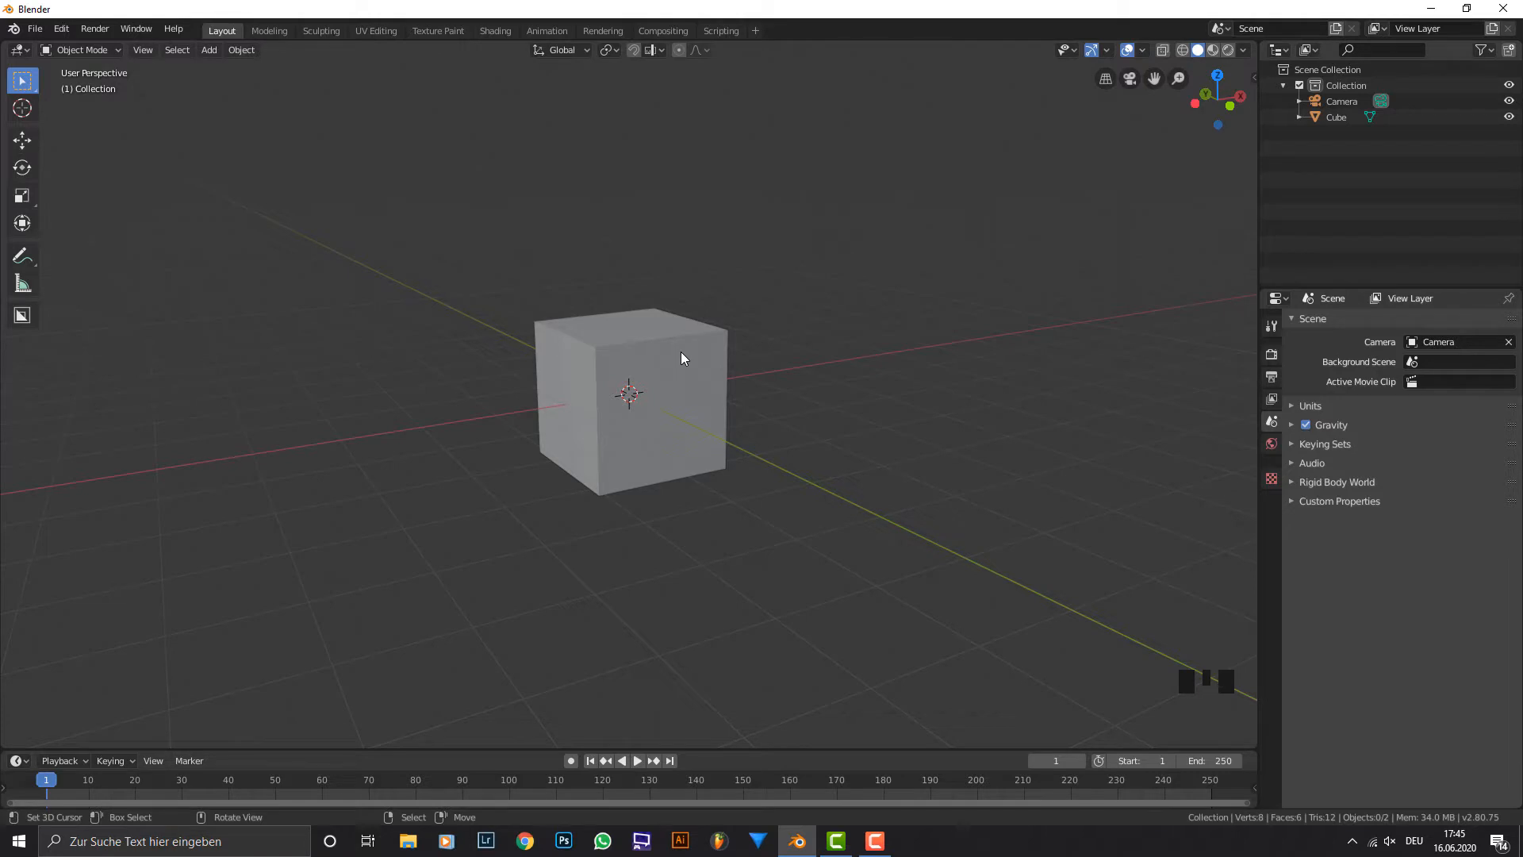
Delete the default cube from the scene.
{"action": "right_click", "coordinate": [681, 350]}
{"action": "scroll", "coordinate": [825, 339], "scroll_direction": "up", "scroll_amount": 1}
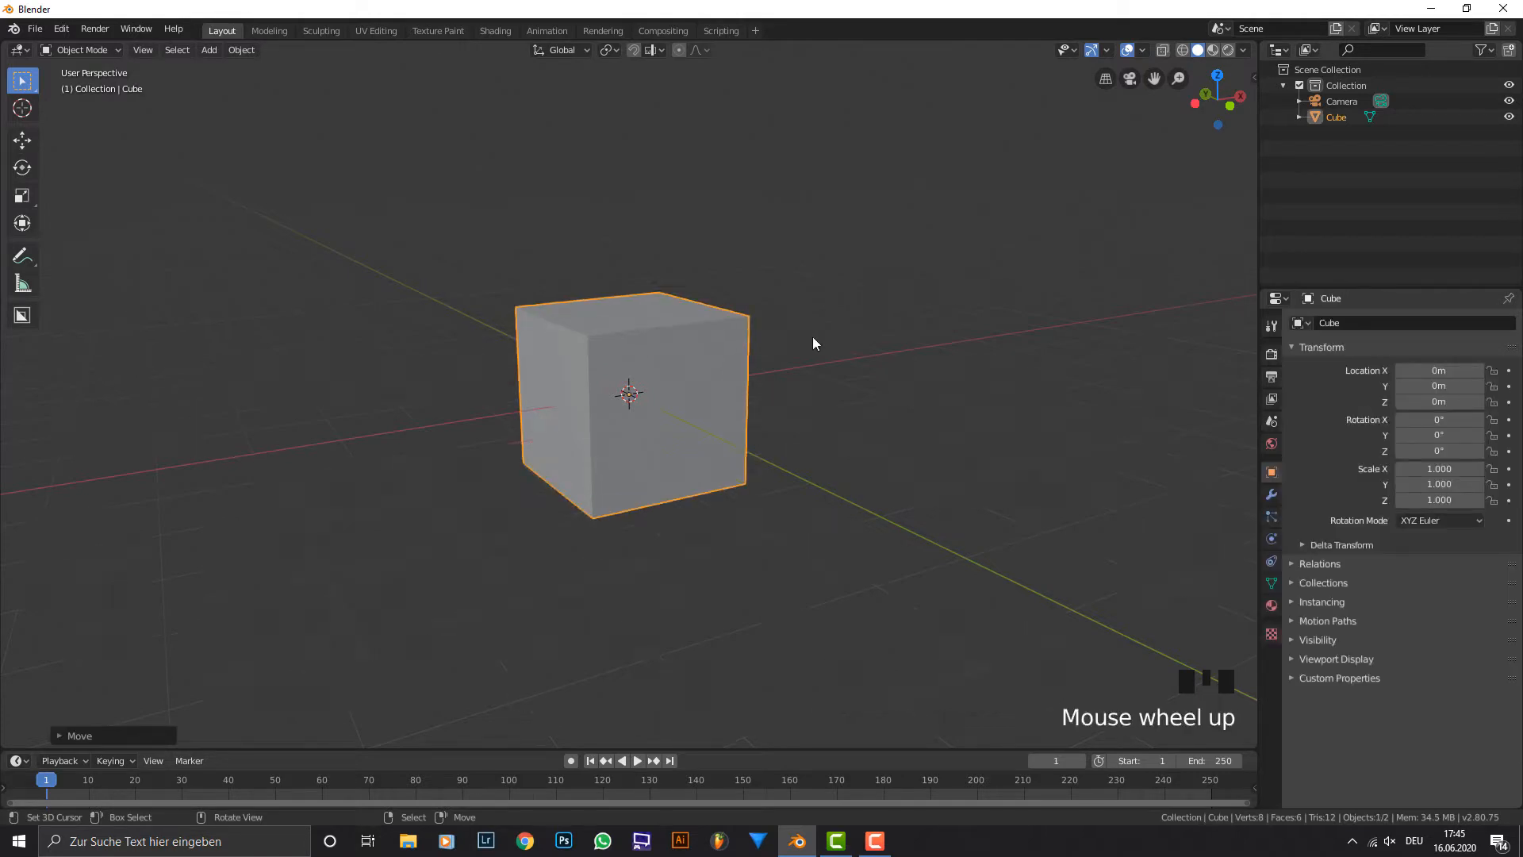
{"action": "scroll", "coordinate": [813, 343], "scroll_direction": "down", "scroll_amount": 1}
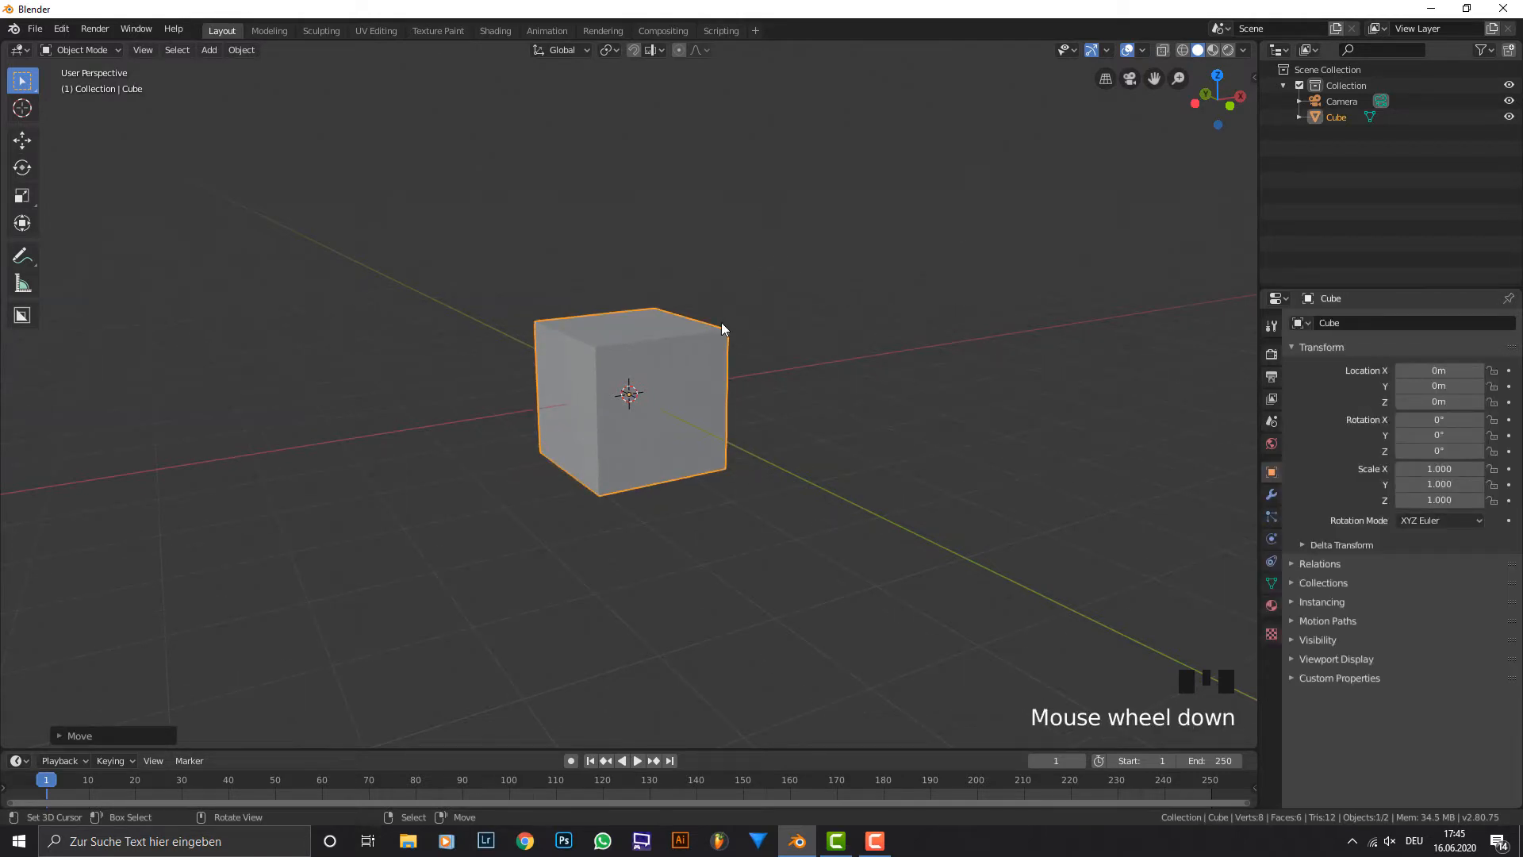
{"action": "key", "text": "x"}
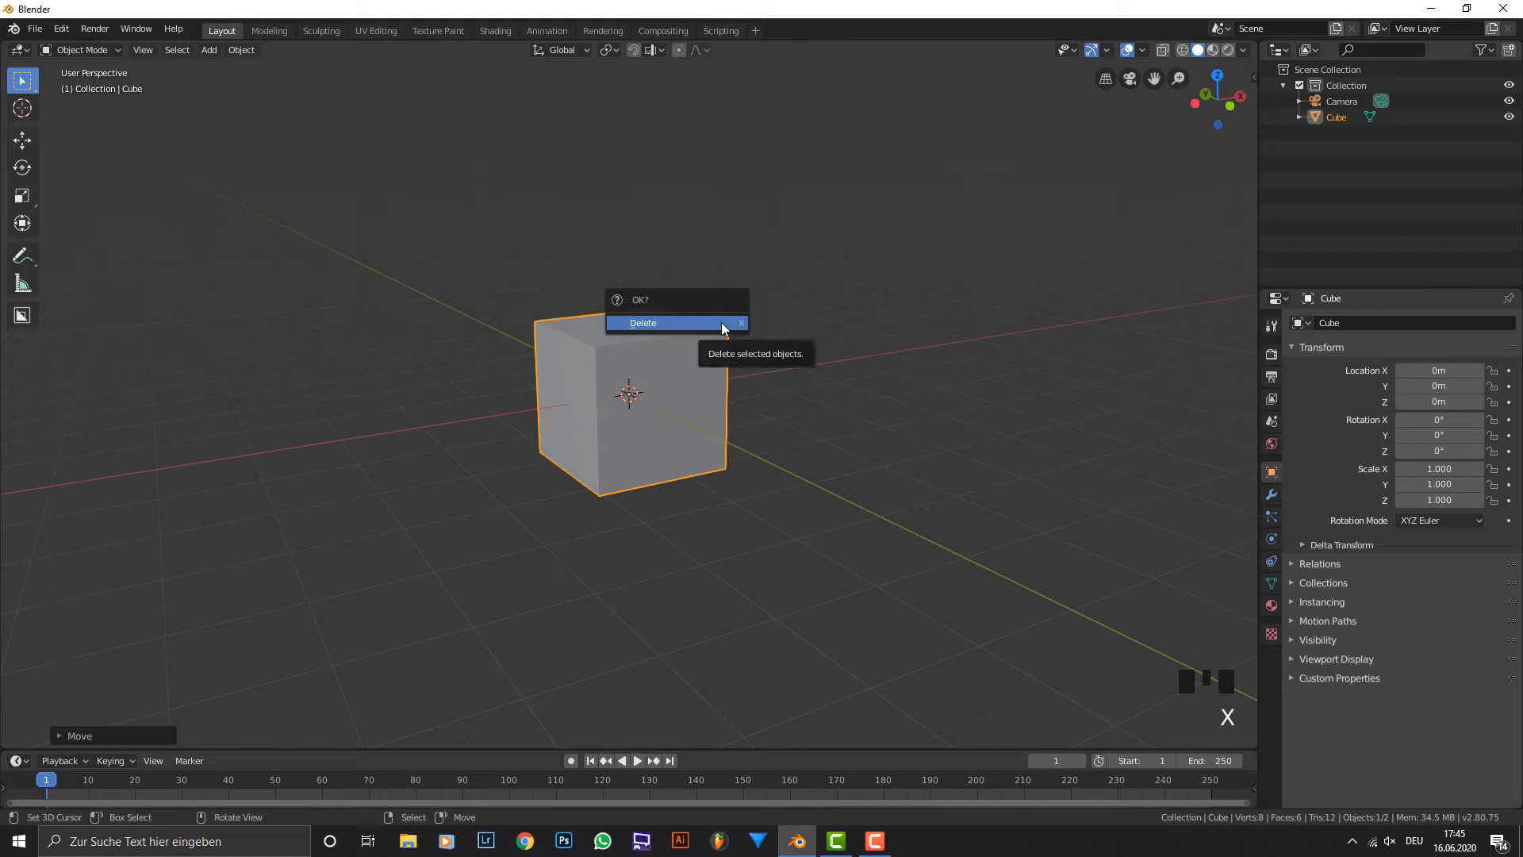
{"action": "left_click", "coordinate": [721, 322]}
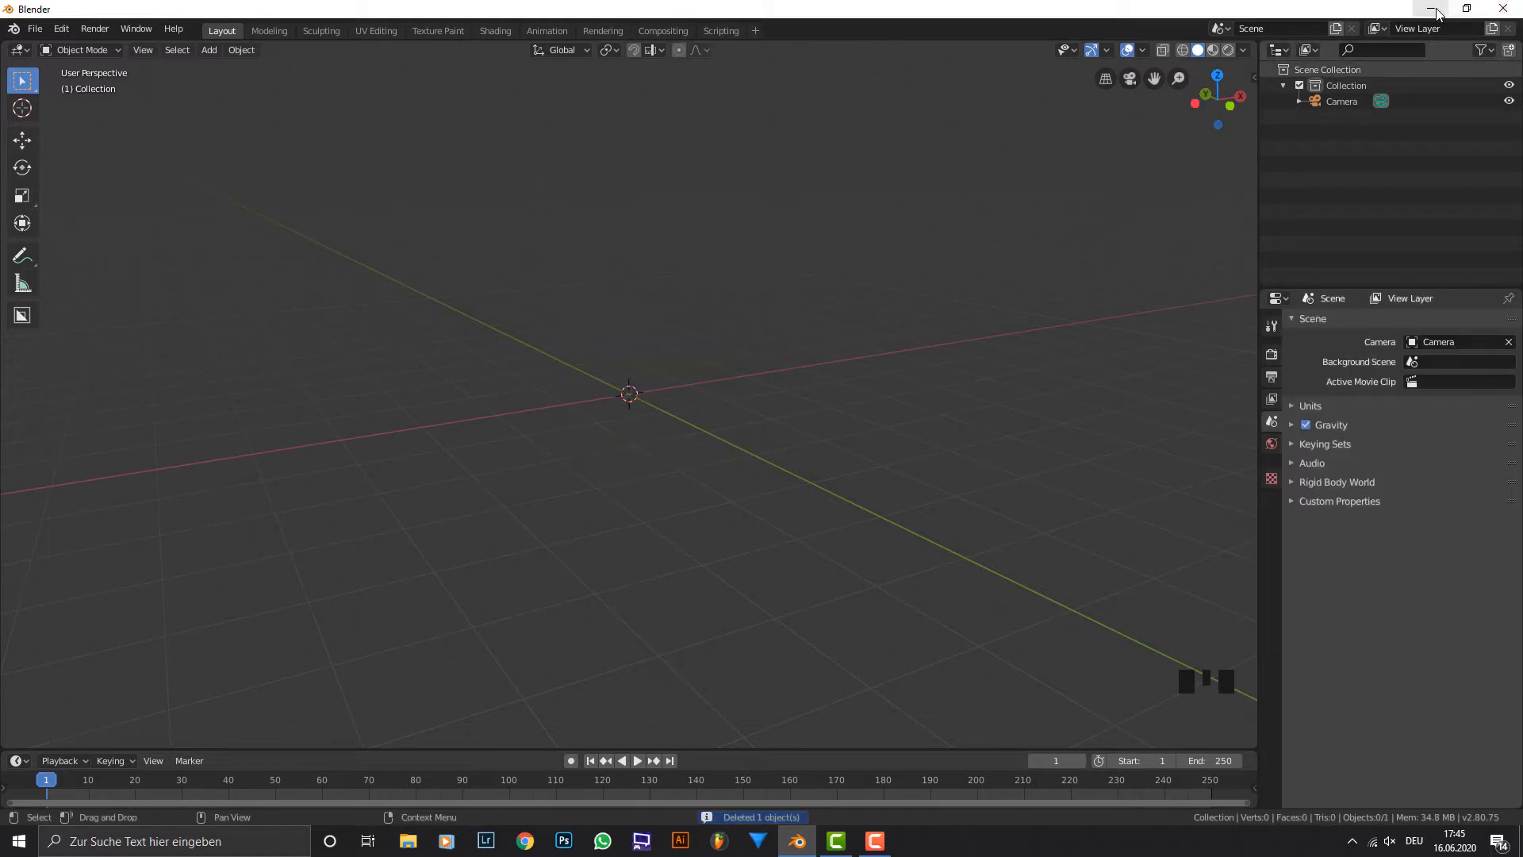
Search the add-ons in the preferences for "impor" to check whether Import Images as Planes is enabled.
{"action": "left_click", "coordinate": [62, 30]}
{"action": "left_click", "coordinate": [107, 245]}
{"action": "left_click", "coordinate": [384, 96]}
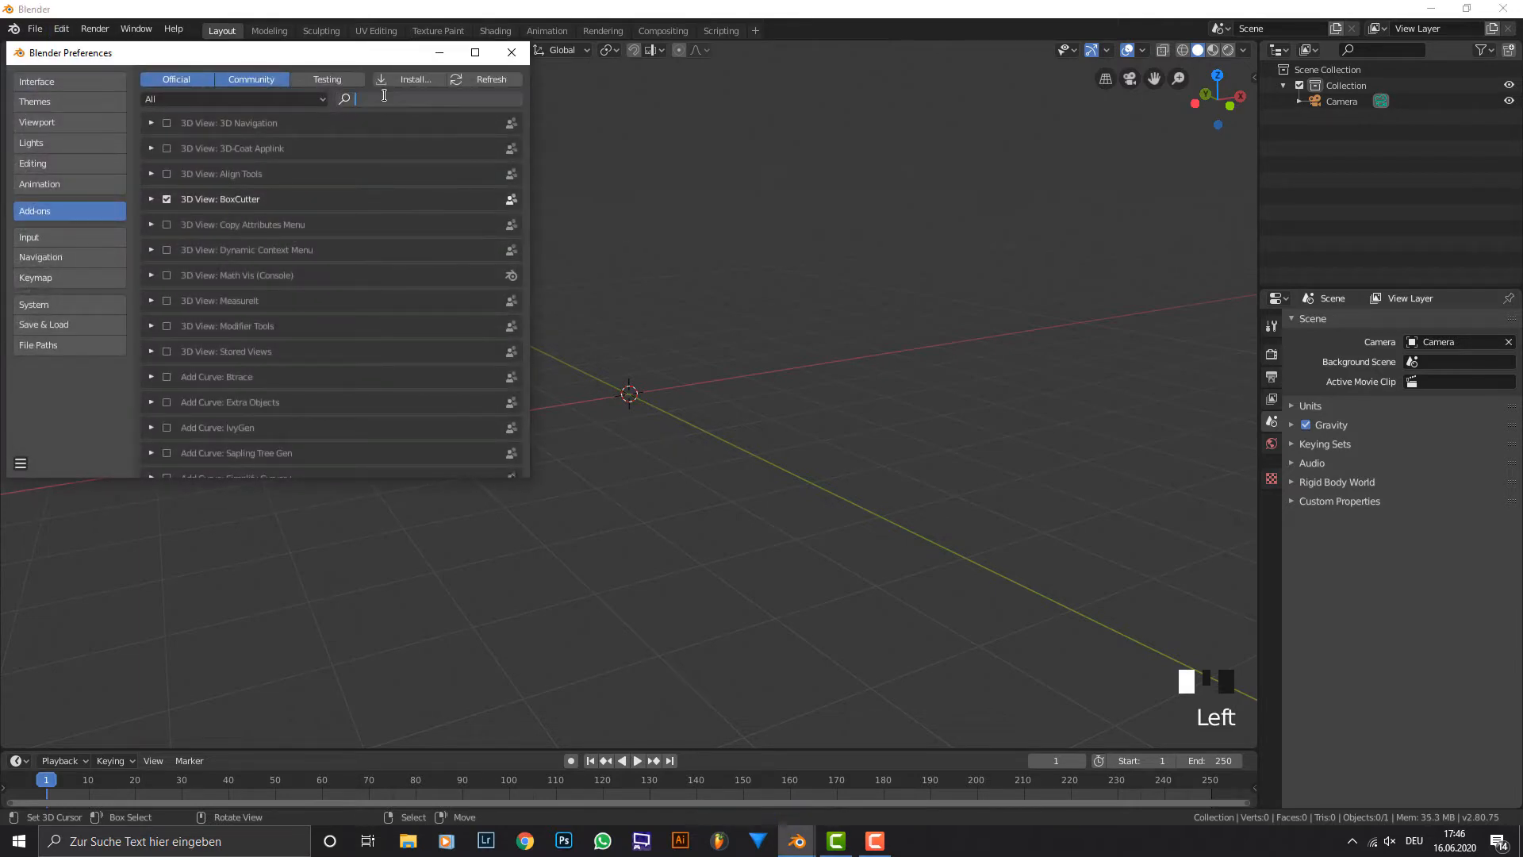
{"action": "type", "text": "impor"}
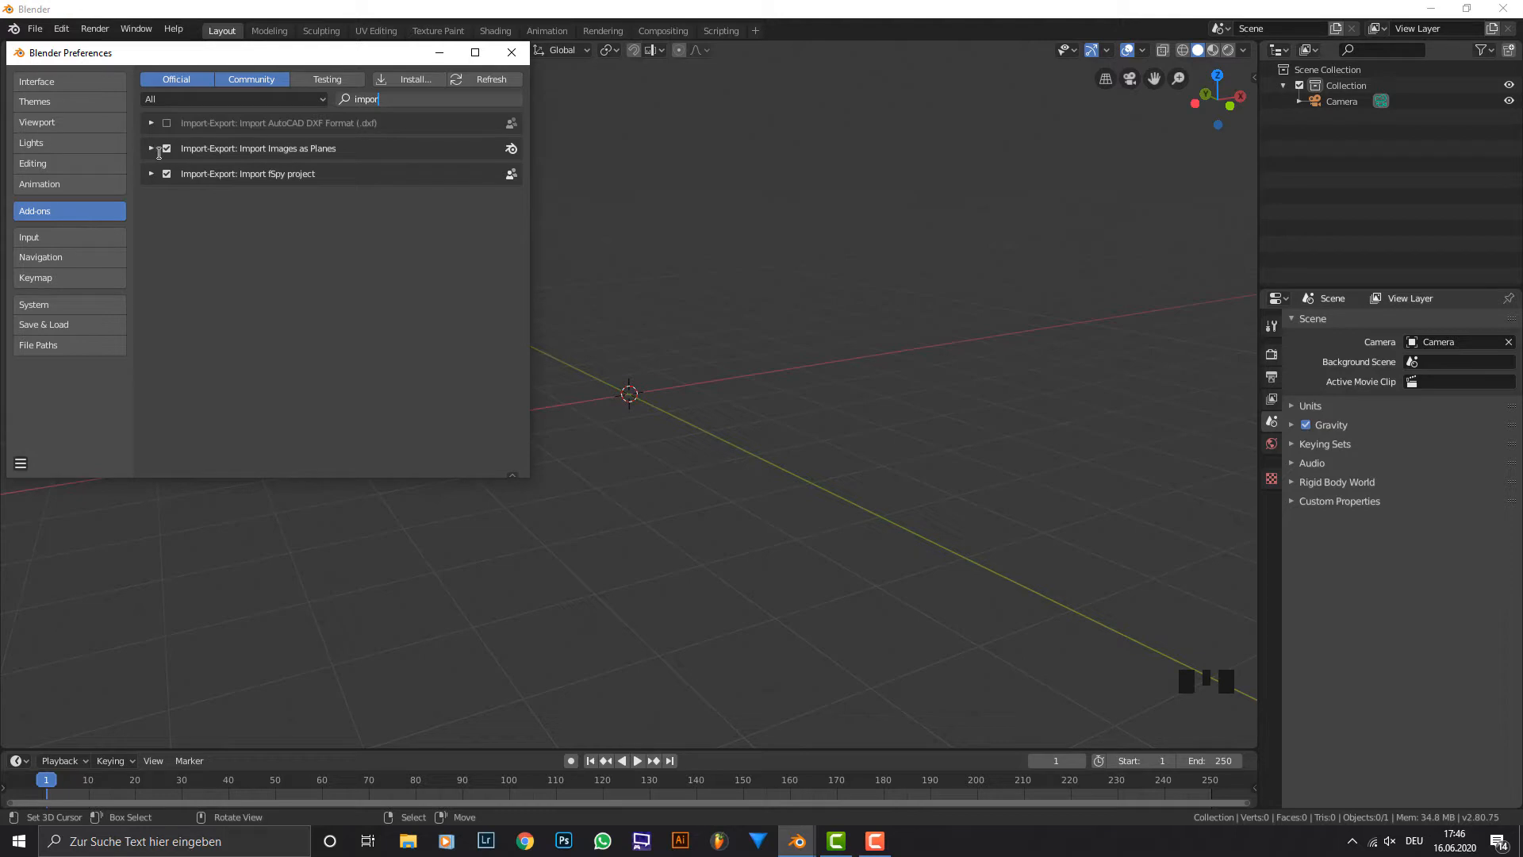
{"action": "left_click", "coordinate": [512, 53]}
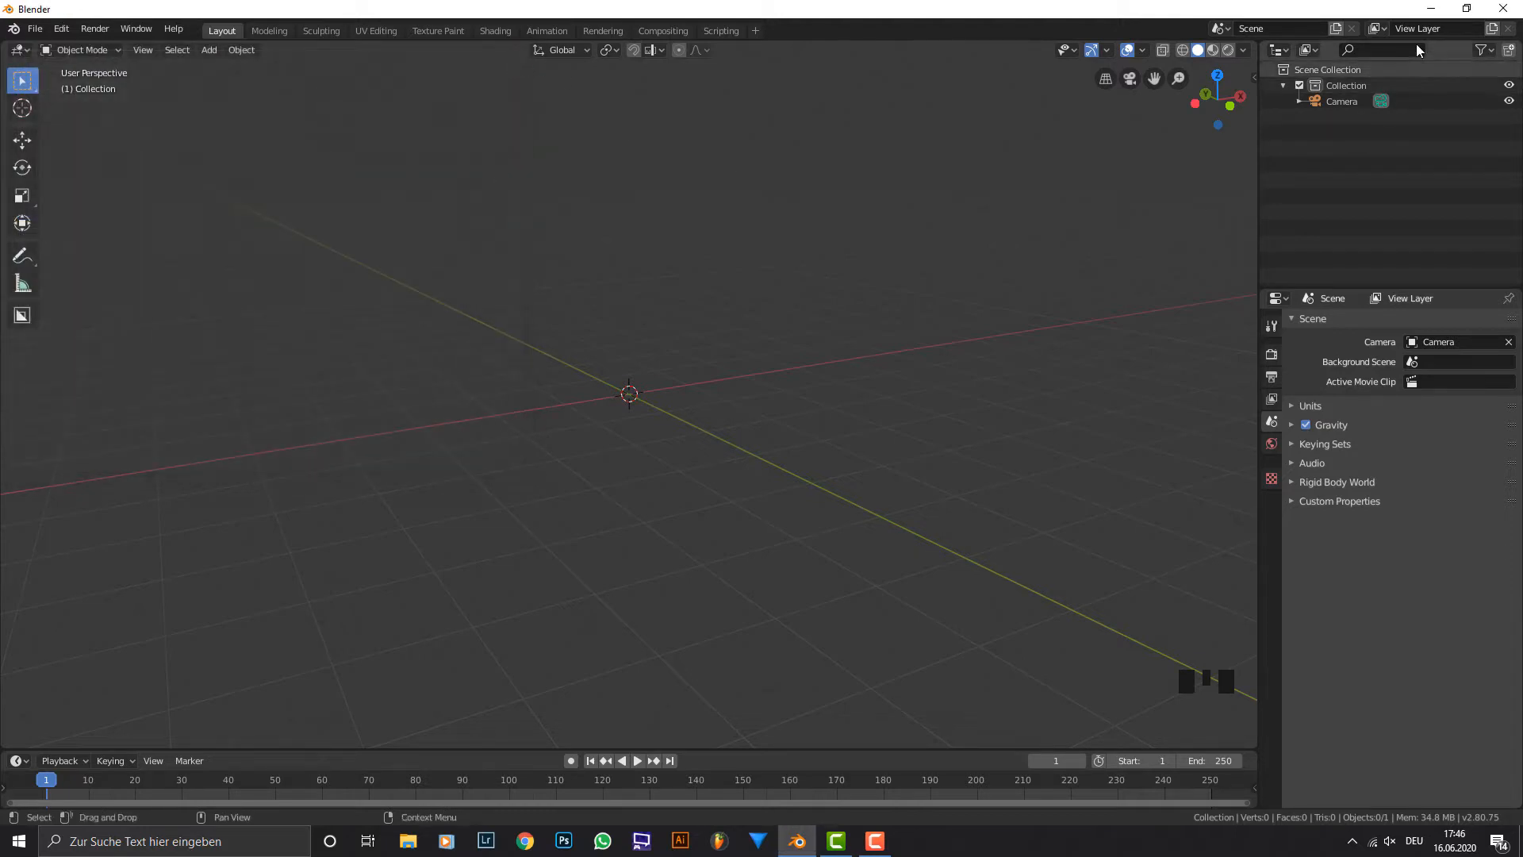
Bring the red double-bladed lightsaber picture from the desktop into the 3D viewport as a reference image.
{"action": "left_click", "coordinate": [1428, 11]}
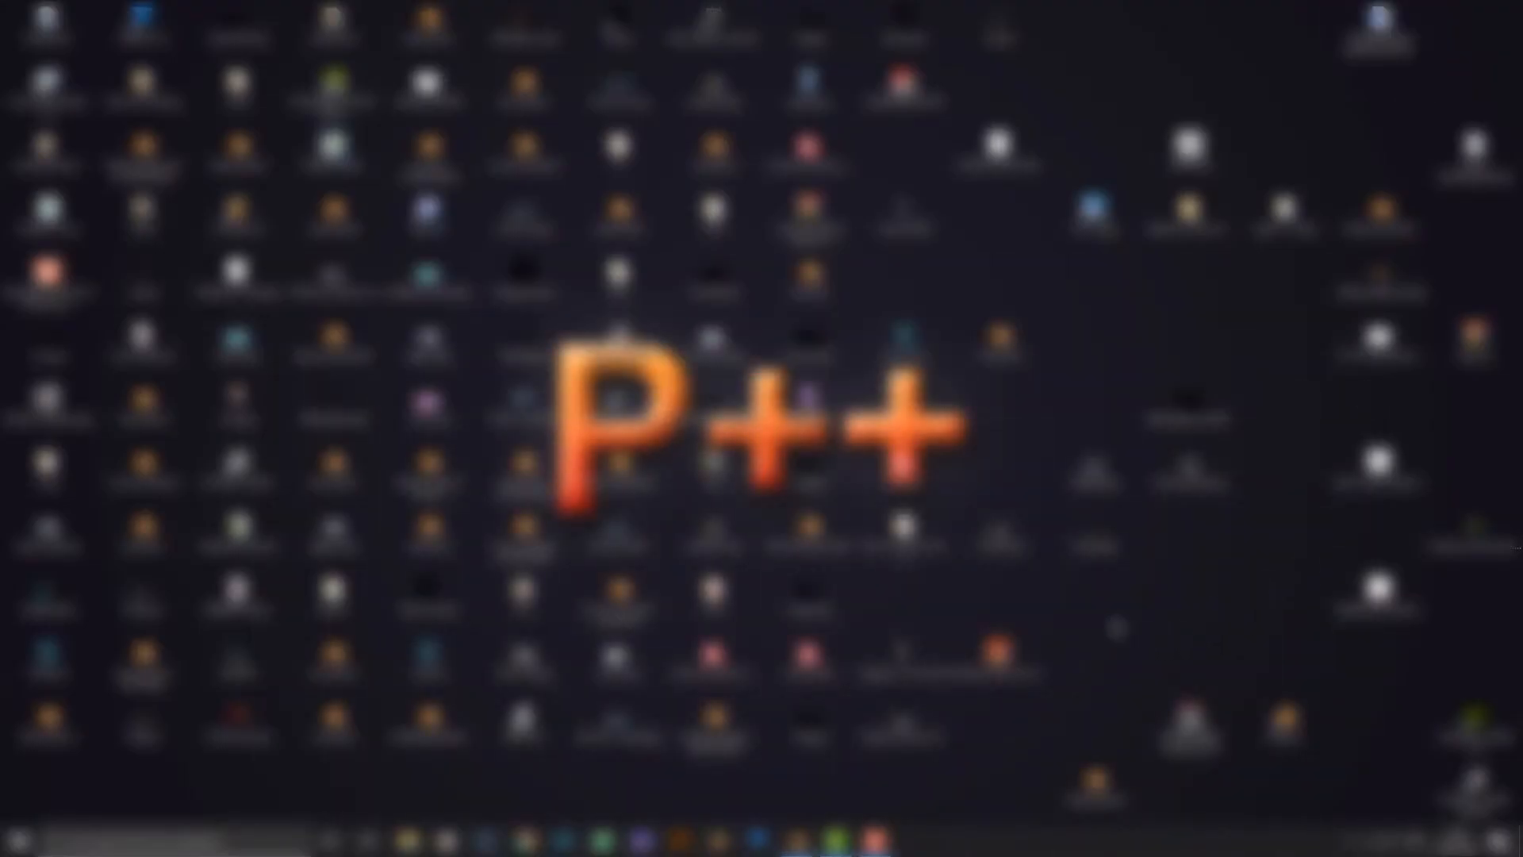
{"action": "left_click_drag", "start_coordinate": [1380, 591], "coordinate": [606, 441]}
{"action": "middle_click_drag", "start_coordinate": [606, 441], "coordinate": [716, 417]}
{"action": "scroll", "coordinate": [647, 432], "scroll_direction": "down", "scroll_amount": 1}
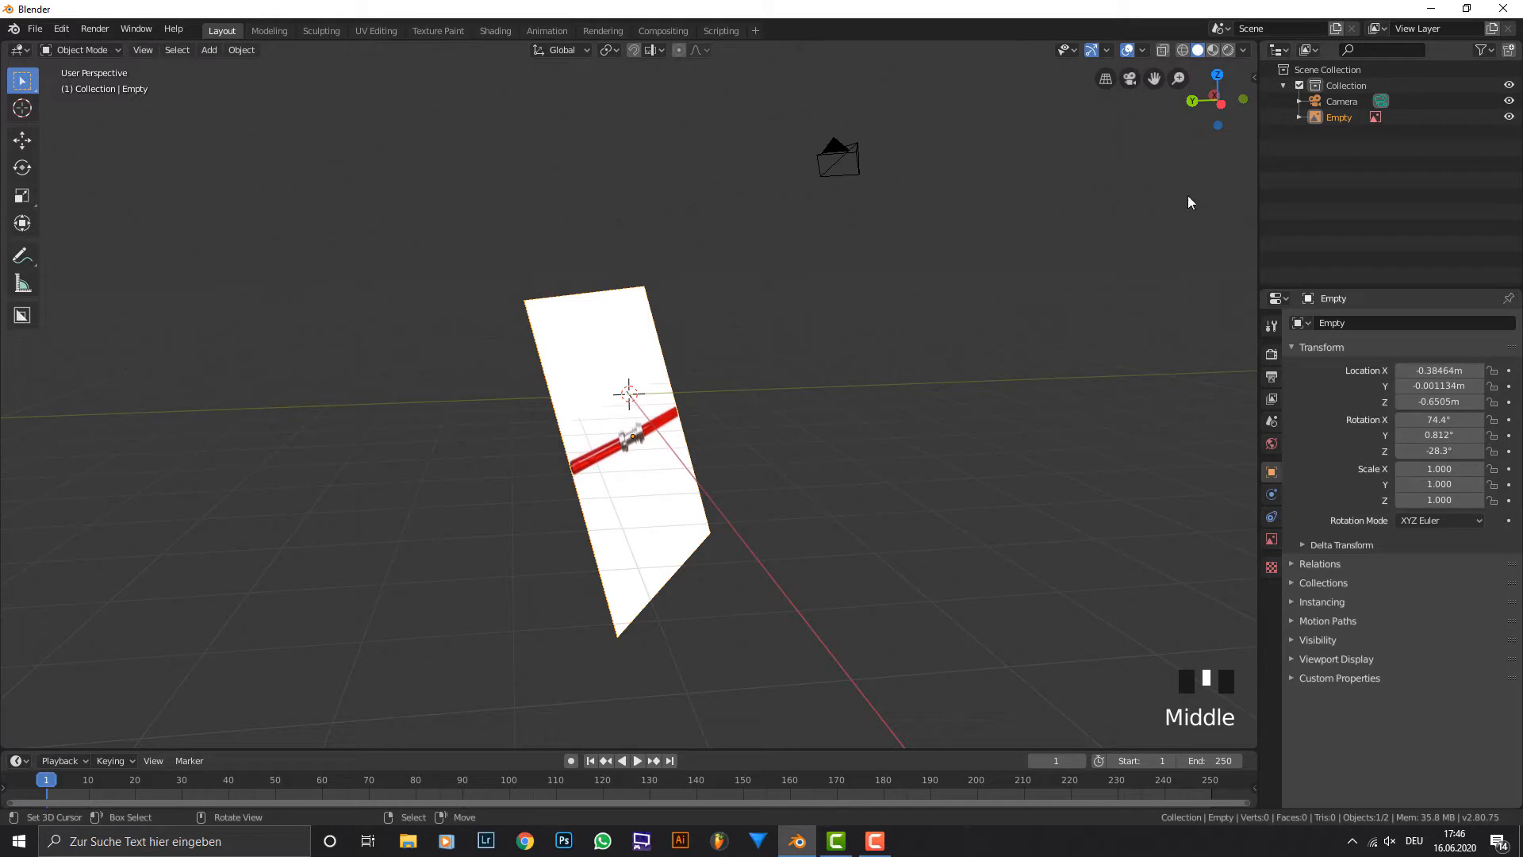
Clear the location and rotation of the lightsaber reference image so it lies flat at the world origin.
{"action": "middle_click_drag", "start_coordinate": [893, 327], "coordinate": [864, 401]}
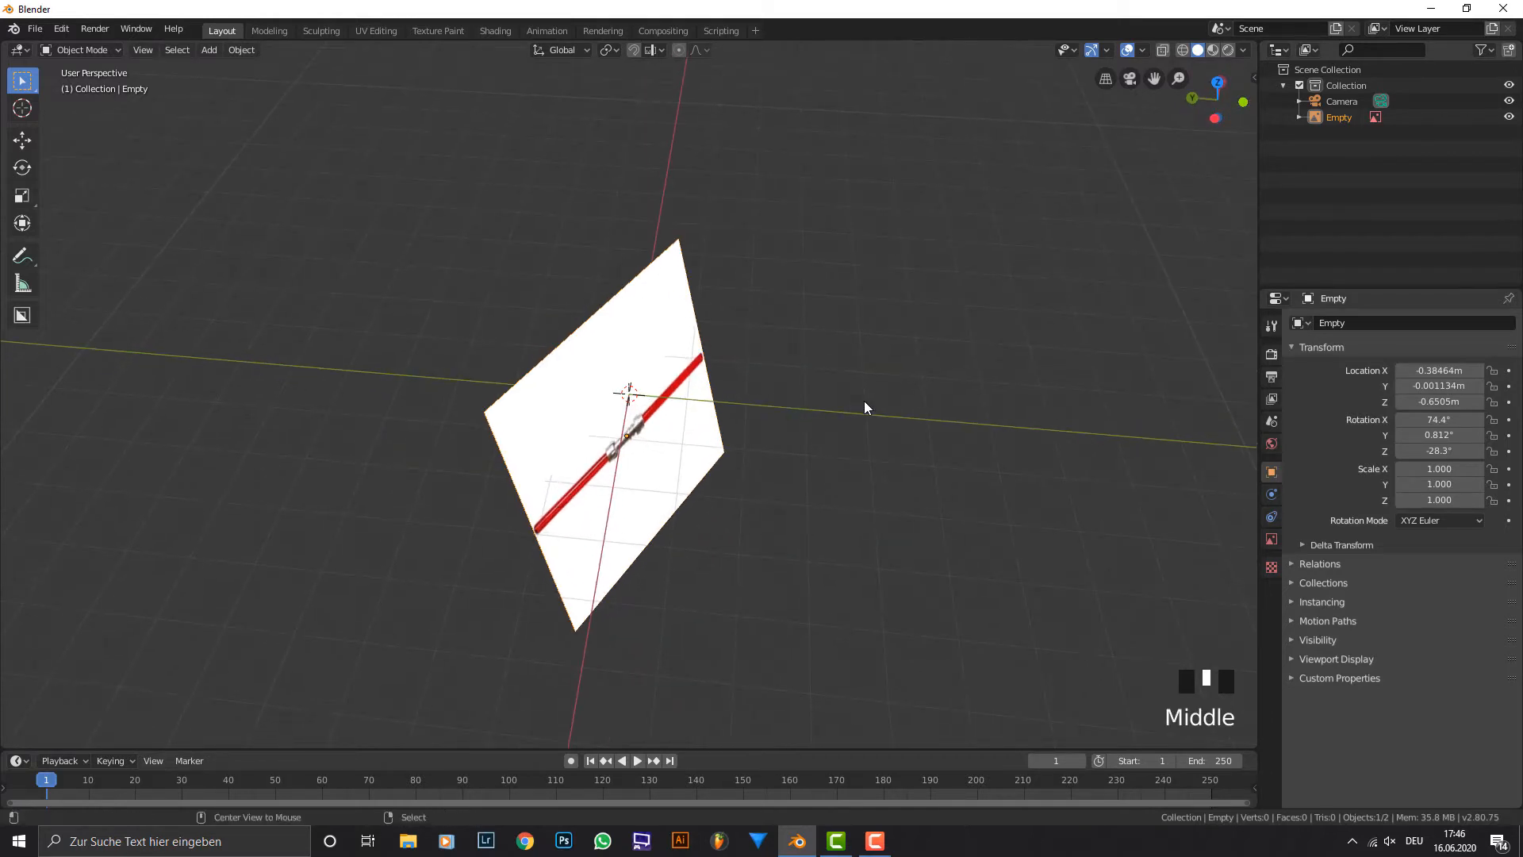
{"action": "key", "text": "alt+g"}
{"action": "middle_click_drag", "start_coordinate": [690, 395], "coordinate": [633, 331]}
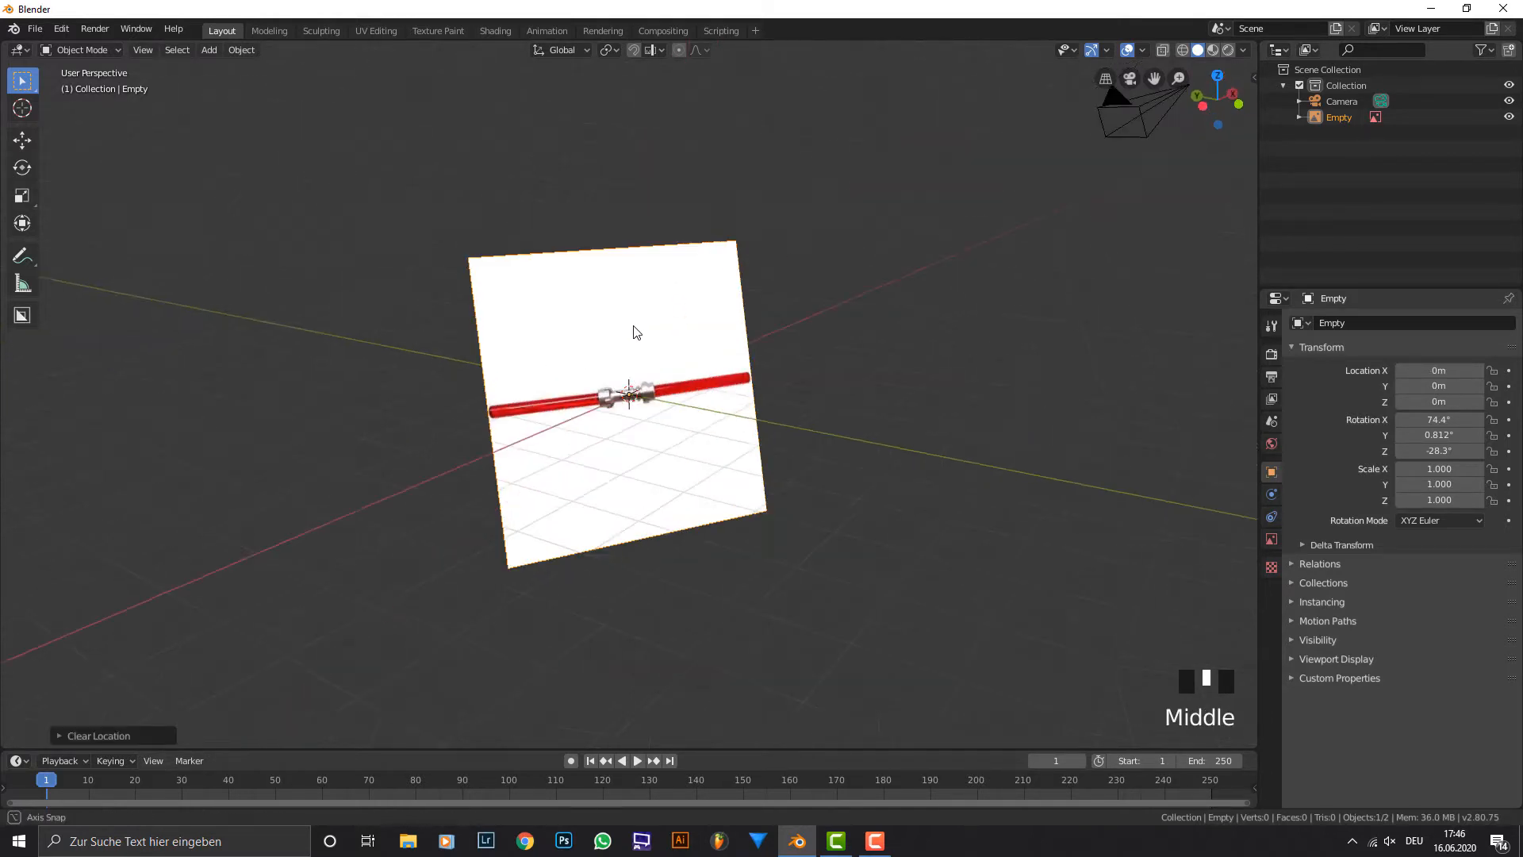
{"action": "middle_click_drag", "start_coordinate": [605, 439], "coordinate": [635, 371]}
{"action": "key", "text": "alt+r"}
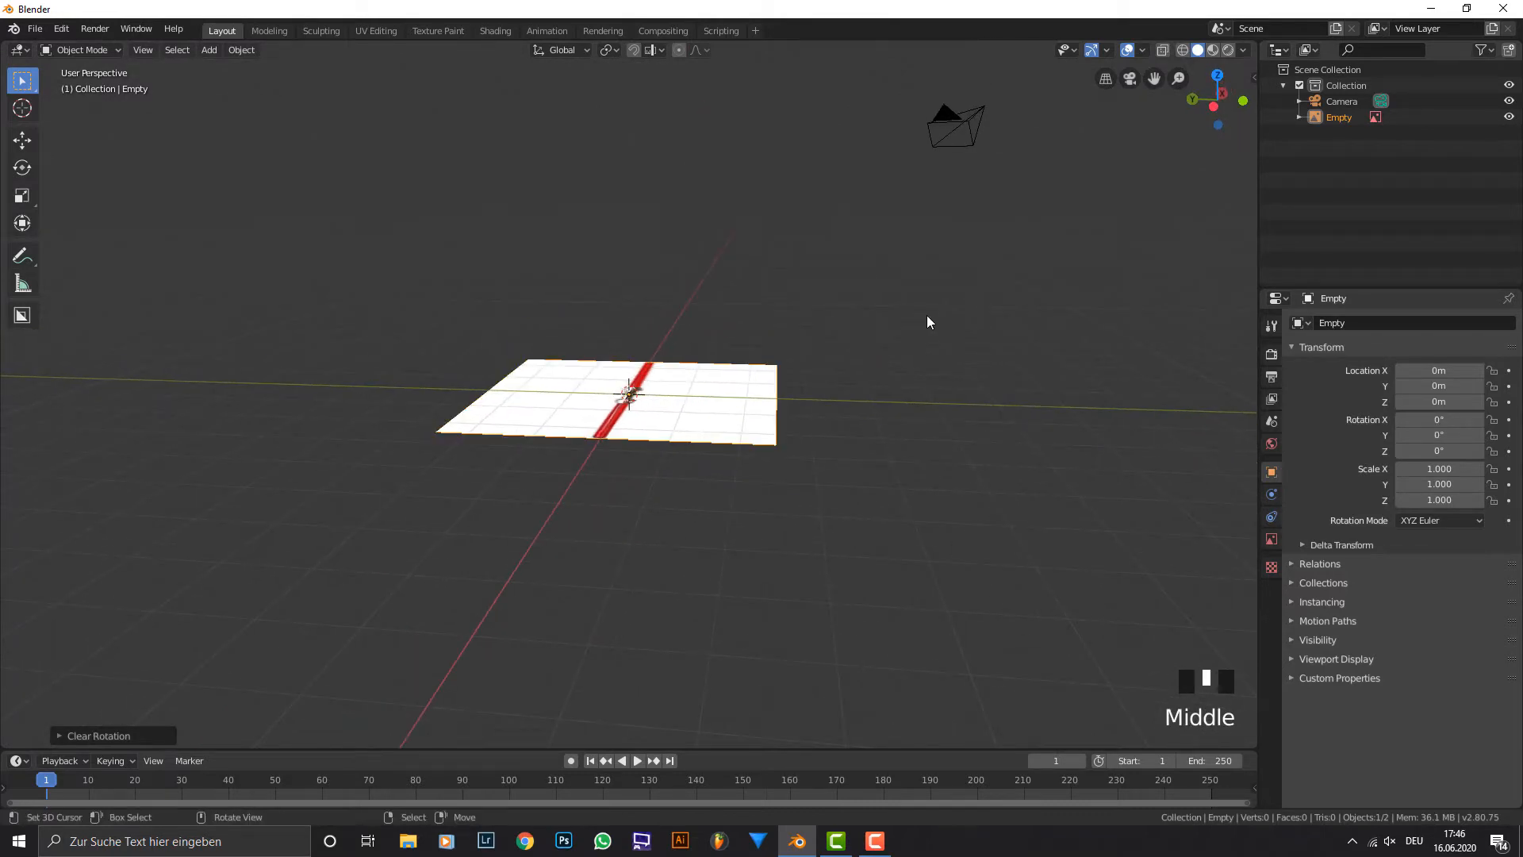
Rotate the reference image 90° around the X axis so it stands upright.
{"action": "type", "text": "r"}
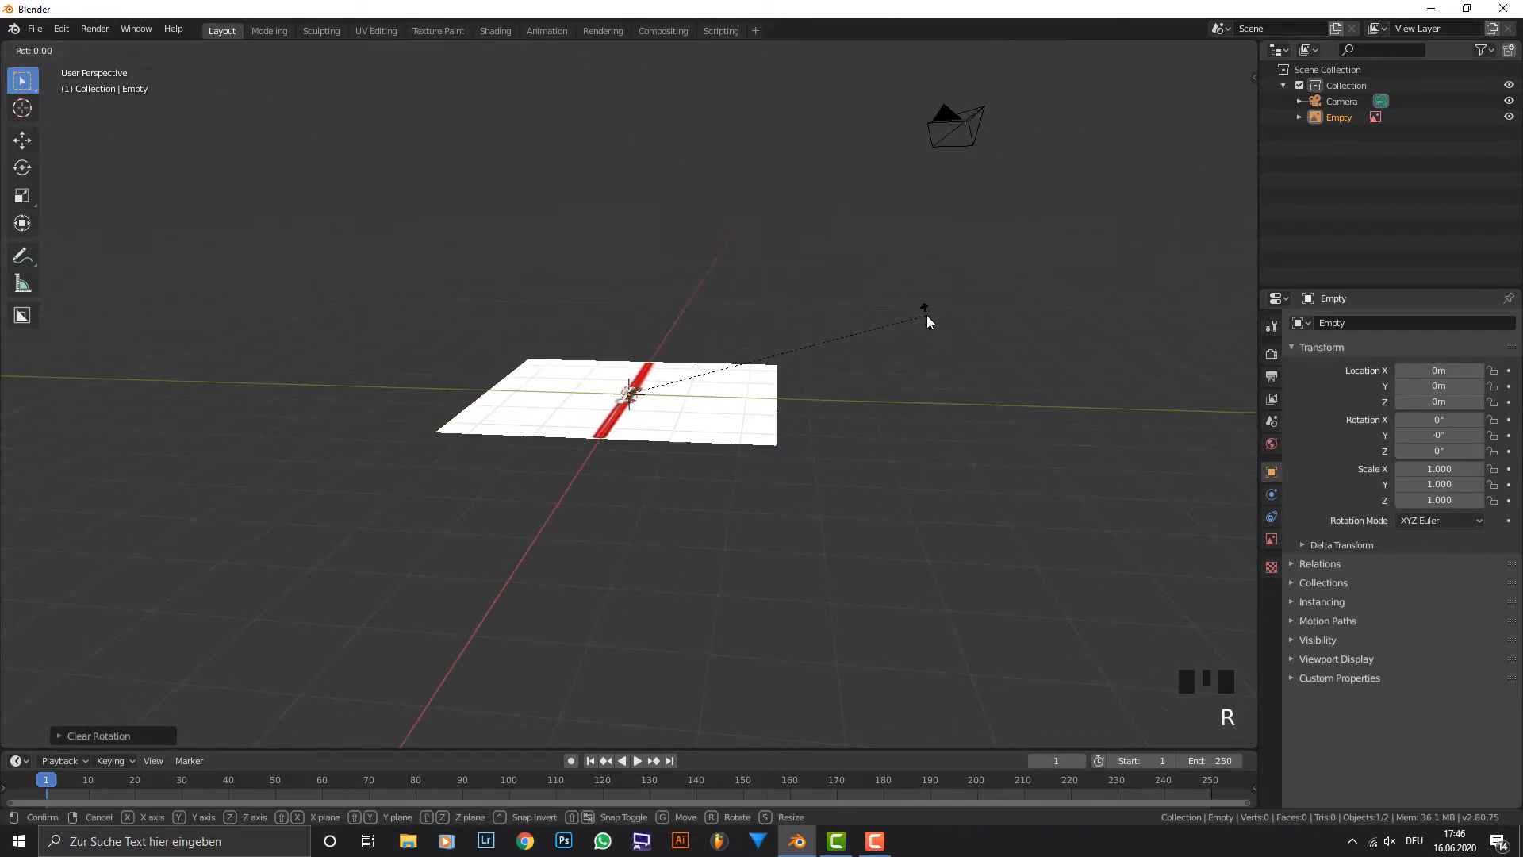
{"action": "type", "text": "x90"}
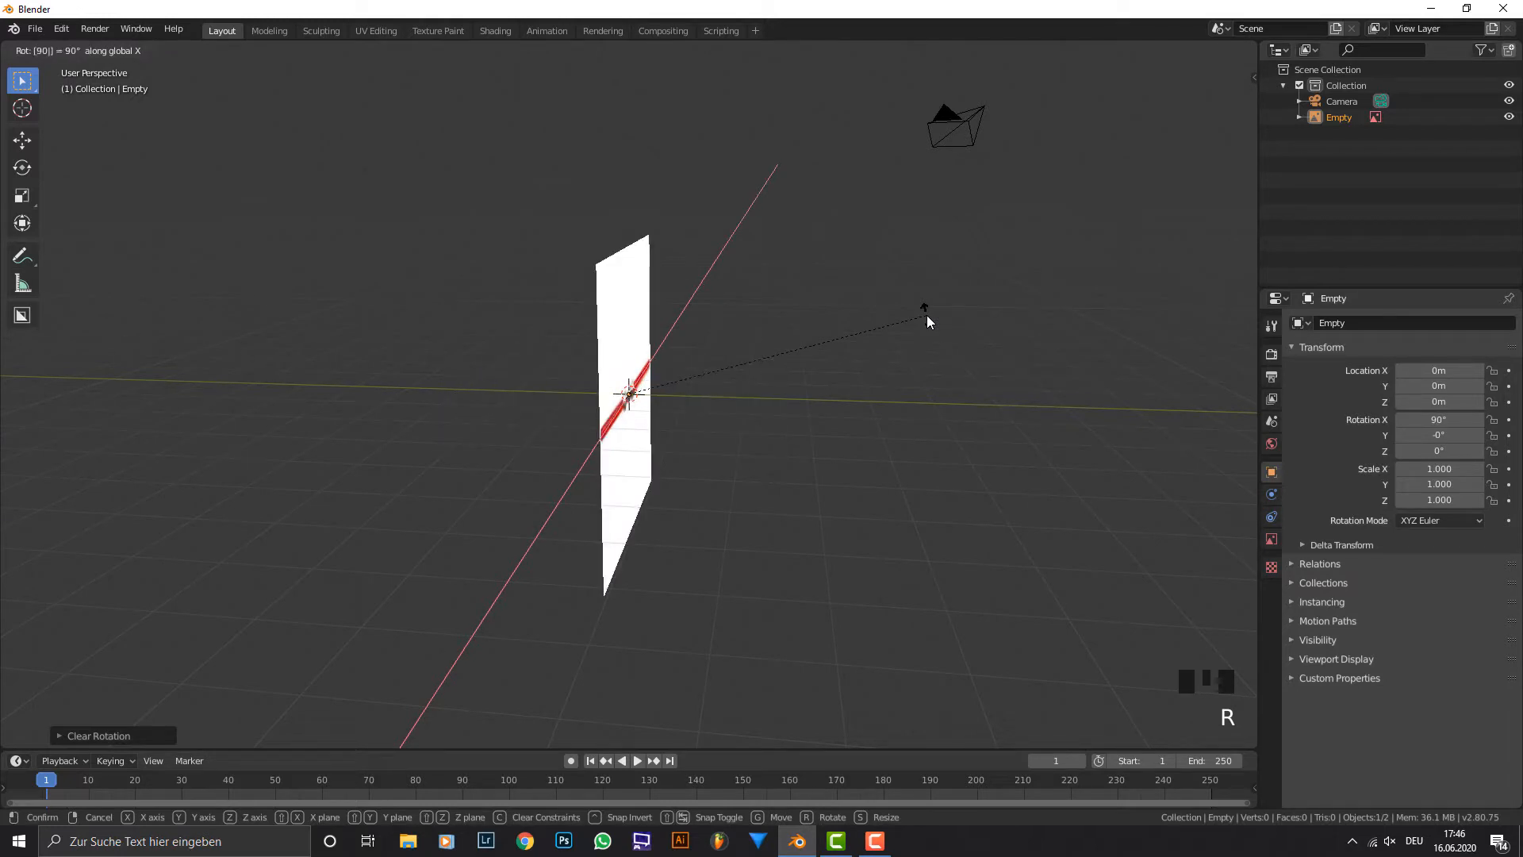
{"action": "left_click", "coordinate": [926, 316]}
{"action": "scroll", "coordinate": [926, 325], "scroll_direction": "up", "scroll_amount": 3}
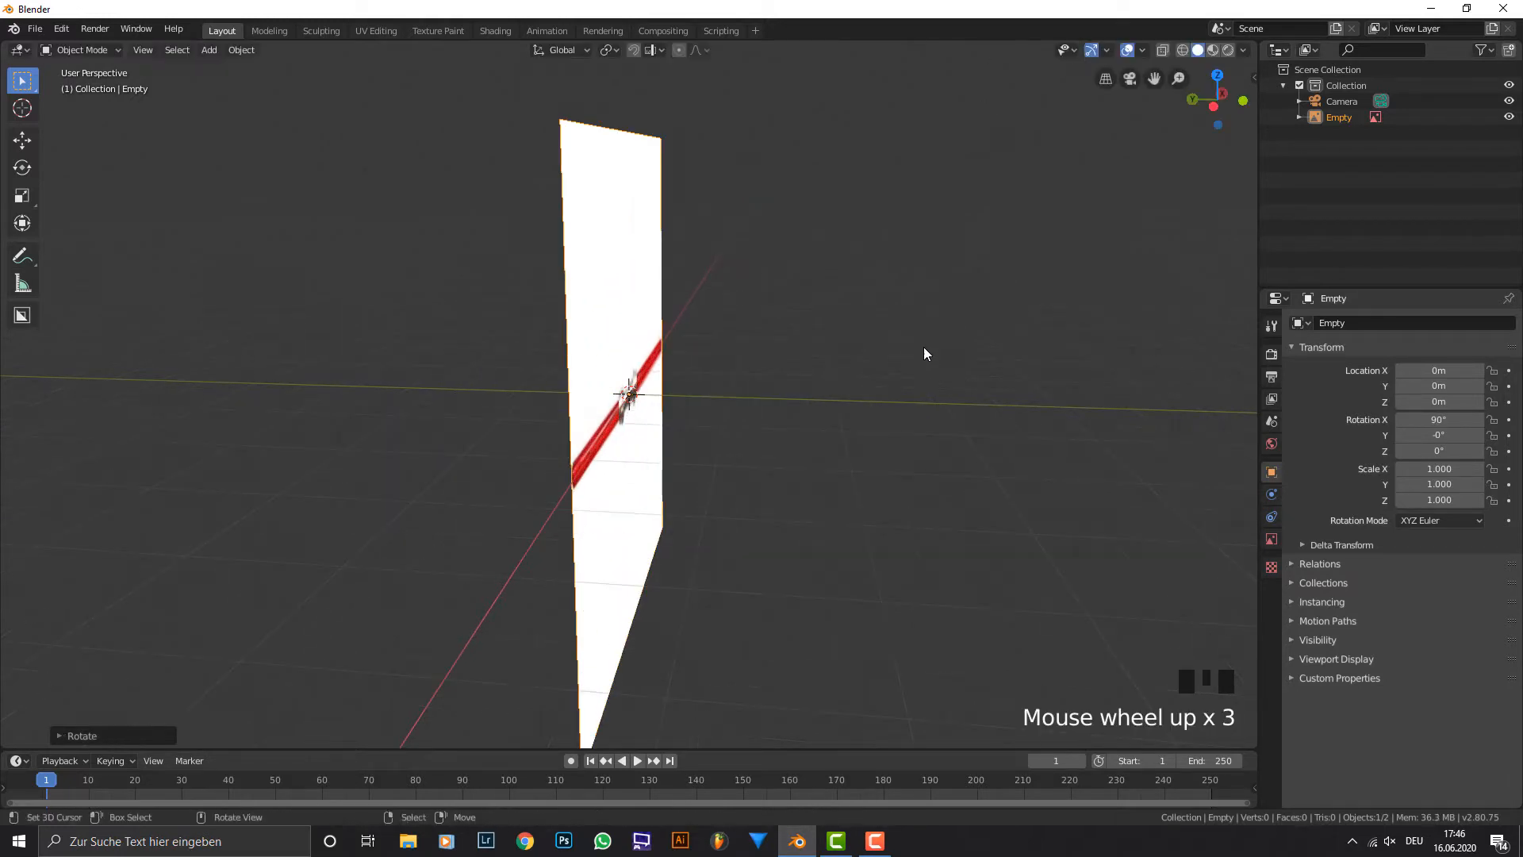
{"action": "middle_click_drag", "start_coordinate": [925, 349], "coordinate": [720, 363]}
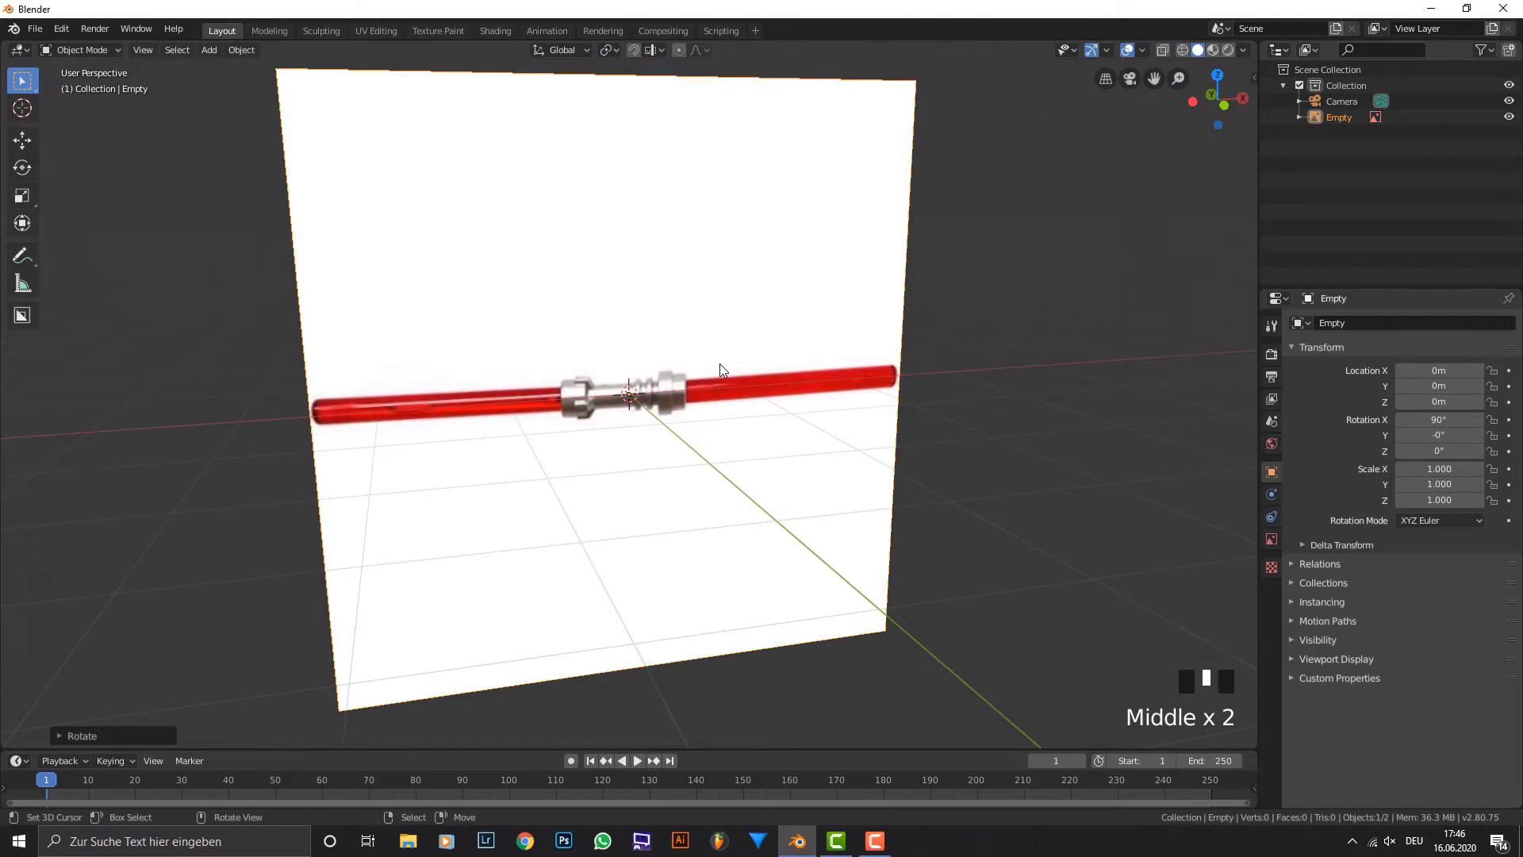
Examine the upright reference image from an angle and from the front orthographic view, ending close on the lightsaber.
{"action": "key", "text": "KP_1"}
{"action": "middle_click_drag", "start_coordinate": [389, 361], "coordinate": [601, 371]}
{"action": "scroll", "coordinate": [600, 371], "scroll_direction": "down", "scroll_amount": 2}
{"action": "scroll", "coordinate": [607, 369], "scroll_direction": "down", "scroll_amount": 2}
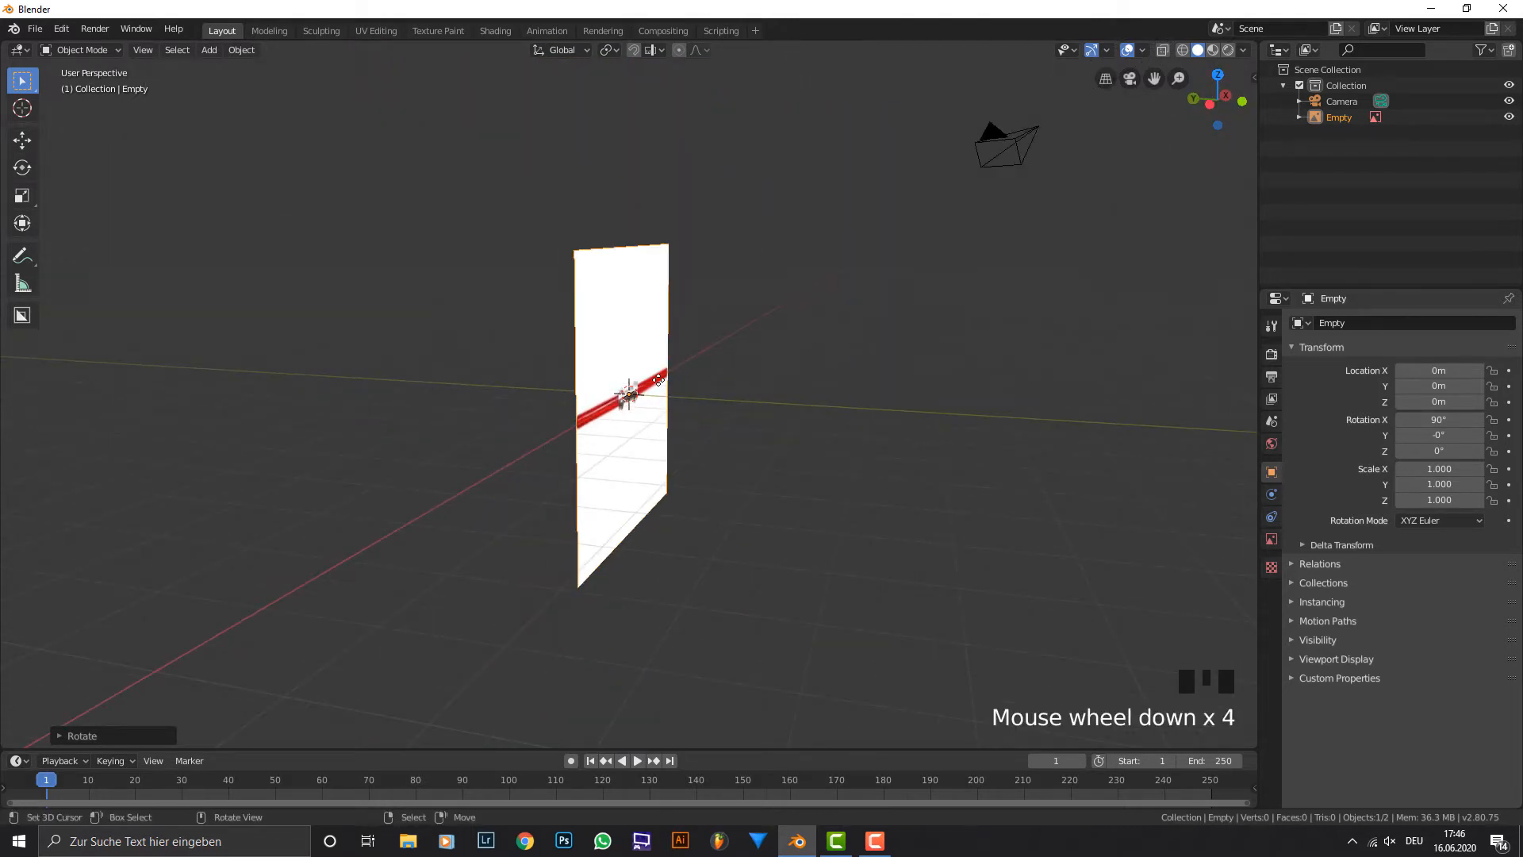
{"action": "key", "text": "KP_1"}
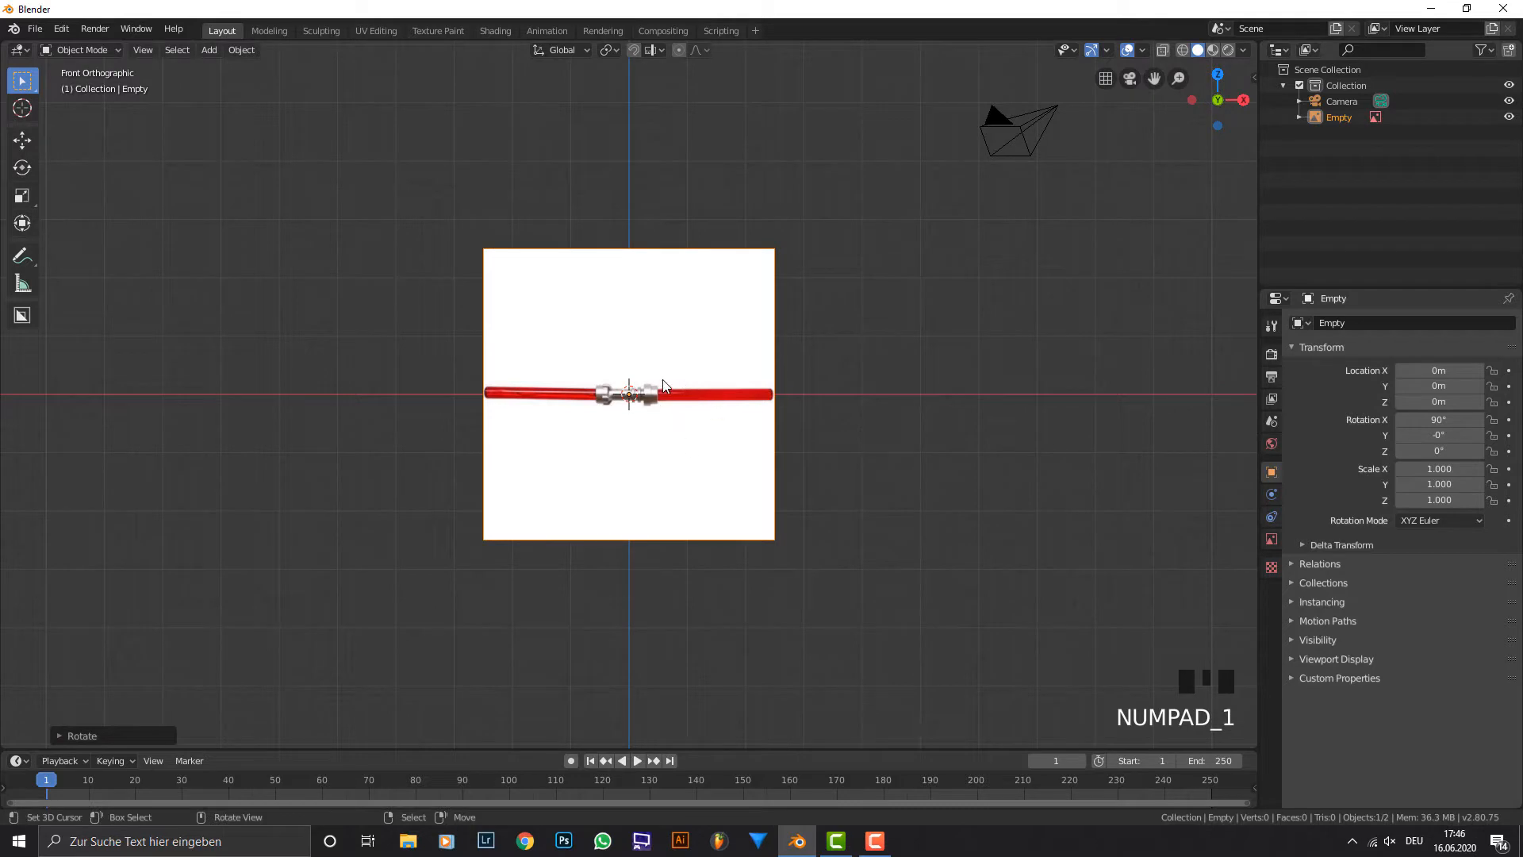
{"action": "scroll", "coordinate": [658, 381], "scroll_direction": "up", "scroll_amount": 1}
{"action": "middle_click_drag", "start_coordinate": [657, 379], "coordinate": [798, 462]}
{"action": "scroll", "coordinate": [798, 461], "scroll_direction": "up", "scroll_amount": 1}
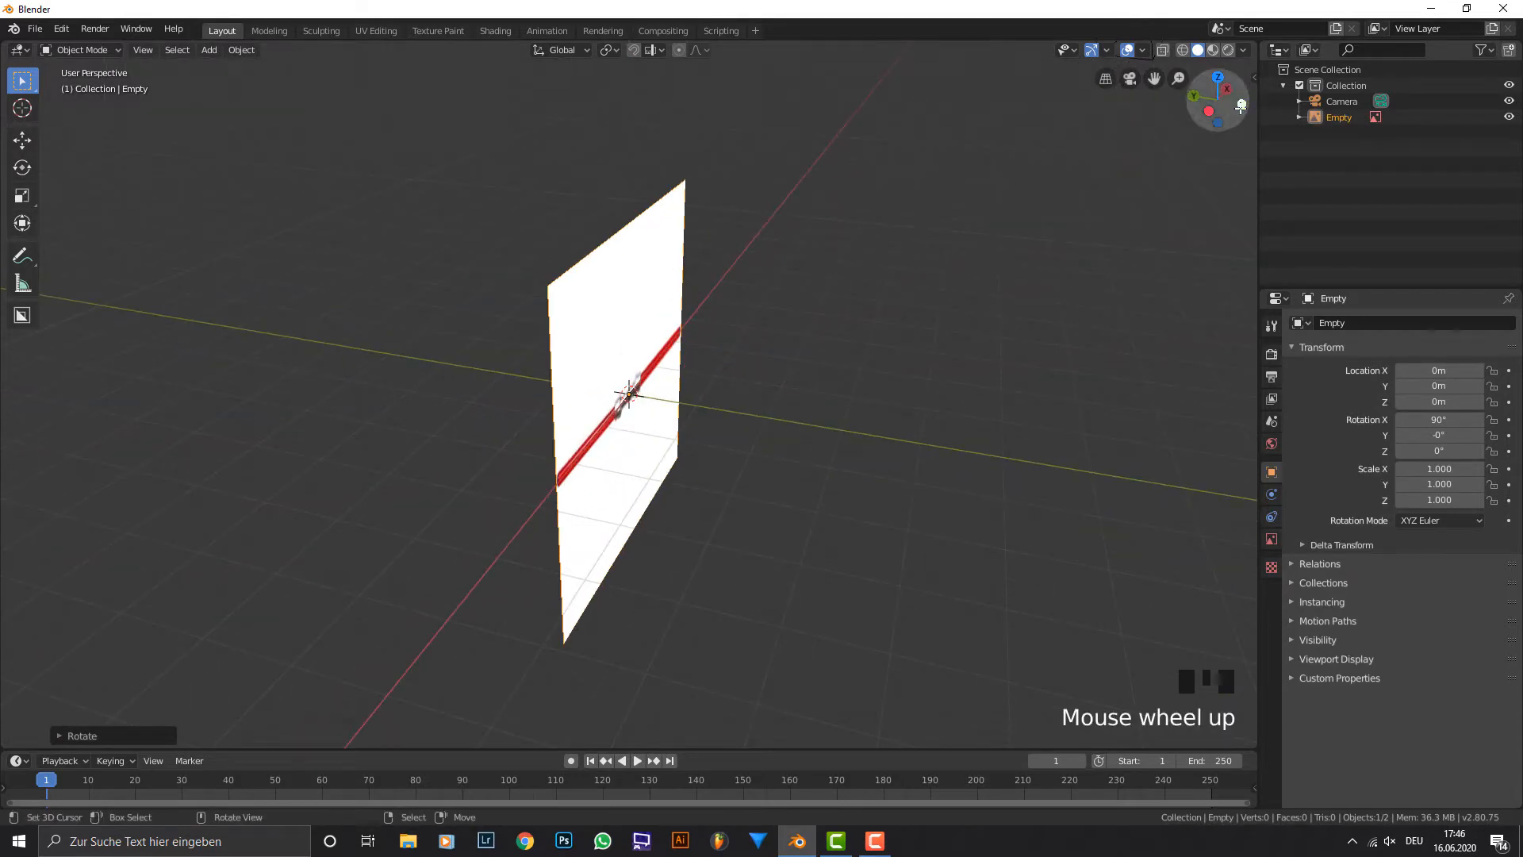
{"action": "left_click", "coordinate": [1241, 105]}
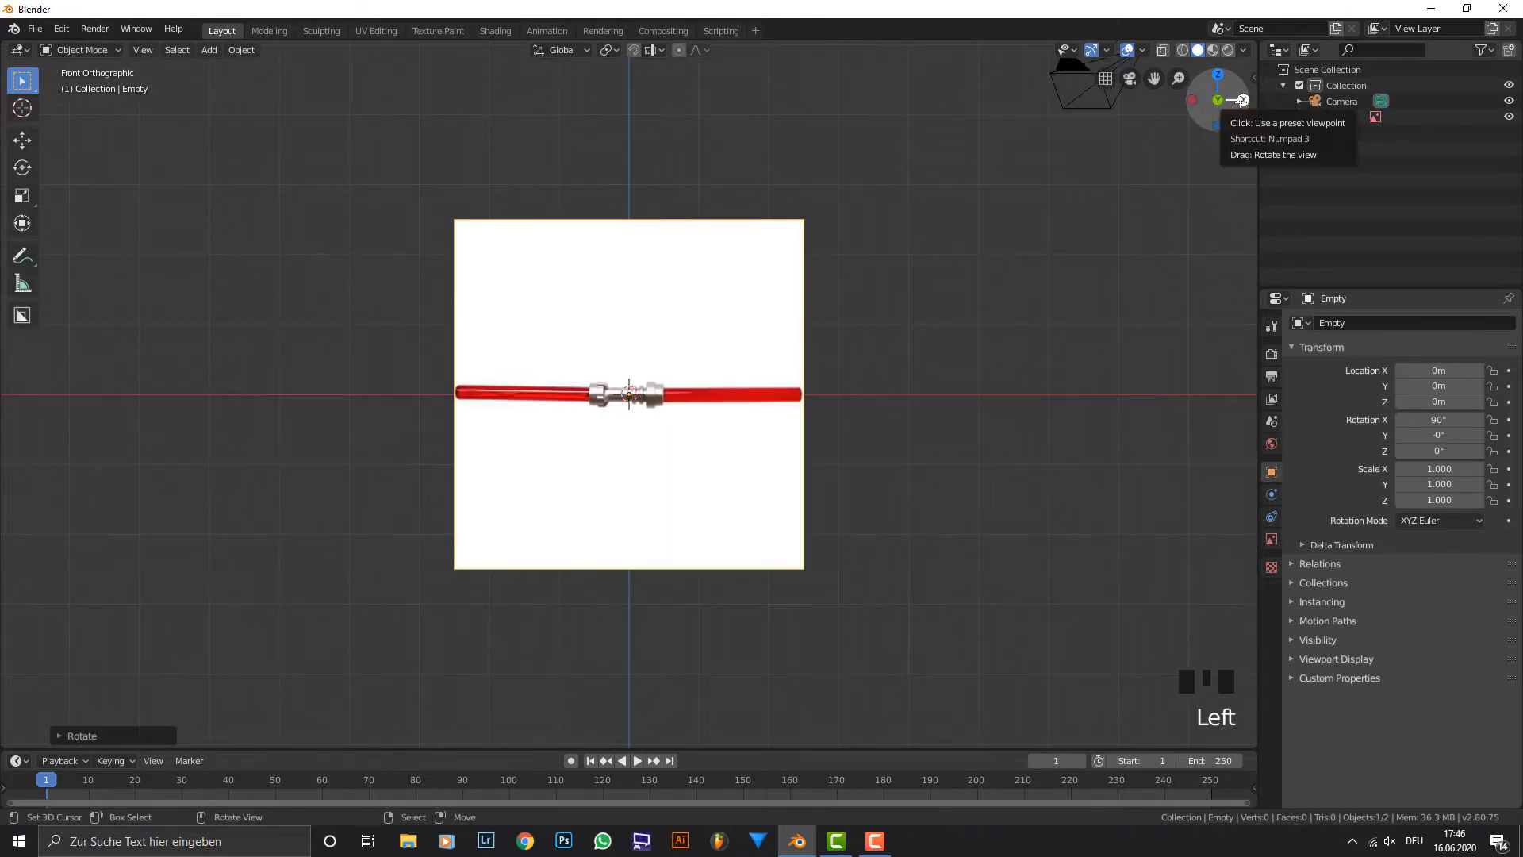
{"action": "left_click", "coordinate": [1242, 100]}
{"action": "left_click", "coordinate": [1242, 100]}
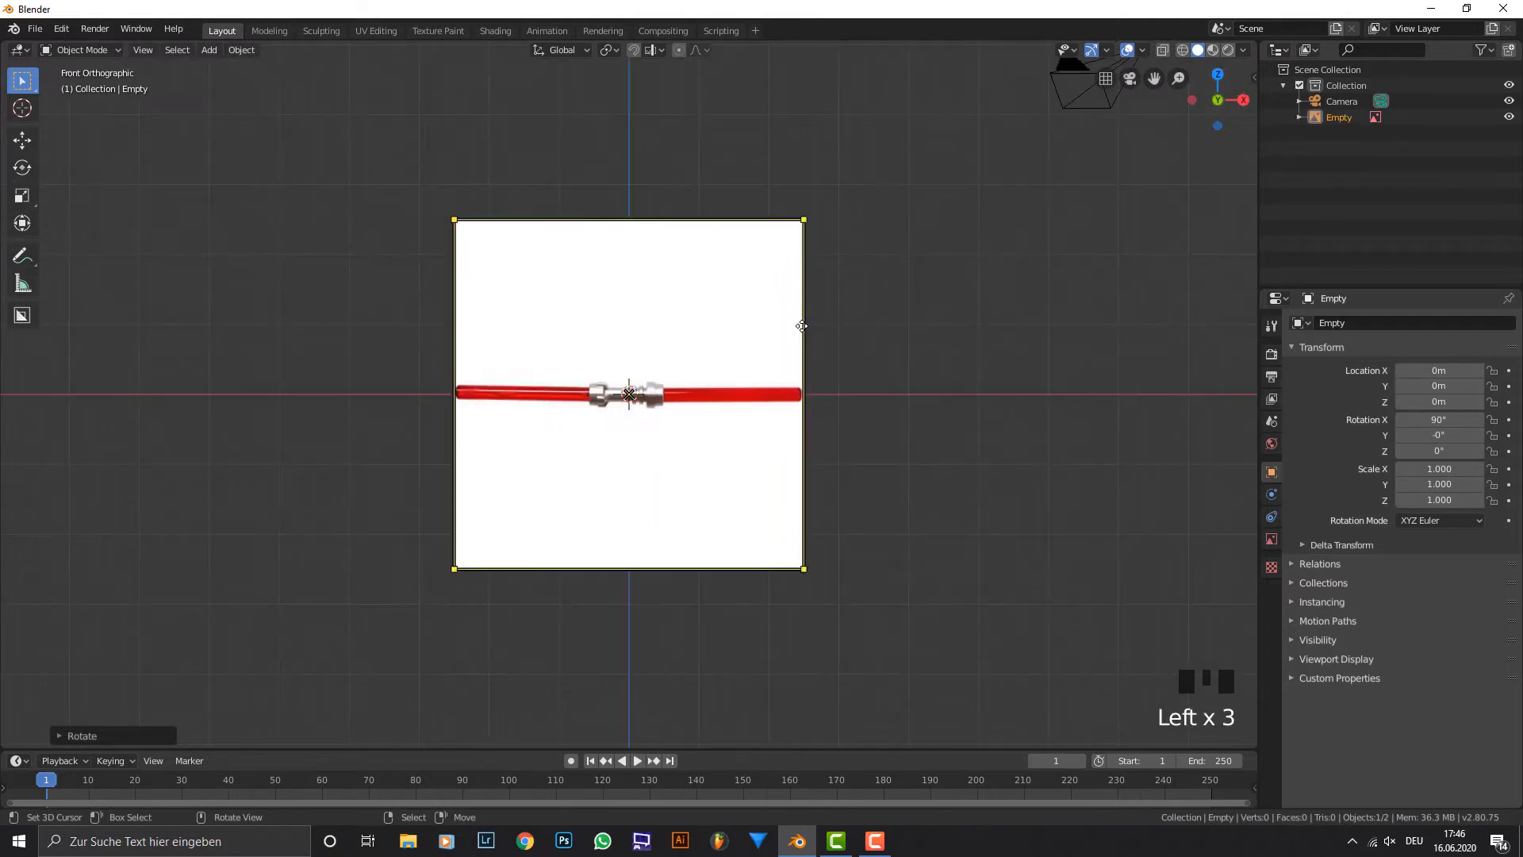
{"action": "scroll", "coordinate": [664, 419], "scroll_direction": "up", "scroll_amount": 5}
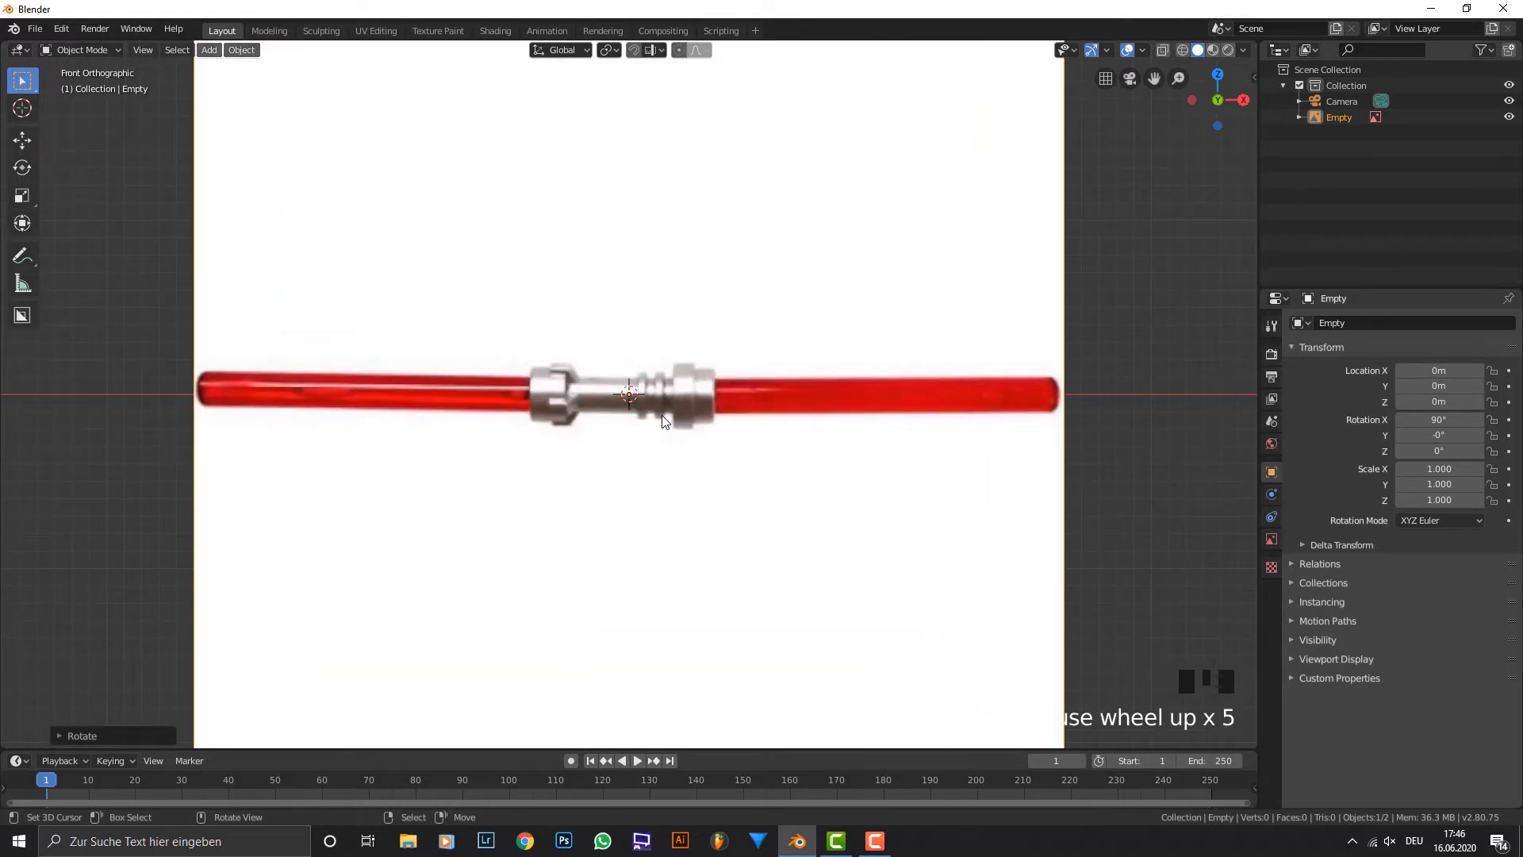
Dismiss the chat notification and quit Discord from the system tray.
{"action": "key", "text": "shift+a"}
{"action": "mouse_move", "coordinate": [662, 416]}
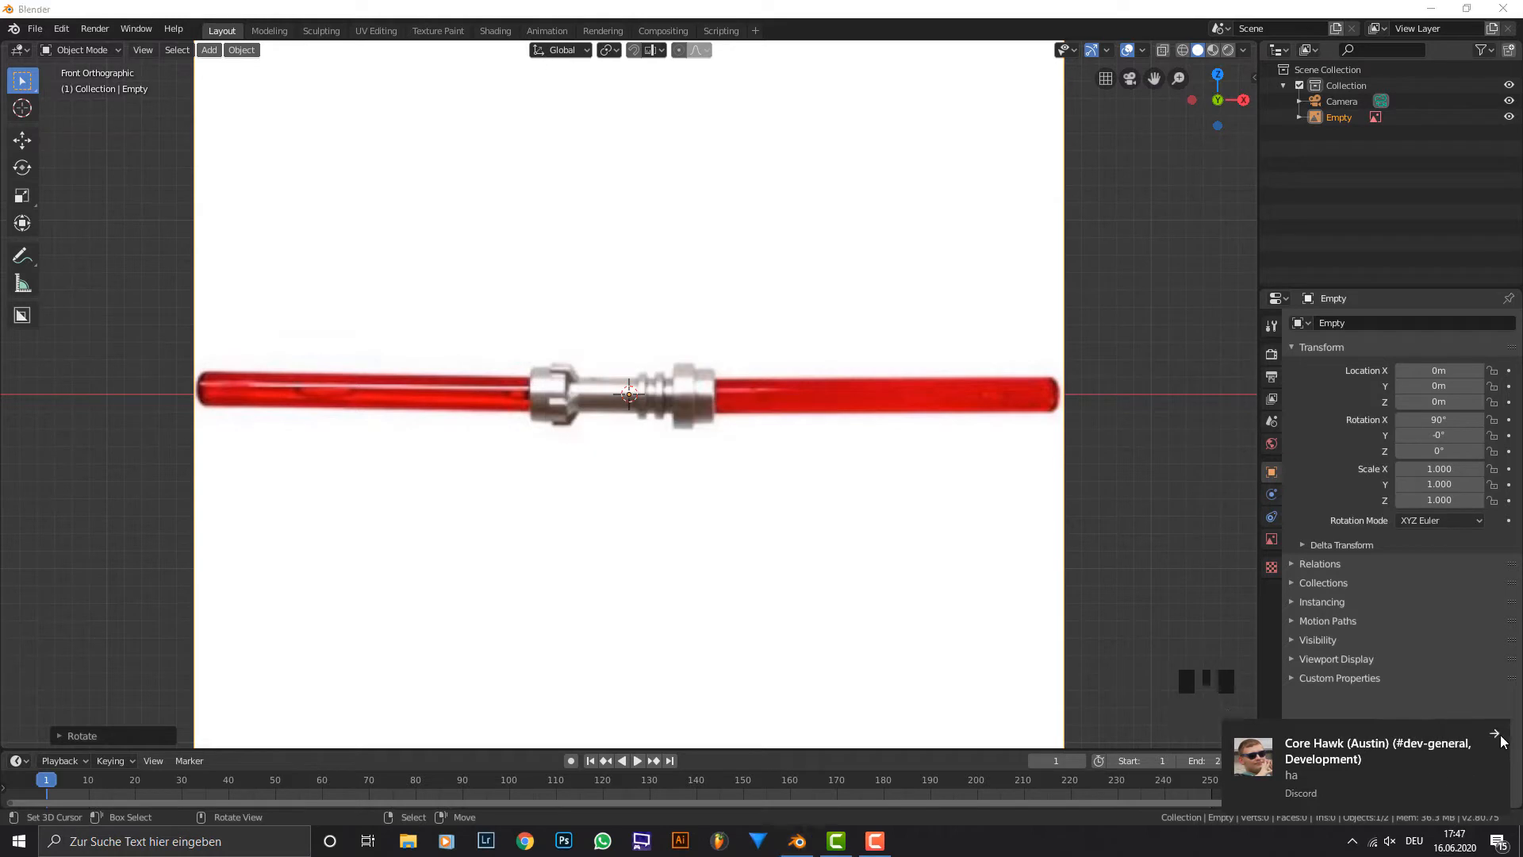
{"action": "left_click", "coordinate": [1502, 741]}
{"action": "left_click", "coordinate": [1352, 841]}
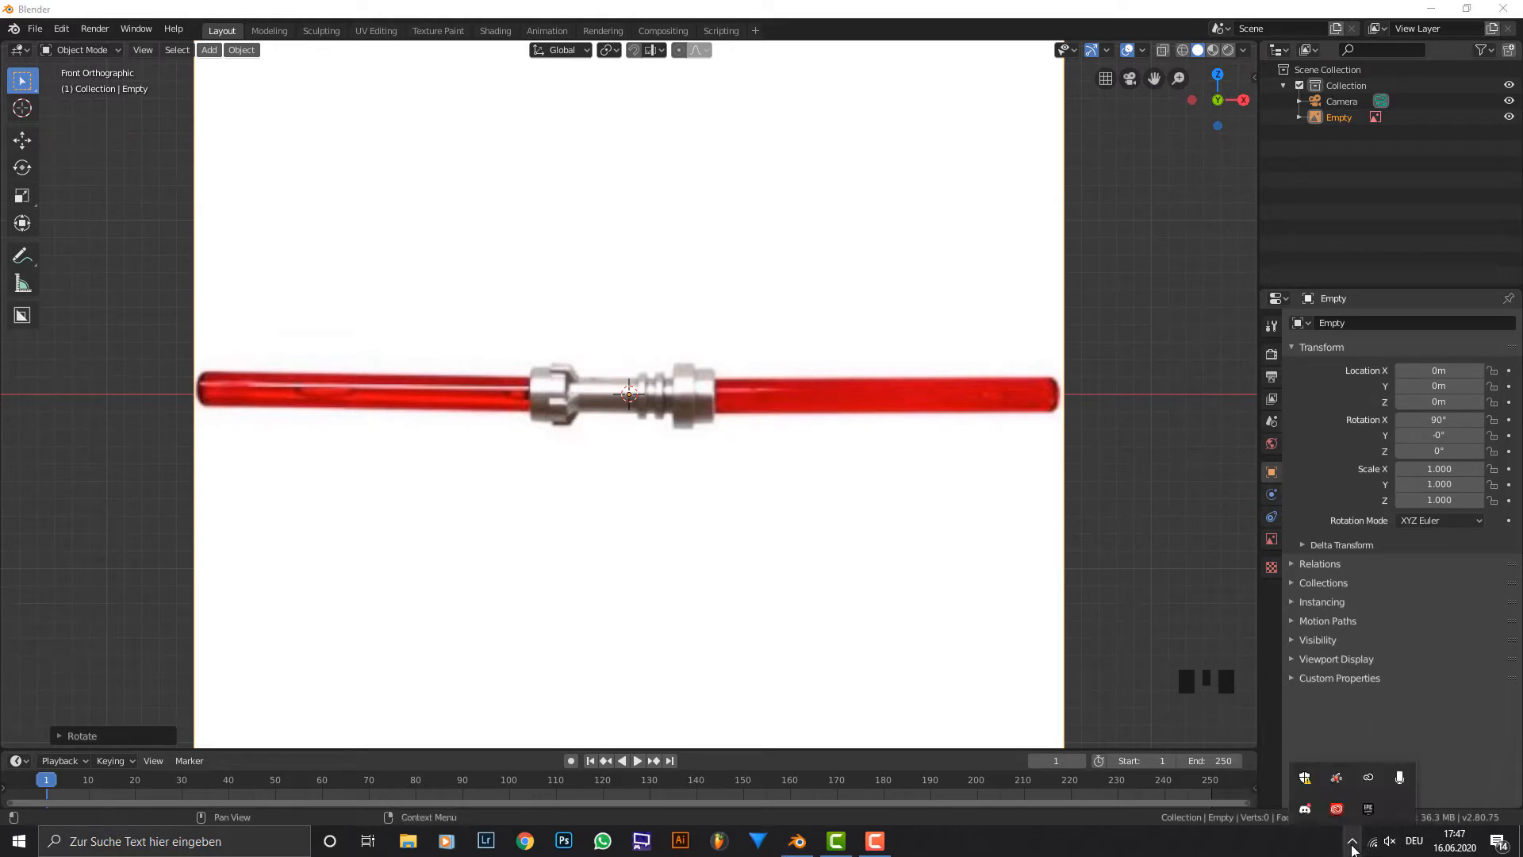
{"action": "right_click", "coordinate": [1304, 817]}
{"action": "left_click", "coordinate": [1396, 802]}
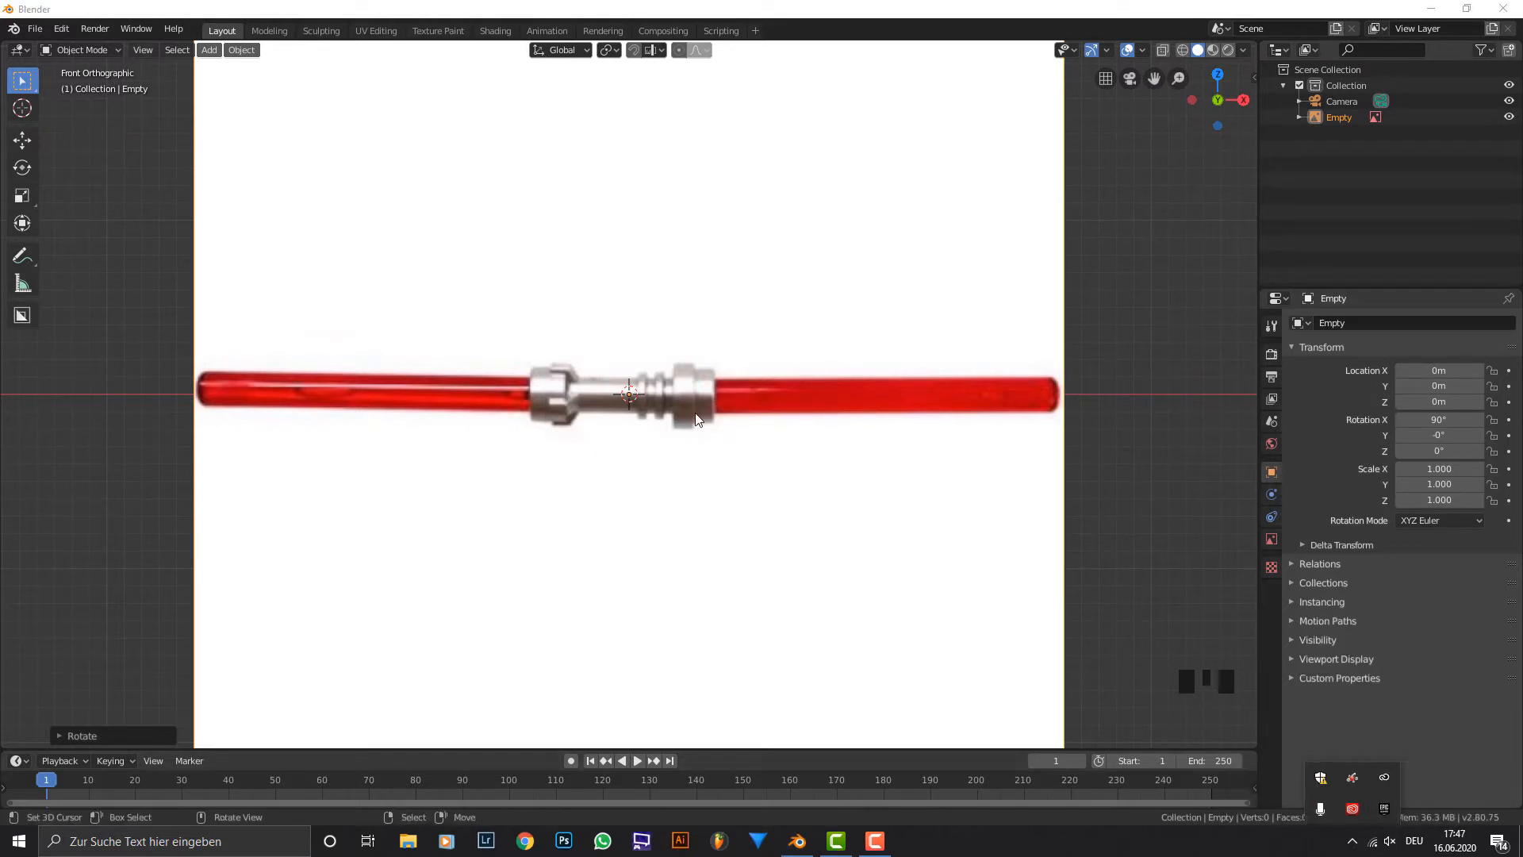
Add a cylinder mesh at the world origin in front of the reference image.
{"action": "middle_click_drag", "start_coordinate": [698, 380], "coordinate": [711, 381]}
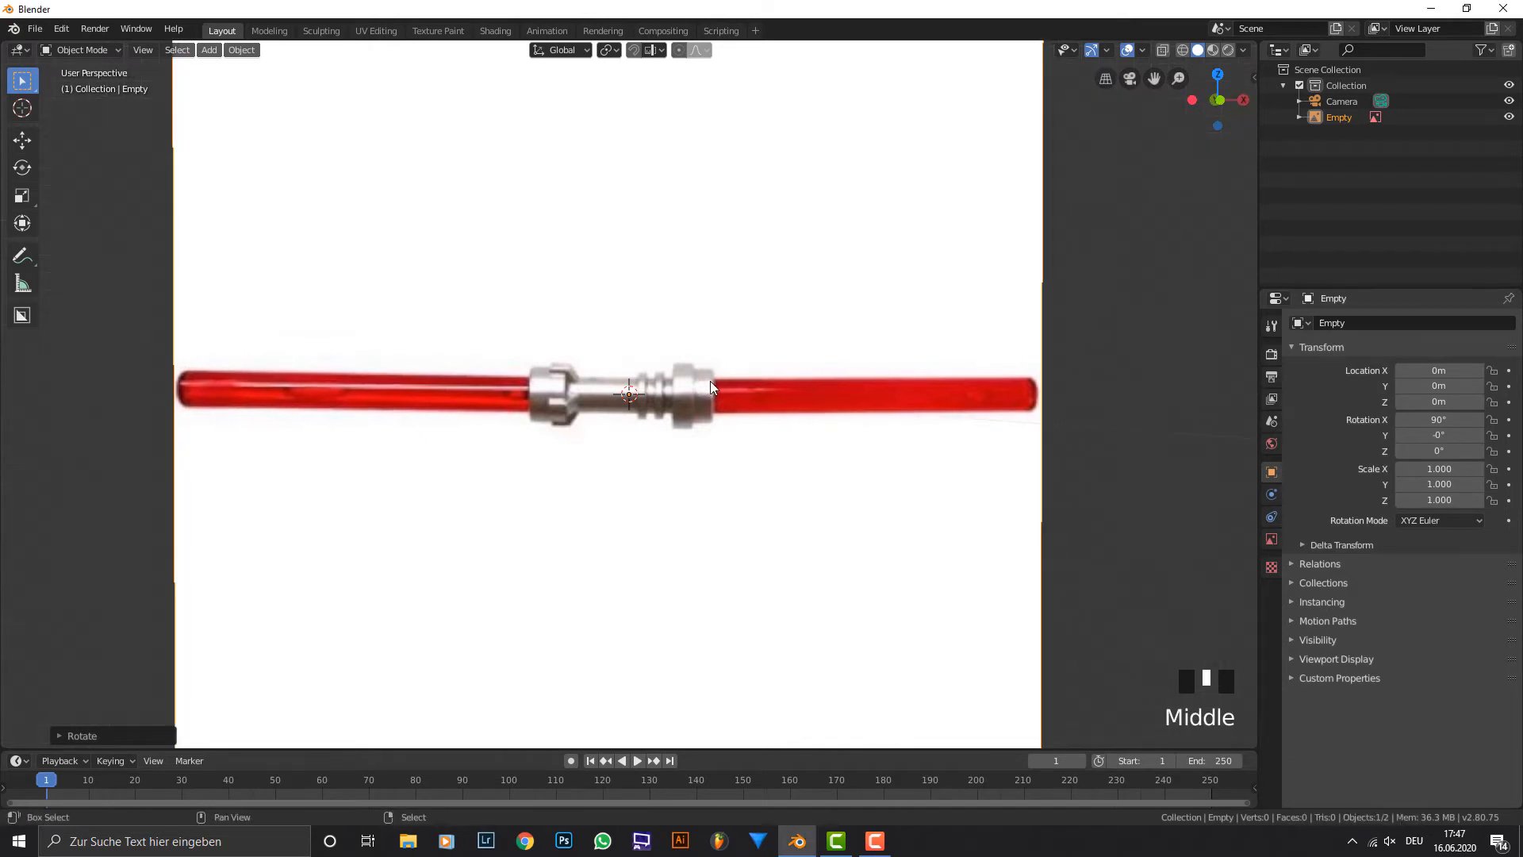
{"action": "key", "text": "shift+a"}
{"action": "mouse_move", "coordinate": [713, 384]}
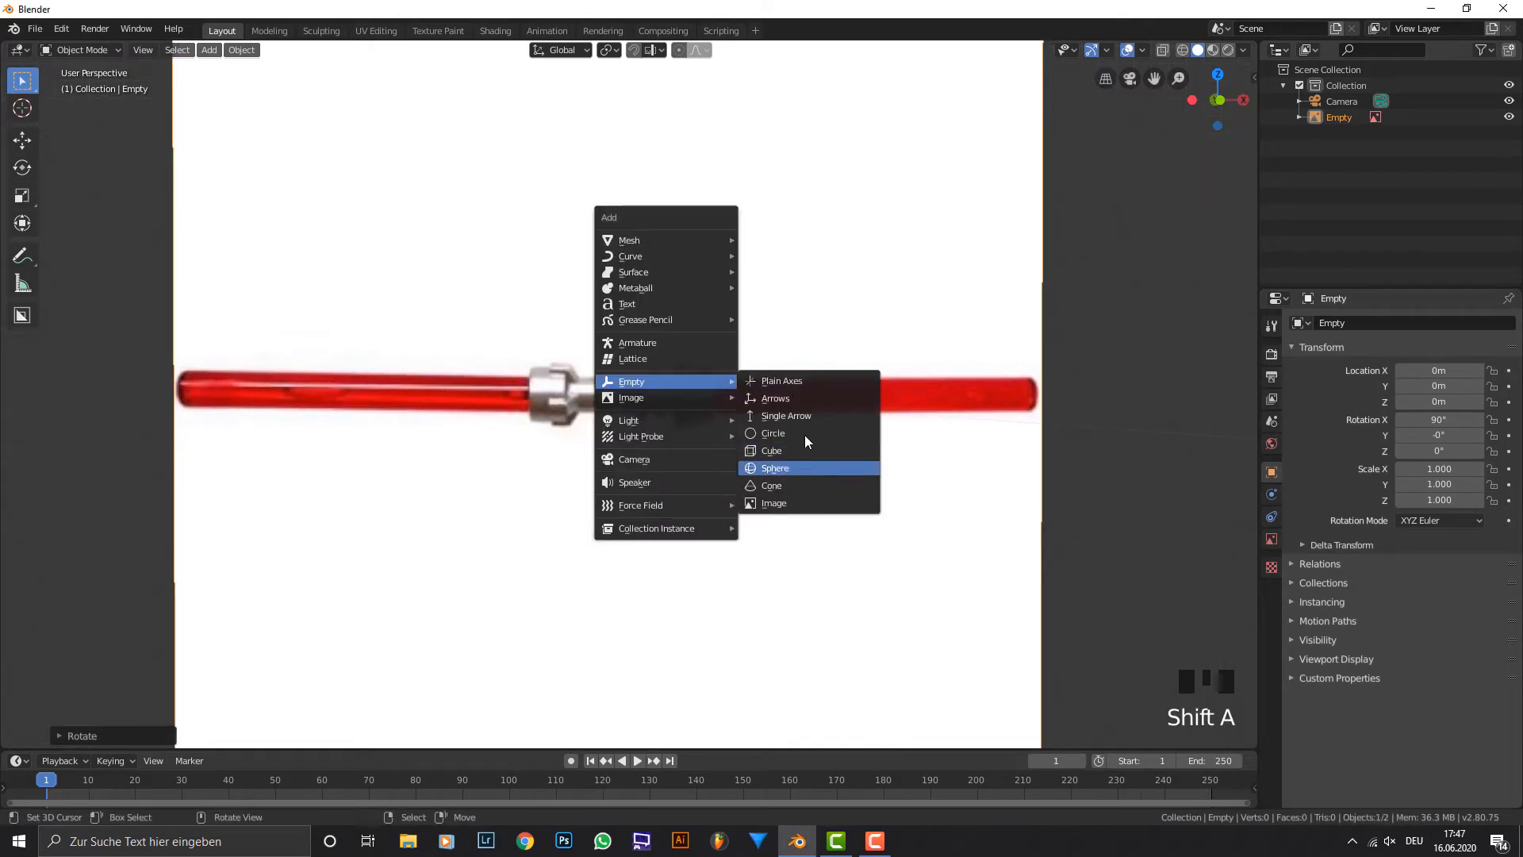
{"action": "mouse_move", "coordinate": [714, 240]}
{"action": "left_click", "coordinate": [823, 320]}
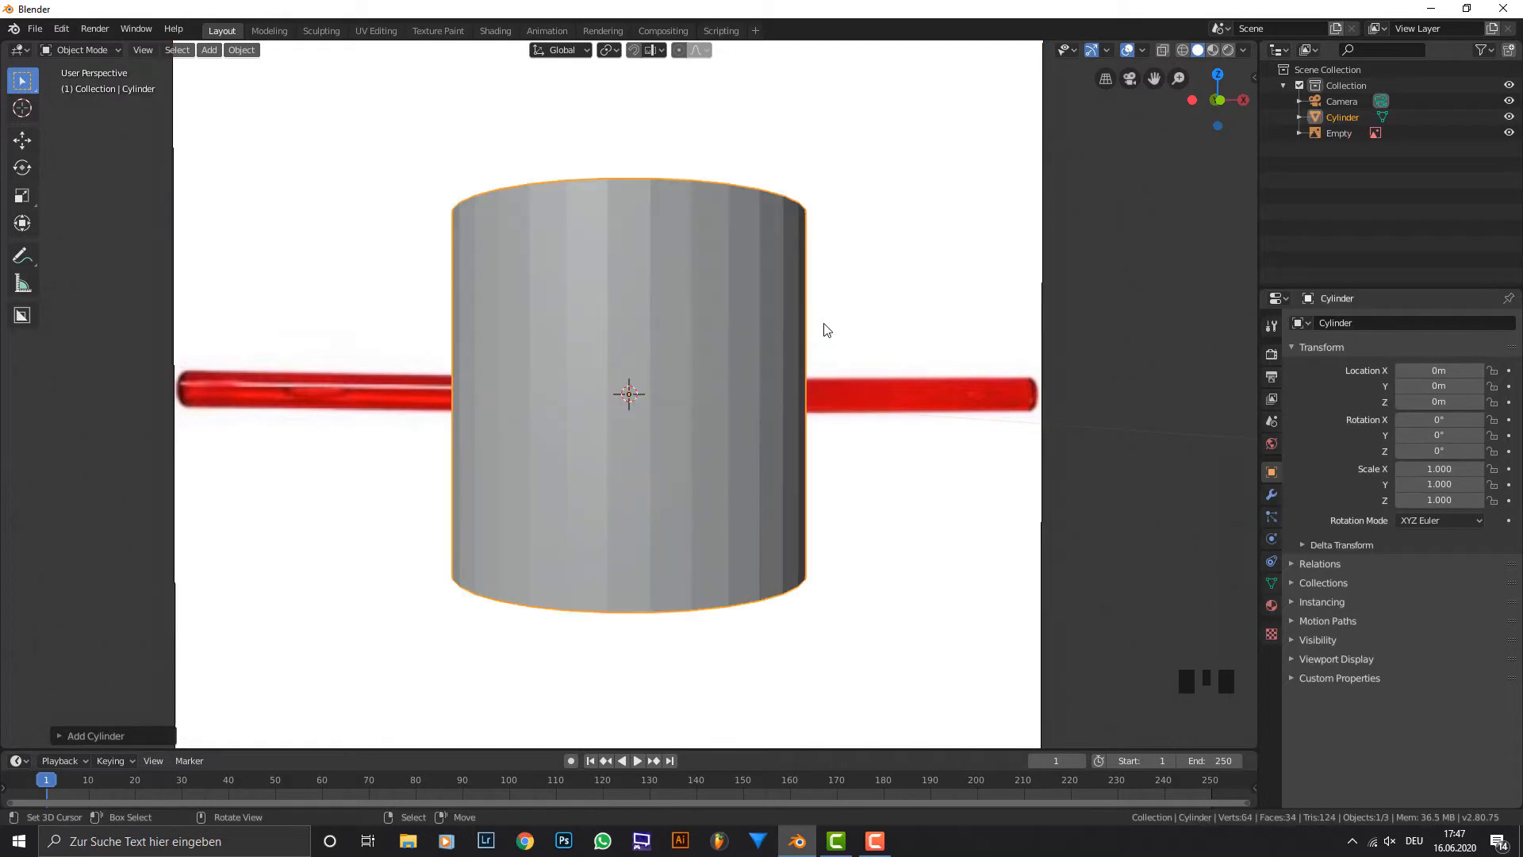
Rotate the cylinder 90° in the front view so its axis runs along the lightsaber.
{"action": "key", "text": "KP_1"}
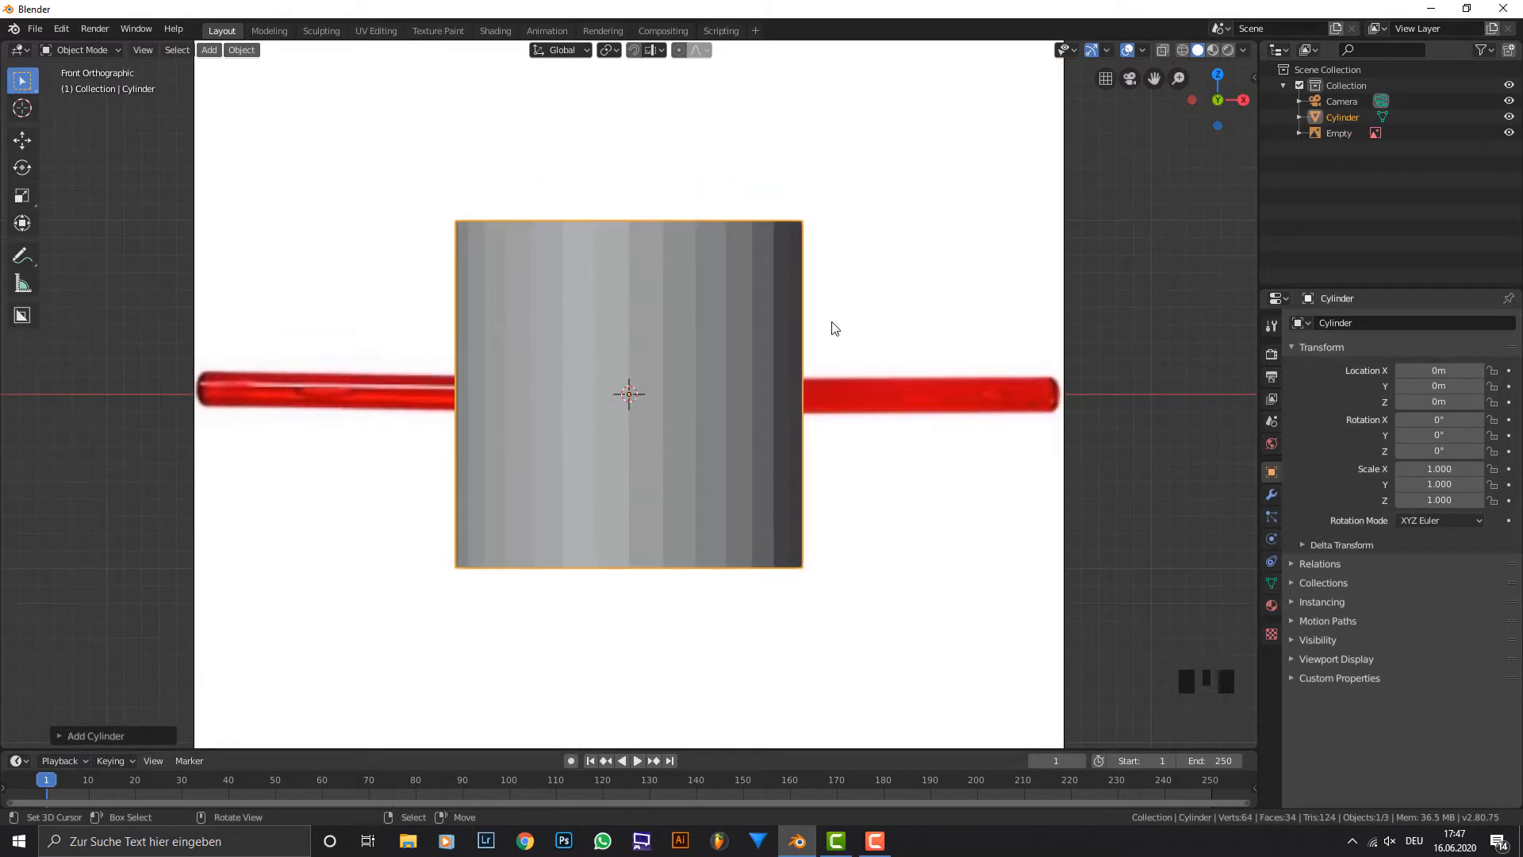
{"action": "type", "text": "r"}
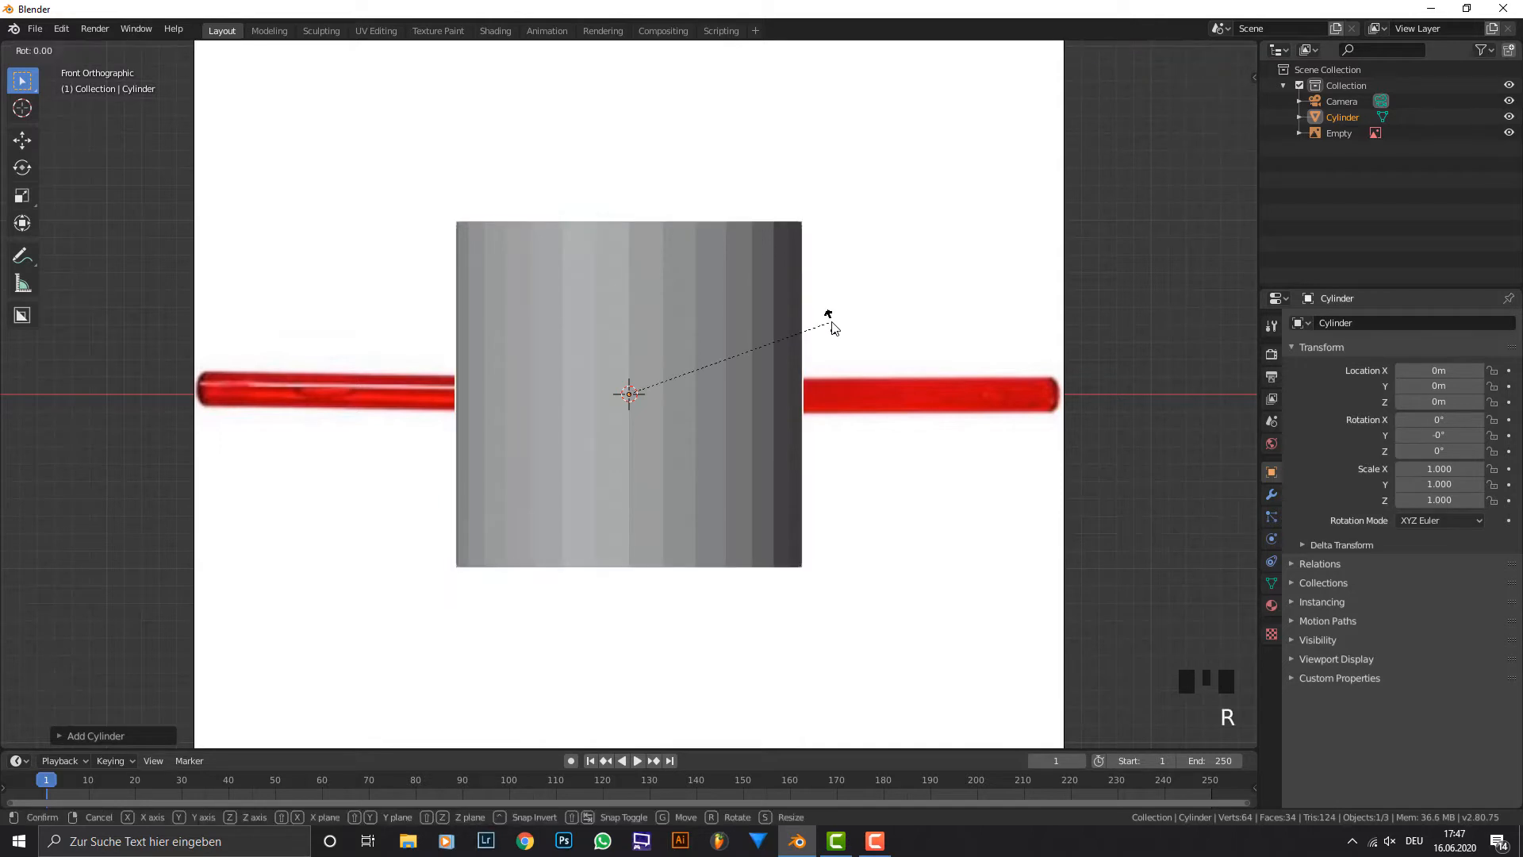
{"action": "type", "text": "90"}
{"action": "key", "text": "Return"}
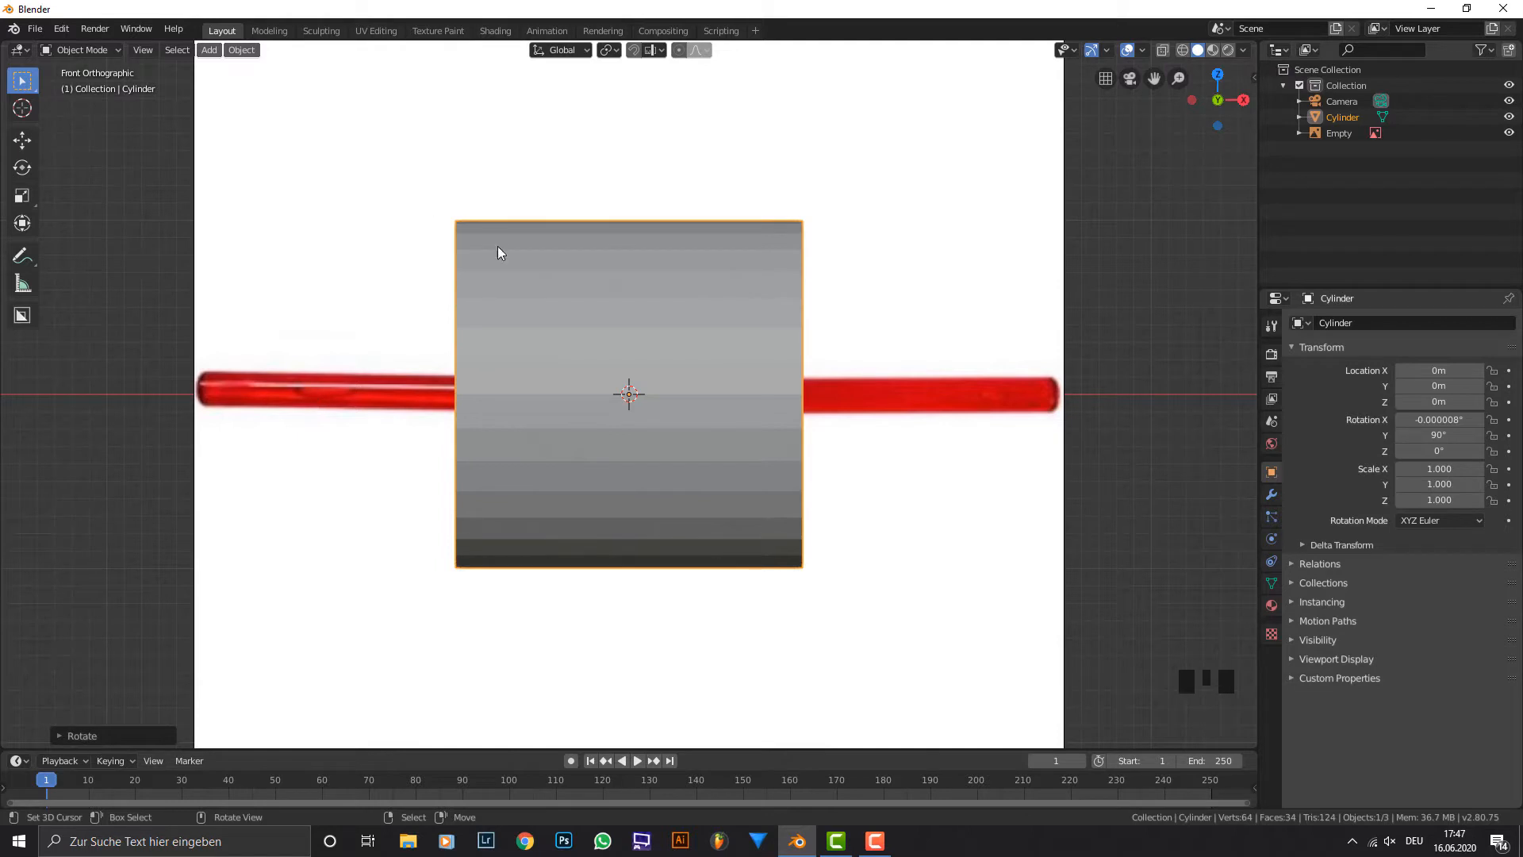
Show the cylinder in wireframe, scale it to about 0.32 and move it along X to about -0.25 m.
{"action": "left_click", "coordinate": [1182, 50]}
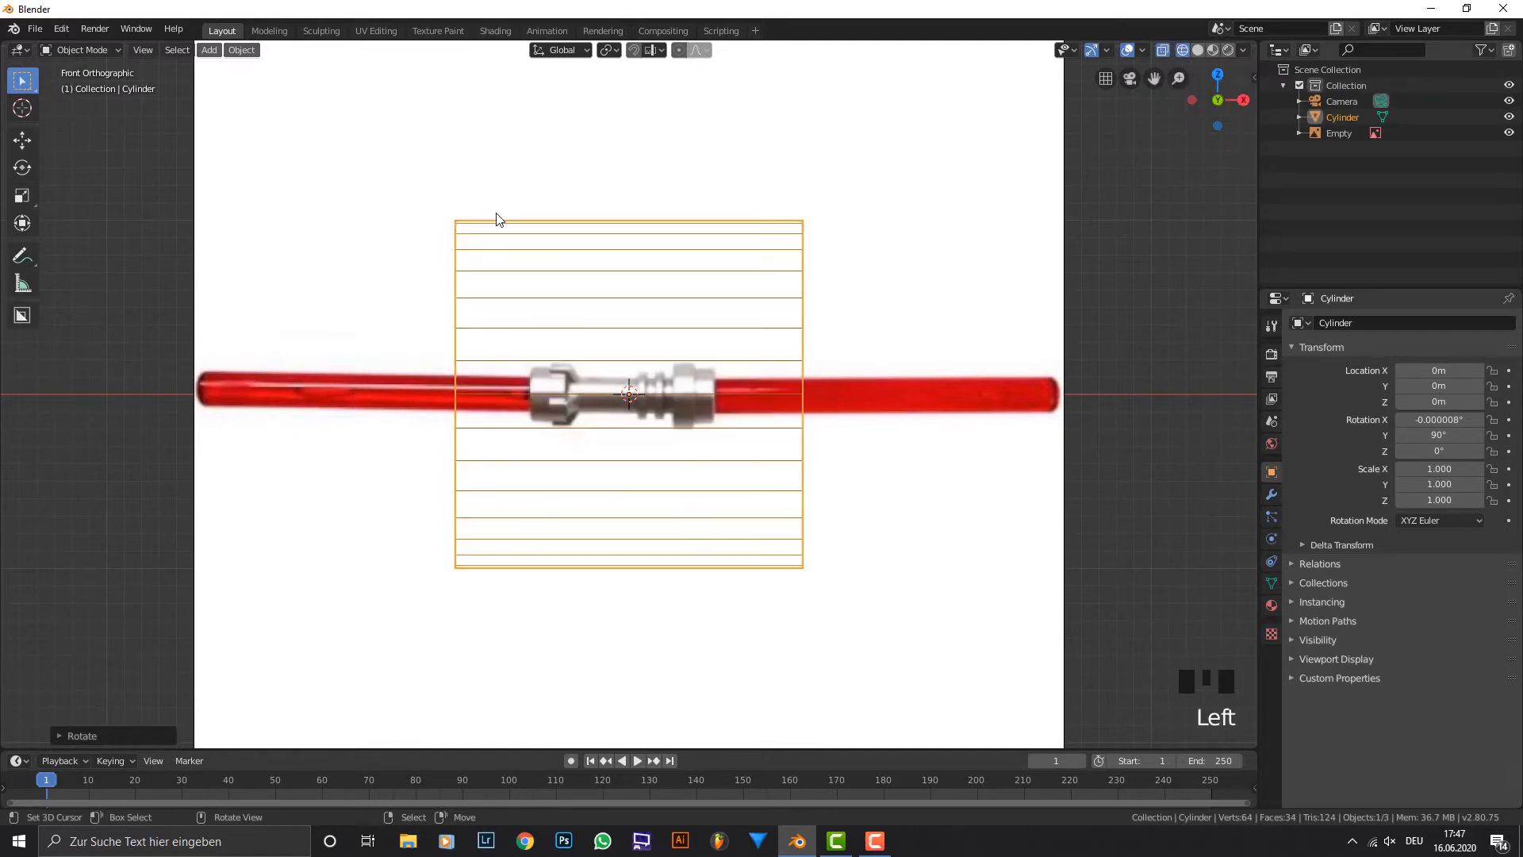
{"action": "scroll", "coordinate": [1039, 432], "scroll_direction": "up", "scroll_amount": 2}
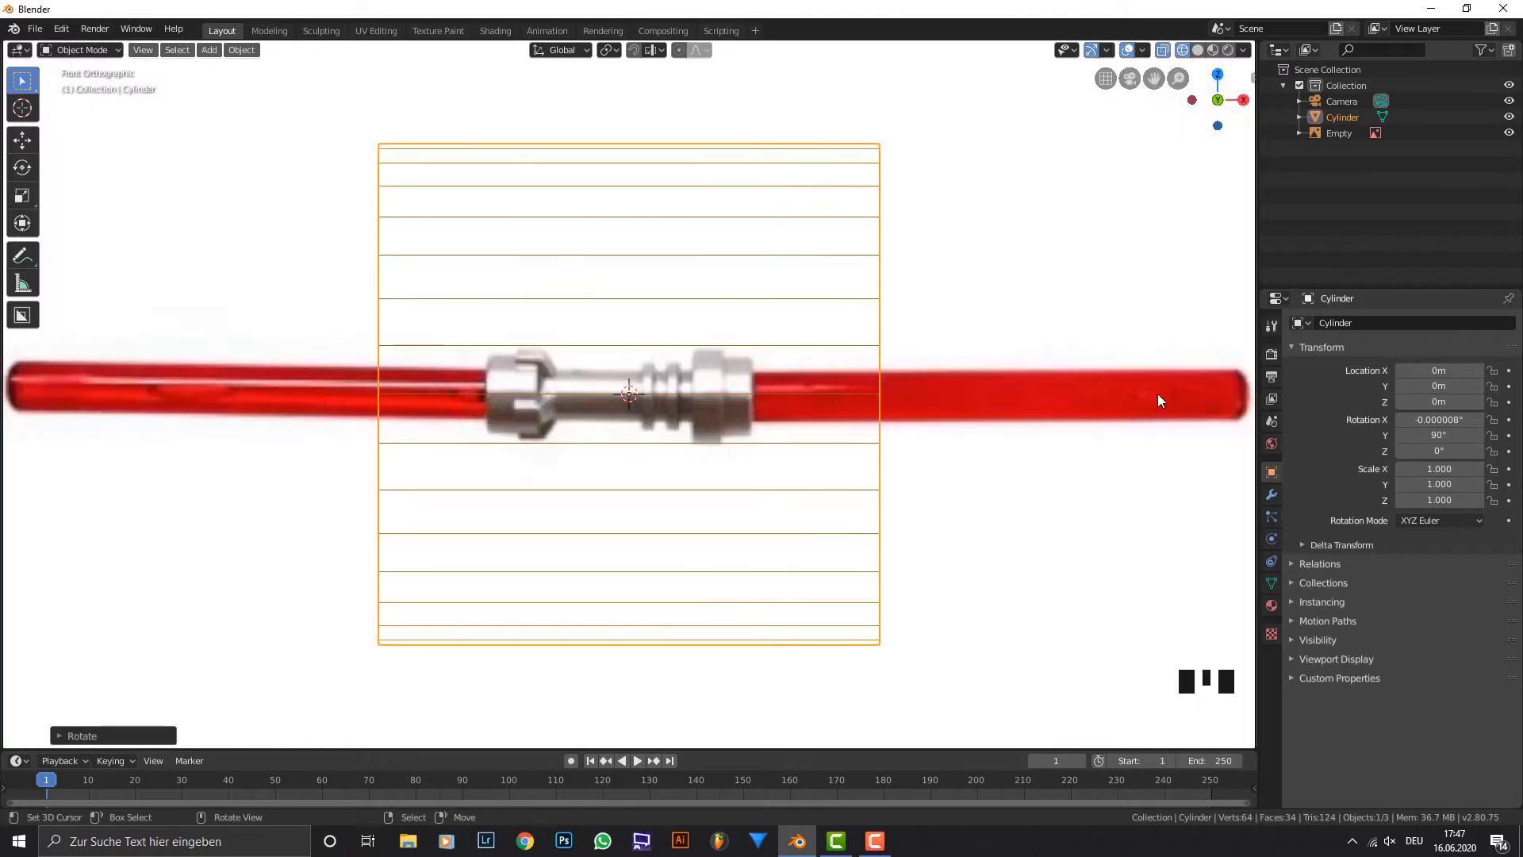
{"action": "key", "text": "s"}
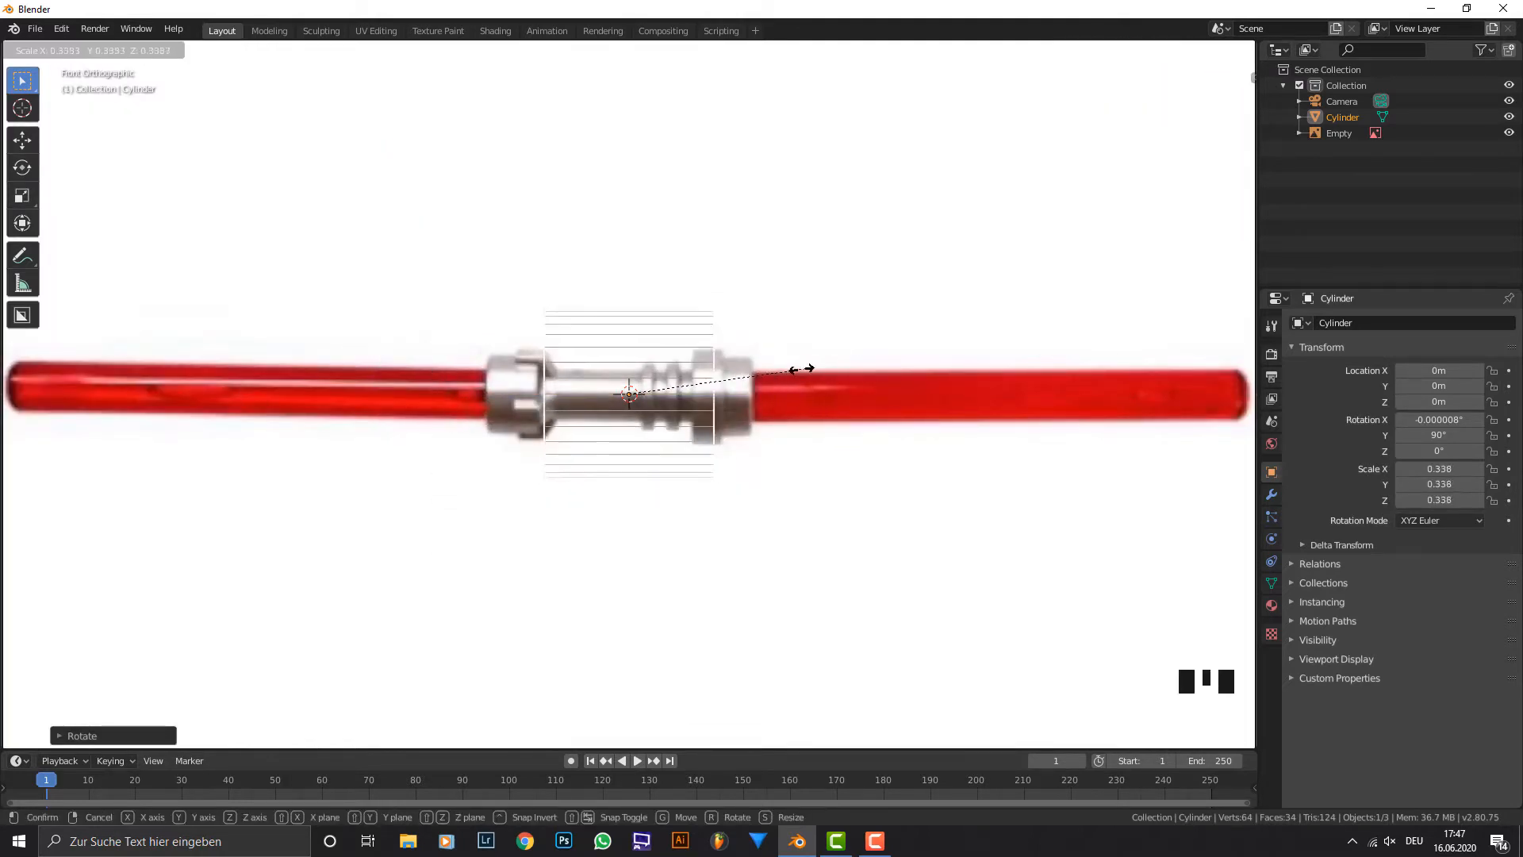
{"action": "left_click", "coordinate": [802, 367]}
{"action": "key", "text": "g"}
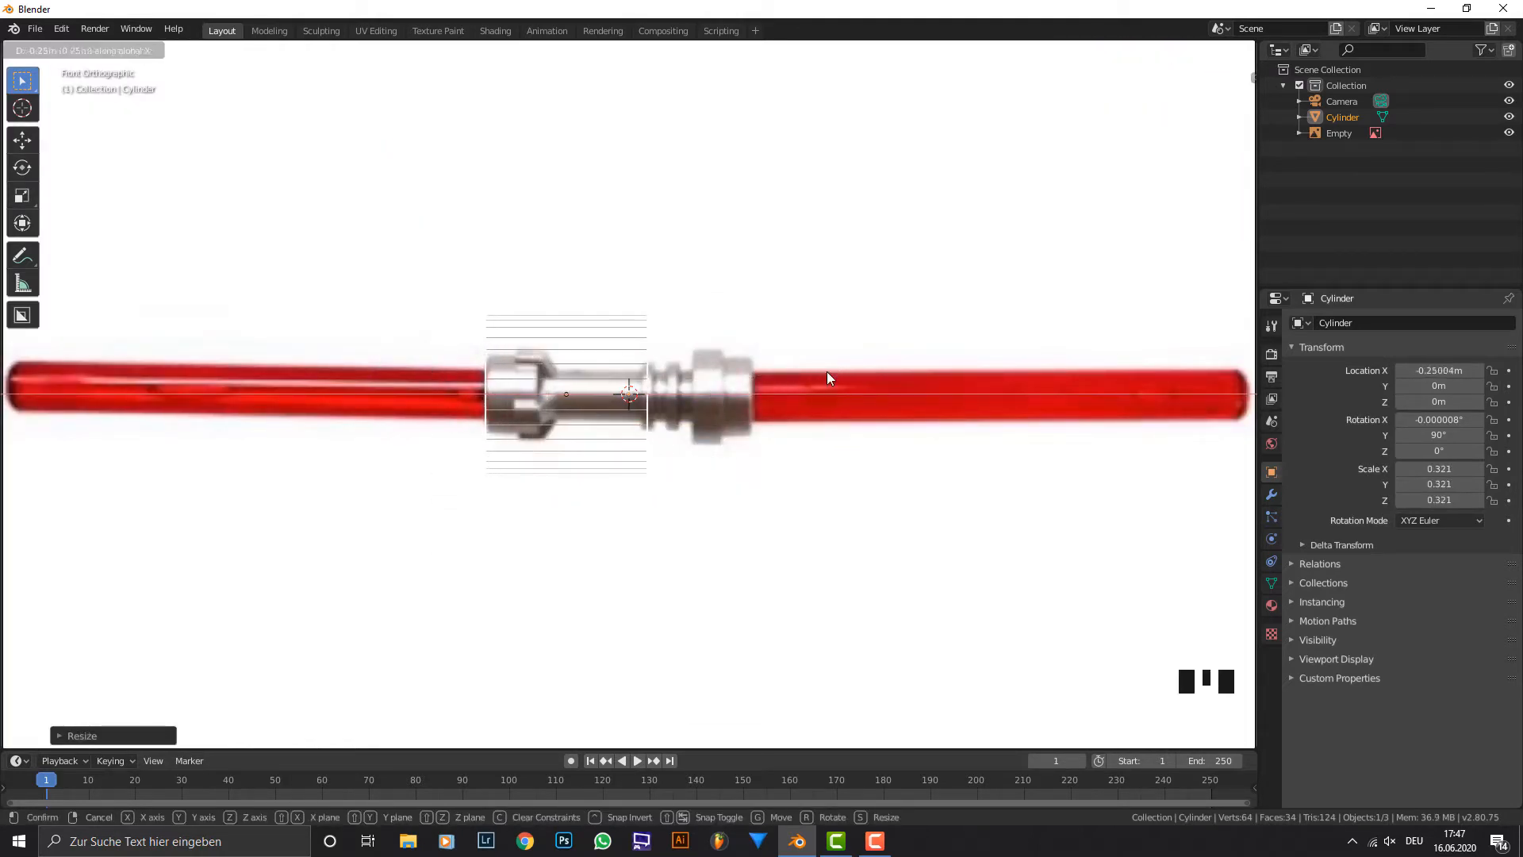
{"action": "left_click", "coordinate": [829, 371]}
Shrink the cylinder to about 0.19 and move it along X to about -0.38 m, over the hilt's collar.
{"action": "key", "text": "s"}
{"action": "left_click", "coordinate": [834, 355]}
{"action": "key", "text": "g"}
{"action": "key", "text": "x"}
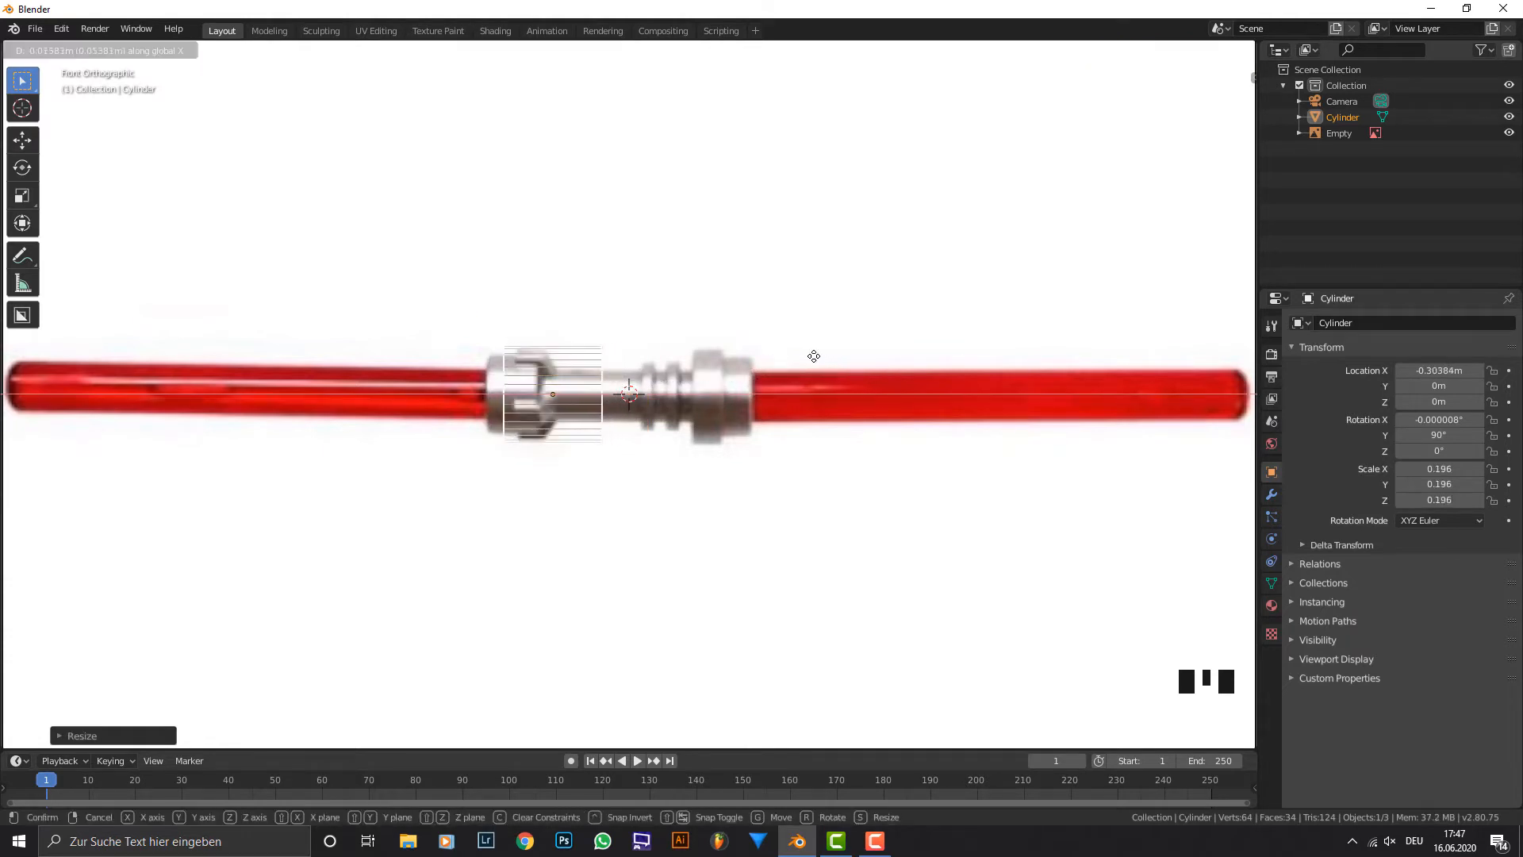
{"action": "left_click", "coordinate": [835, 368]}
{"action": "key", "text": "s"}
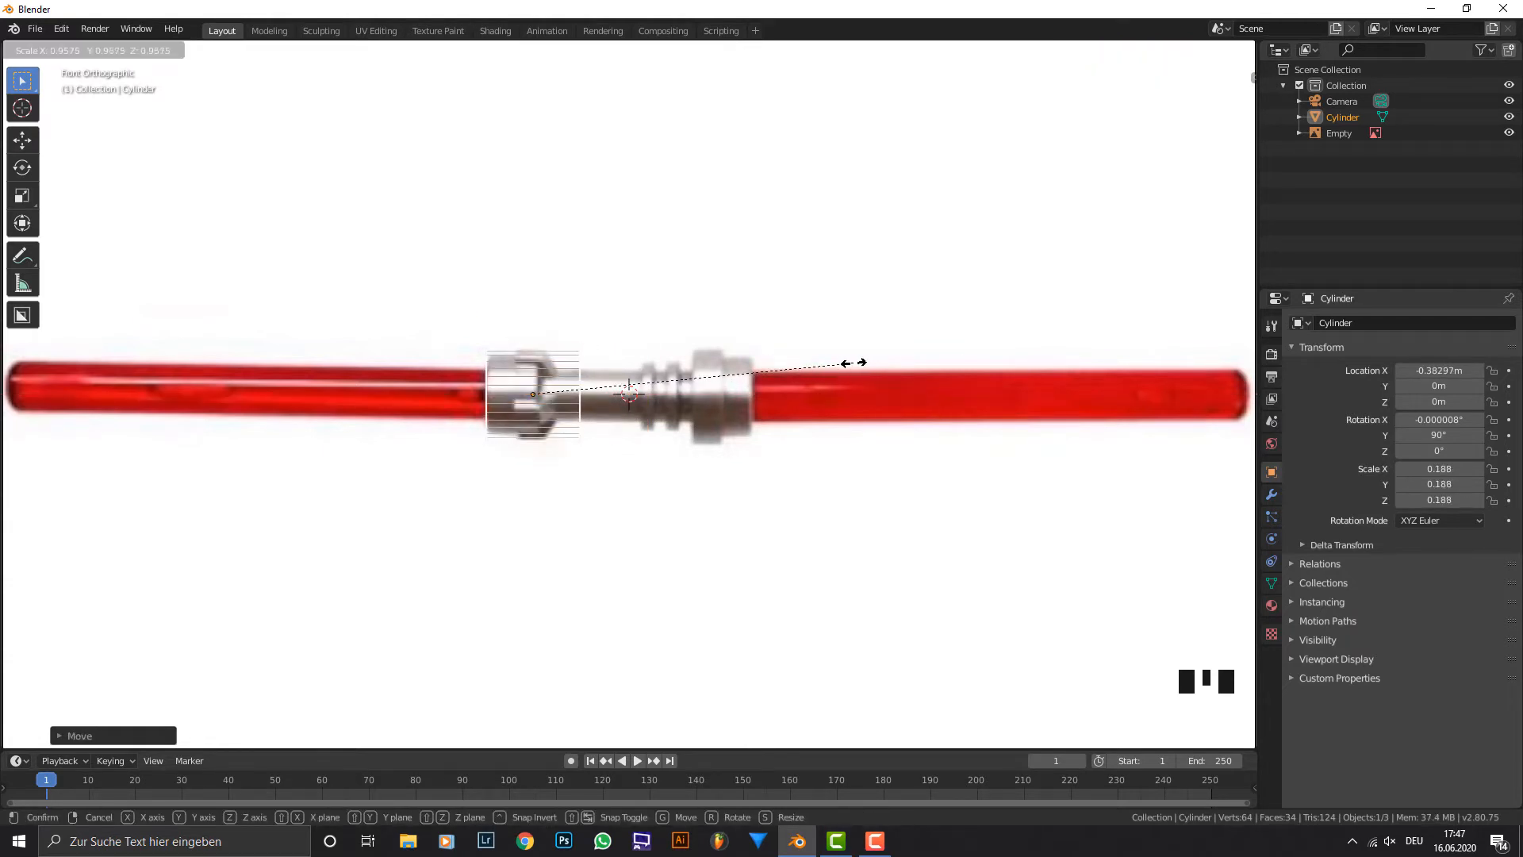
{"action": "left_click", "coordinate": [847, 362]}
Refine the cylinder's fit to the collar by scaling it to 0.157 and moving it along X to about -0.406 m.
{"action": "scroll", "coordinate": [592, 422], "scroll_direction": "up", "scroll_amount": 3}
{"action": "scroll", "coordinate": [592, 422], "scroll_direction": "up", "scroll_amount": 2}
{"action": "key", "text": "s"}
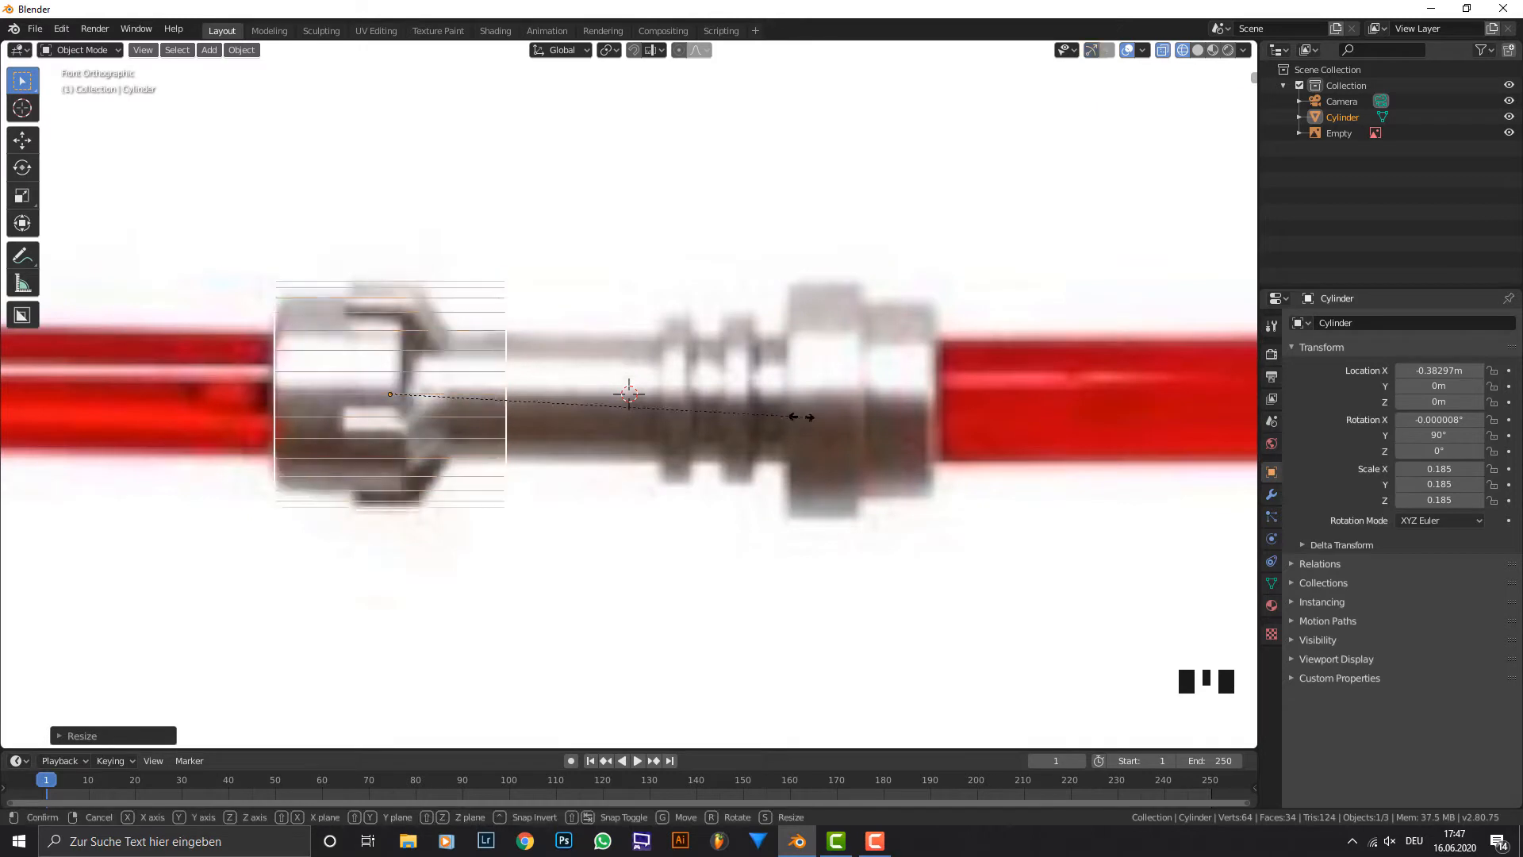
{"action": "left_click", "coordinate": [755, 391]}
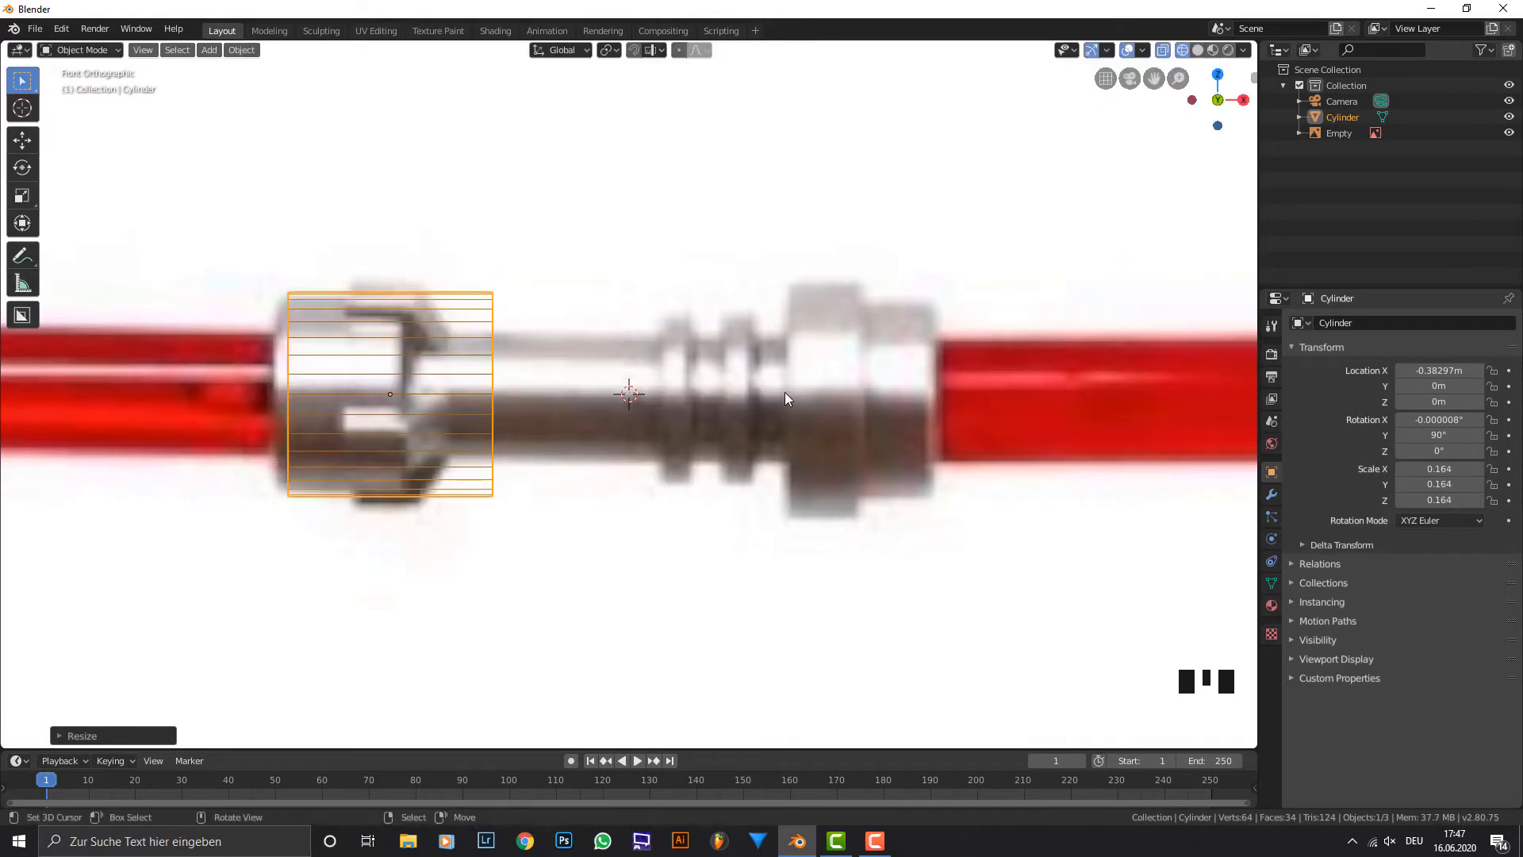
{"action": "key", "text": "s"}
{"action": "left_click", "coordinate": [769, 391]}
{"action": "key", "text": "g"}
{"action": "key", "text": "x"}
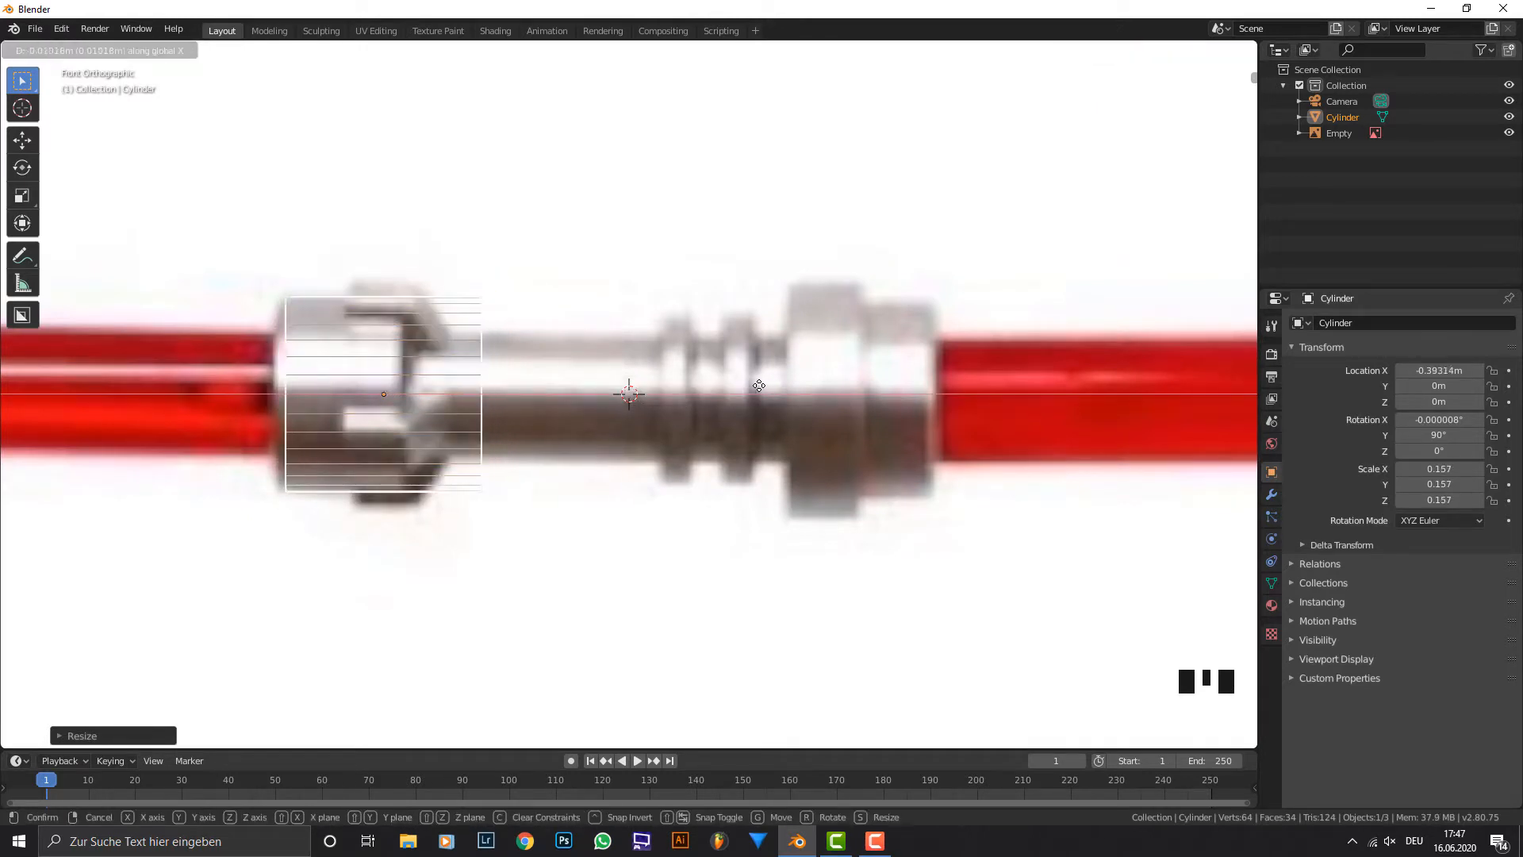
{"action": "left_click", "coordinate": [753, 384]}
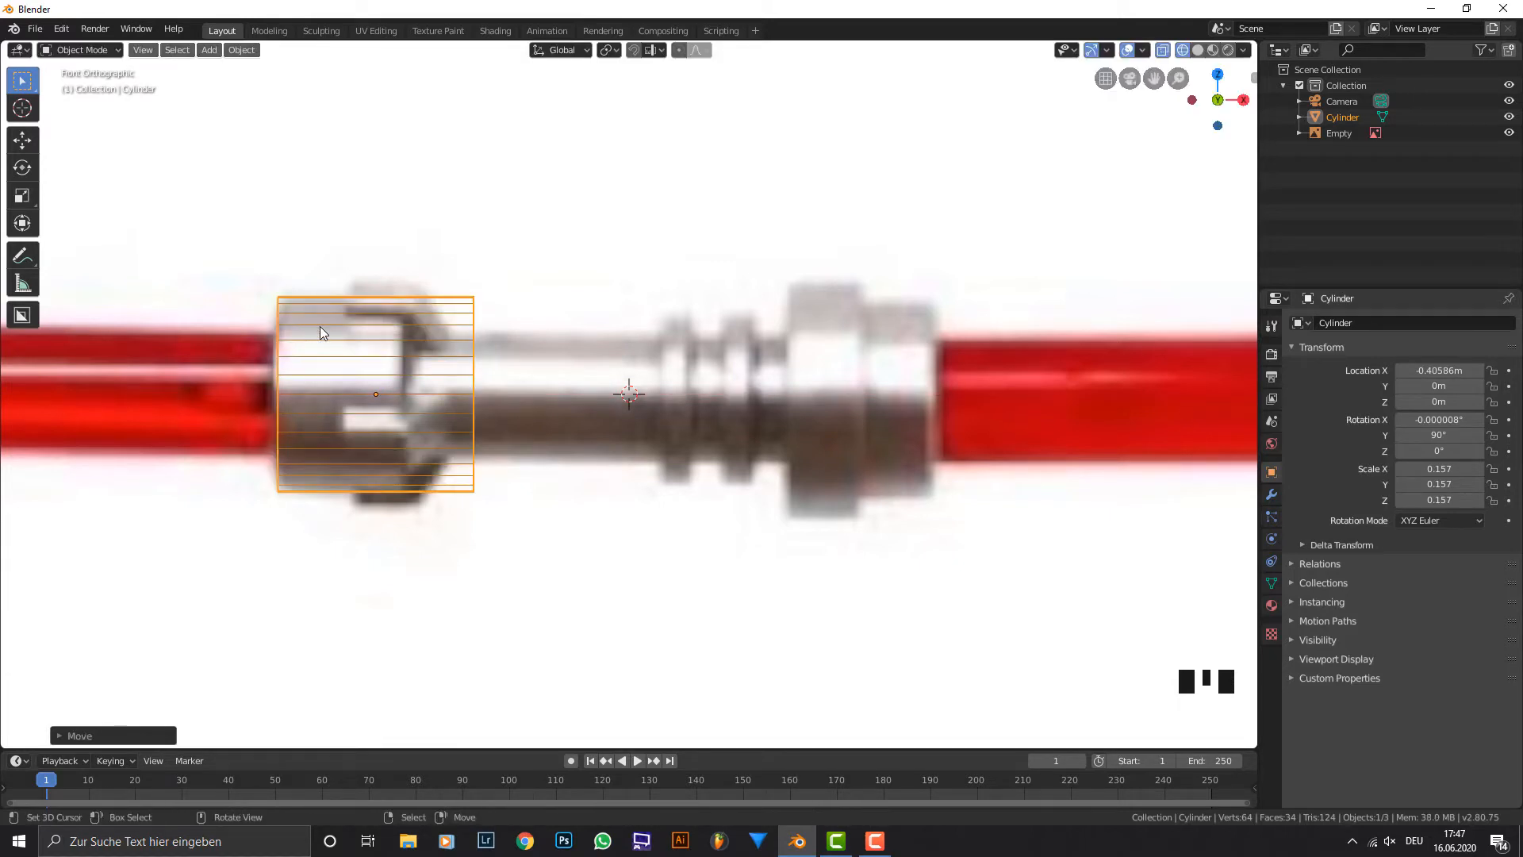
Enter Edit Mode with face selection and select the cylinder's end face that points toward the middle of the hilt.
{"action": "key", "text": "Tab"}
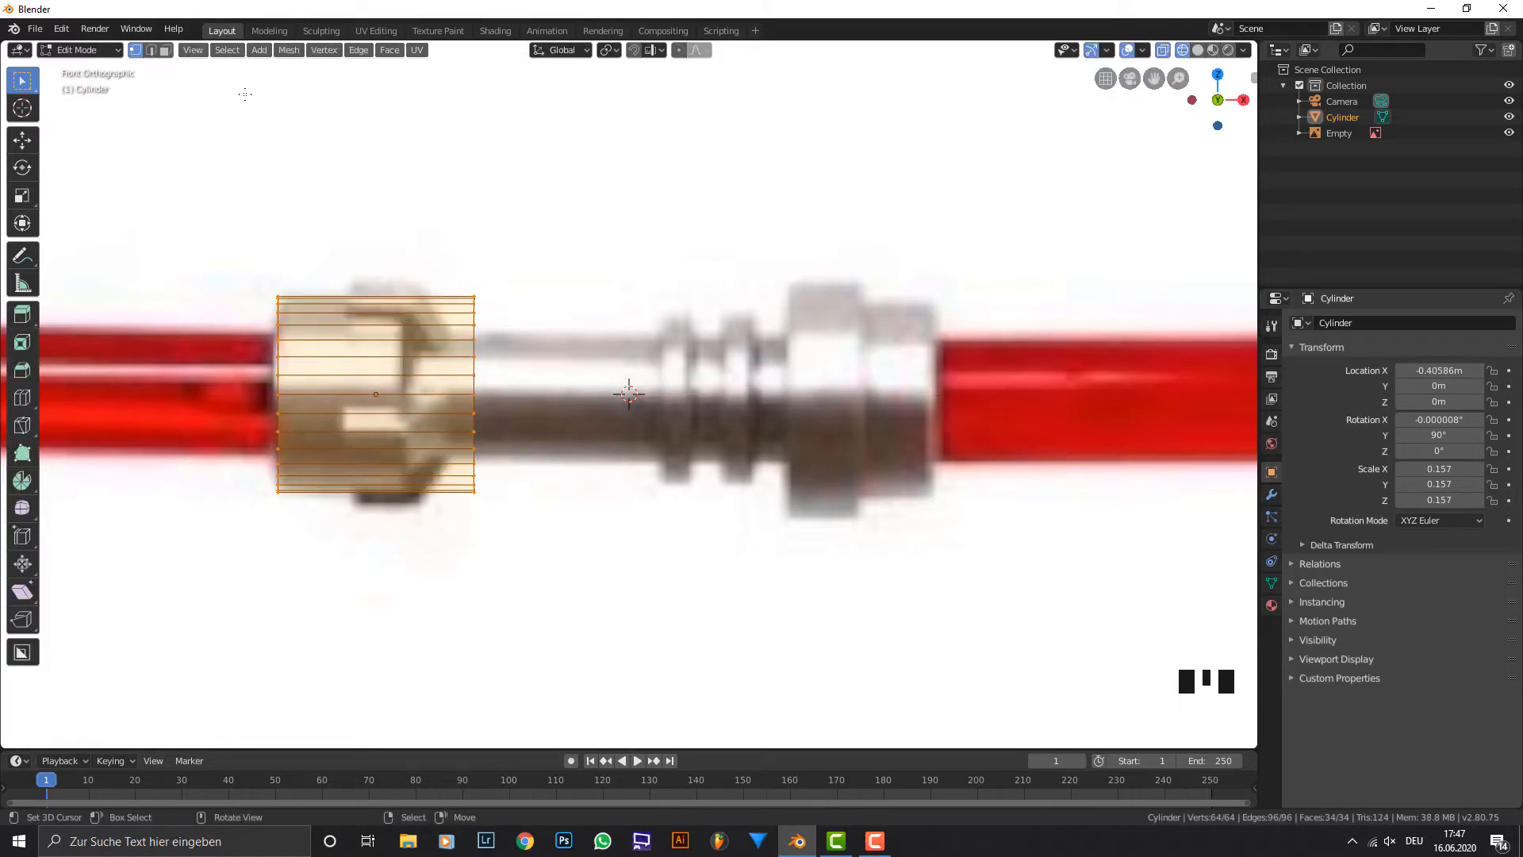
{"action": "left_click", "coordinate": [165, 50]}
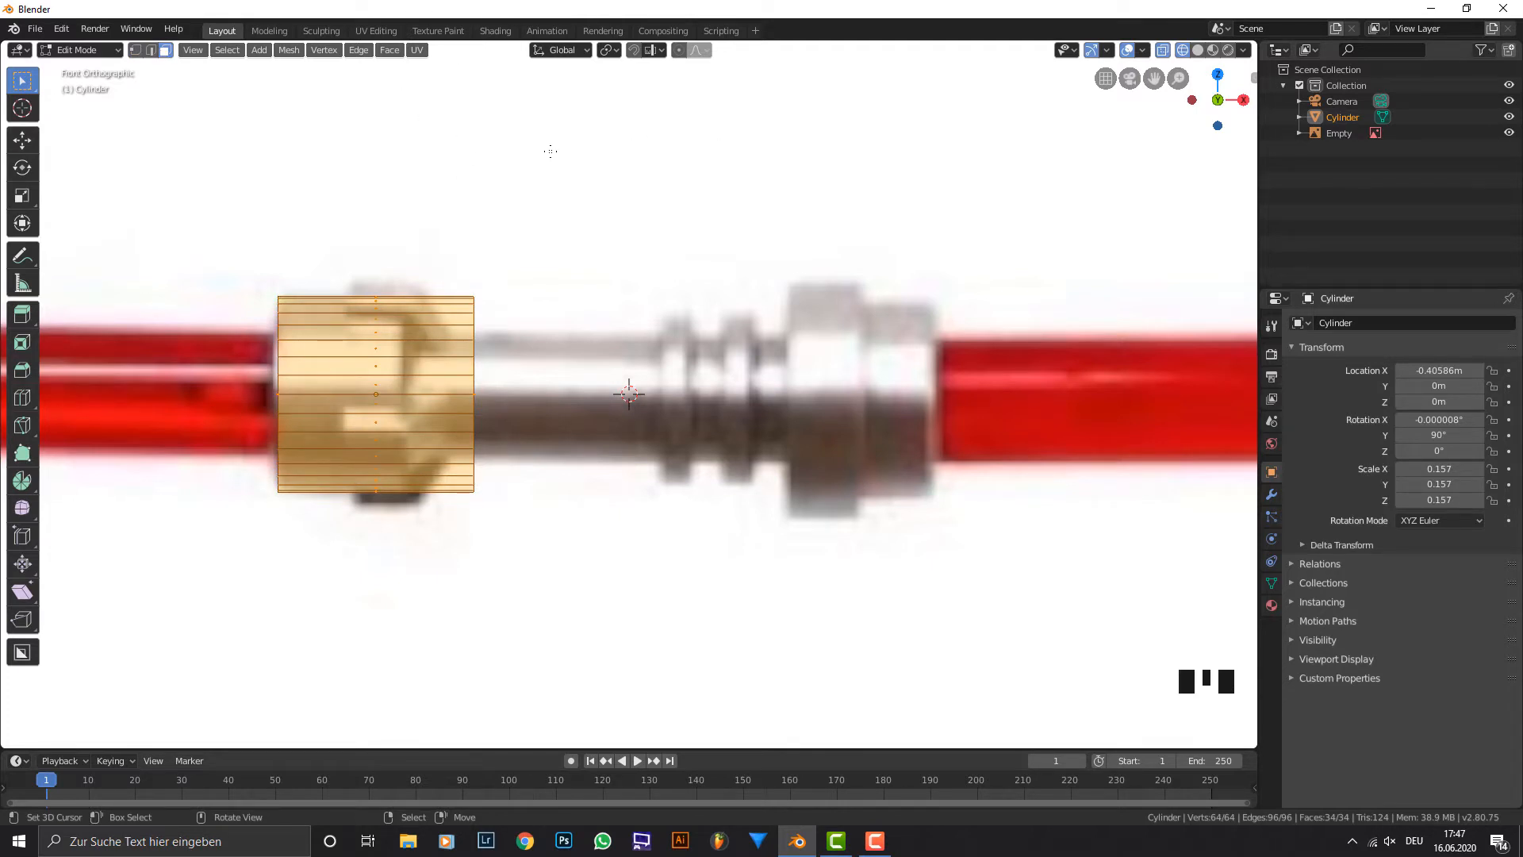
{"action": "left_click", "coordinate": [518, 382]}
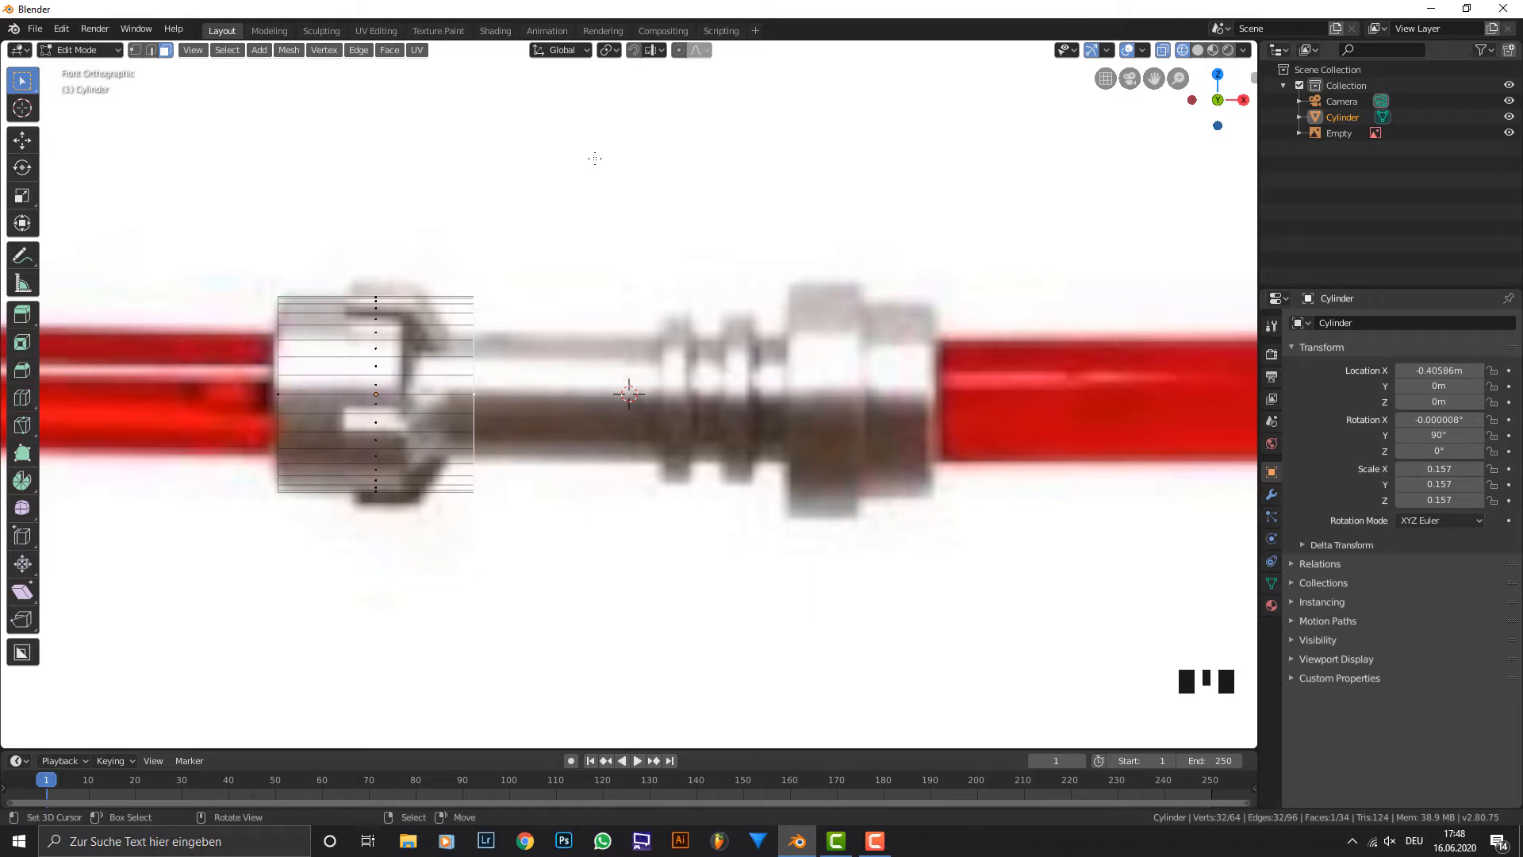
{"action": "key", "text": "g"}
{"action": "key", "text": "x"}
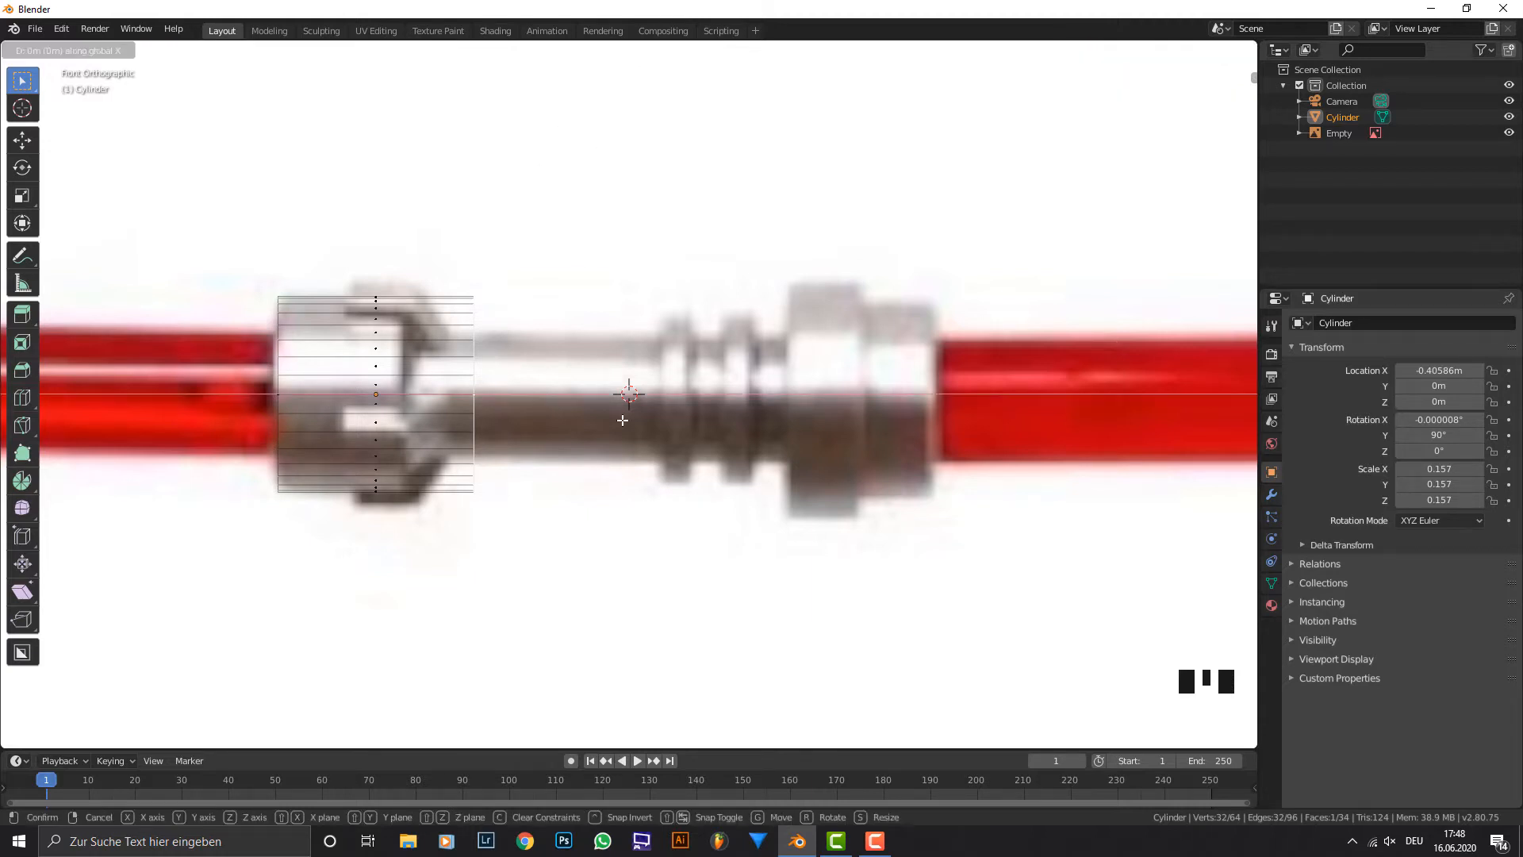
{"action": "key", "text": "Escape"}
{"action": "scroll", "coordinate": [936, 307], "scroll_direction": "down", "scroll_amount": 5}
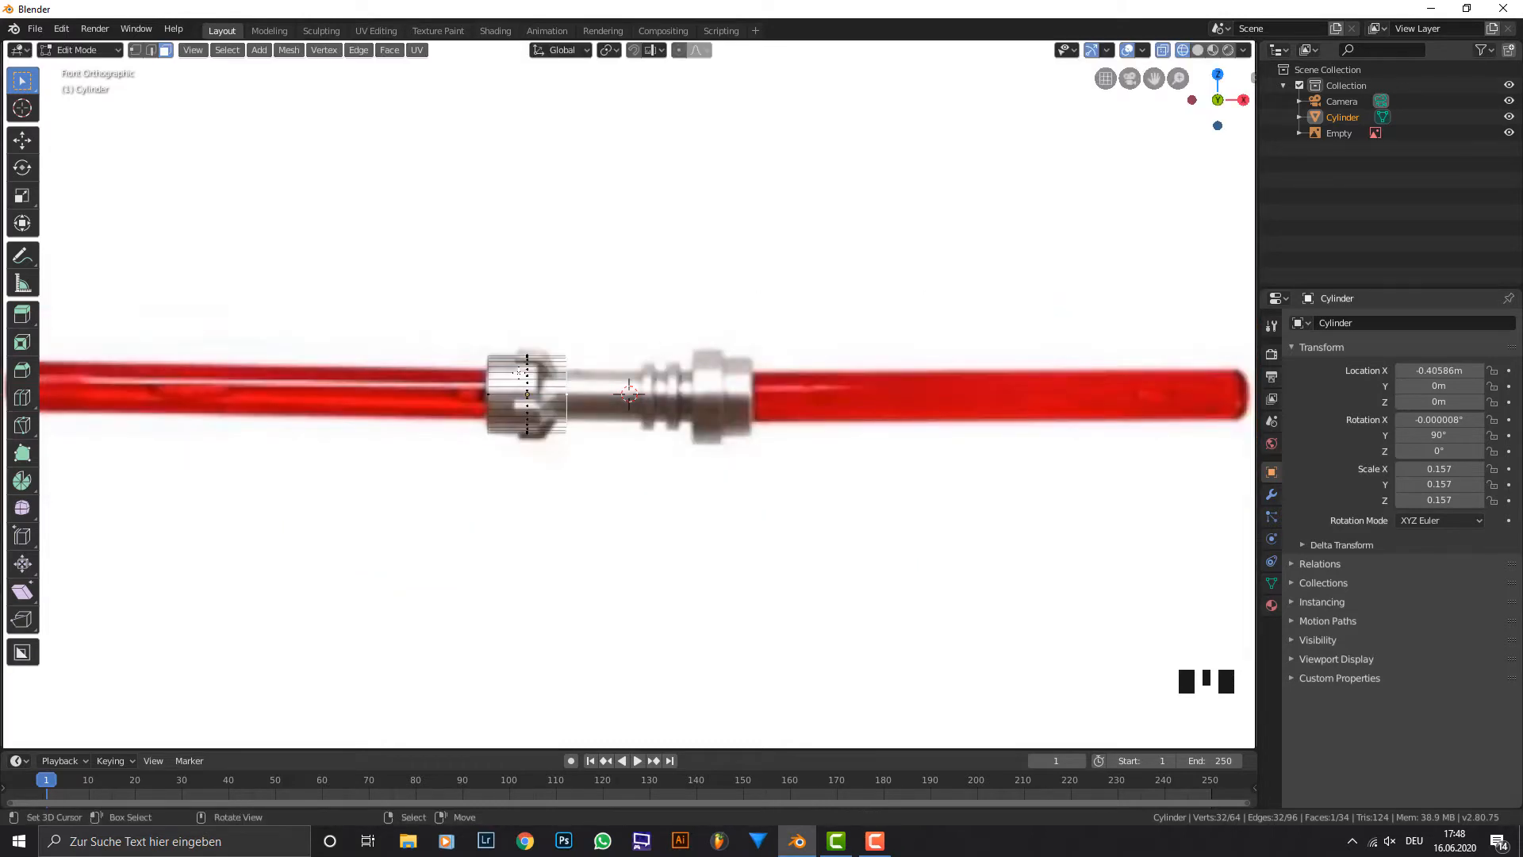
{"action": "scroll", "coordinate": [617, 402], "scroll_direction": "up", "scroll_amount": 3}
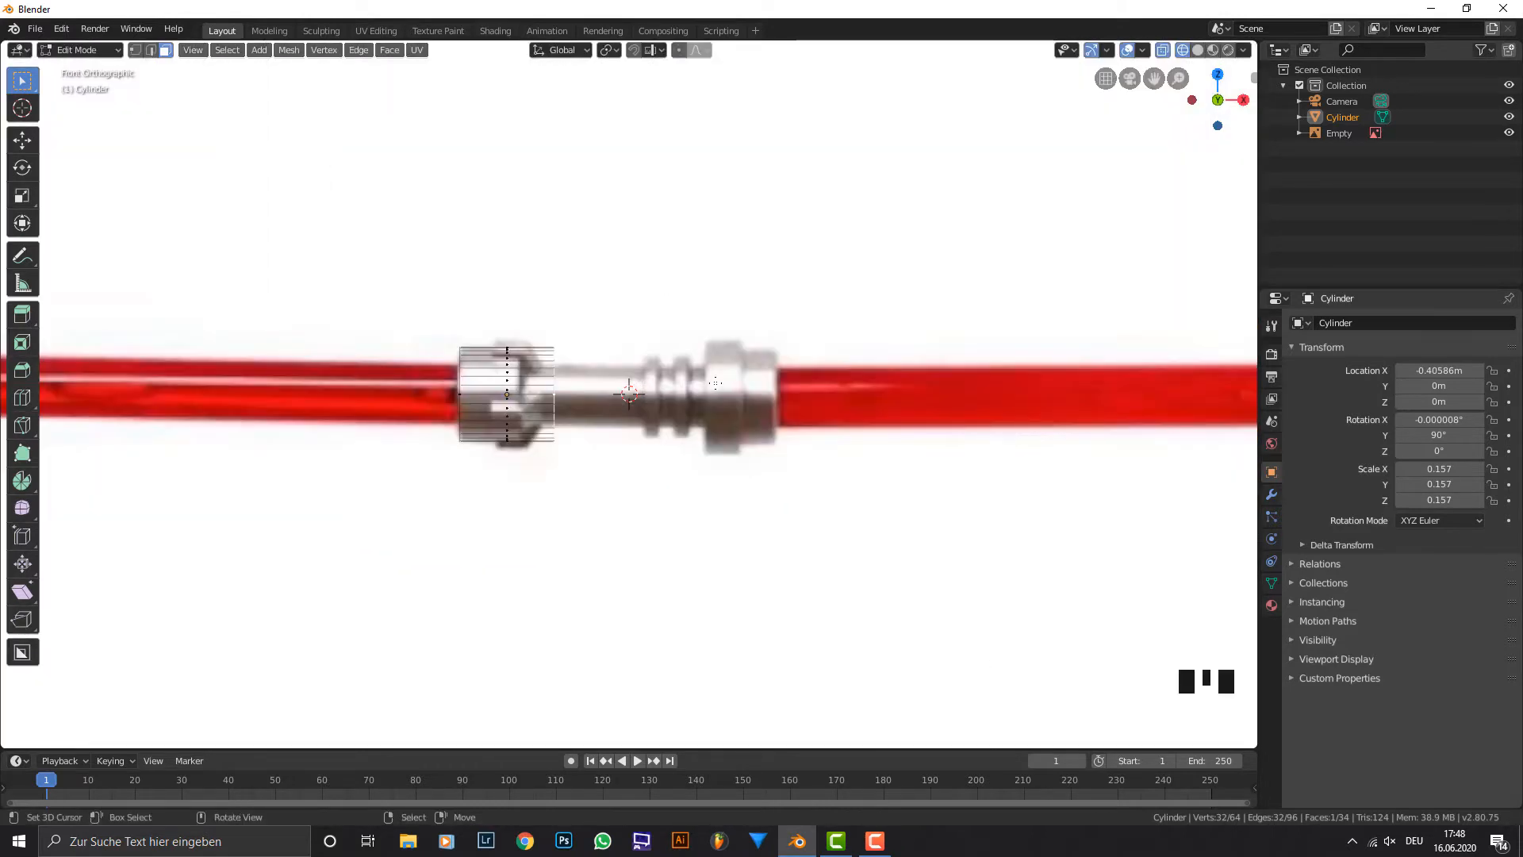
{"action": "scroll", "coordinate": [716, 383], "scroll_direction": "down", "scroll_amount": 4}
{"action": "scroll", "coordinate": [374, 375], "scroll_direction": "up", "scroll_amount": 5}
{"action": "scroll", "coordinate": [420, 373], "scroll_direction": "up", "scroll_amount": 1}
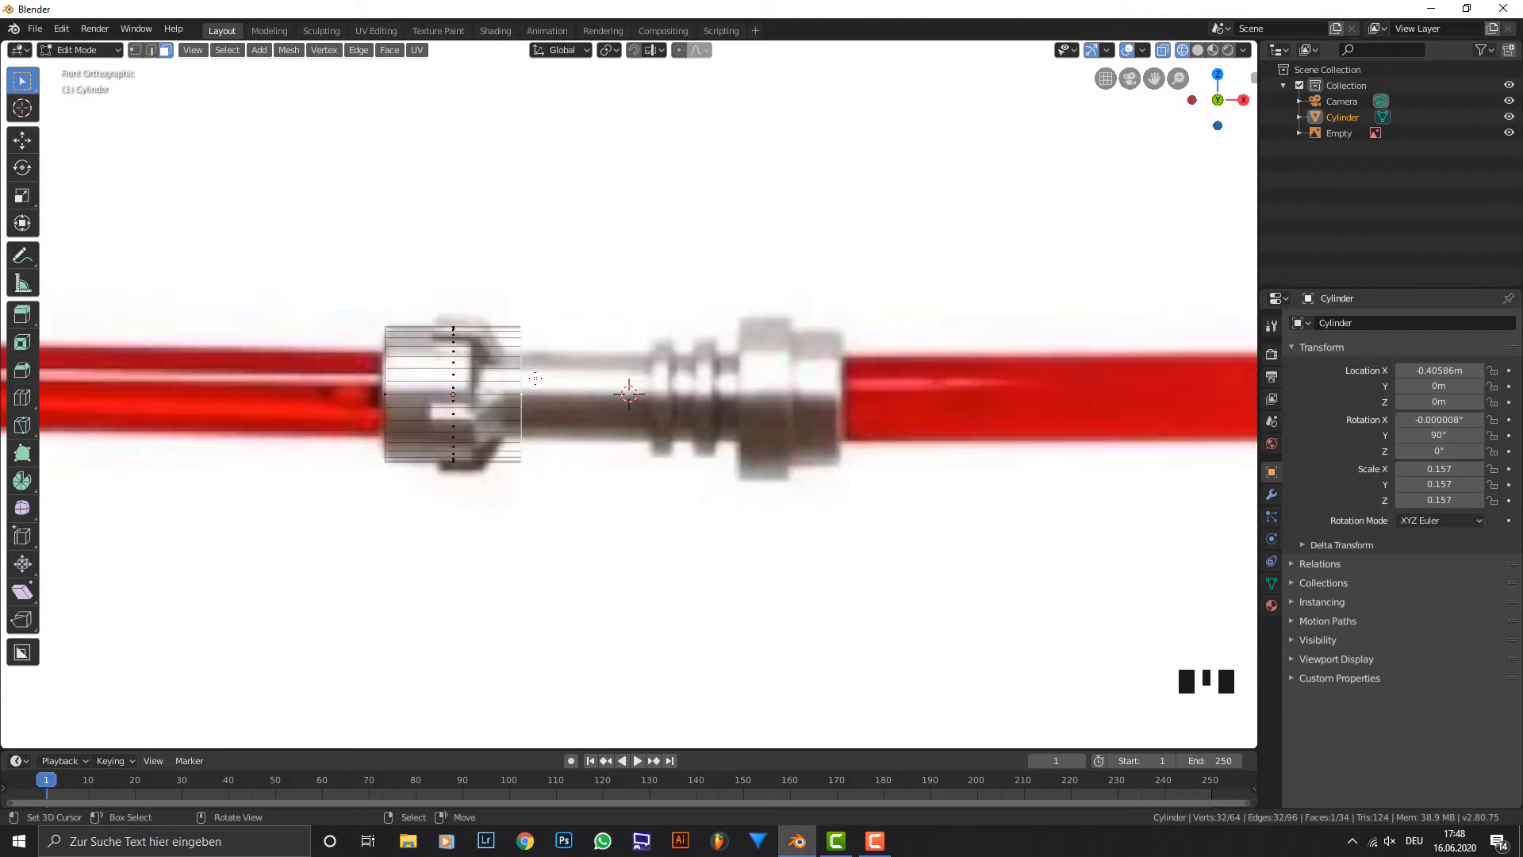
{"action": "scroll", "coordinate": [469, 369], "scroll_direction": "down", "scroll_amount": 2}
{"action": "scroll", "coordinate": [457, 335], "scroll_direction": "up", "scroll_amount": 4}
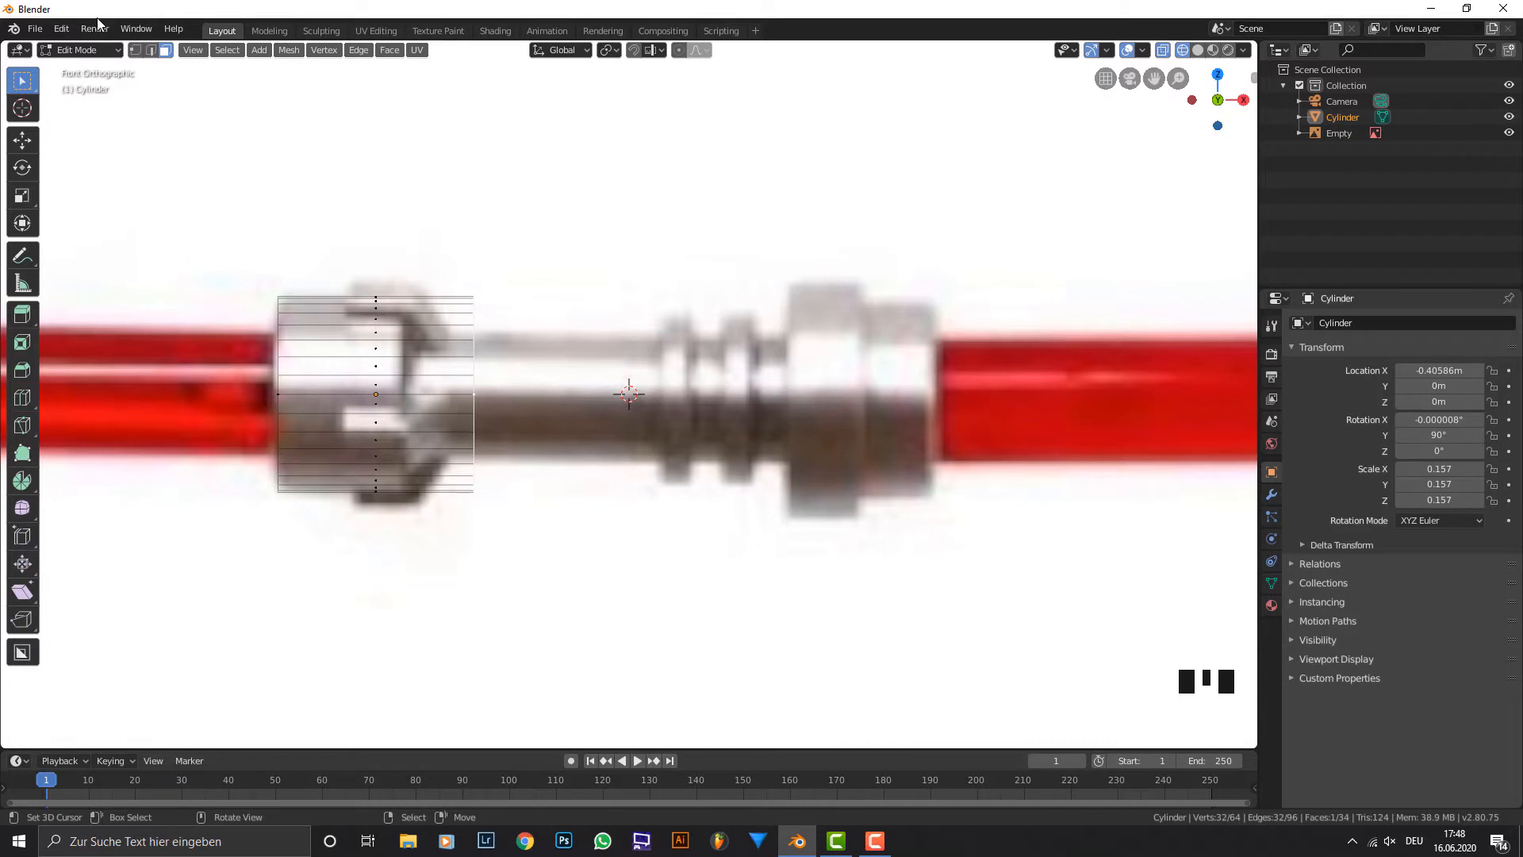
Cycle through the vertex, edge and face selection modes, ending in face selection.
{"action": "left_click", "coordinate": [153, 54]}
{"action": "left_click", "coordinate": [165, 53]}
{"action": "key", "text": "2"}
{"action": "key", "text": "3"}
{"action": "key", "text": "1"}
{"action": "key", "text": "2"}
{"action": "key", "text": "1"}
{"action": "key", "text": "2"}
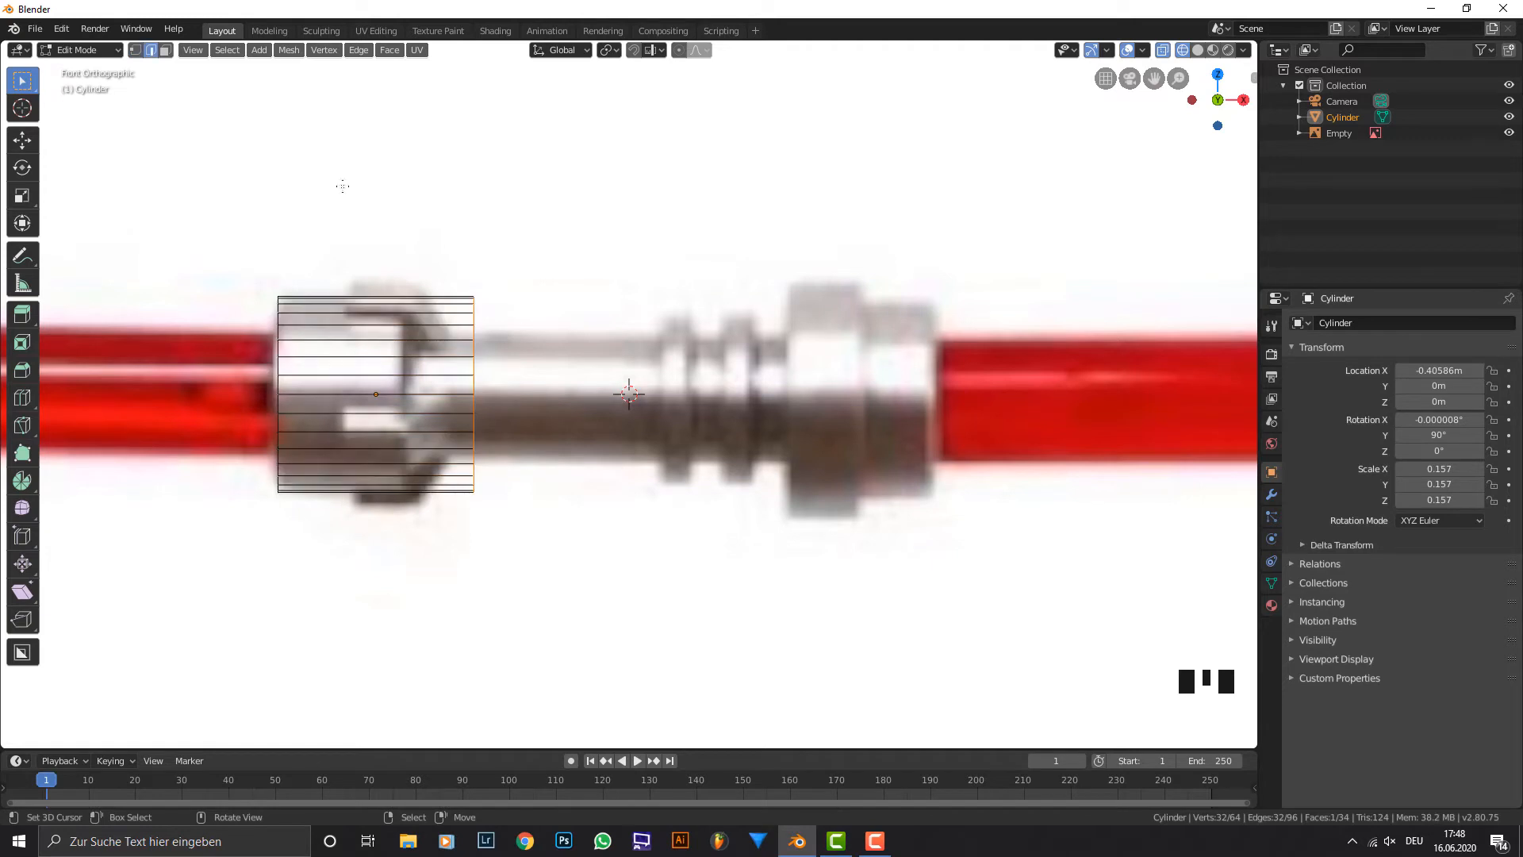
{"action": "key", "text": "3"}
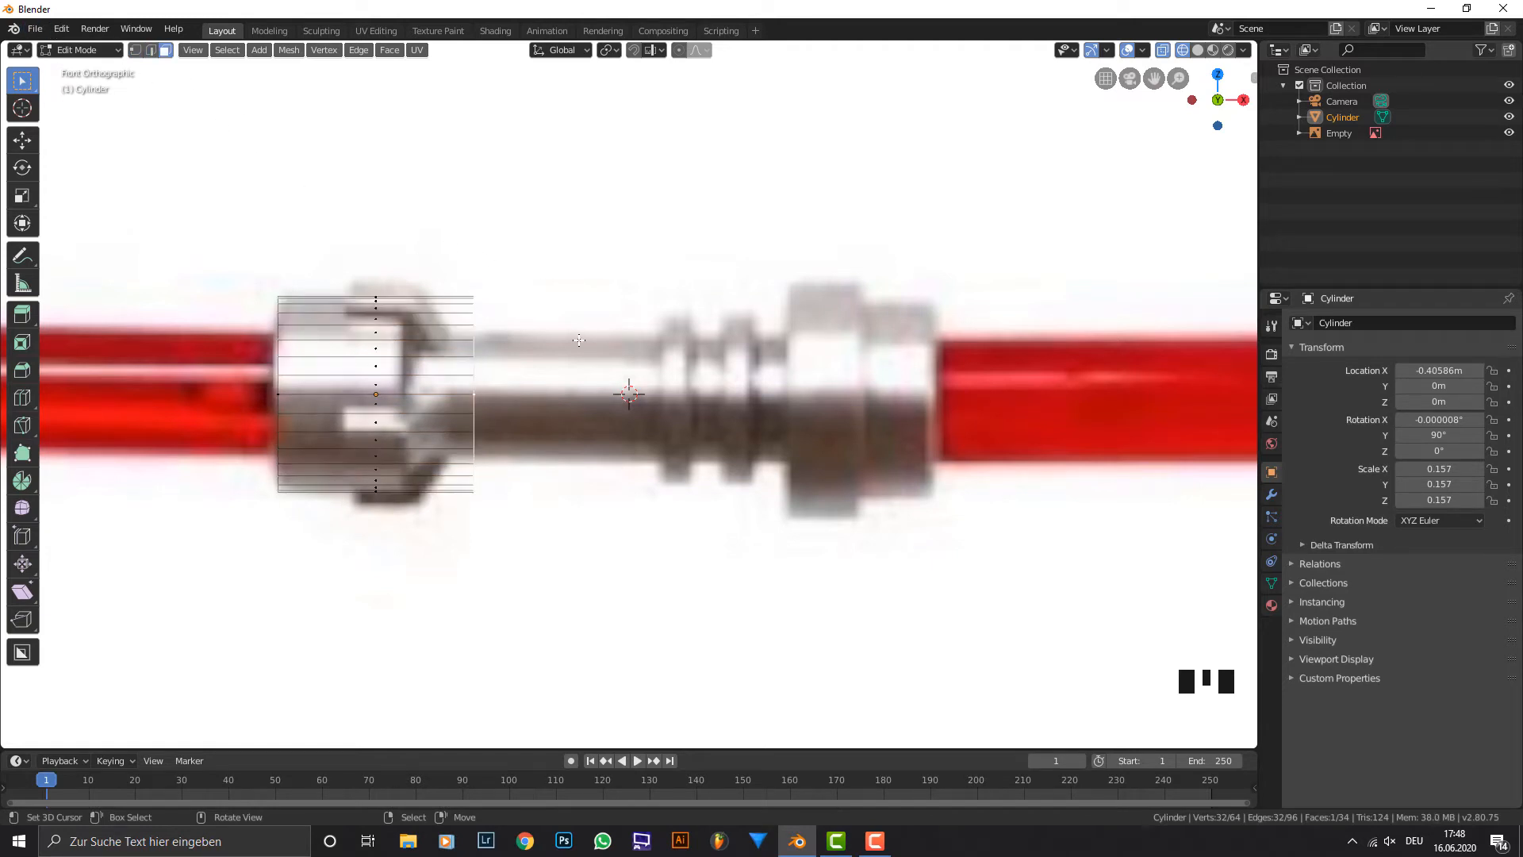
Move the selected end face about -0.11 m along X to the edge of the collar's straight part.
{"action": "key", "text": "g"}
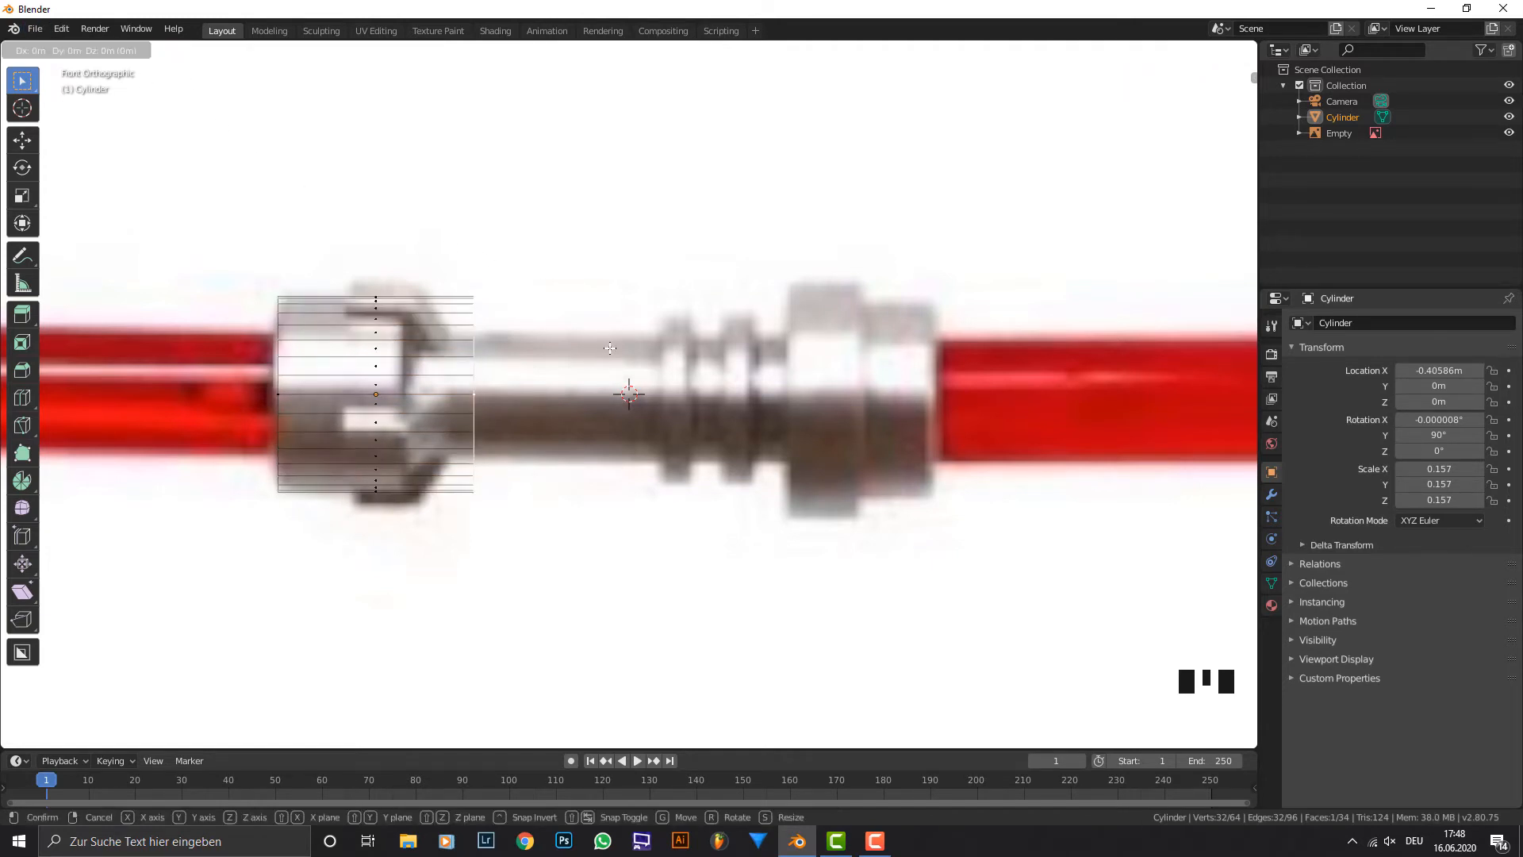
{"action": "key", "text": "x"}
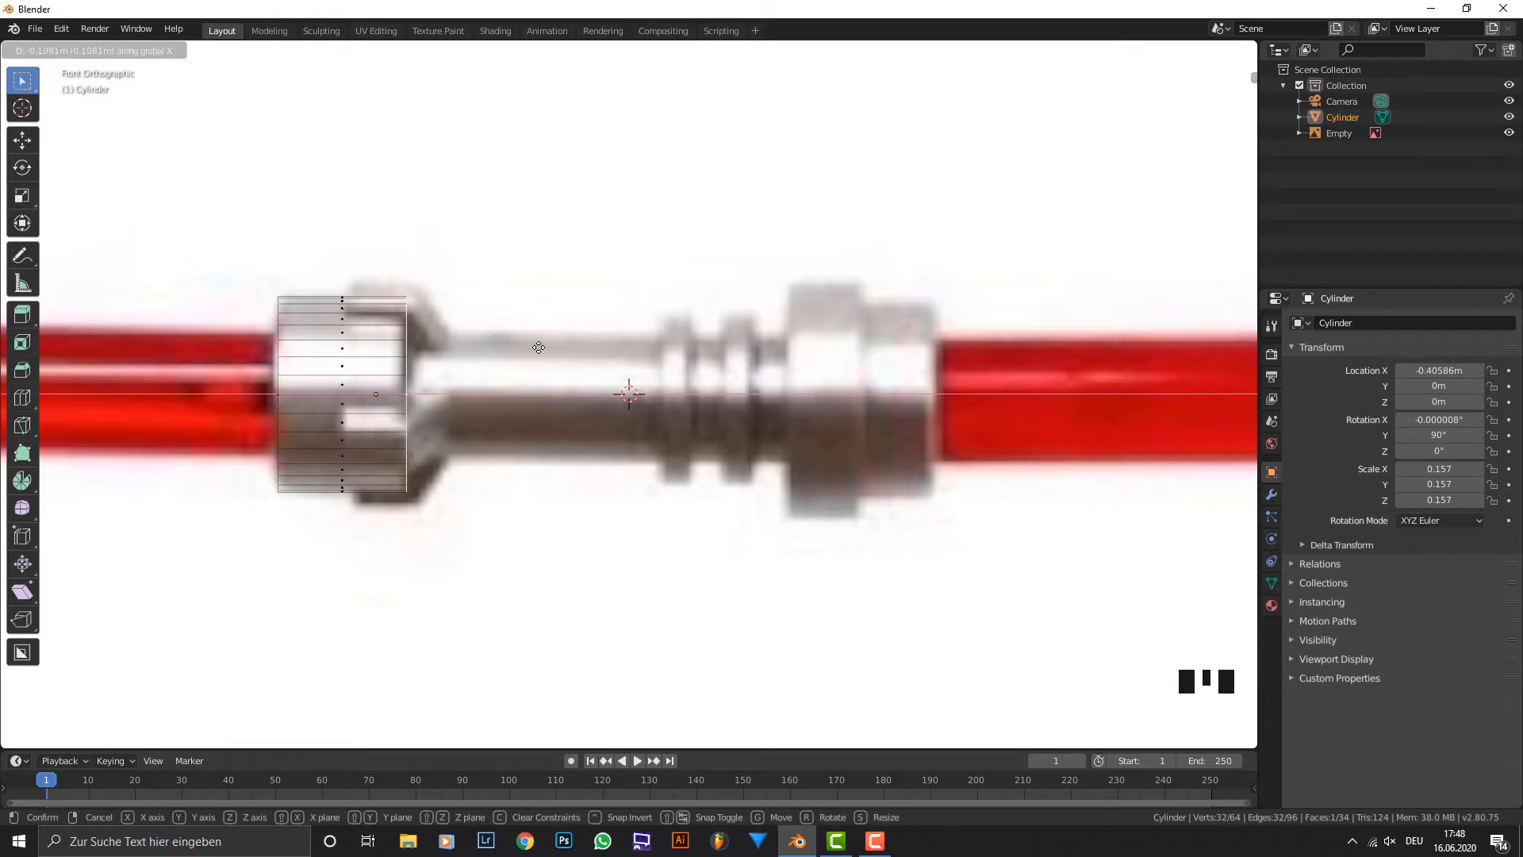
{"action": "left_click", "coordinate": [540, 348]}
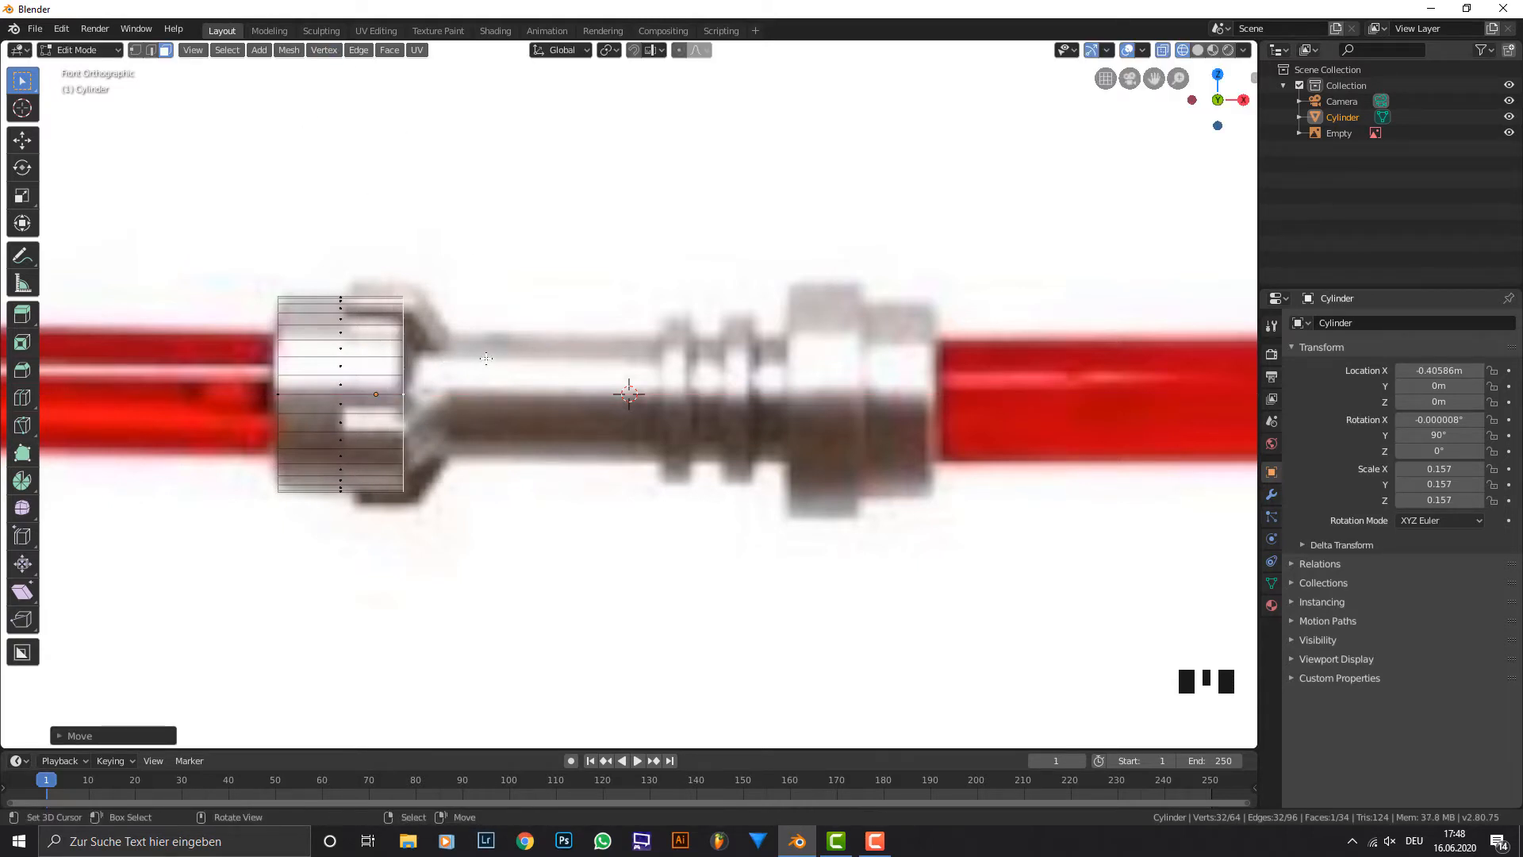
Extrude the end face to the start of the grip and scale it to about 0.6 to form the collar's taper.
{"action": "key", "text": "e"}
{"action": "left_click", "coordinate": [529, 341]}
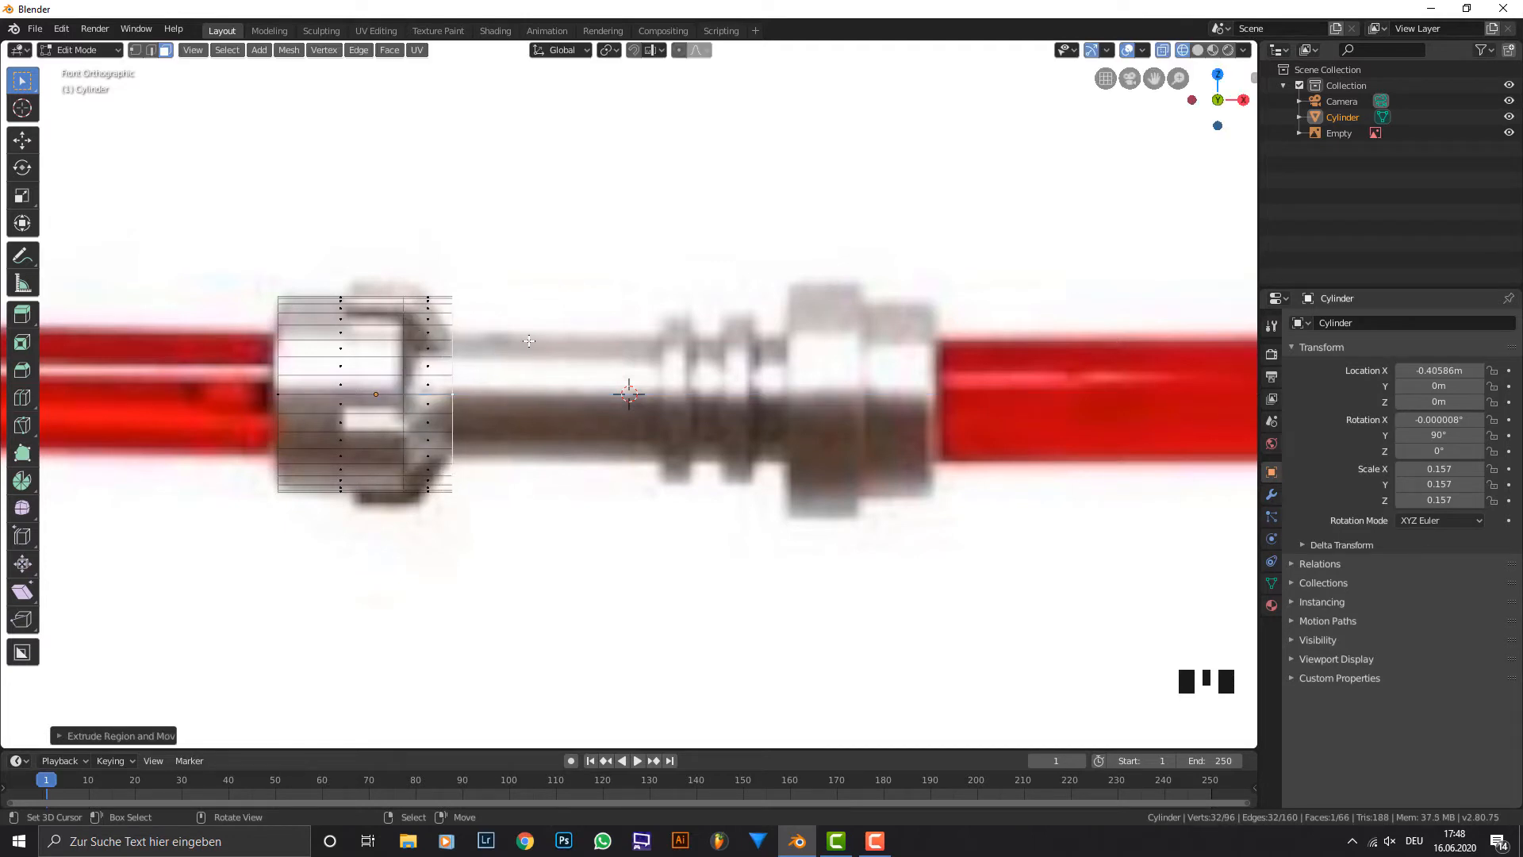
{"action": "key", "text": "s"}
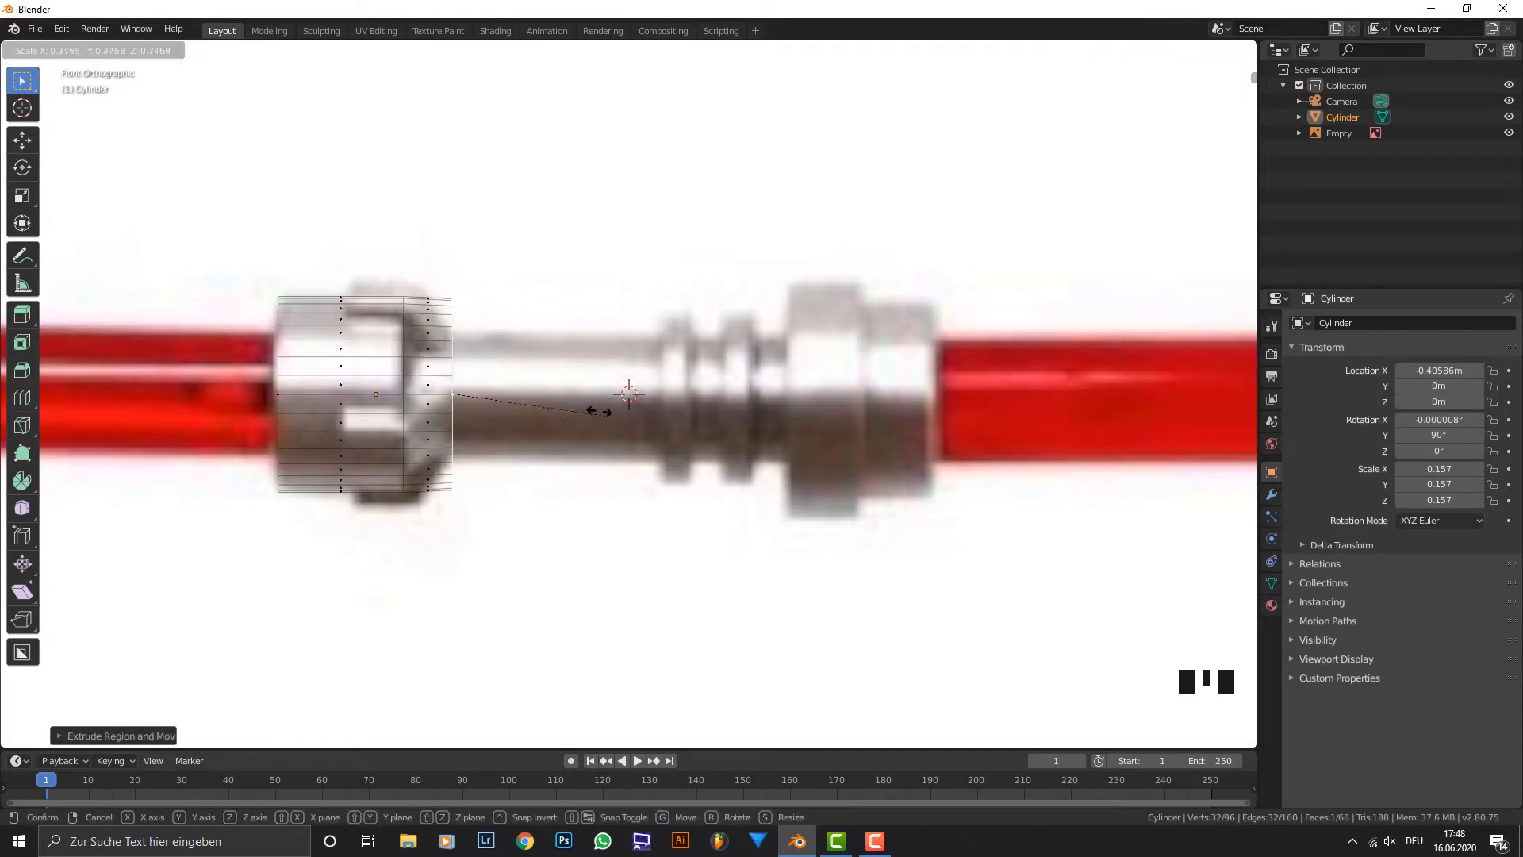
{"action": "left_click", "coordinate": [544, 360]}
Extrude the end face about 0.33 m for the grip, followed by three segments of about 0.05 m at the ring edges.
{"action": "key", "text": "e"}
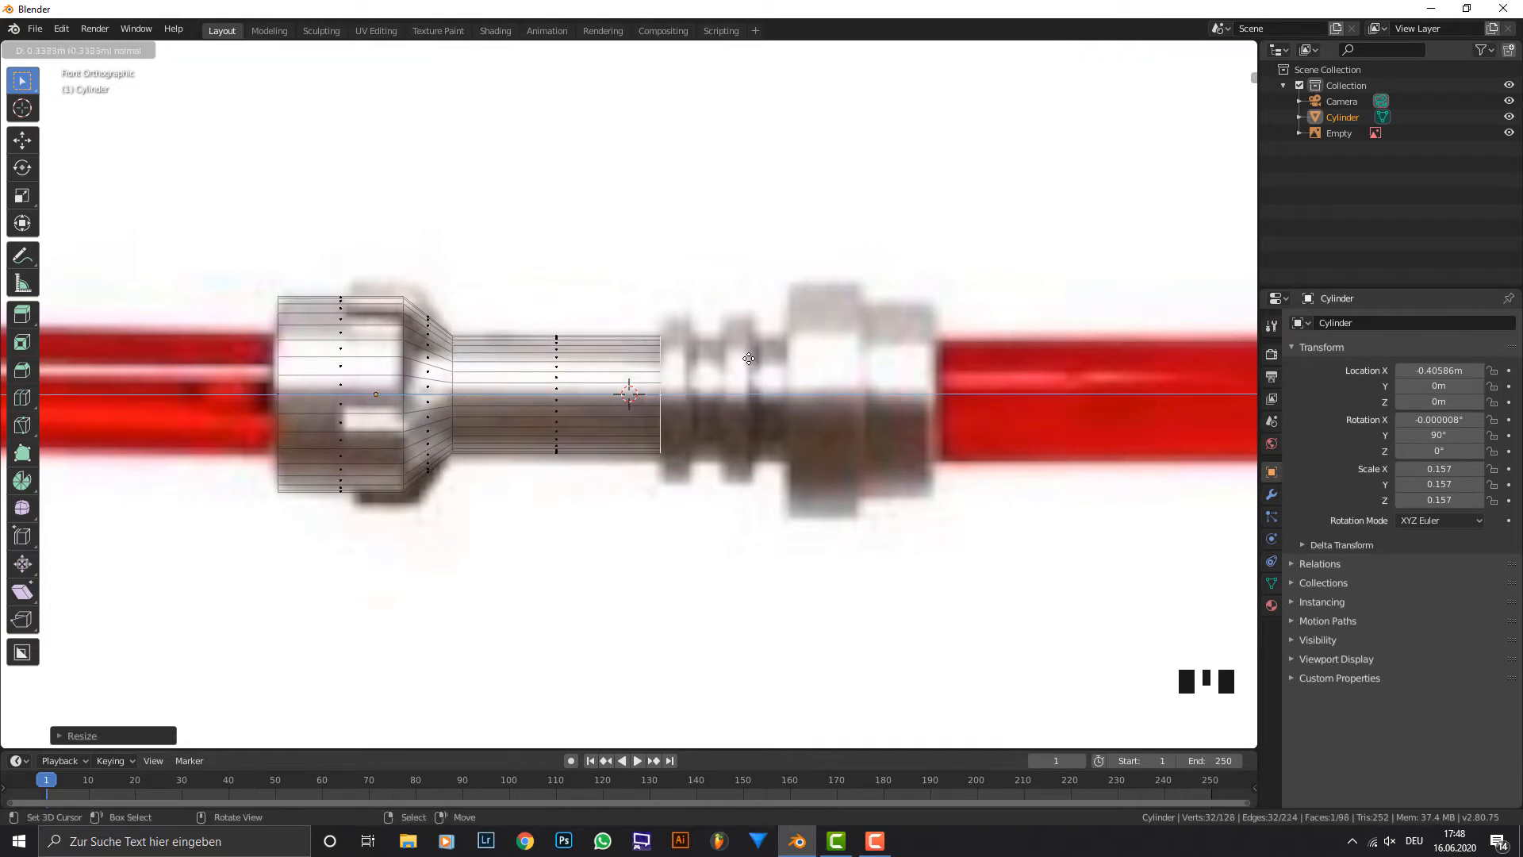
{"action": "left_click", "coordinate": [751, 357]}
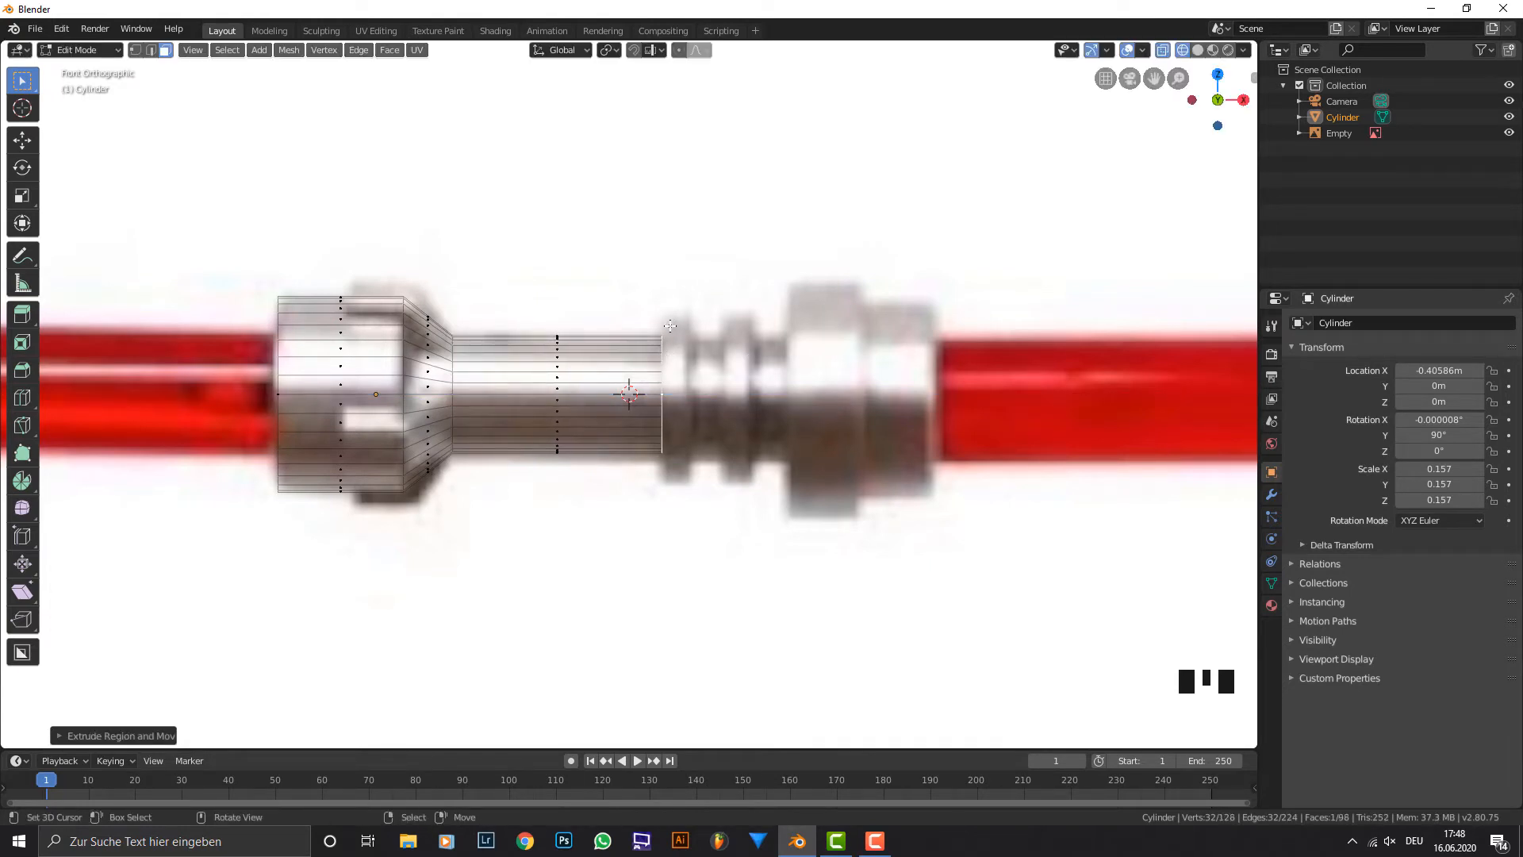
{"action": "key", "text": "e"}
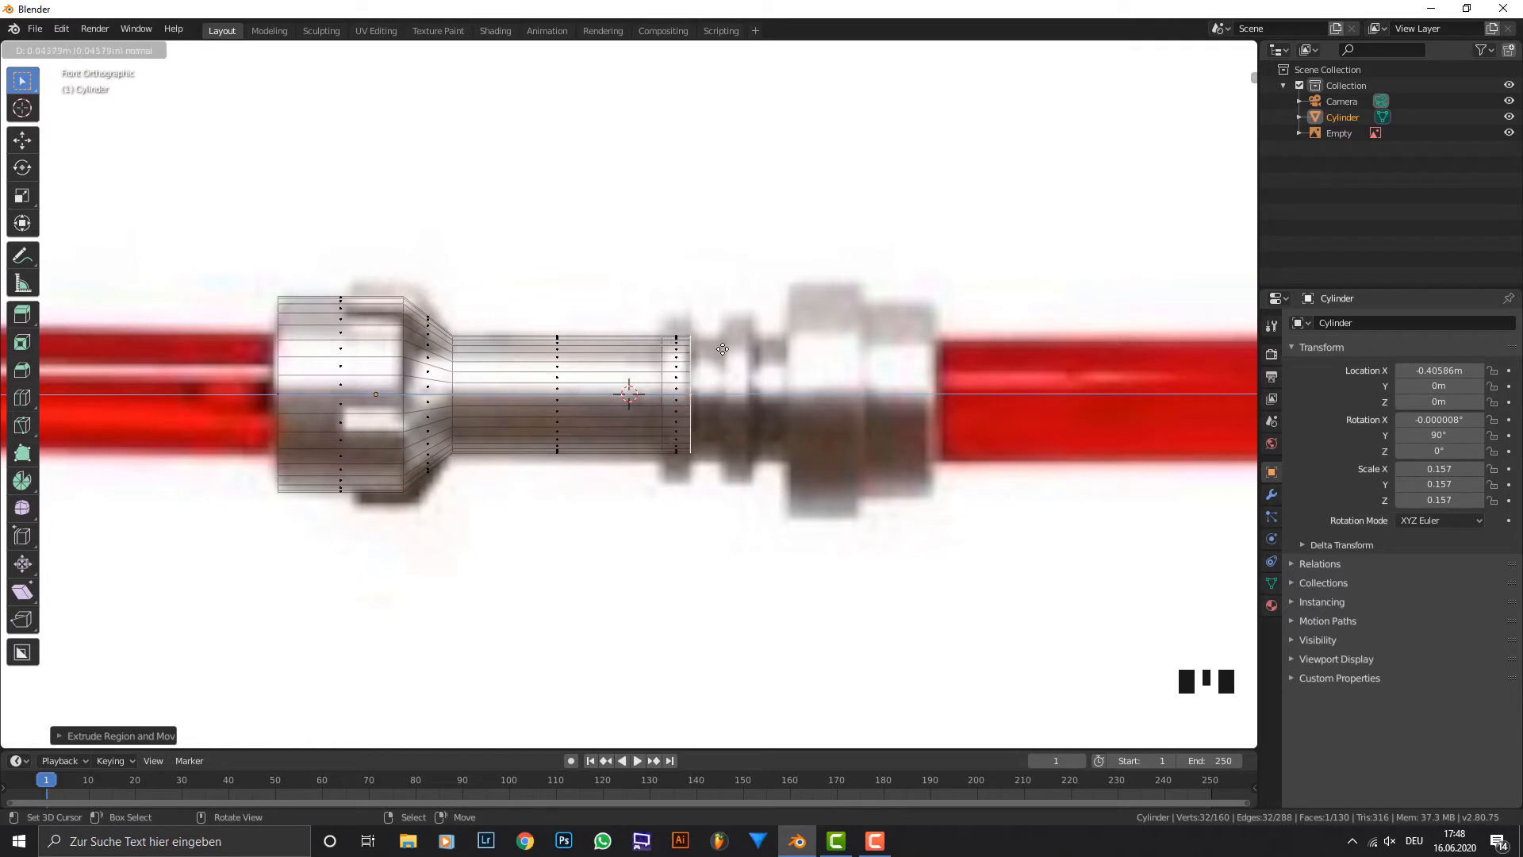
{"action": "left_click", "coordinate": [724, 349]}
{"action": "key", "text": "e"}
{"action": "left_click", "coordinate": [758, 349]}
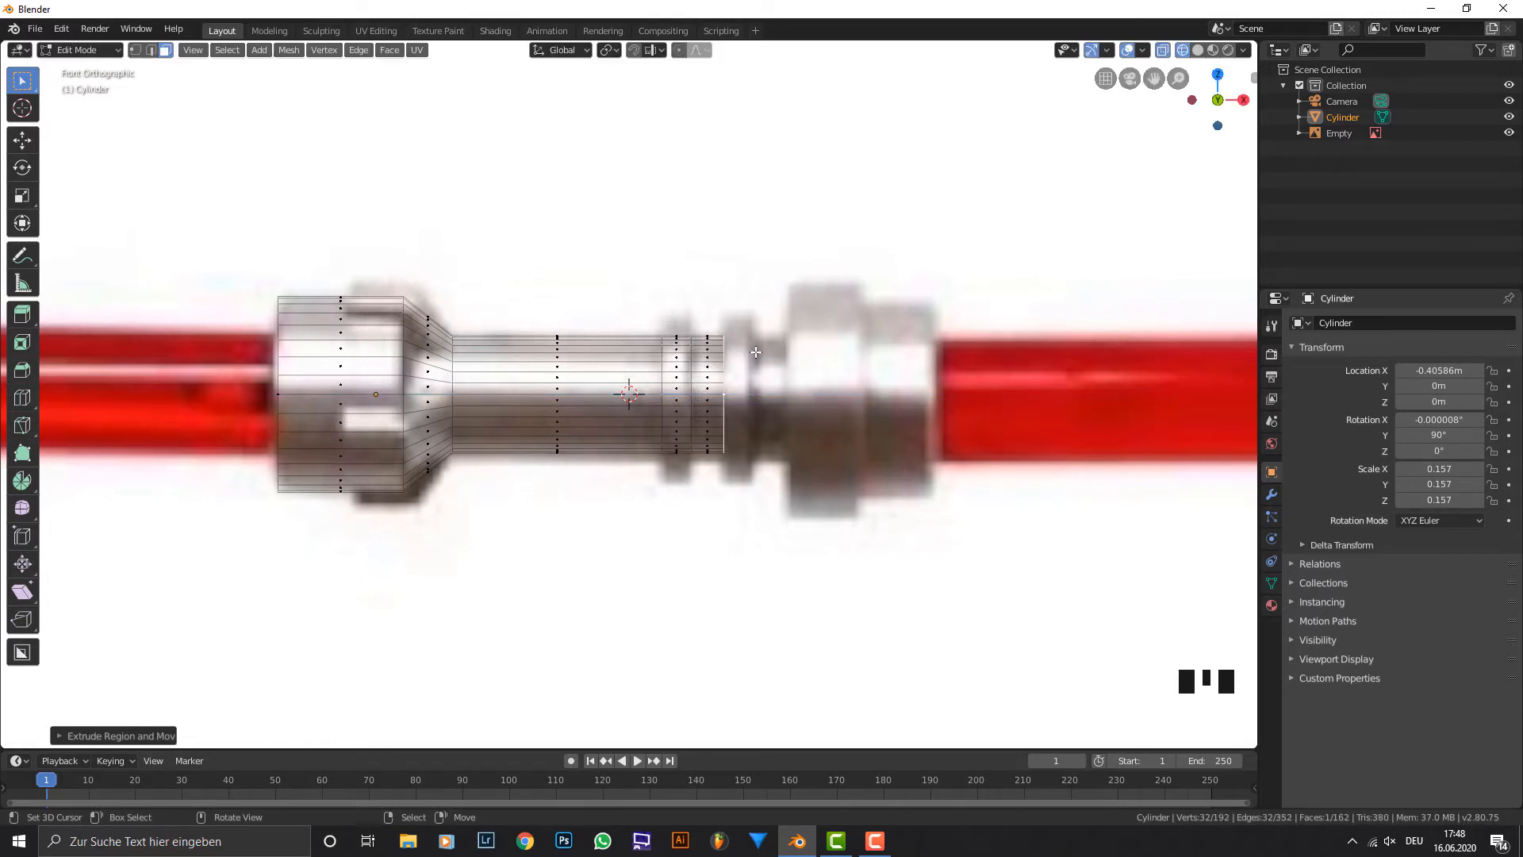
{"action": "key", "text": "e"}
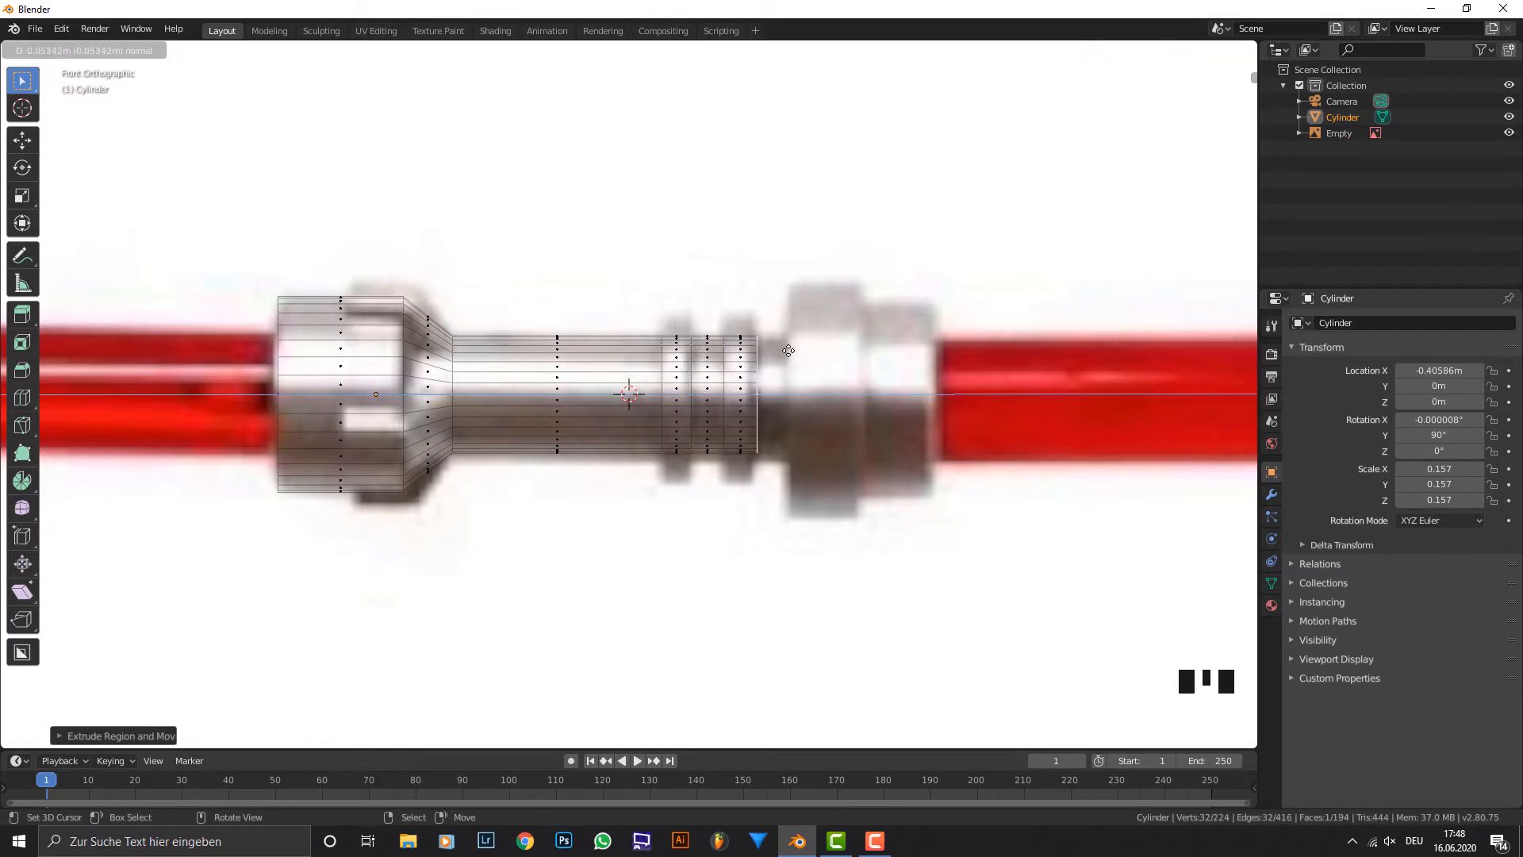
{"action": "left_click", "coordinate": [789, 351]}
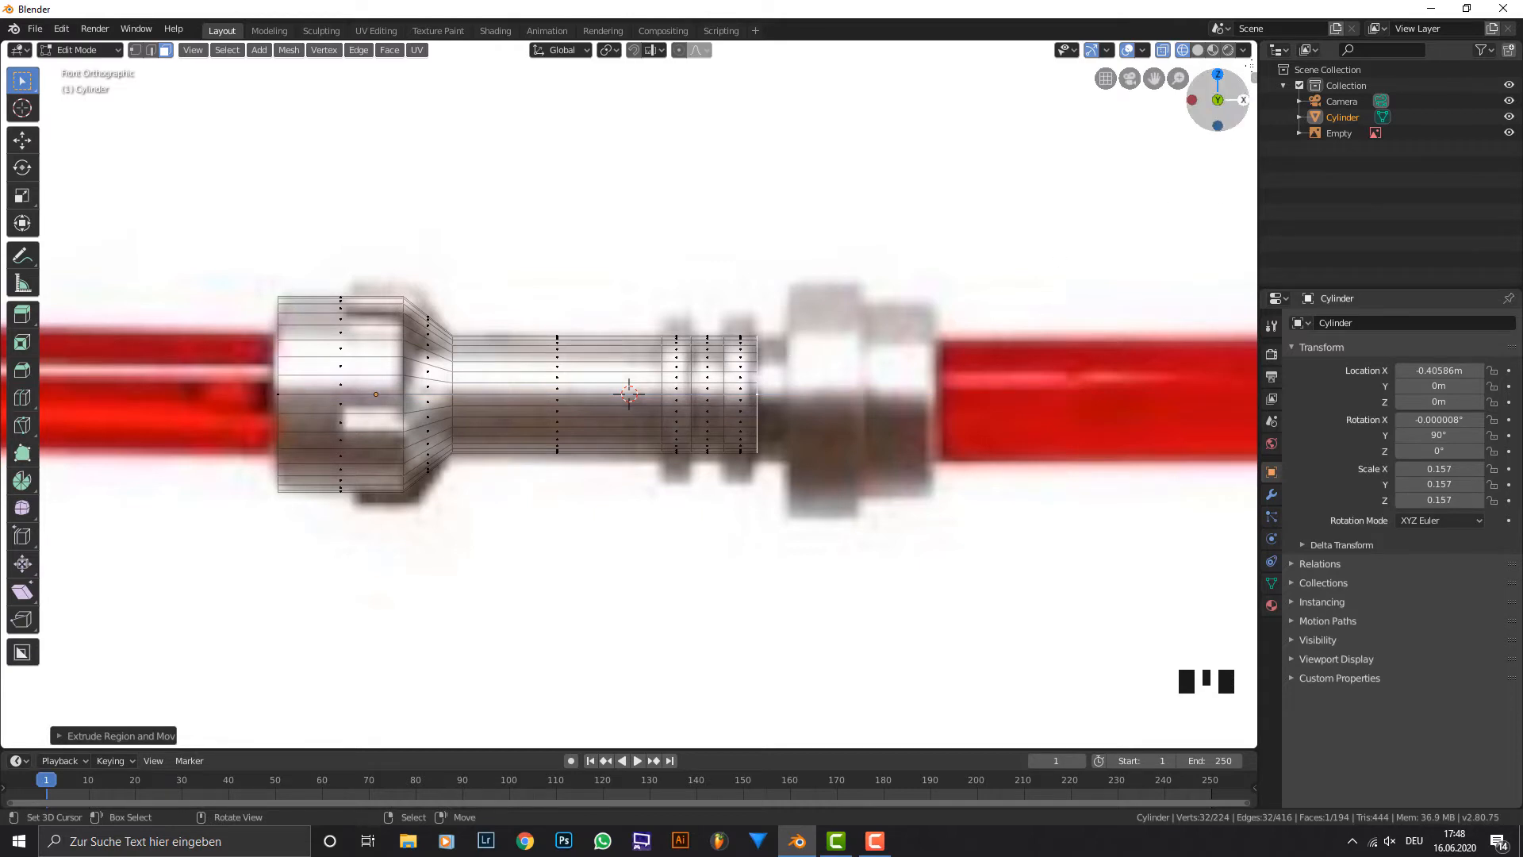
Set the text color of the Shortcut VUr display to red with hue 0.011, saturation 1 and value 1.
{"action": "key", "text": "n"}
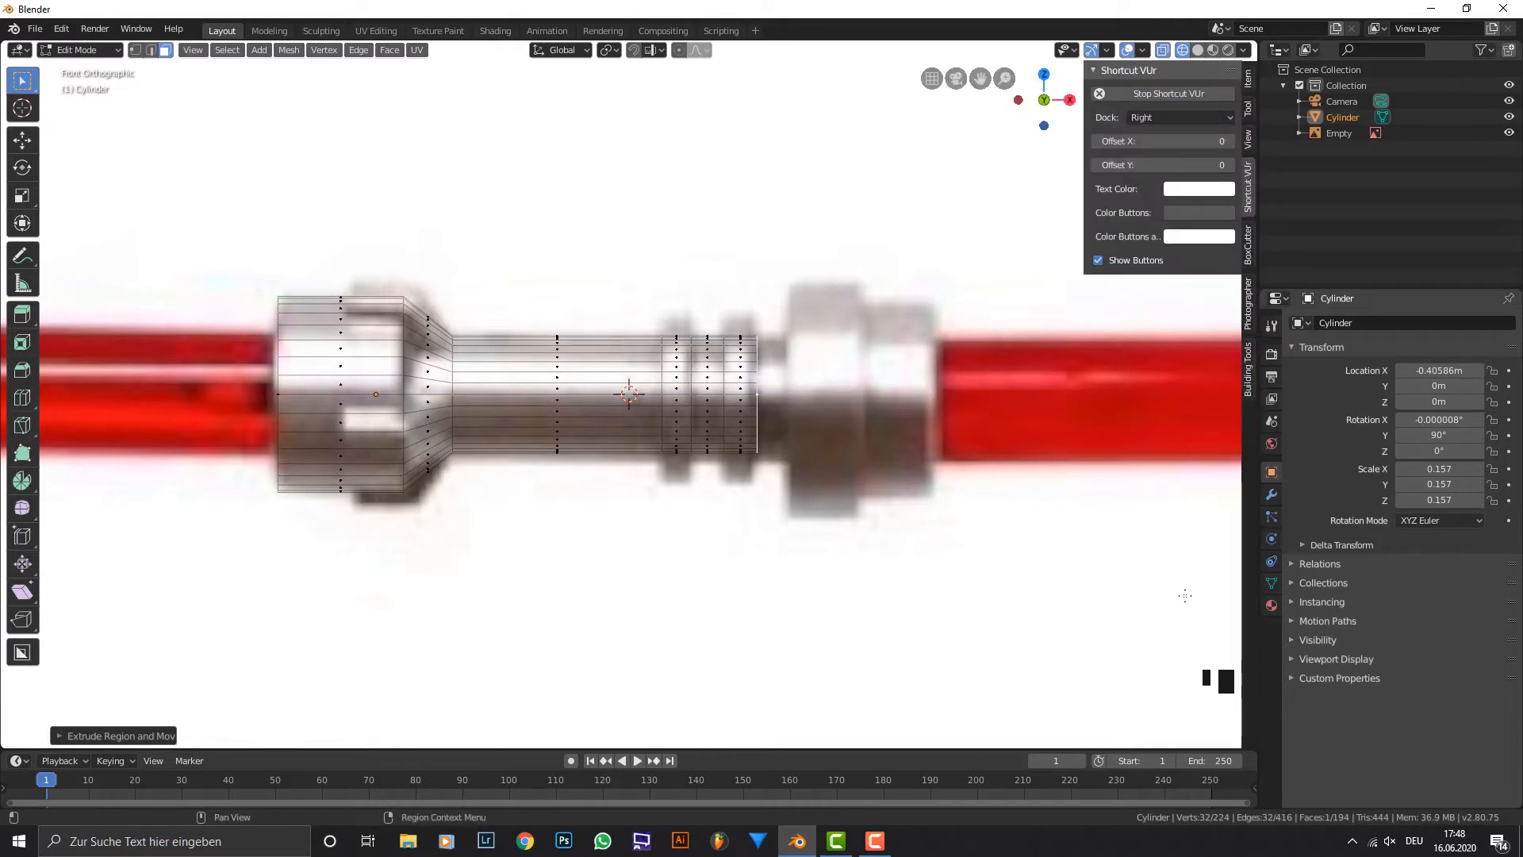
{"action": "left_click", "coordinate": [1205, 197]}
{"action": "left_click", "coordinate": [1226, 322]}
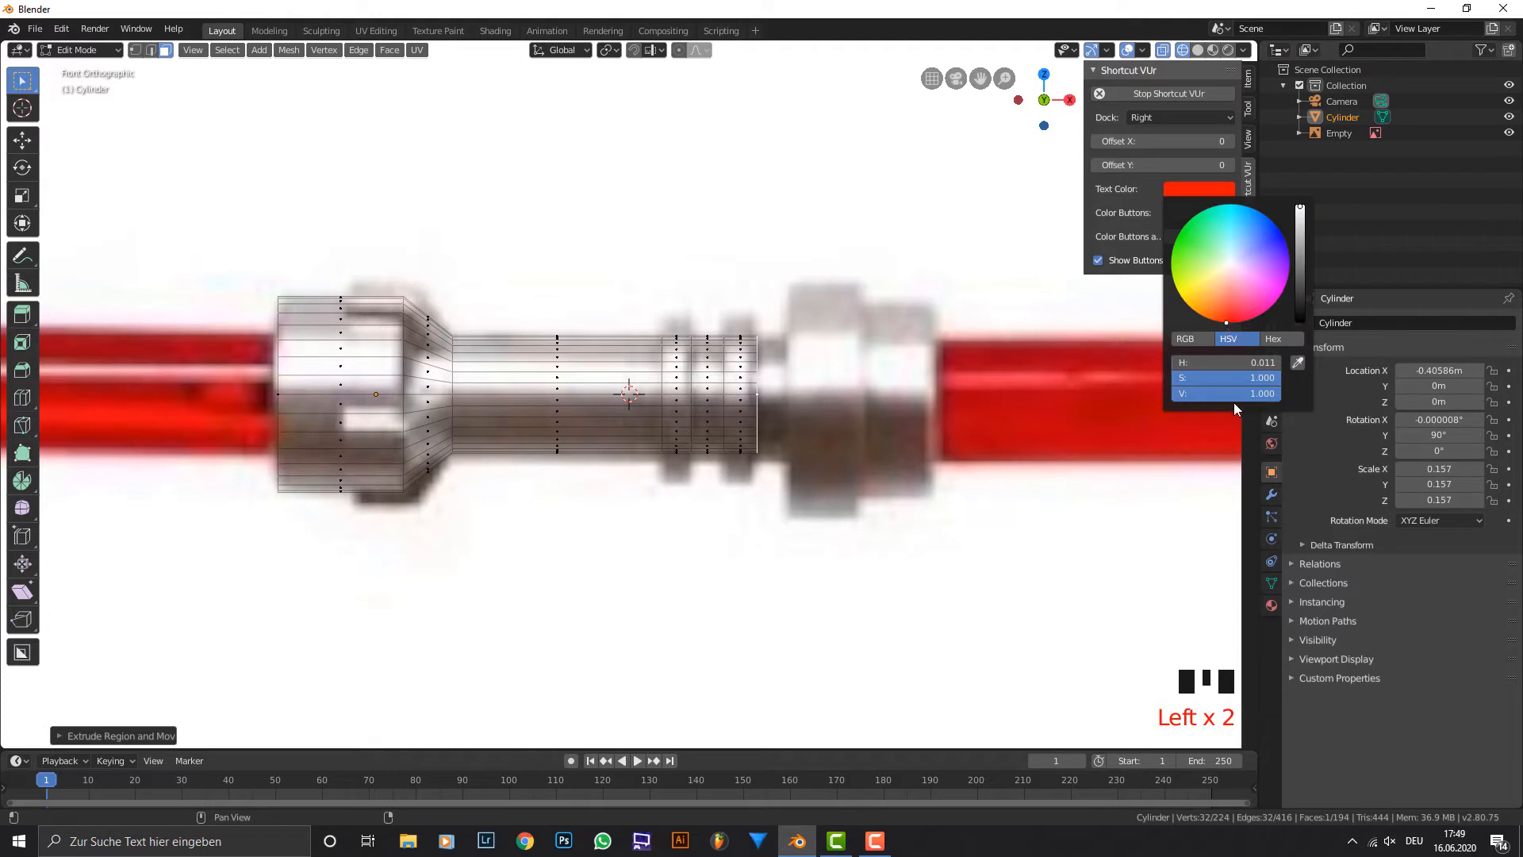
{"action": "right_click", "coordinate": [773, 395]}
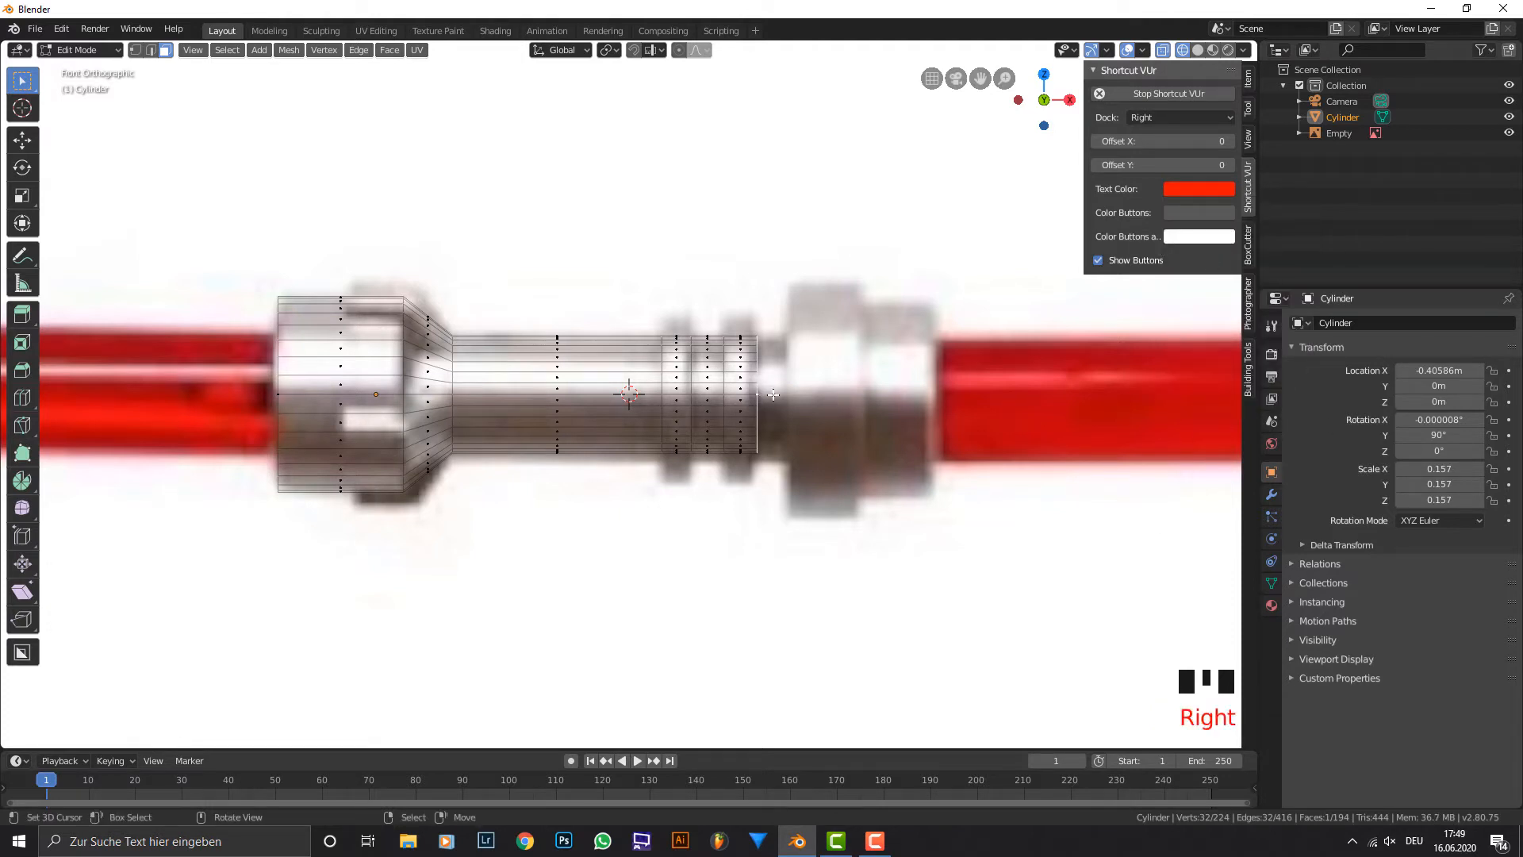
Extrude the end face about 0.05 m to the flange's start, then extrude it in place and scale it up to the flange outline.
{"action": "key", "text": "e"}
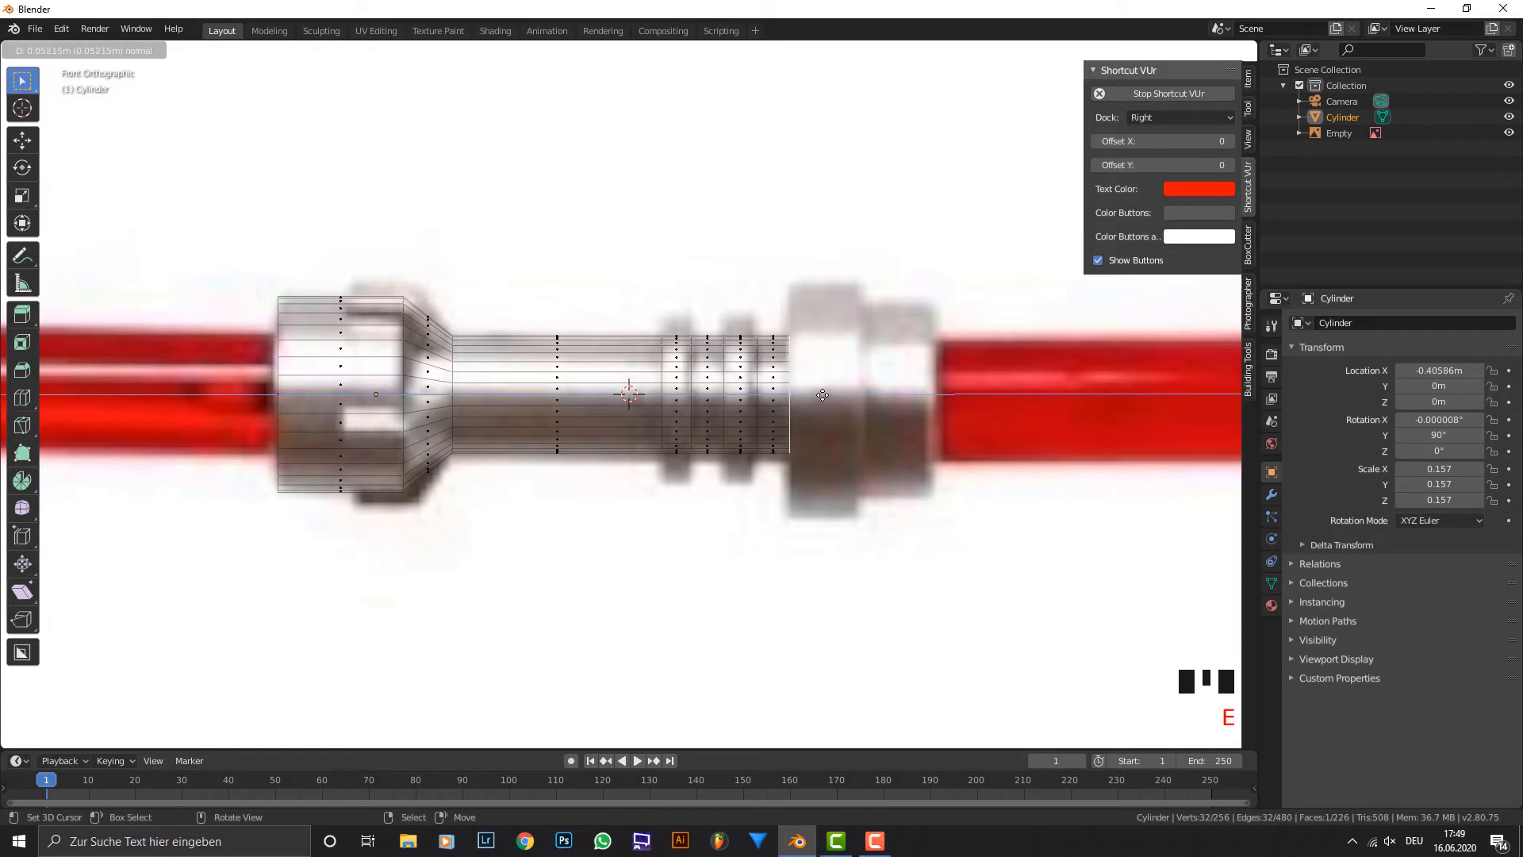
{"action": "left_click", "coordinate": [824, 394]}
{"action": "key", "text": "s"}
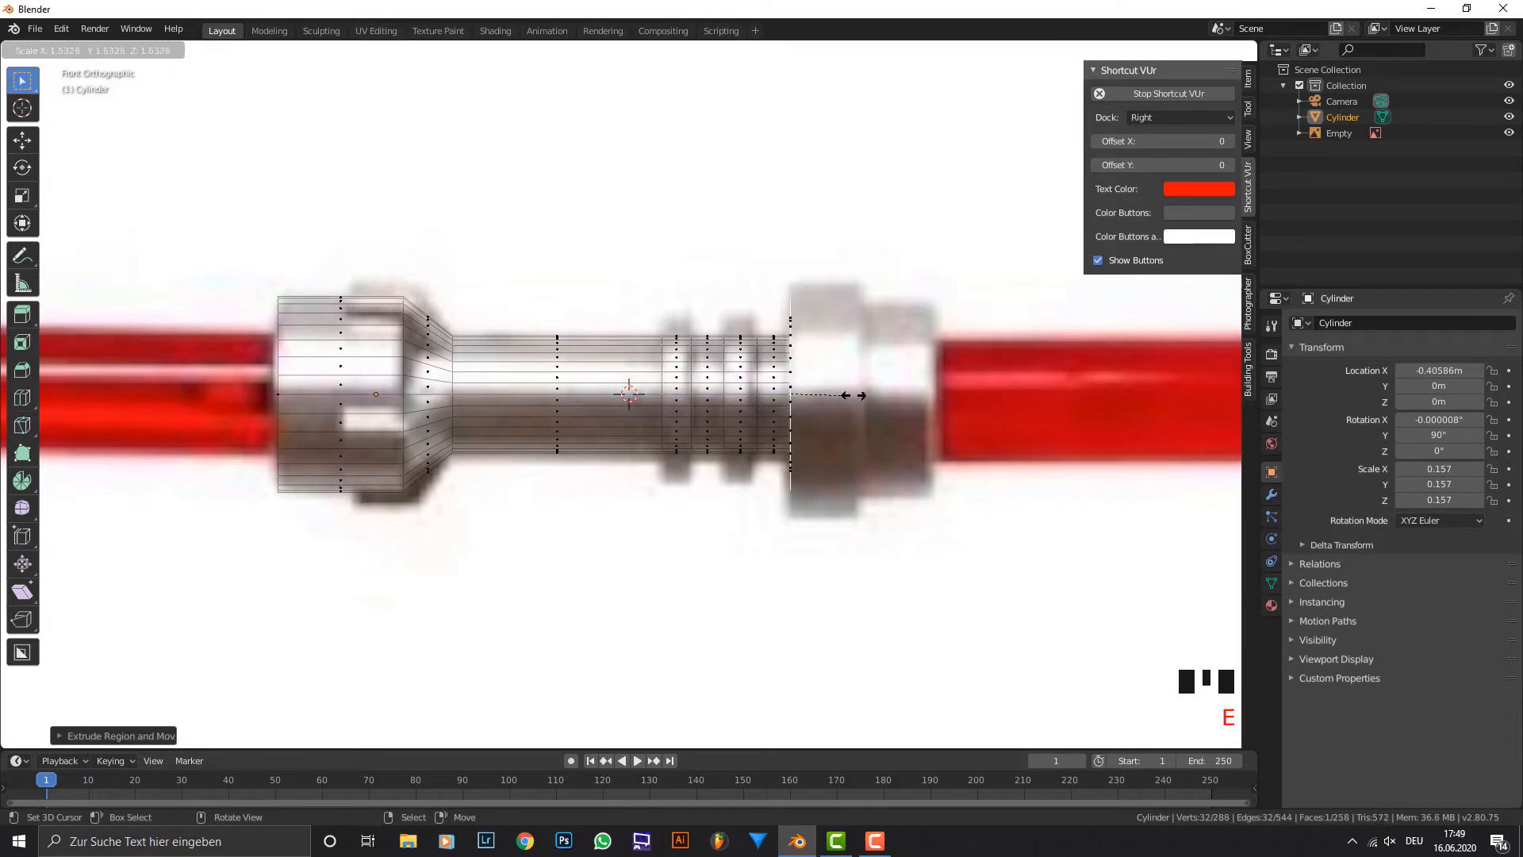
{"action": "left_click", "coordinate": [857, 393]}
Extrude the enlarged face about 0.1 m to form the flange and select the edge loops around both of its rims.
{"action": "key", "text": "e"}
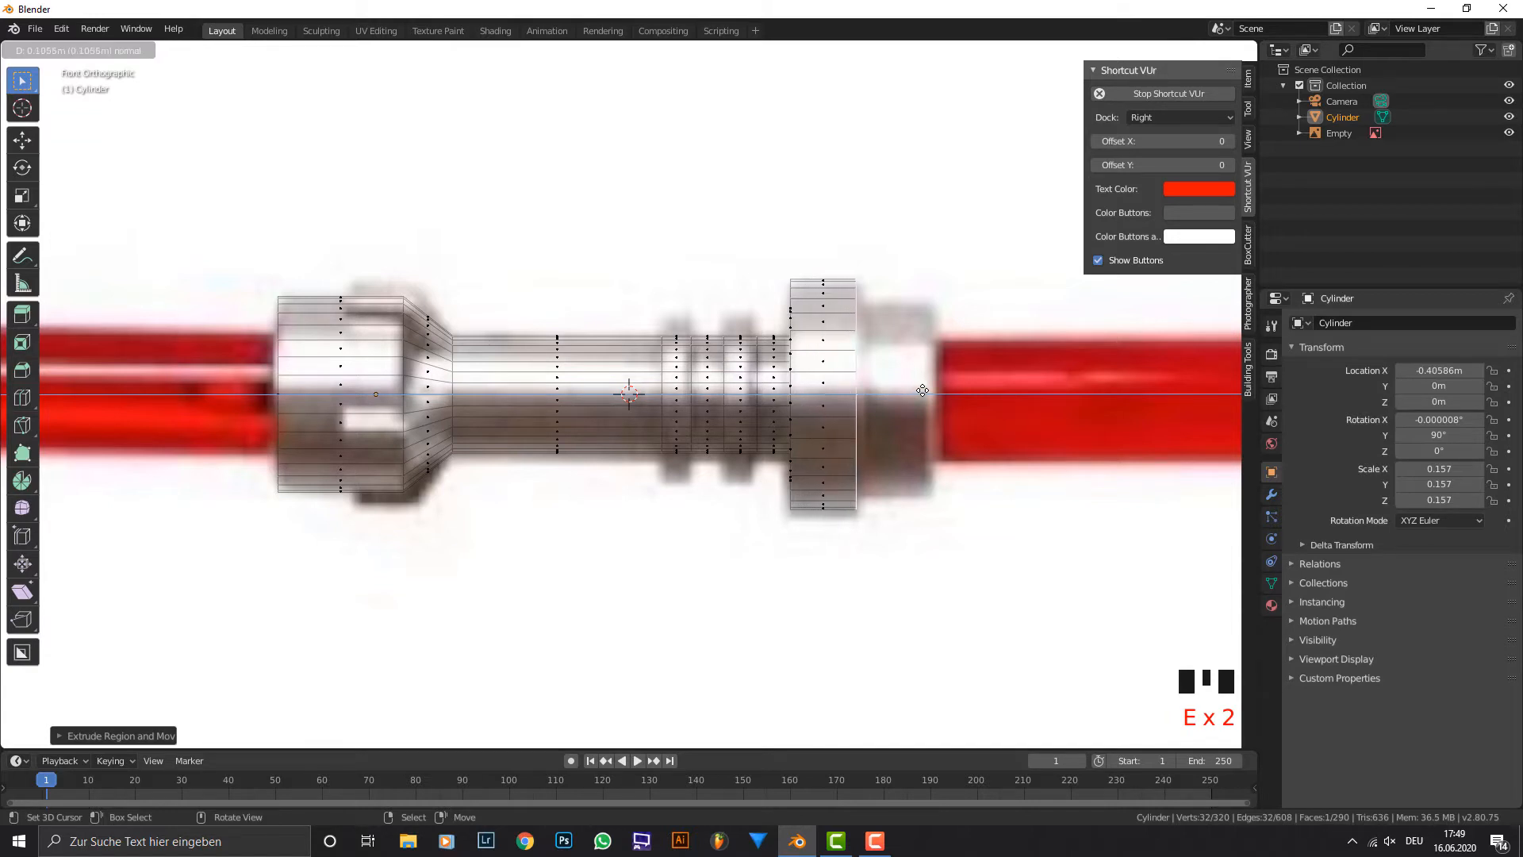
{"action": "left_click", "coordinate": [849, 283]}
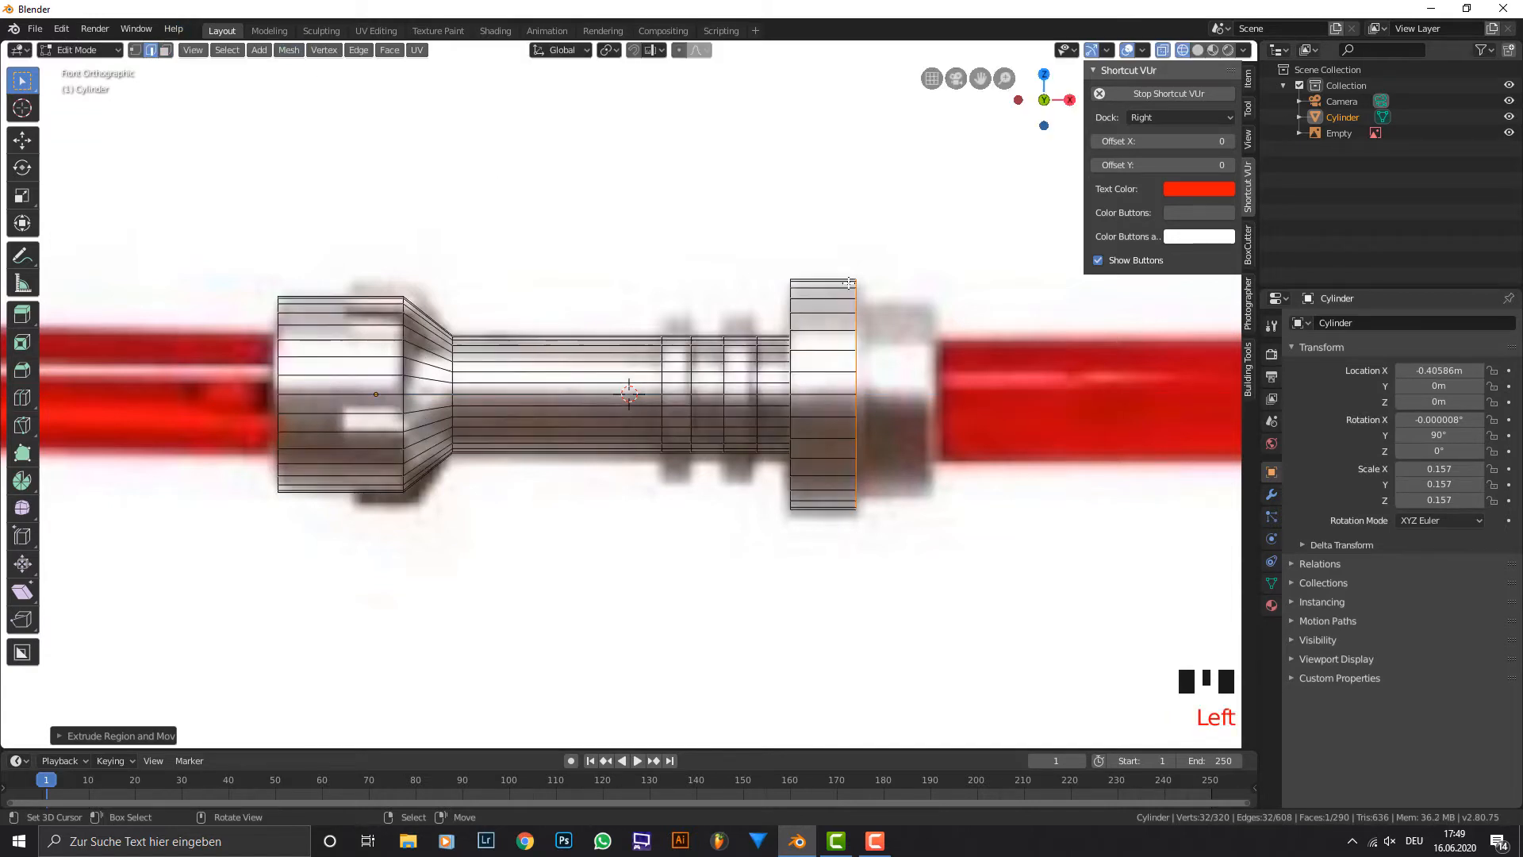
{"action": "right_click", "coordinate": [791, 267], "text": "alt+shift"}
{"action": "key", "text": "s"}
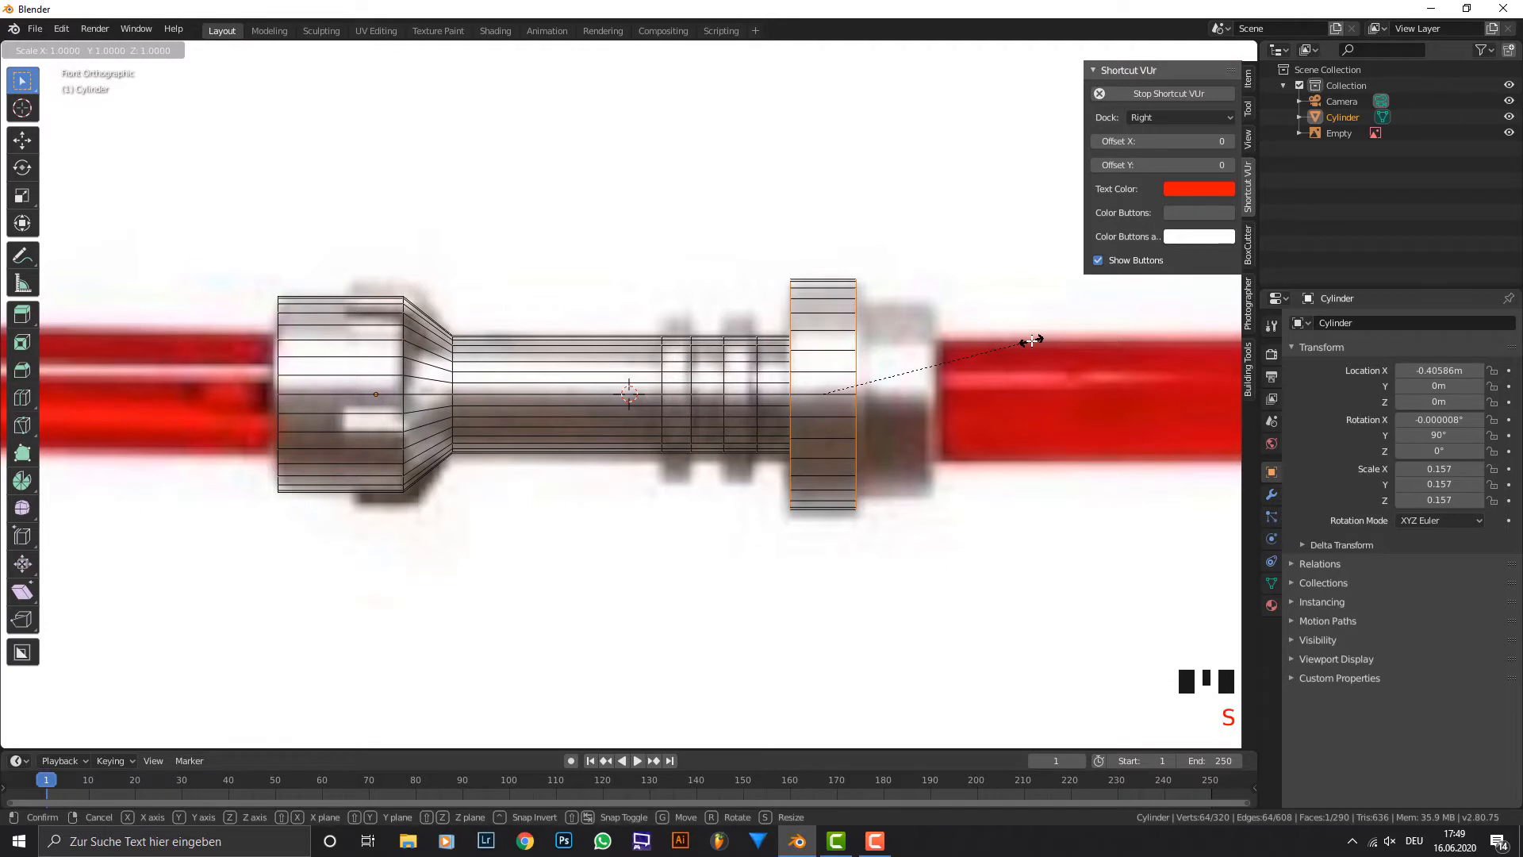
{"action": "key", "text": "shift+x"}
{"action": "right_click", "coordinate": [1046, 347]}
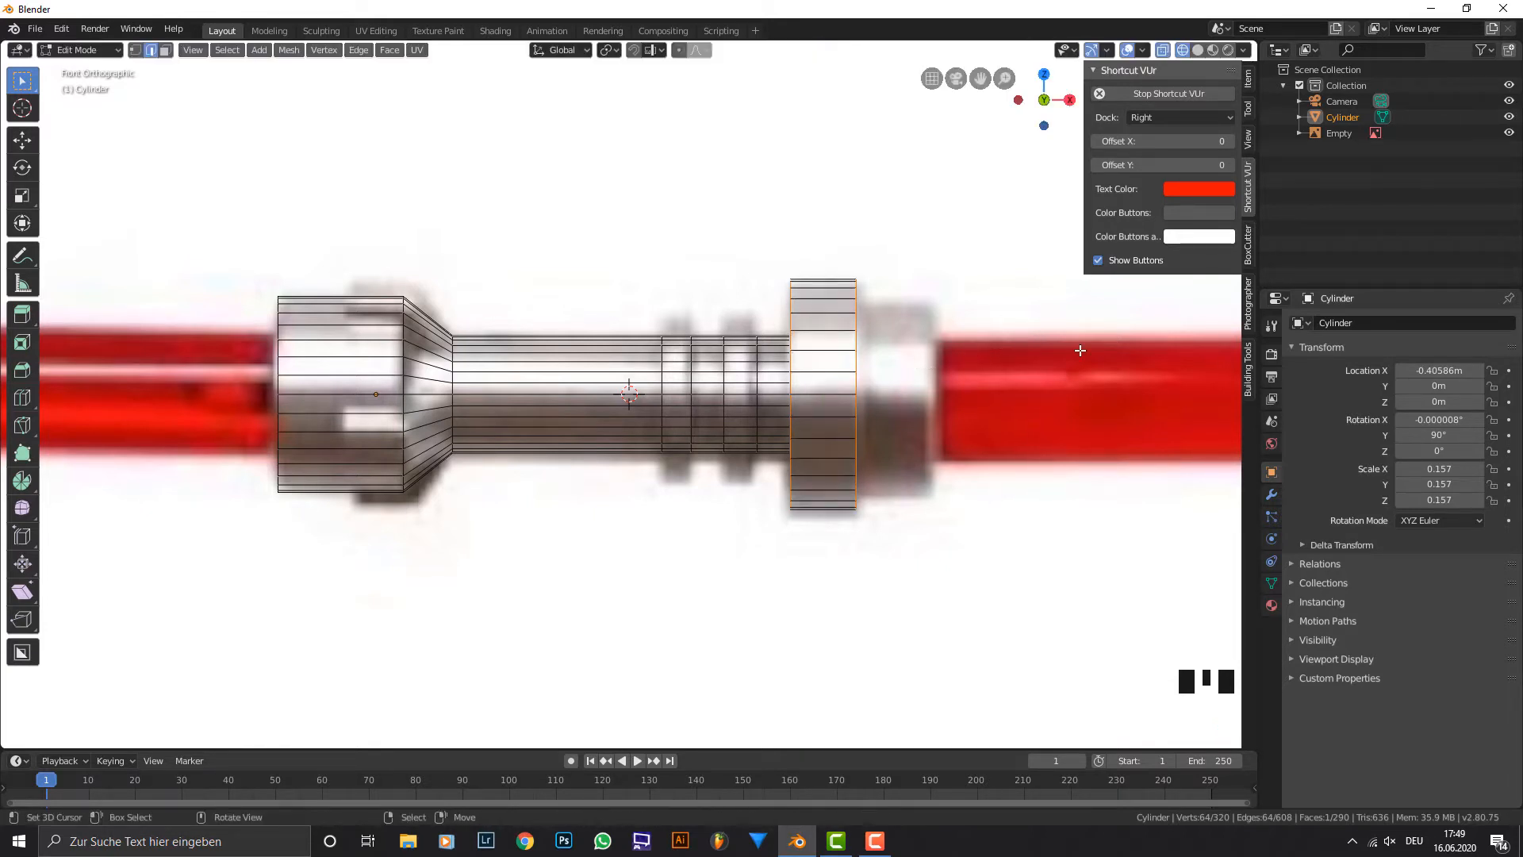
{"action": "right_click", "coordinate": [1080, 349]}
{"action": "key", "text": "x"}
{"action": "key", "text": "s"}
{"action": "key", "text": "x"}
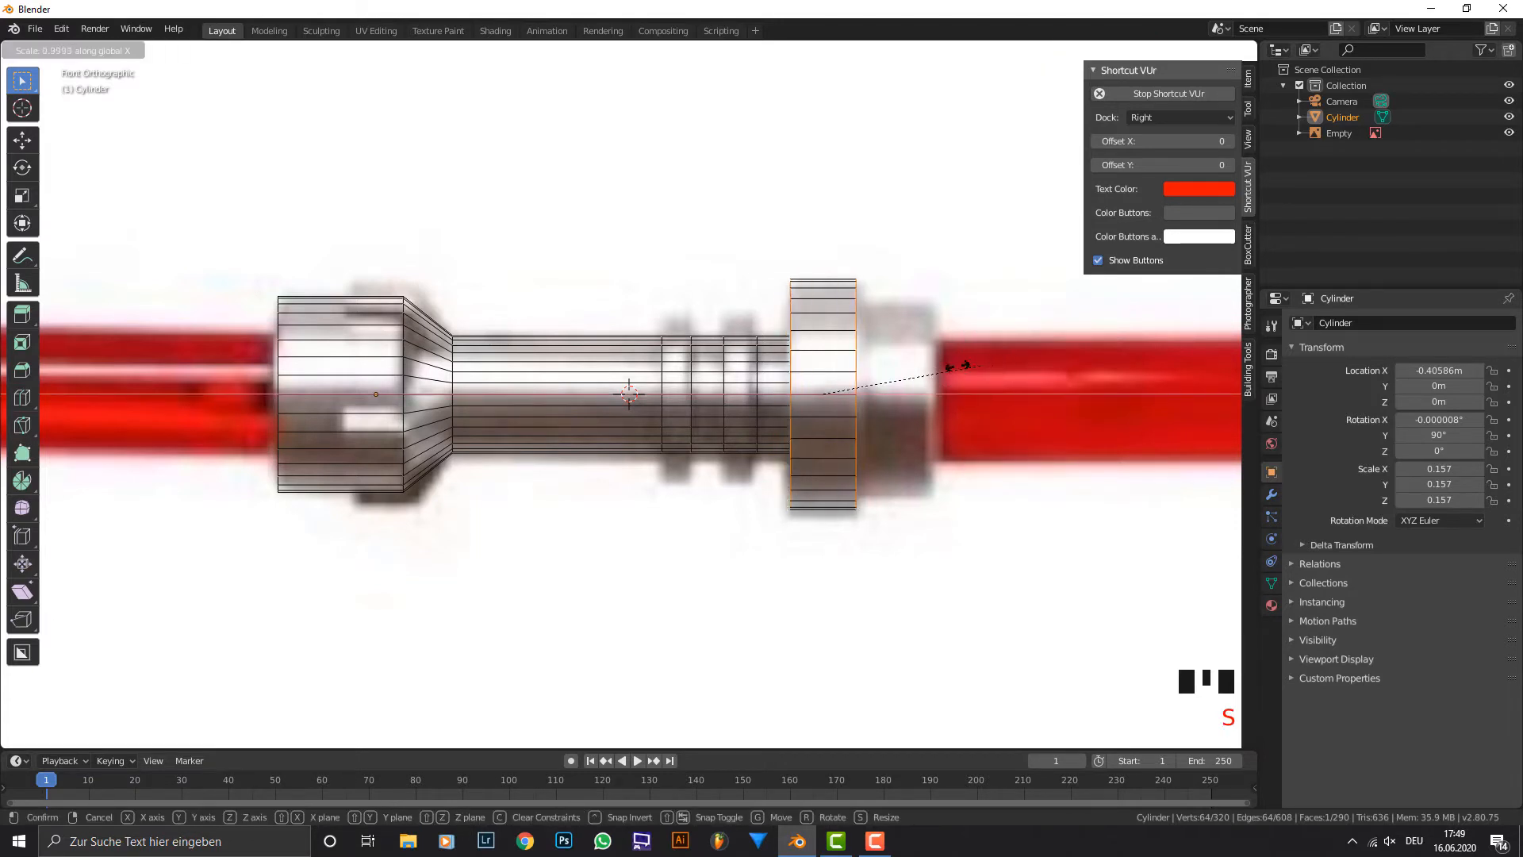
{"action": "right_click", "coordinate": [967, 364]}
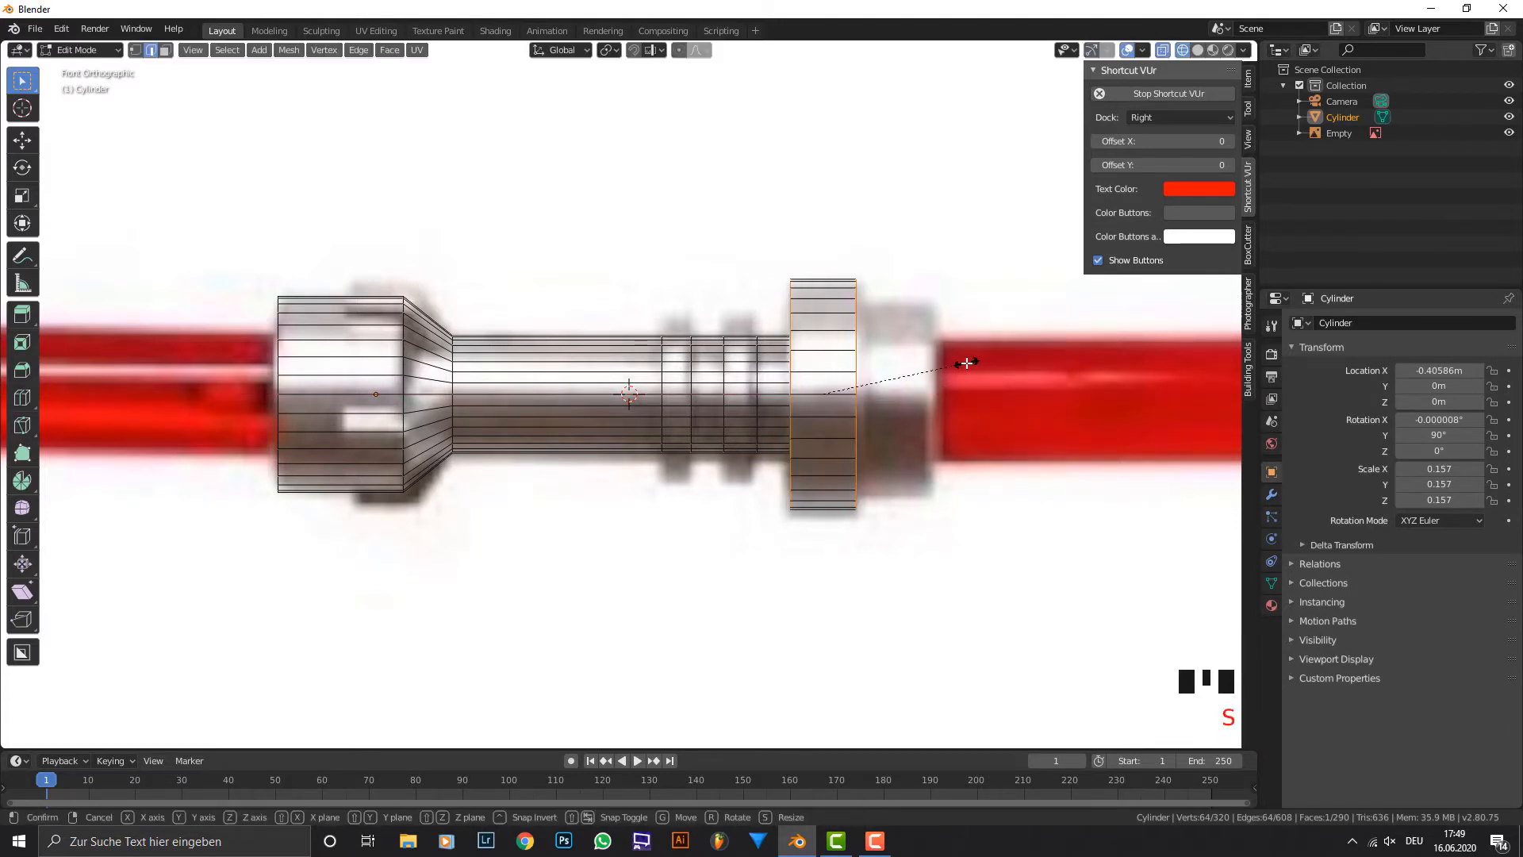
Scale the flange's two rim loops to about 1.007 on all axes except X.
{"action": "key", "text": "s"}
{"action": "key", "text": "shift+x"}
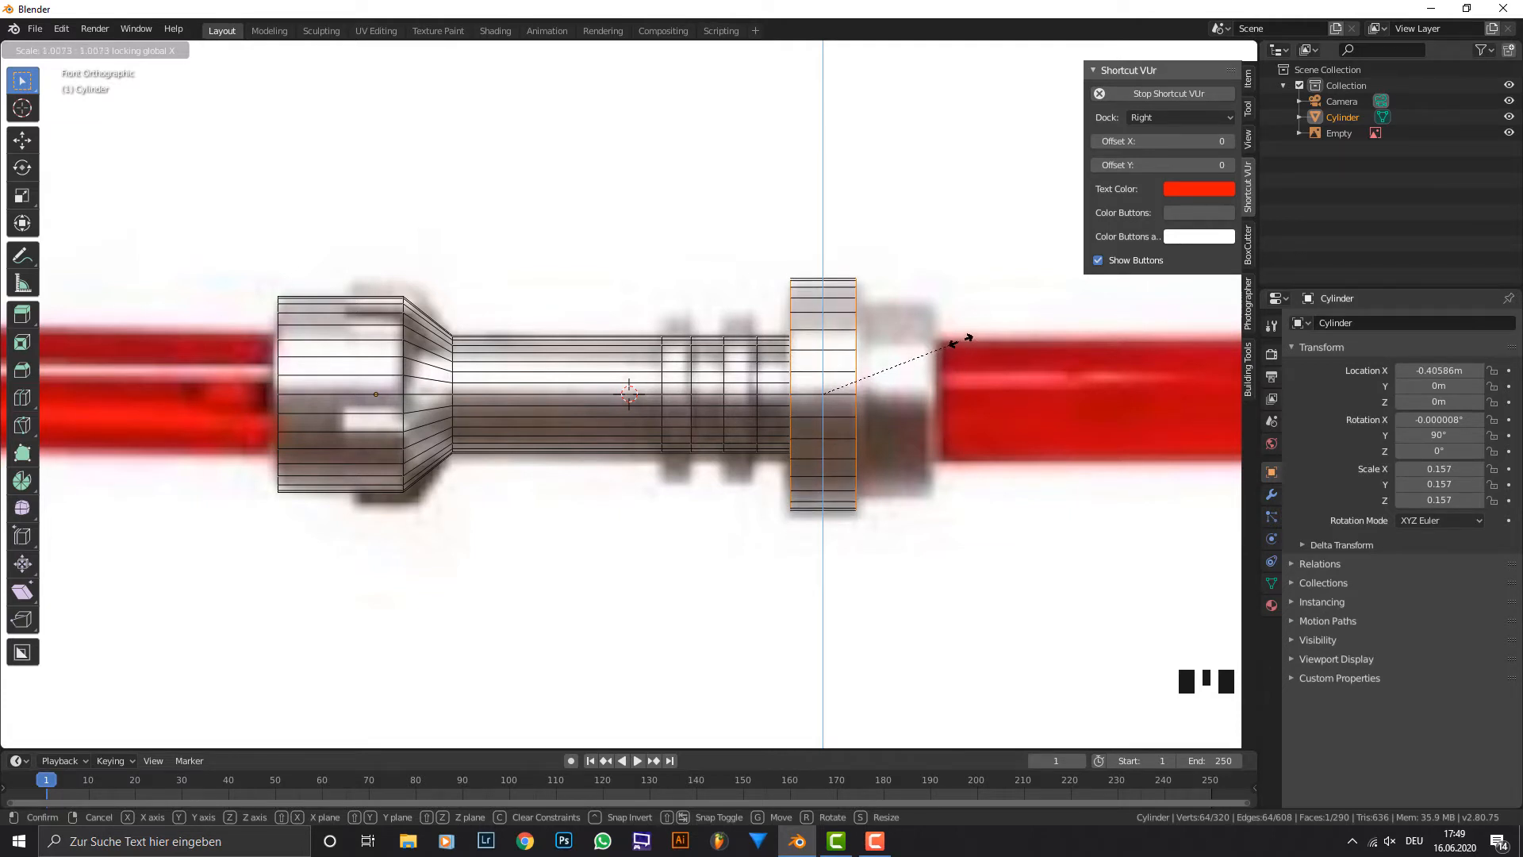
{"action": "left_click", "coordinate": [968, 337]}
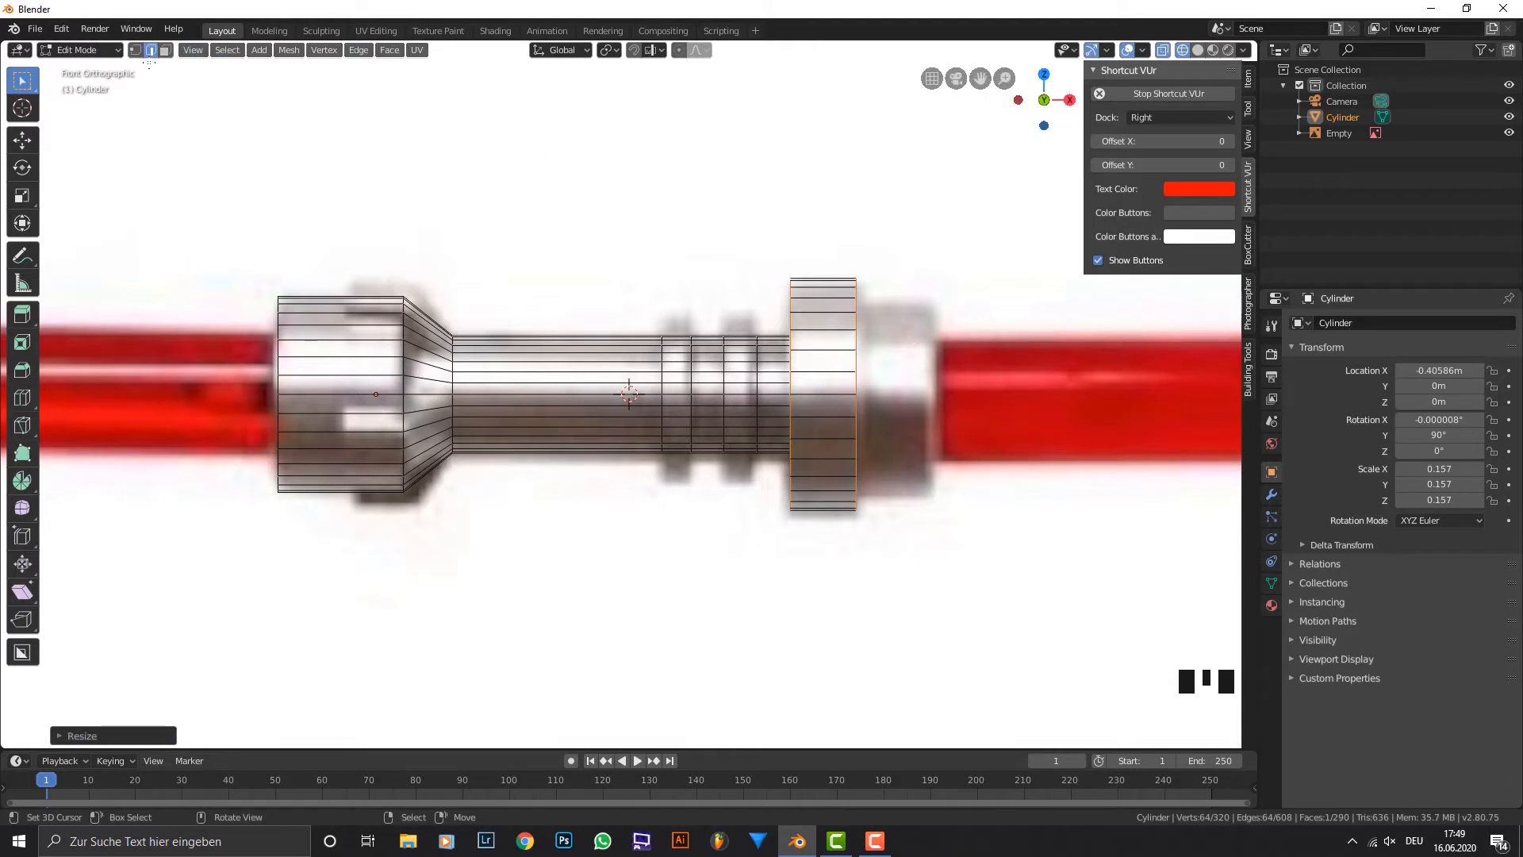
Extrude the flange's end face in place, scale it down, and extrude it to the end of the hilt in the reference.
{"action": "left_click", "coordinate": [165, 51]}
{"action": "right_click", "coordinate": [871, 384]}
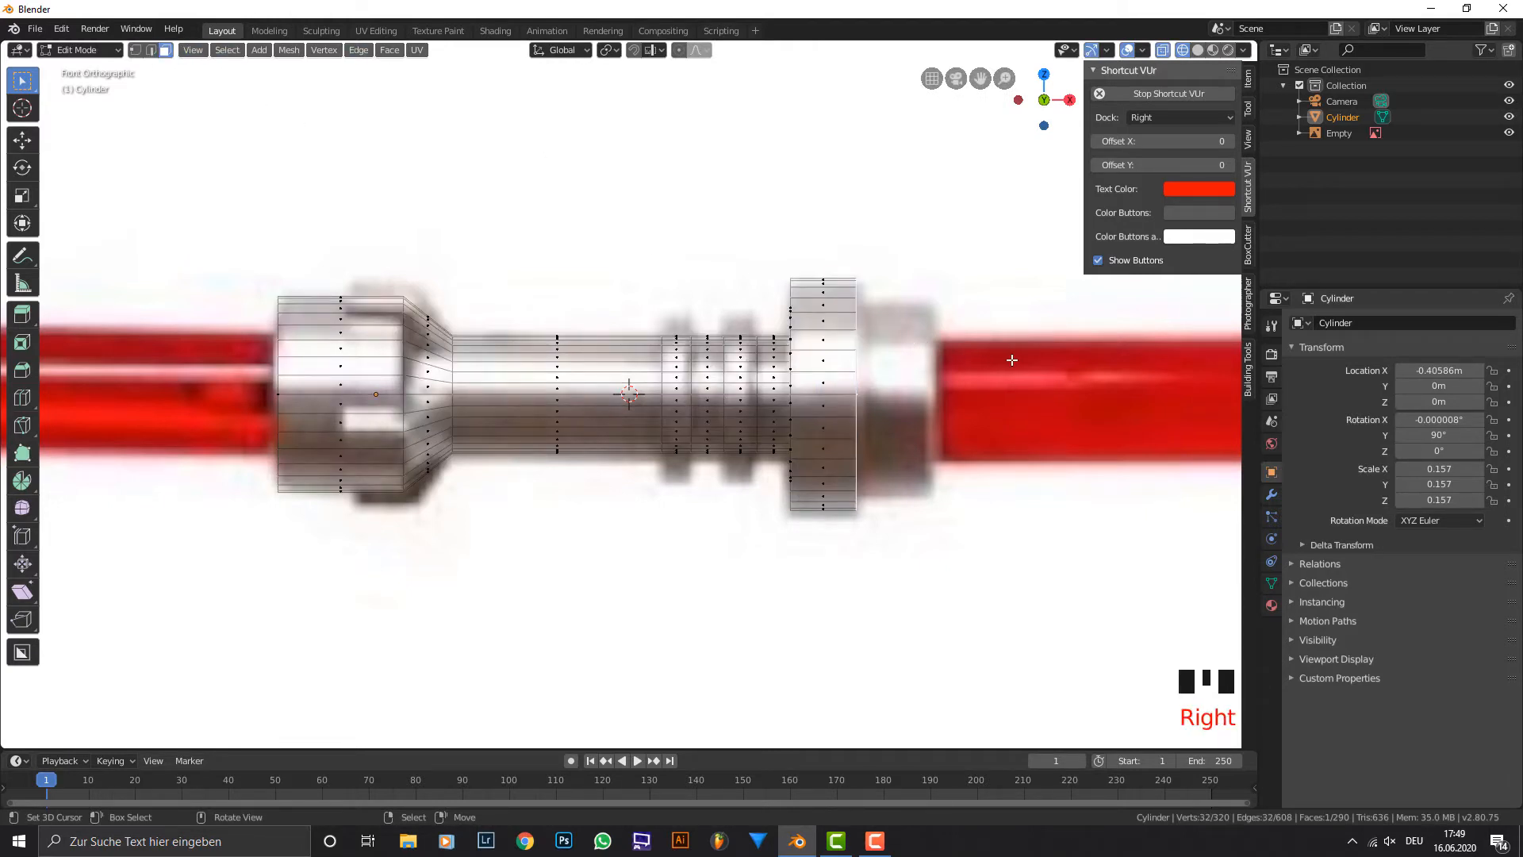
{"action": "key", "text": "e"}
{"action": "key", "text": "s"}
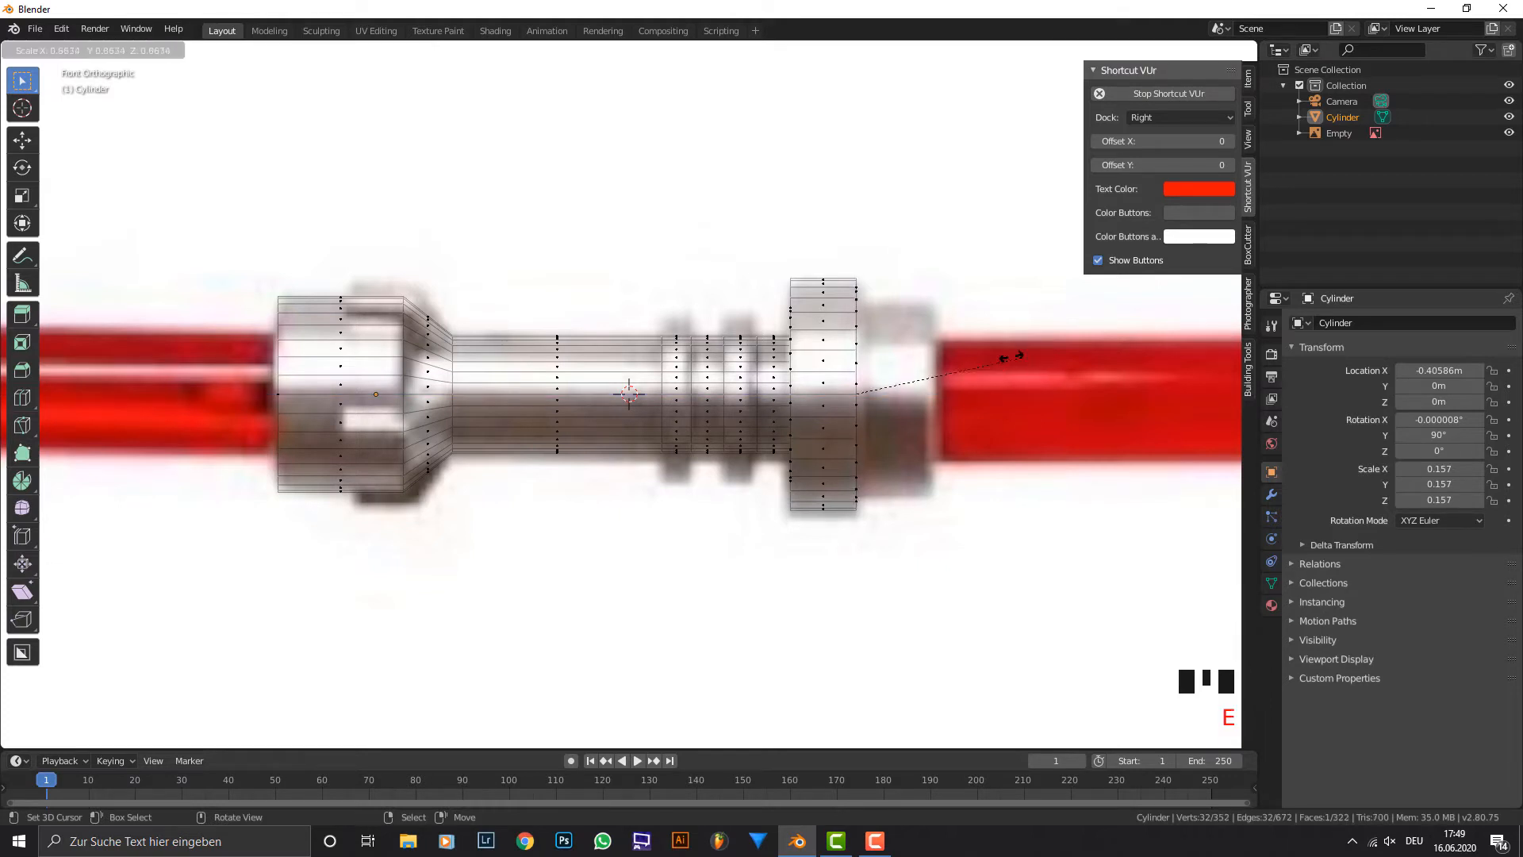
{"action": "left_click", "coordinate": [956, 350]}
{"action": "key", "text": "e"}
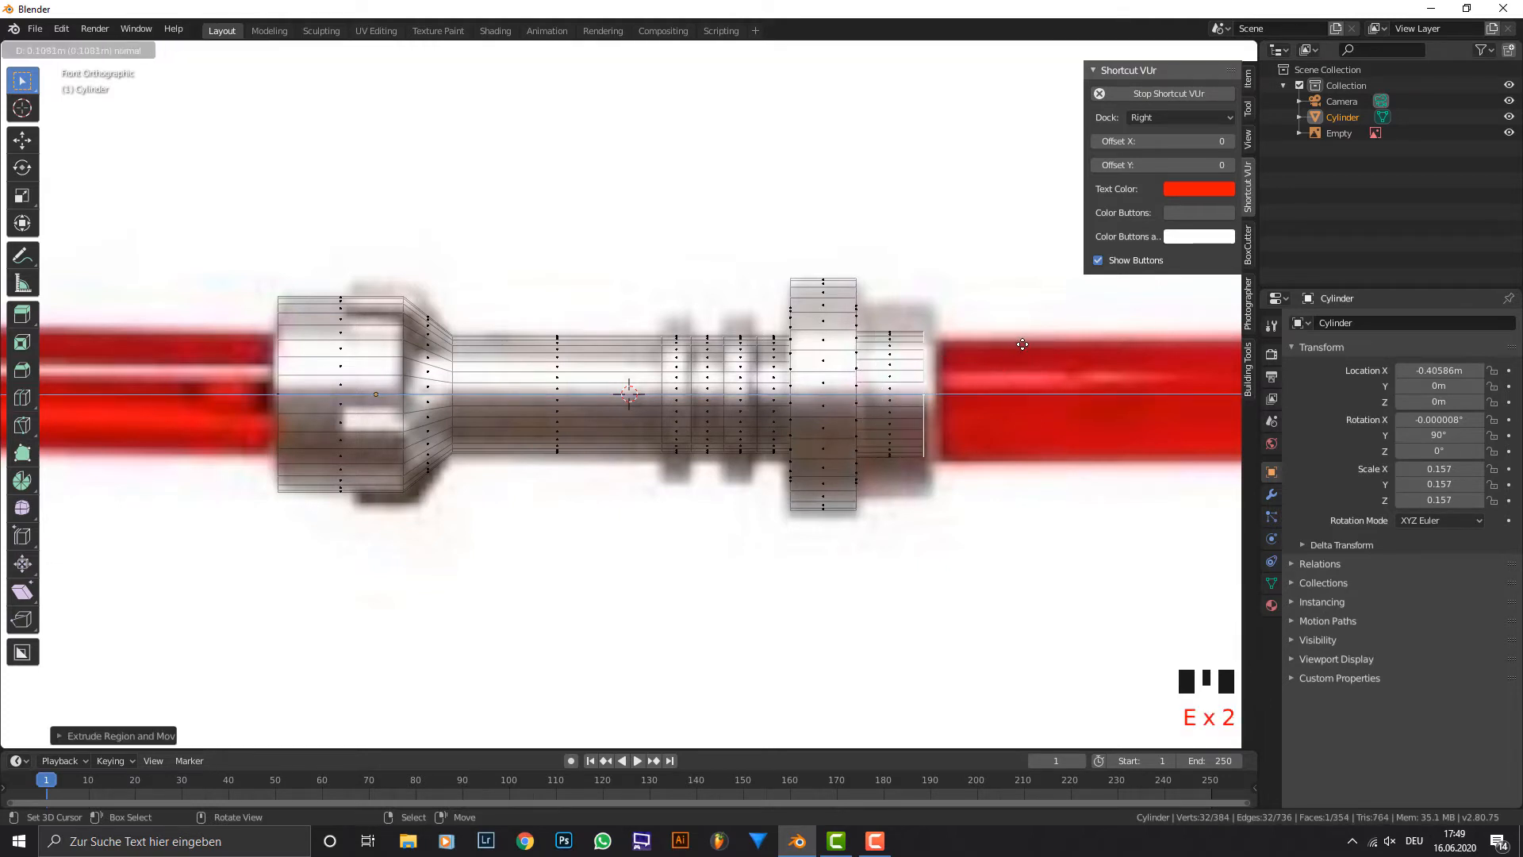
{"action": "left_click", "coordinate": [1008, 348]}
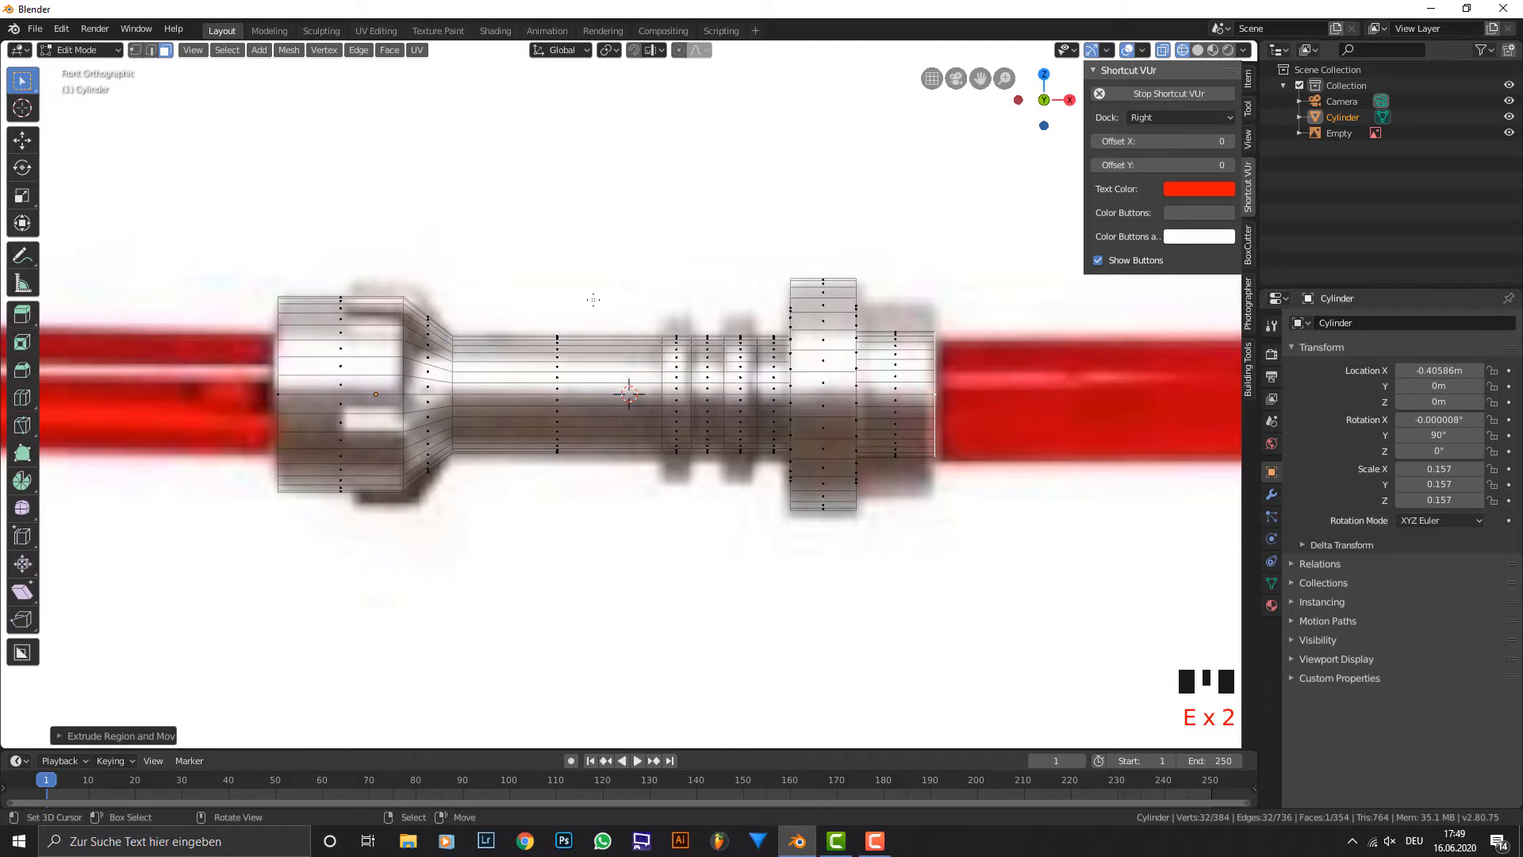
Select both edge loops of the end section in solid shading and scale them to about 1.4 on all axes except X.
{"action": "left_click", "coordinate": [150, 49]}
{"action": "mouse_move", "coordinate": [904, 333]}
{"action": "middle_mouse_down"}
{"action": "mouse_move", "coordinate": [961, 359]}
{"action": "mouse_move", "coordinate": [999, 349]}
{"action": "middle_mouse_up"}
{"action": "left_click", "coordinate": [1197, 50]}
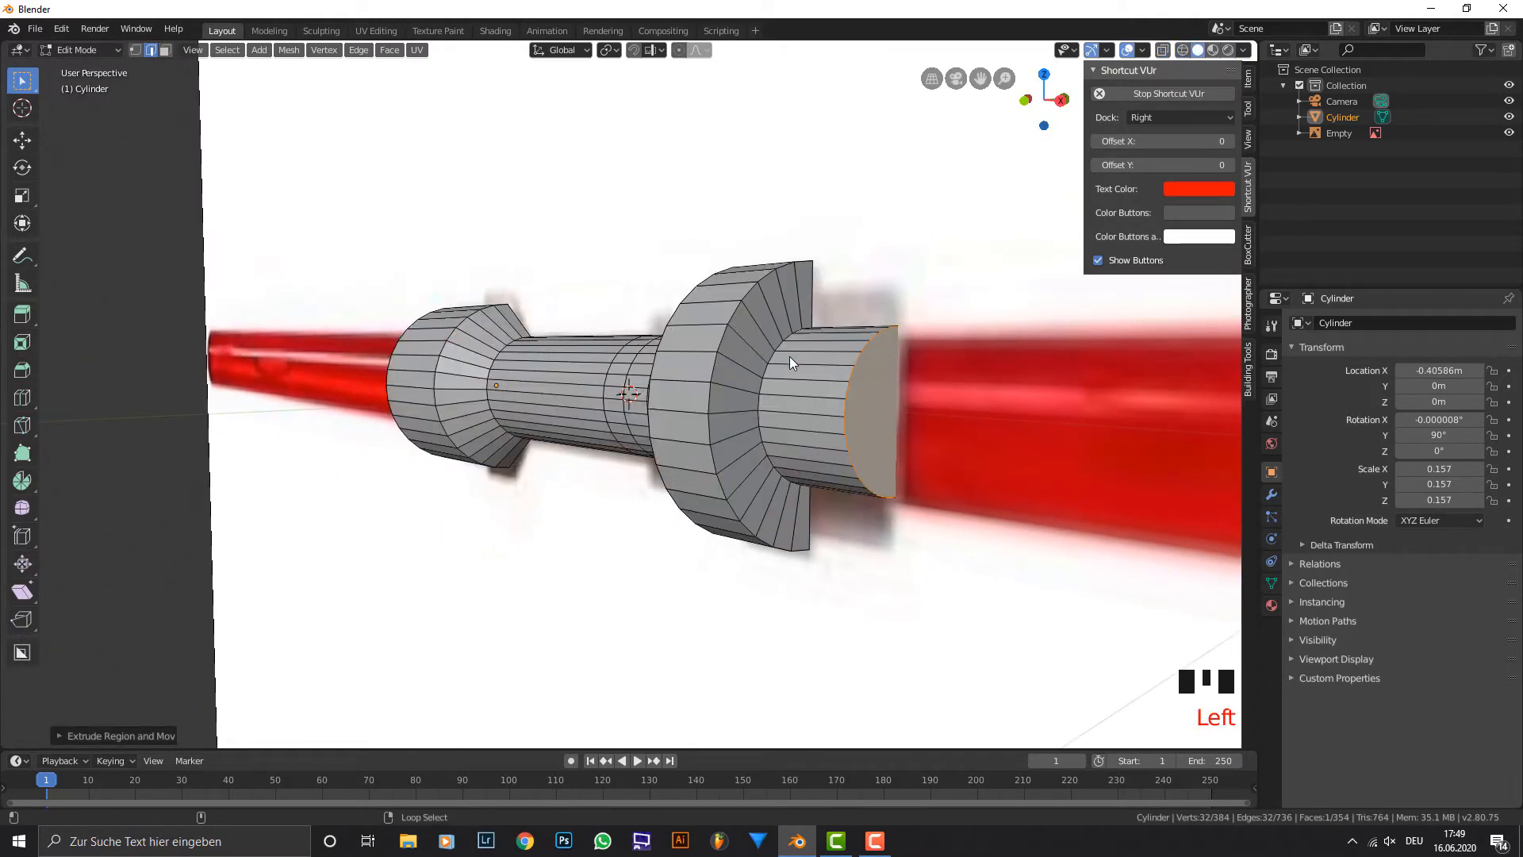
{"action": "right_click", "coordinate": [764, 368], "text": "alt+shift"}
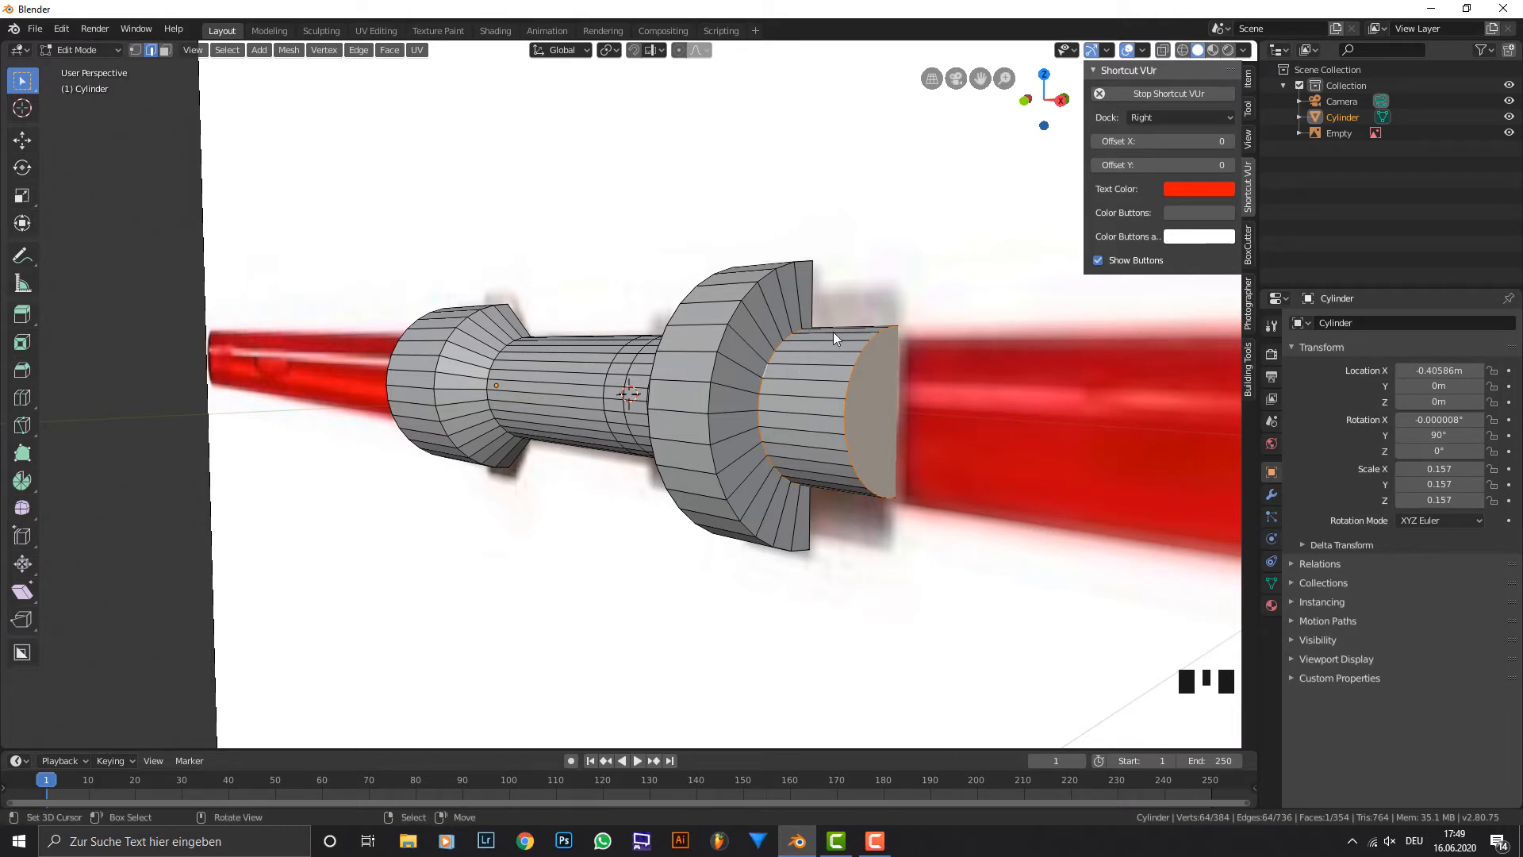
{"action": "key", "text": "KP_1"}
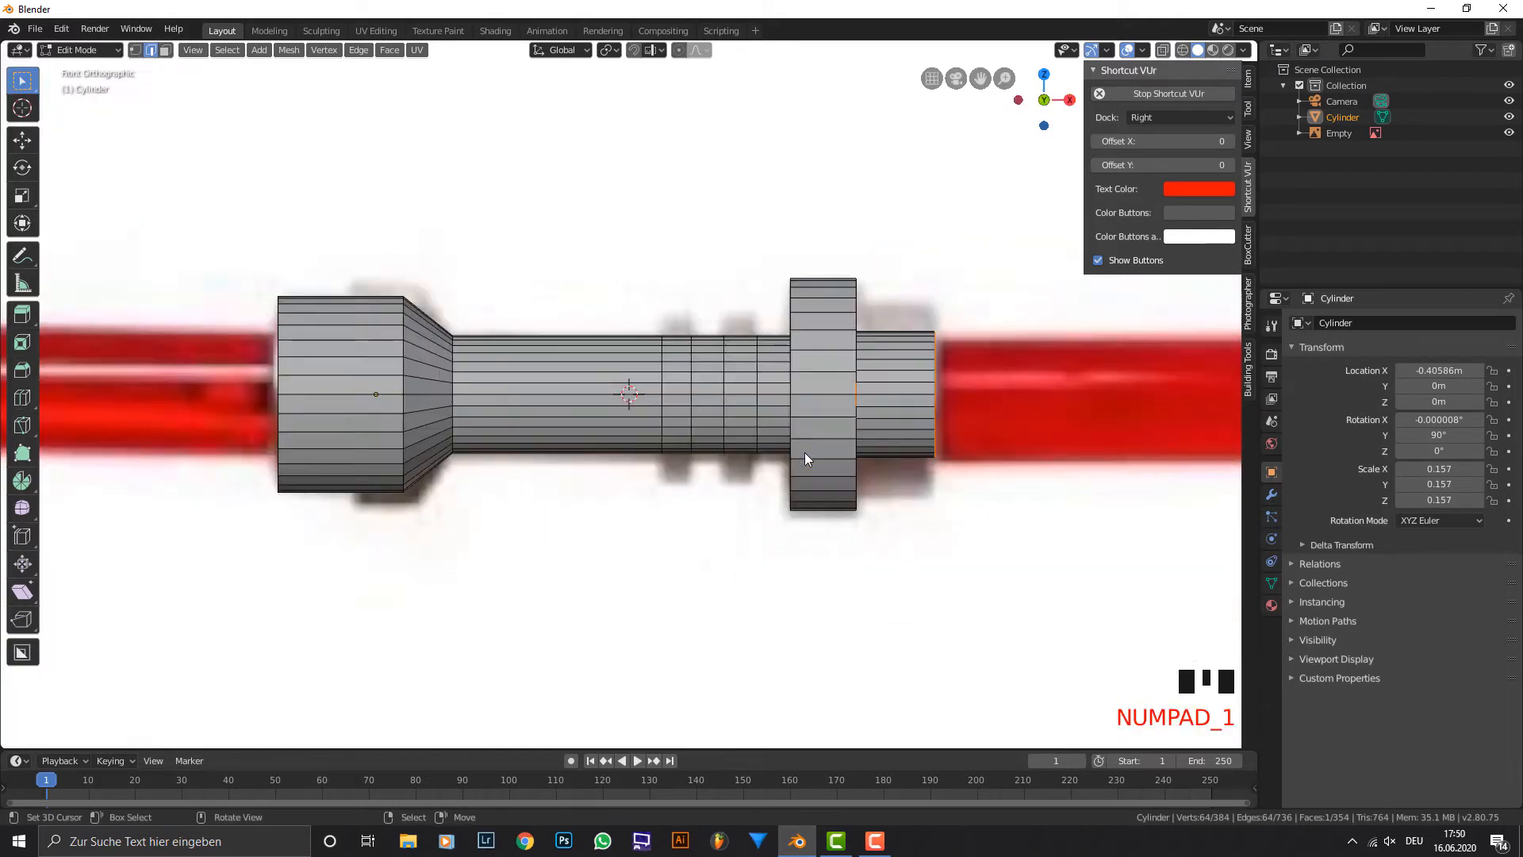
{"action": "key", "text": "s"}
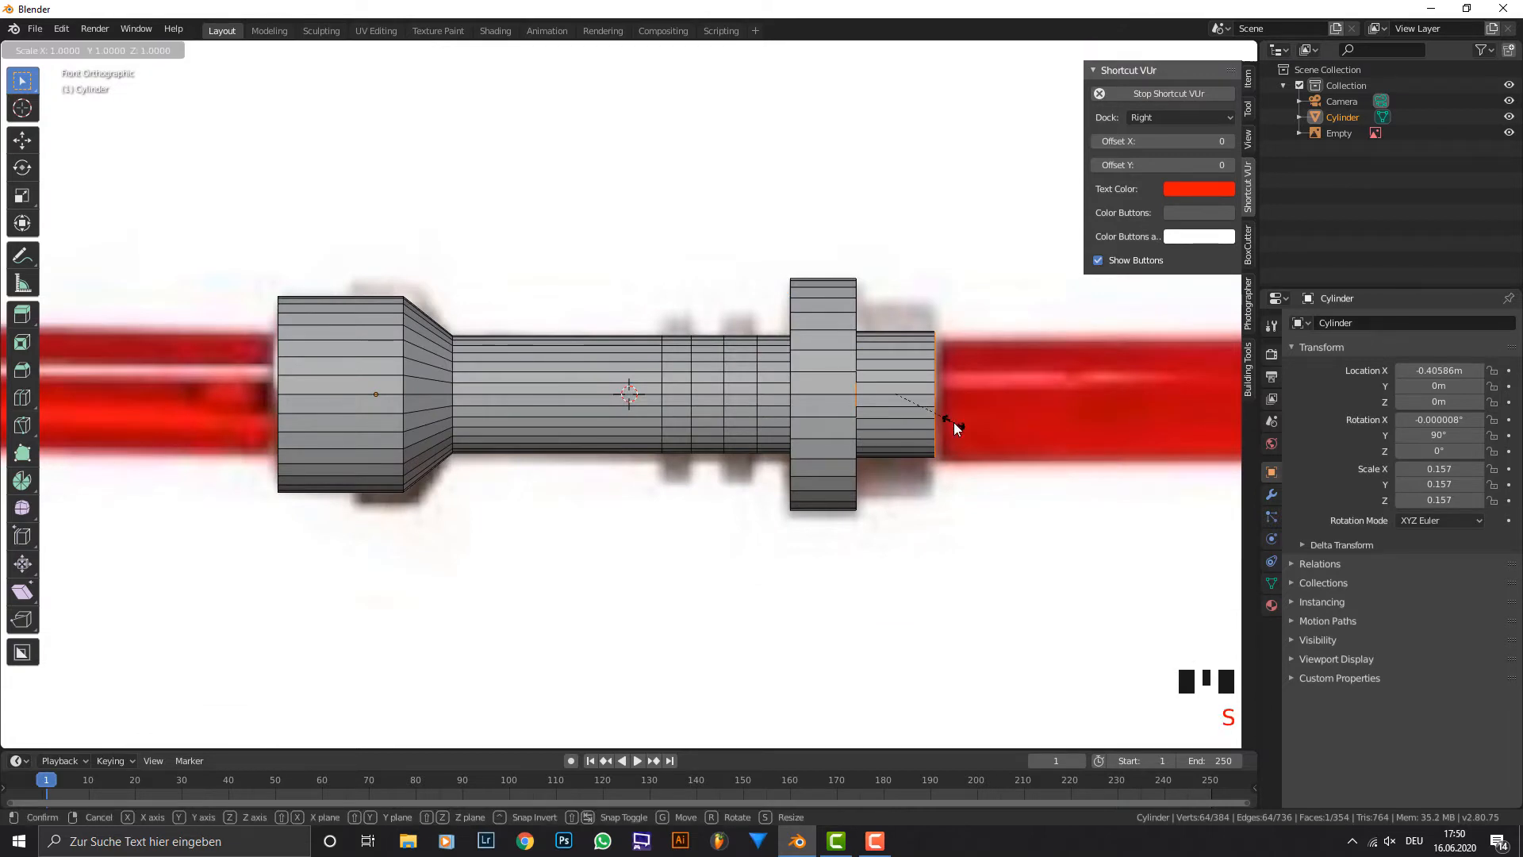
{"action": "key", "text": "shift+x"}
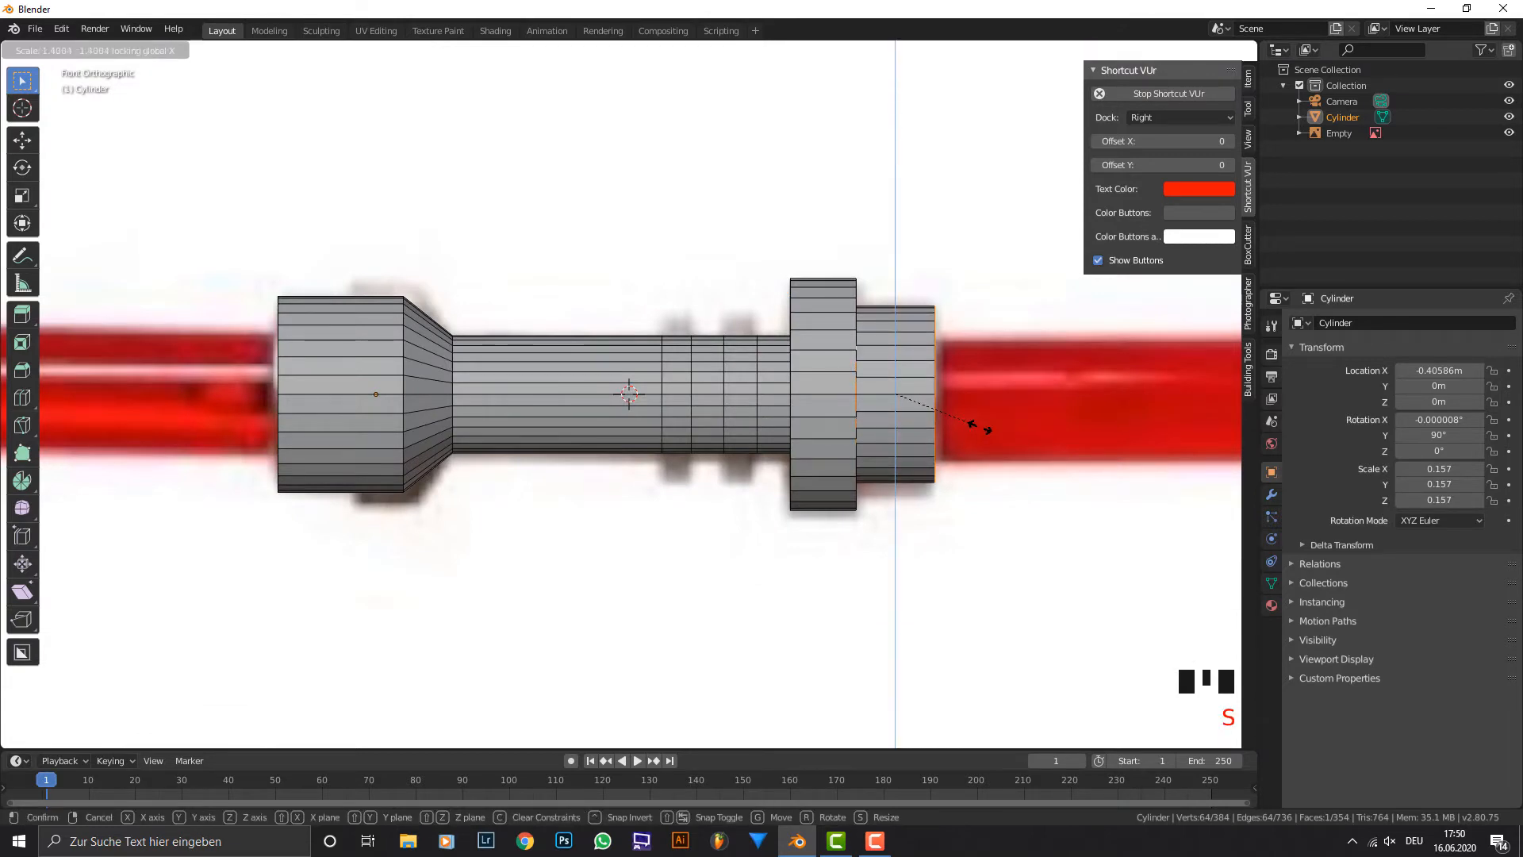
{"action": "left_click", "coordinate": [980, 427]}
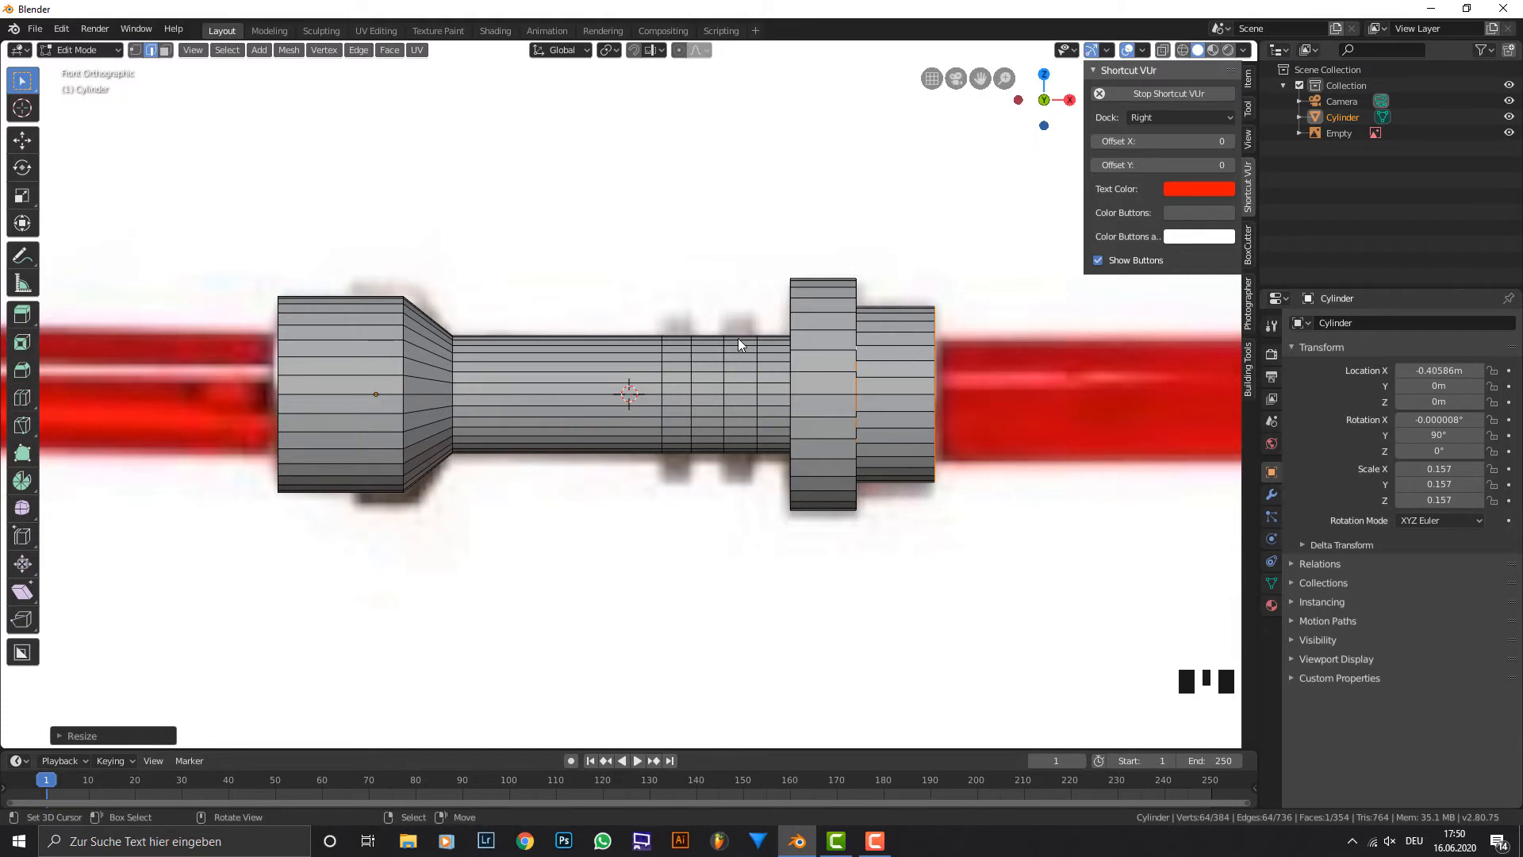
Move the flange-side edge loop of the ring nearest the flange about -0.009 m along X to match the reference.
{"action": "left_click", "coordinate": [164, 50]}
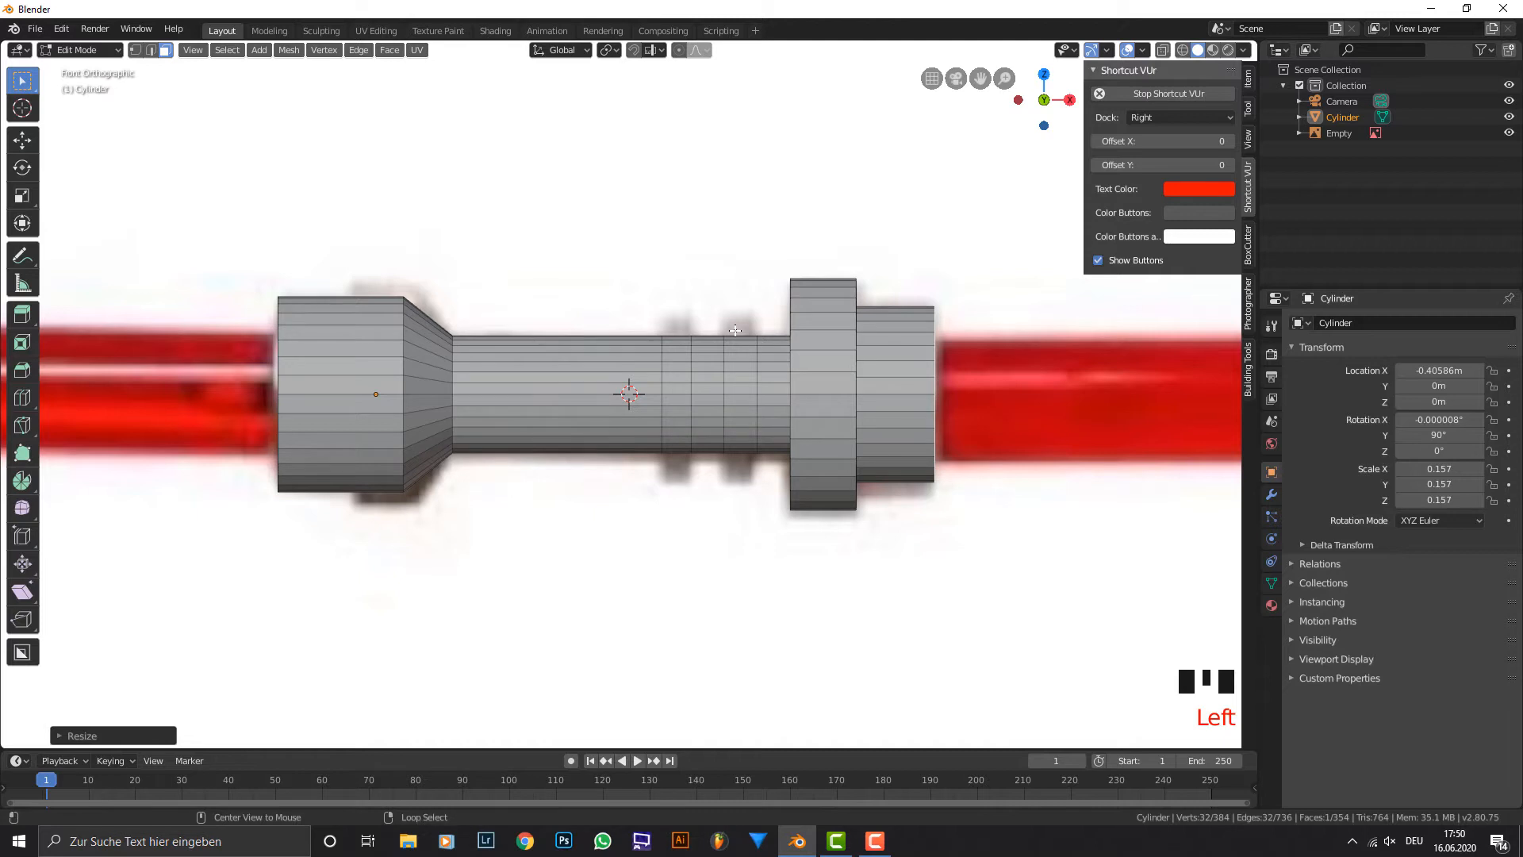
{"action": "right_click", "coordinate": [736, 330], "text": "alt"}
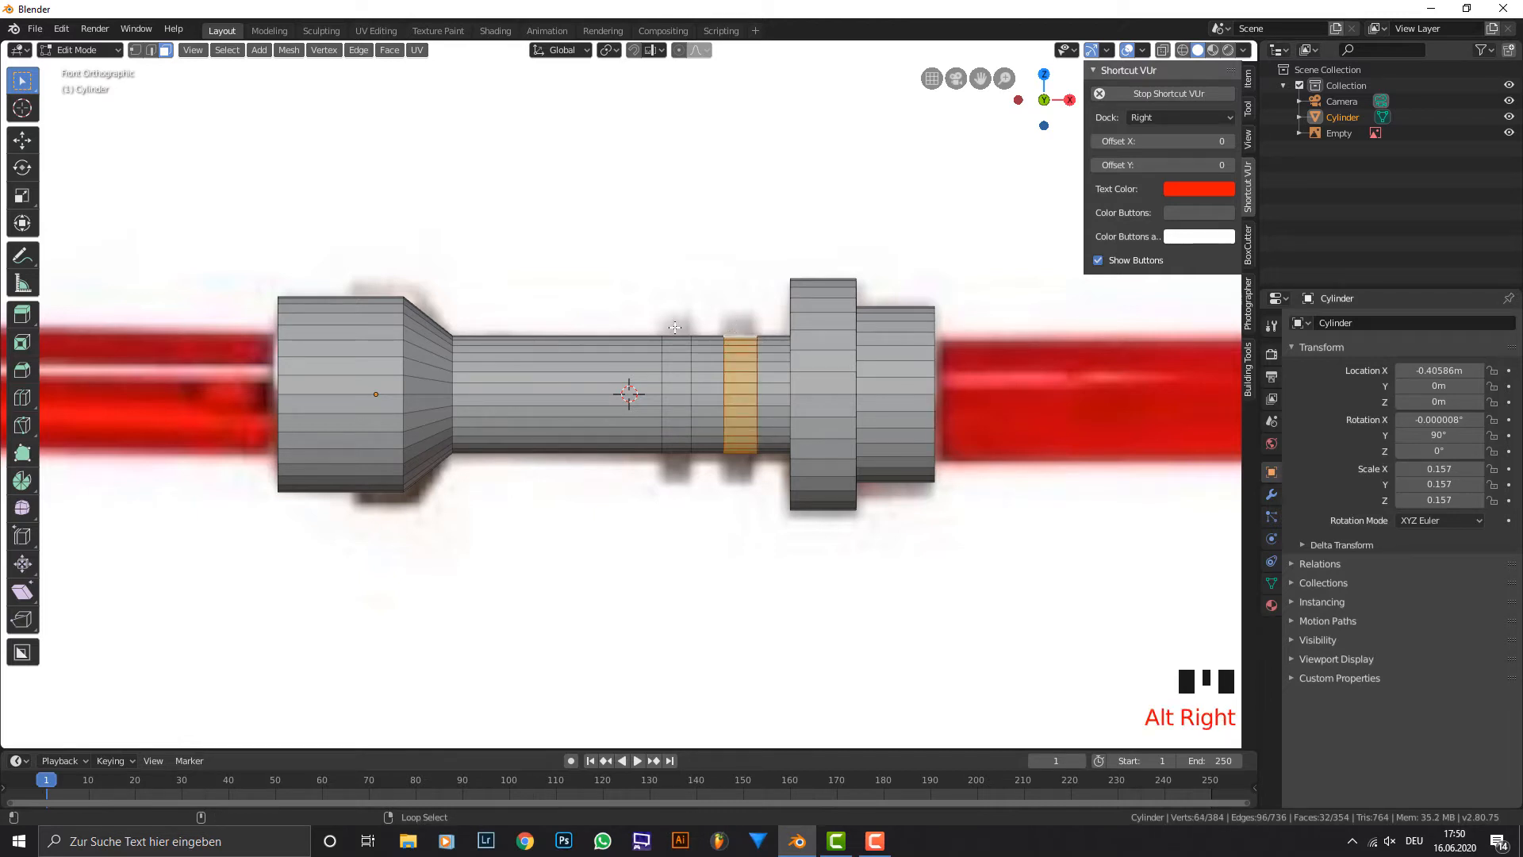
{"action": "scroll", "coordinate": [746, 338], "scroll_direction": "up", "scroll_amount": 3}
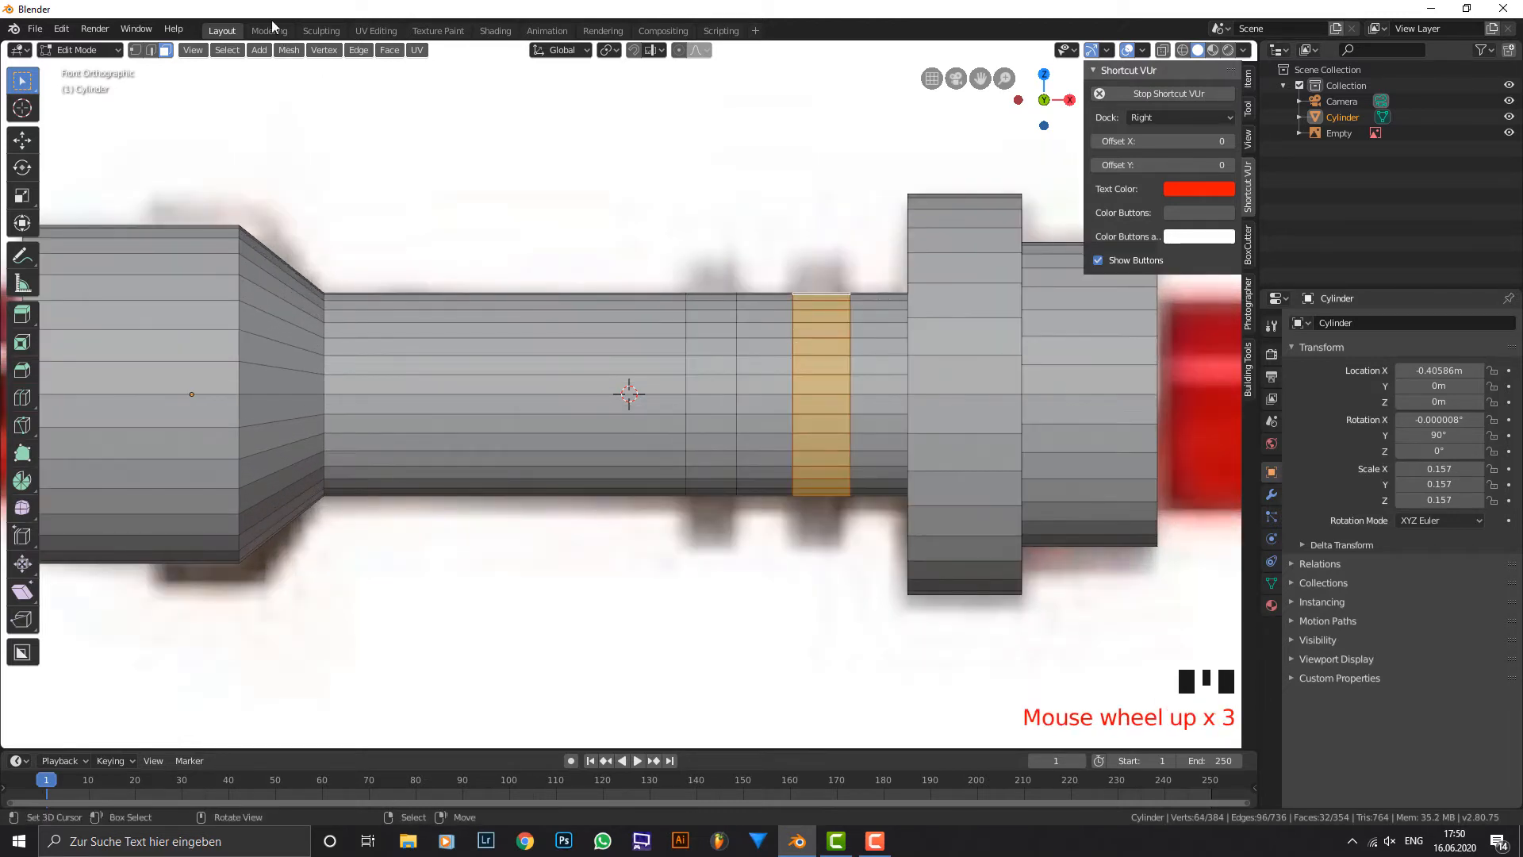
{"action": "left_click", "coordinate": [151, 50]}
{"action": "right_click", "coordinate": [849, 329], "text": "alt"}
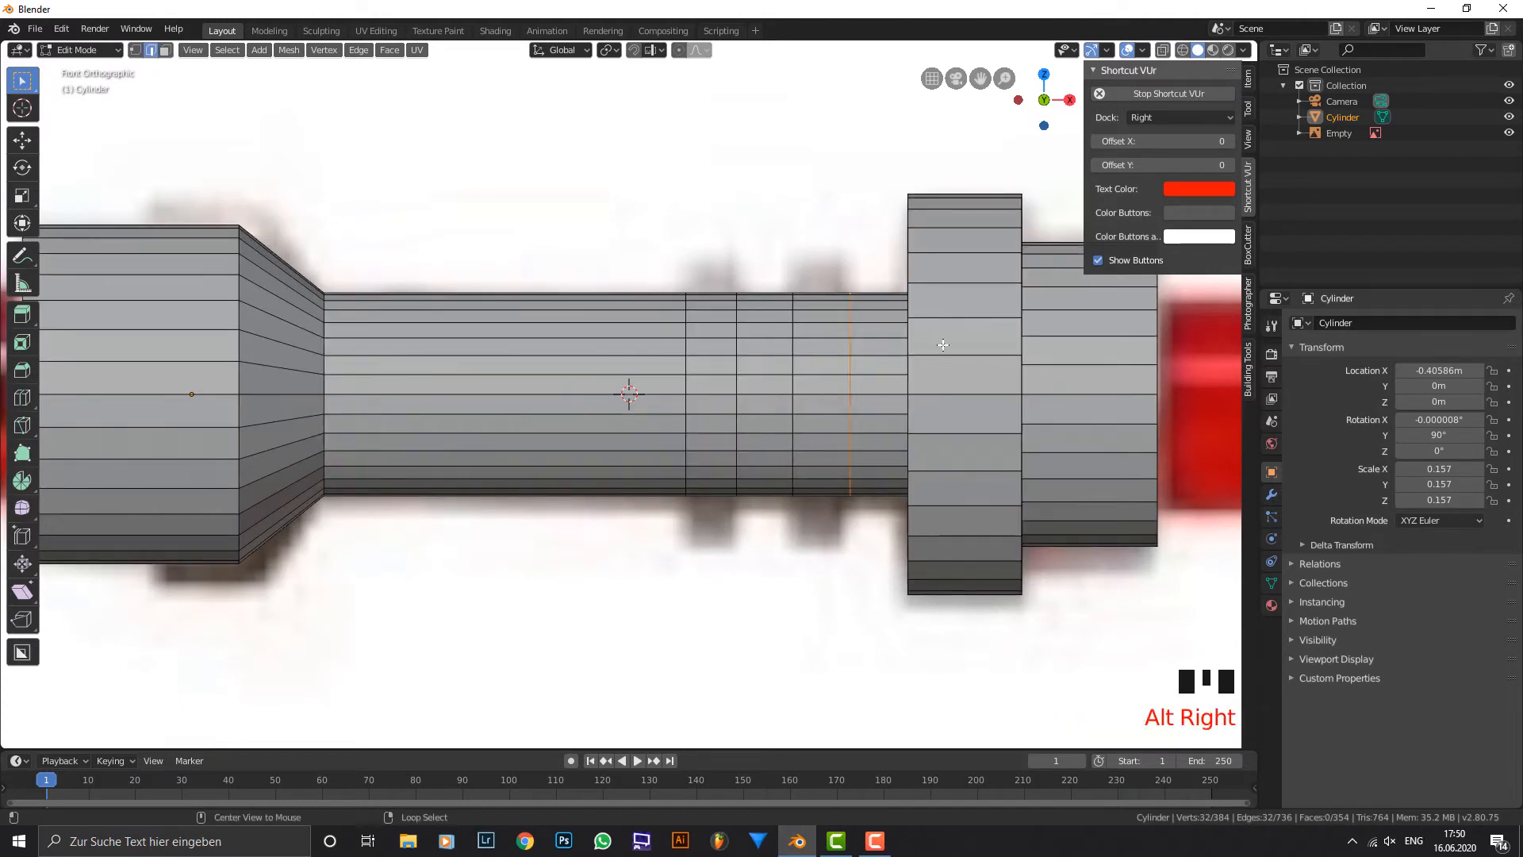
{"action": "key", "text": "g"}
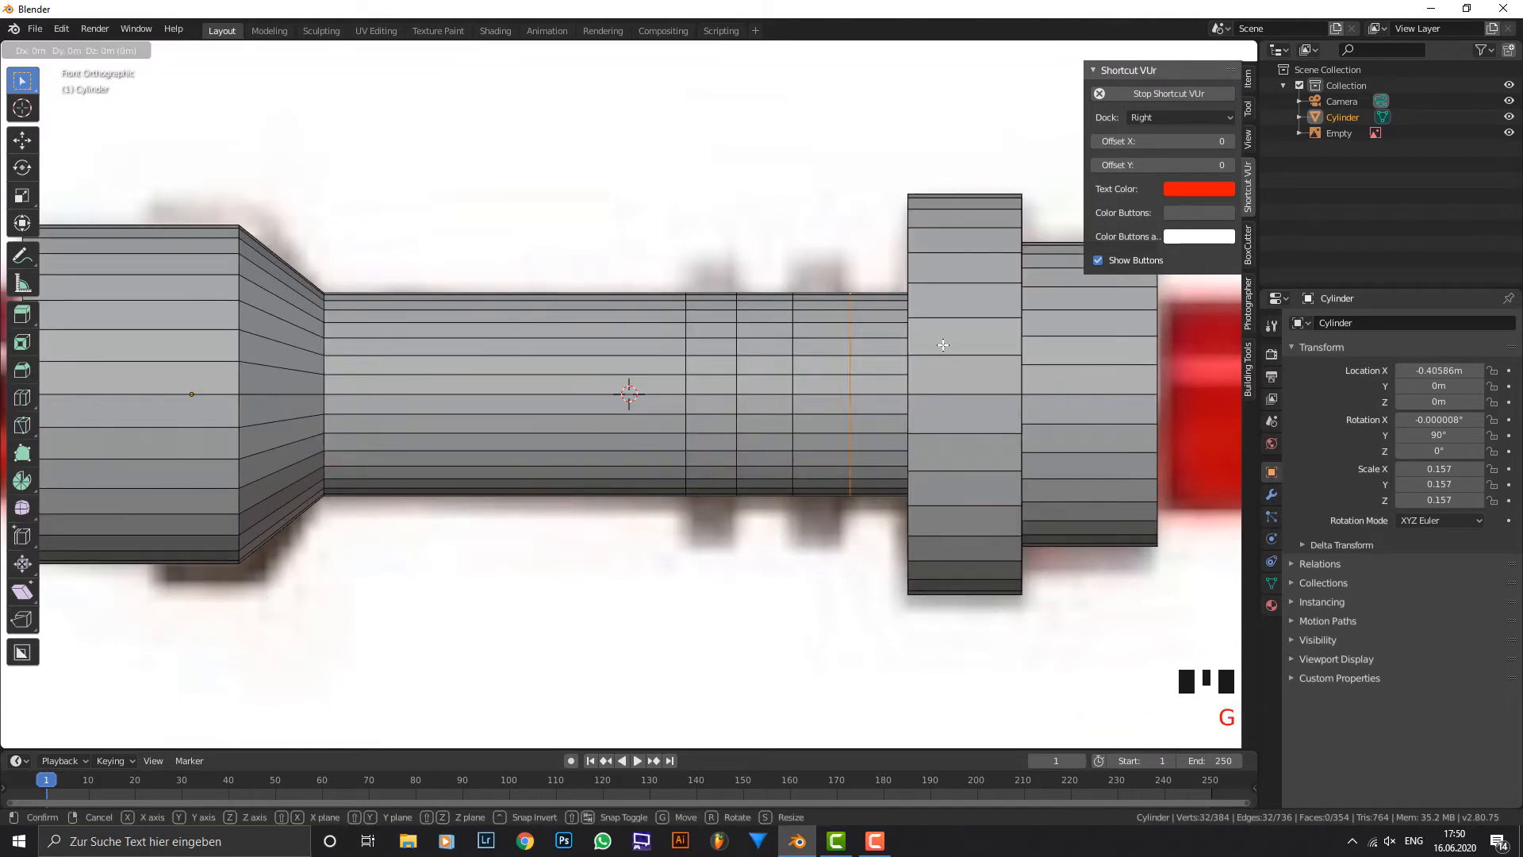
{"action": "key", "text": "x"}
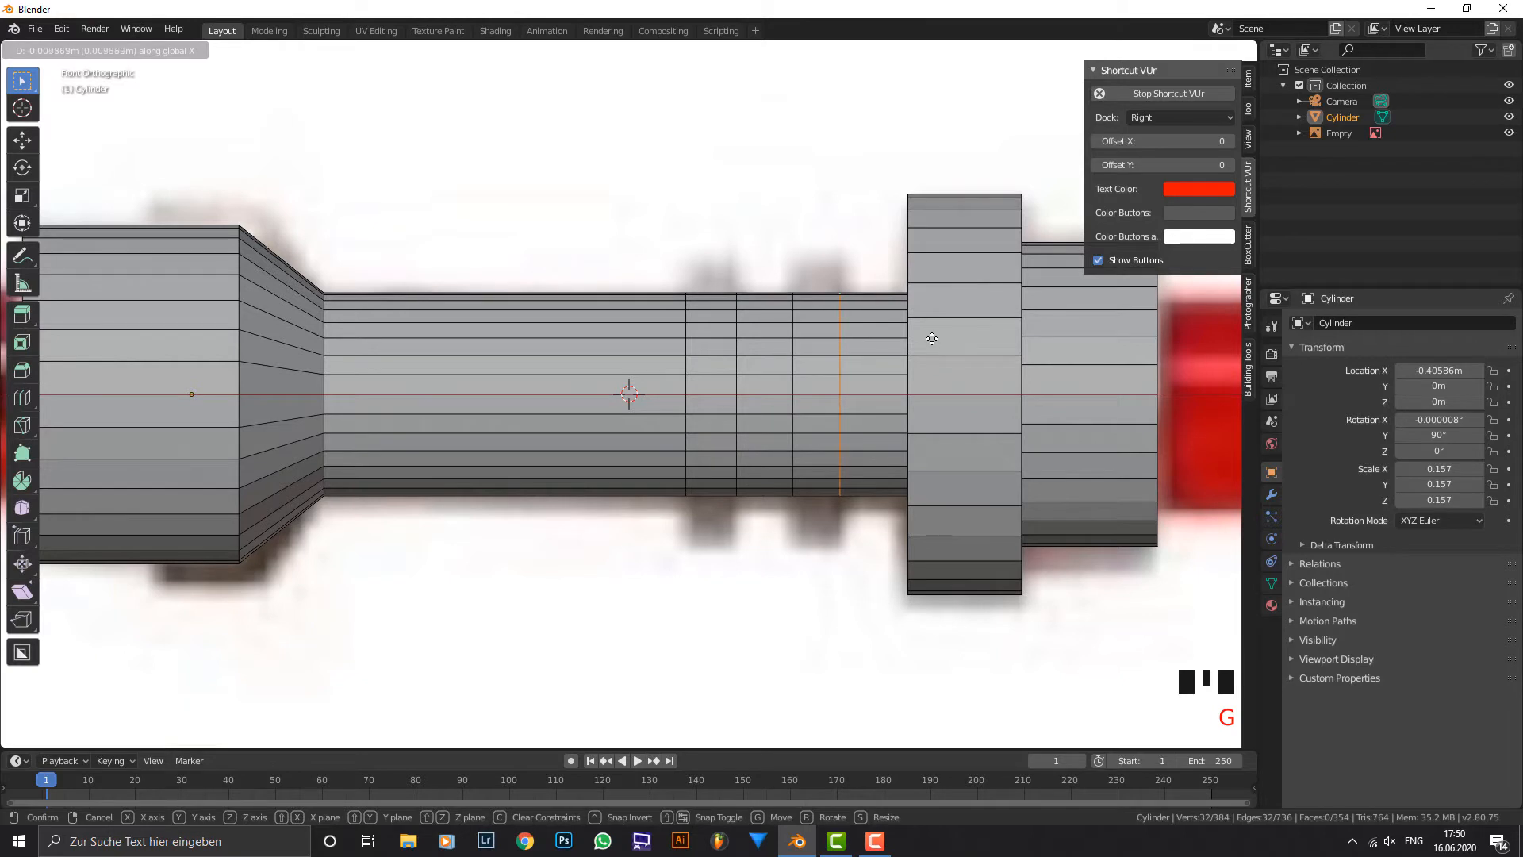
{"action": "left_click", "coordinate": [932, 338]}
Select the face loops of both grip rings and extrude them outward along their normals to the ring height in the reference.
{"action": "left_click", "coordinate": [824, 283]}
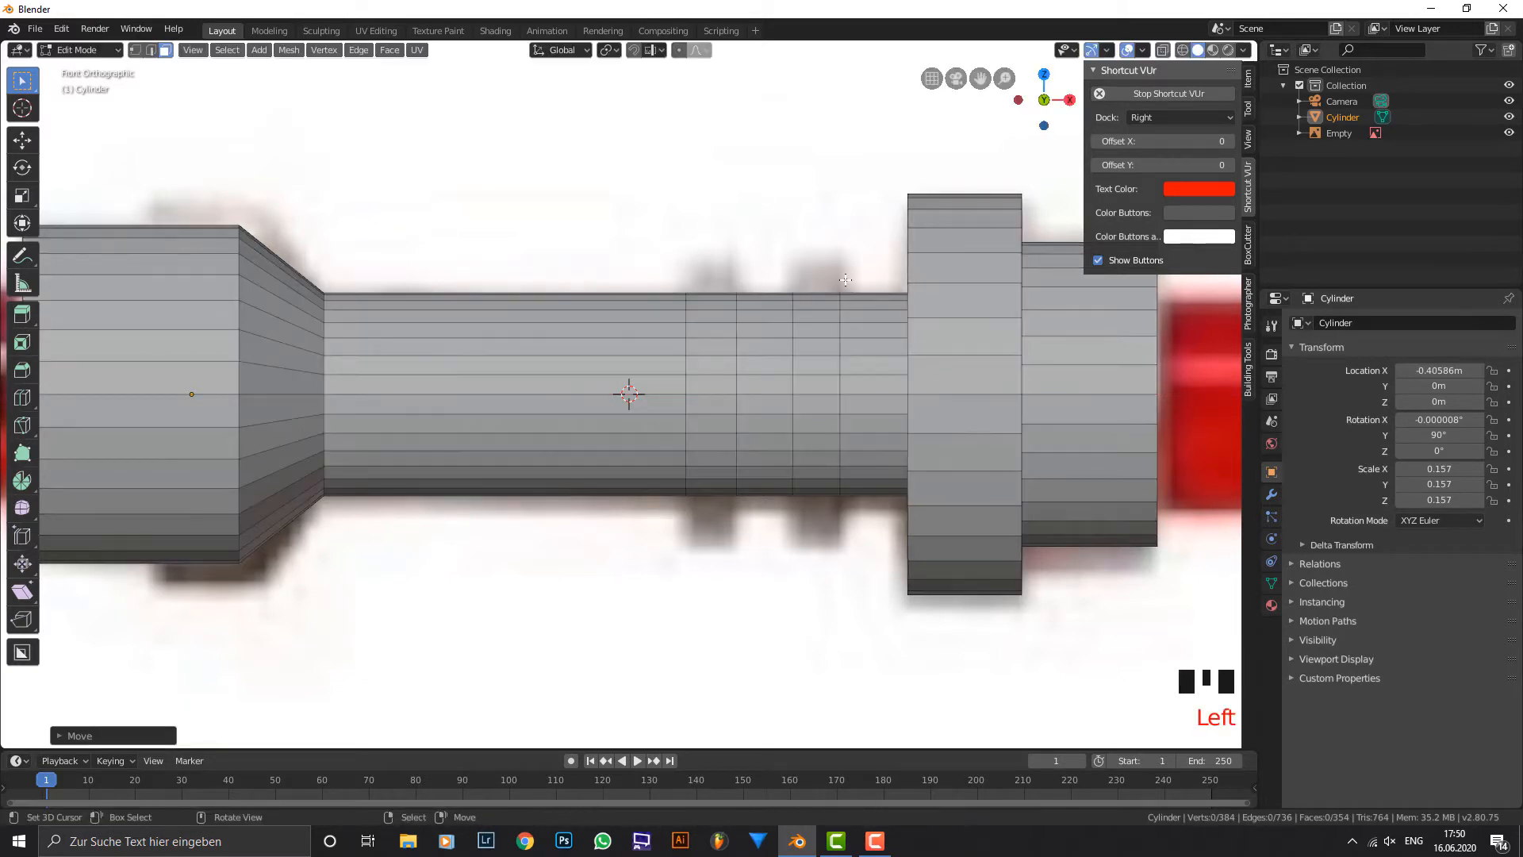
{"action": "right_click", "coordinate": [825, 283], "text": "alt"}
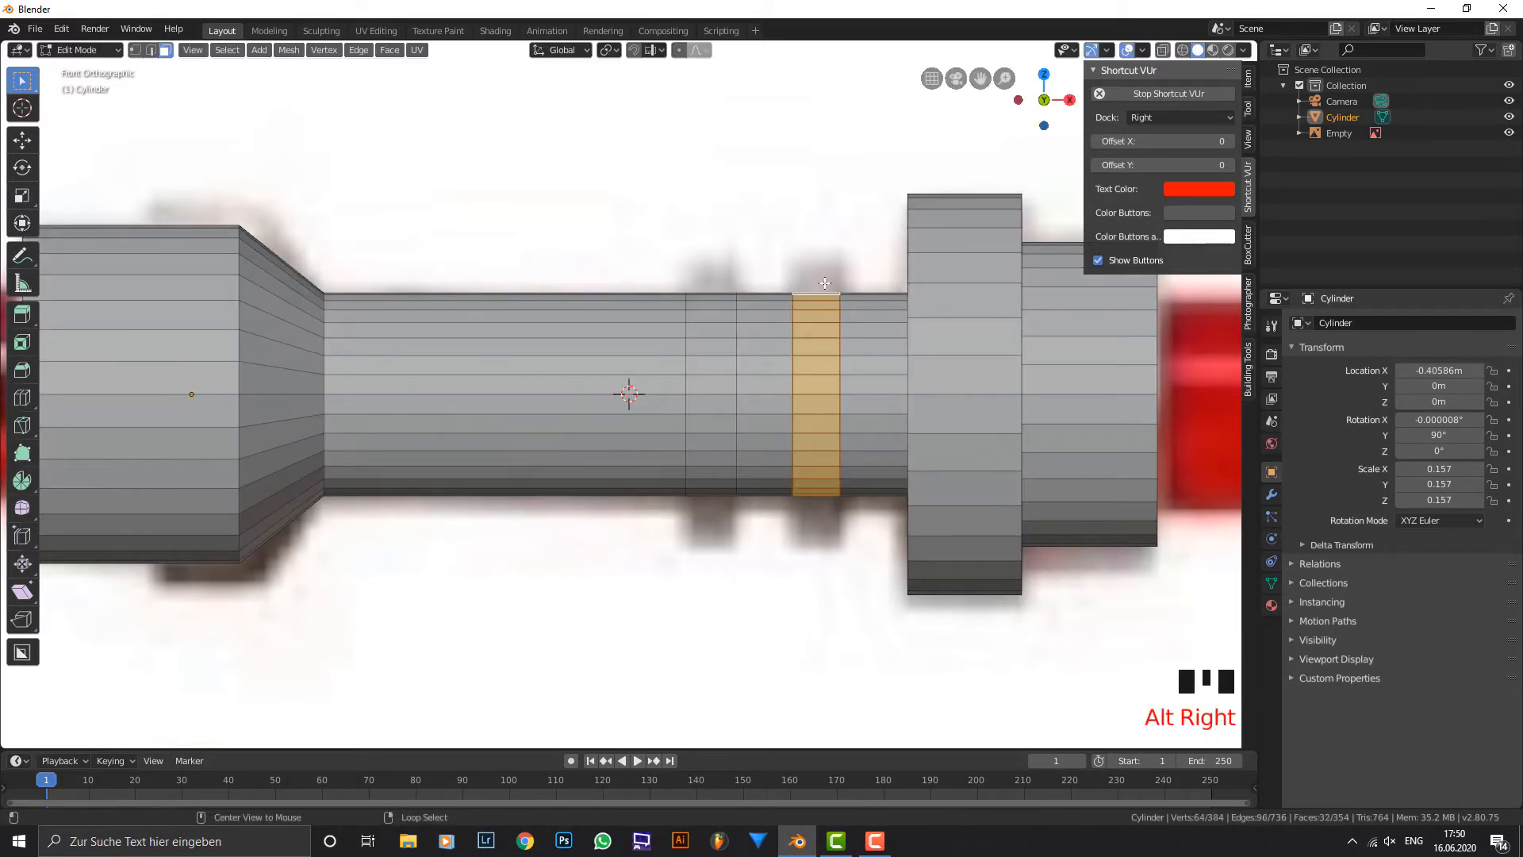
{"action": "right_click", "coordinate": [707, 280], "text": "alt+shift"}
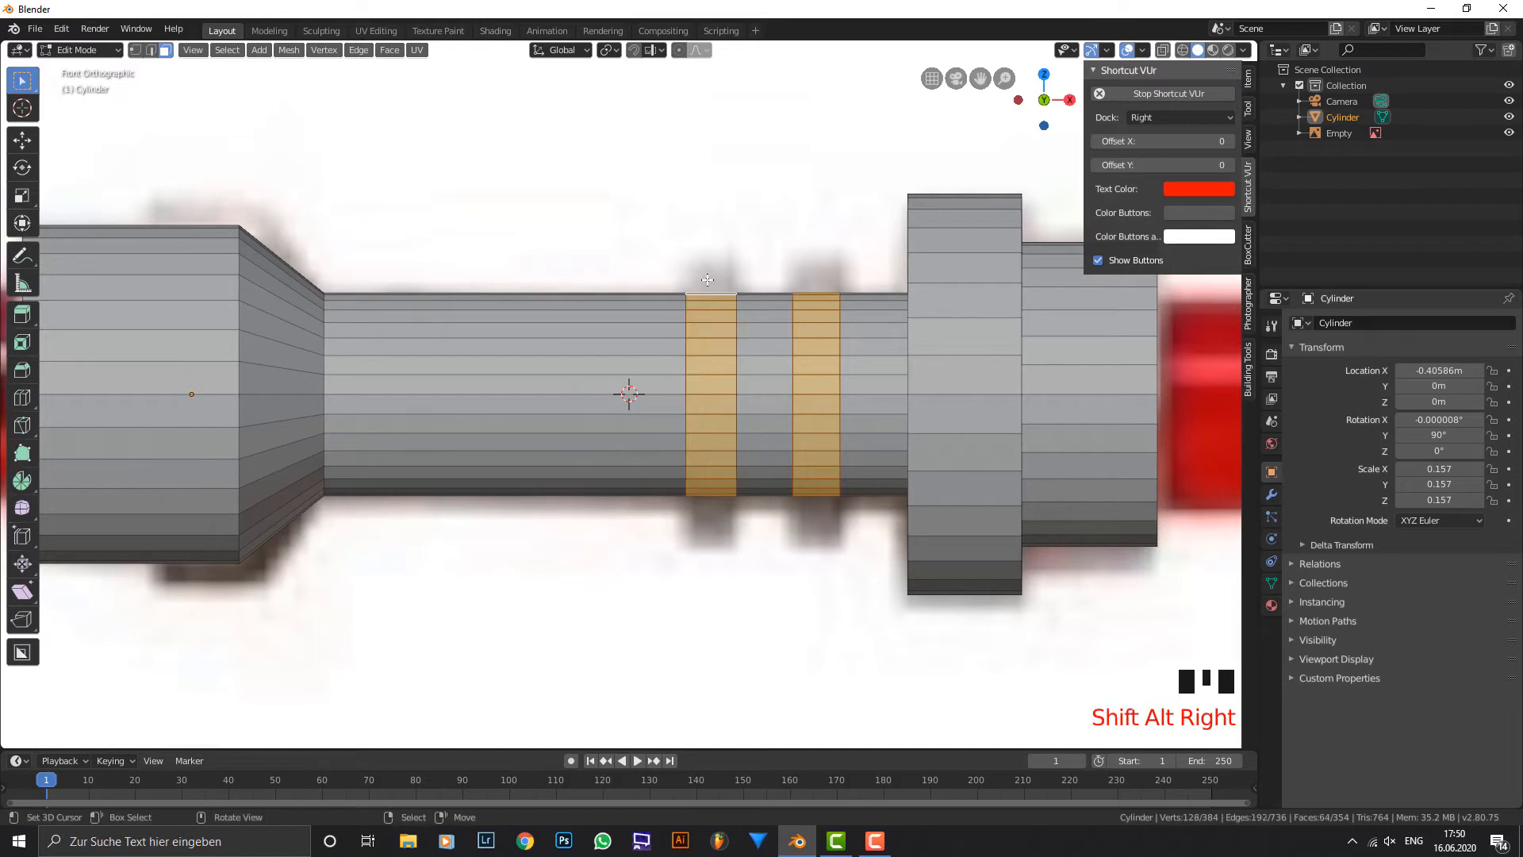
{"action": "scroll", "coordinate": [835, 328], "scroll_direction": "down", "scroll_amount": 1}
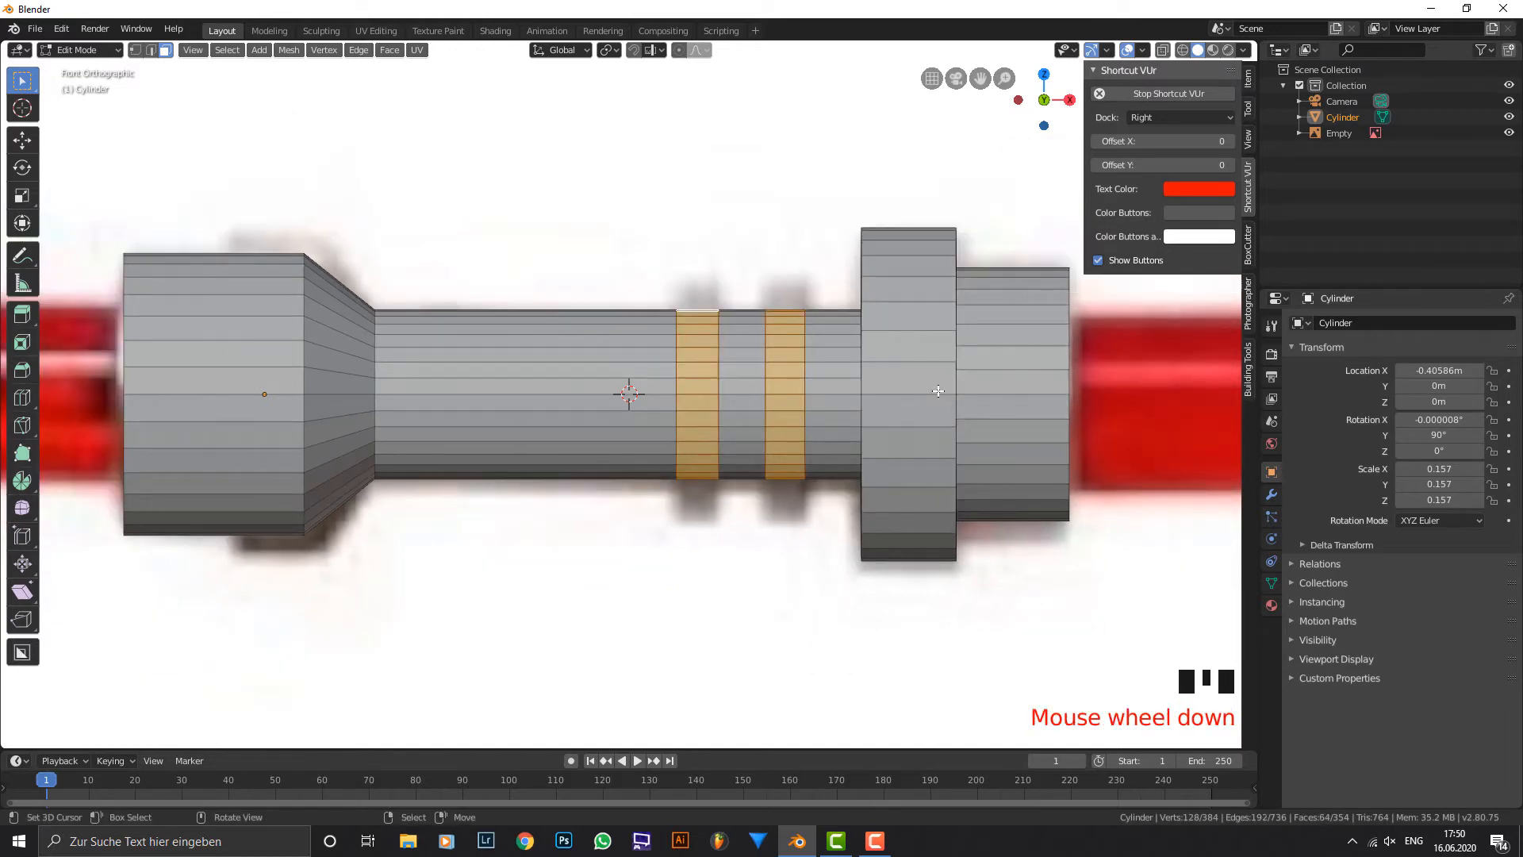
{"action": "key", "text": "alt+e"}
{"action": "left_click", "coordinate": [937, 390]}
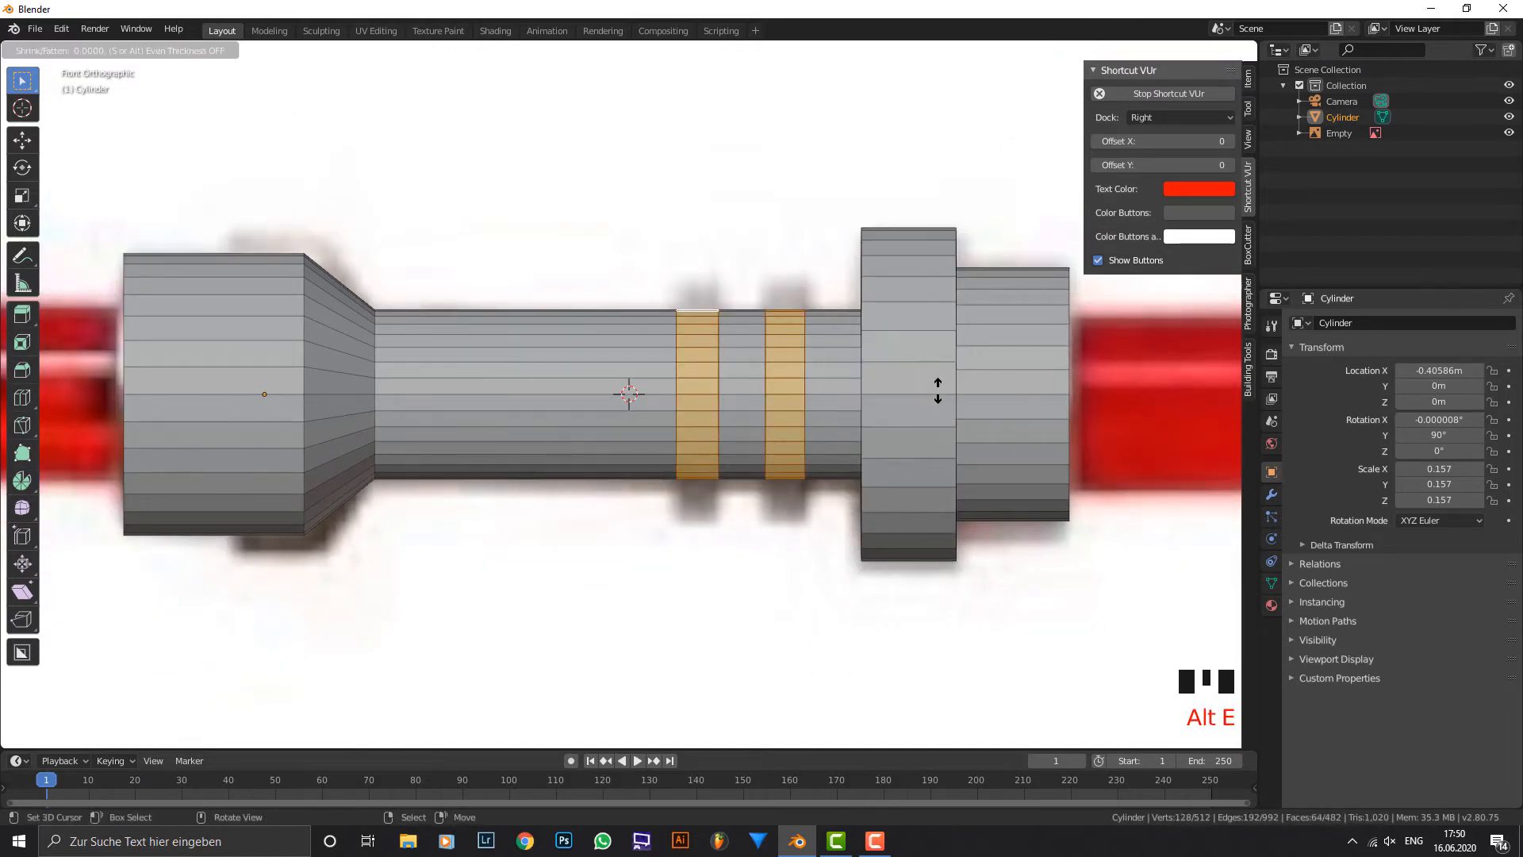
{"action": "left_click", "coordinate": [951, 457]}
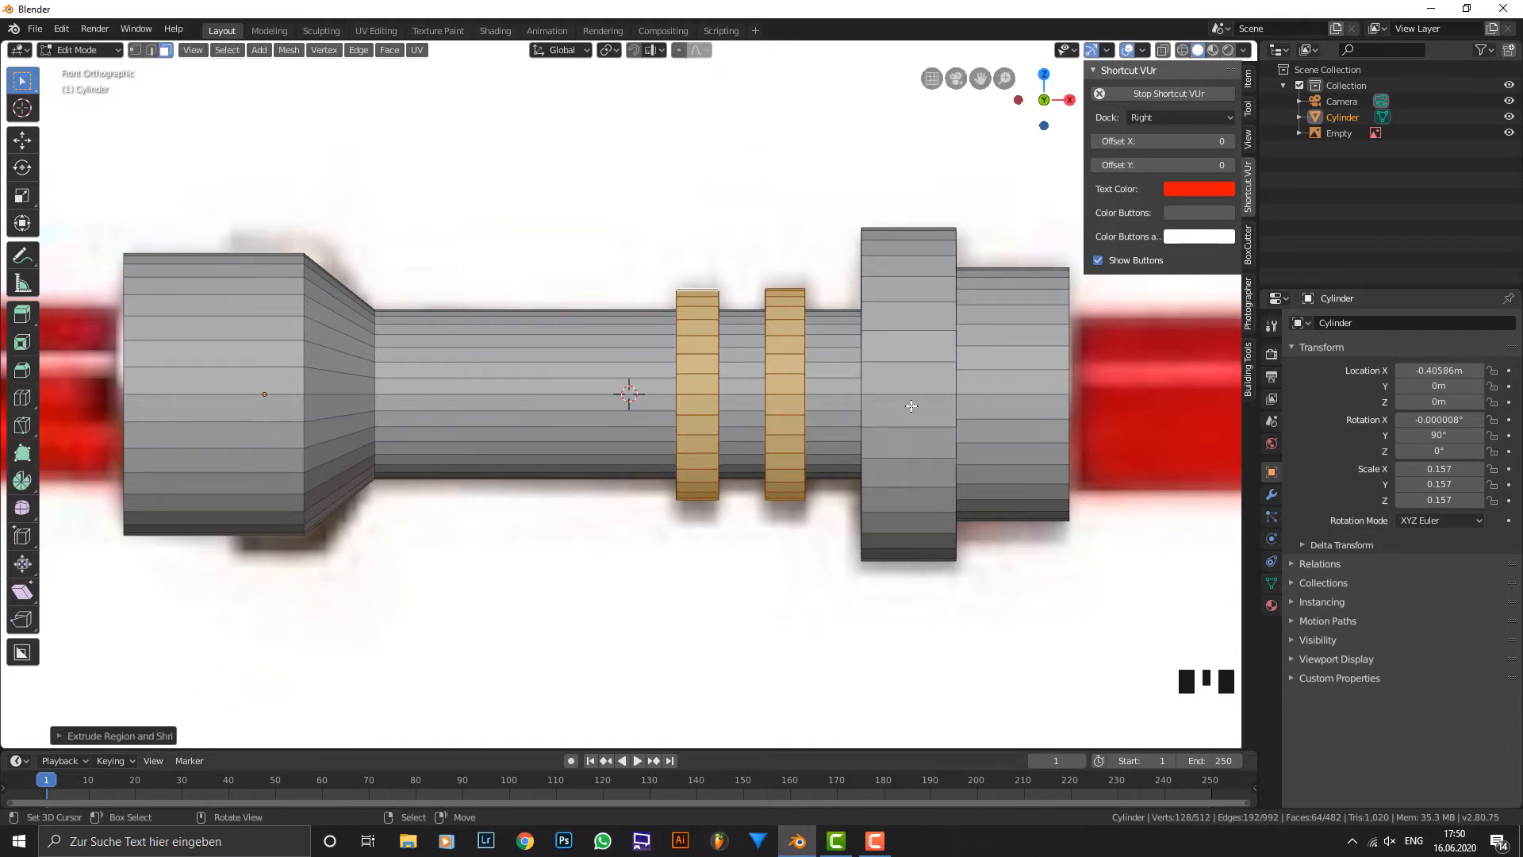
Delete the end-cap face of the hilt beside the flange, working in the right orthographic view.
{"action": "middle_click_drag", "start_coordinate": [498, 311], "coordinate": [649, 366], "text": "shift"}
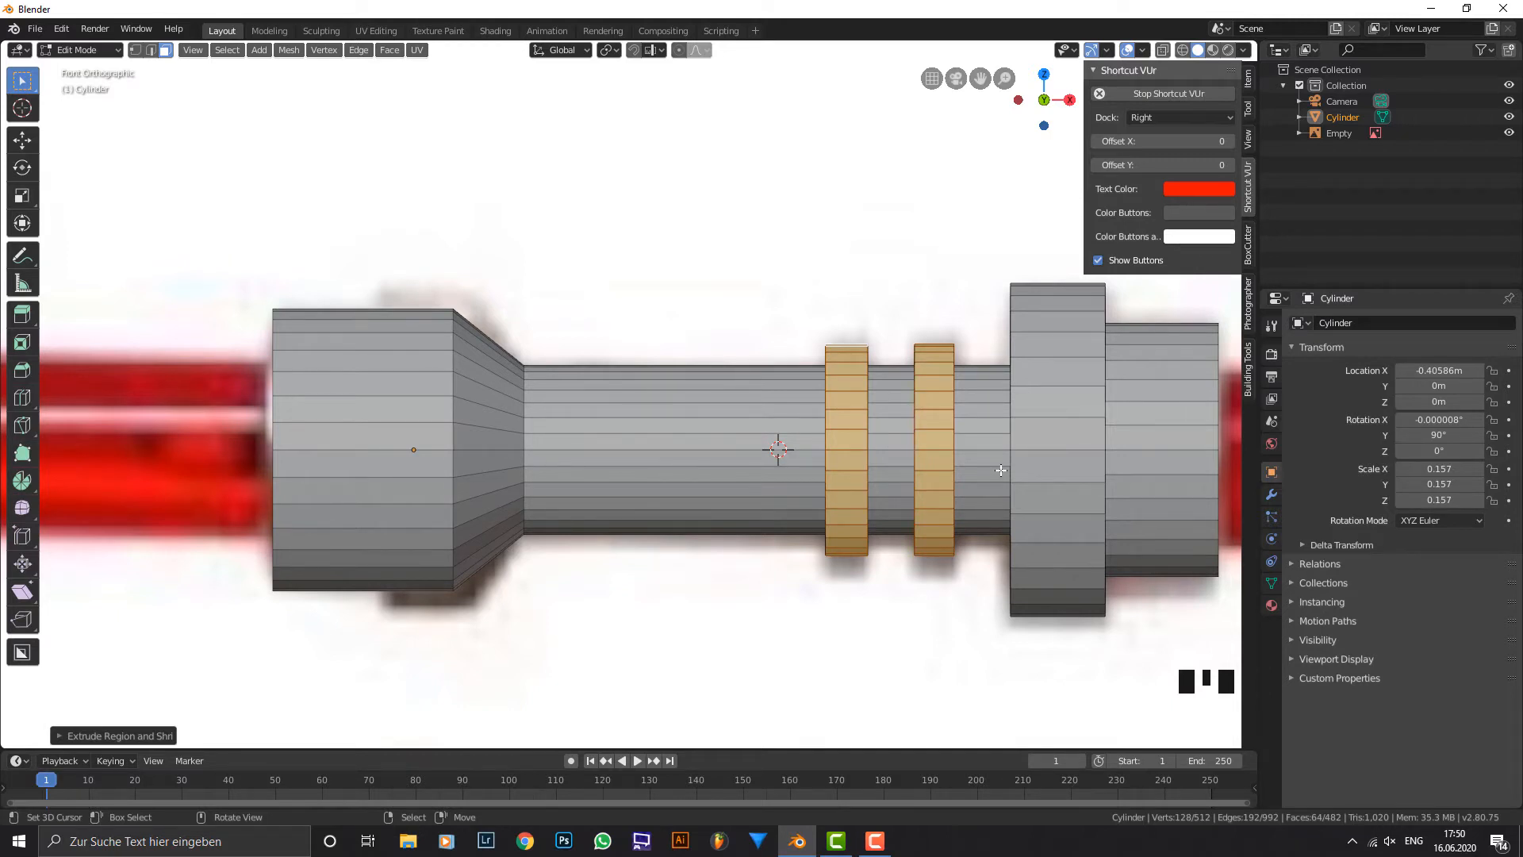
{"action": "key", "text": "KP_3"}
{"action": "right_click", "coordinate": [686, 457]}
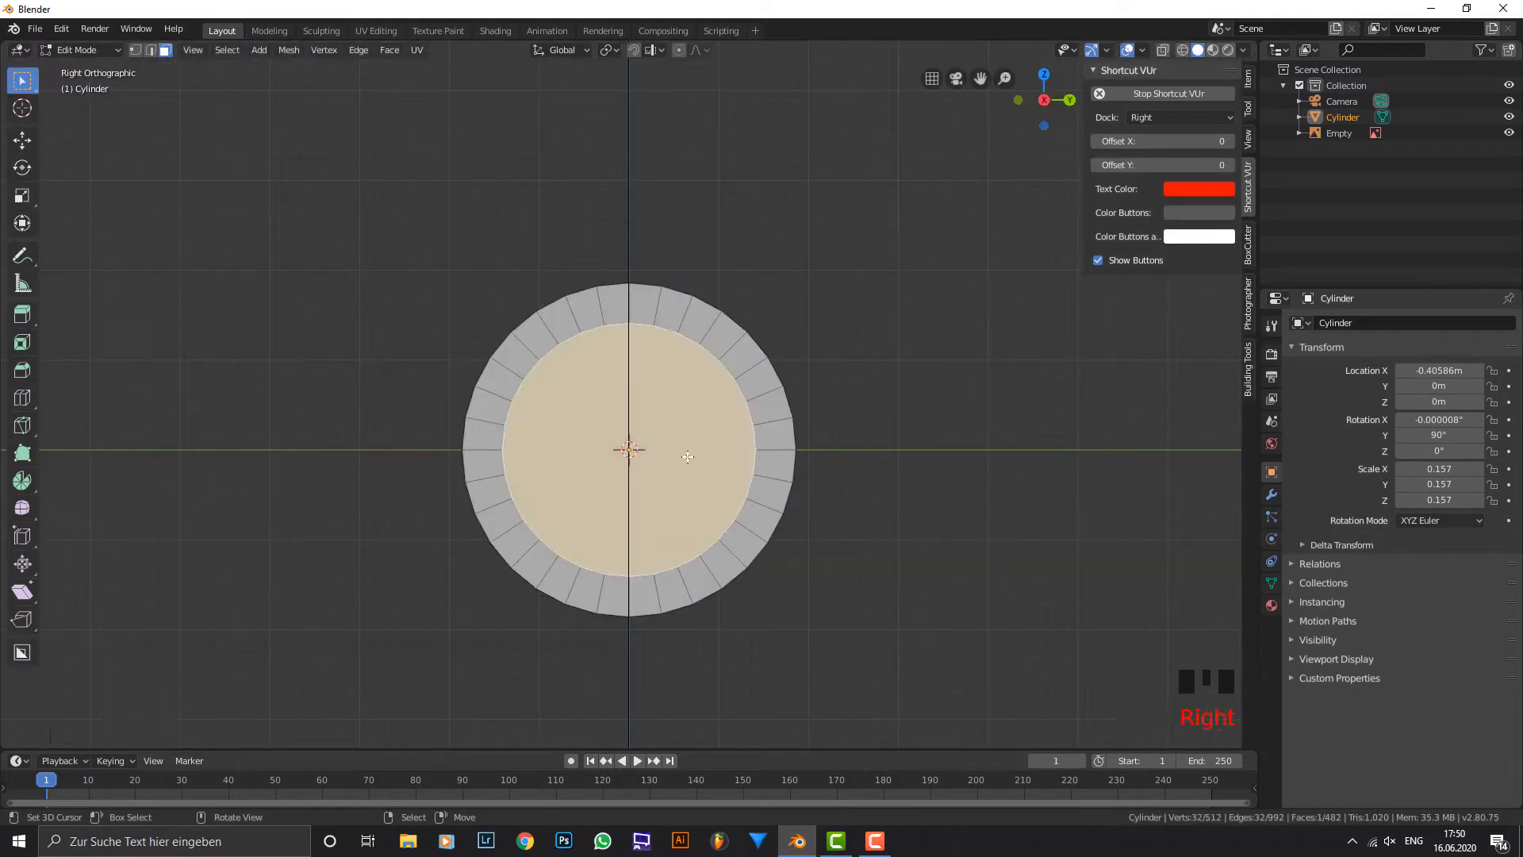
{"action": "key", "text": "x"}
{"action": "left_click", "coordinate": [687, 457]}
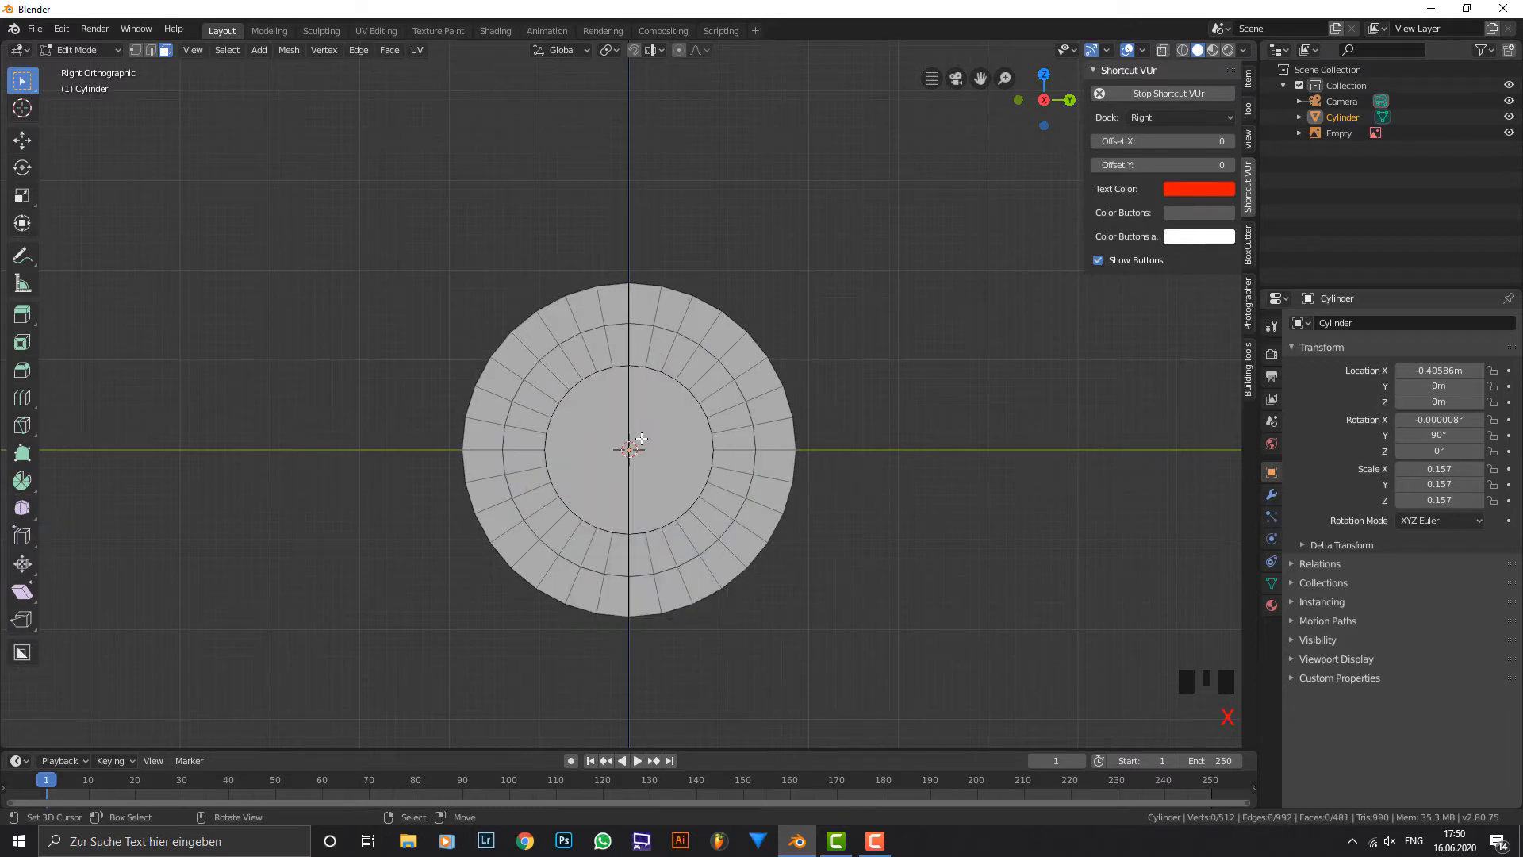
Delete the remaining end-cap face at the far end of the hilt so the tube is open through its centre.
{"action": "right_click", "coordinate": [641, 438]}
{"action": "key", "text": "x"}
{"action": "left_click", "coordinate": [641, 438]}
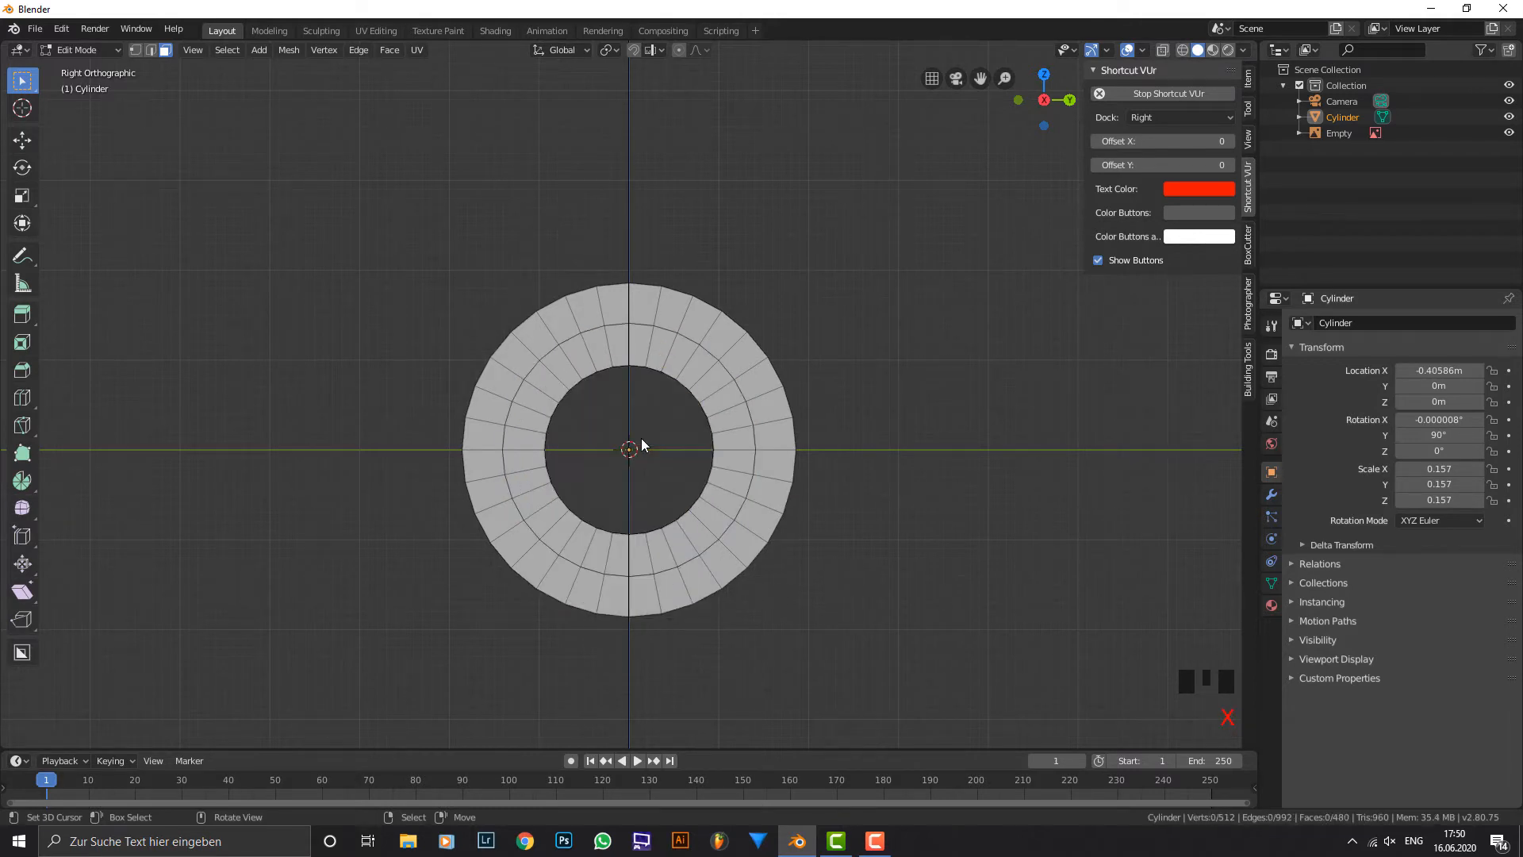
In wireframe shading, box-select three quarters of the hilt's vertices and delete them, keeping only the upper quarter on the negative Y side.
{"action": "left_click", "coordinate": [1182, 48]}
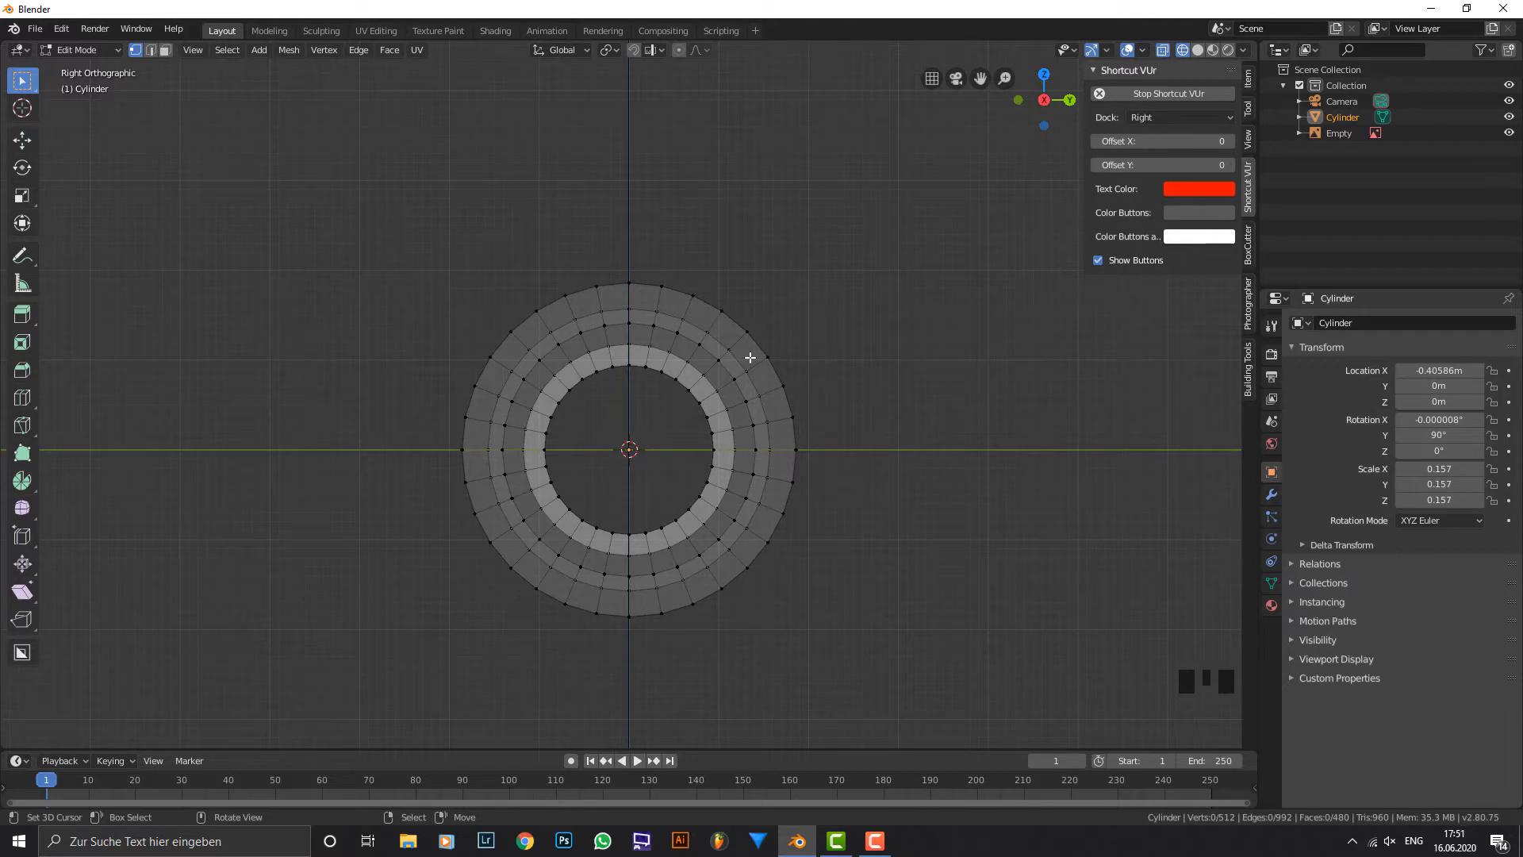
{"action": "key", "text": "b"}
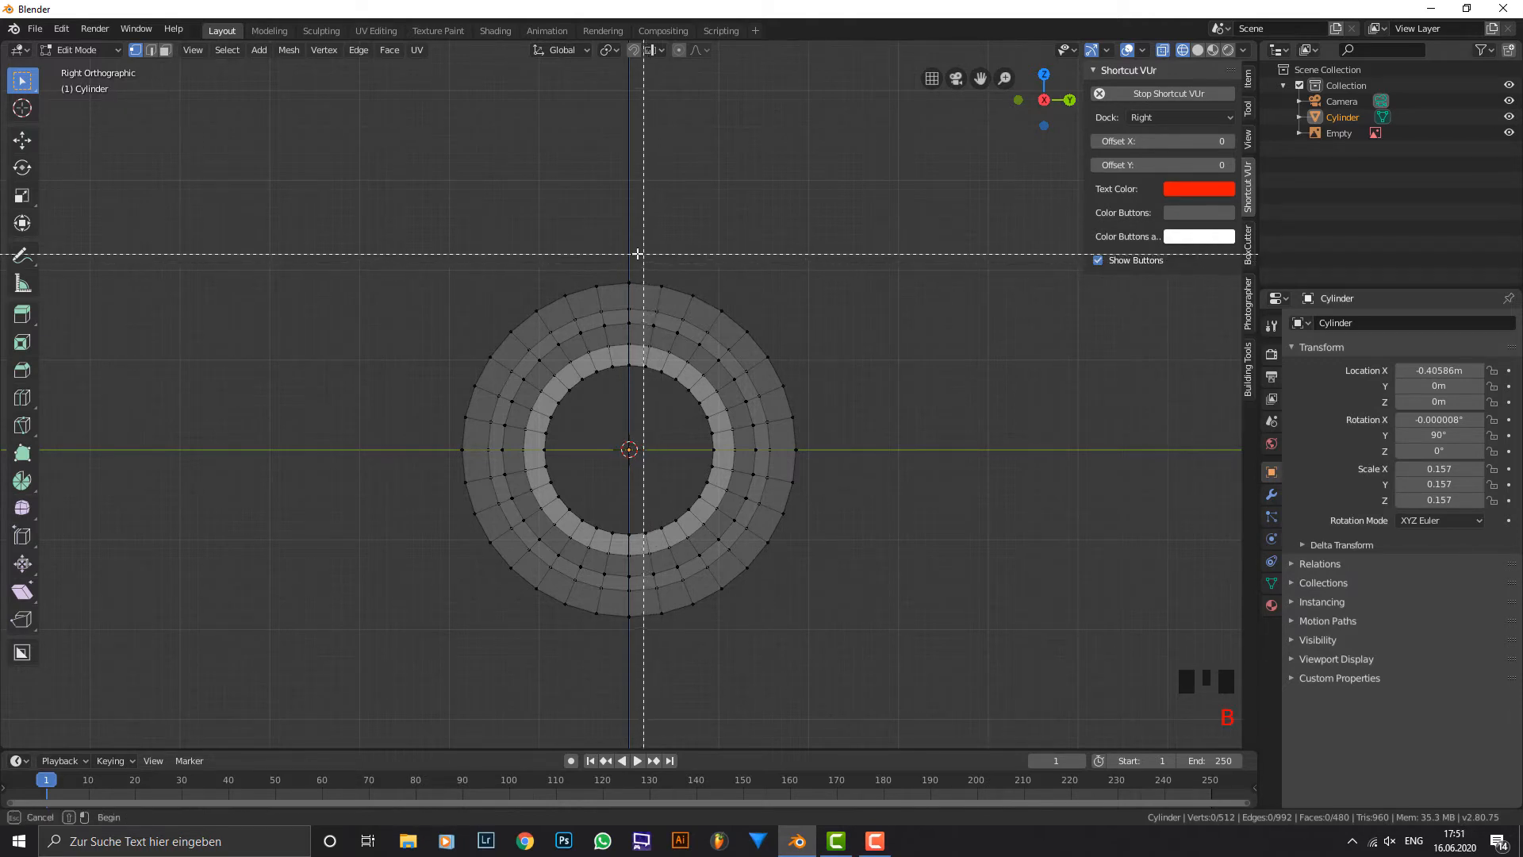
{"action": "left_click_drag", "start_coordinate": [634, 253], "coordinate": [855, 672]}
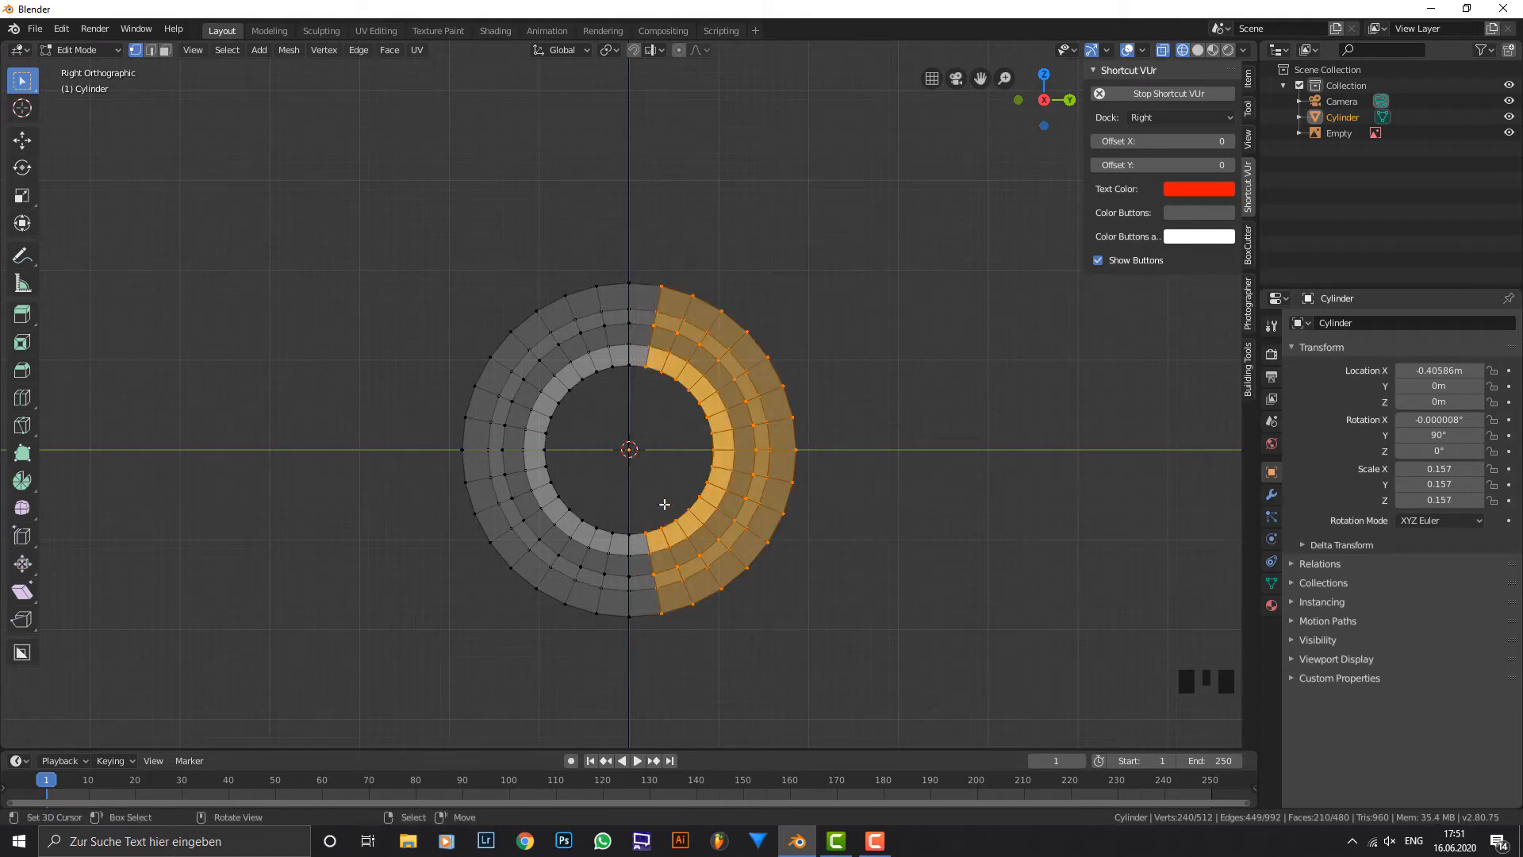
{"action": "key", "text": "b"}
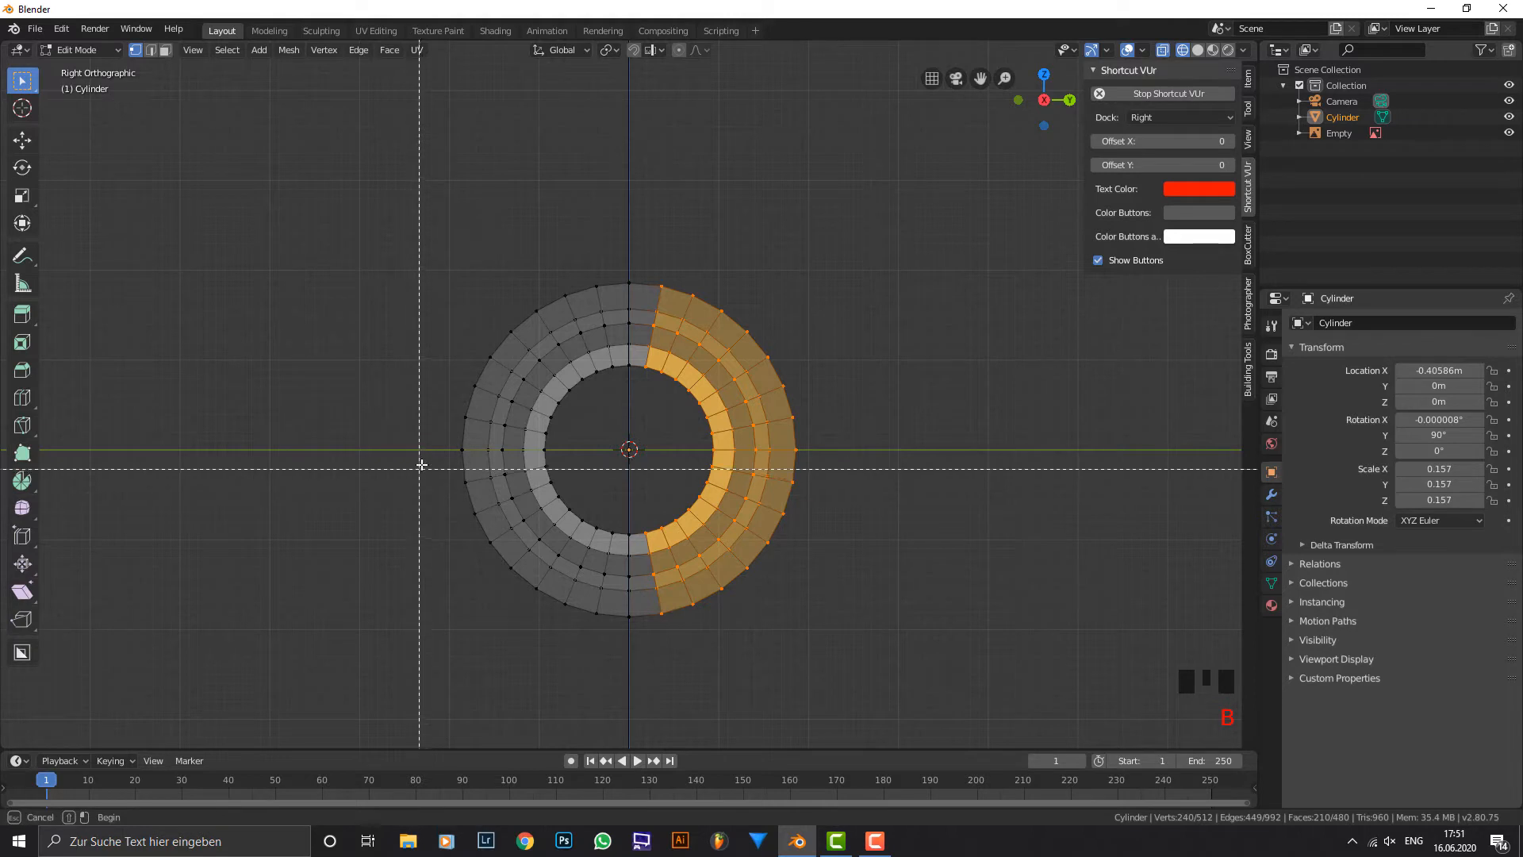
{"action": "left_click_drag", "start_coordinate": [429, 458], "coordinate": [909, 683]}
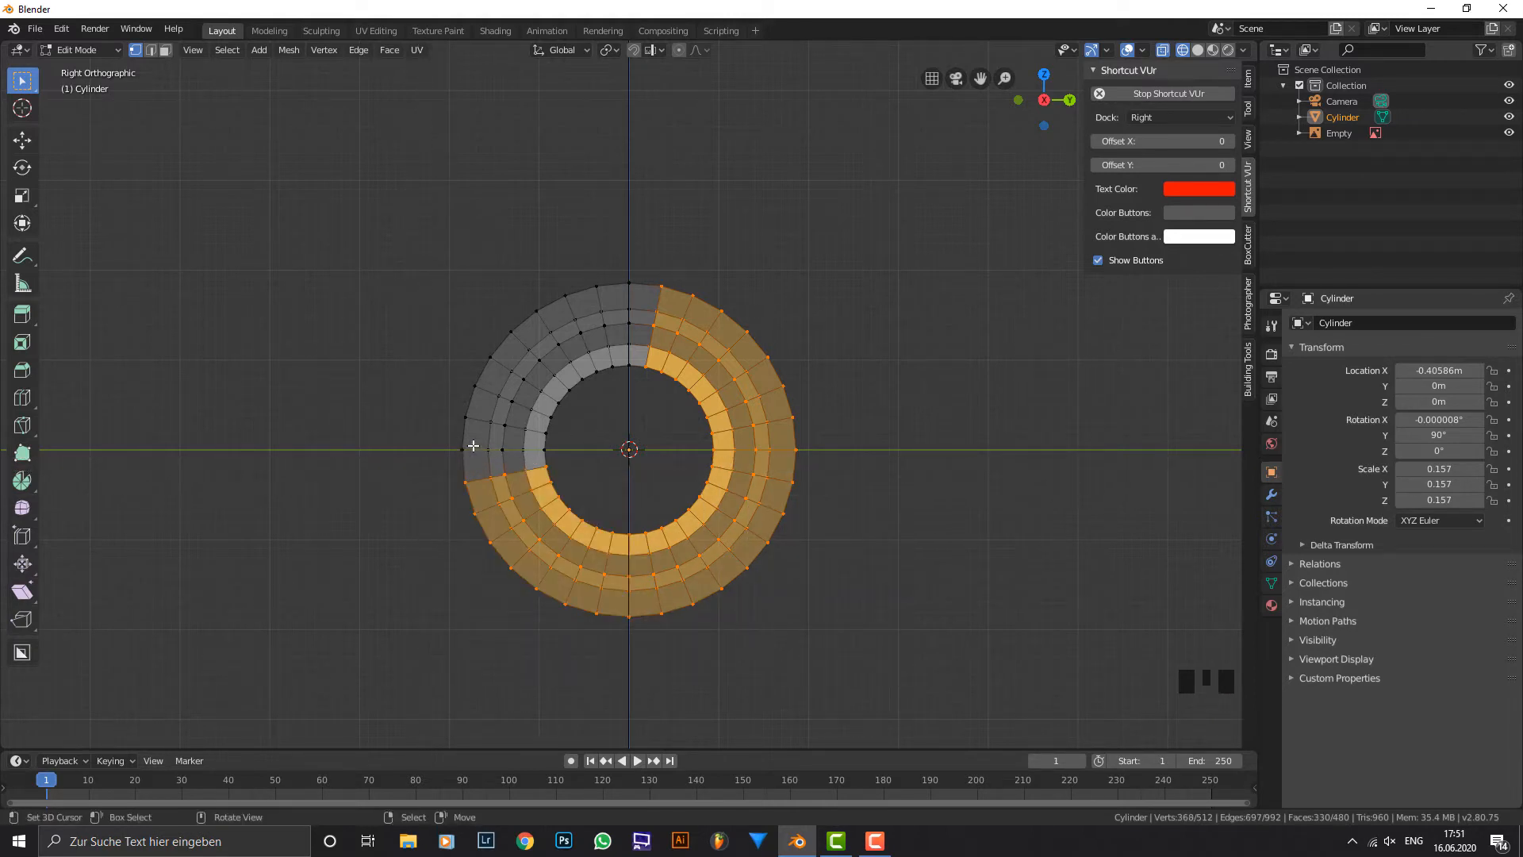
{"action": "key", "text": "x"}
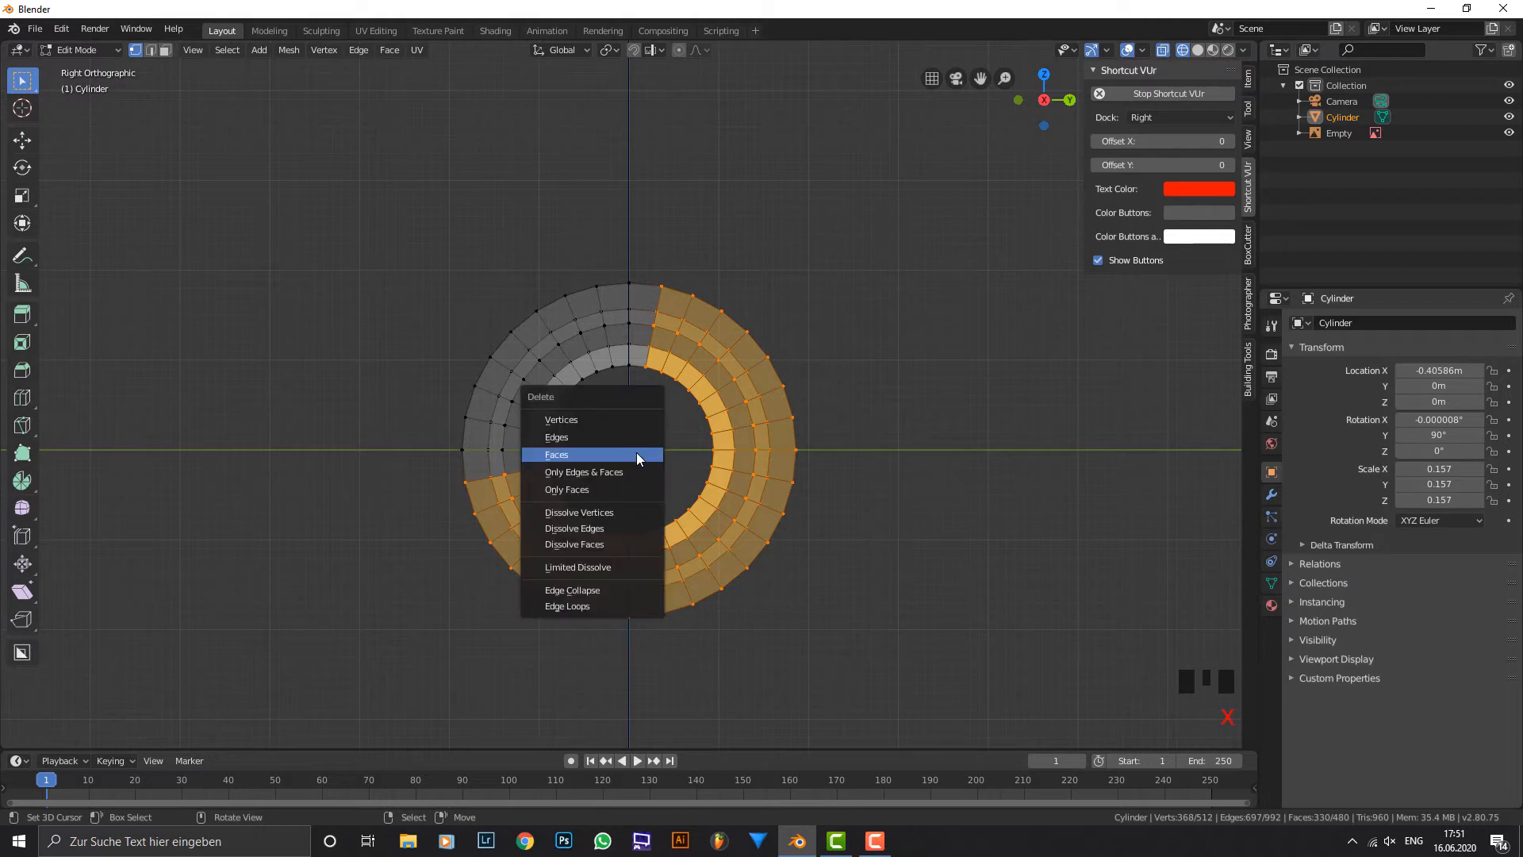
{"action": "left_click", "coordinate": [622, 420]}
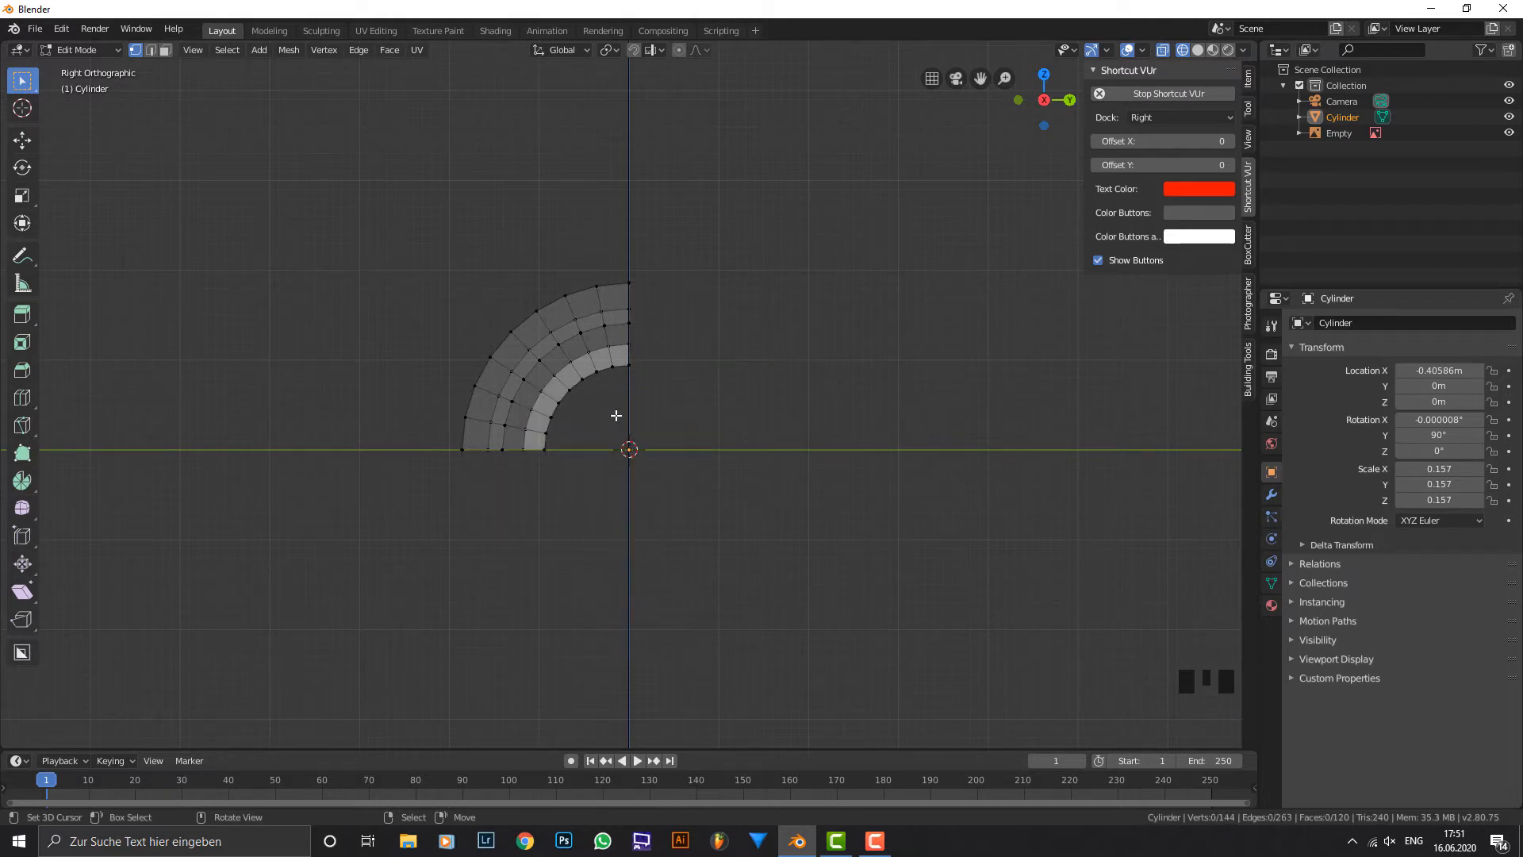
In front orthographic view, add a loop cut around the wide end section where the raised fin starts in the reference.
{"action": "key", "text": "KP_1"}
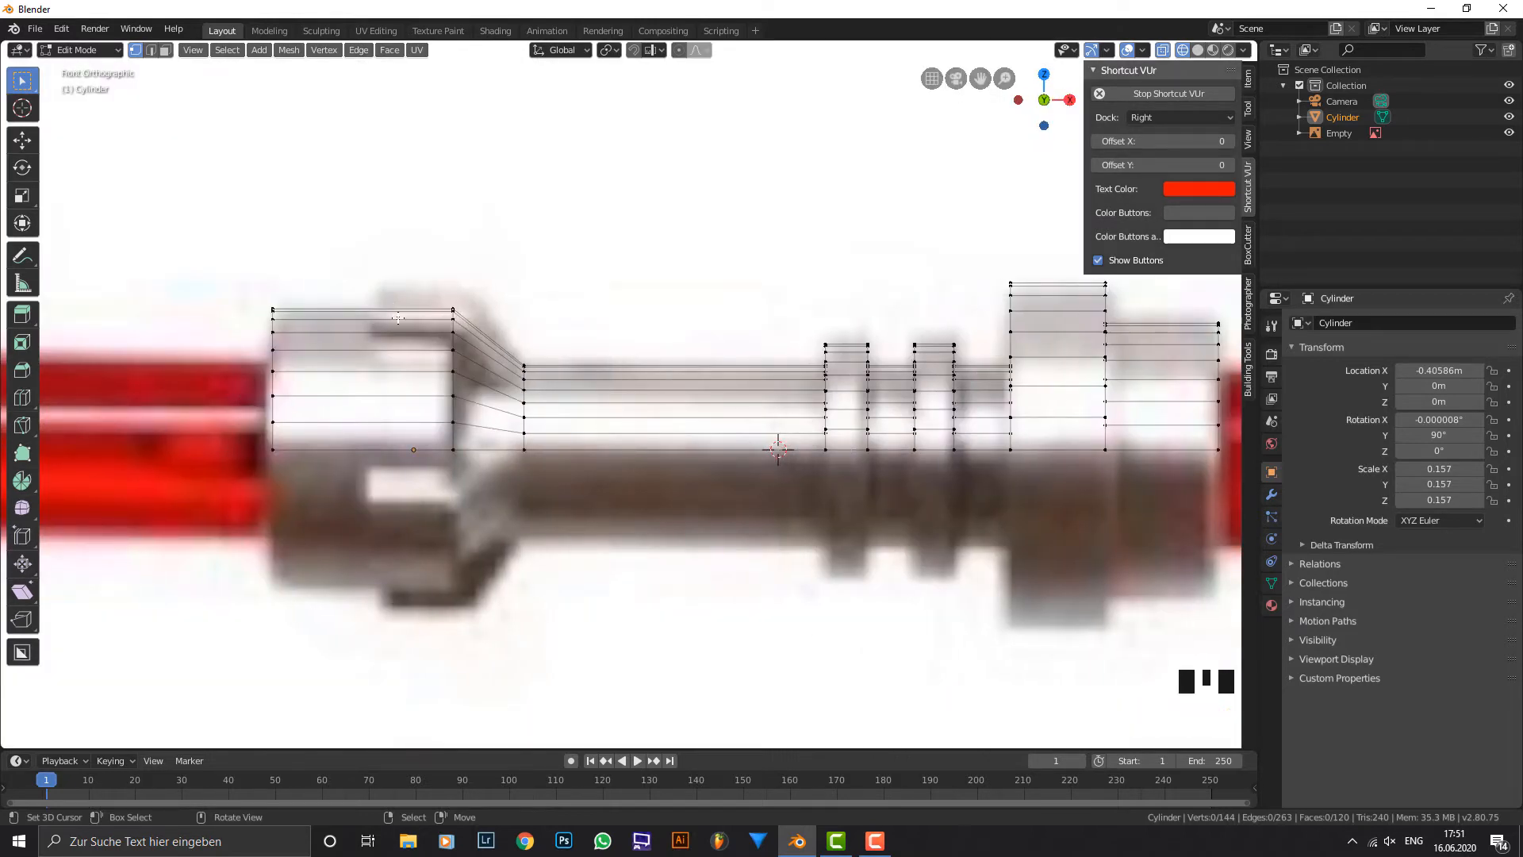
{"action": "key", "text": "ctrl+r"}
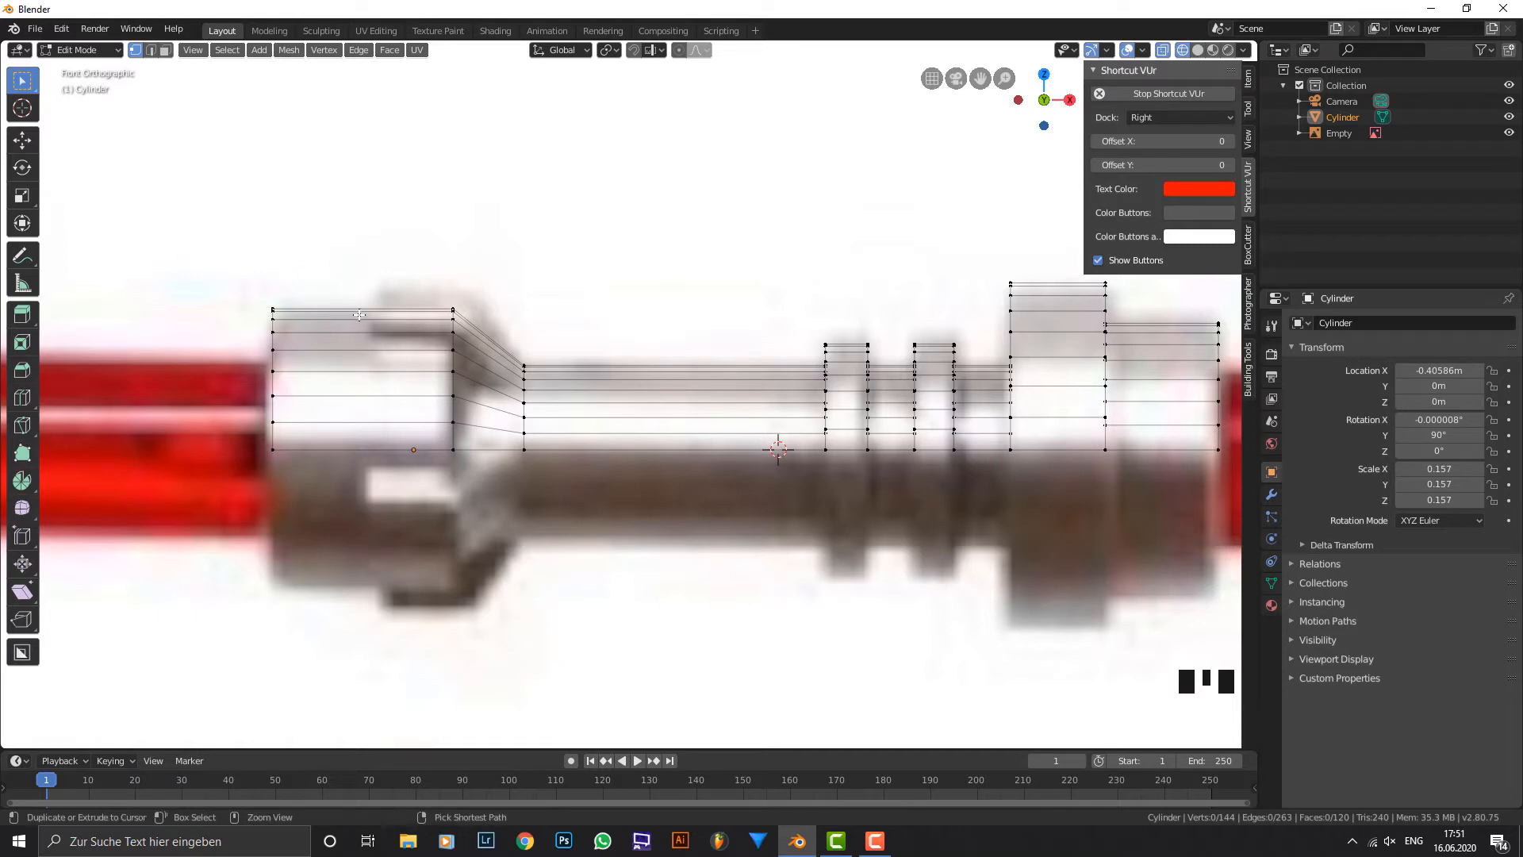
{"action": "left_click", "coordinate": [359, 315]}
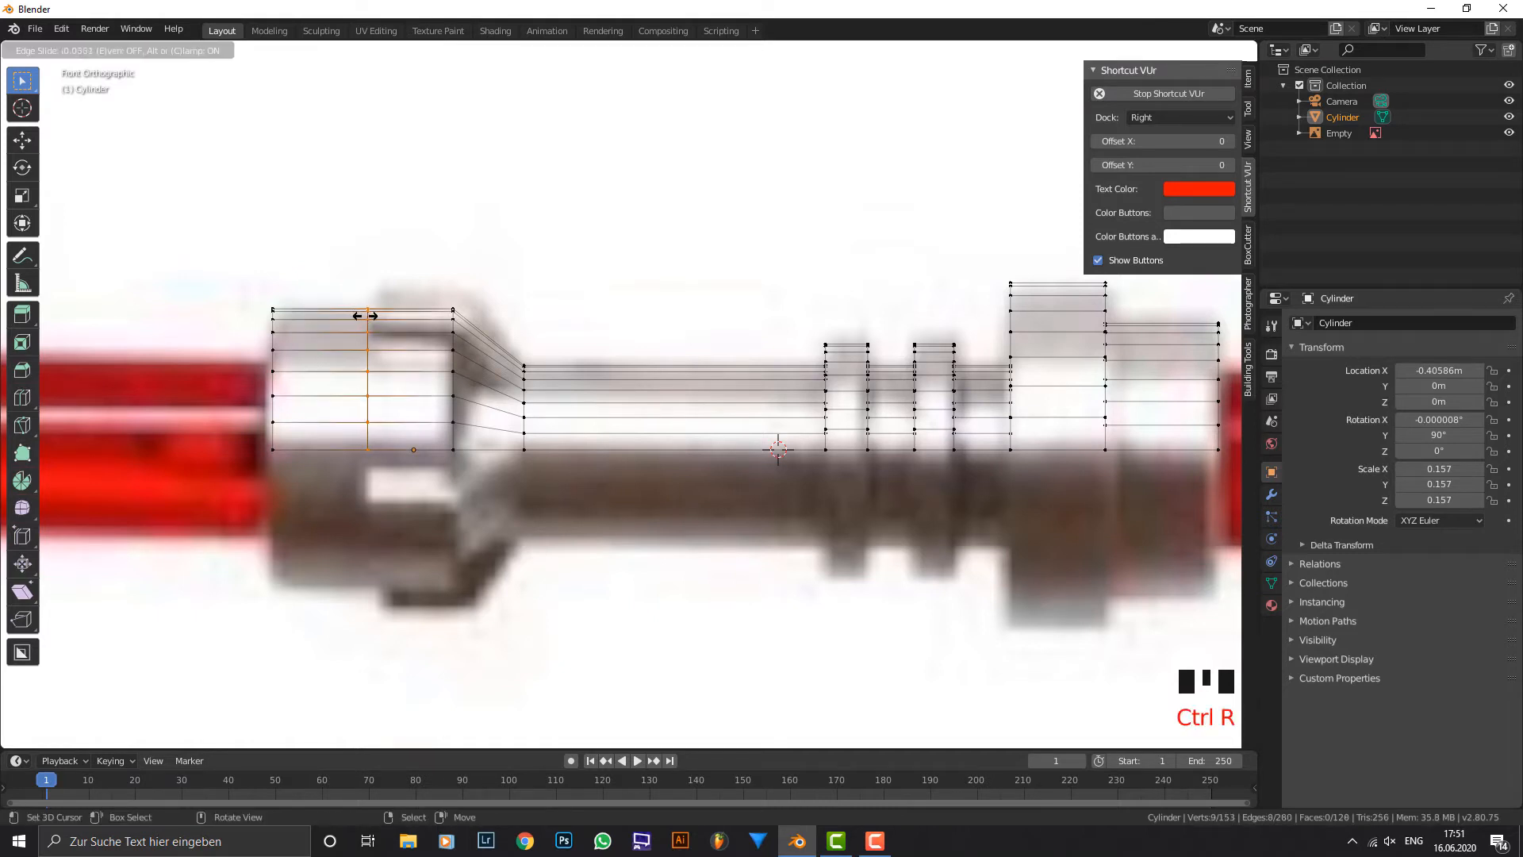
{"action": "left_click", "coordinate": [367, 318]}
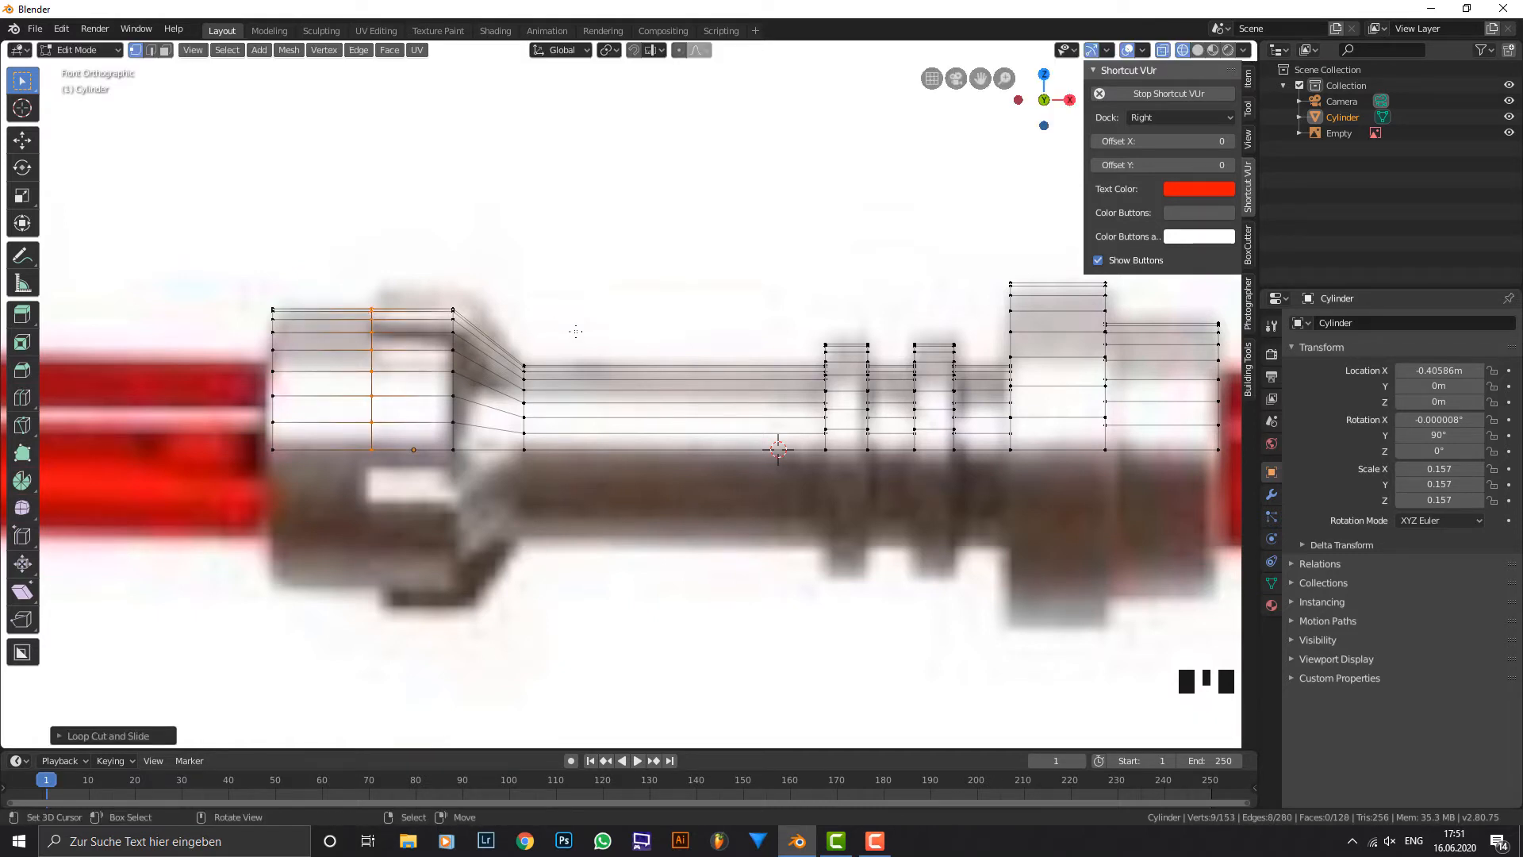
Select the matching face strip on the end section and the adjoining taper, and extrude both faces along their normals as a raised fin.
{"action": "left_click", "coordinate": [165, 50]}
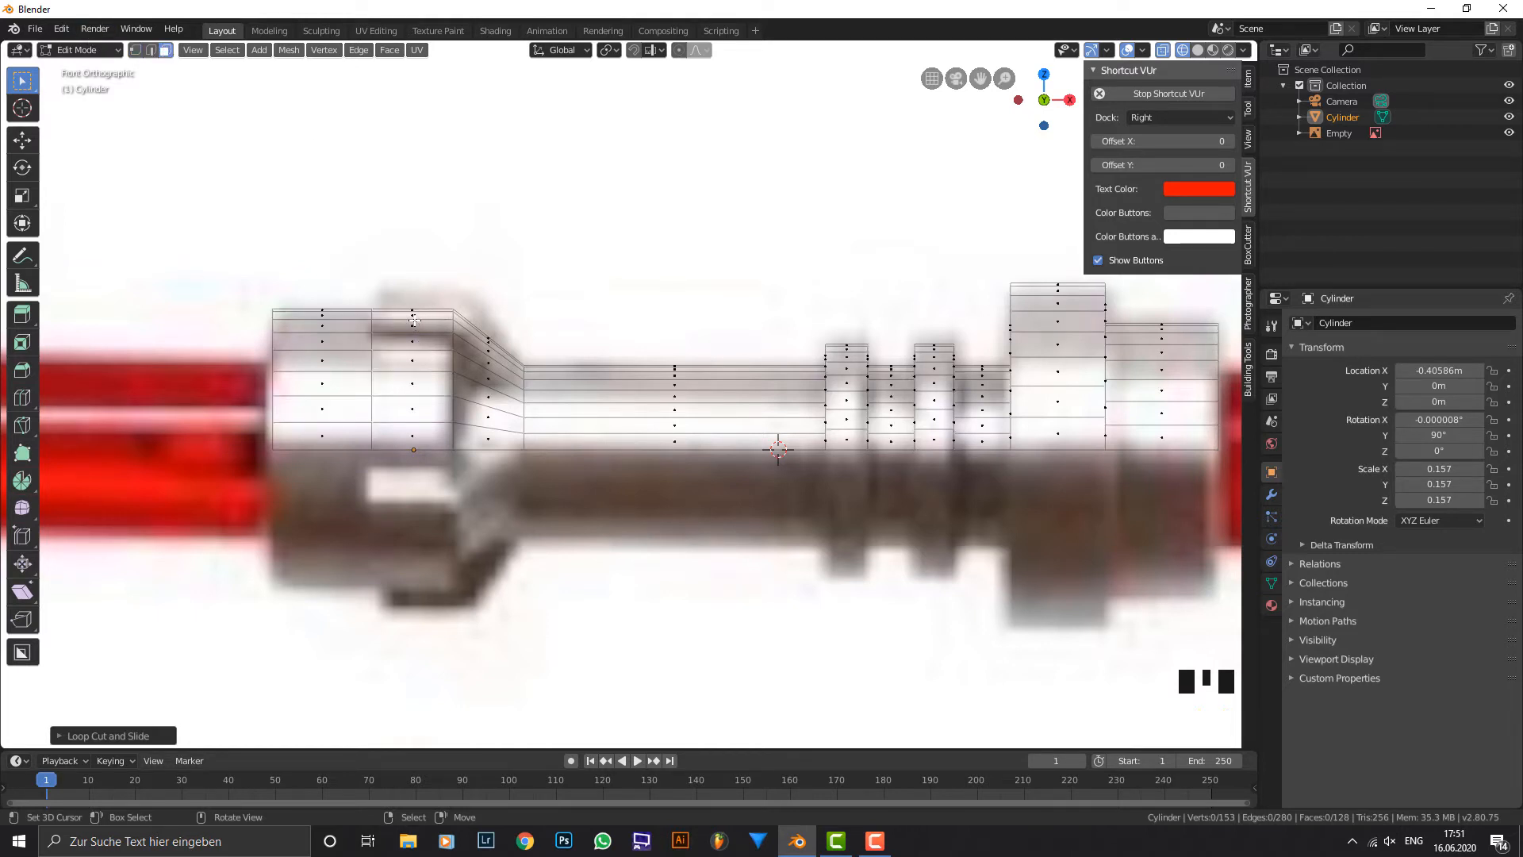
{"action": "right_click_drag", "start_coordinate": [413, 324], "coordinate": [421, 332]}
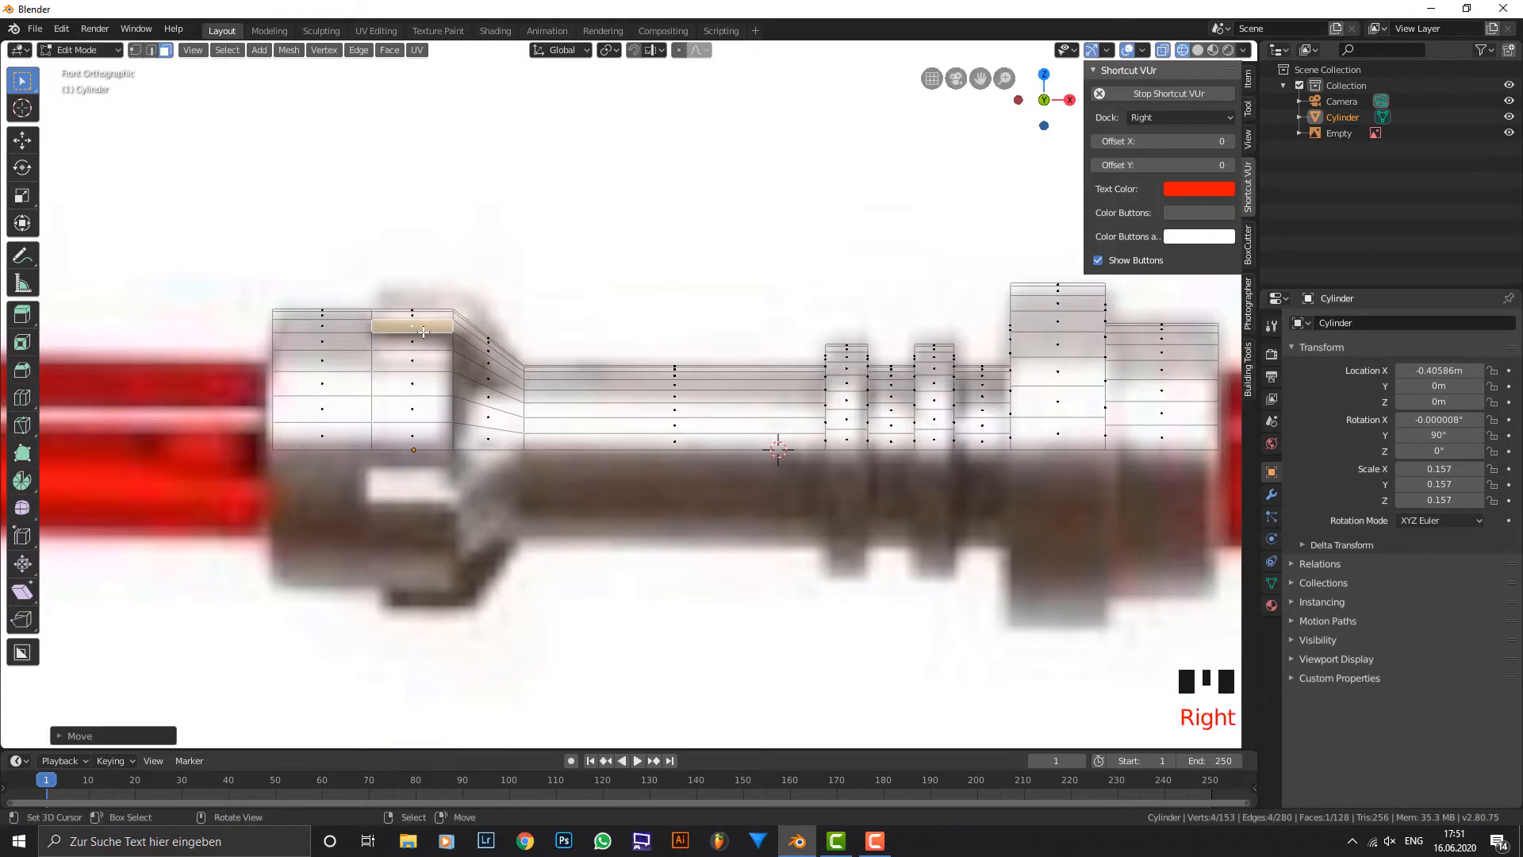
{"action": "right_click", "coordinate": [468, 339], "text": "shift"}
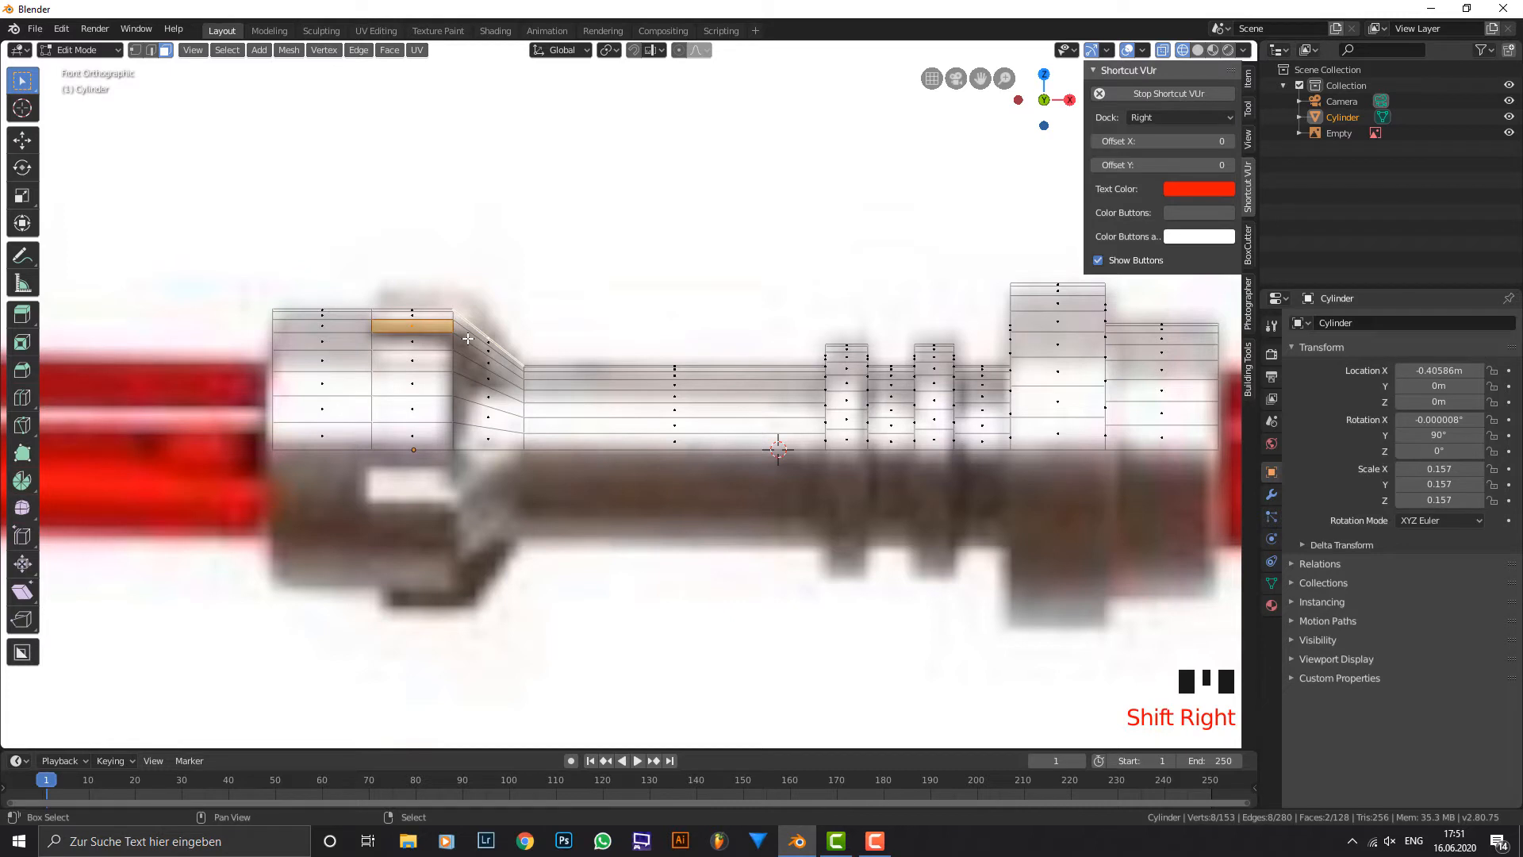
{"action": "right_click", "coordinate": [467, 339], "text": "shift"}
{"action": "left_click", "coordinate": [1198, 49]}
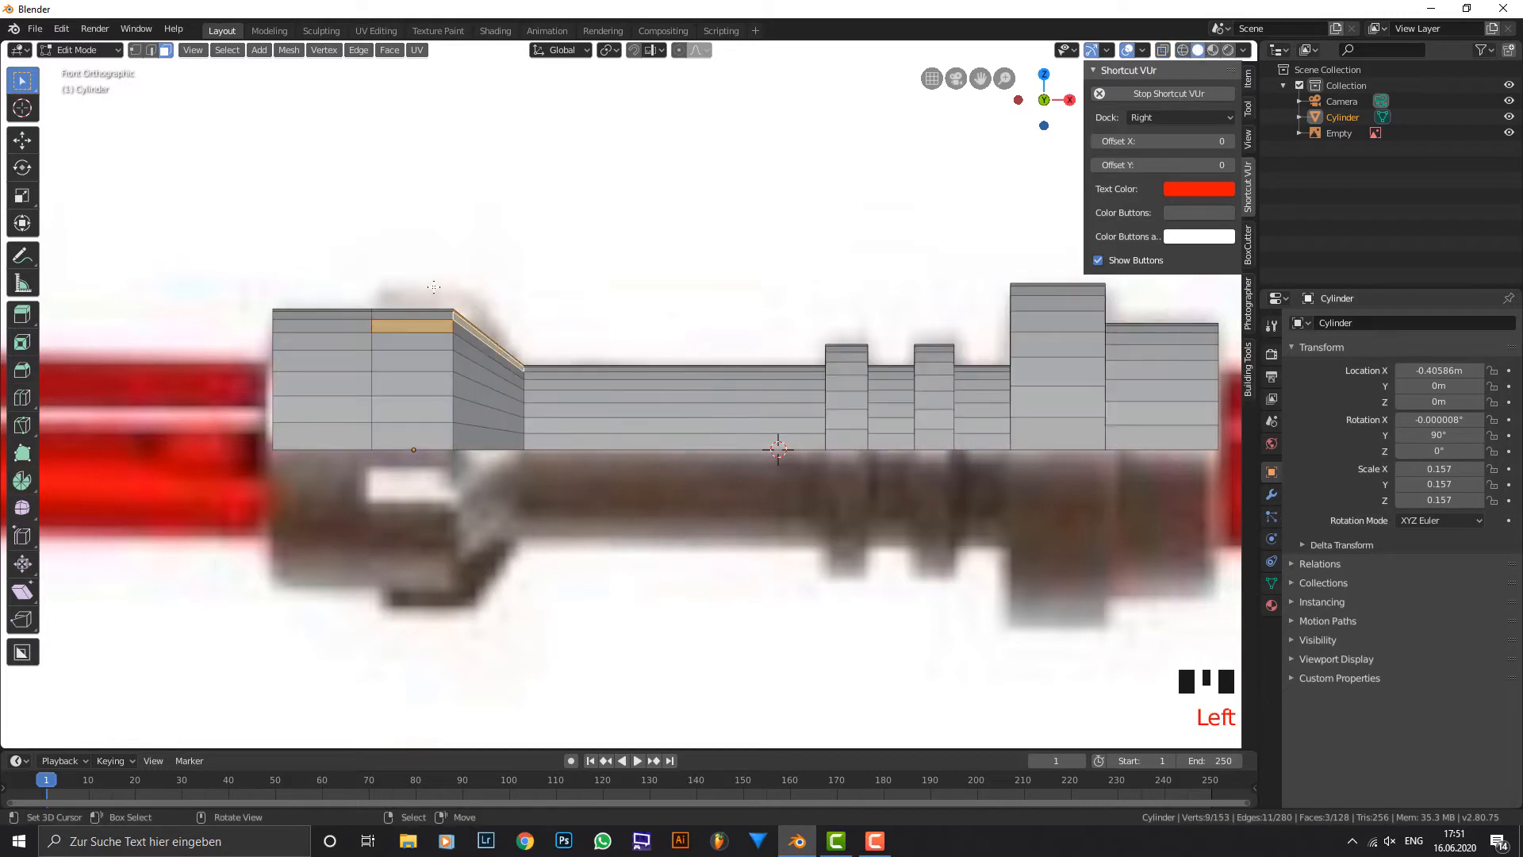
{"action": "right_click", "coordinate": [438, 332]}
{"action": "right_click", "coordinate": [492, 349], "text": "shift"}
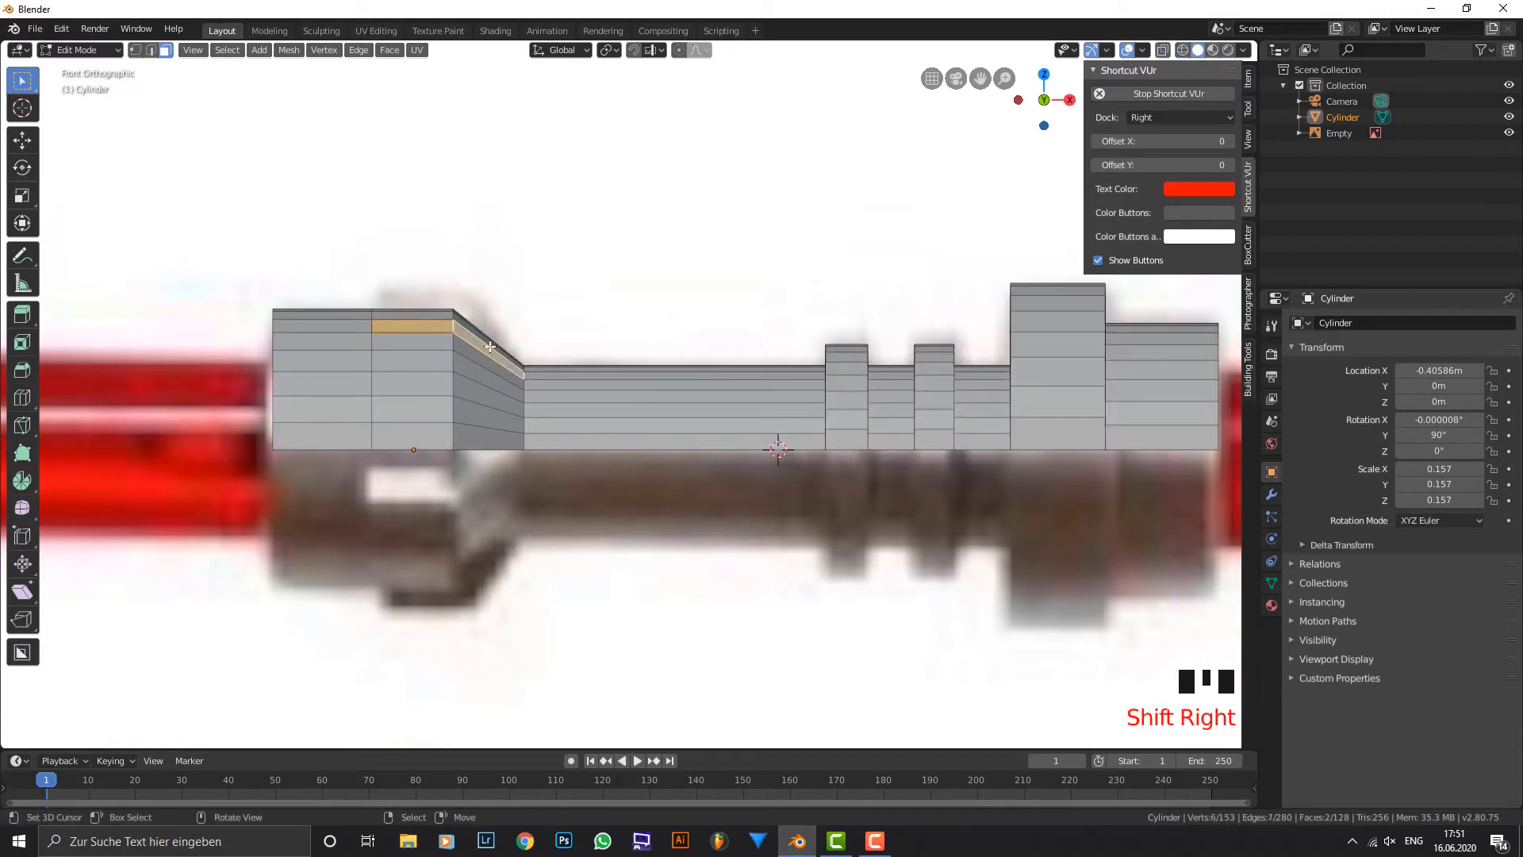
{"action": "key", "text": "alt+e"}
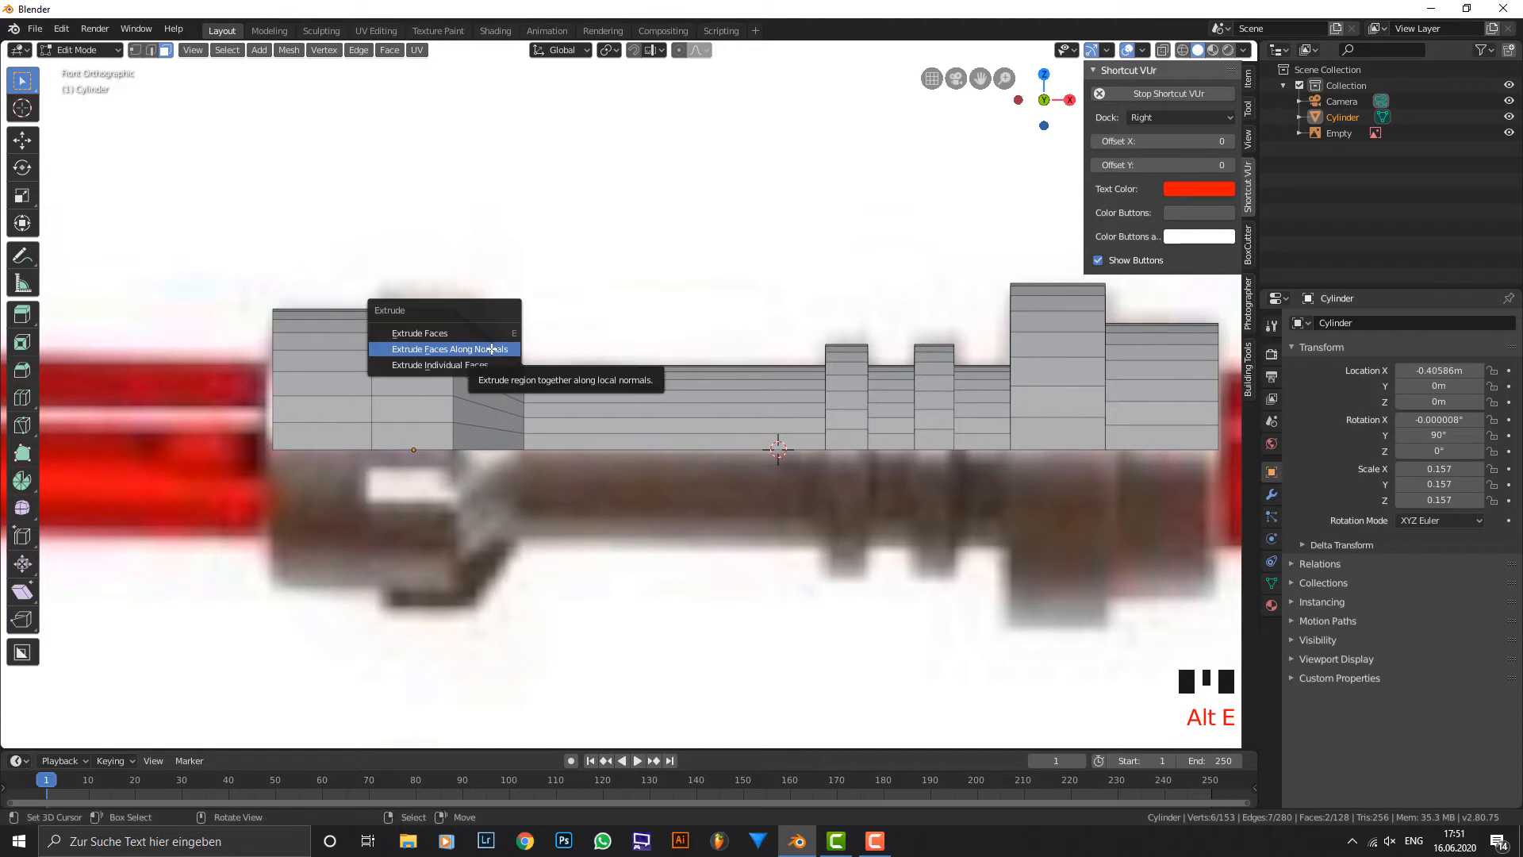
{"action": "left_click", "coordinate": [492, 349]}
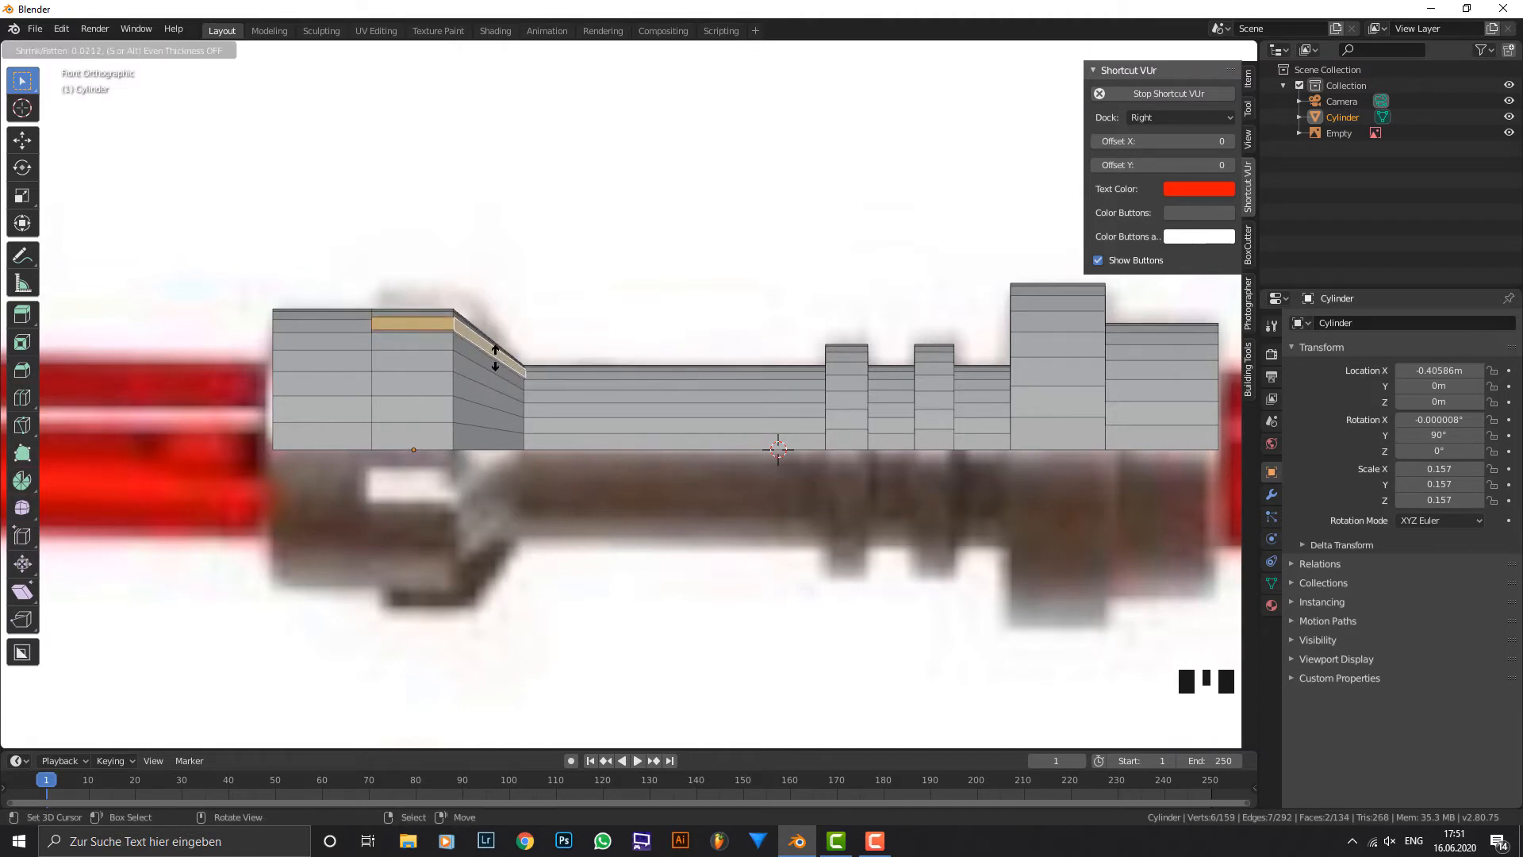
{"action": "left_click", "coordinate": [505, 409]}
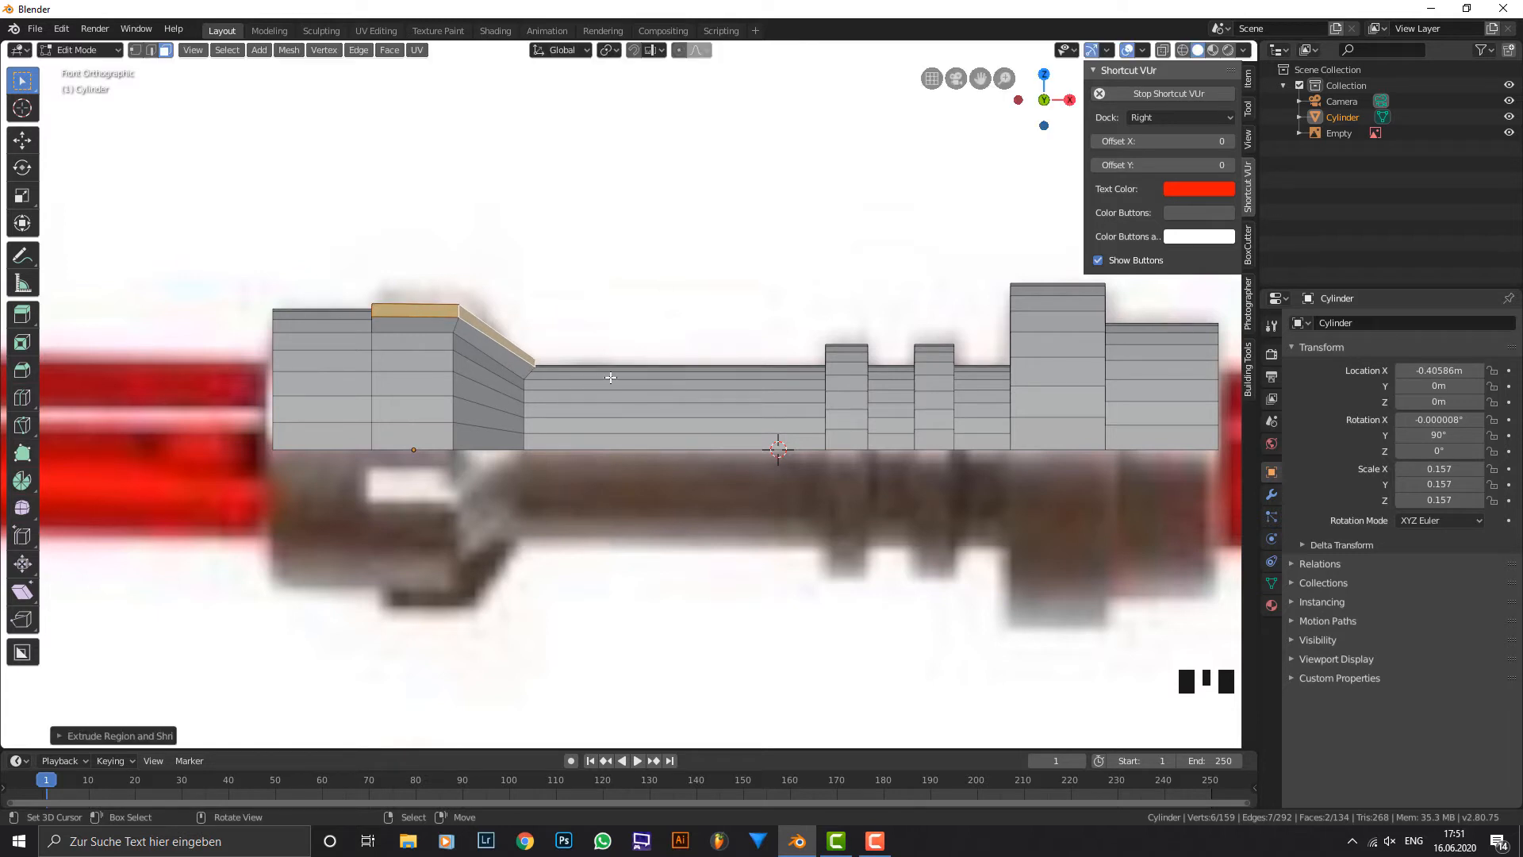
Delete the small end face of the raised fin where it meets the narrow grip.
{"action": "middle_click_drag", "start_coordinate": [609, 378], "coordinate": [541, 362]}
{"action": "scroll", "coordinate": [542, 362], "scroll_direction": "up", "scroll_amount": 1}
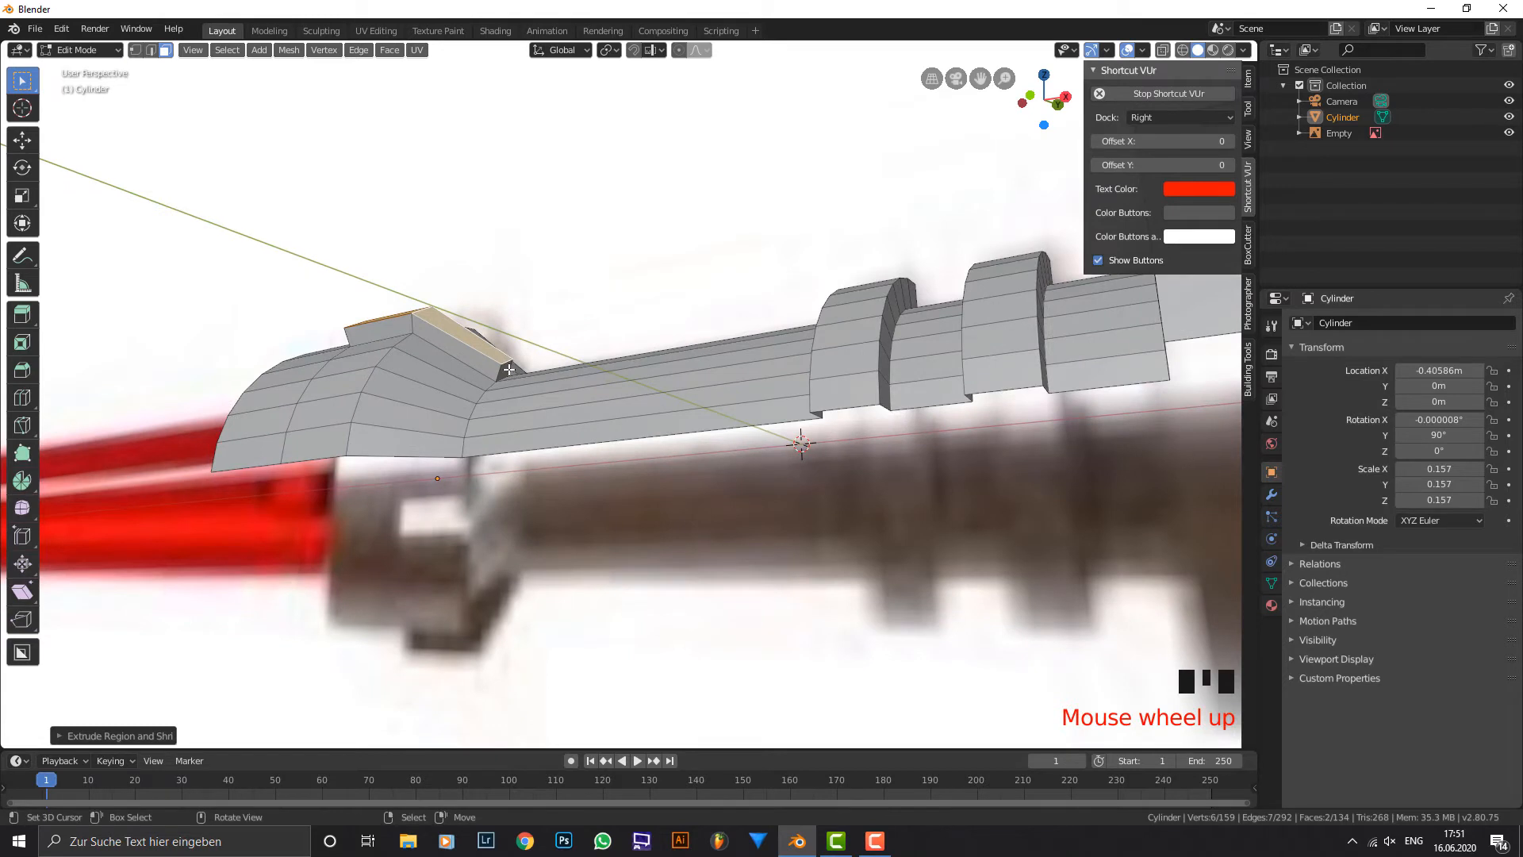
{"action": "right_click", "coordinate": [506, 370]}
{"action": "key", "text": "x"}
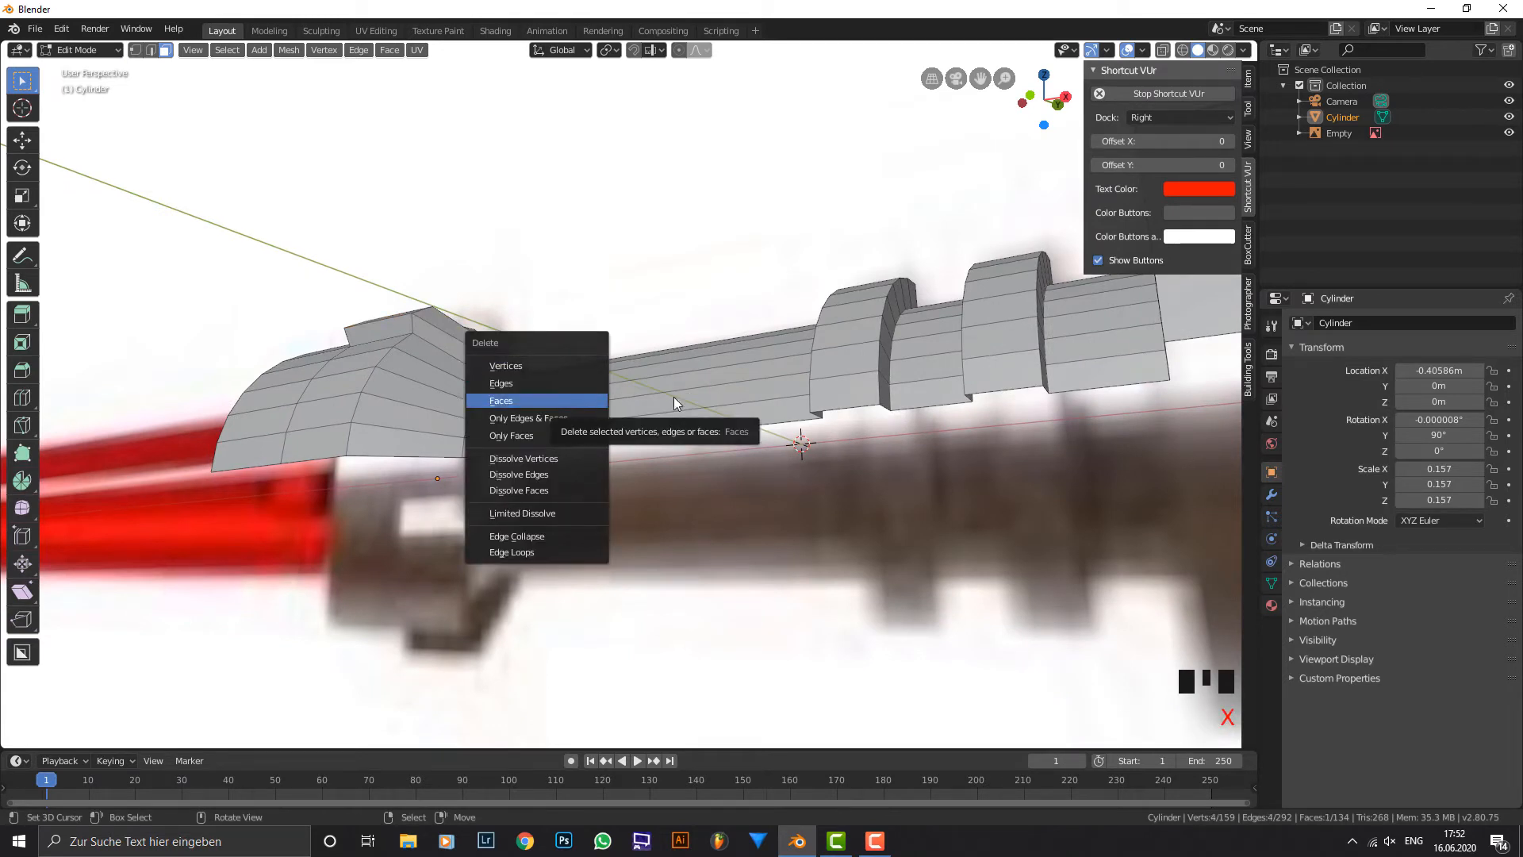
{"action": "key", "text": "x"}
{"action": "left_click", "coordinate": [548, 430]}
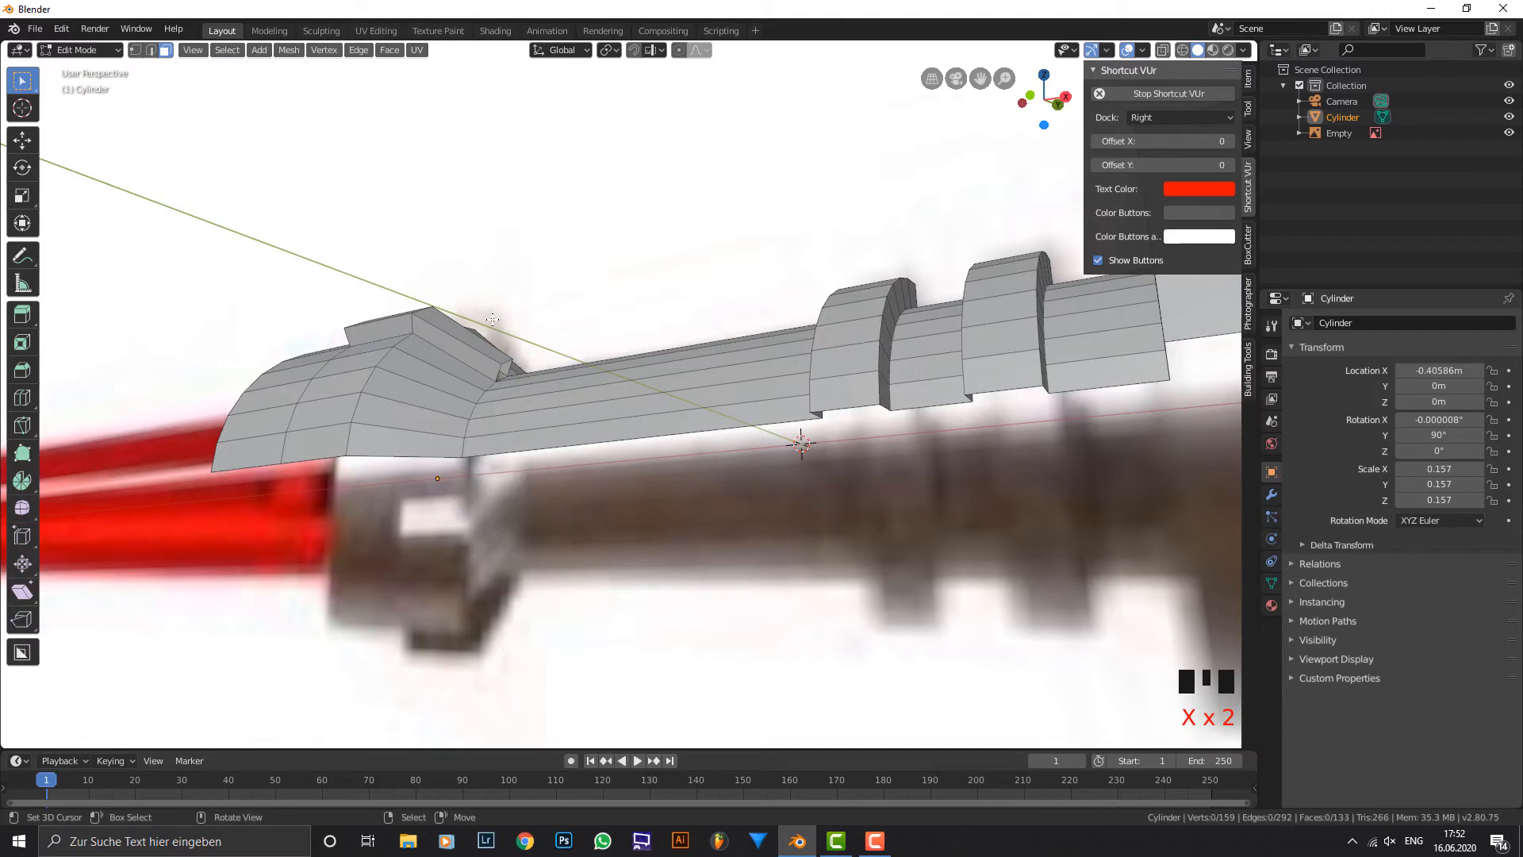
Add a loop cut around the narrow grip and slide it close to the base of the taper.
{"action": "middle_click_drag", "start_coordinate": [547, 431], "coordinate": [482, 348]}
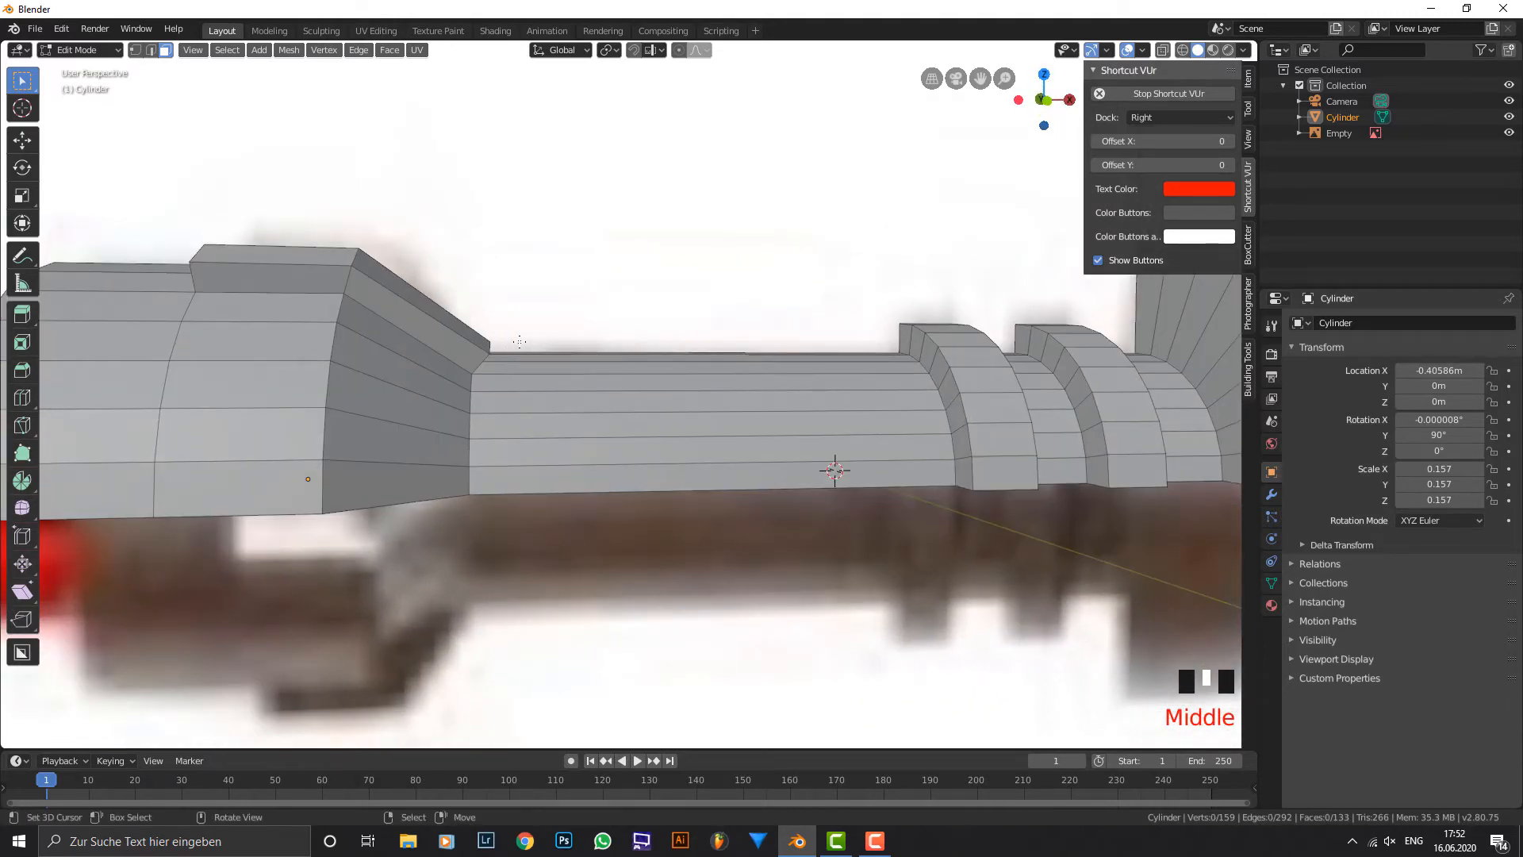
{"action": "key", "text": "ctrl+r"}
{"action": "left_click", "coordinate": [666, 379]}
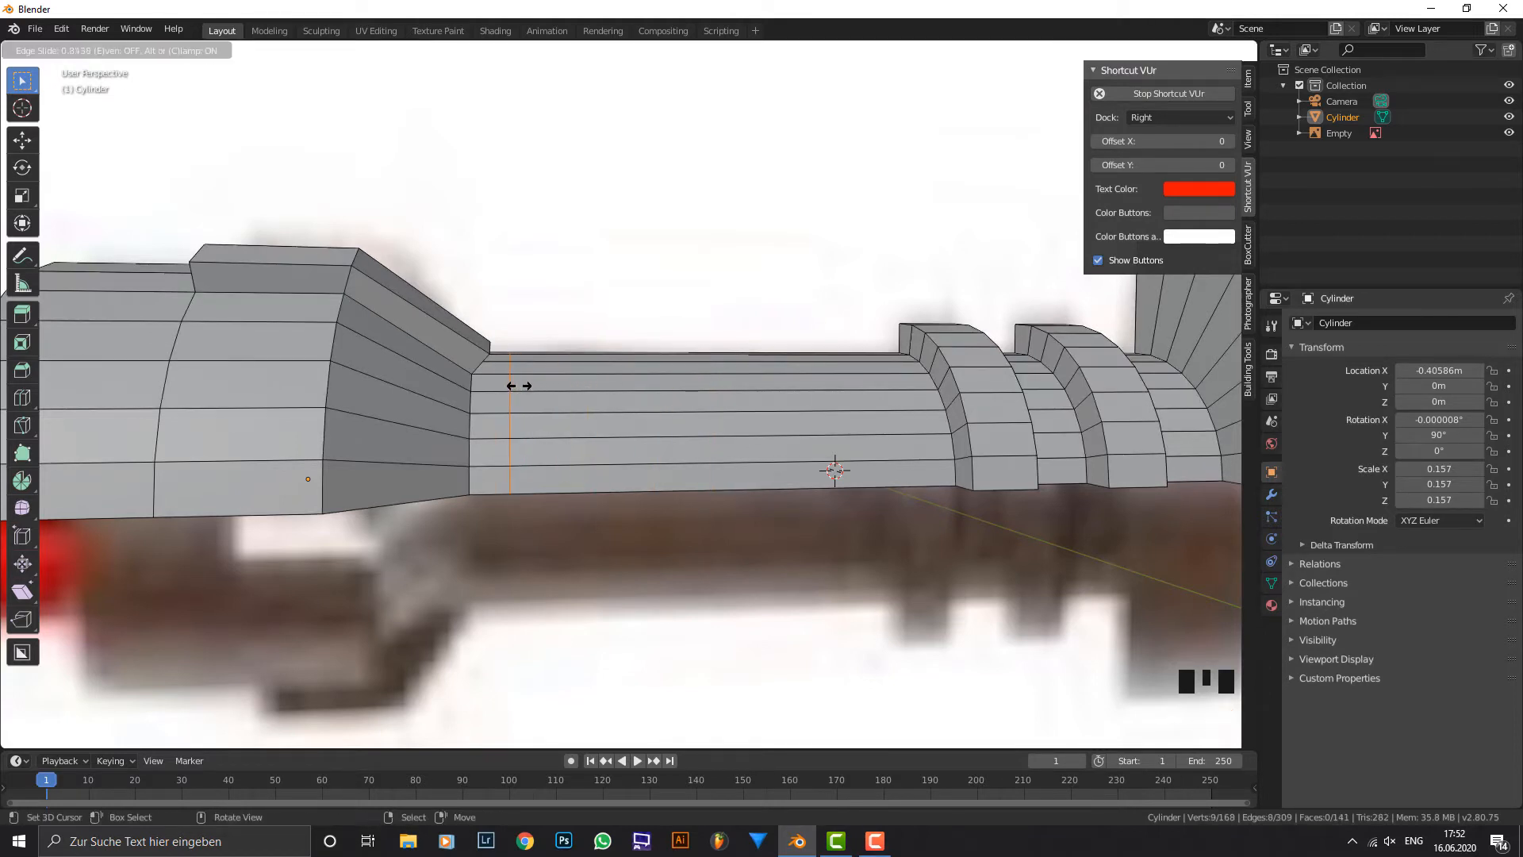
{"action": "left_click", "coordinate": [519, 385]}
Delete the small grip face directly in front of the fin's open end, between the taper and the new loop.
{"action": "scroll", "coordinate": [507, 372], "scroll_direction": "up", "scroll_amount": 2}
{"action": "middle_click_drag", "start_coordinate": [496, 353], "coordinate": [386, 371]}
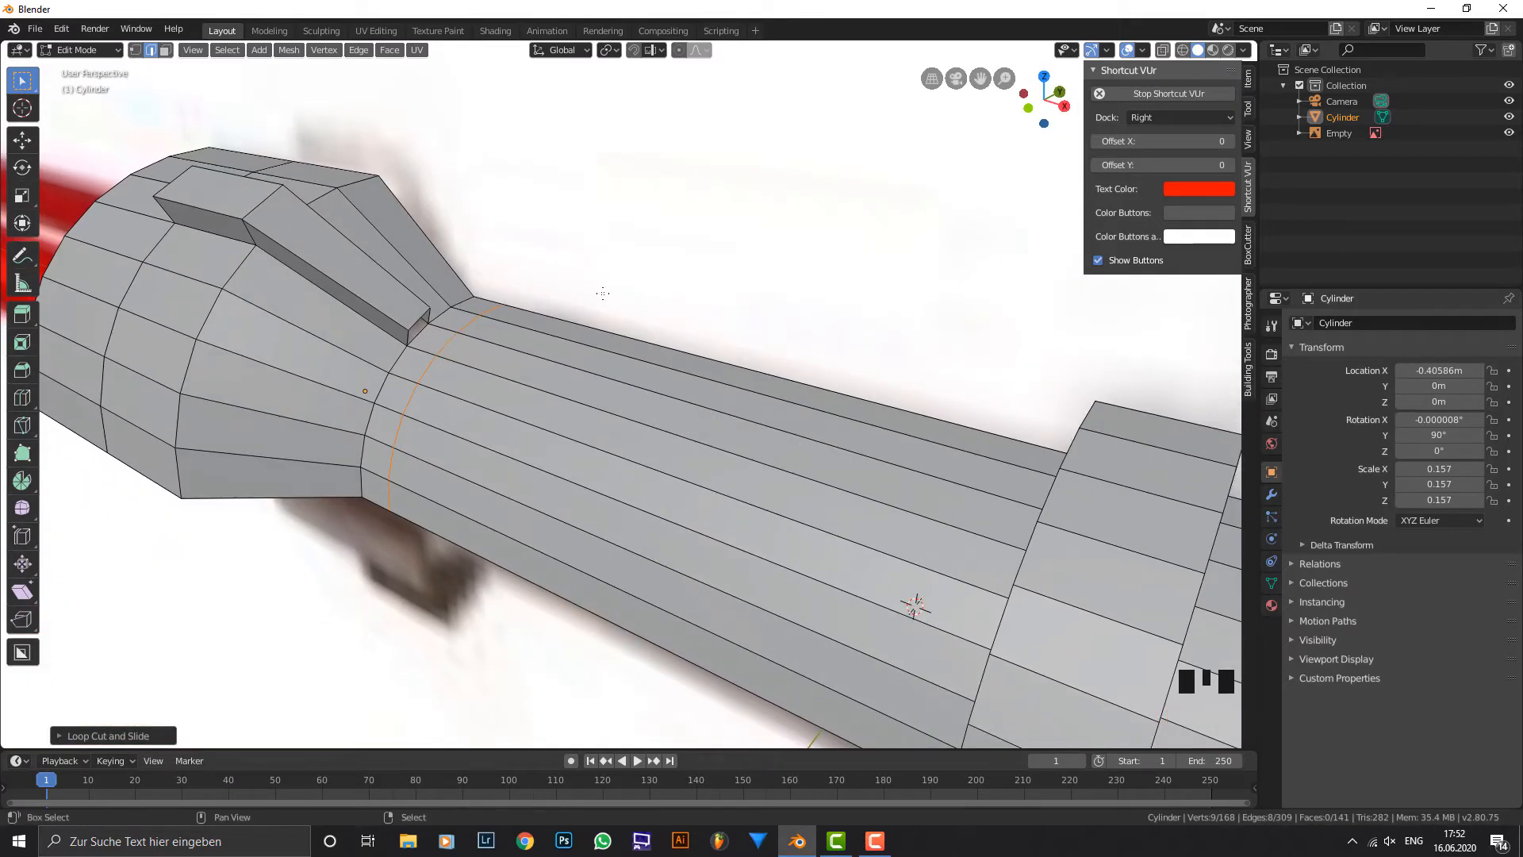
{"action": "middle_click_drag", "start_coordinate": [386, 370], "coordinate": [466, 446], "text": "shift"}
{"action": "scroll", "coordinate": [466, 446], "scroll_direction": "up", "scroll_amount": 2}
{"action": "left_click", "coordinate": [165, 50]}
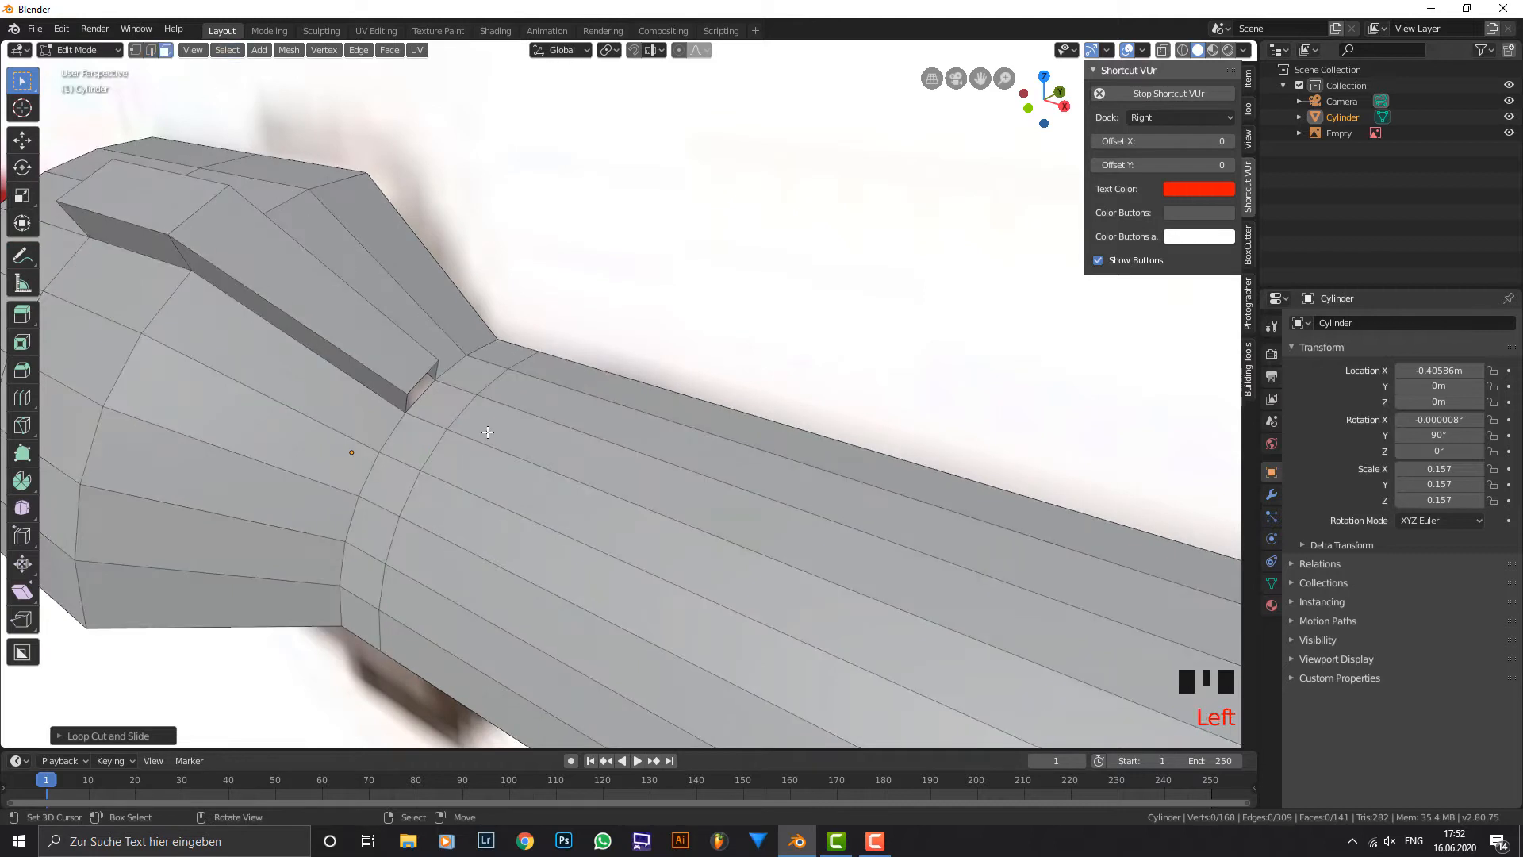
{"action": "right_click", "coordinate": [443, 401]}
{"action": "key", "text": "x"}
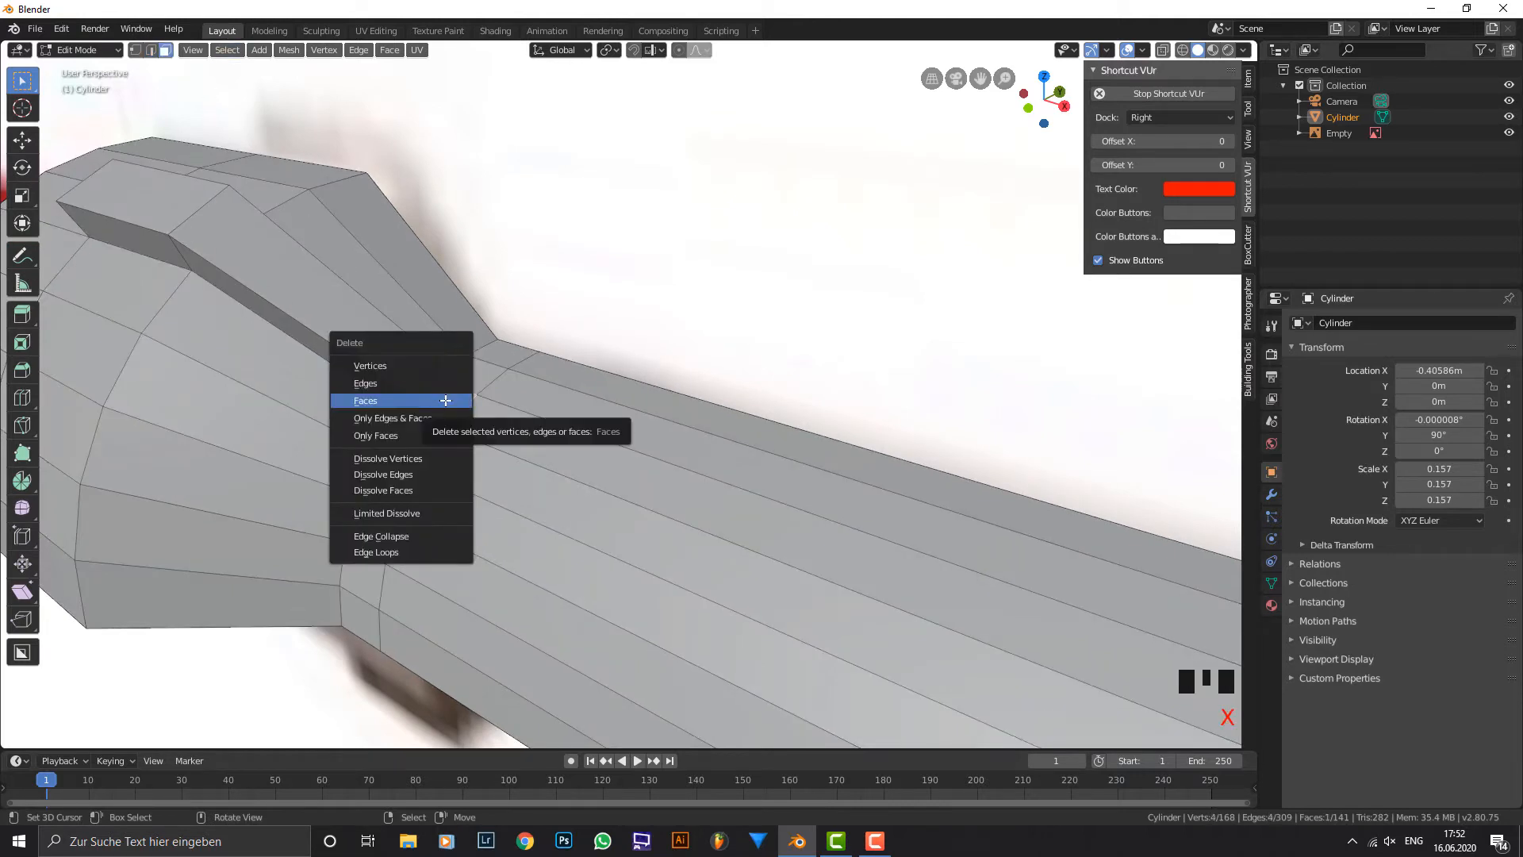
{"action": "left_click", "coordinate": [444, 400]}
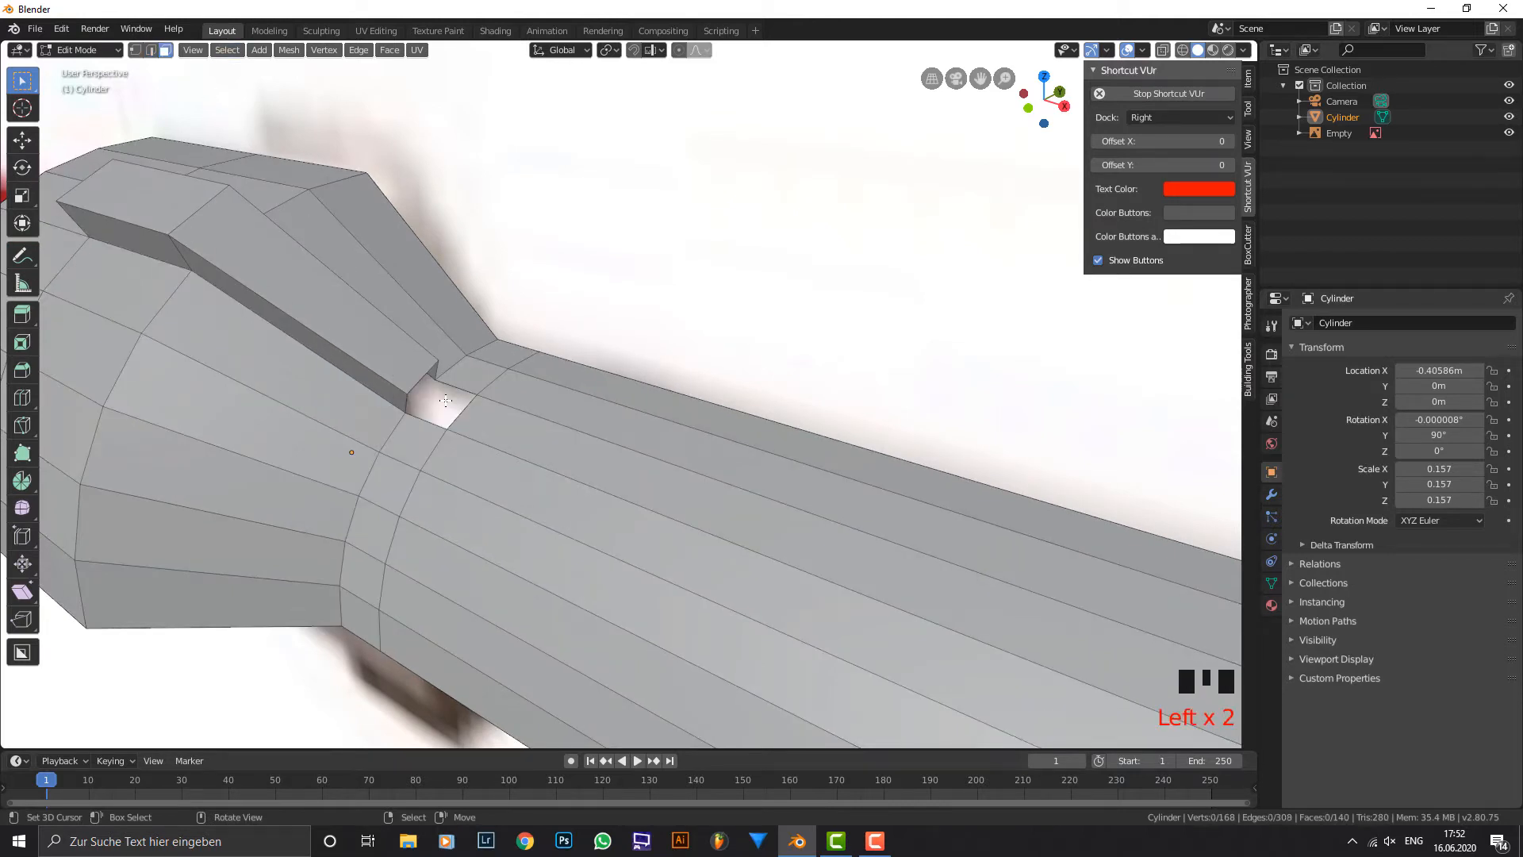
Fill a sloped face between the fin's upper end edge and the opposite edge of the gap on the grip.
{"action": "left_click", "coordinate": [151, 50]}
{"action": "scroll", "coordinate": [431, 364], "scroll_direction": "up", "scroll_amount": 1}
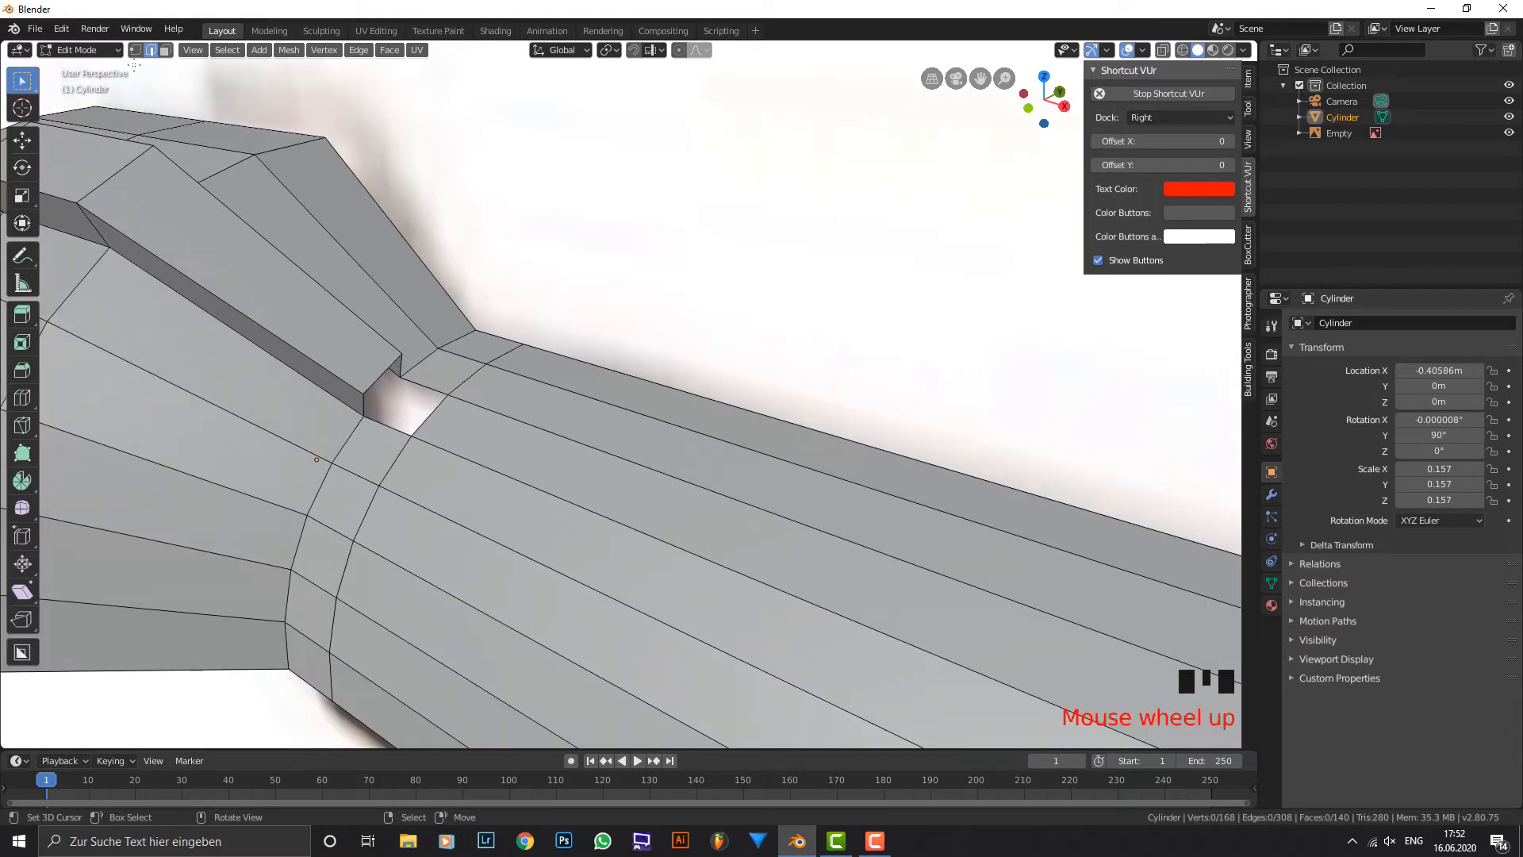
{"action": "right_click", "coordinate": [365, 401]}
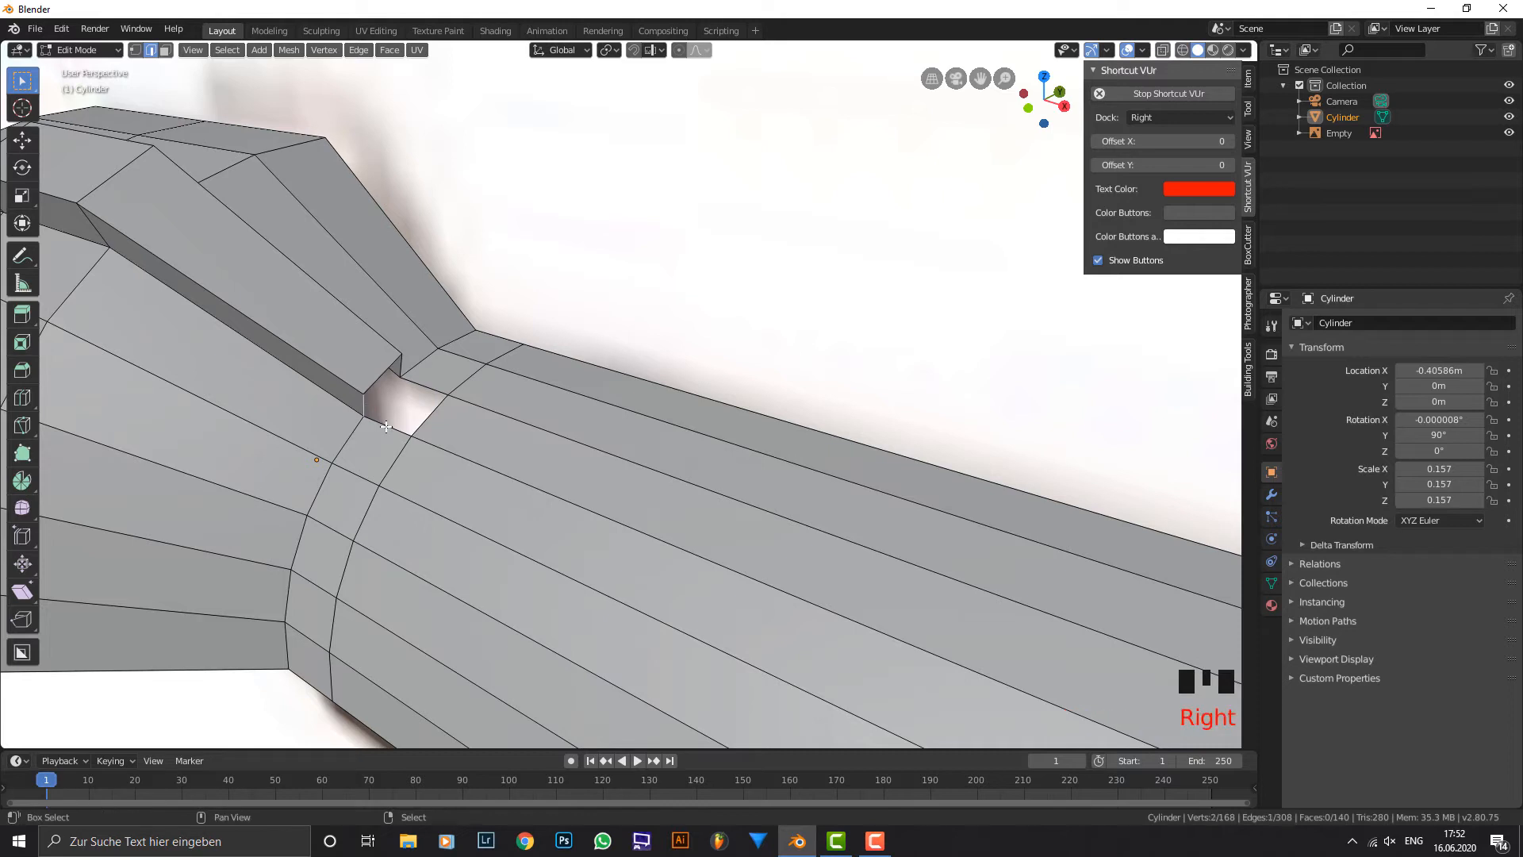
{"action": "right_click", "coordinate": [385, 393]}
{"action": "right_click", "coordinate": [397, 406], "text": "shift"}
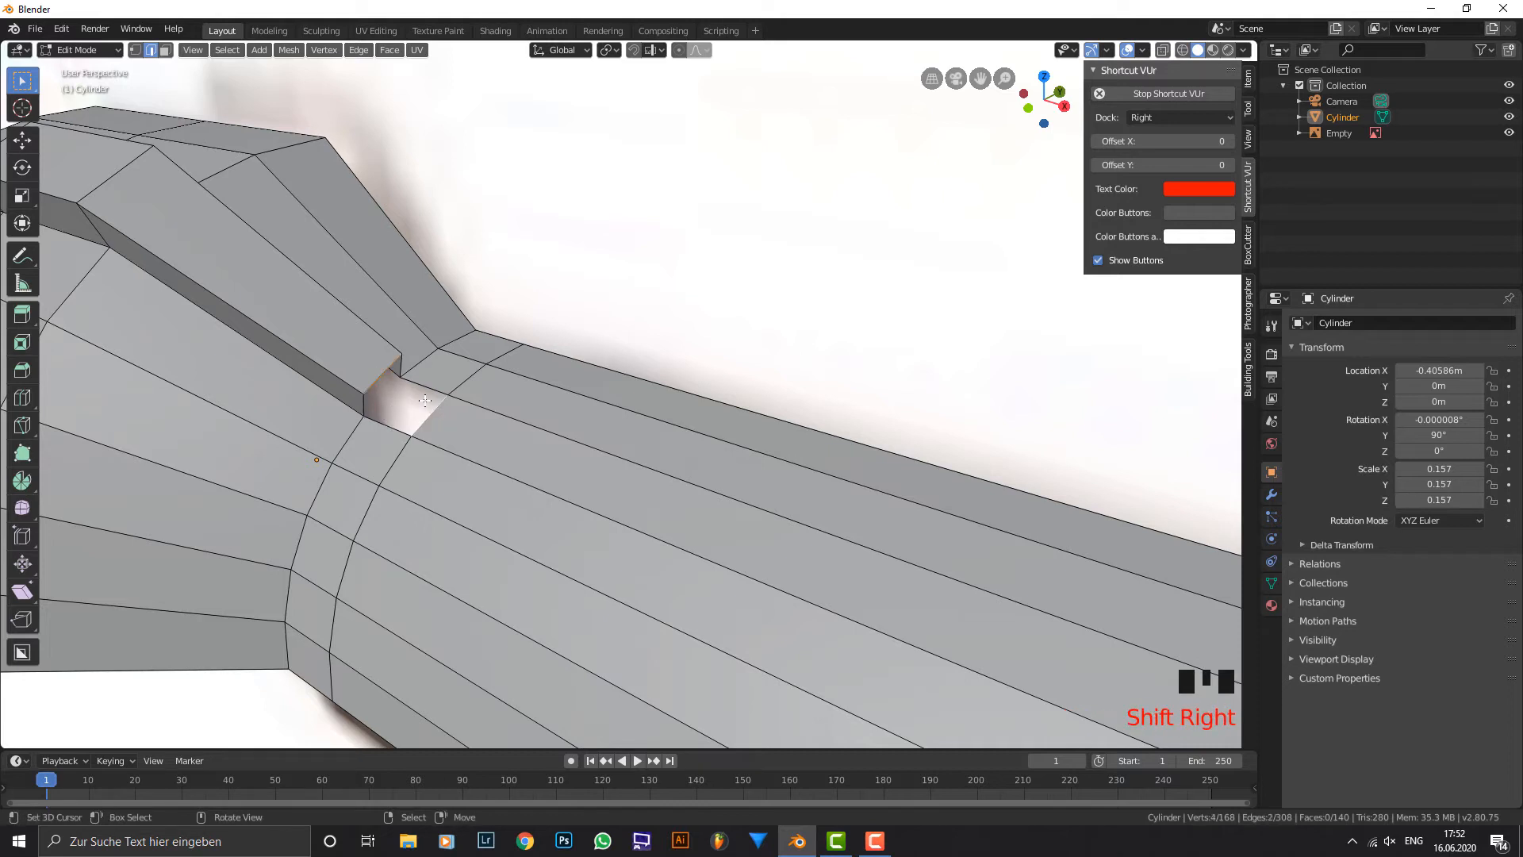
{"action": "key", "text": "f"}
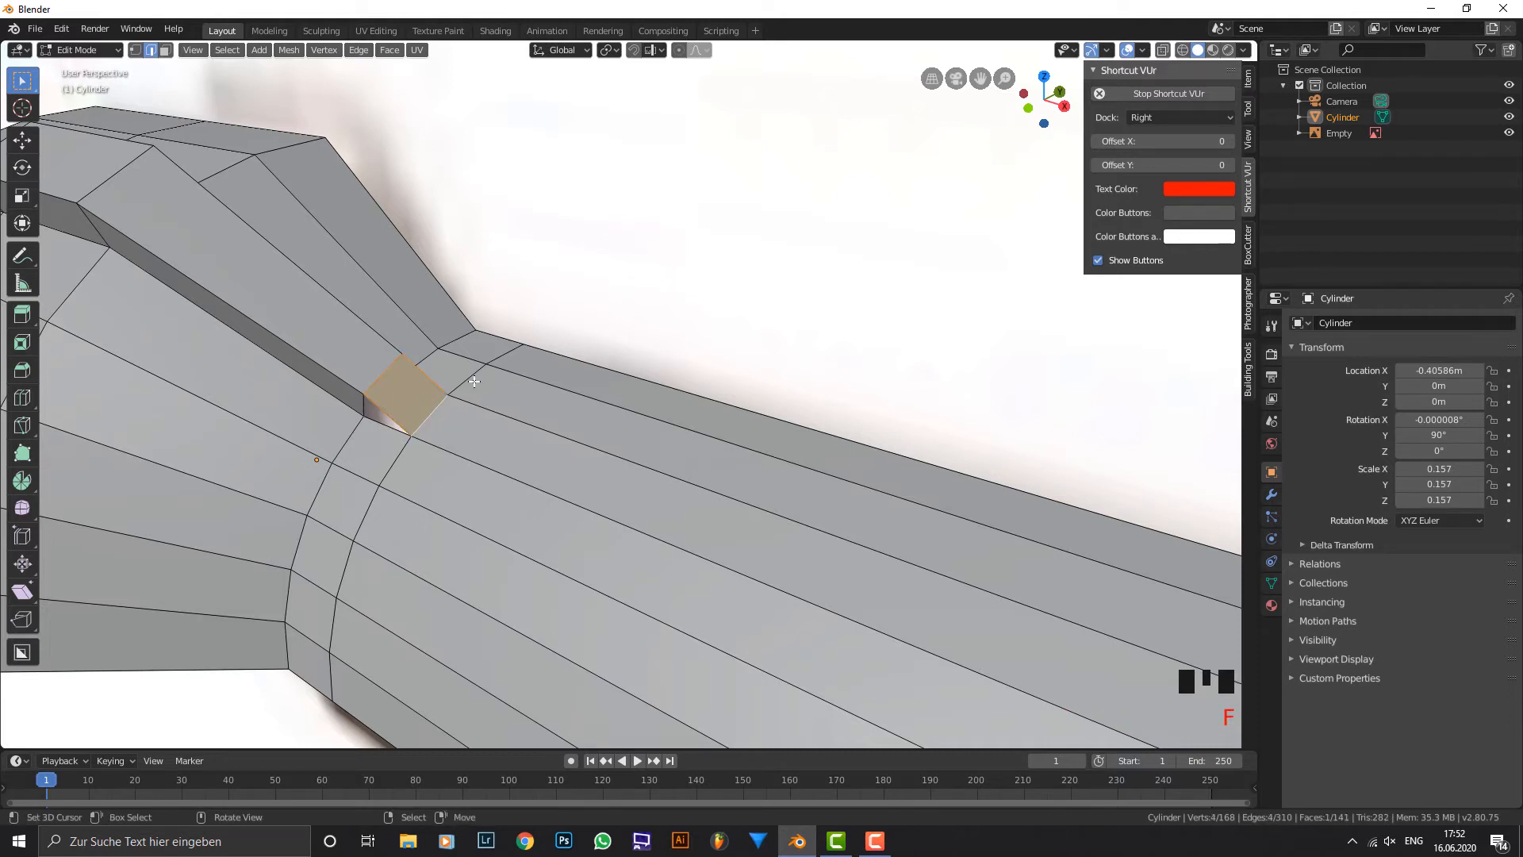
{"action": "middle_click_drag", "start_coordinate": [473, 381], "coordinate": [501, 353]}
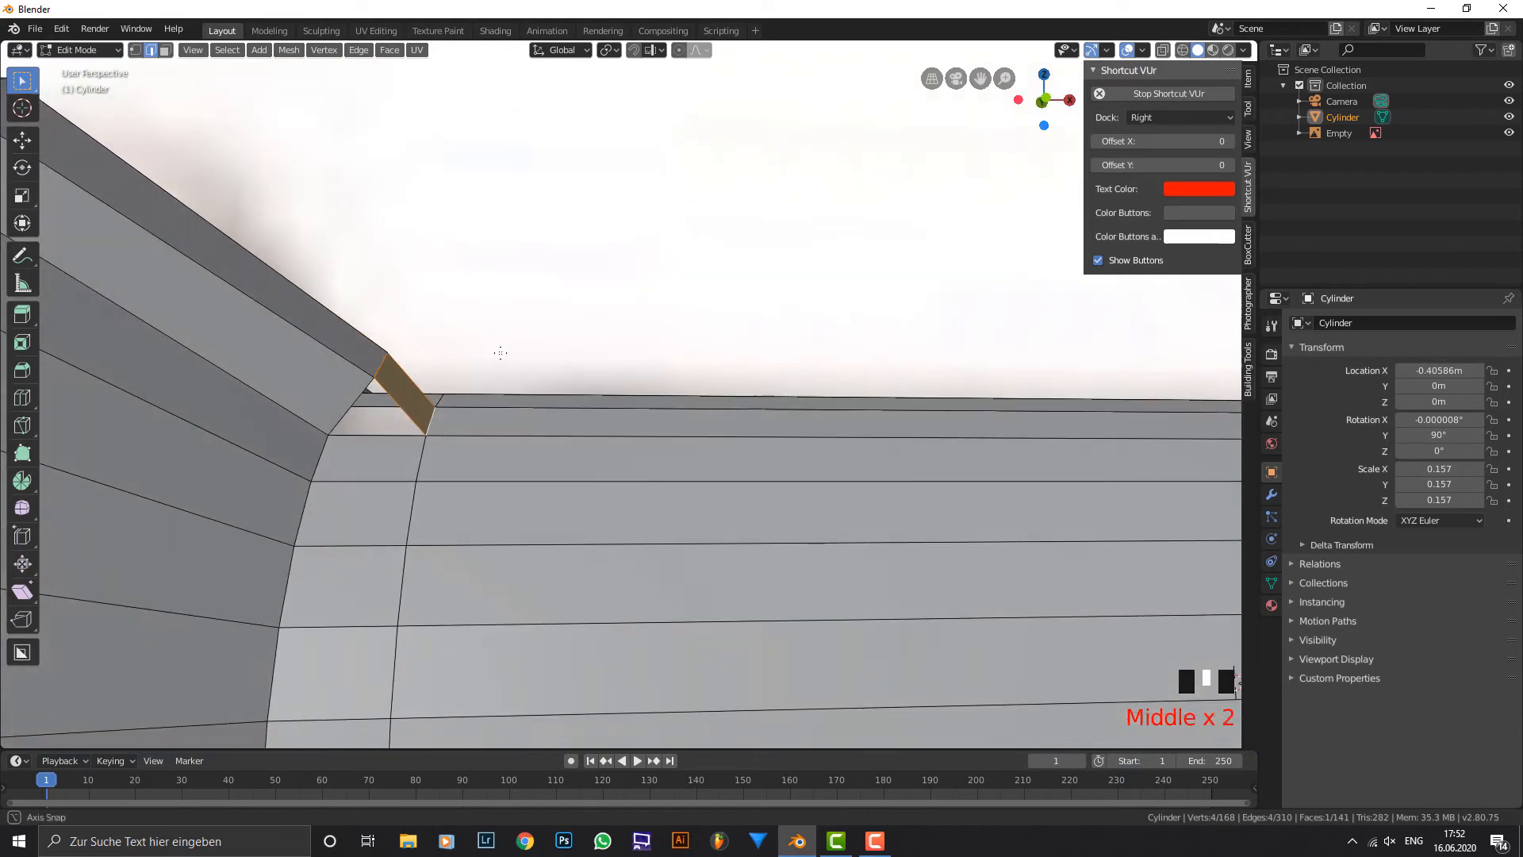
{"action": "key", "text": "ctrl+y"}
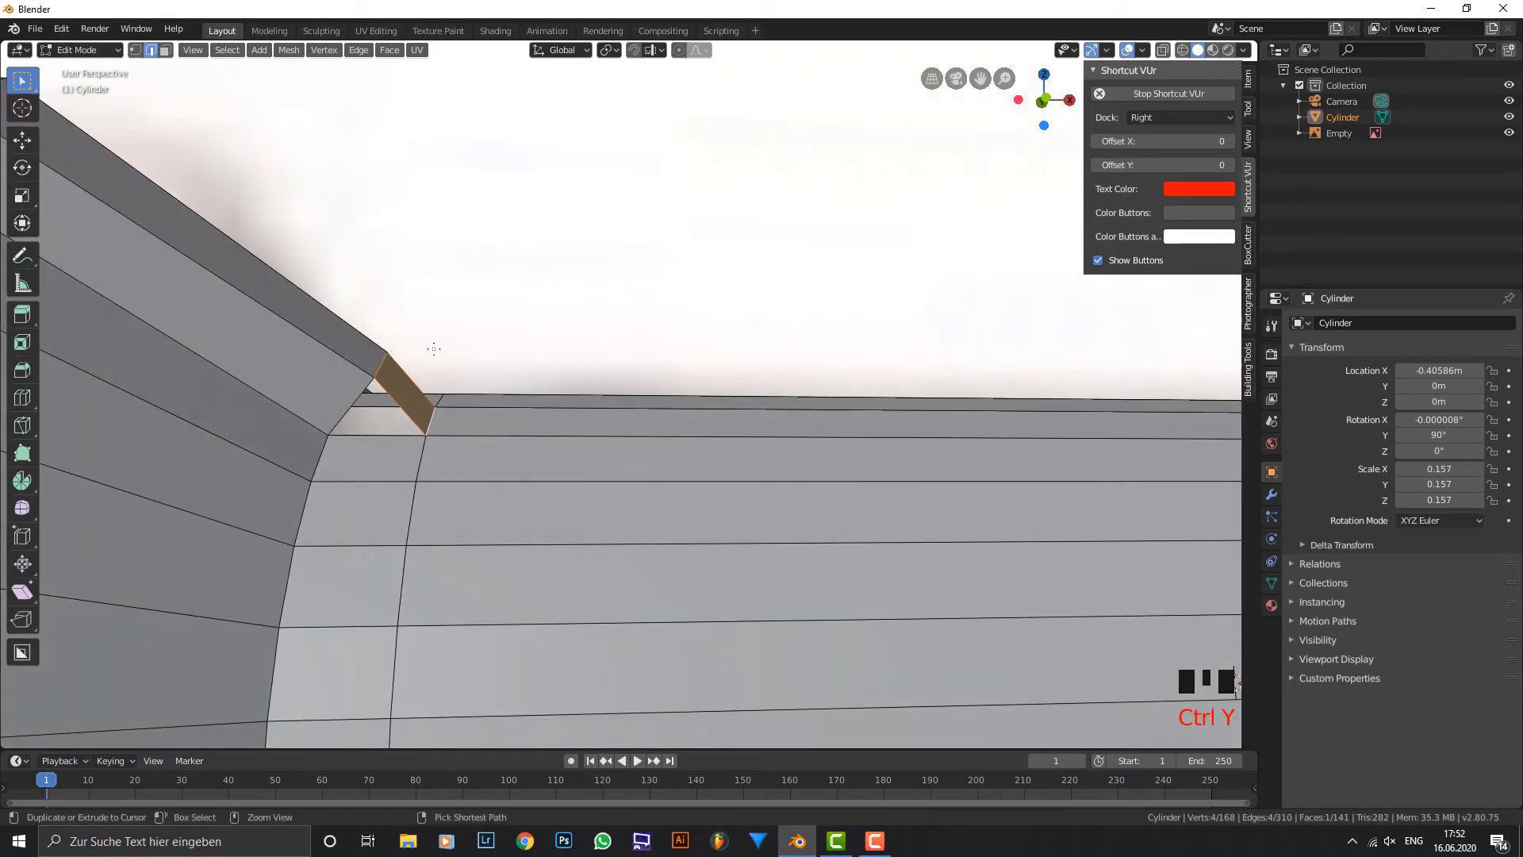
Switch the keyboard layout to German and undo the sloped face fill between the fin and the grip.
{"action": "key", "text": "ctrl+y"}
{"action": "left_click", "coordinate": [1413, 841]}
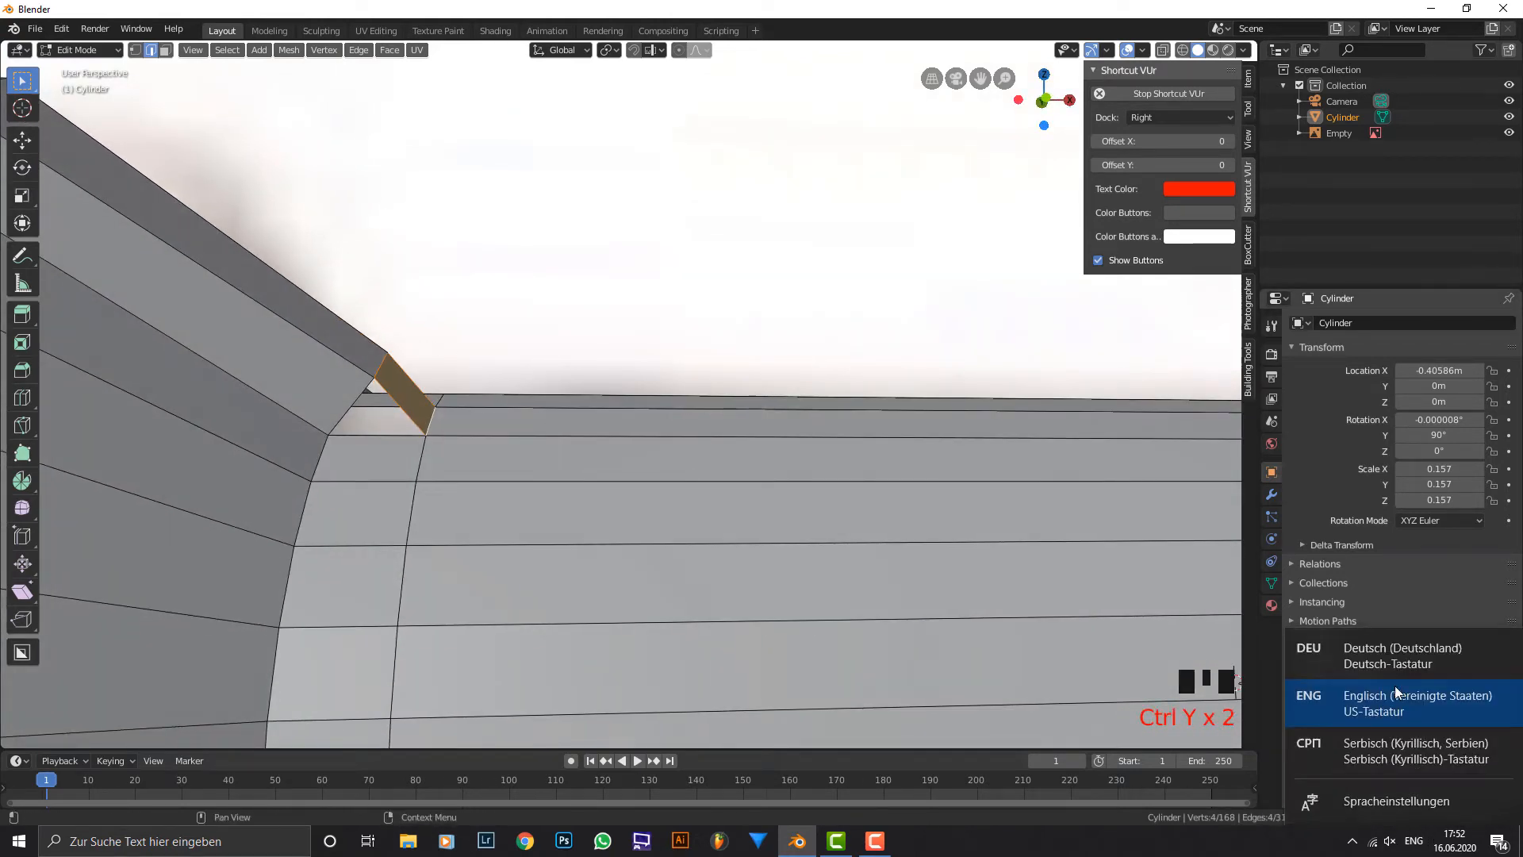
{"action": "left_click", "coordinate": [1394, 684]}
{"action": "left_click", "coordinate": [1414, 841]}
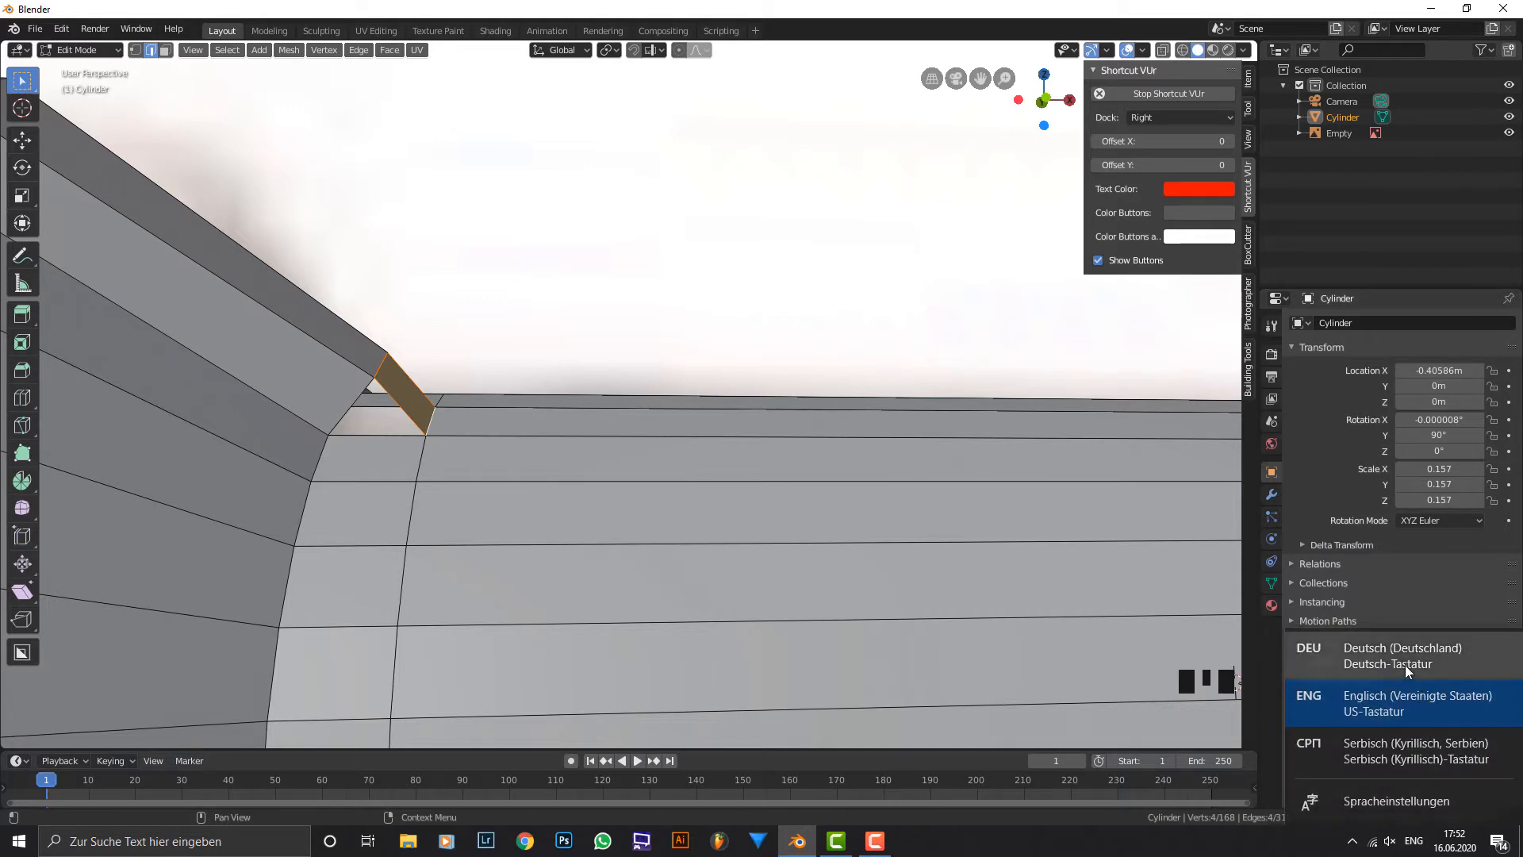
{"action": "left_click", "coordinate": [1405, 665]}
{"action": "key", "text": "ctrl+z"}
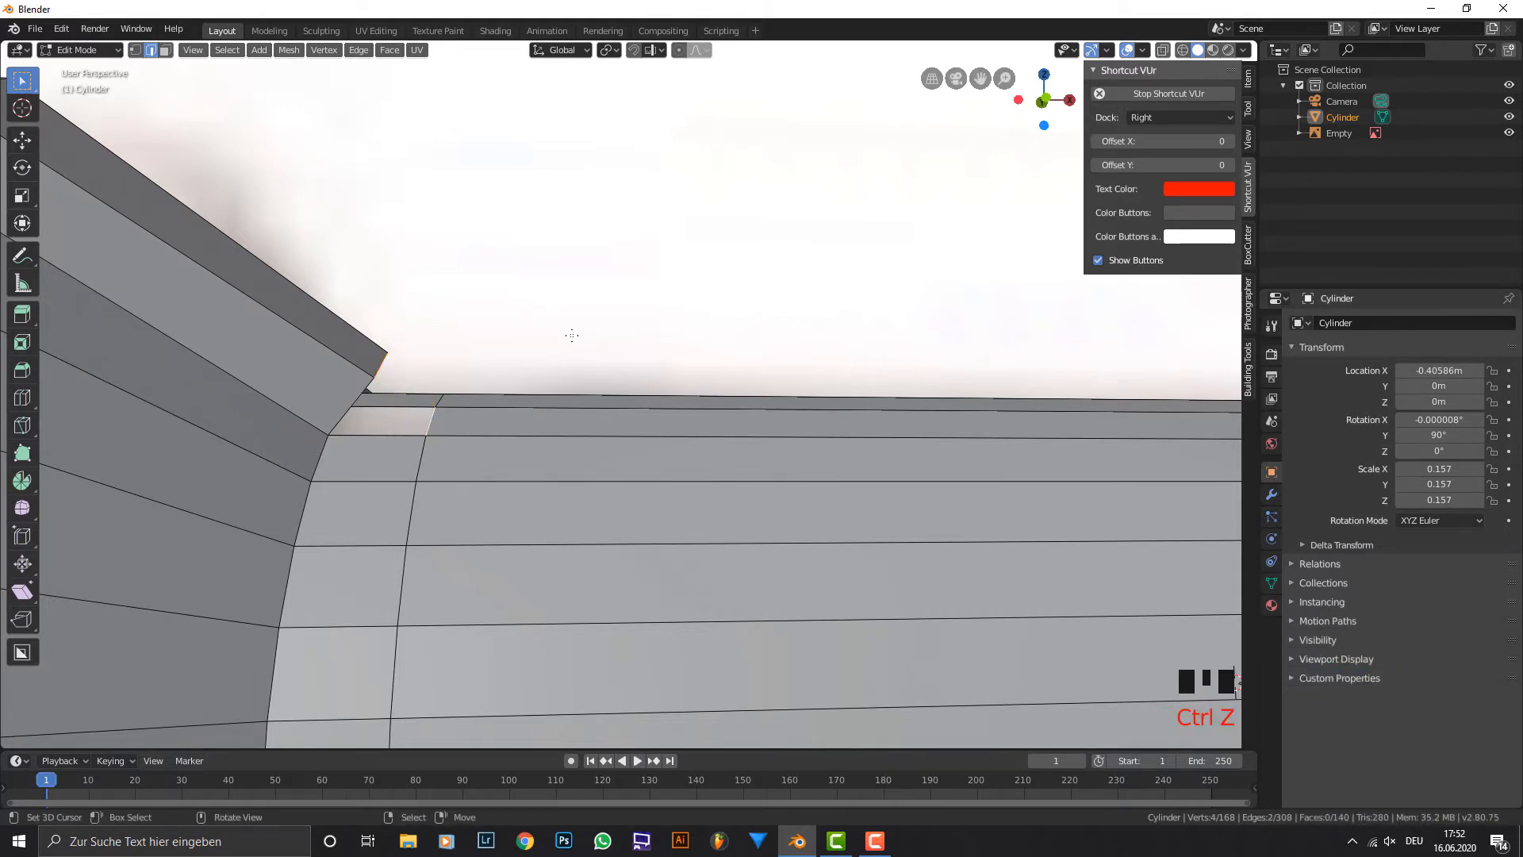
Merge the lower vertex on one side of the fin's open end into the nearest outer corner vertex of the gap on the grip loop.
{"action": "middle_click_drag", "start_coordinate": [571, 333], "coordinate": [426, 336]}
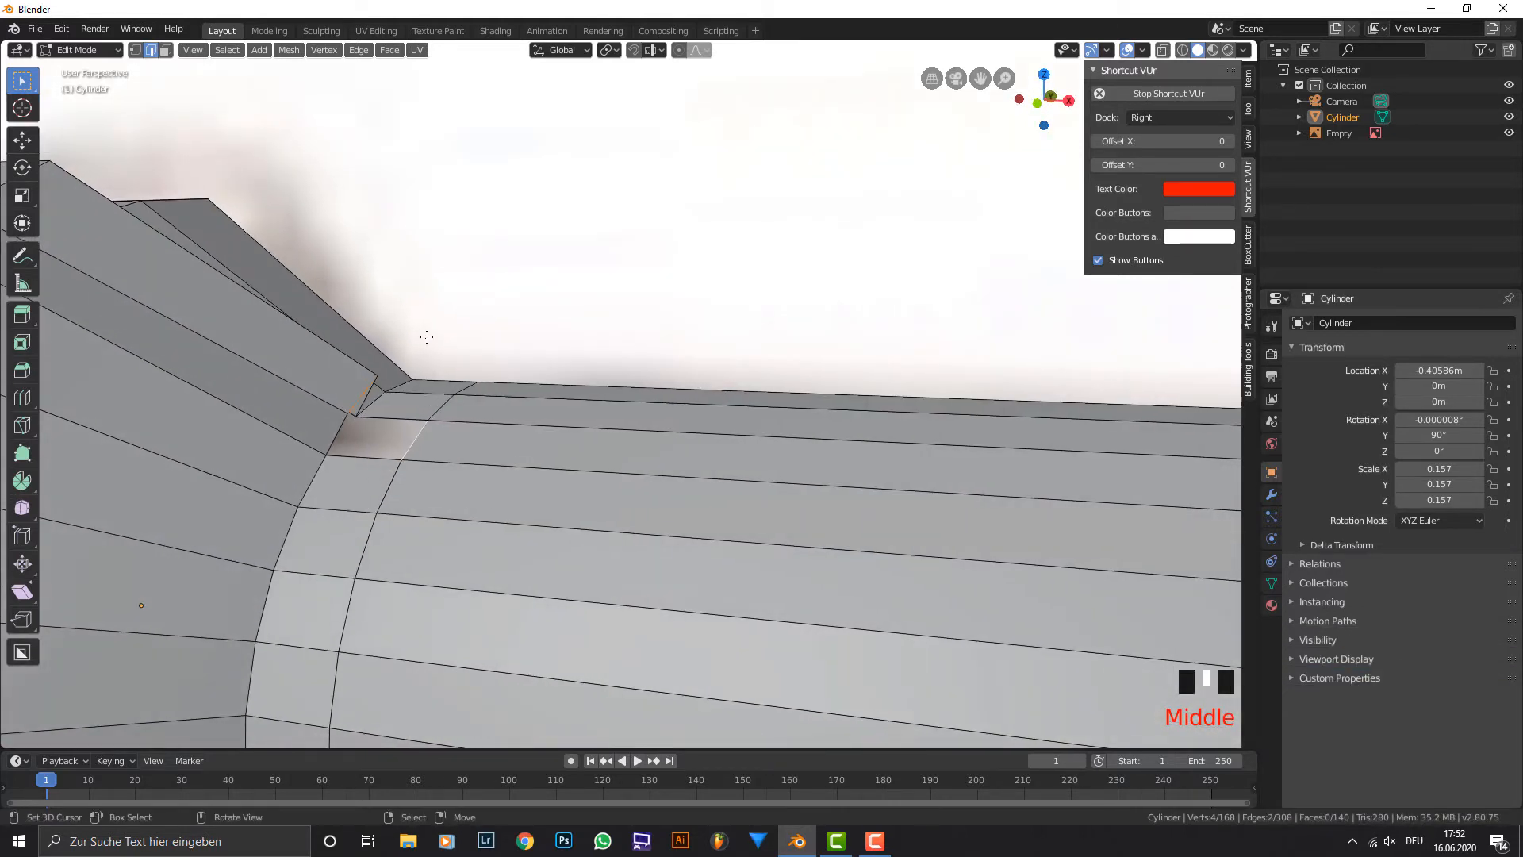
{"action": "left_click", "coordinate": [138, 49]}
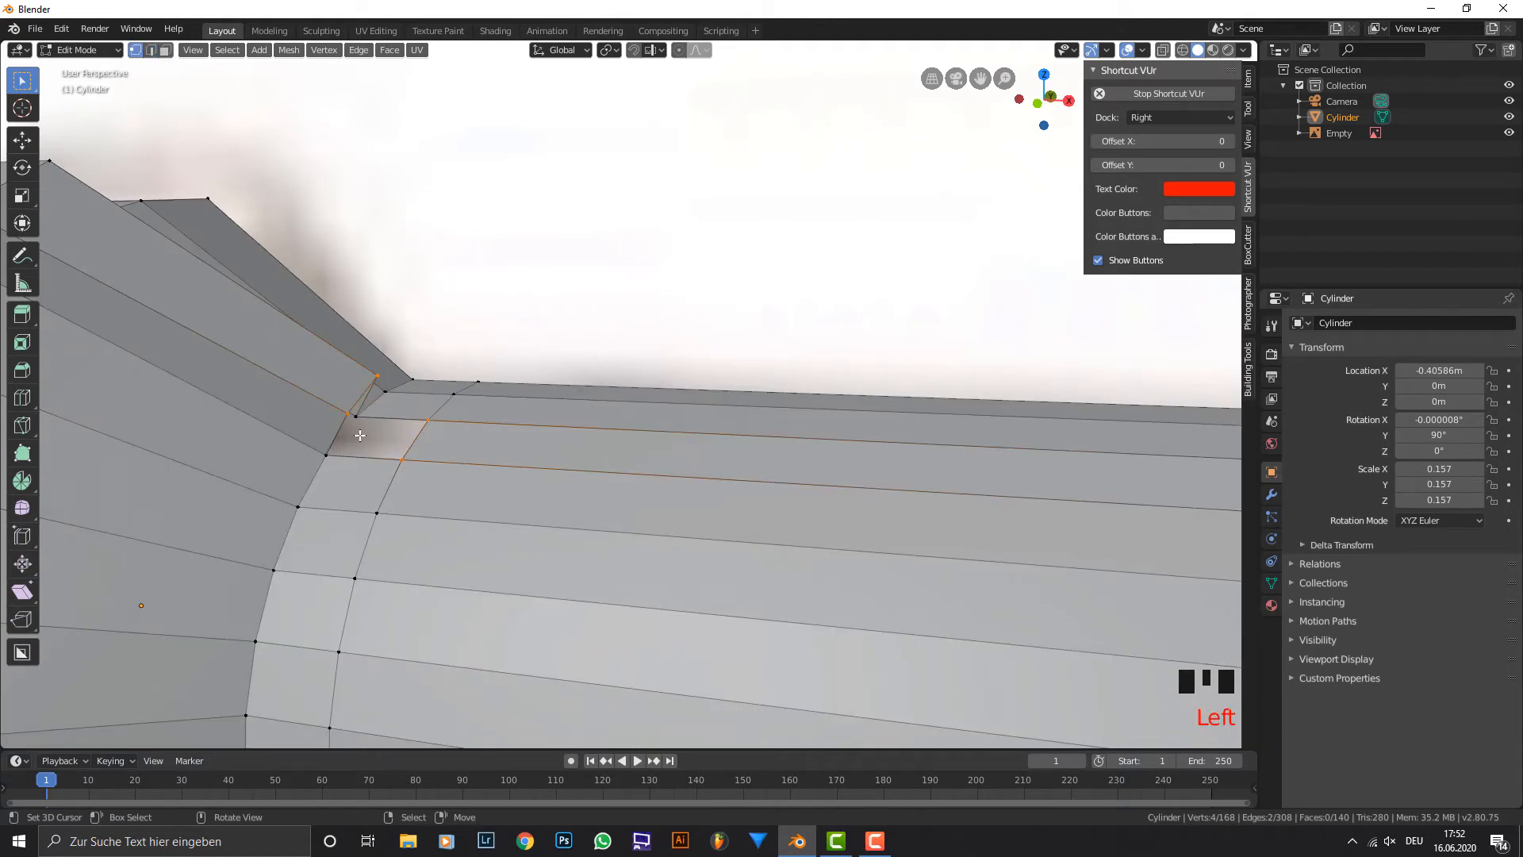
{"action": "right_click", "coordinate": [345, 408]}
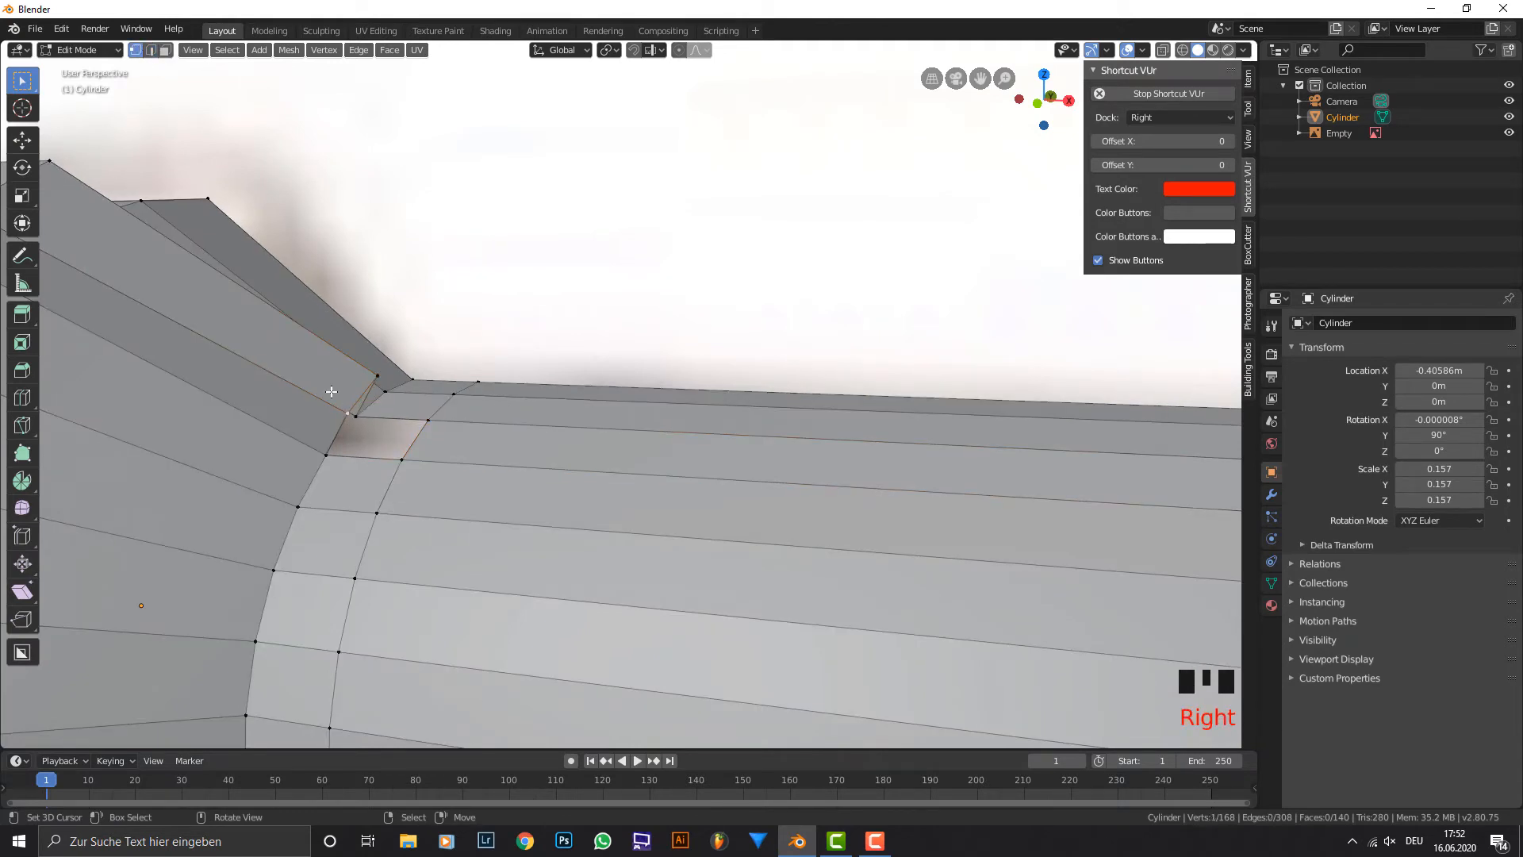
{"action": "right_click", "coordinate": [401, 459], "text": "shift"}
{"action": "key", "text": "F3"}
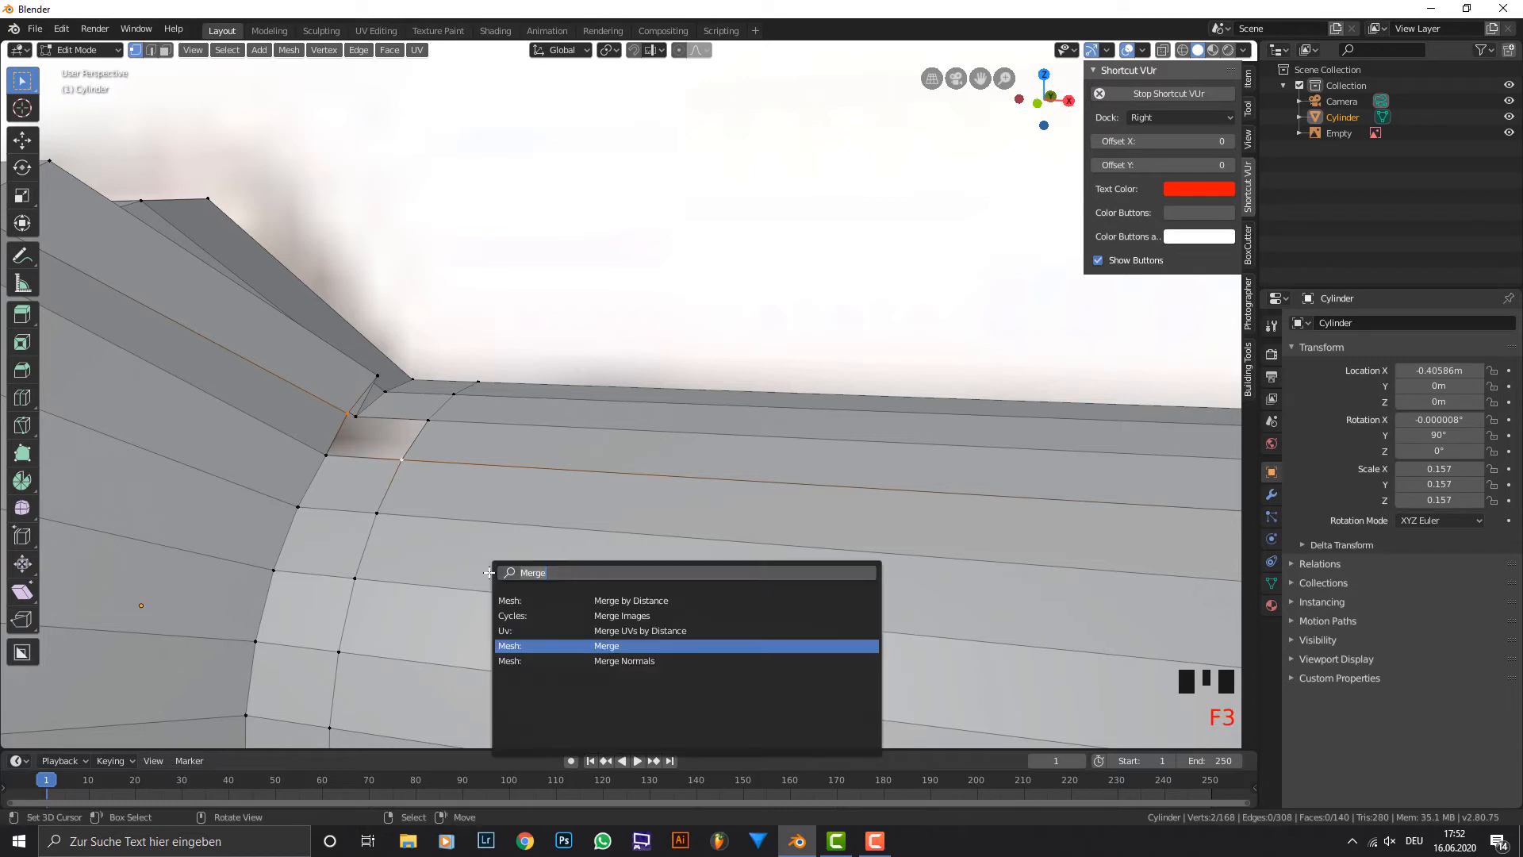
{"action": "type", "text": "merge"}
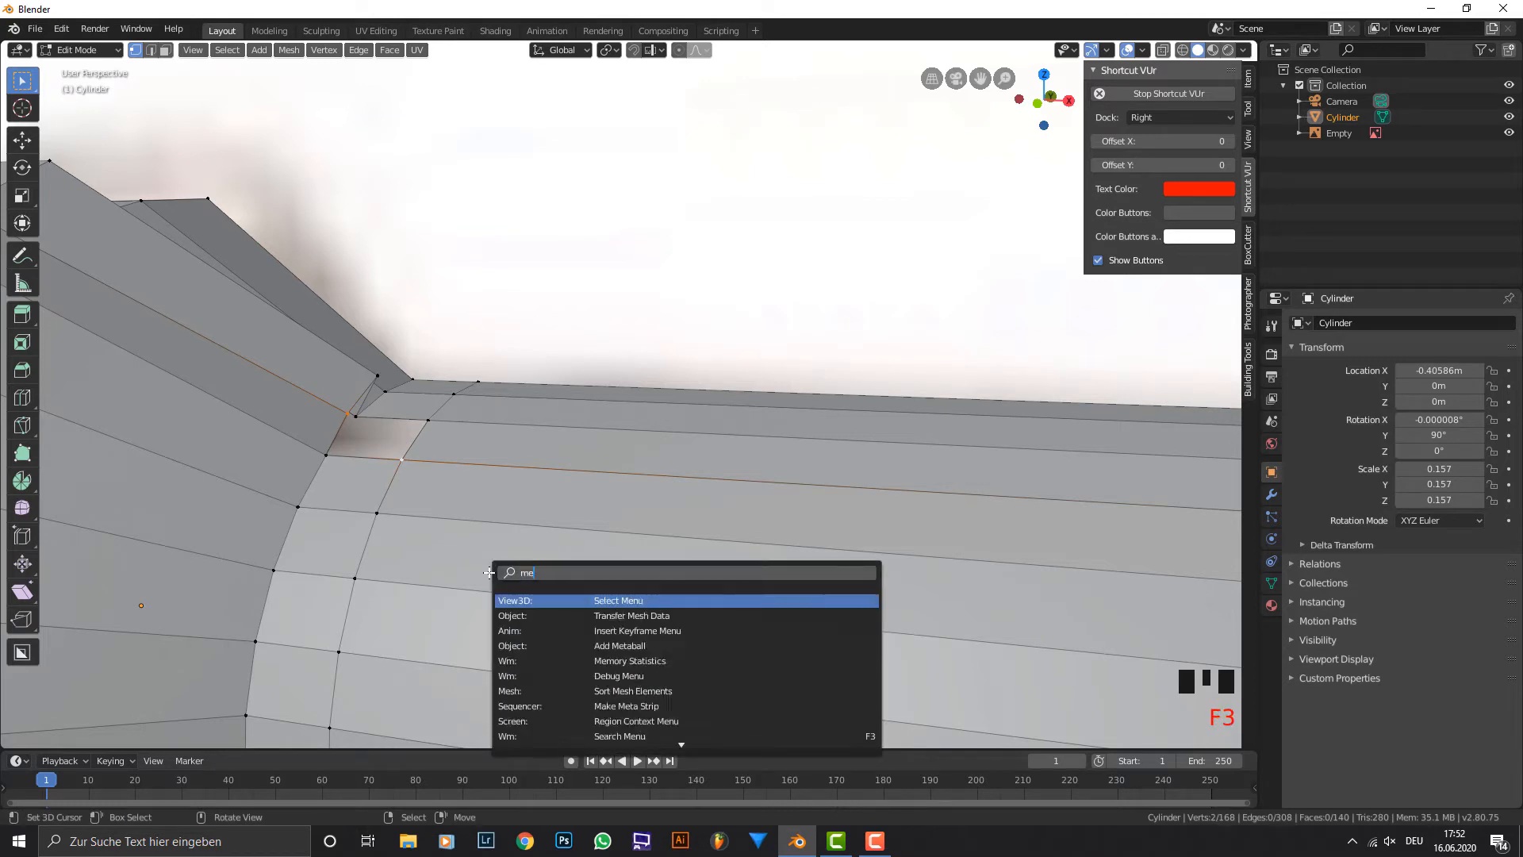
{"action": "key", "text": "Down"}
{"action": "key", "text": "Down"}
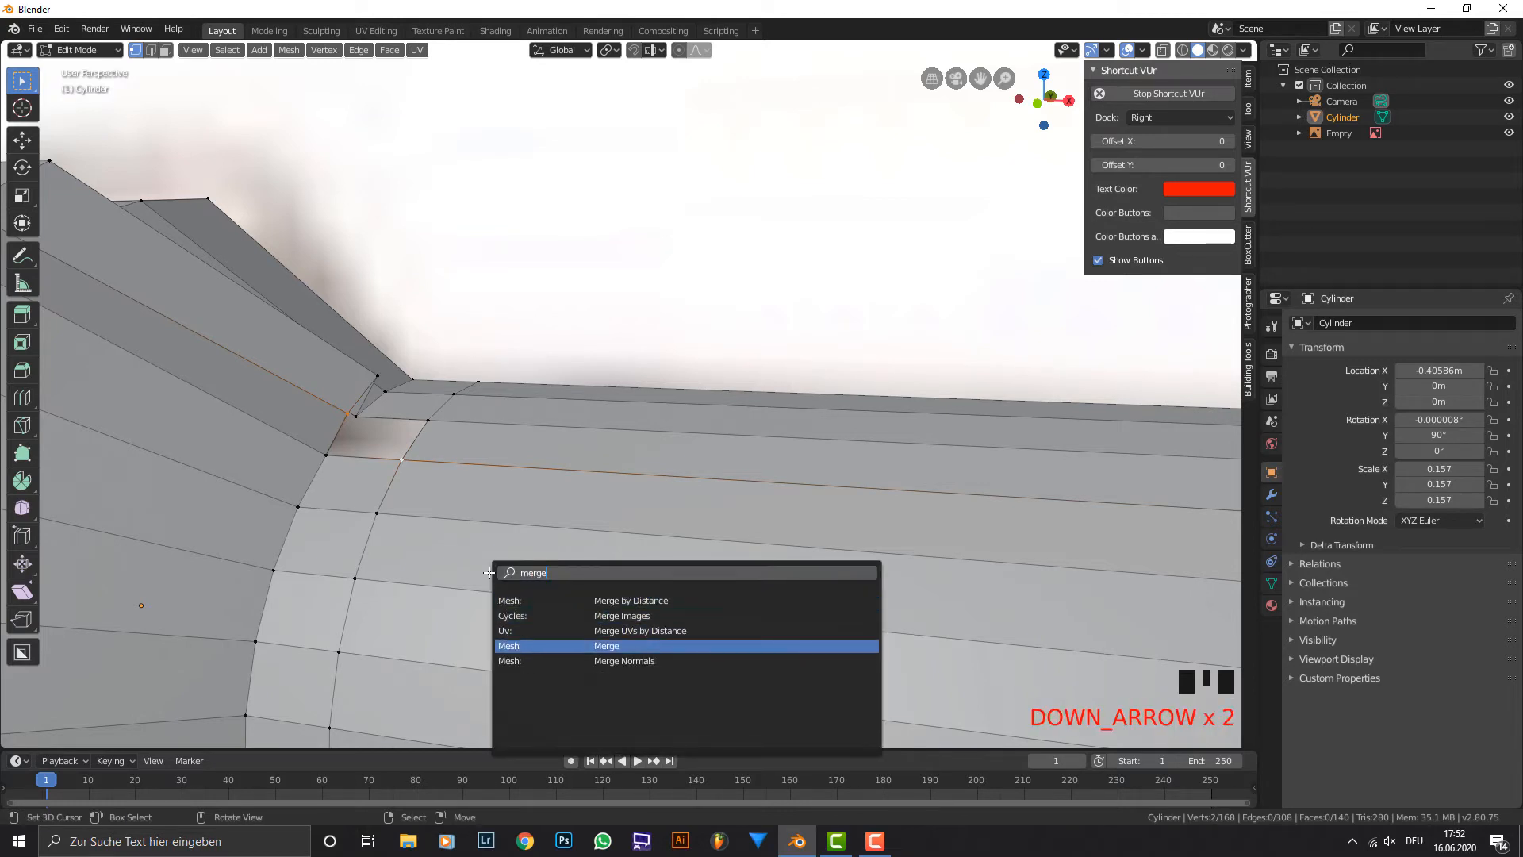
{"action": "key", "text": "Return"}
{"action": "left_click", "coordinate": [489, 573]}
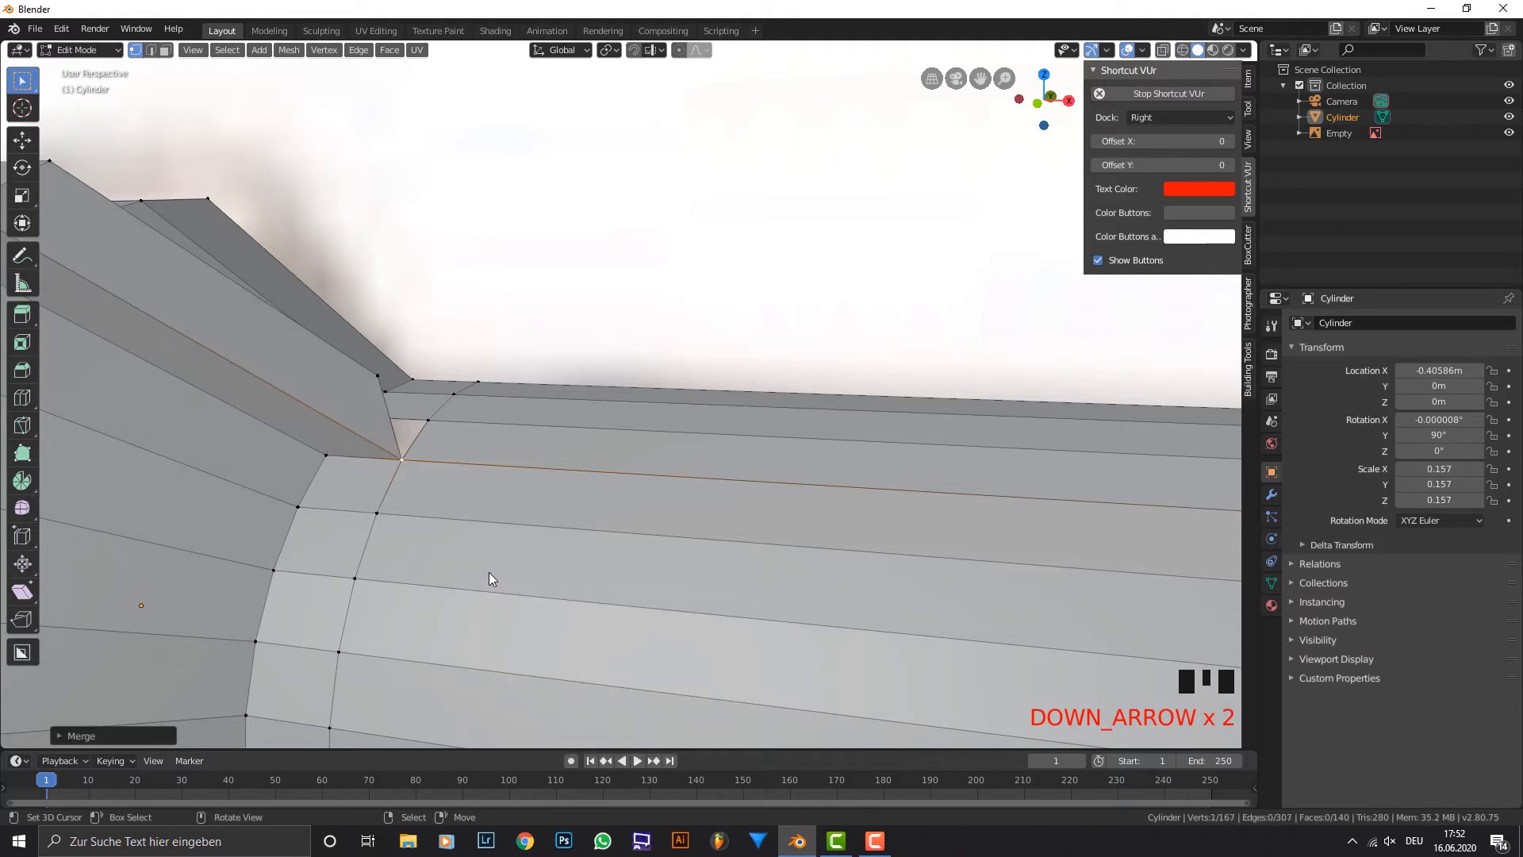
{"action": "middle_click_drag", "start_coordinate": [397, 468], "coordinate": [415, 461]}
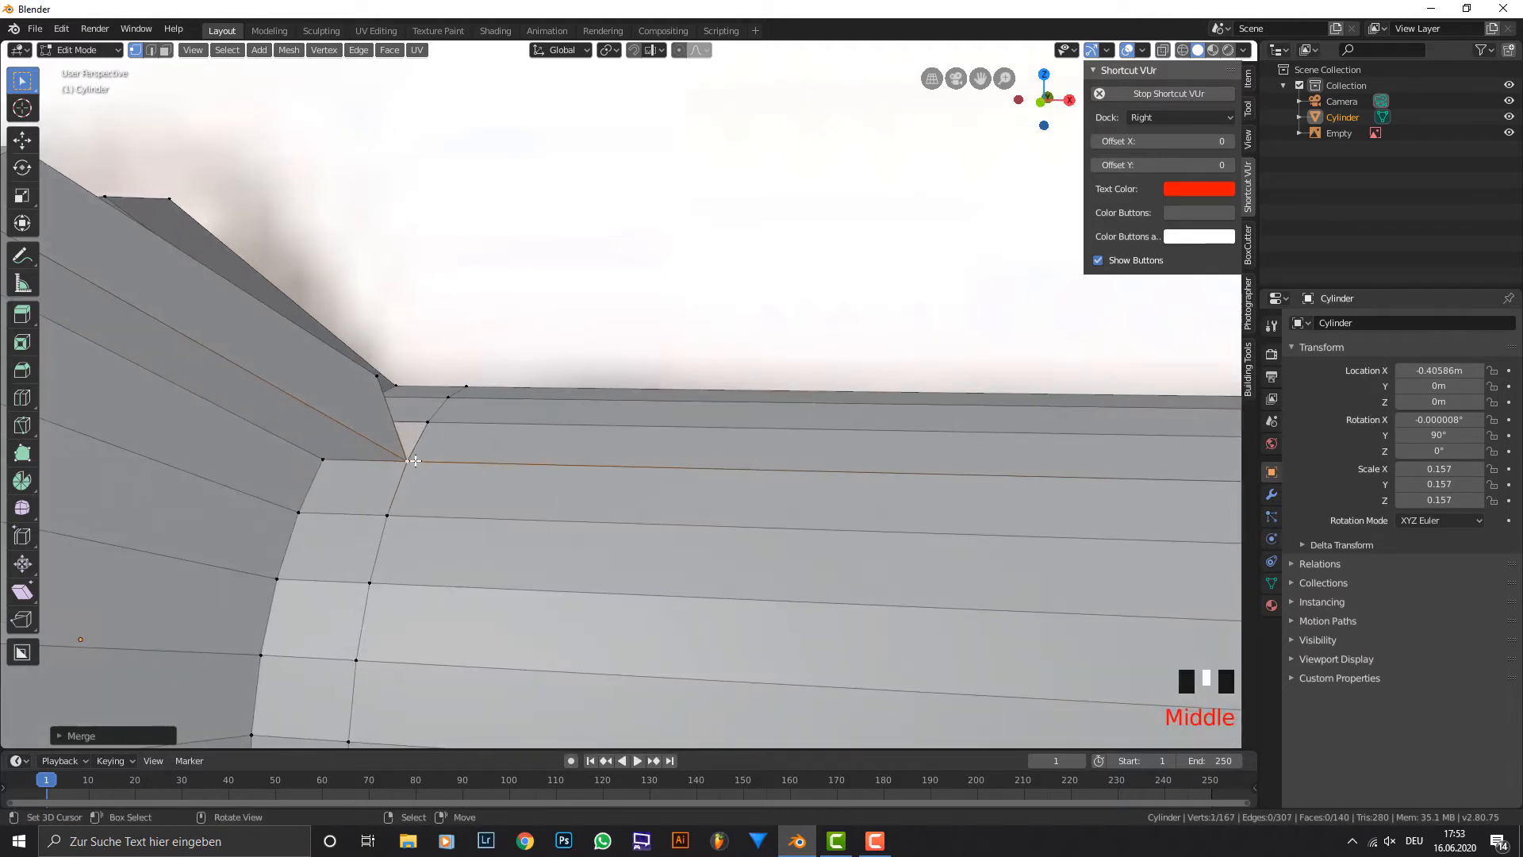
{"action": "left_click", "coordinate": [150, 49]}
{"action": "right_click", "coordinate": [340, 452]}
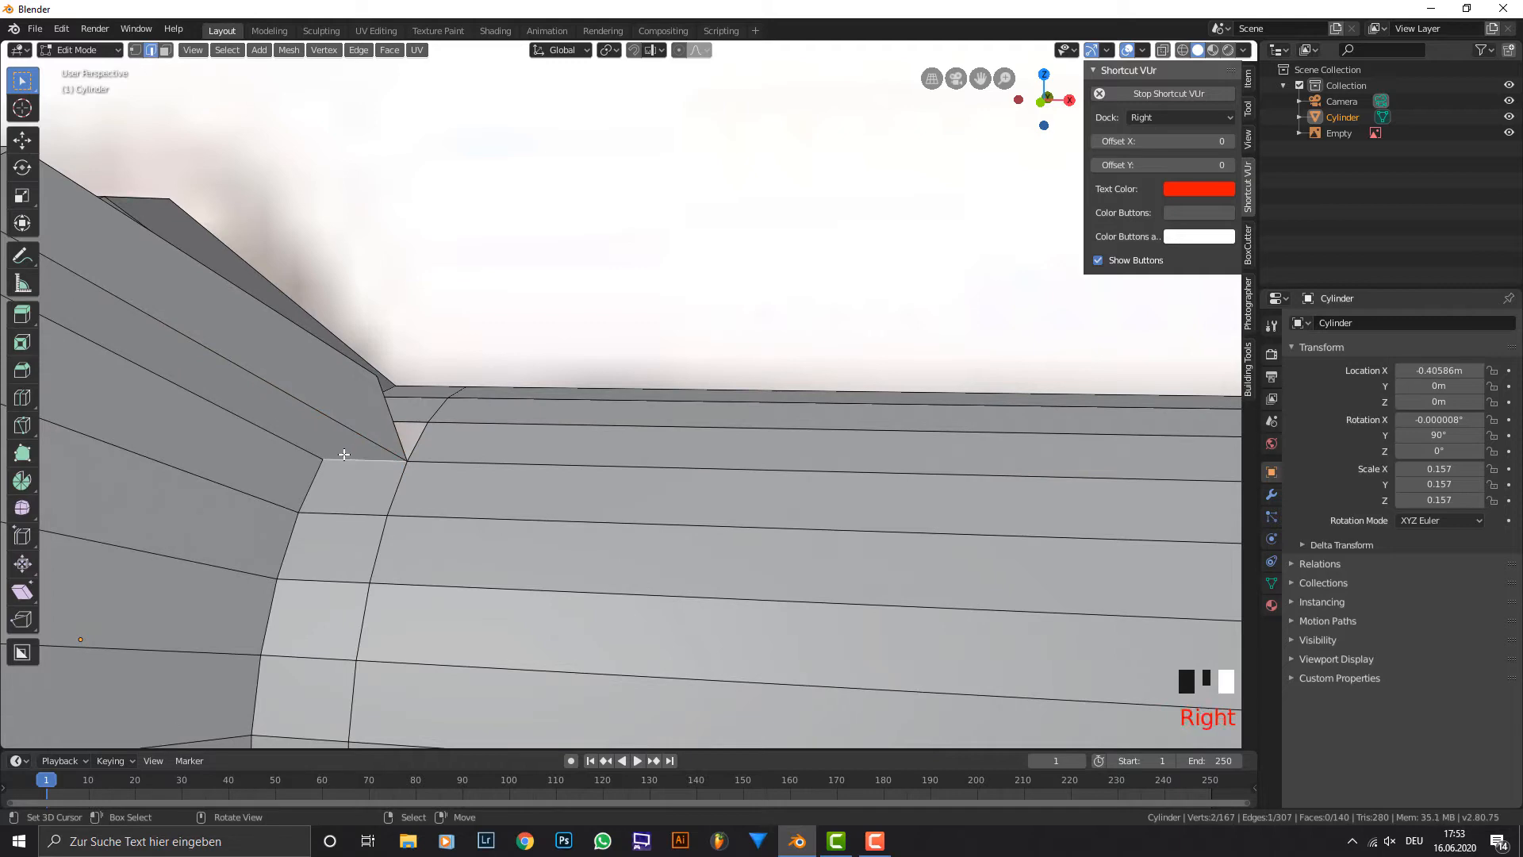
{"action": "key", "text": "g"}
{"action": "left_click", "coordinate": [325, 427]}
Merge the fin's remaining loose end vertex into the opposite grip loop vertex with At Last, closing the triangular gap.
{"action": "middle_click_drag", "start_coordinate": [343, 400], "coordinate": [240, 169]}
{"action": "scroll", "coordinate": [245, 68], "scroll_direction": "up", "scroll_amount": 2}
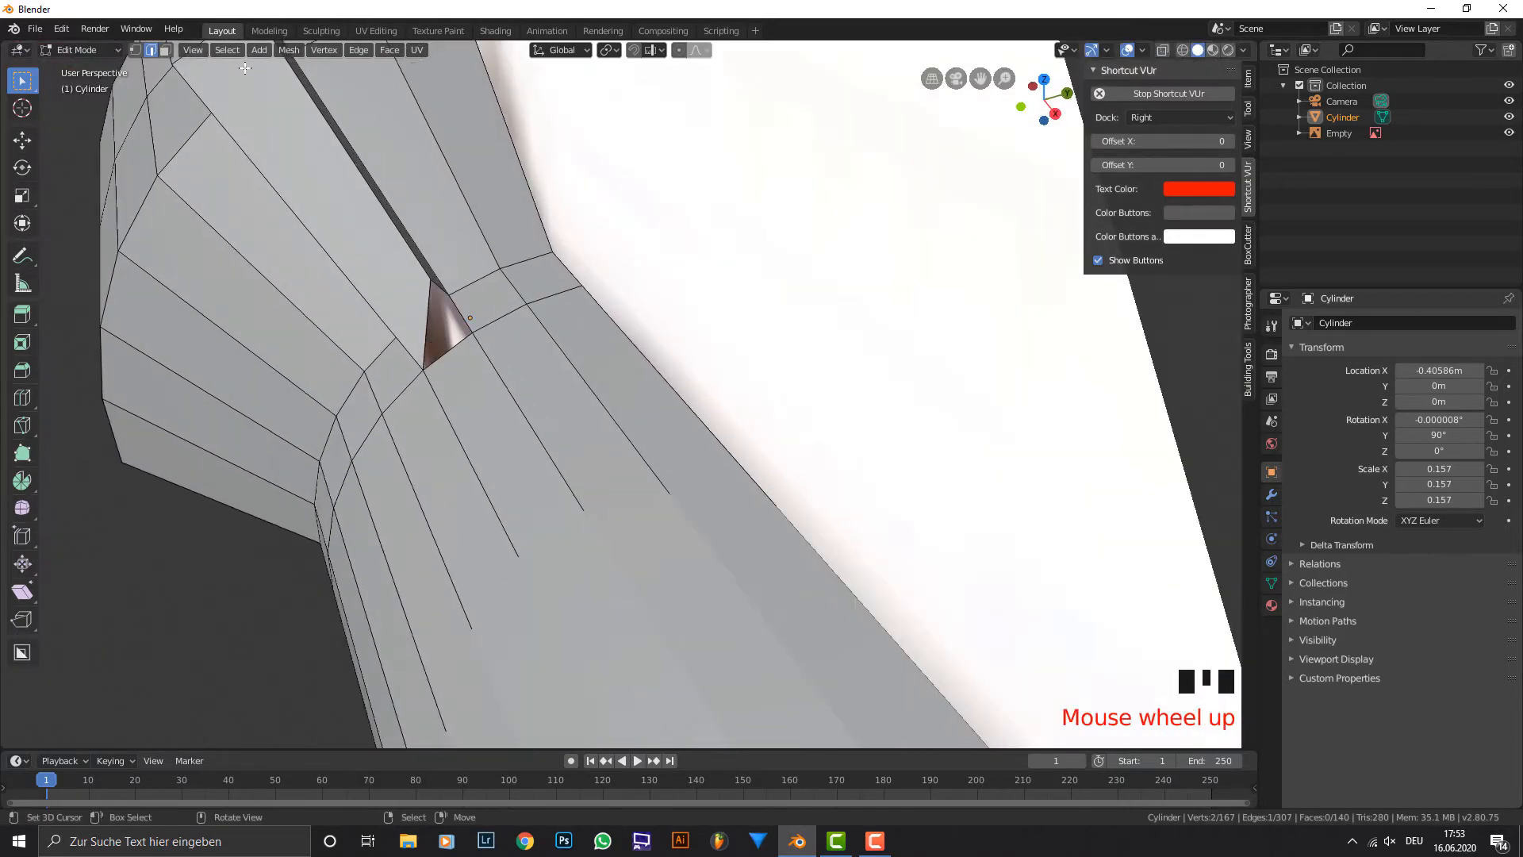
{"action": "left_click", "coordinate": [135, 50]}
{"action": "right_click", "coordinate": [432, 284]}
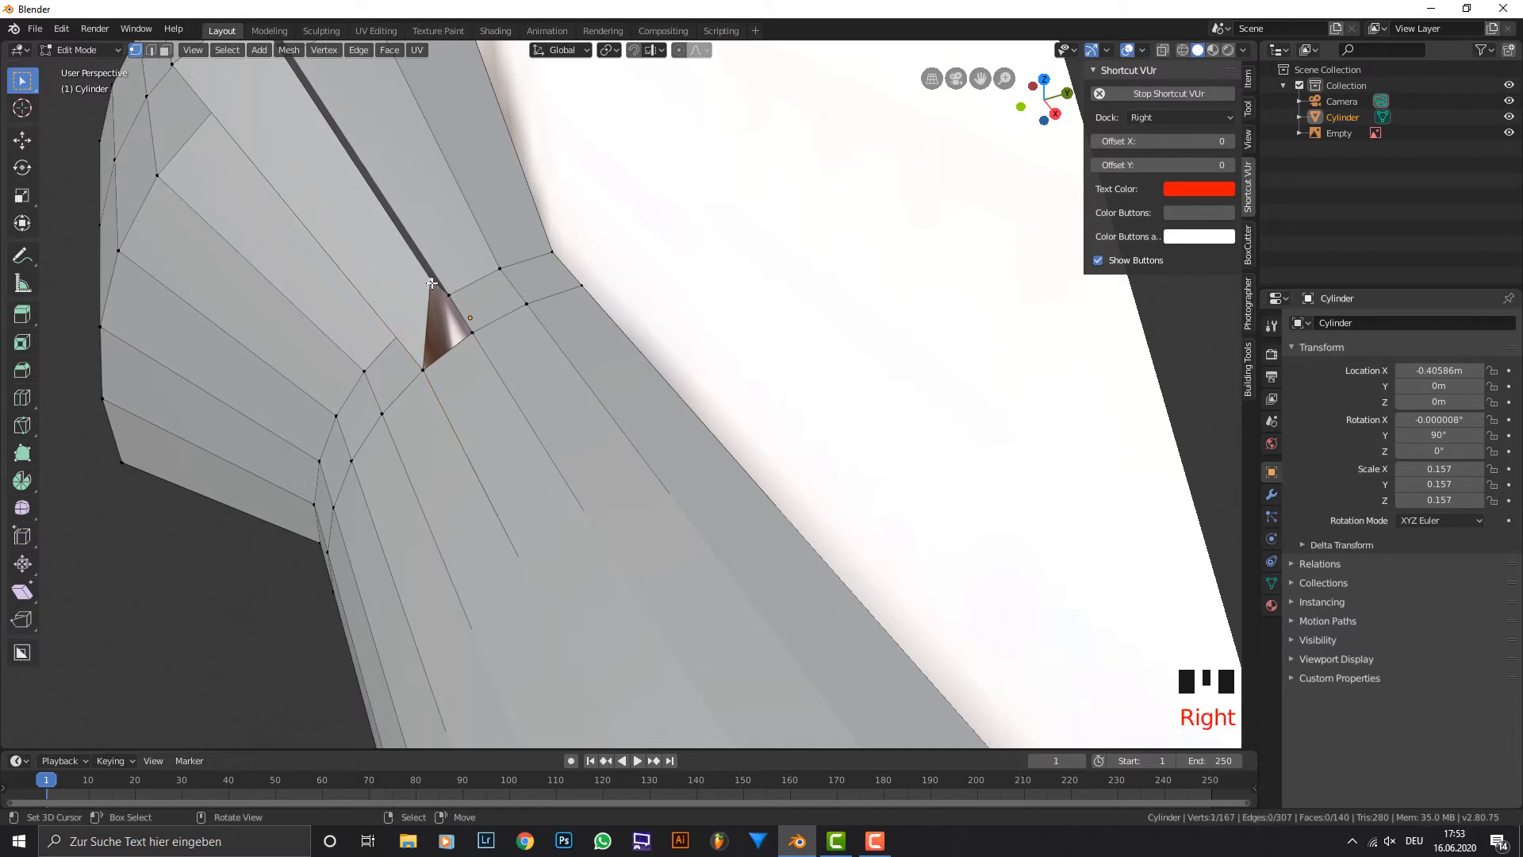
{"action": "right_click", "coordinate": [472, 332], "text": "shift"}
{"action": "key", "text": "F3"}
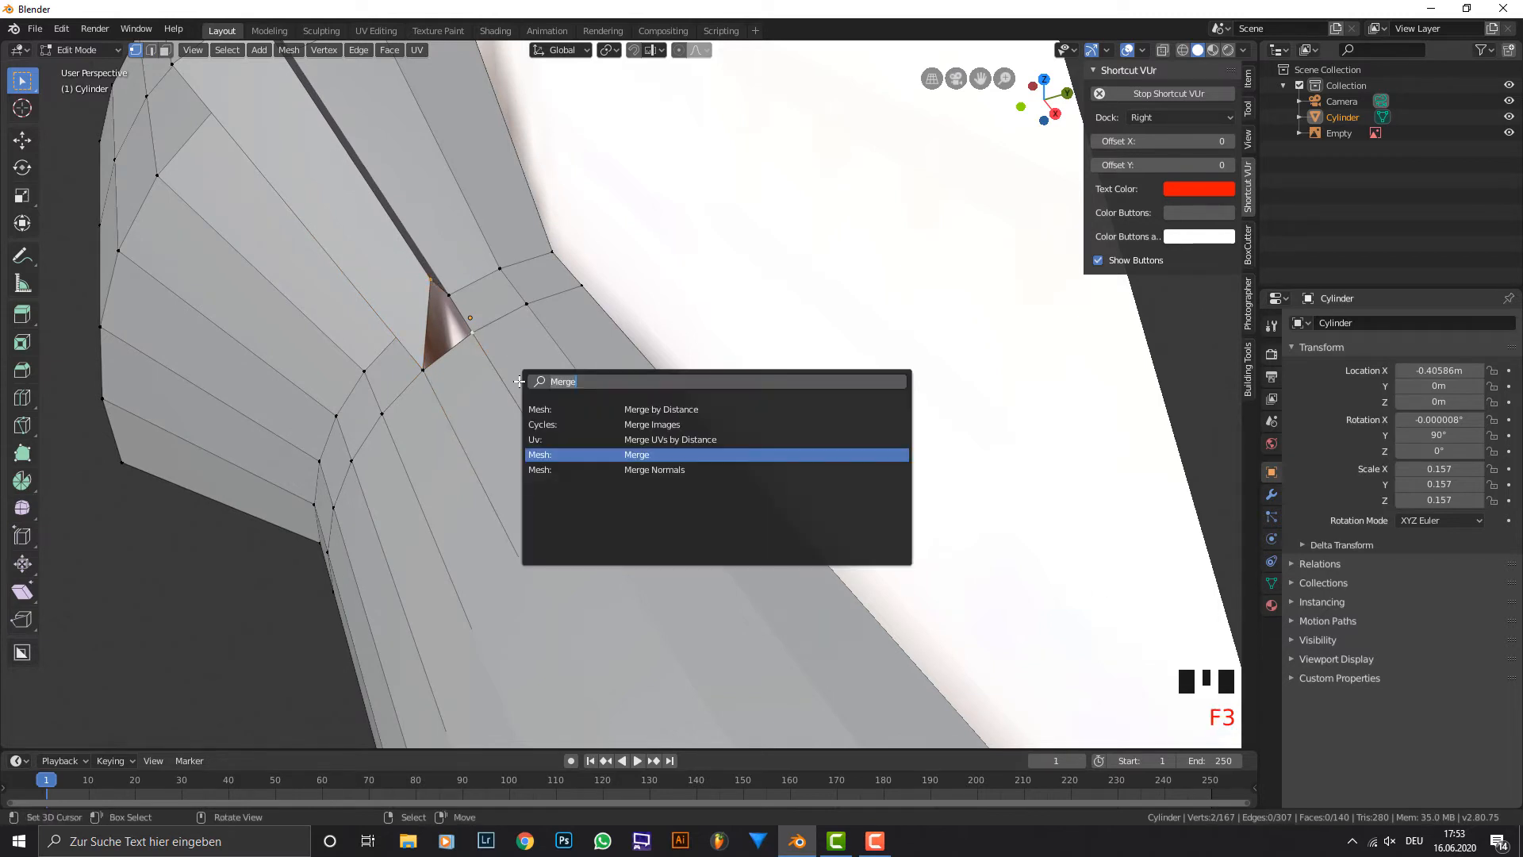
{"action": "key", "text": "Return"}
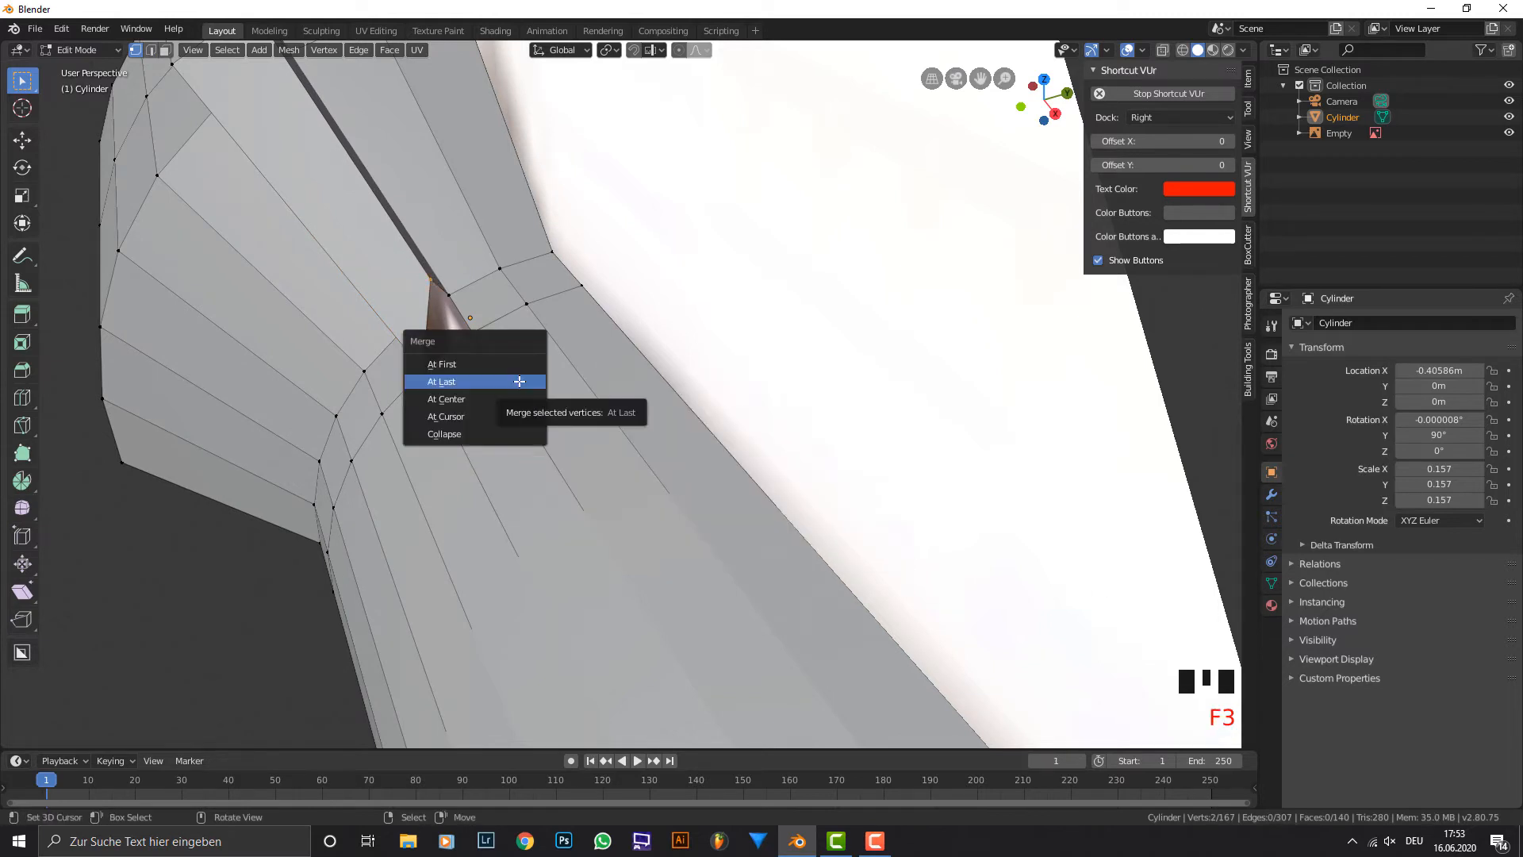
{"action": "left_click", "coordinate": [509, 381]}
Slide the grip's edge loop on both sides of the fin tip slightly along the grip, away from the taper.
{"action": "middle_click_drag", "start_coordinate": [510, 357], "coordinate": [583, 318]}
{"action": "scroll", "coordinate": [544, 336], "scroll_direction": "down", "scroll_amount": 5}
{"action": "scroll", "coordinate": [539, 333], "scroll_direction": "up", "scroll_amount": 1}
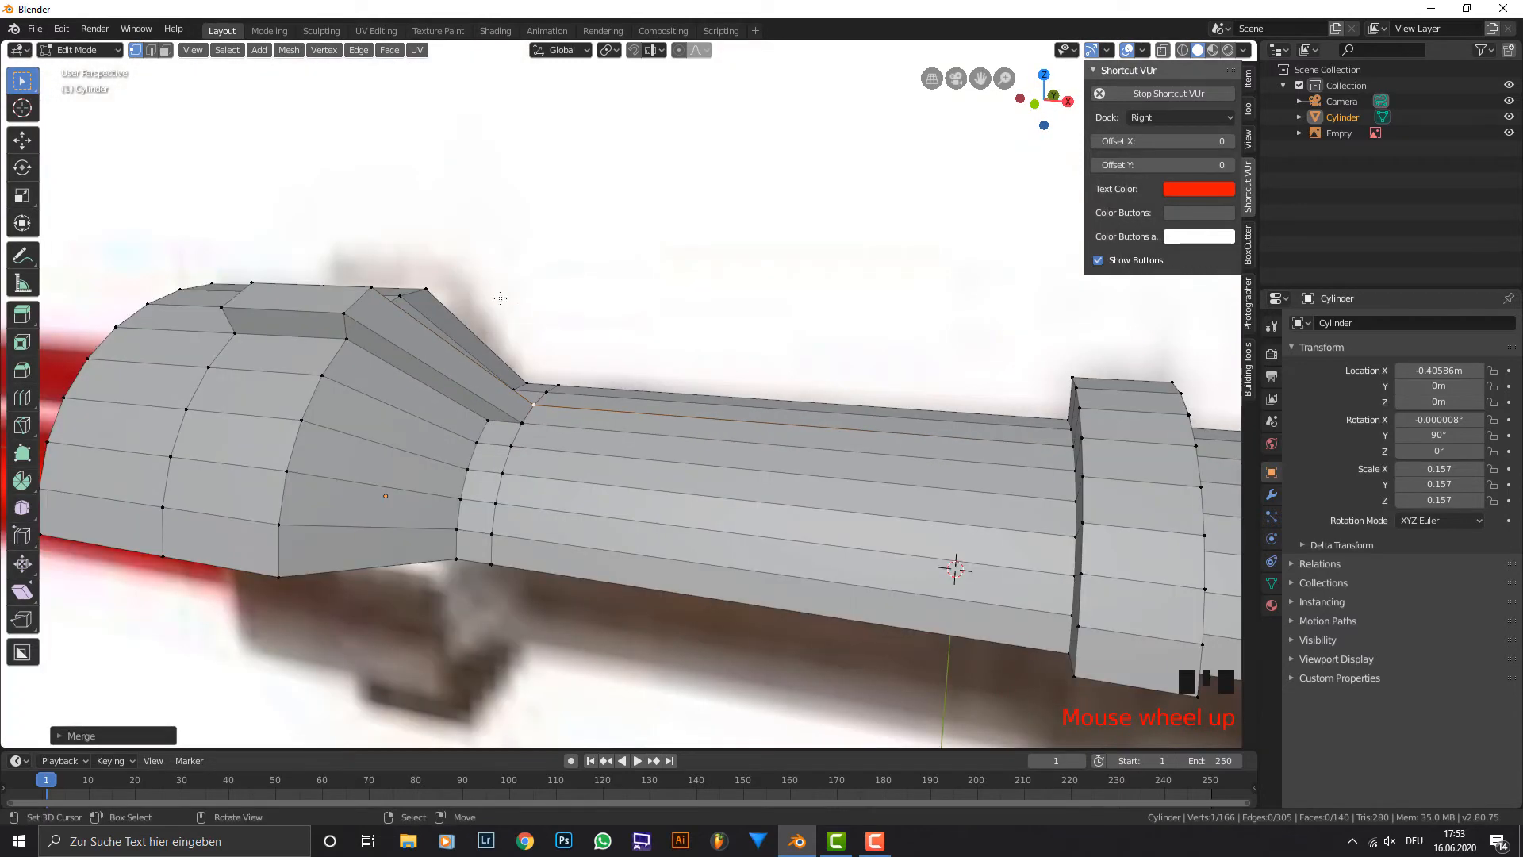
{"action": "middle_click_drag", "start_coordinate": [488, 318], "coordinate": [606, 287]}
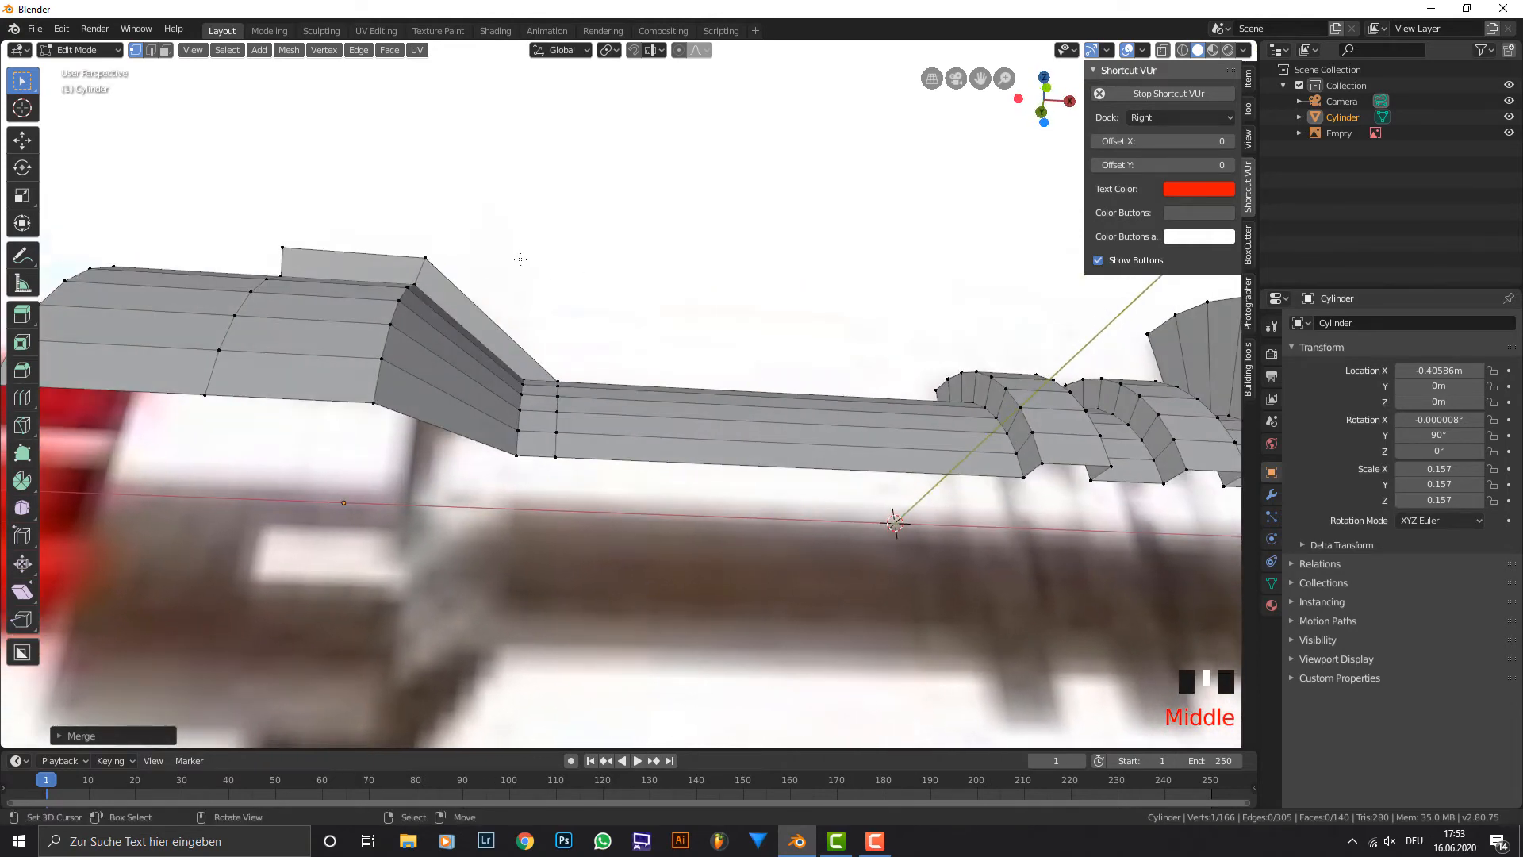
{"action": "middle_click_drag", "start_coordinate": [520, 258], "coordinate": [446, 263]}
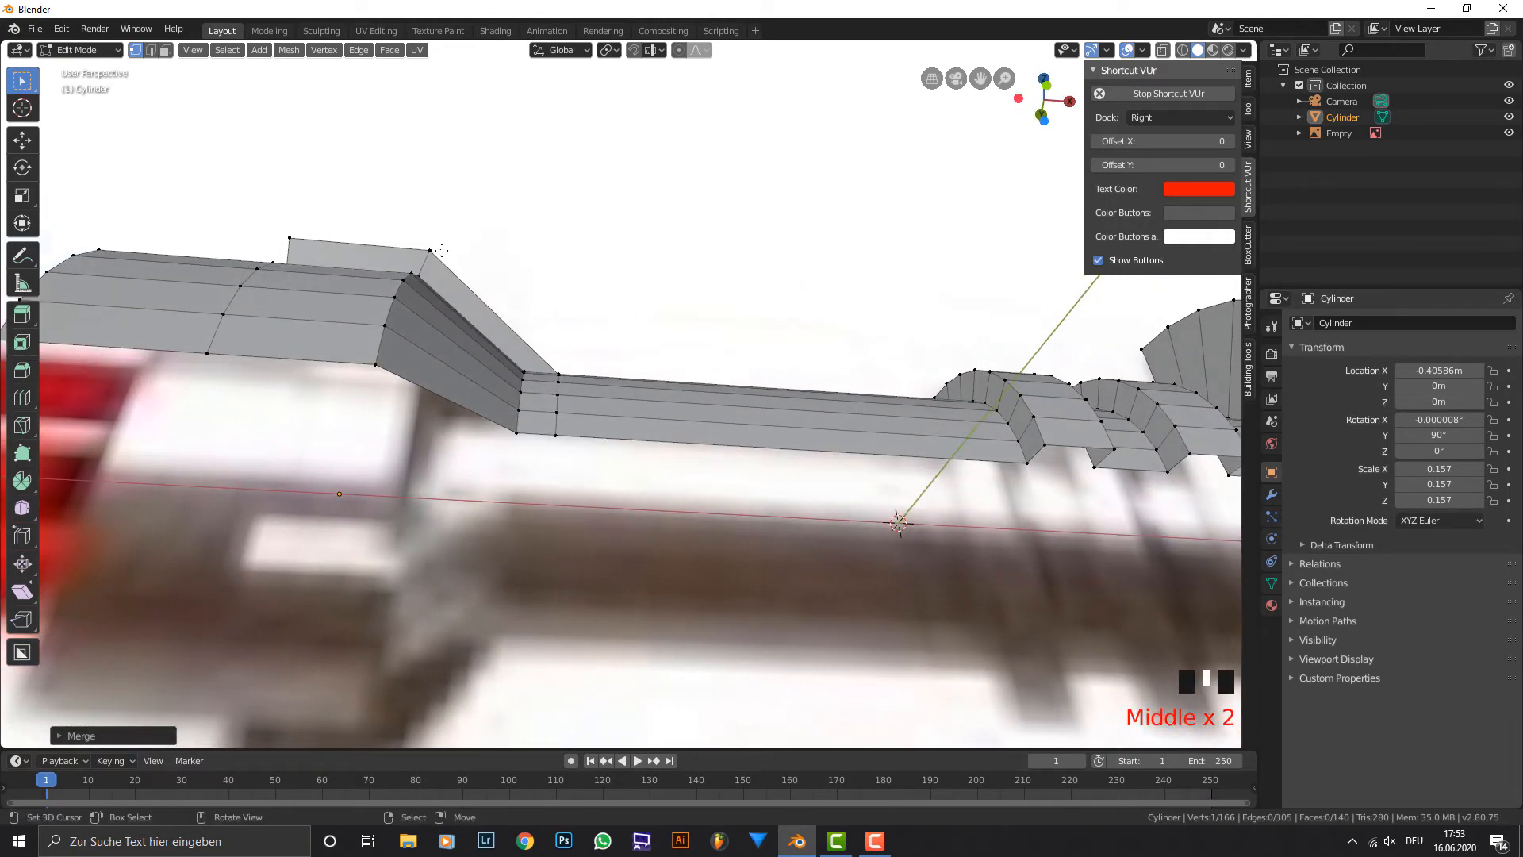
{"action": "left_click", "coordinate": [150, 49]}
{"action": "left_click", "coordinate": [151, 49]}
{"action": "right_click", "coordinate": [576, 393], "text": "alt"}
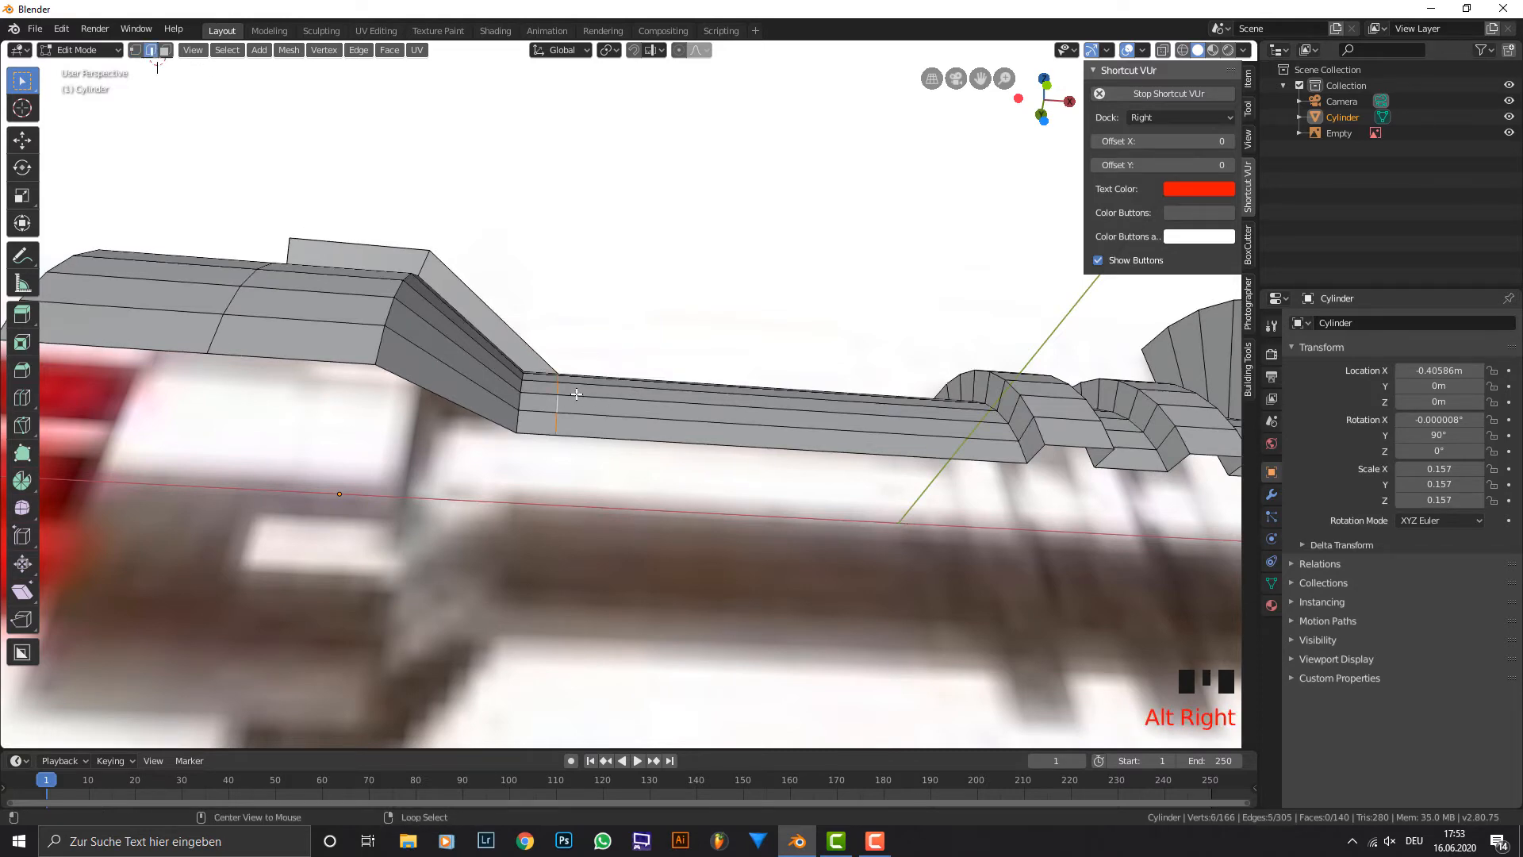
{"action": "middle_click_drag", "start_coordinate": [576, 393], "coordinate": [527, 404]}
{"action": "scroll", "coordinate": [523, 403], "scroll_direction": "up", "scroll_amount": 2}
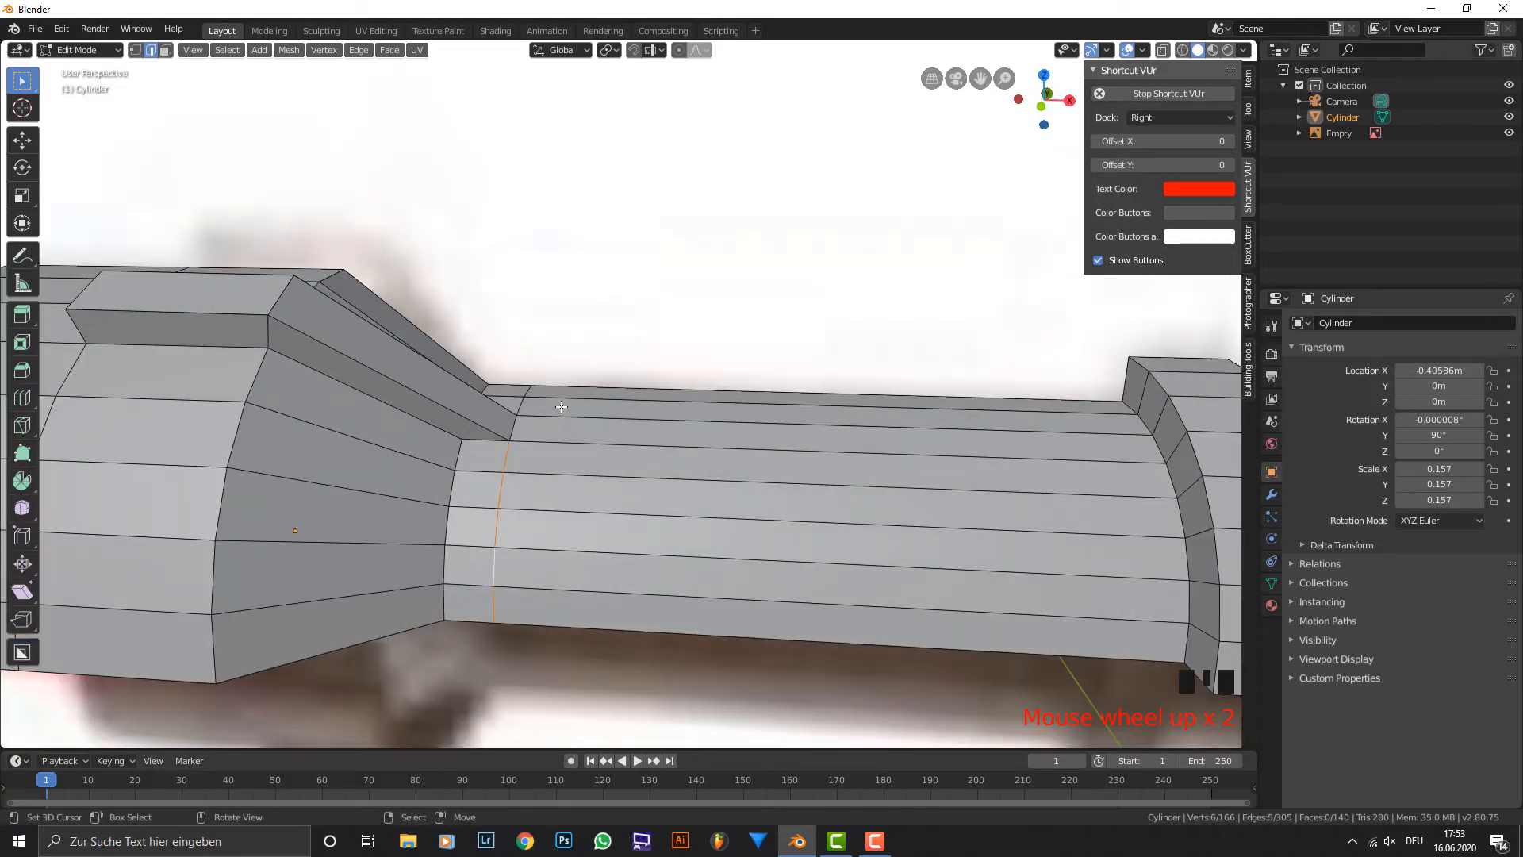
{"action": "right_click", "coordinate": [521, 402], "text": "alt+shift"}
{"action": "right_click", "coordinate": [515, 422], "text": "shift"}
{"action": "middle_click_drag", "start_coordinate": [555, 422], "coordinate": [566, 375]}
{"action": "key", "text": "g"}
{"action": "key", "text": "g"}
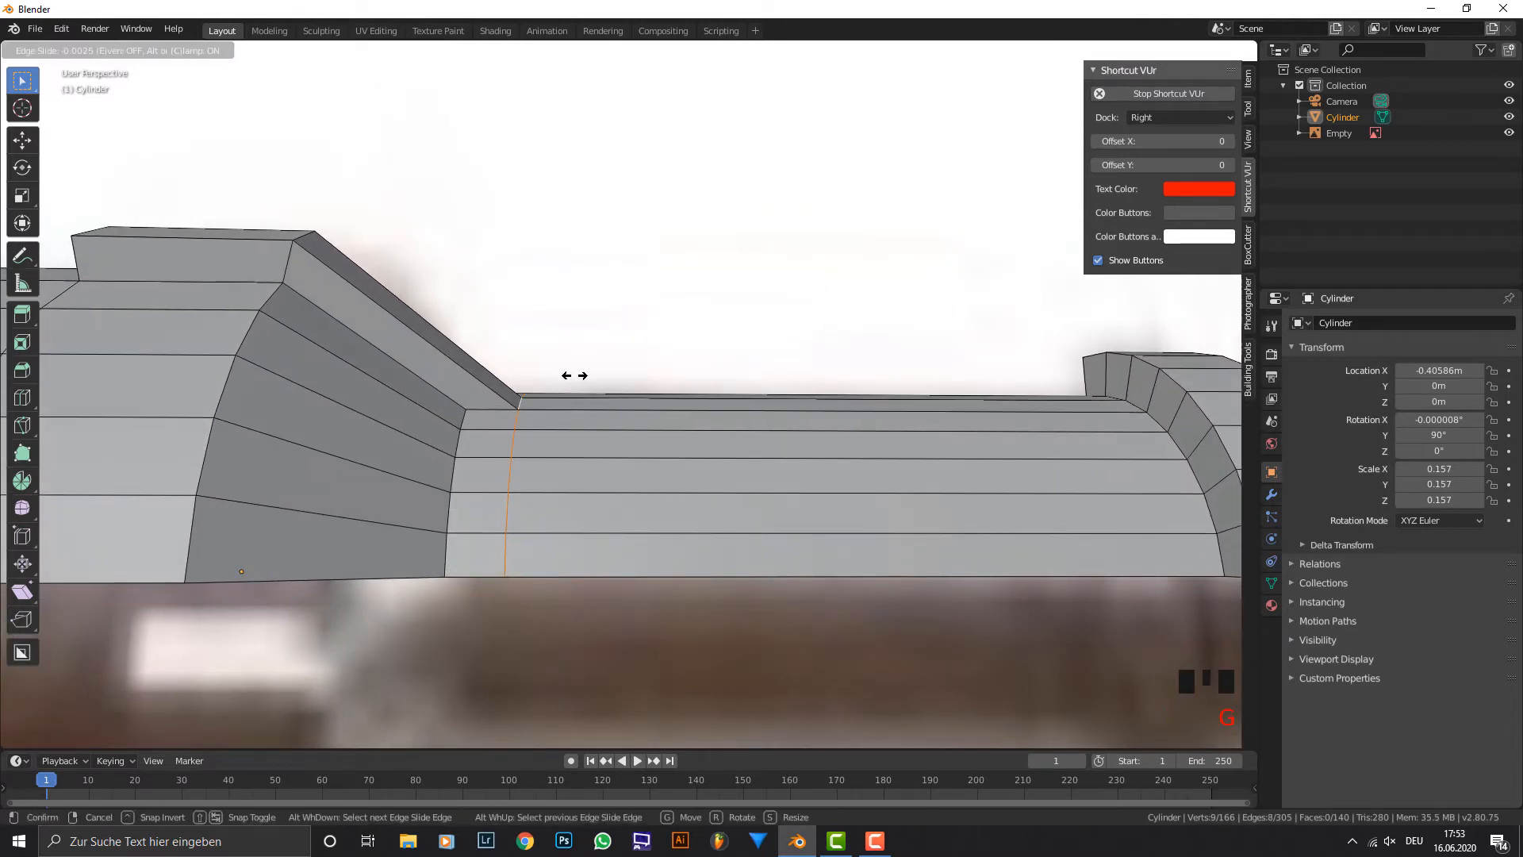
{"action": "left_click", "coordinate": [585, 374]}
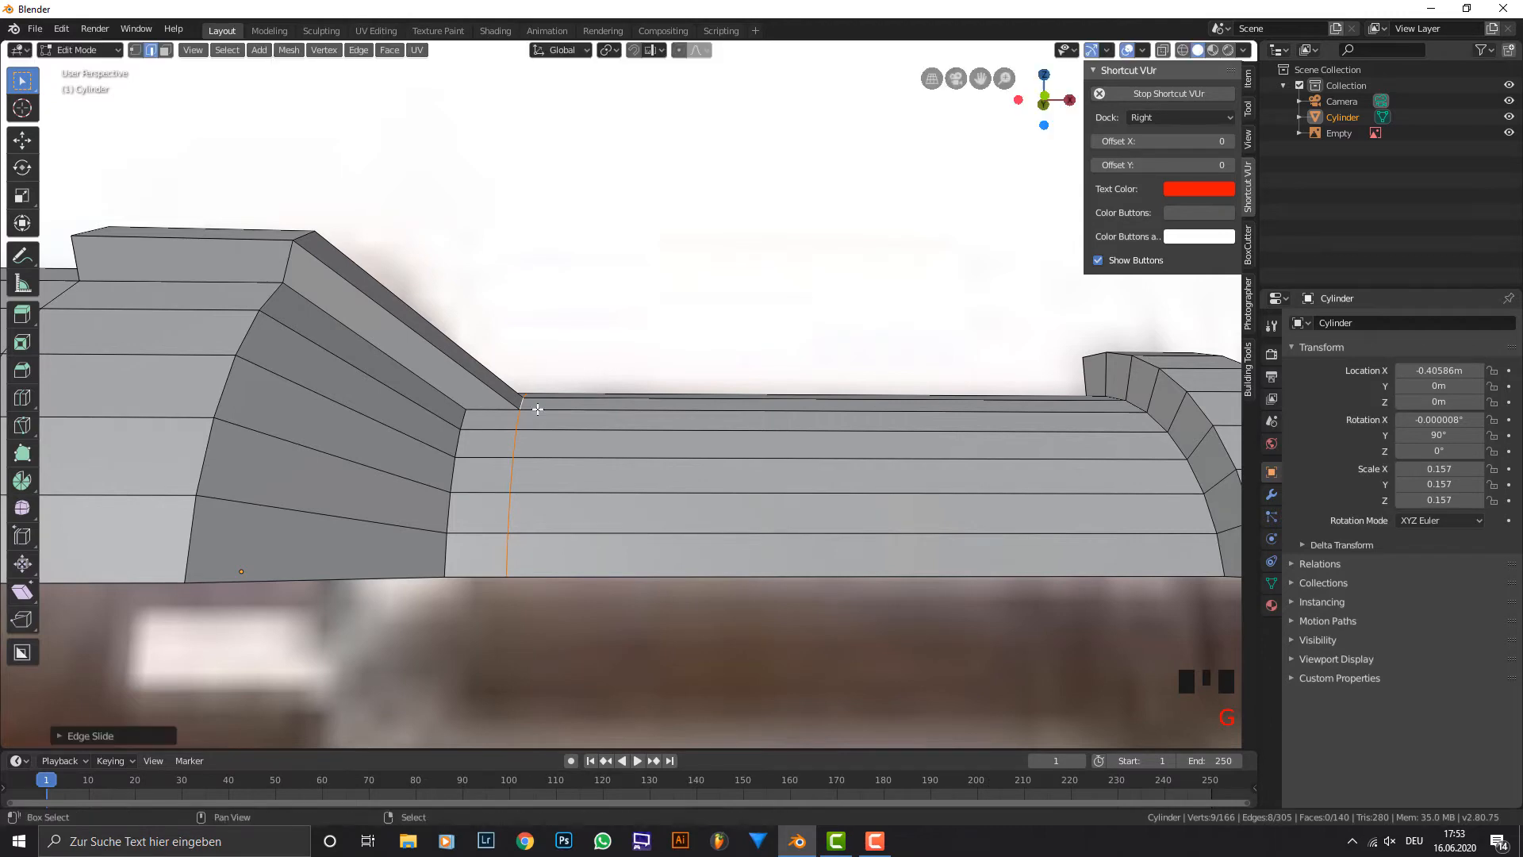
Return the hilt to Object Mode and shade it smooth.
{"action": "middle_click_drag", "start_coordinate": [533, 404], "coordinate": [498, 303]}
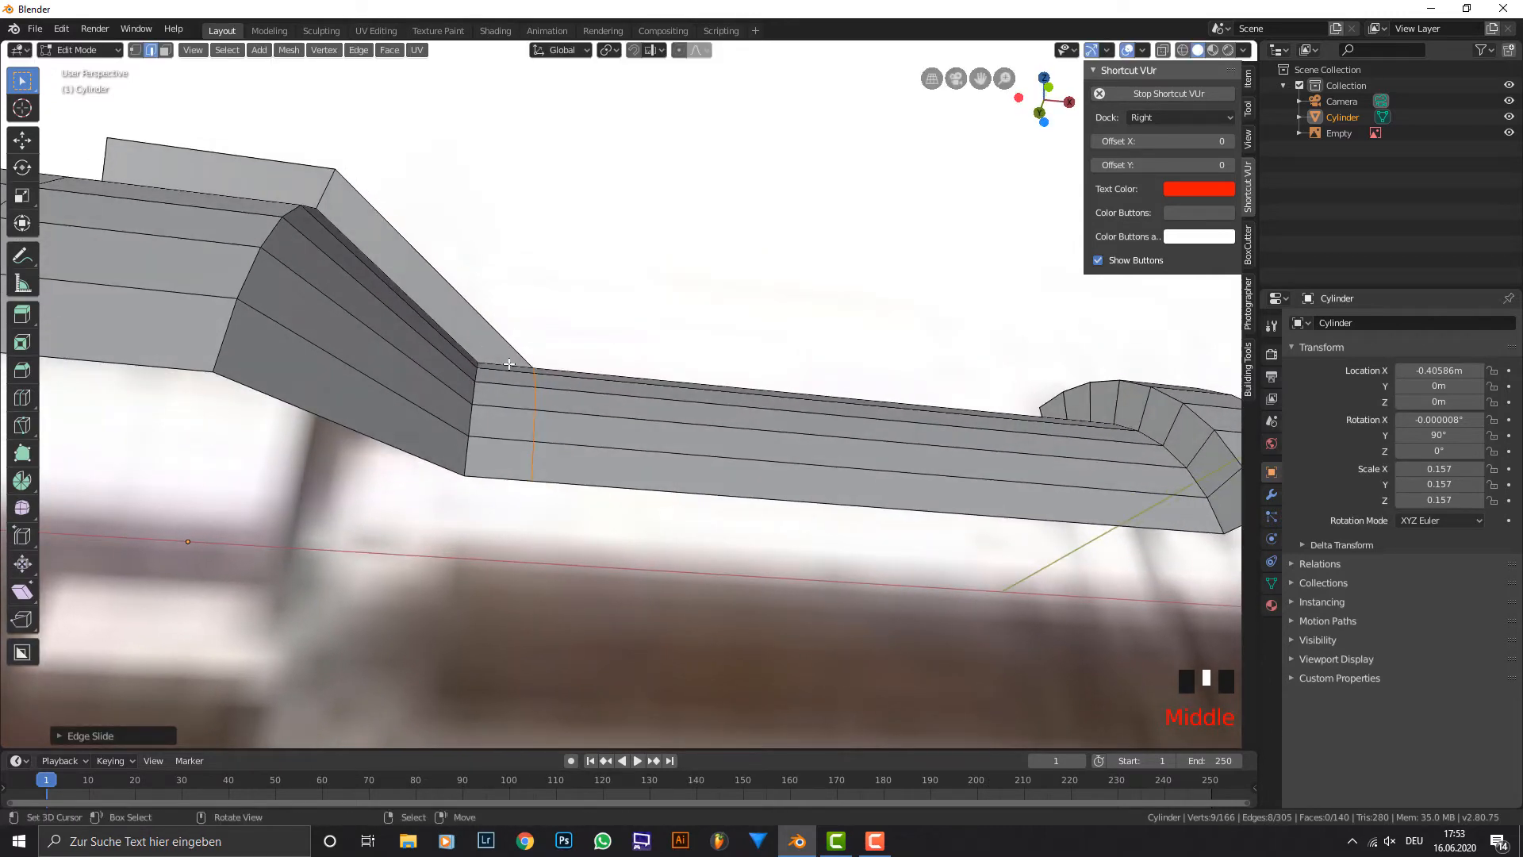
{"action": "scroll", "coordinate": [568, 282], "scroll_direction": "down", "scroll_amount": 2}
{"action": "key", "text": "Tab"}
{"action": "middle_click_drag", "start_coordinate": [636, 284], "coordinate": [676, 303]}
{"action": "scroll", "coordinate": [798, 350], "scroll_direction": "down", "scroll_amount": 2}
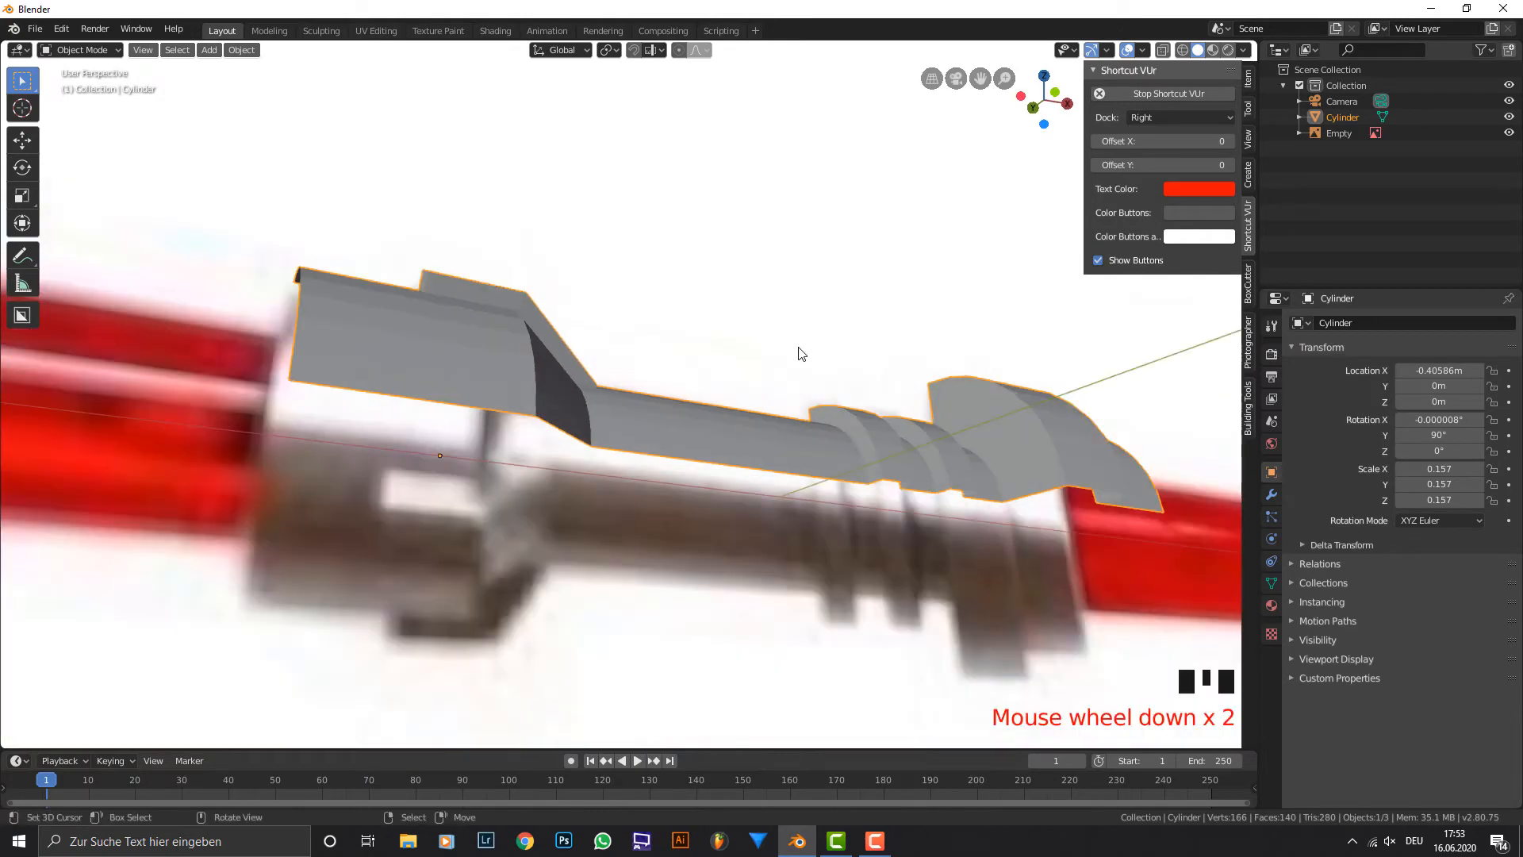
{"action": "middle_click_drag", "start_coordinate": [798, 350], "coordinate": [737, 364]}
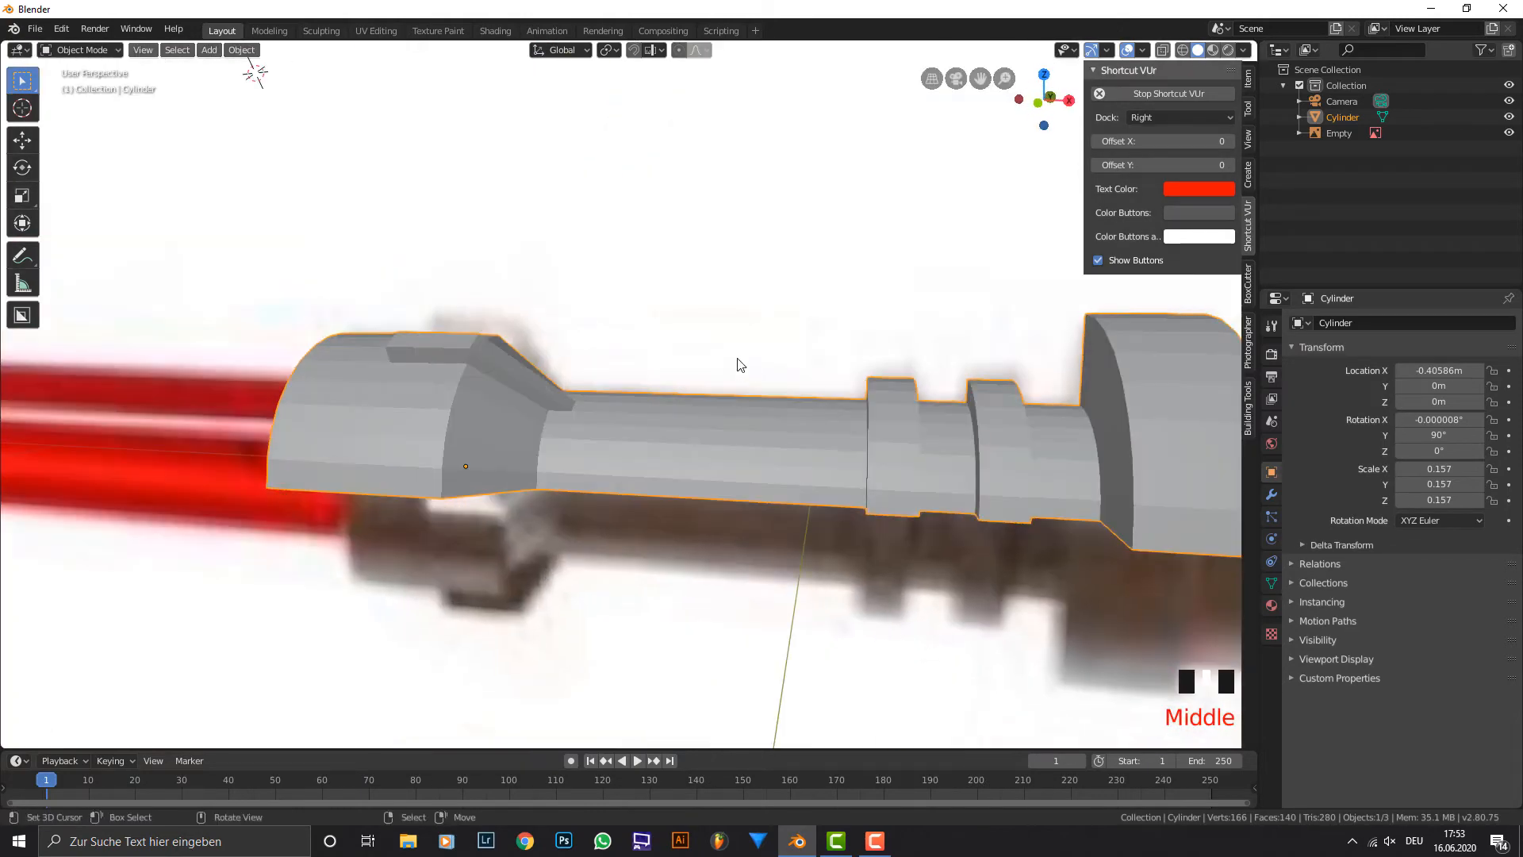
{"action": "scroll", "coordinate": [738, 364], "scroll_direction": "up", "scroll_amount": 1}
{"action": "right_click", "coordinate": [738, 364]}
{"action": "left_click", "coordinate": [737, 358]}
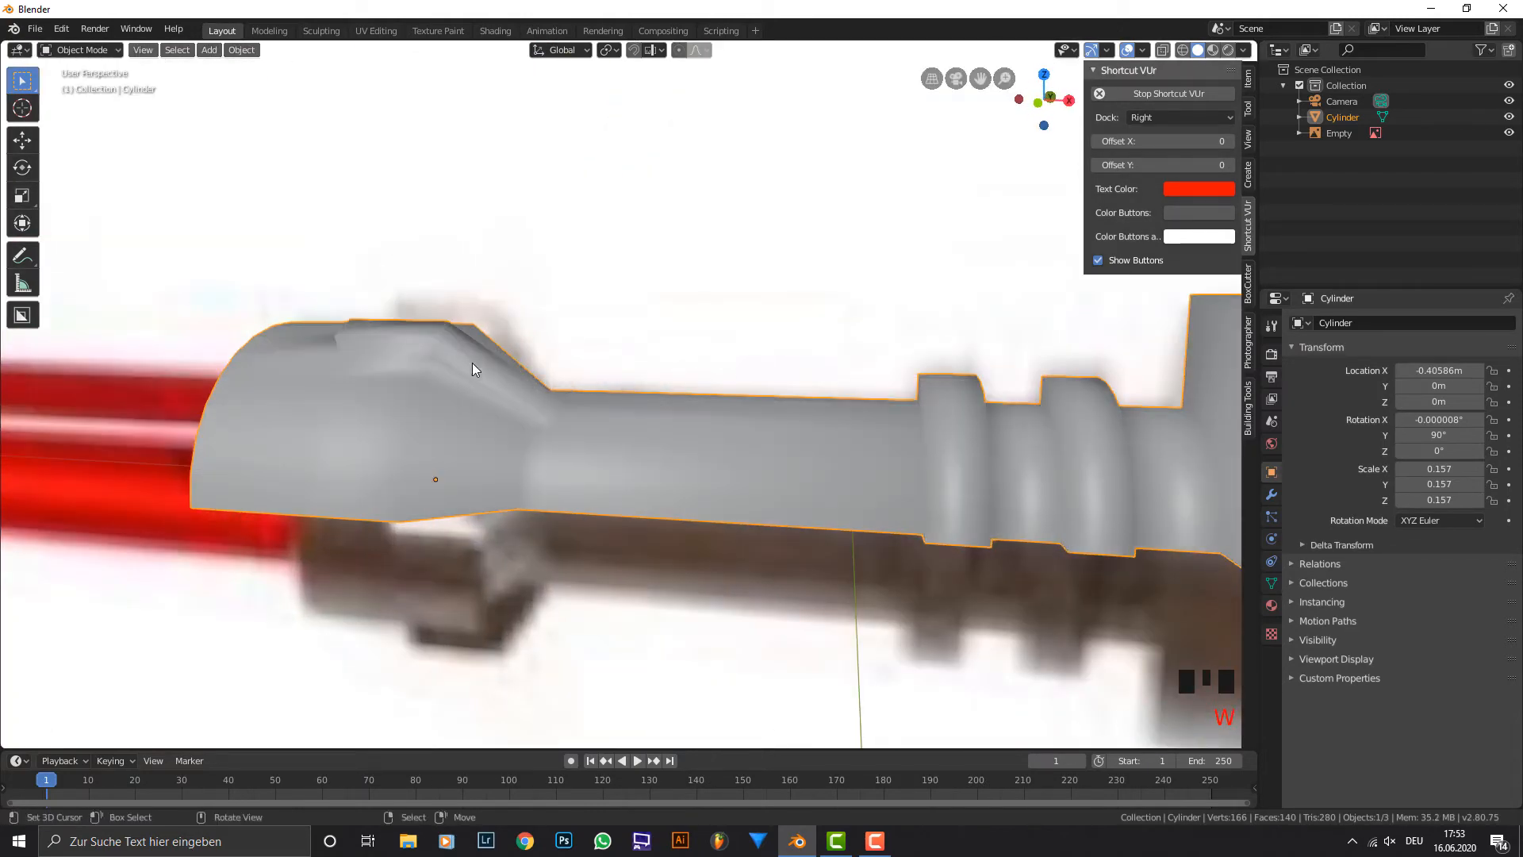
Enable Auto Smooth for the hilt's mesh normals.
{"action": "middle_click_drag", "start_coordinate": [472, 364], "coordinate": [505, 354]}
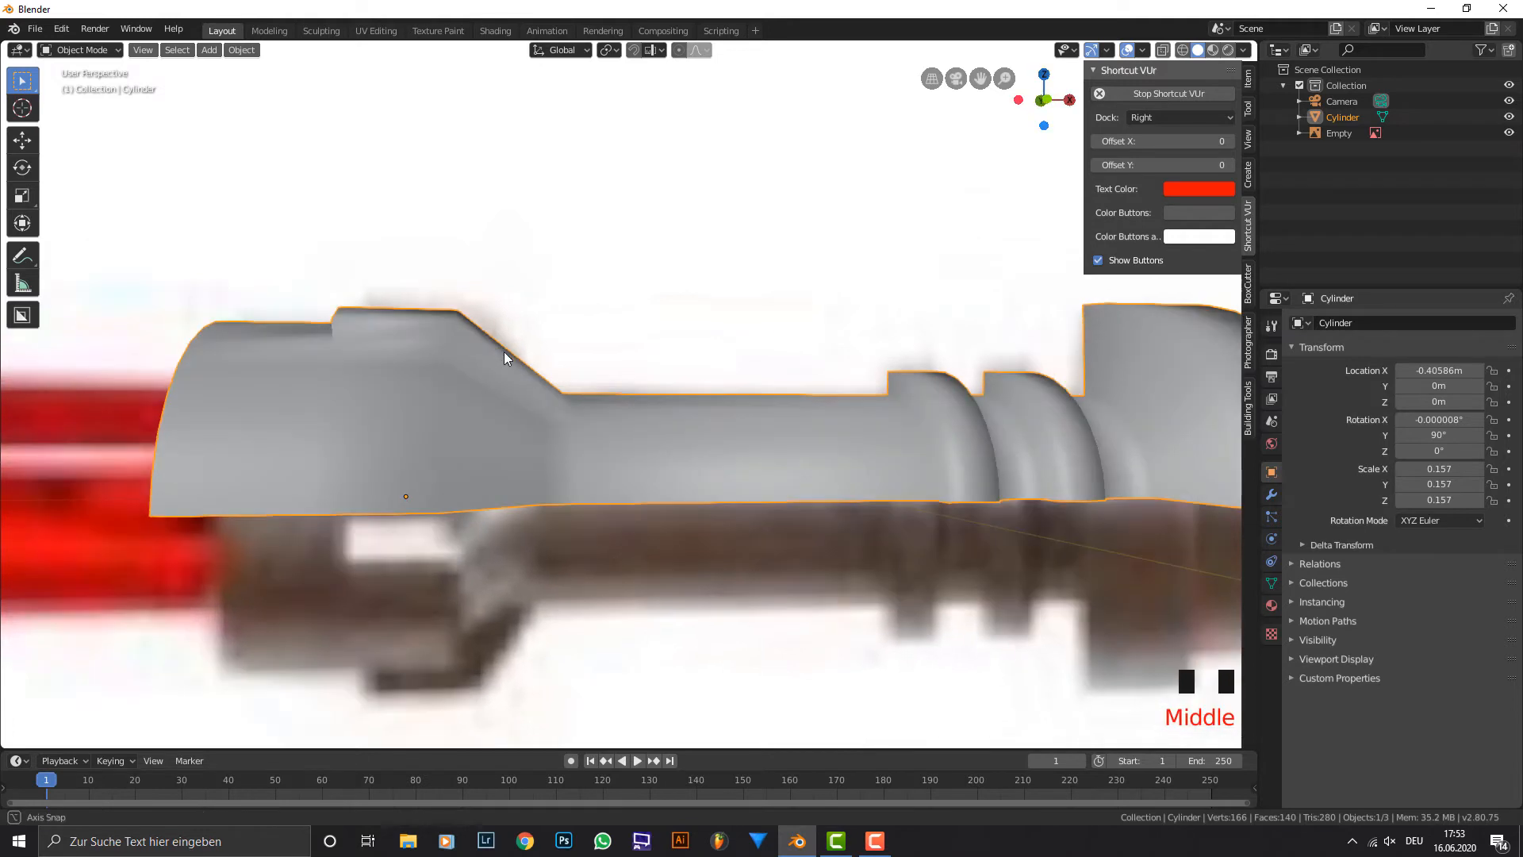
{"action": "left_click", "coordinate": [1271, 583]}
{"action": "left_click", "coordinate": [1329, 595]}
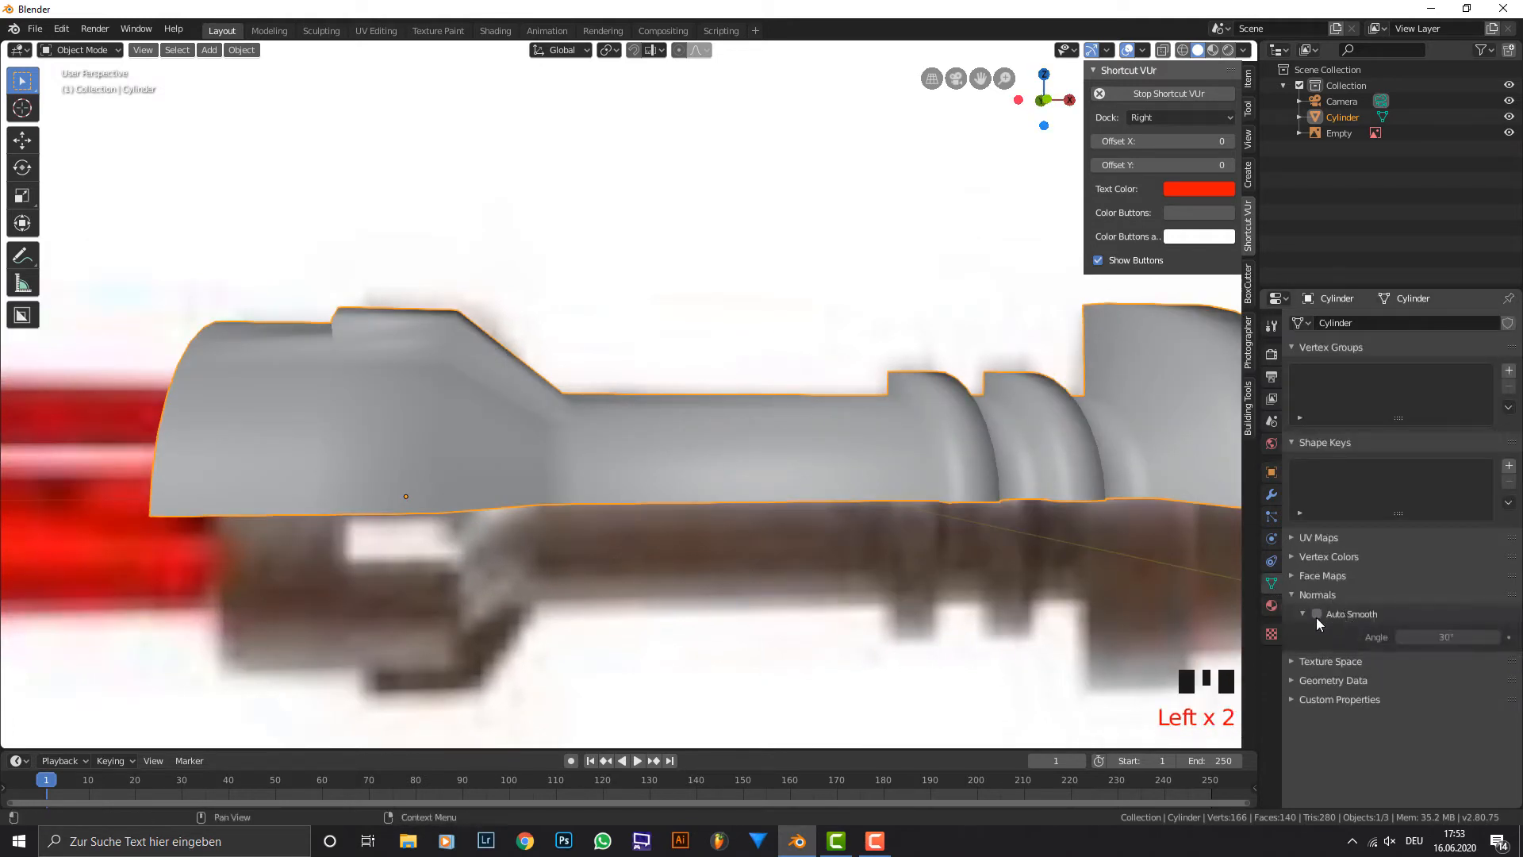
{"action": "left_click", "coordinate": [1316, 614]}
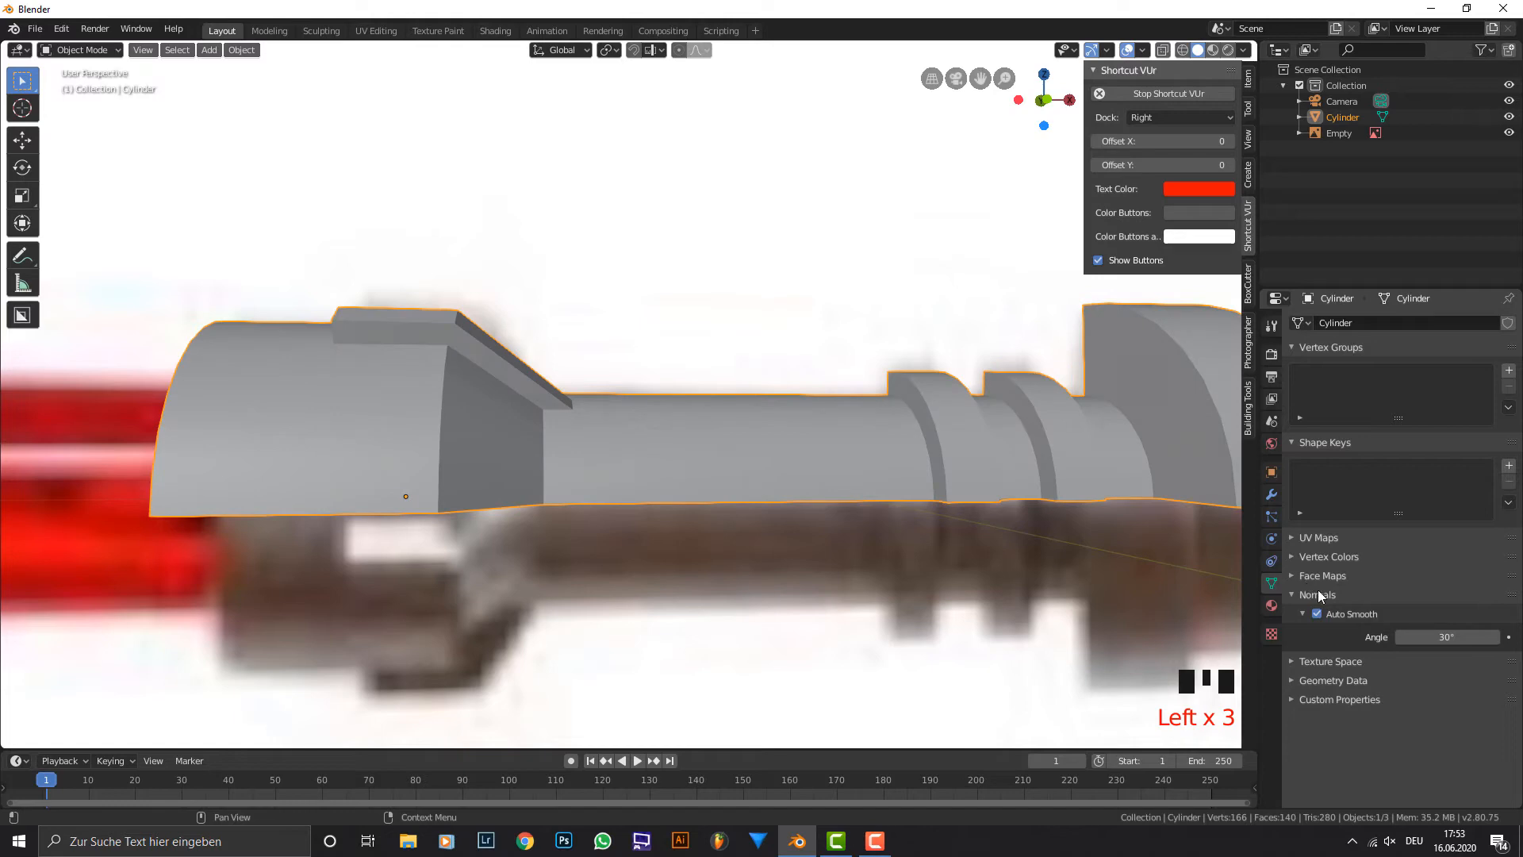
Apply the rotation and scale of the hilt object.
{"action": "scroll", "coordinate": [934, 422], "scroll_direction": "down", "scroll_amount": 2}
{"action": "middle_click_drag", "start_coordinate": [926, 406], "coordinate": [937, 349]}
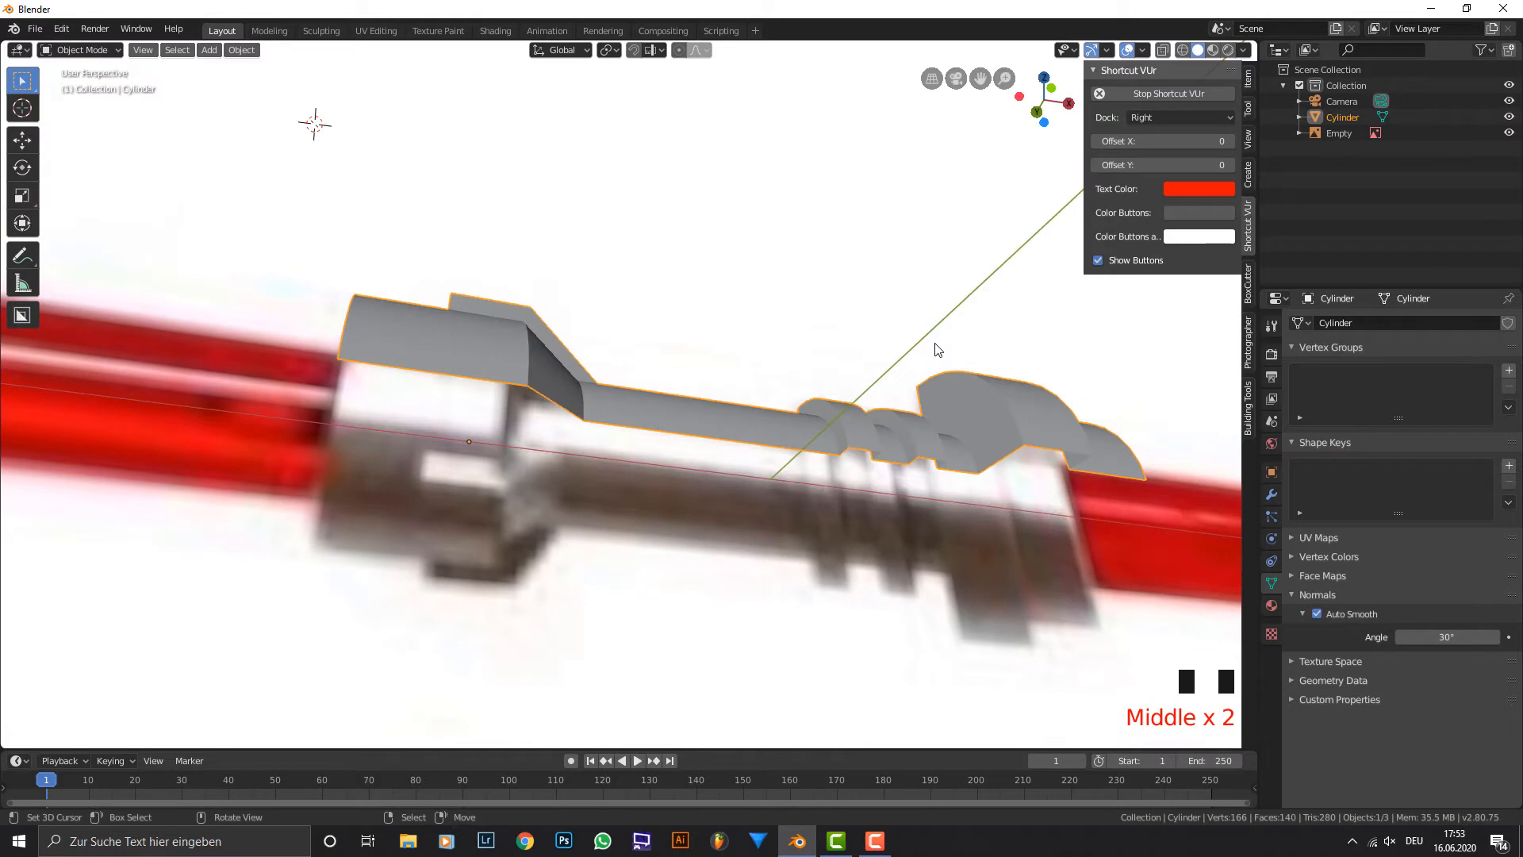
{"action": "middle_click_drag", "start_coordinate": [776, 266], "coordinate": [622, 388]}
{"action": "key", "text": "ctrl+a"}
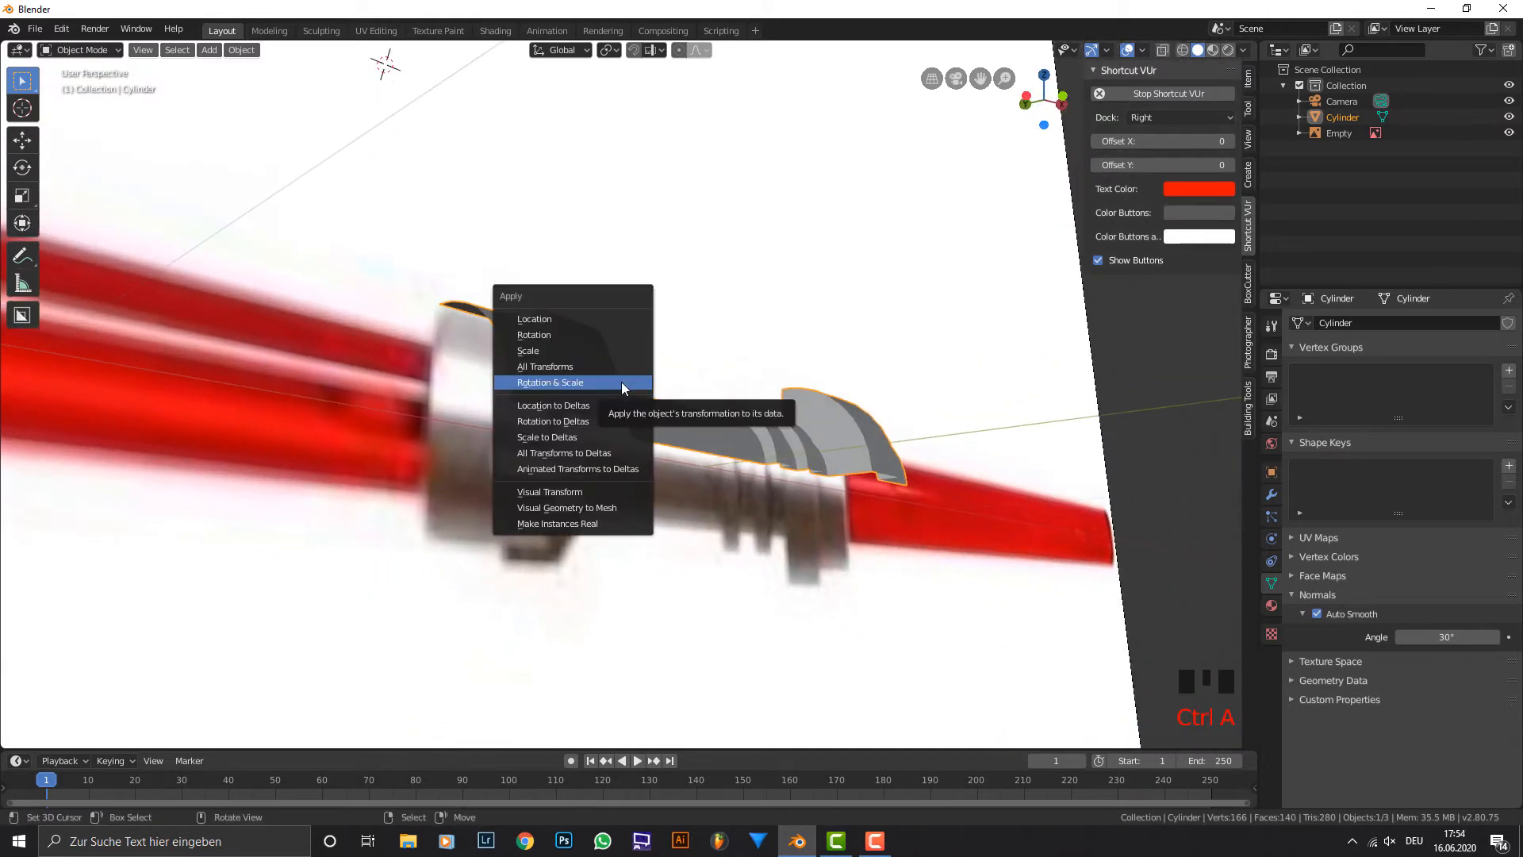
{"action": "left_click", "coordinate": [621, 382]}
Snap the 3D cursor to the world origin.
{"action": "middle_click_drag", "start_coordinate": [625, 379], "coordinate": [1242, 321]}
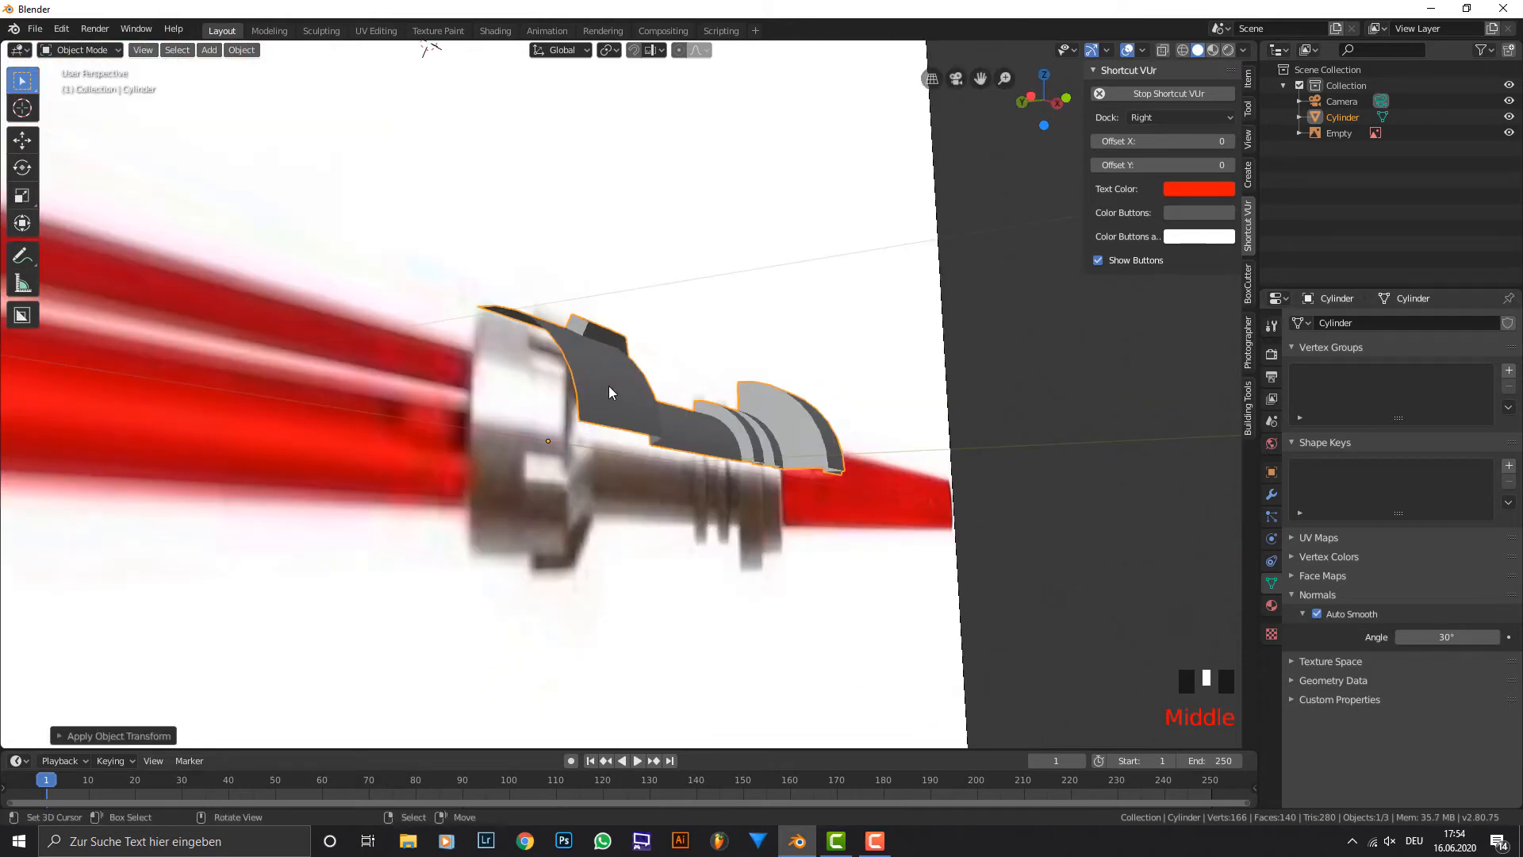
{"action": "key", "text": "shift+a"}
{"action": "mouse_move", "coordinate": [608, 386]}
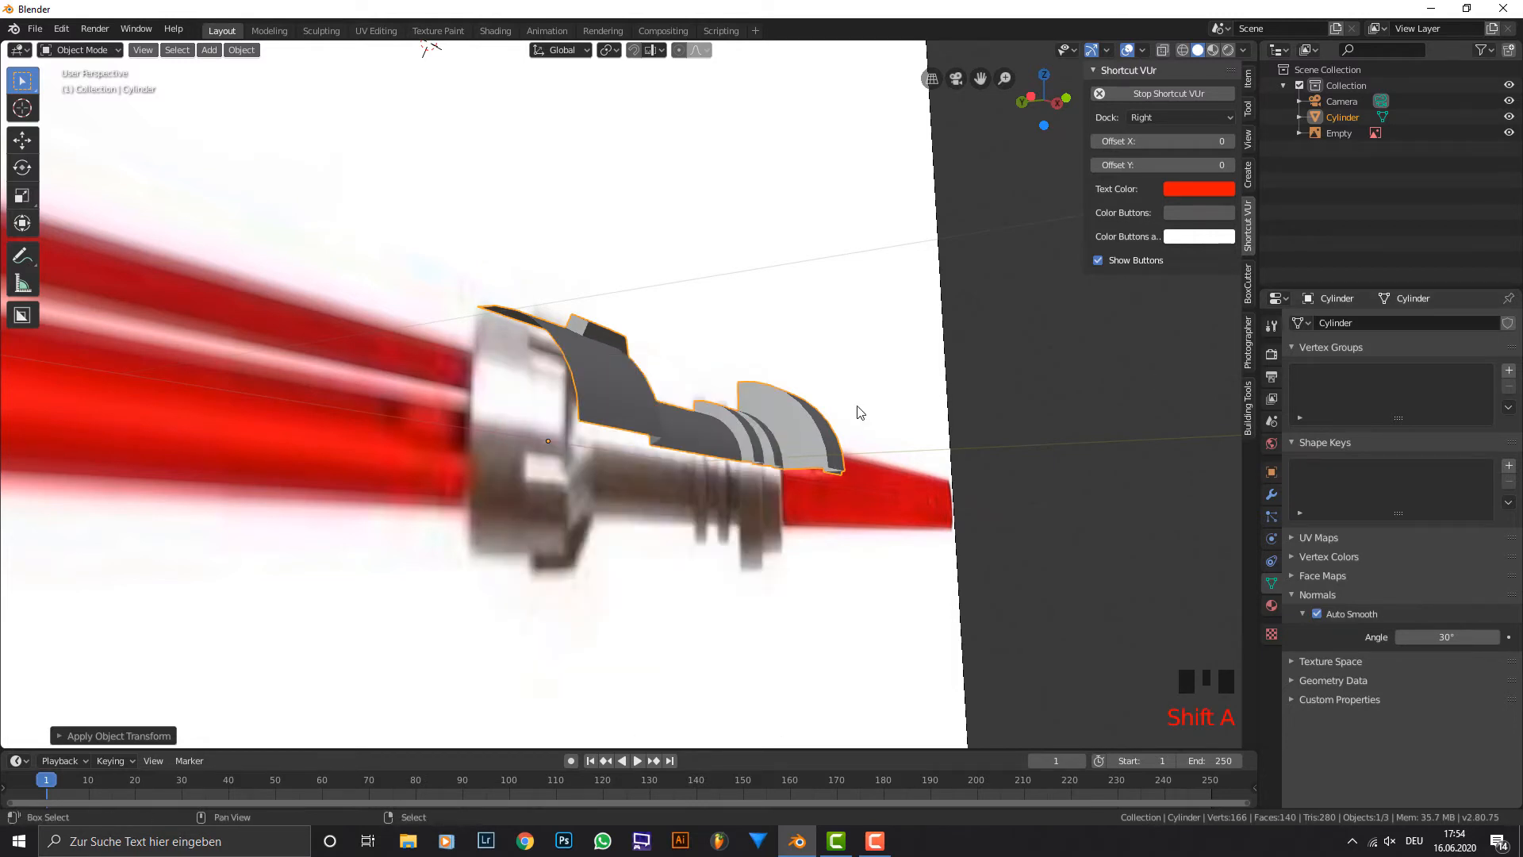
{"action": "key", "text": "shift+s"}
{"action": "left_click", "coordinate": [787, 458]}
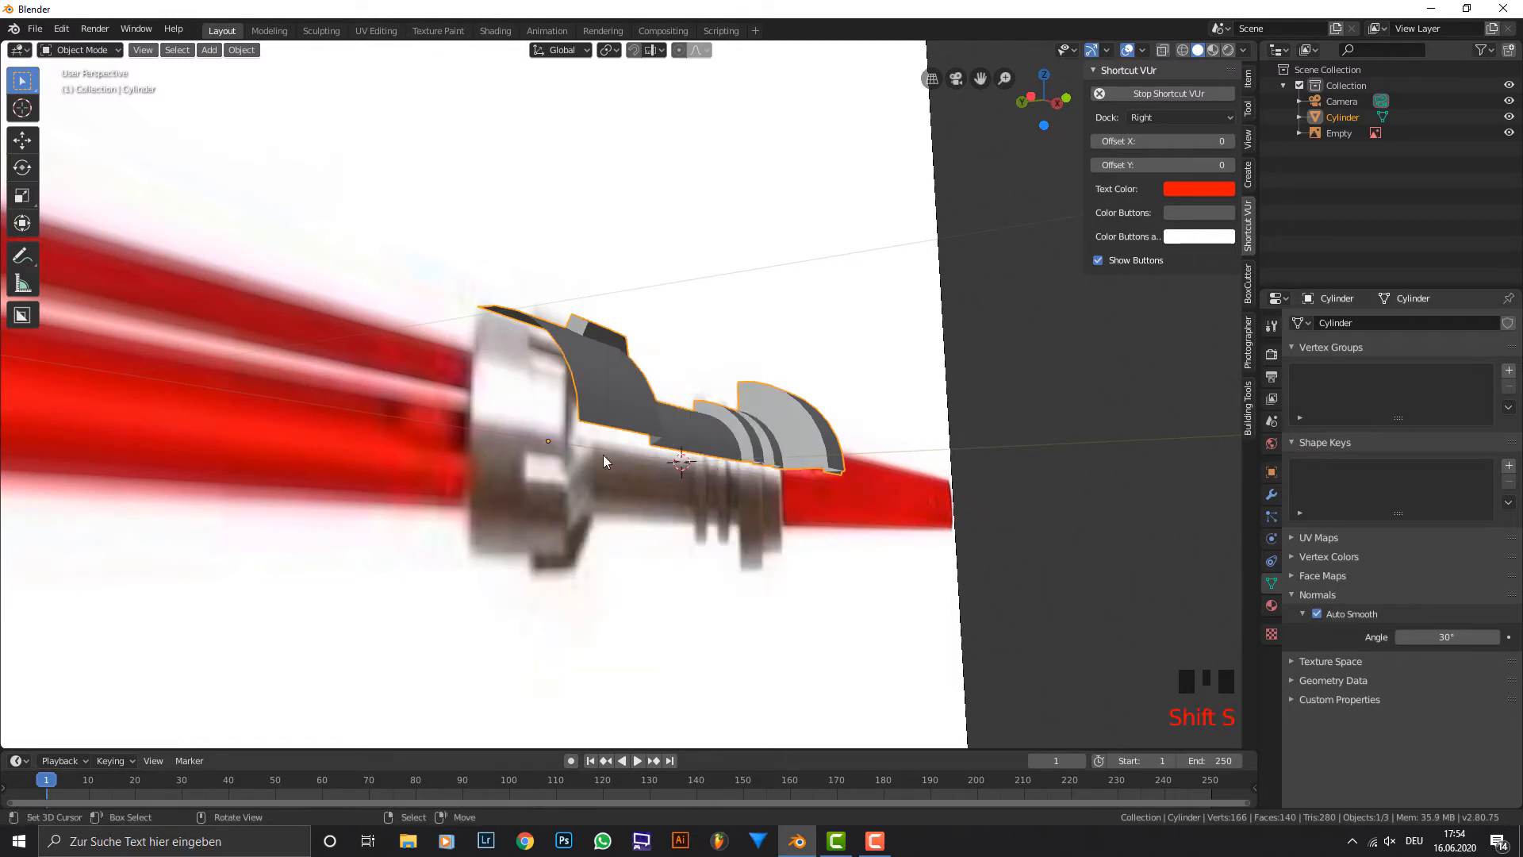
Snap the 3D cursor to the selected hilt's origin and add a Plain Axes empty there.
{"action": "key", "text": "shift+s"}
{"action": "left_click", "coordinate": [684, 536]}
{"action": "mouse_move", "coordinate": [563, 436]}
{"action": "middle_mouse_down"}
{"action": "mouse_move", "coordinate": [591, 425]}
{"action": "mouse_move", "coordinate": [579, 439]}
{"action": "middle_mouse_up"}
{"action": "key", "text": "shift+a"}
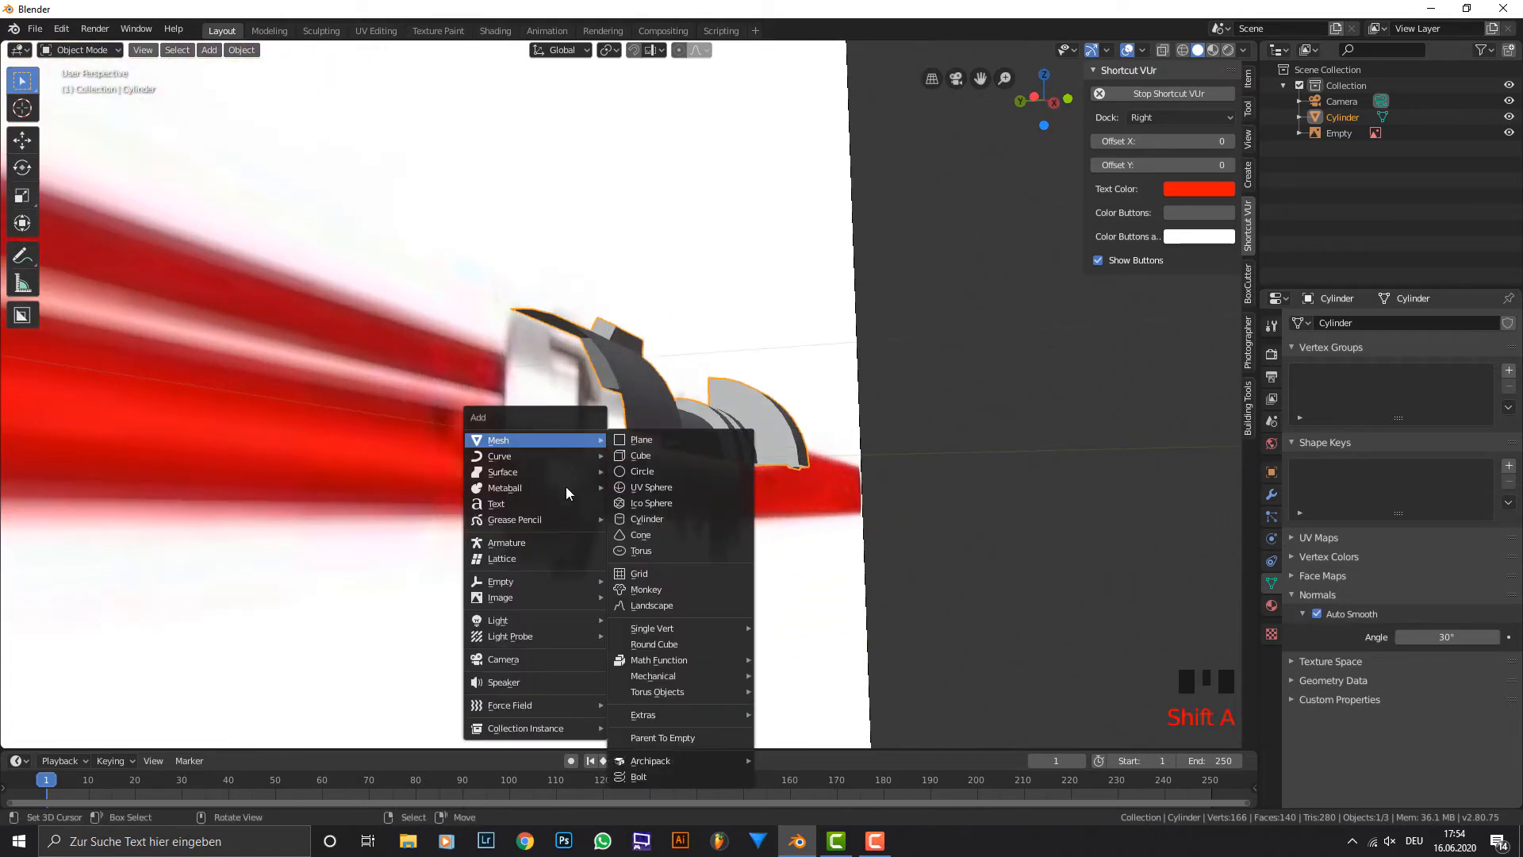
{"action": "mouse_move", "coordinate": [570, 582]}
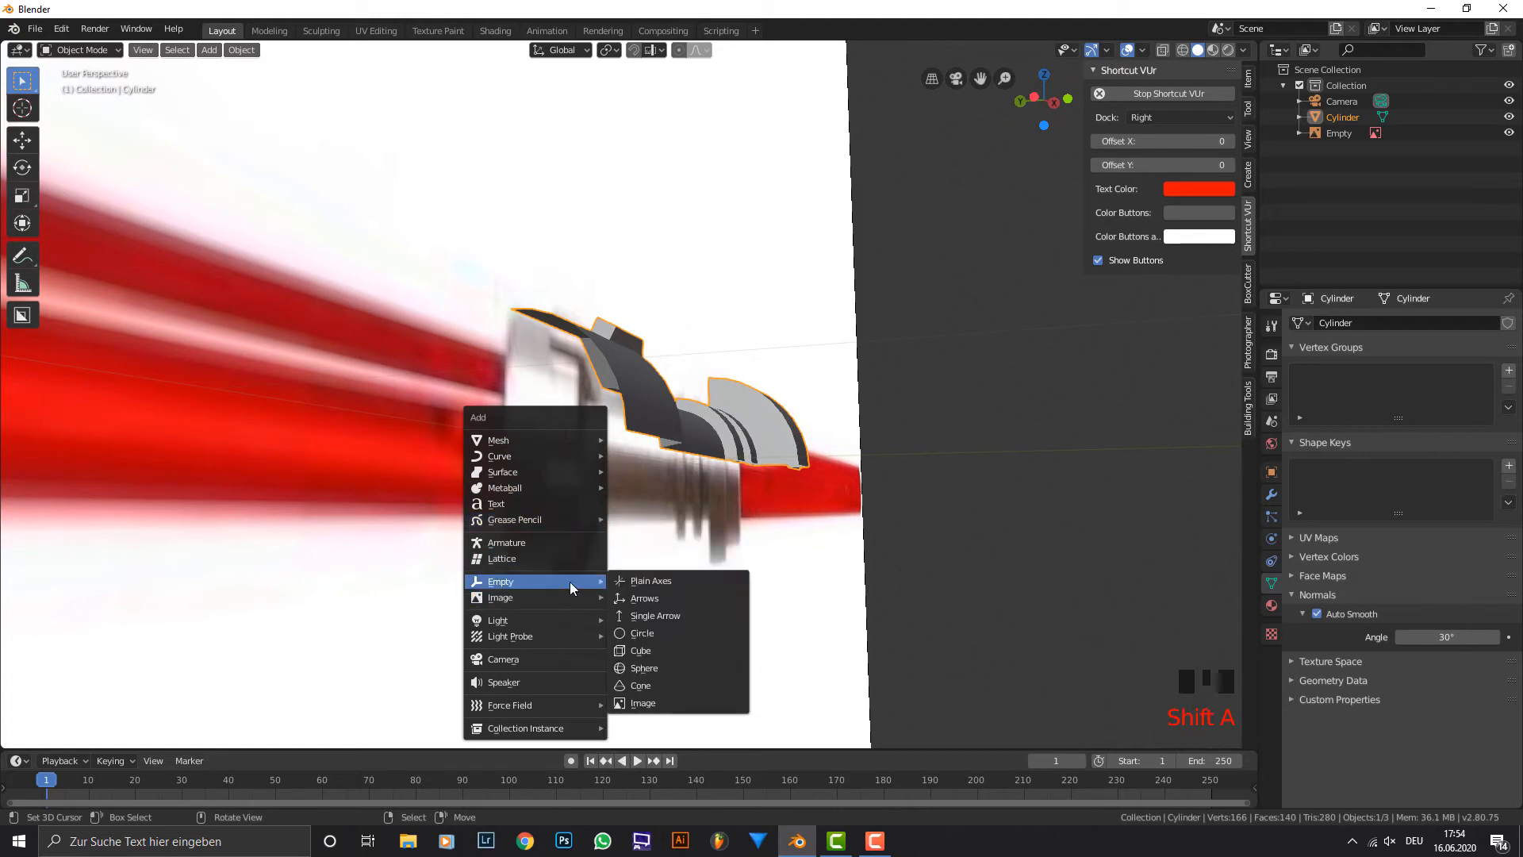
{"action": "left_click", "coordinate": [650, 581]}
Rotate the new empty 90 degrees about the global X axis.
{"action": "type", "text": "rx"}
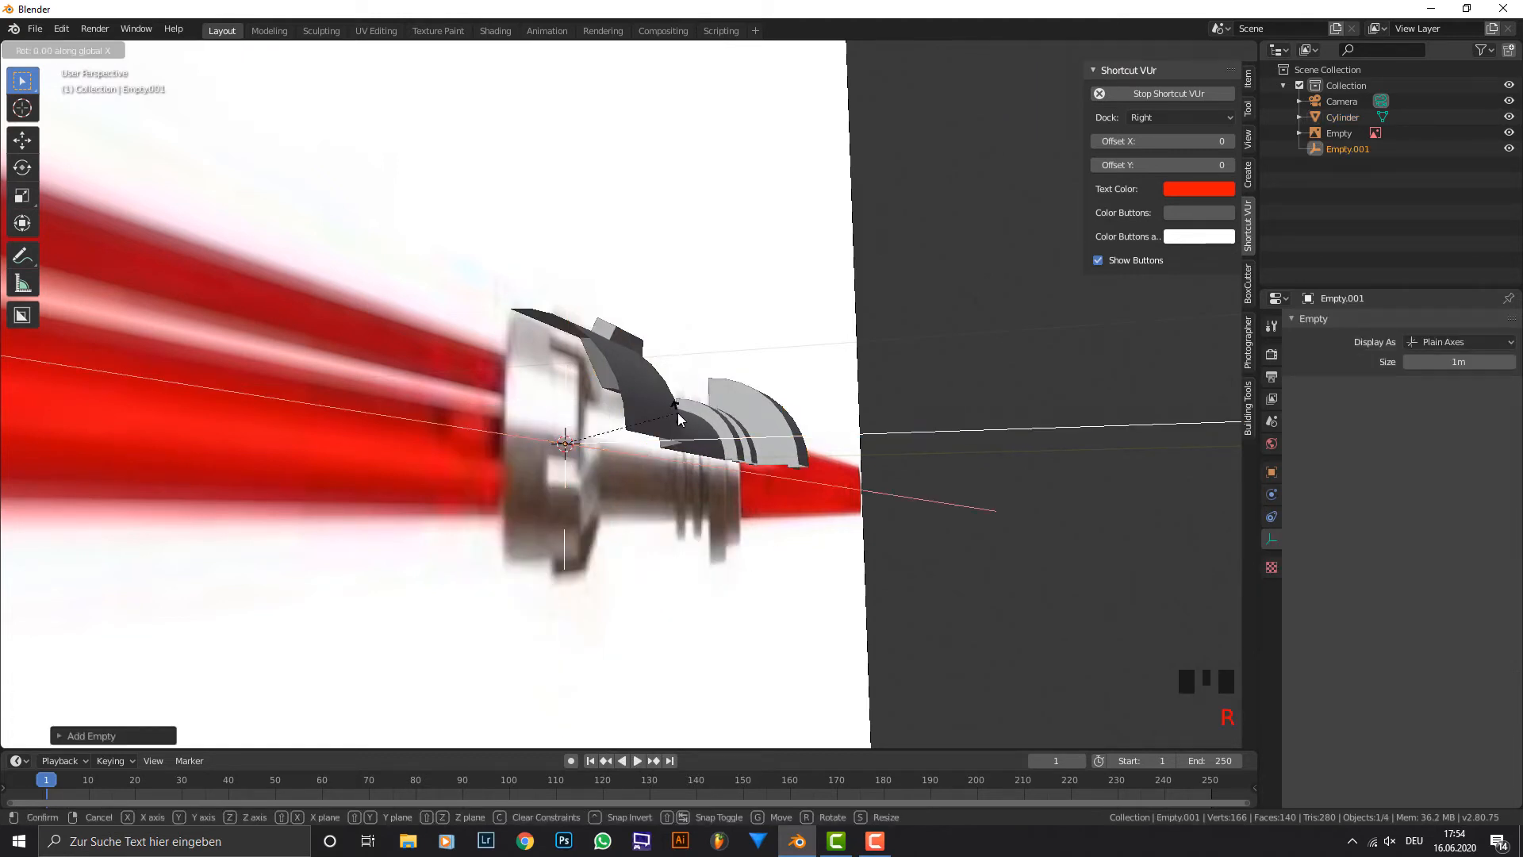
{"action": "type", "text": "90"}
{"action": "key", "text": "Return"}
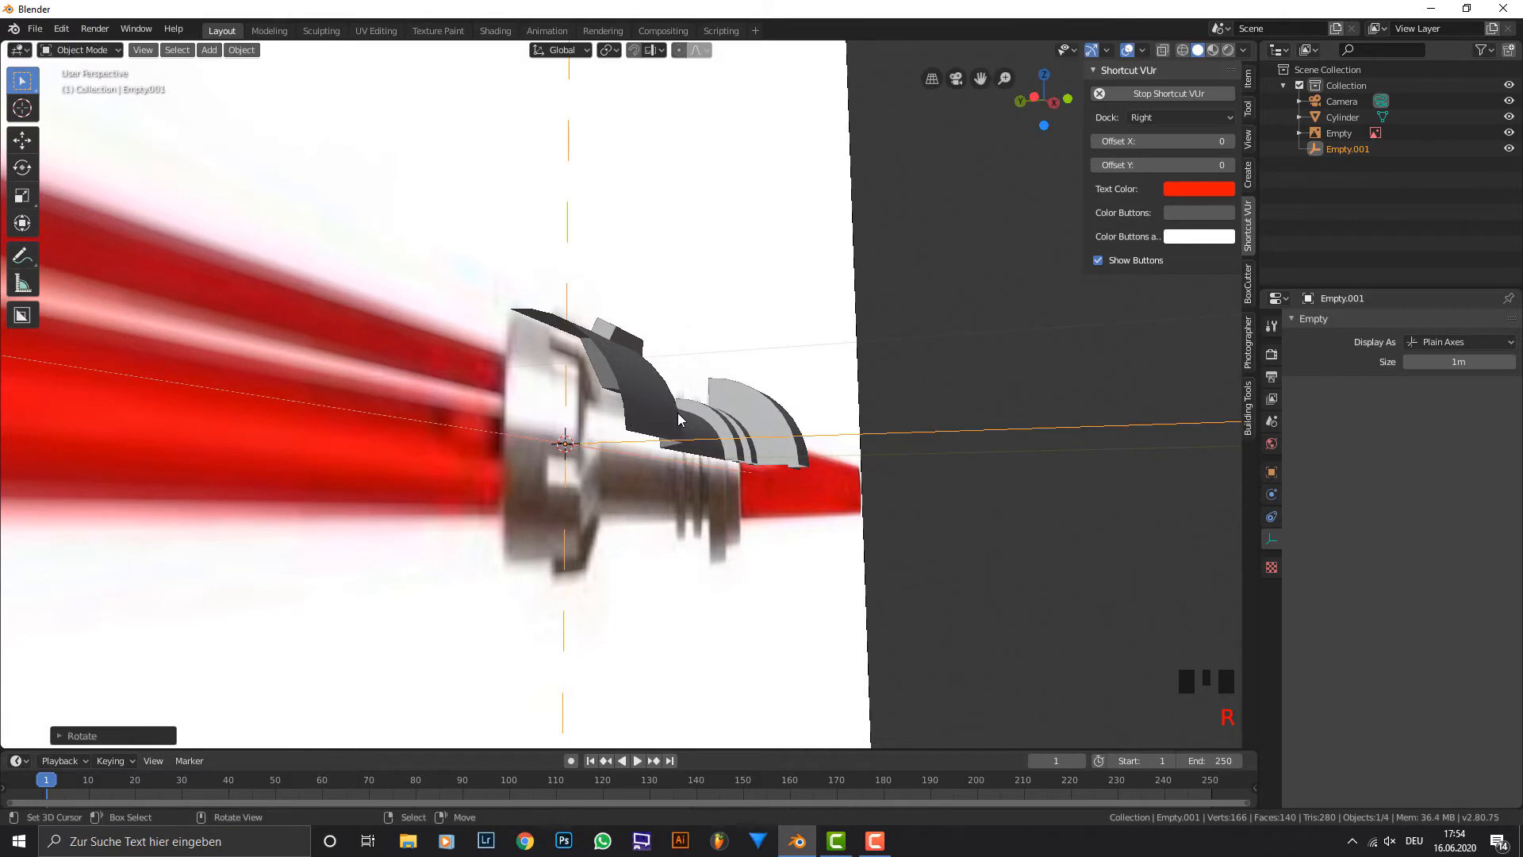
Add an Array modifier to the quarter hilt and set its count to 4.
{"action": "middle_click_drag", "start_coordinate": [730, 411], "coordinate": [613, 426]}
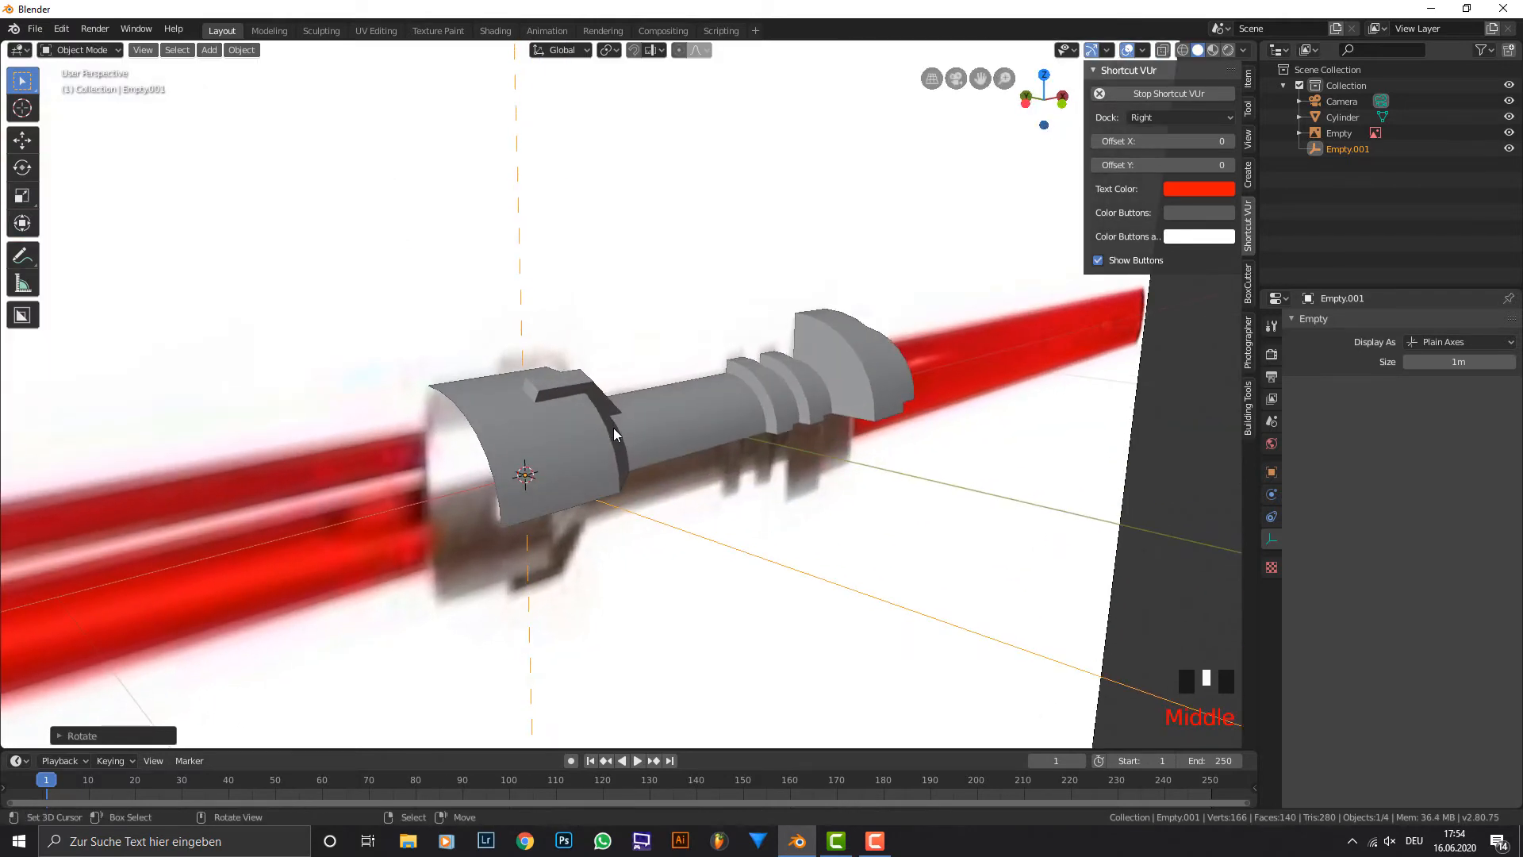
{"action": "right_click", "coordinate": [612, 427]}
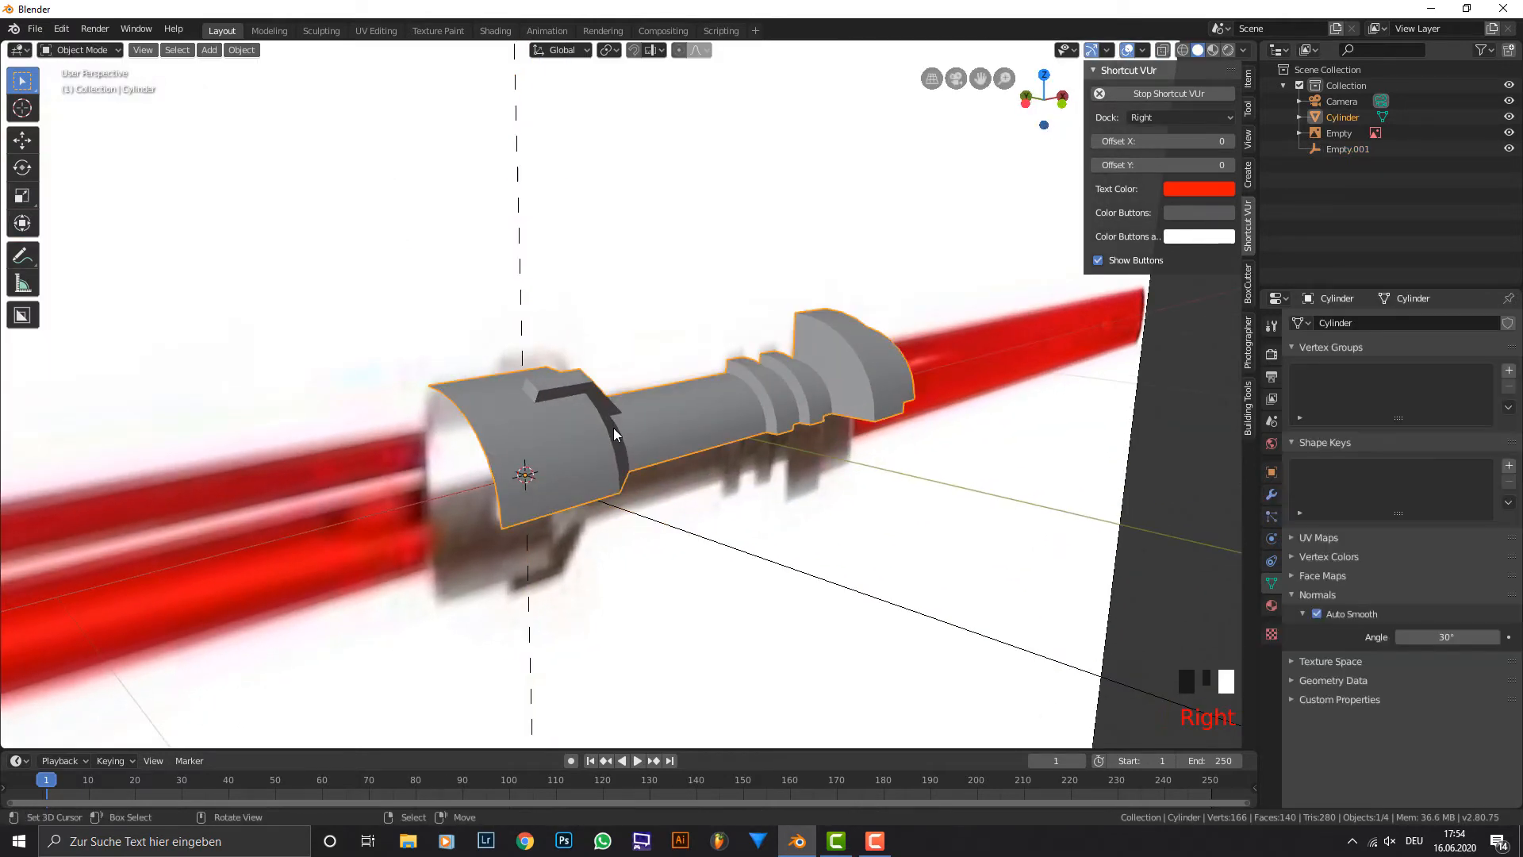
{"action": "left_click", "coordinate": [1271, 495]}
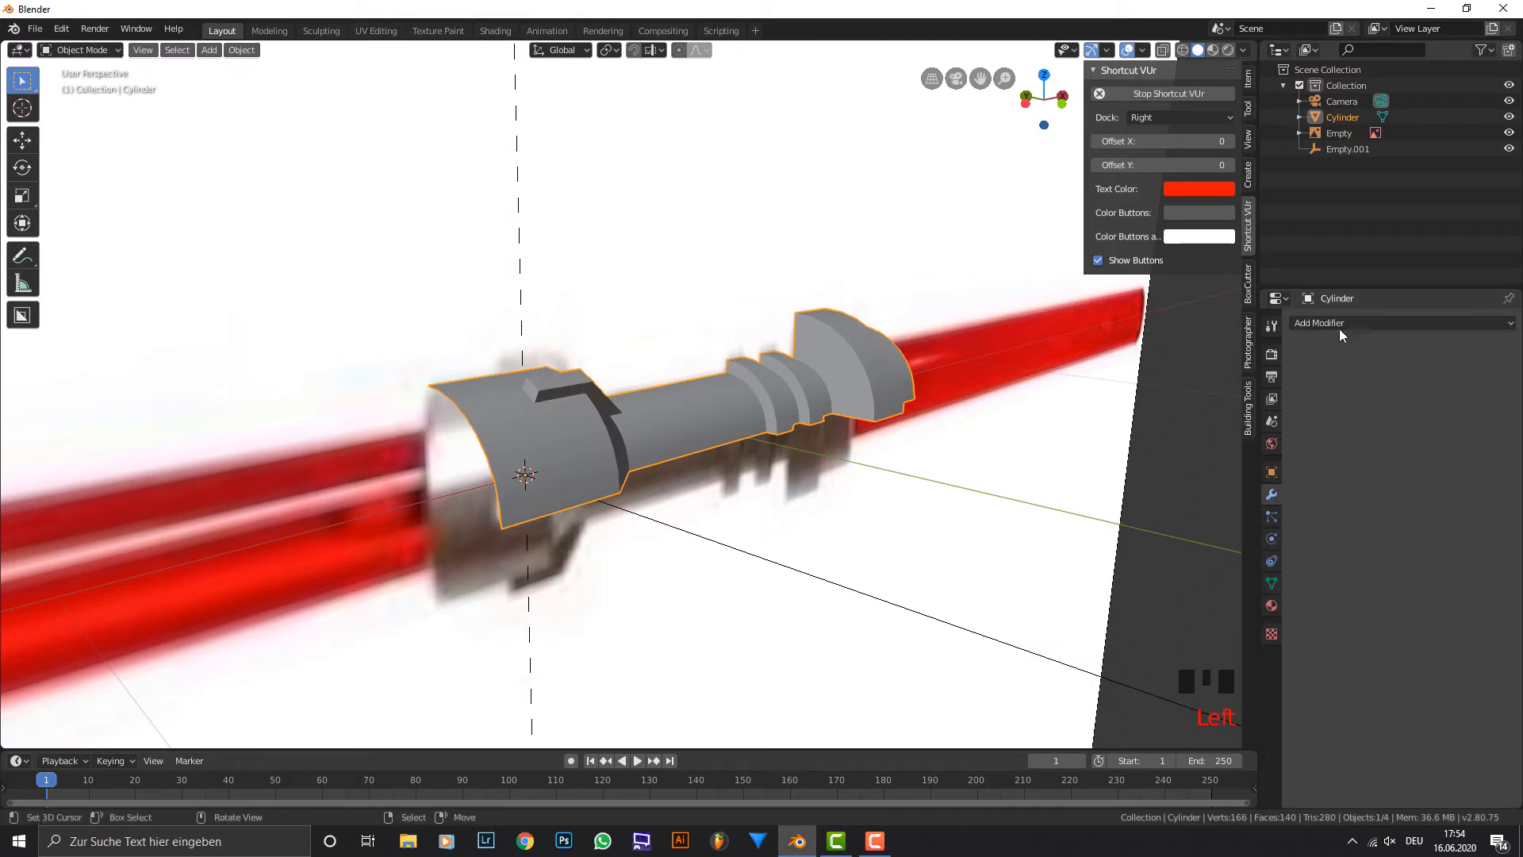
{"action": "left_click", "coordinate": [1340, 320]}
{"action": "left_click", "coordinate": [1212, 358]}
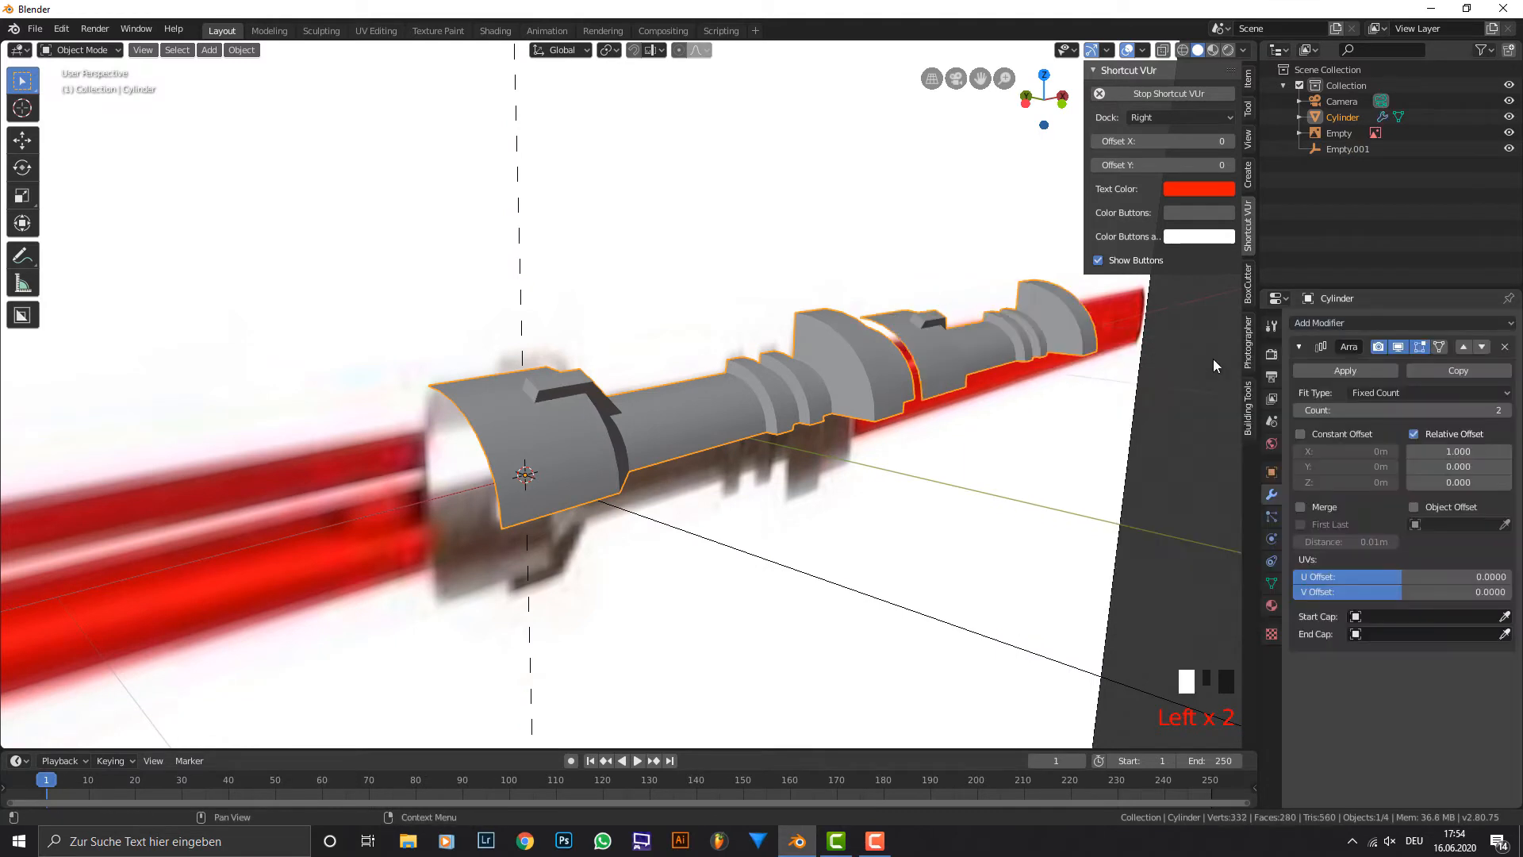
{"action": "left_click", "coordinate": [1505, 410]}
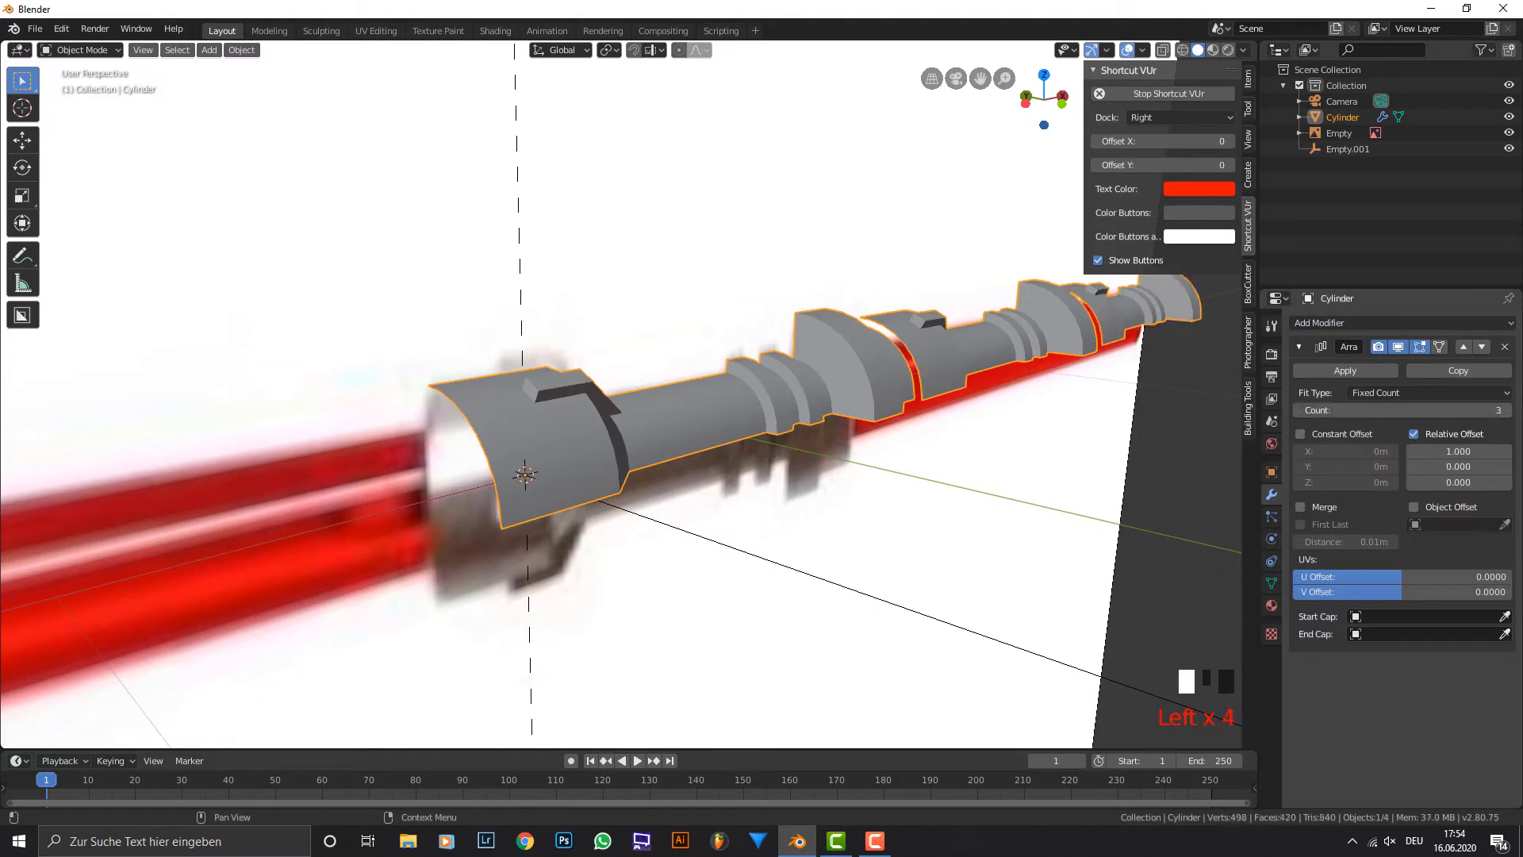
{"action": "left_click", "coordinate": [1504, 410]}
{"action": "scroll", "coordinate": [988, 444], "scroll_direction": "down", "scroll_amount": 2}
{"action": "middle_click_drag", "start_coordinate": [988, 445], "coordinate": [993, 402]}
{"action": "scroll", "coordinate": [1021, 433], "scroll_direction": "down", "scroll_amount": 2}
{"action": "scroll", "coordinate": [993, 402], "scroll_direction": "up", "scroll_amount": 2}
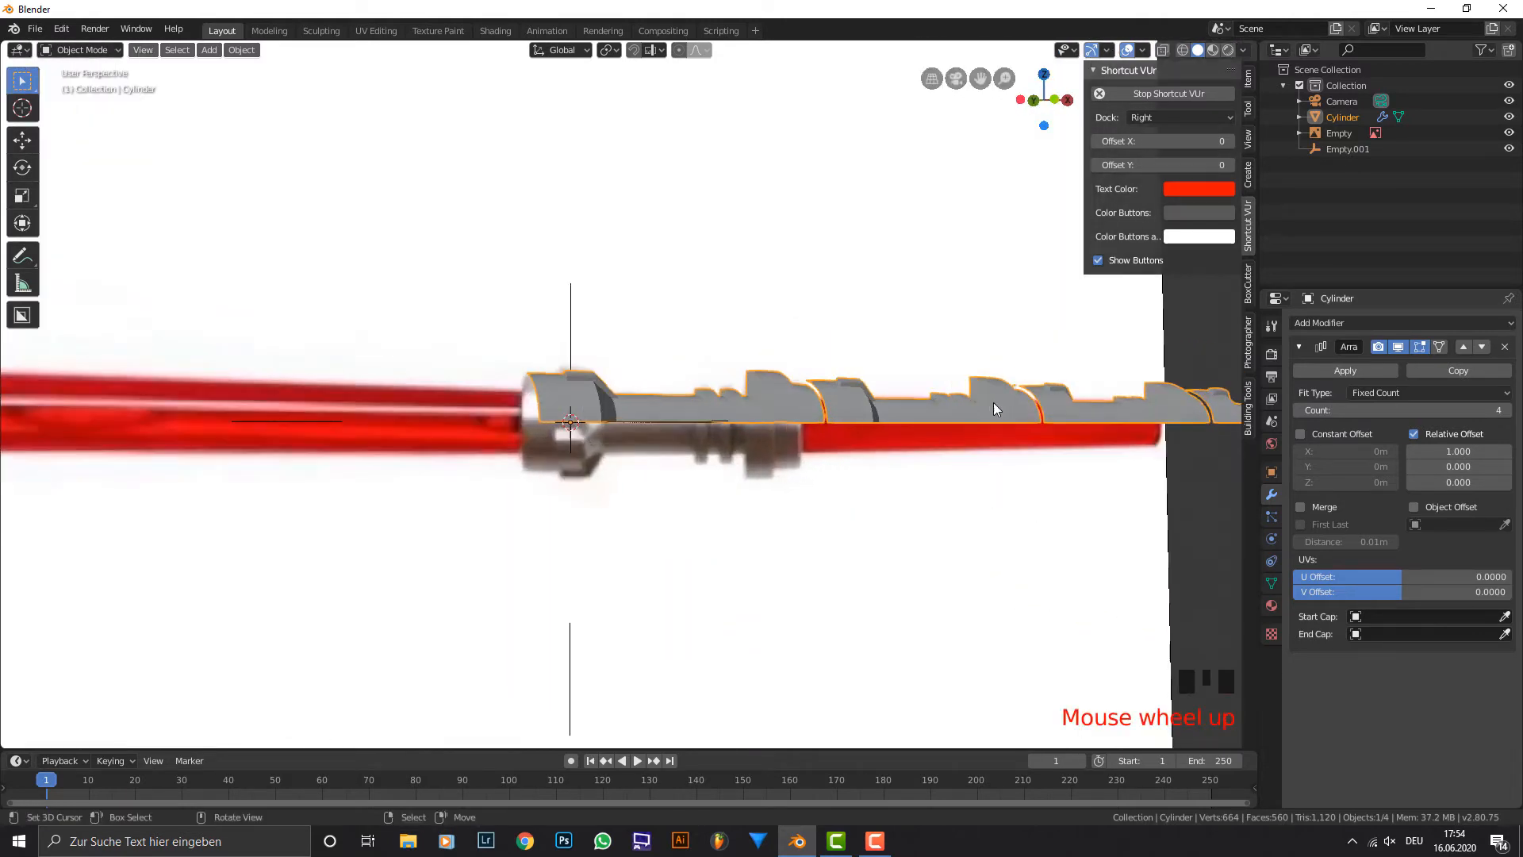
Switch the array from Relative Offset to Object Offset, with Empty.001 as the offset object.
{"action": "left_click", "coordinate": [1432, 511]}
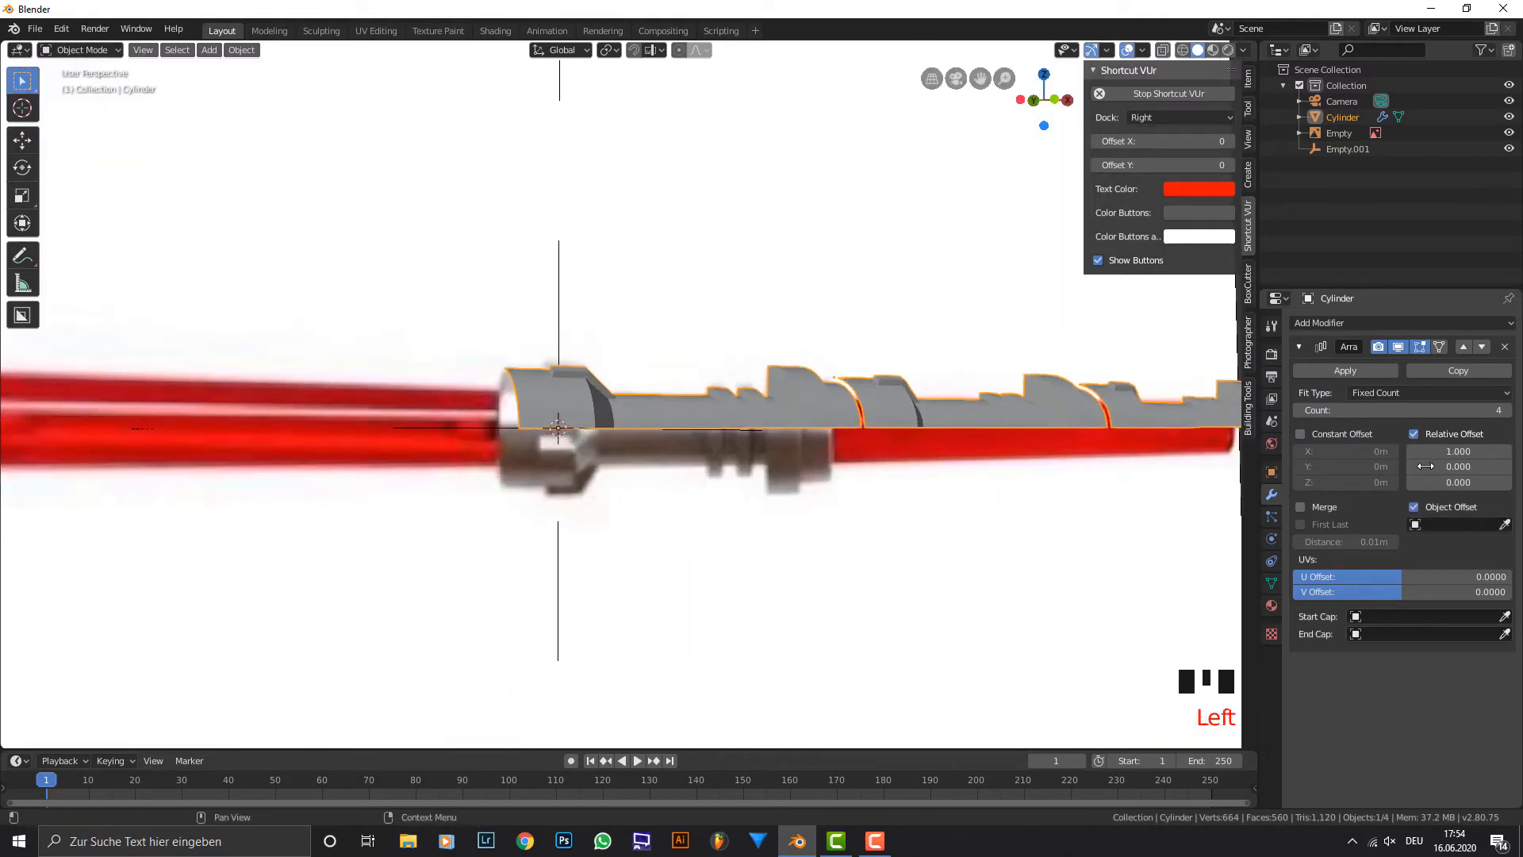
{"action": "left_click", "coordinate": [1415, 433]}
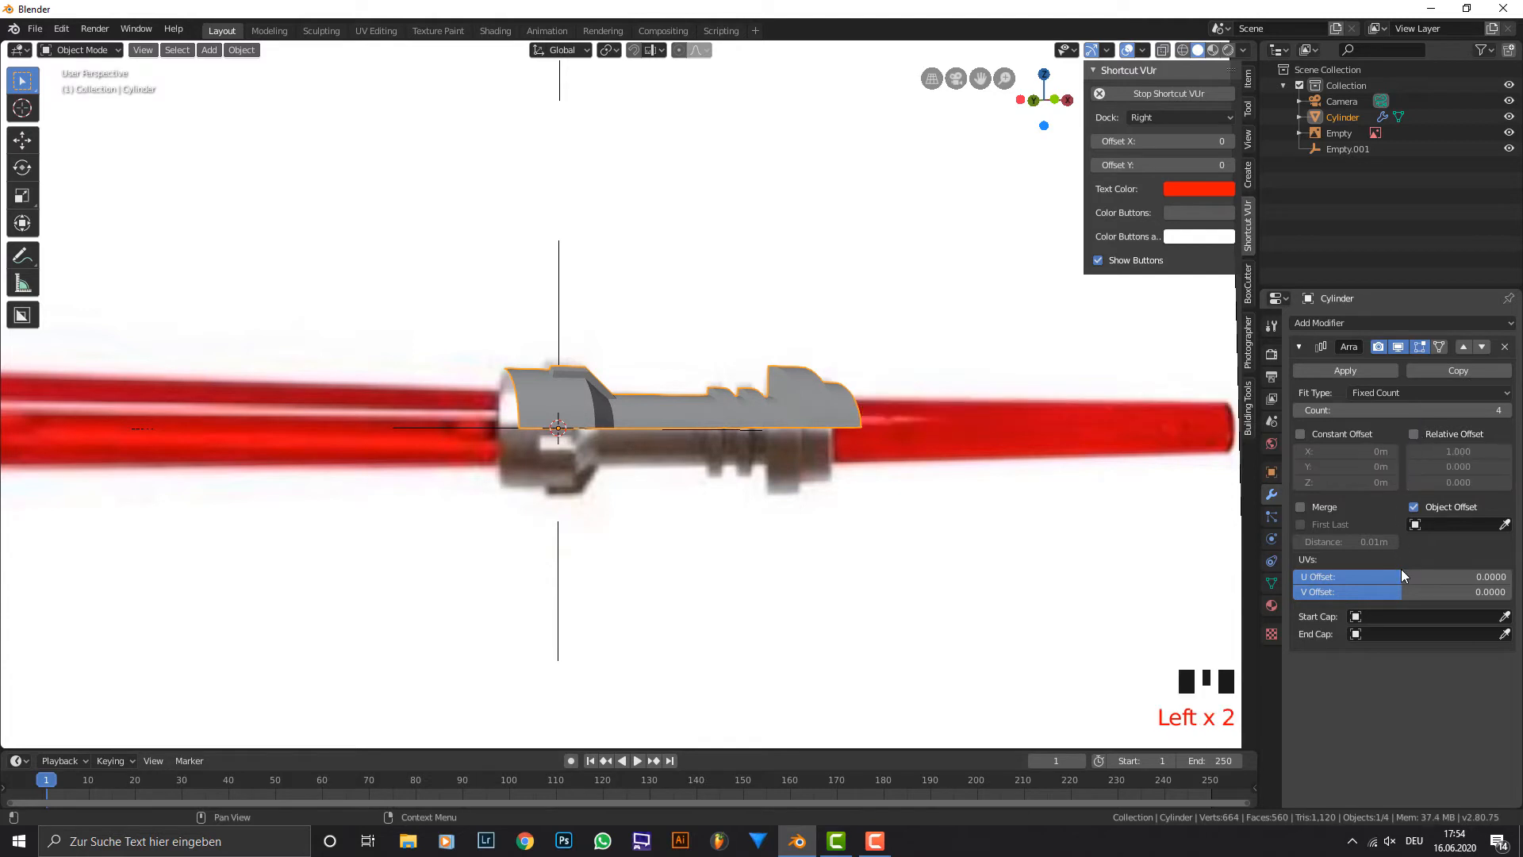
{"action": "left_click", "coordinate": [1442, 520]}
{"action": "left_click", "coordinate": [1442, 522]}
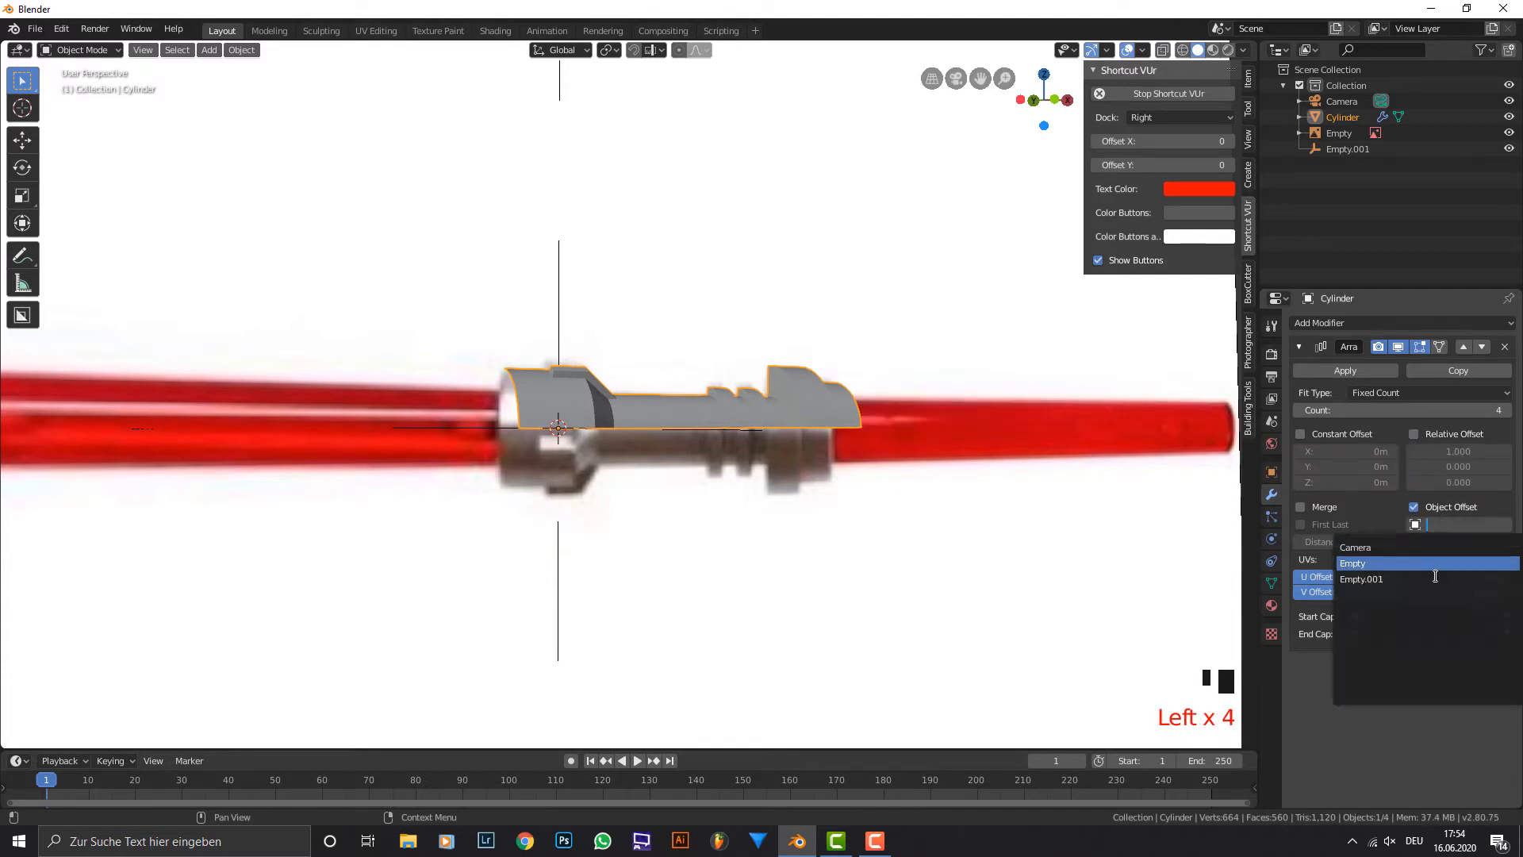
{"action": "left_click", "coordinate": [1436, 578]}
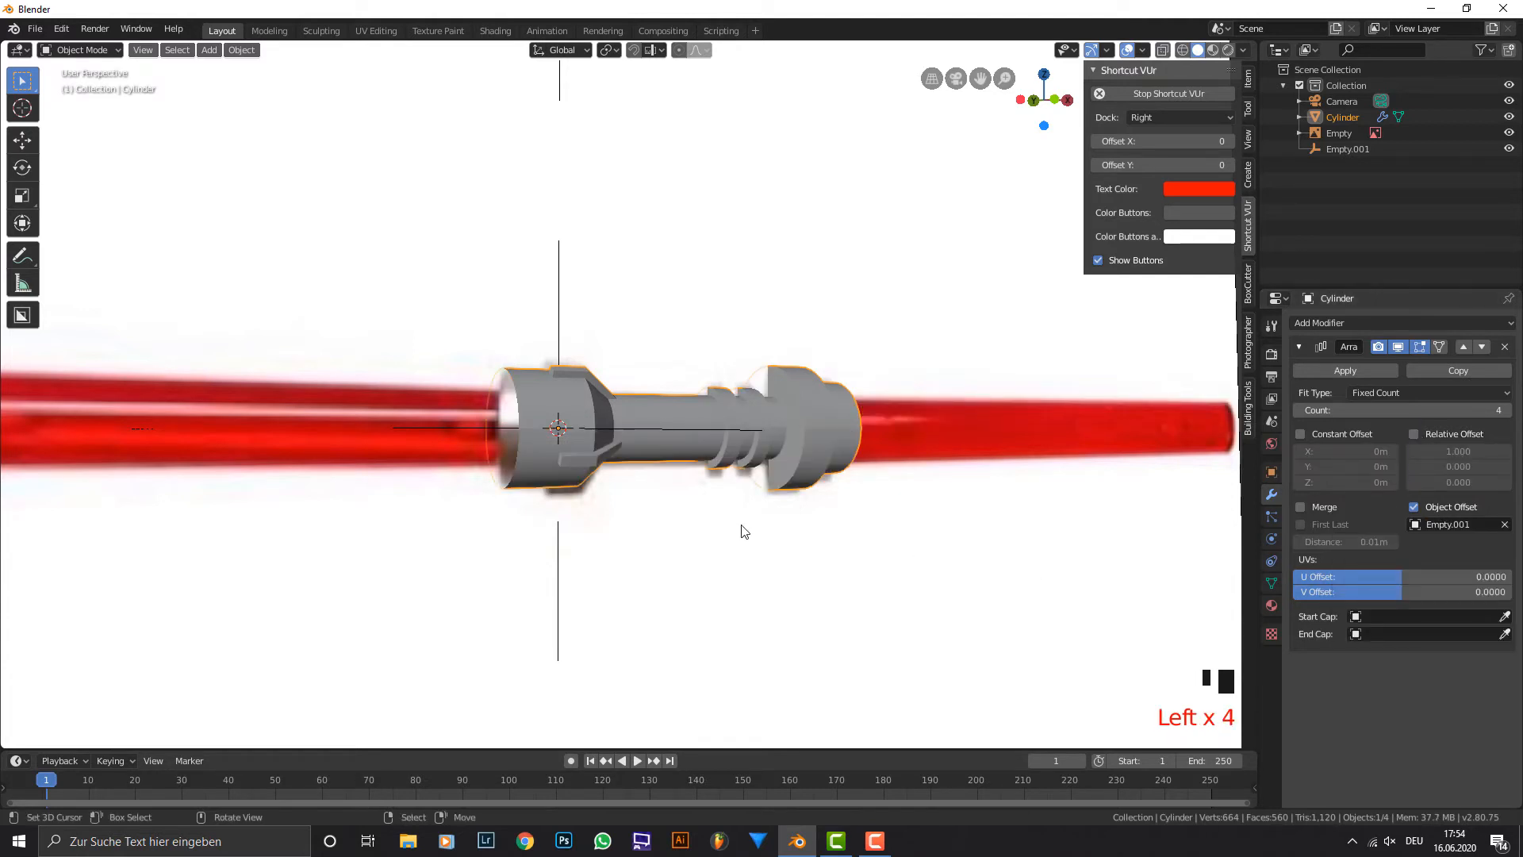
Apply the Array modifier on the hilt.
{"action": "middle_click_drag", "start_coordinate": [741, 526], "coordinate": [793, 528]}
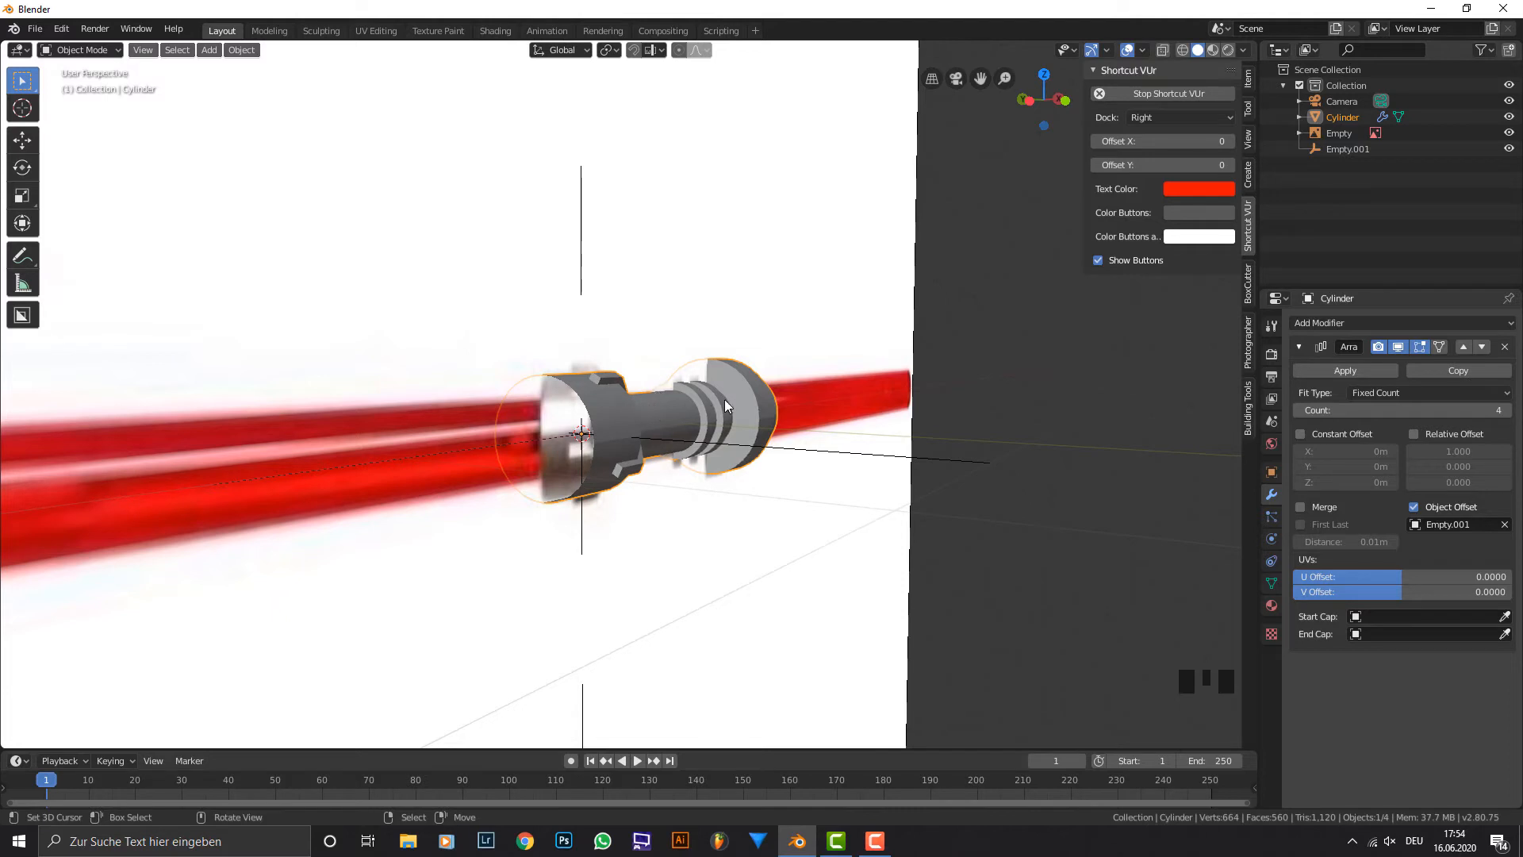
{"action": "middle_click_drag", "start_coordinate": [724, 399], "coordinate": [689, 393]}
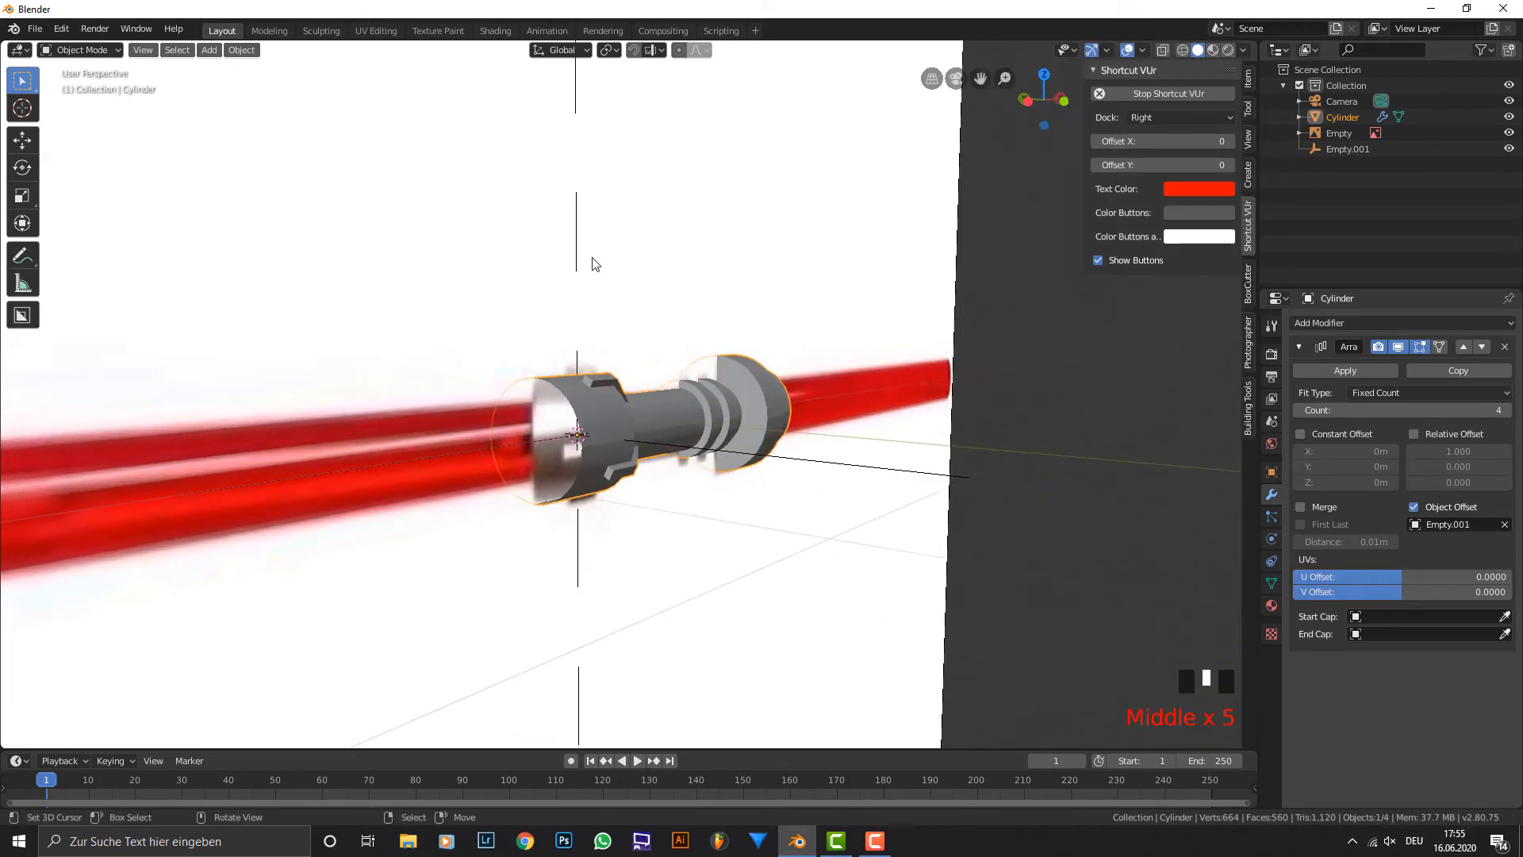
{"action": "middle_click_drag", "start_coordinate": [646, 453], "coordinate": [619, 431]}
{"action": "scroll", "coordinate": [619, 431], "scroll_direction": "up", "scroll_amount": 2}
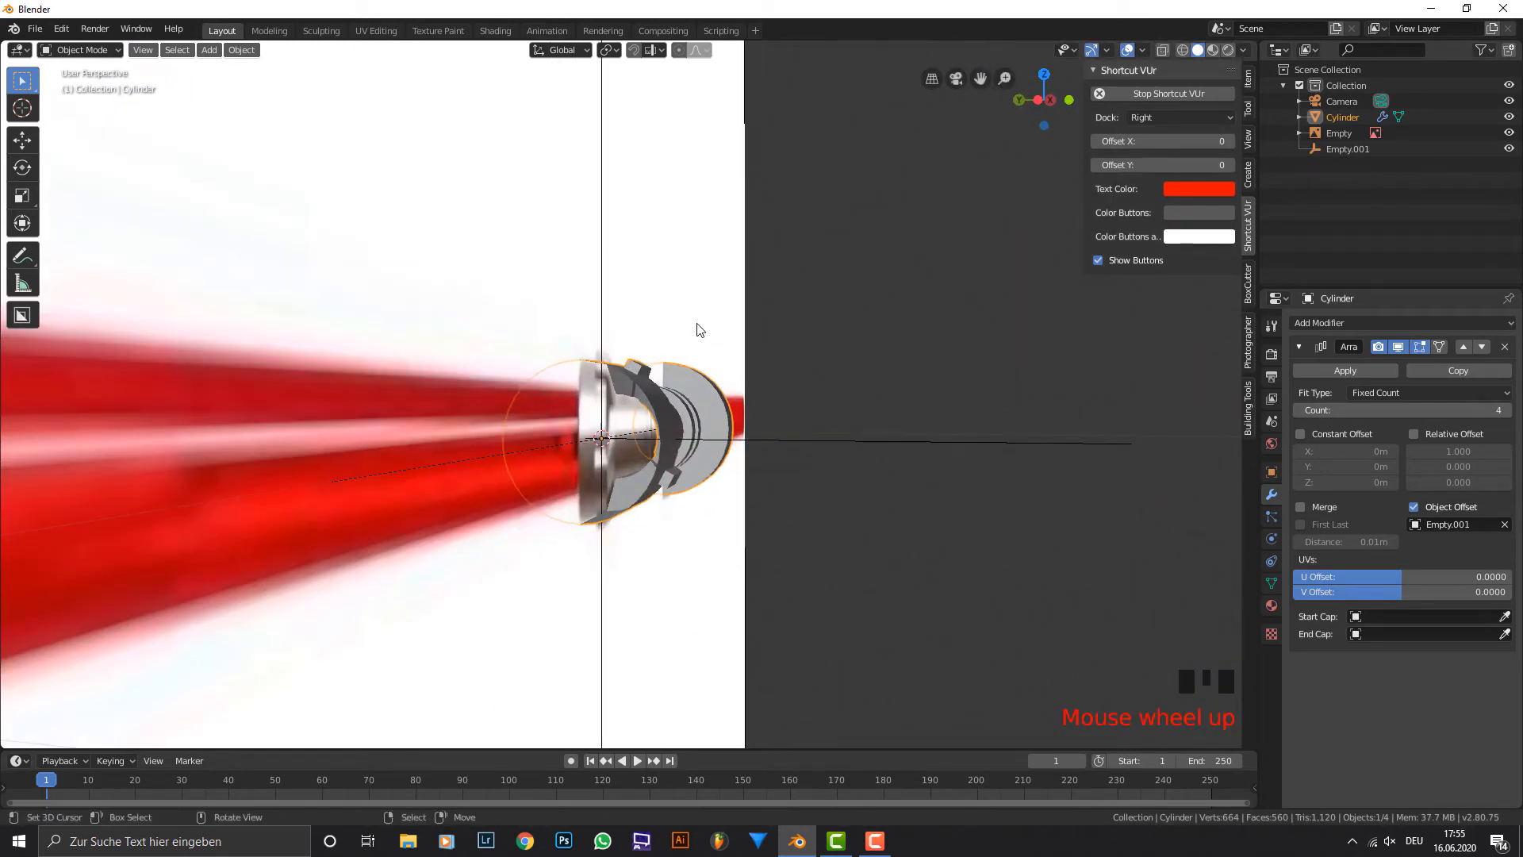
{"action": "middle_click_drag", "start_coordinate": [699, 329], "coordinate": [714, 476]}
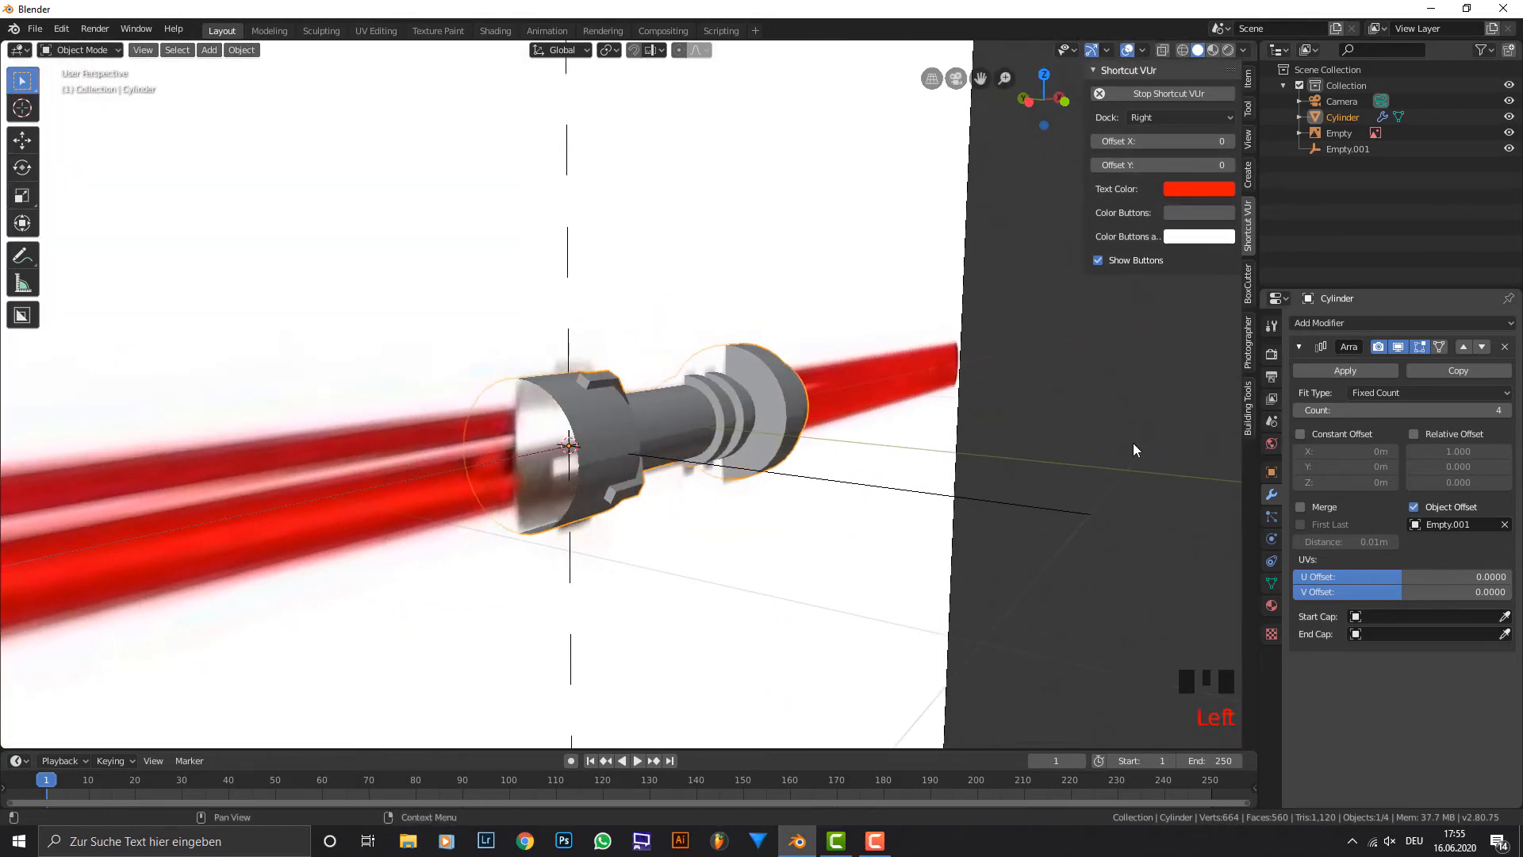
{"action": "left_click", "coordinate": [1342, 370]}
Merge all of the hilt's vertices by distance in Edit Mode and return to Object Mode.
{"action": "scroll", "coordinate": [787, 442], "scroll_direction": "up", "scroll_amount": 2}
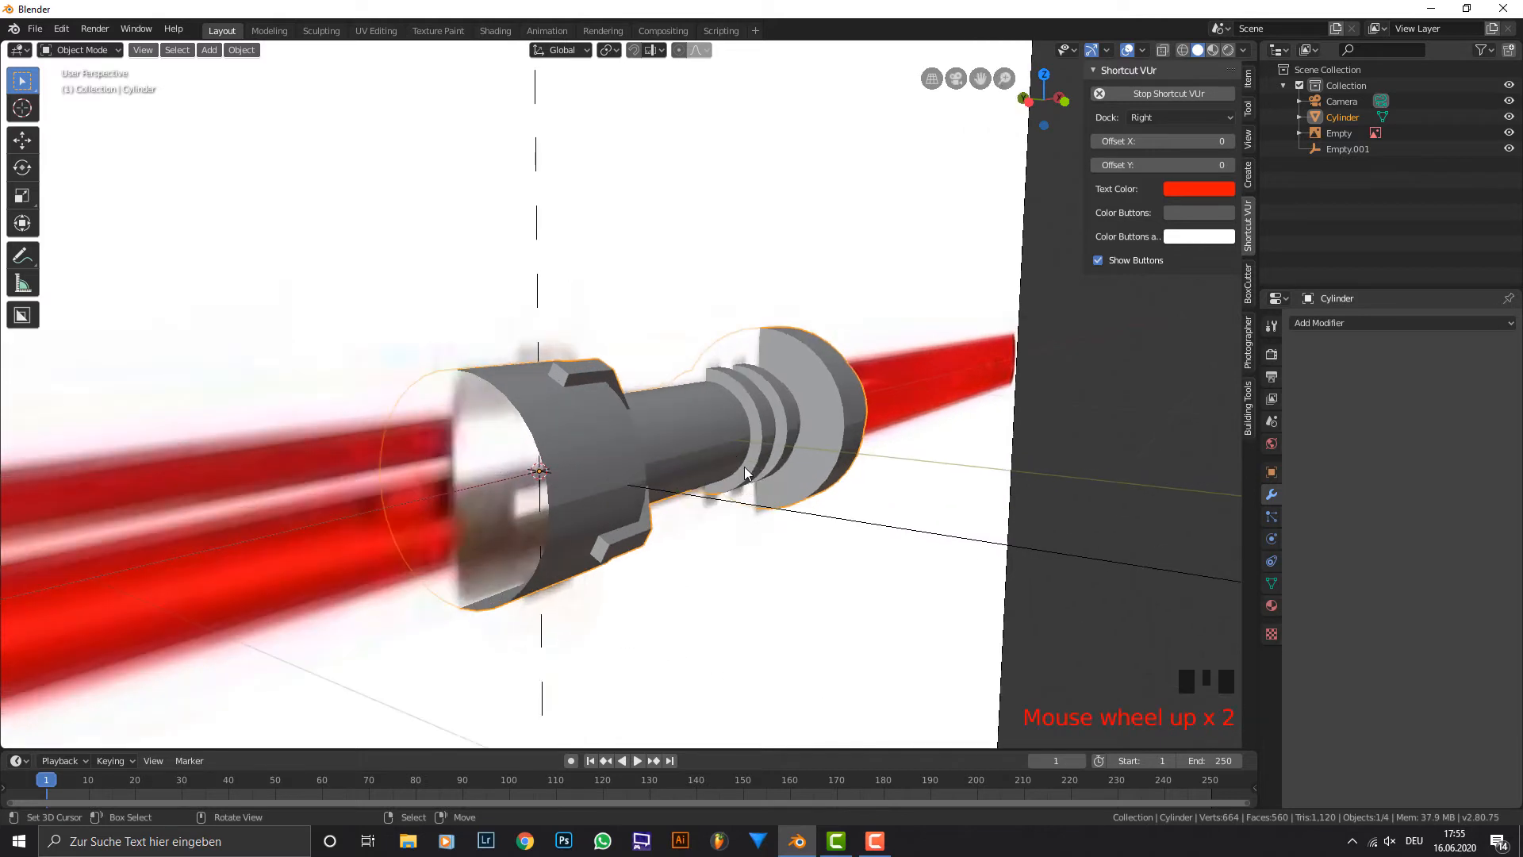
{"action": "middle_click_drag", "start_coordinate": [743, 467], "coordinate": [692, 436]}
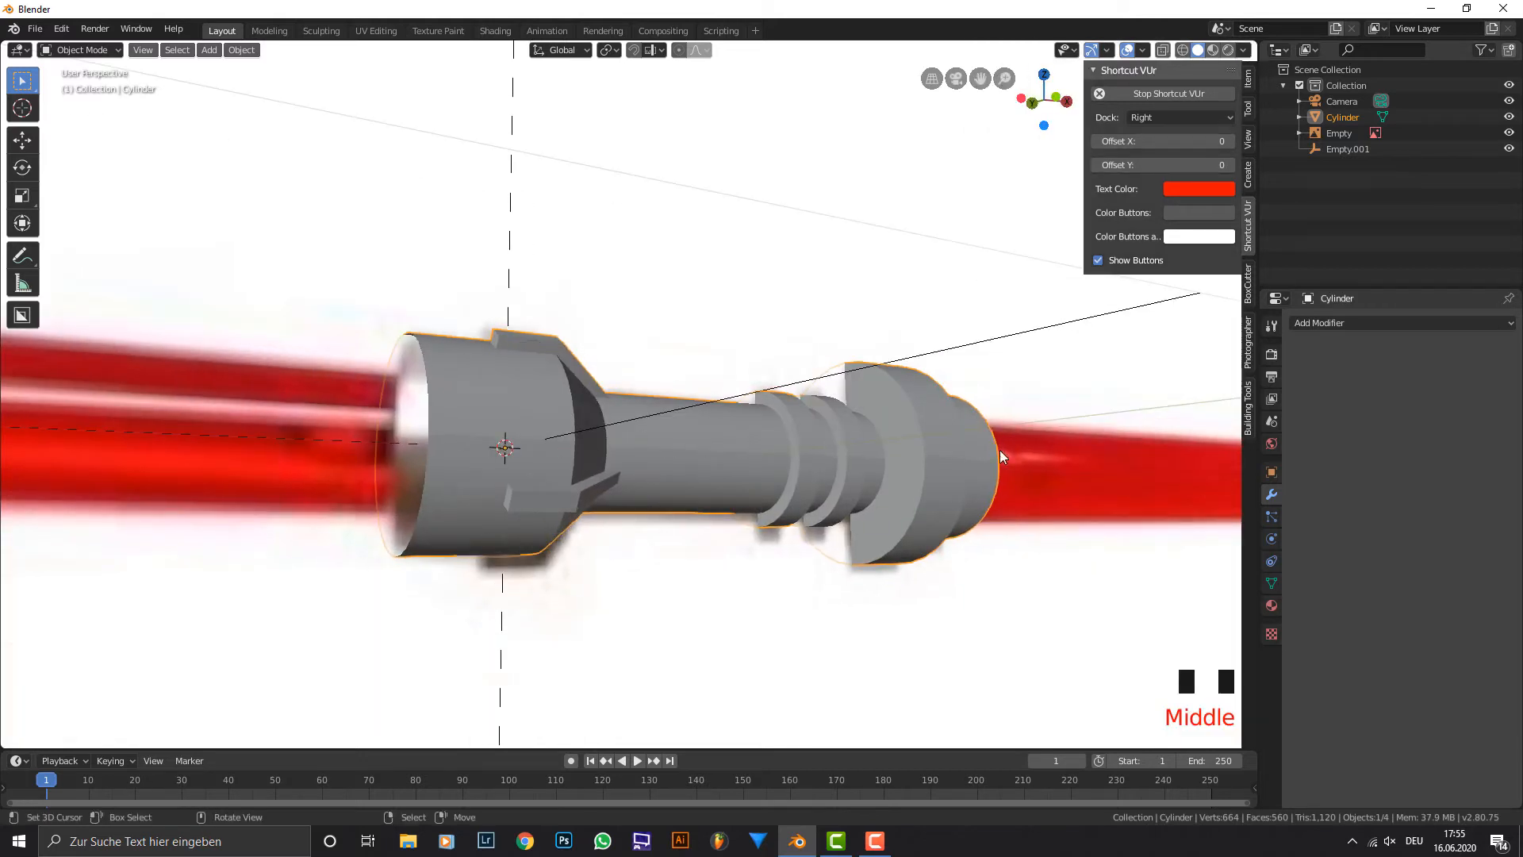
{"action": "middle_click_drag", "start_coordinate": [826, 483], "coordinate": [813, 410]}
{"action": "key", "text": "Tab"}
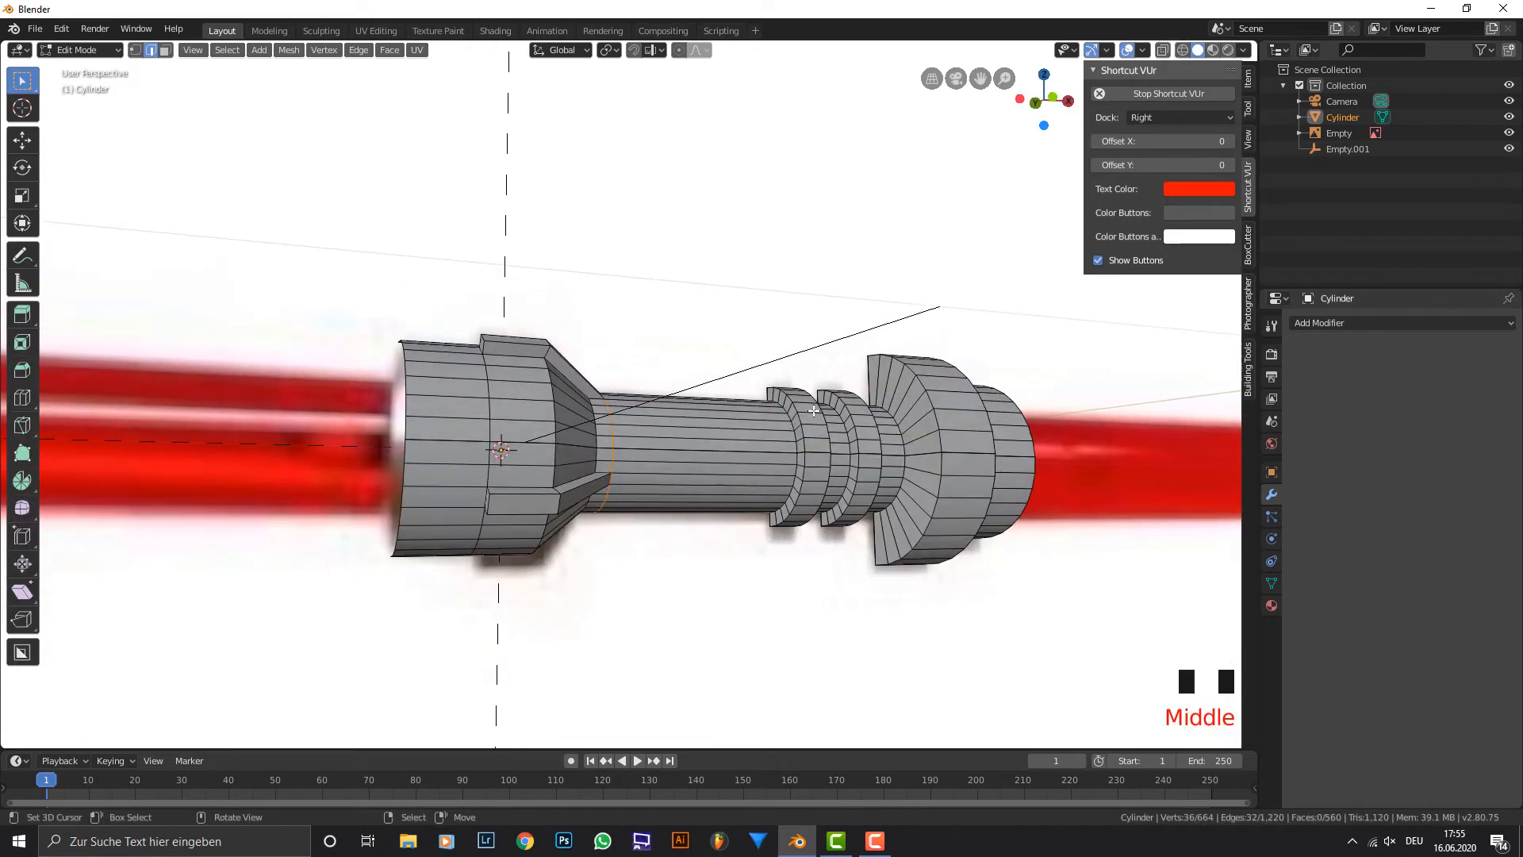
{"action": "key", "text": "a"}
{"action": "key", "text": "F3"}
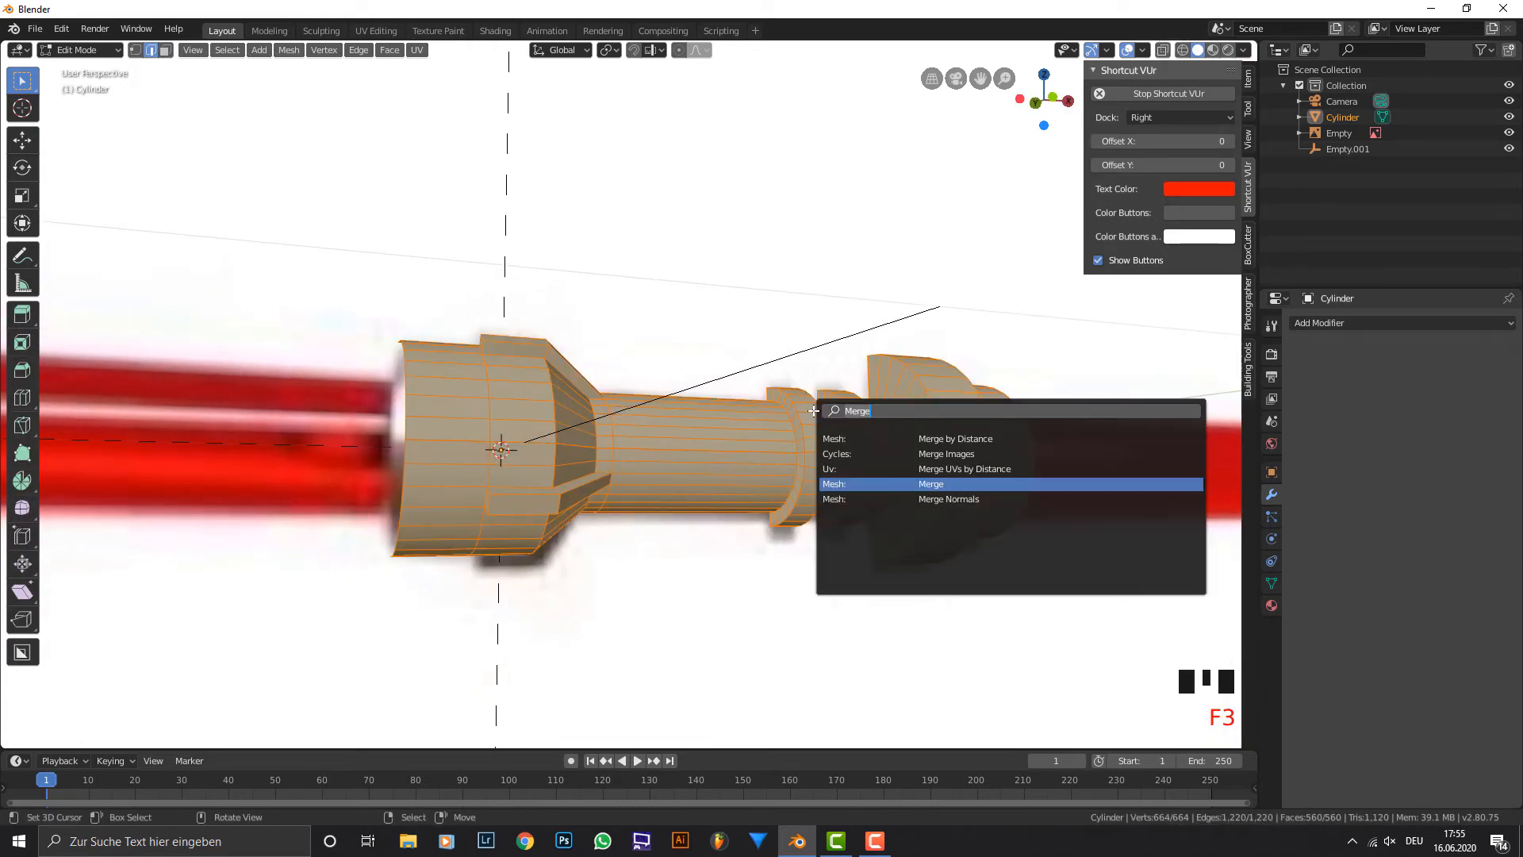
{"action": "type", "text": "merge"}
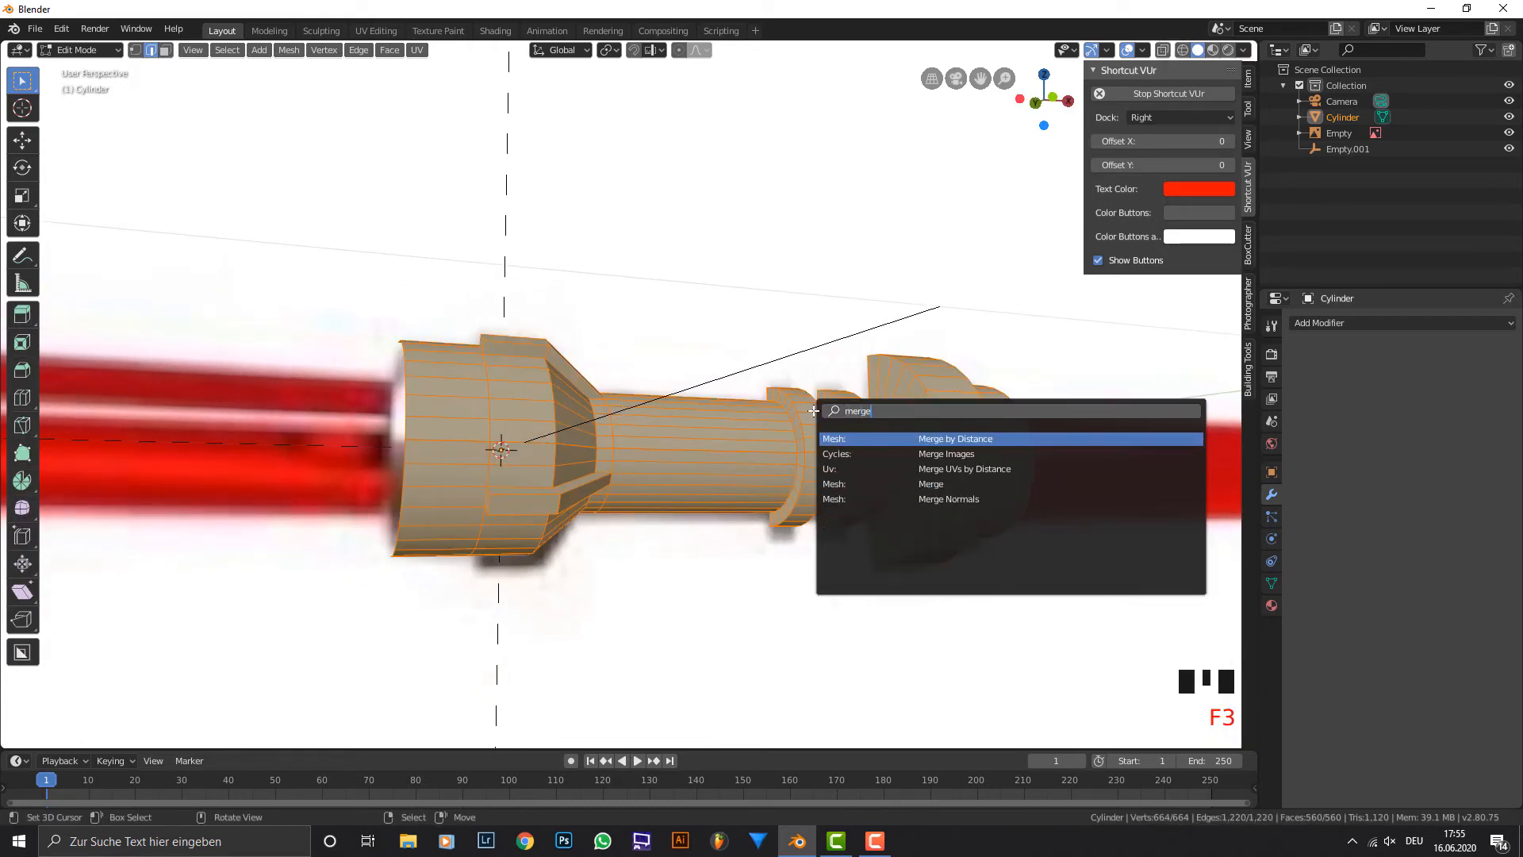
{"action": "key", "text": "Return"}
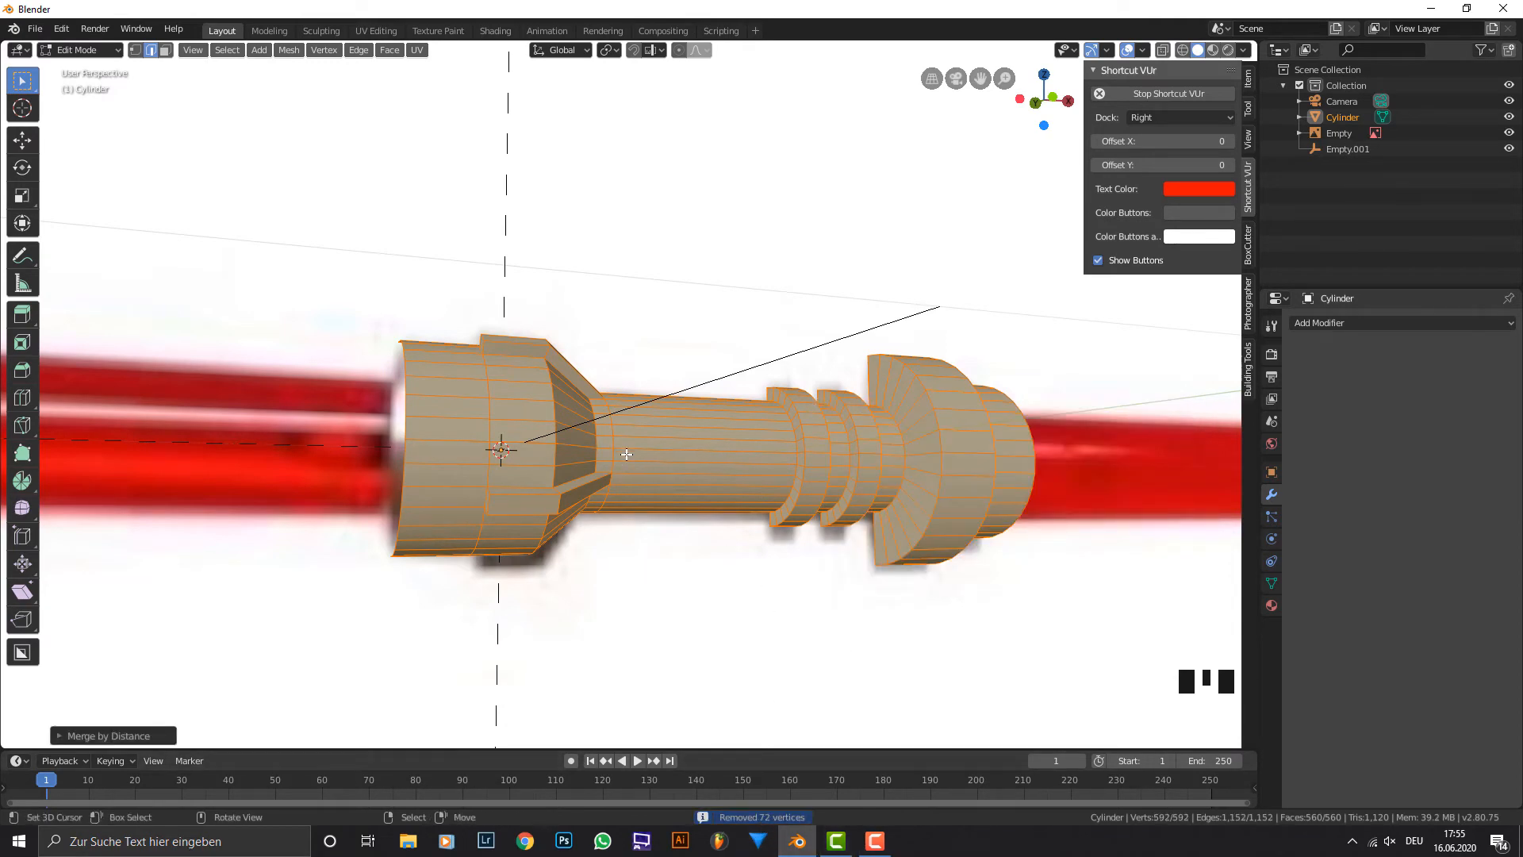
{"action": "middle_click_drag", "start_coordinate": [624, 454], "coordinate": [648, 435]}
{"action": "key", "text": "Tab"}
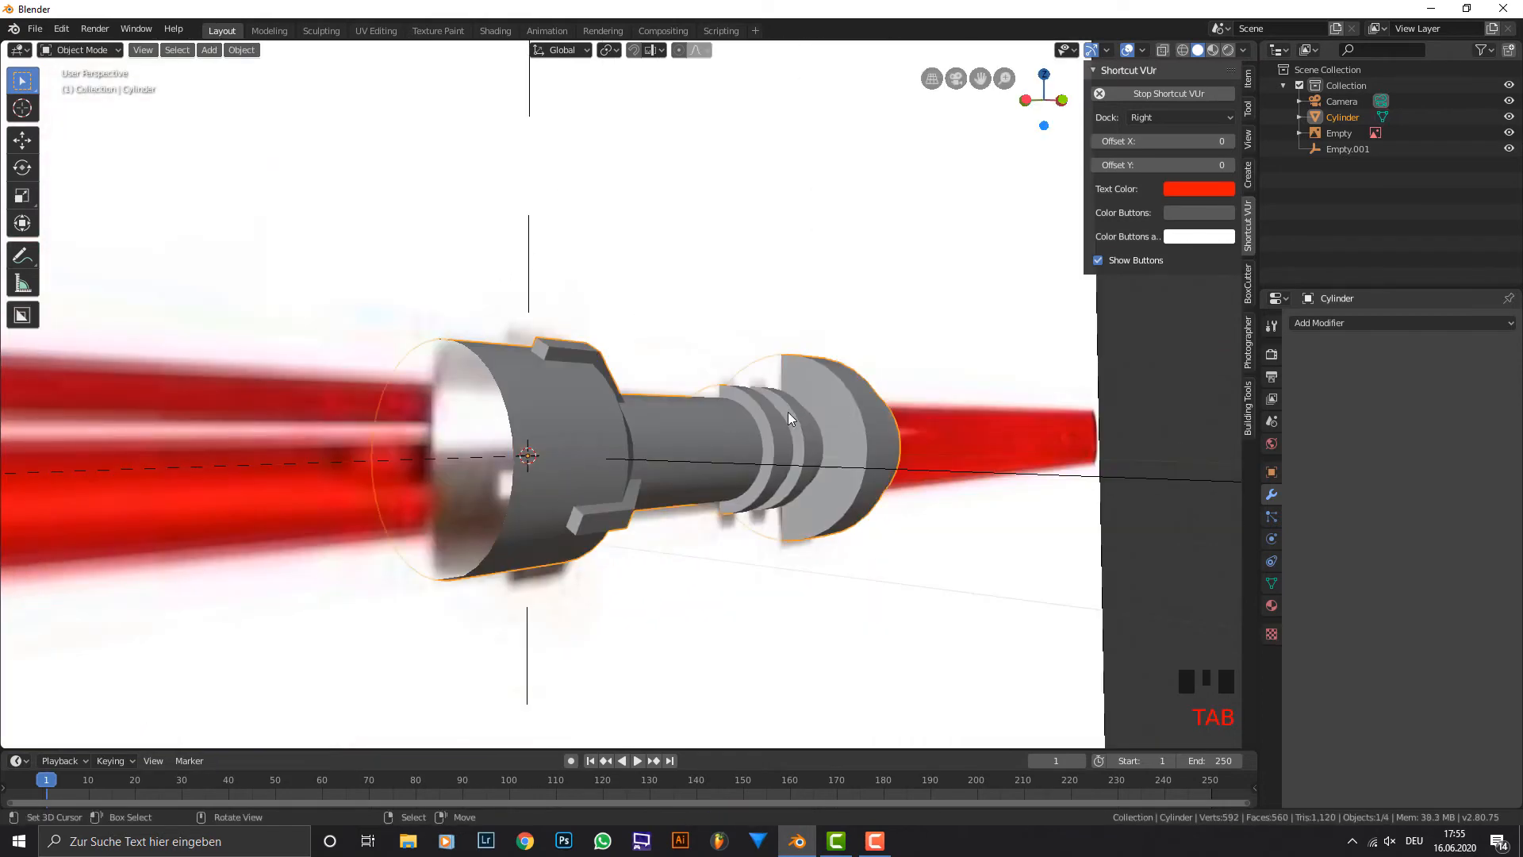
Fill the open edge loop at the hilt's finned end with a face.
{"action": "middle_click_drag", "start_coordinate": [788, 412], "coordinate": [717, 384]}
{"action": "middle_click_drag", "start_coordinate": [639, 439], "coordinate": [389, 169]}
{"action": "key", "text": "Tab"}
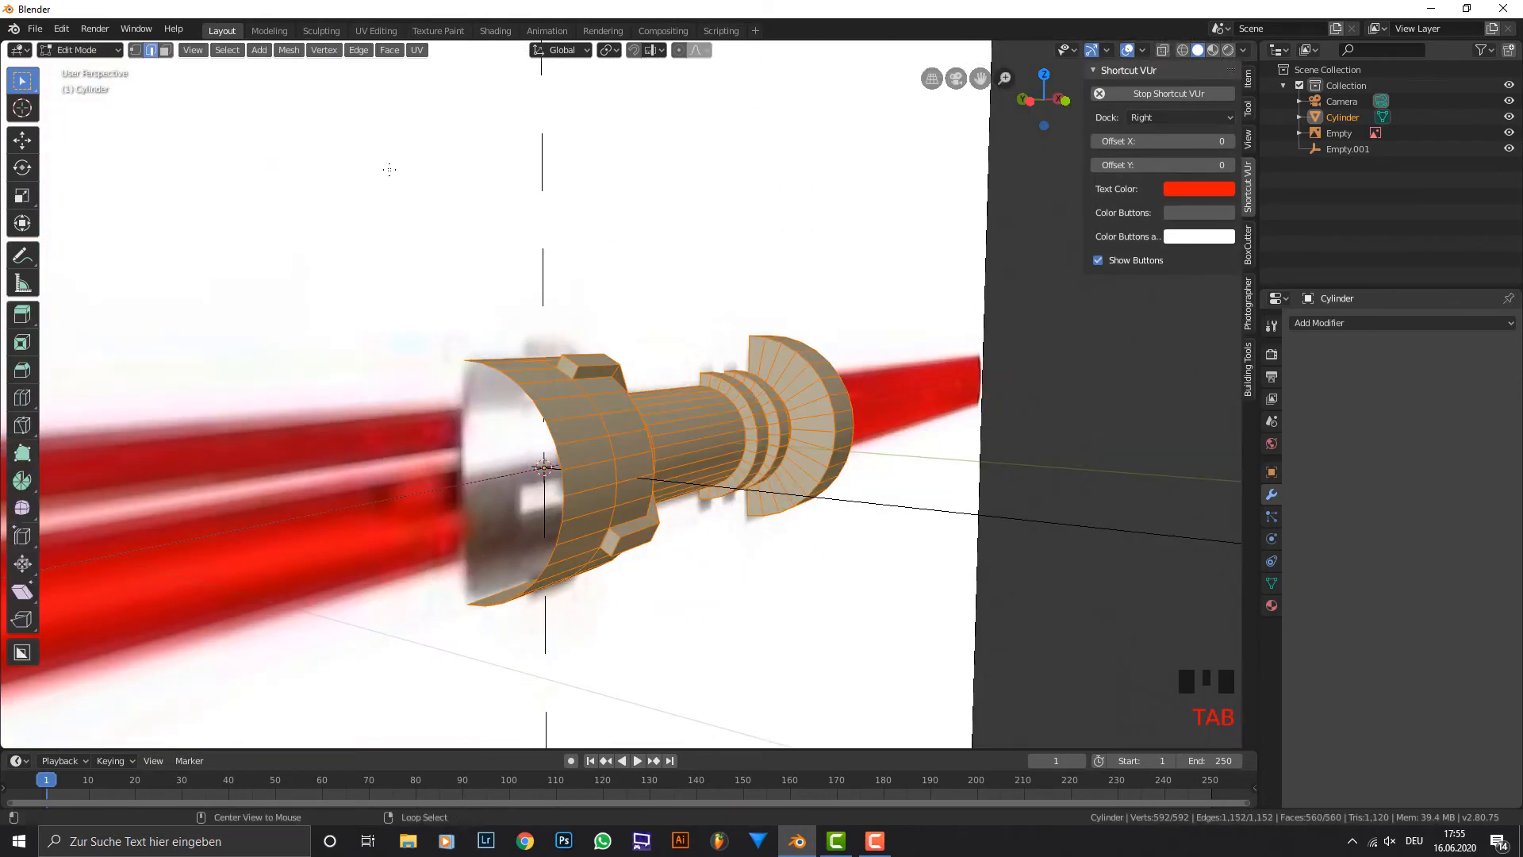
{"action": "right_click", "coordinate": [572, 432], "text": "alt"}
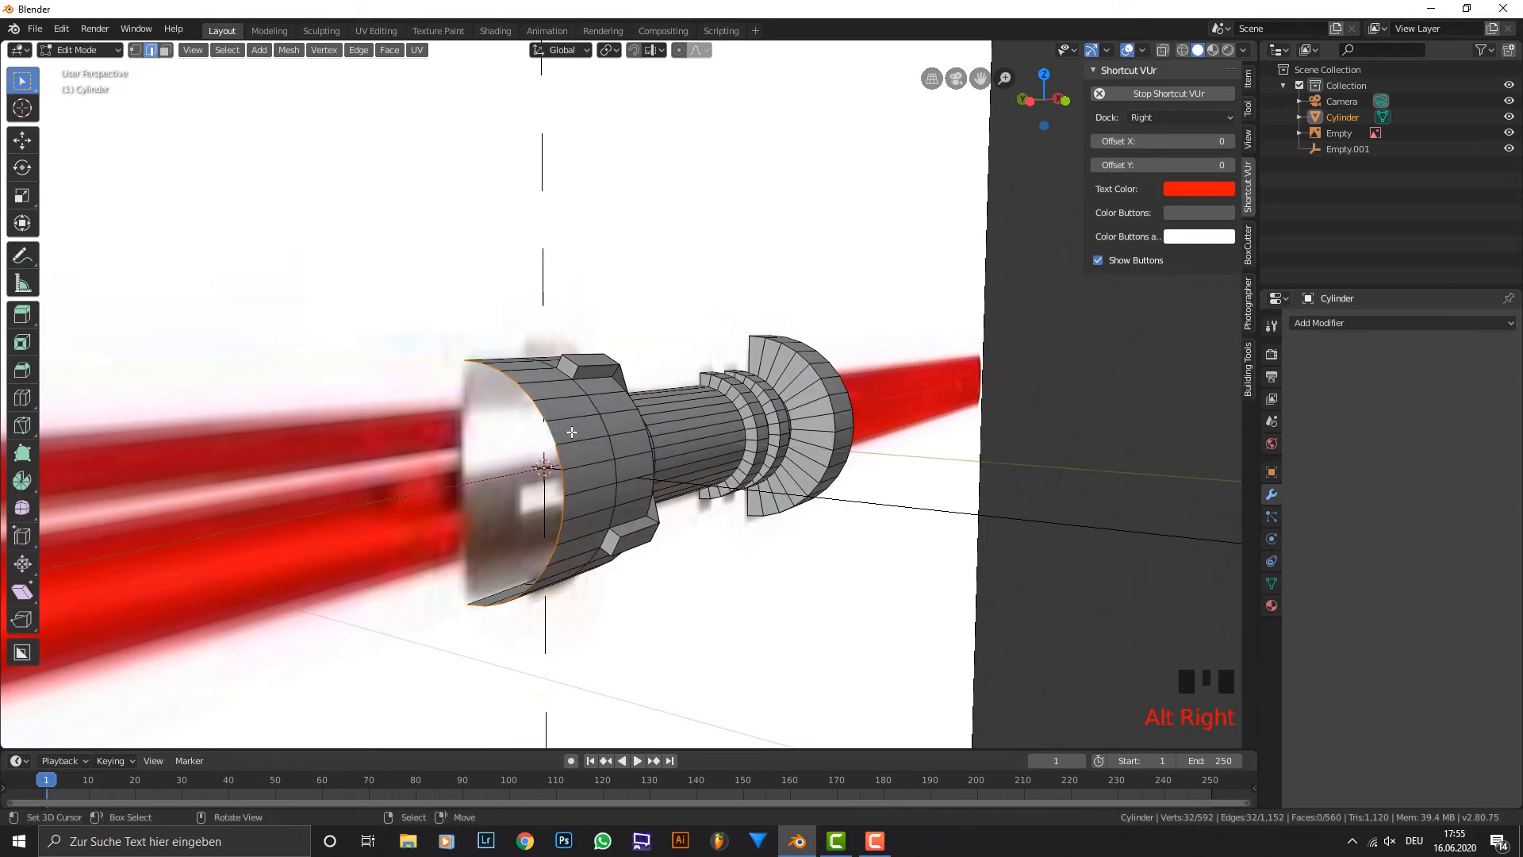
{"action": "middle_click_drag", "start_coordinate": [571, 432], "coordinate": [593, 408]}
{"action": "key", "text": "f"}
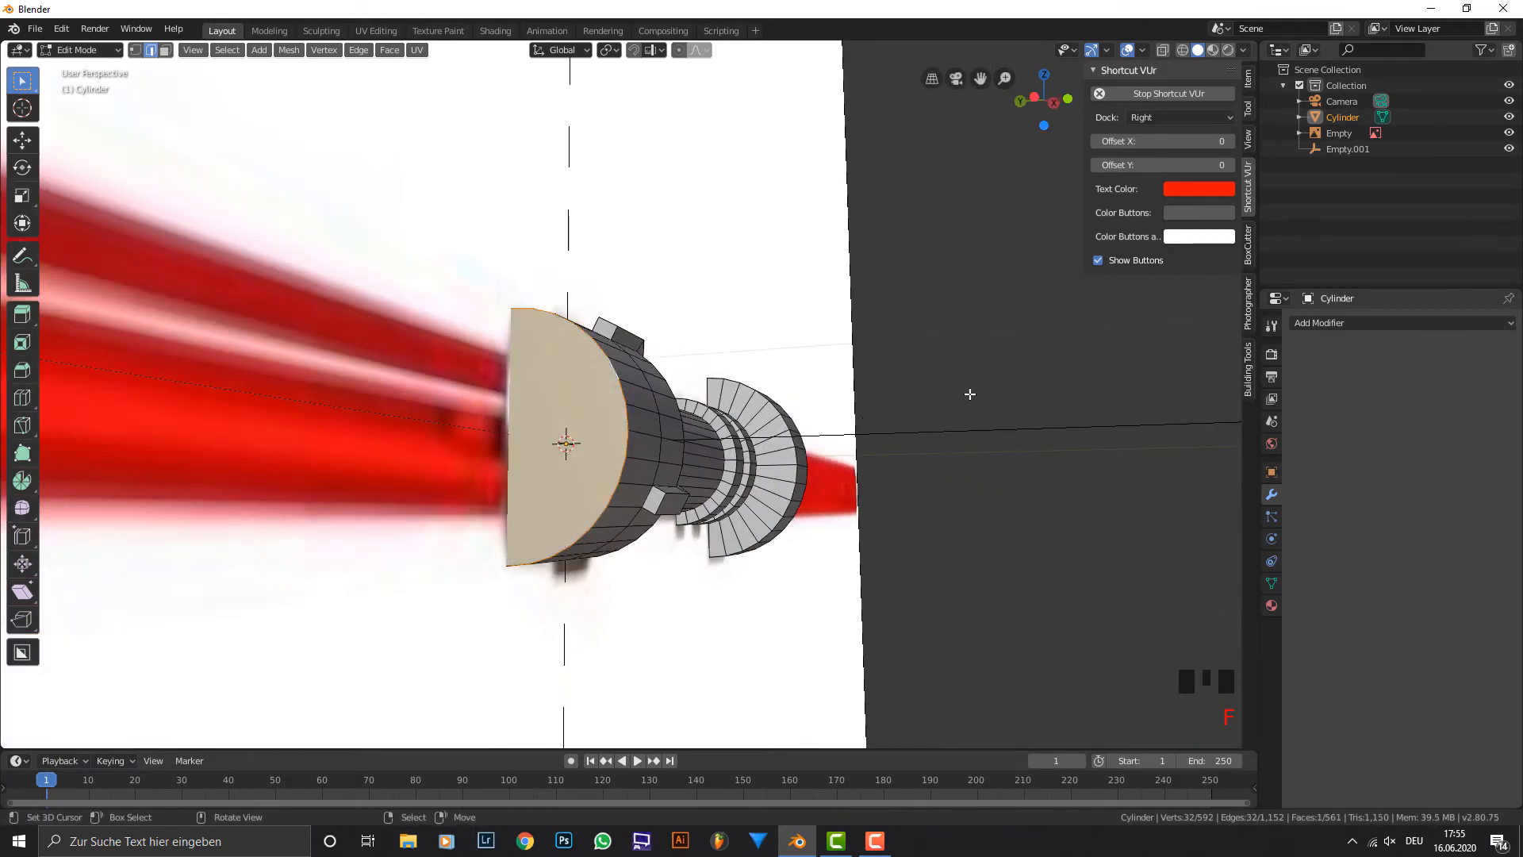
Fill the open edge loop at the hilt's opposite end, beyond the widest ring, with a face.
{"action": "middle_click_drag", "start_coordinate": [969, 394], "coordinate": [855, 511]}
{"action": "right_click", "coordinate": [897, 485], "text": "alt"}
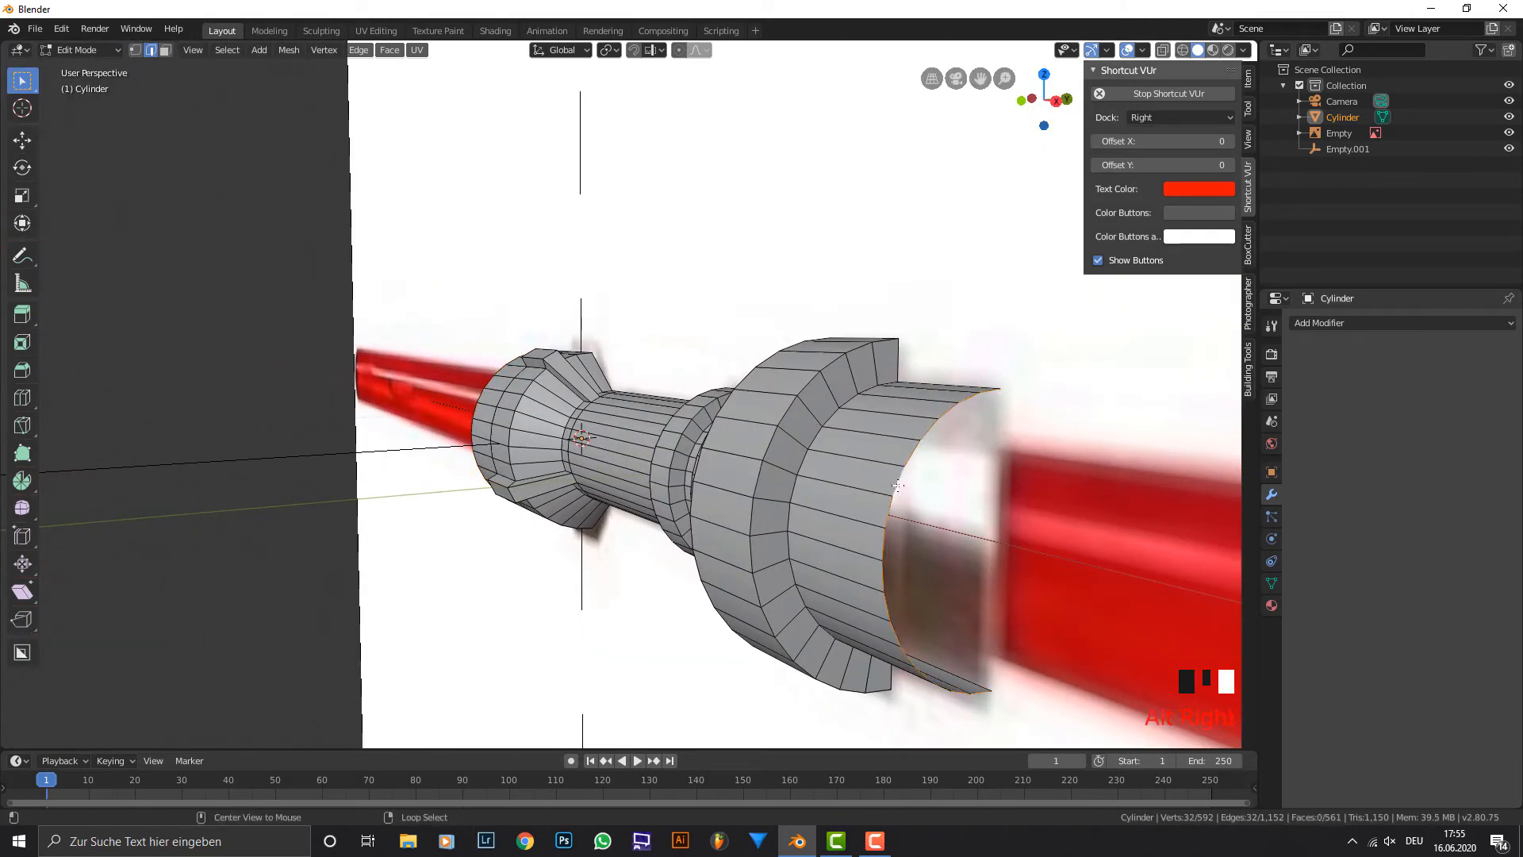
{"action": "key", "text": "f"}
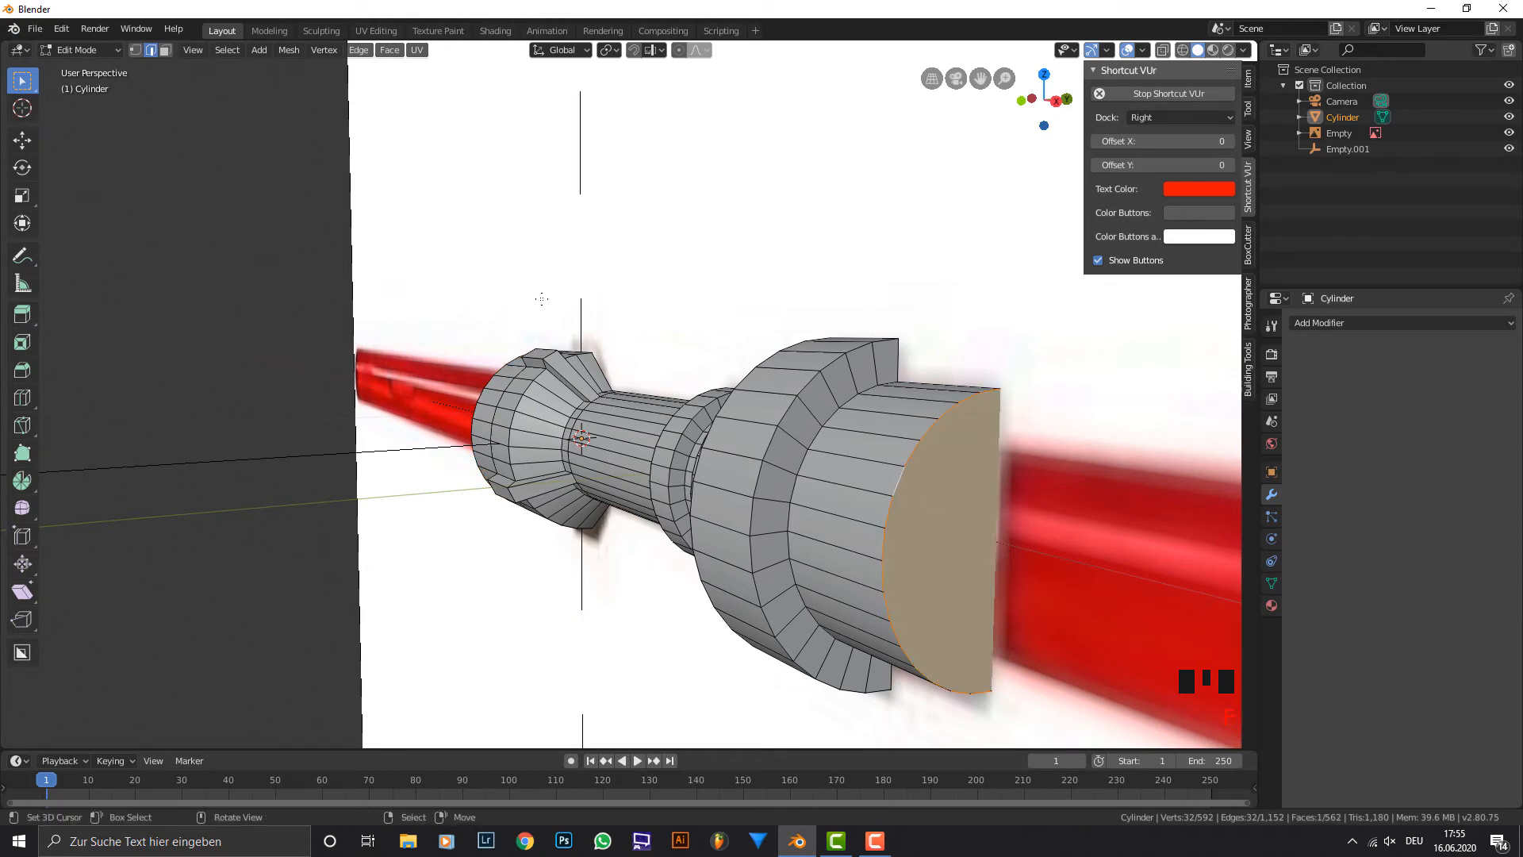
Select both end cap faces of the hilt in face mode and inset them to leave a narrow rim.
{"action": "middle_click_drag", "start_coordinate": [541, 298], "coordinate": [431, 230]}
{"action": "left_click", "coordinate": [164, 50]}
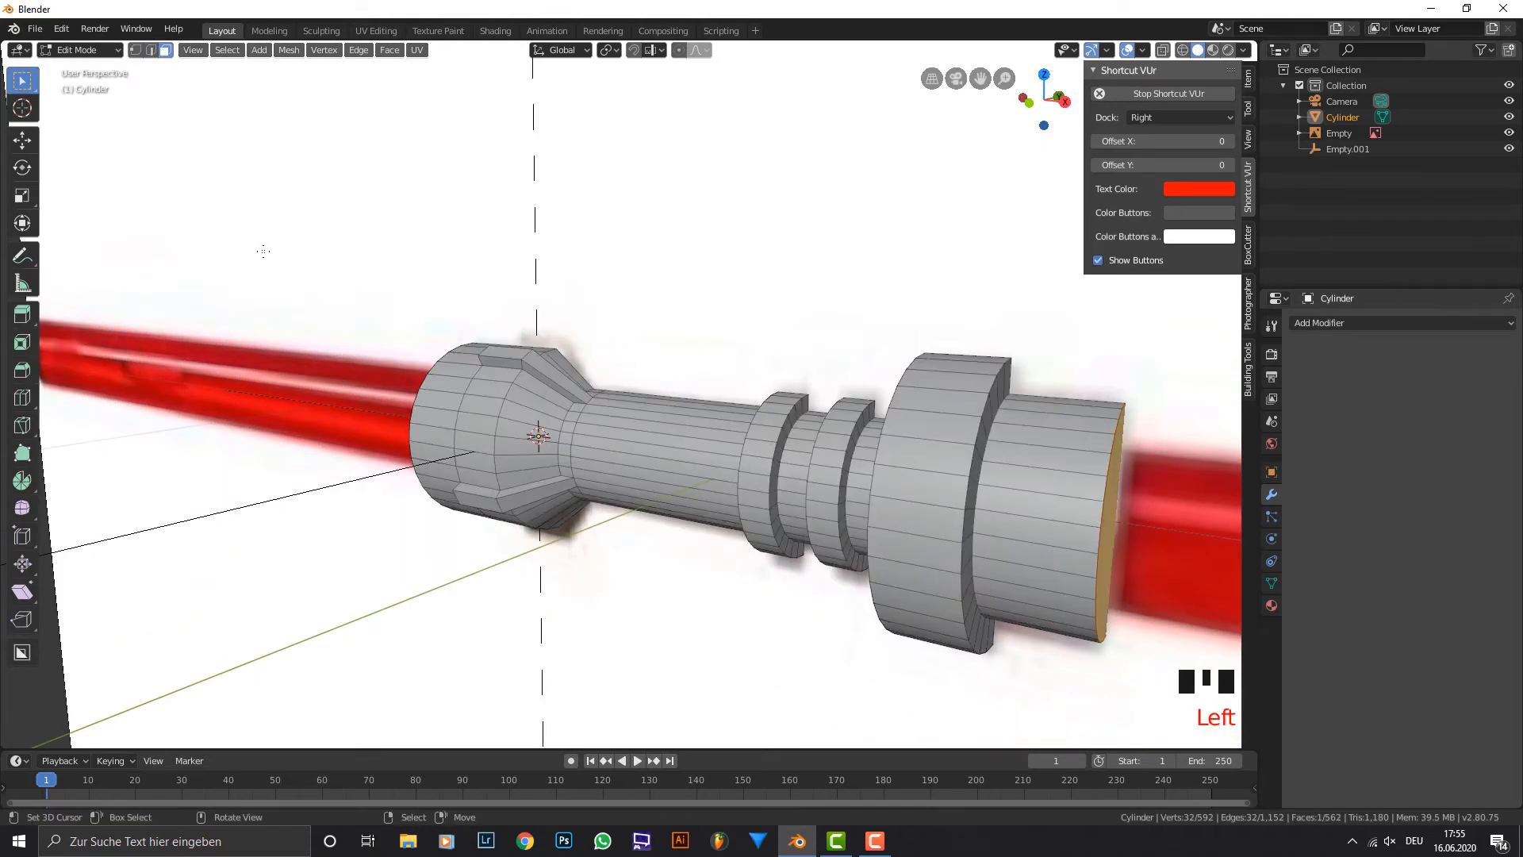
{"action": "middle_click_drag", "start_coordinate": [476, 444], "coordinate": [512, 465]}
{"action": "right_click", "coordinate": [512, 464], "text": "shift"}
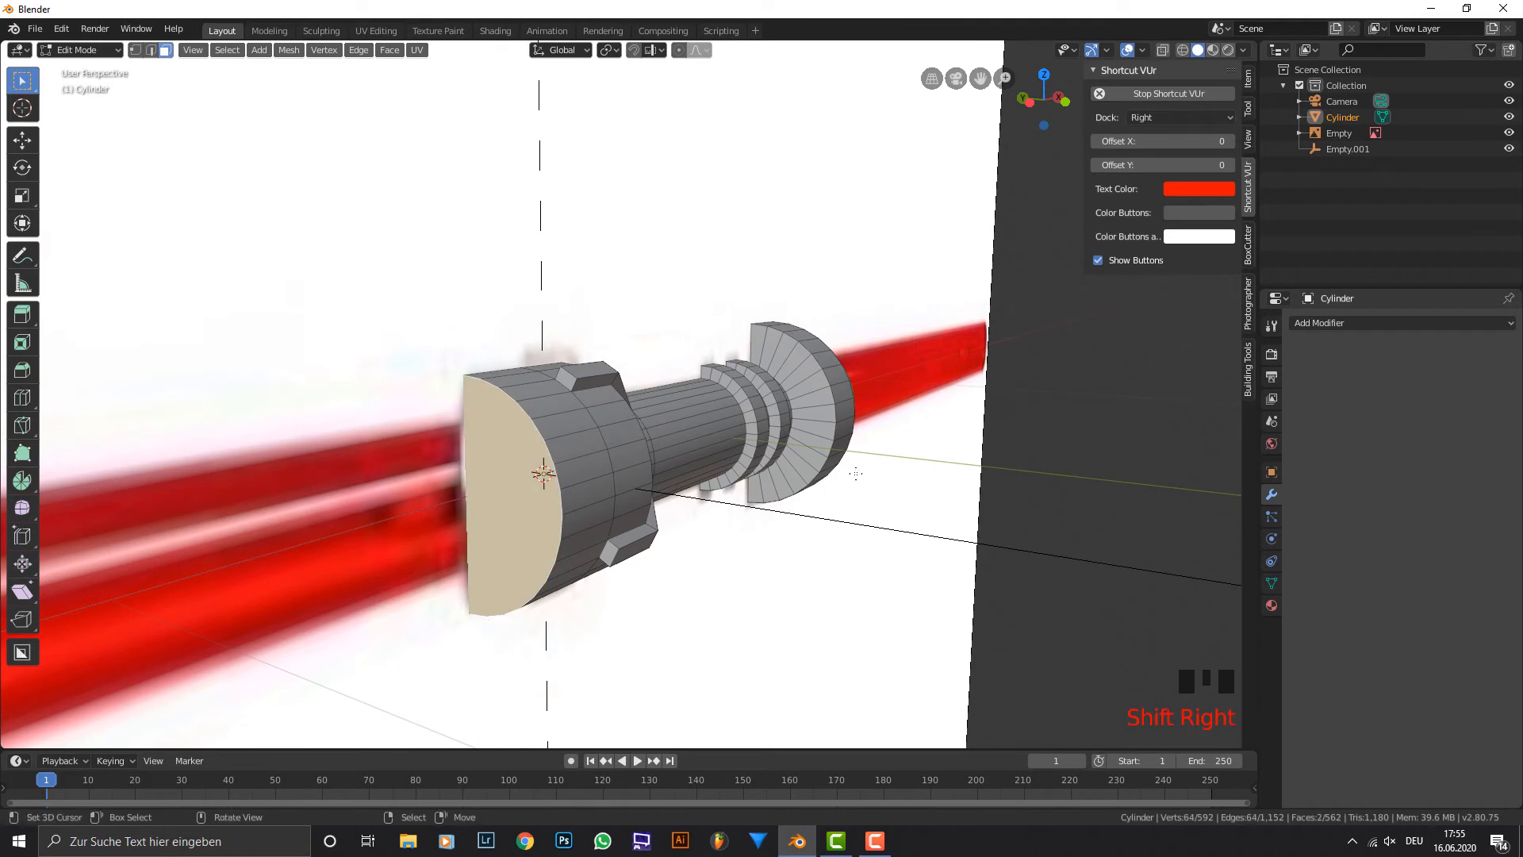
{"action": "key", "text": "i"}
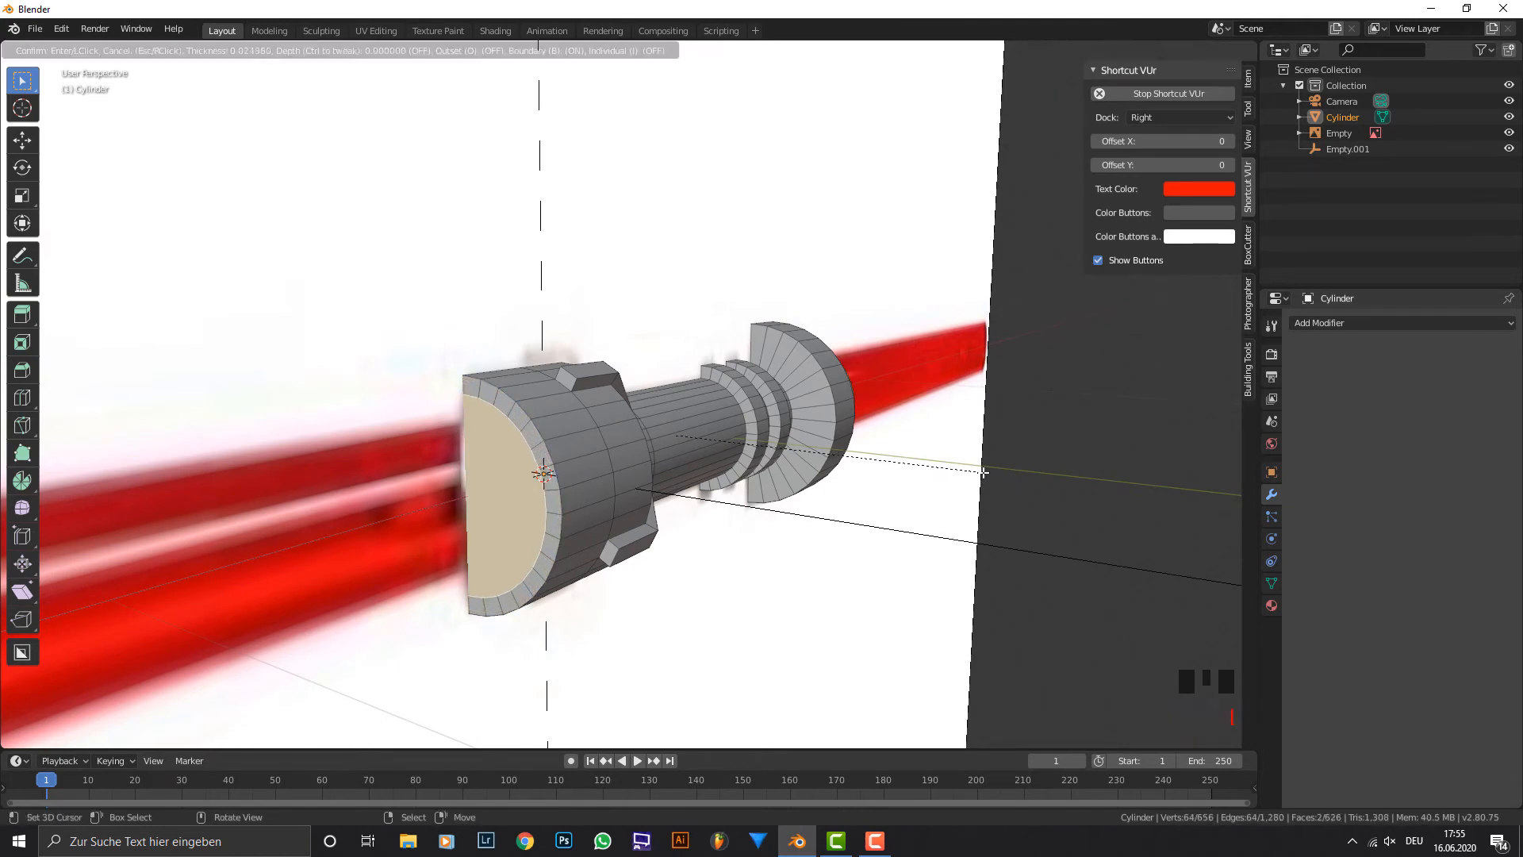
{"action": "left_click", "coordinate": [963, 471]}
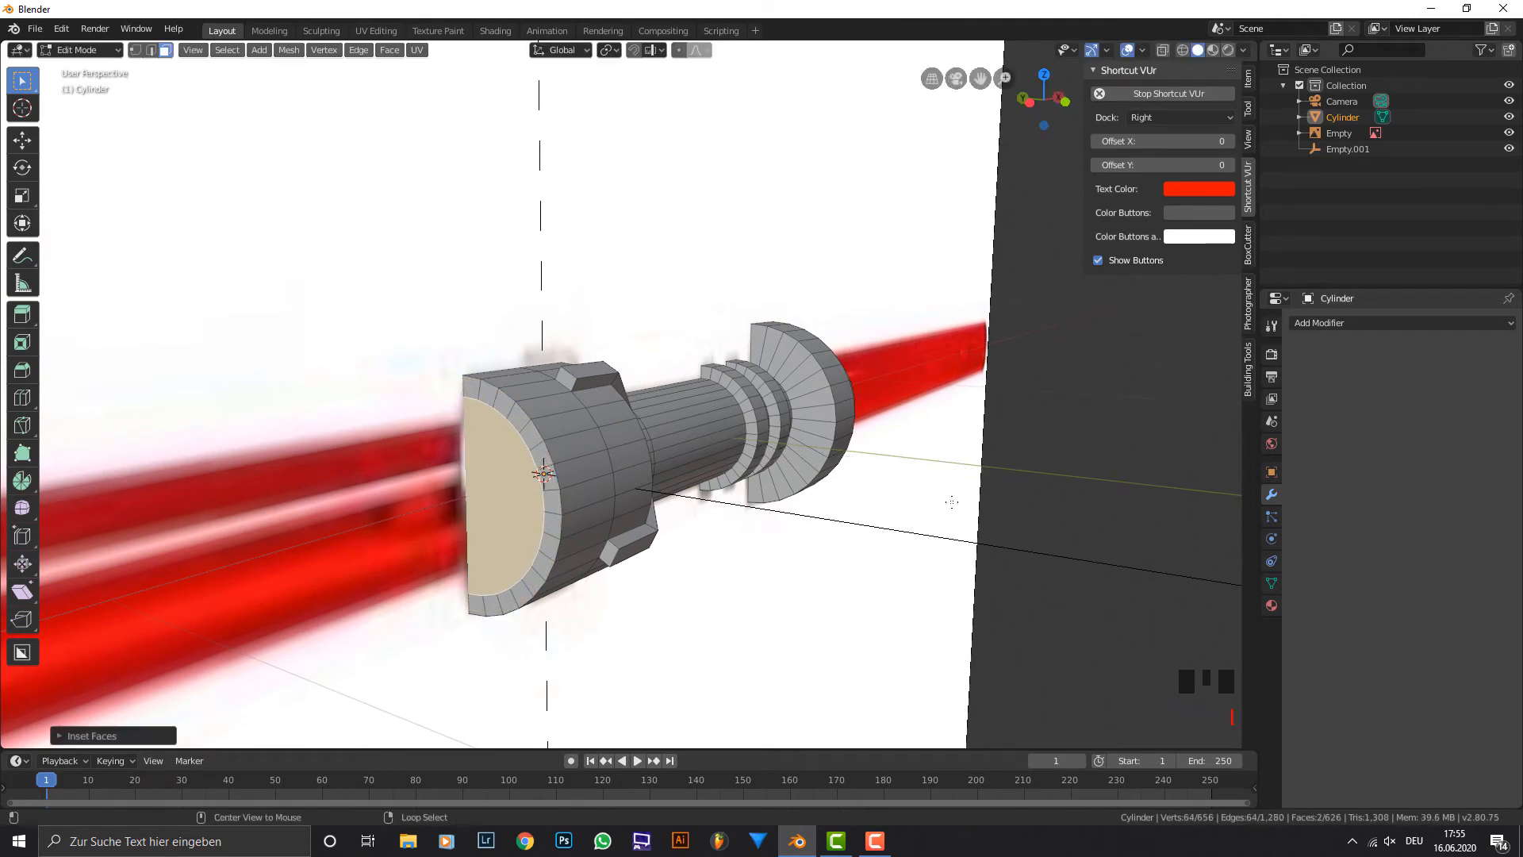
Extrude both inset end cap faces inward along their normals to recess the hilt's ends.
{"action": "key", "text": "alt+e"}
{"action": "left_click", "coordinate": [952, 502]}
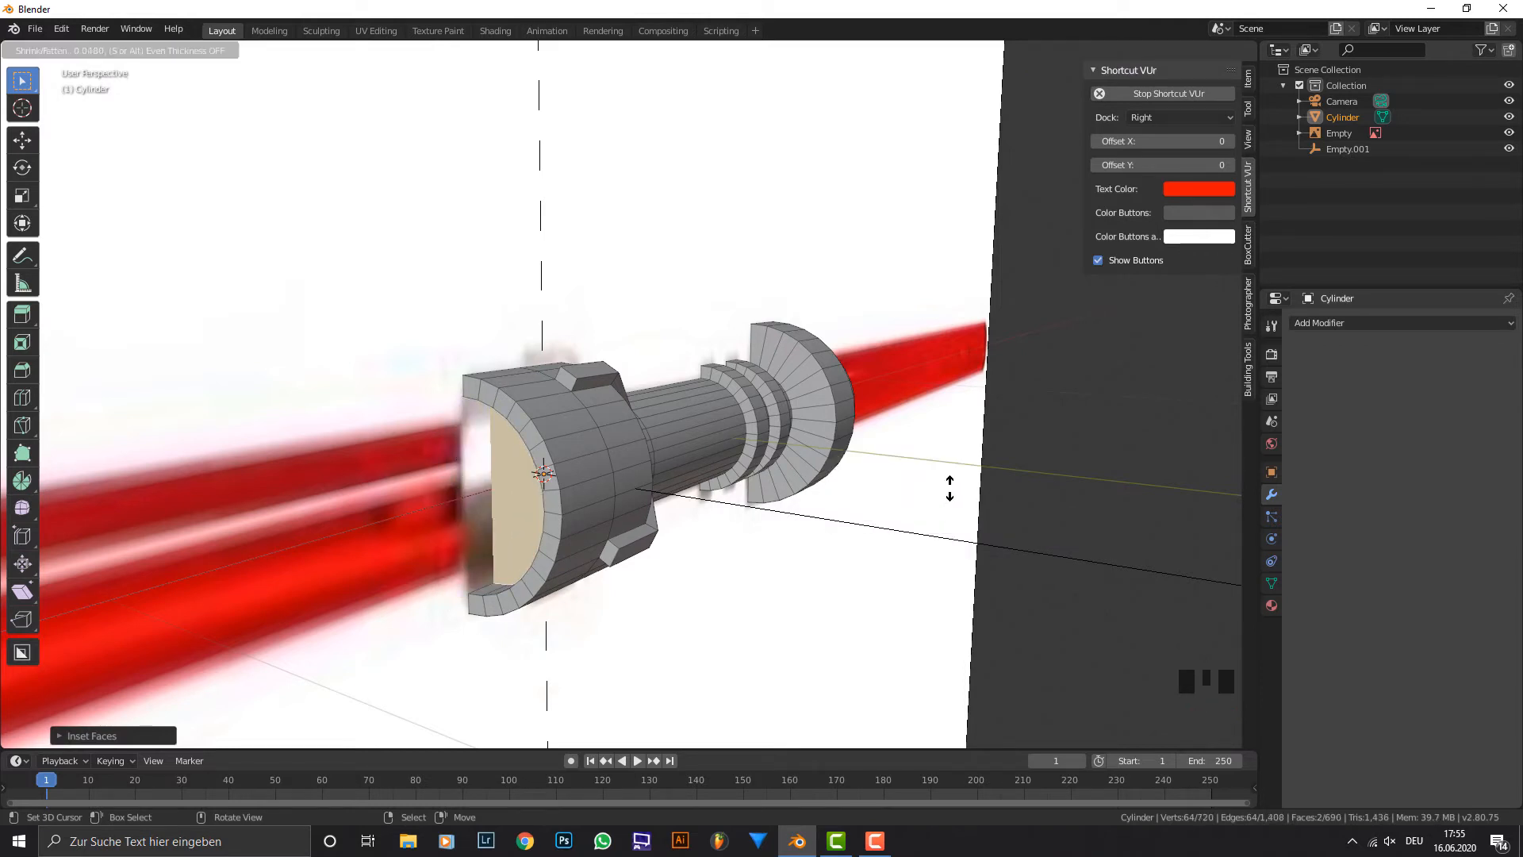
{"action": "left_click", "coordinate": [950, 483]}
{"action": "middle_click_drag", "start_coordinate": [950, 483], "coordinate": [728, 444]}
{"action": "scroll", "coordinate": [714, 443], "scroll_direction": "down", "scroll_amount": 1}
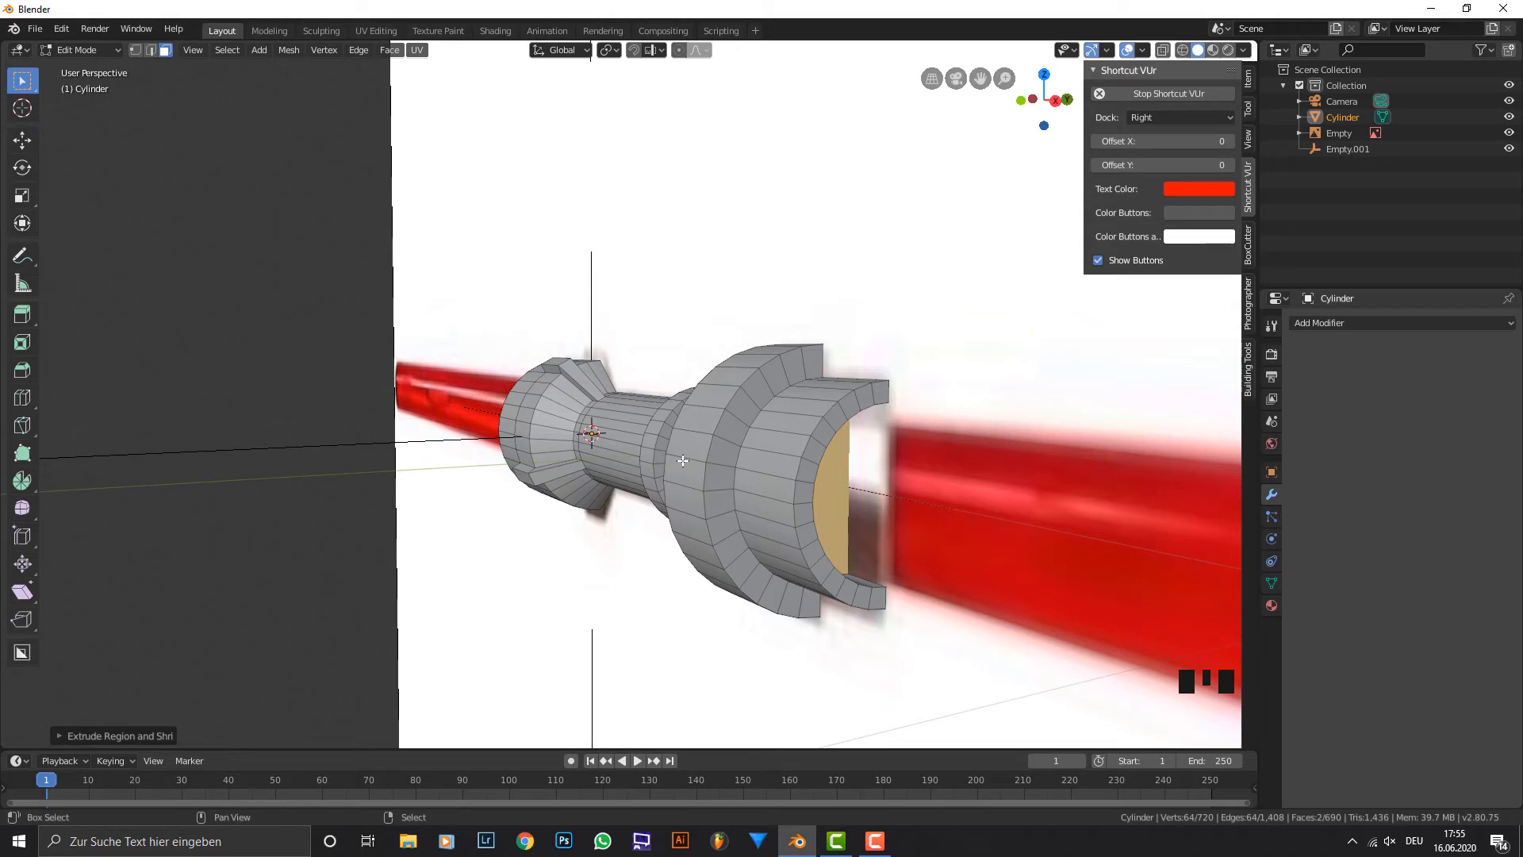
Select the edge loops of both end recesses in edge mode and scale them along the global X axis.
{"action": "right_click", "coordinate": [855, 486], "text": "shift"}
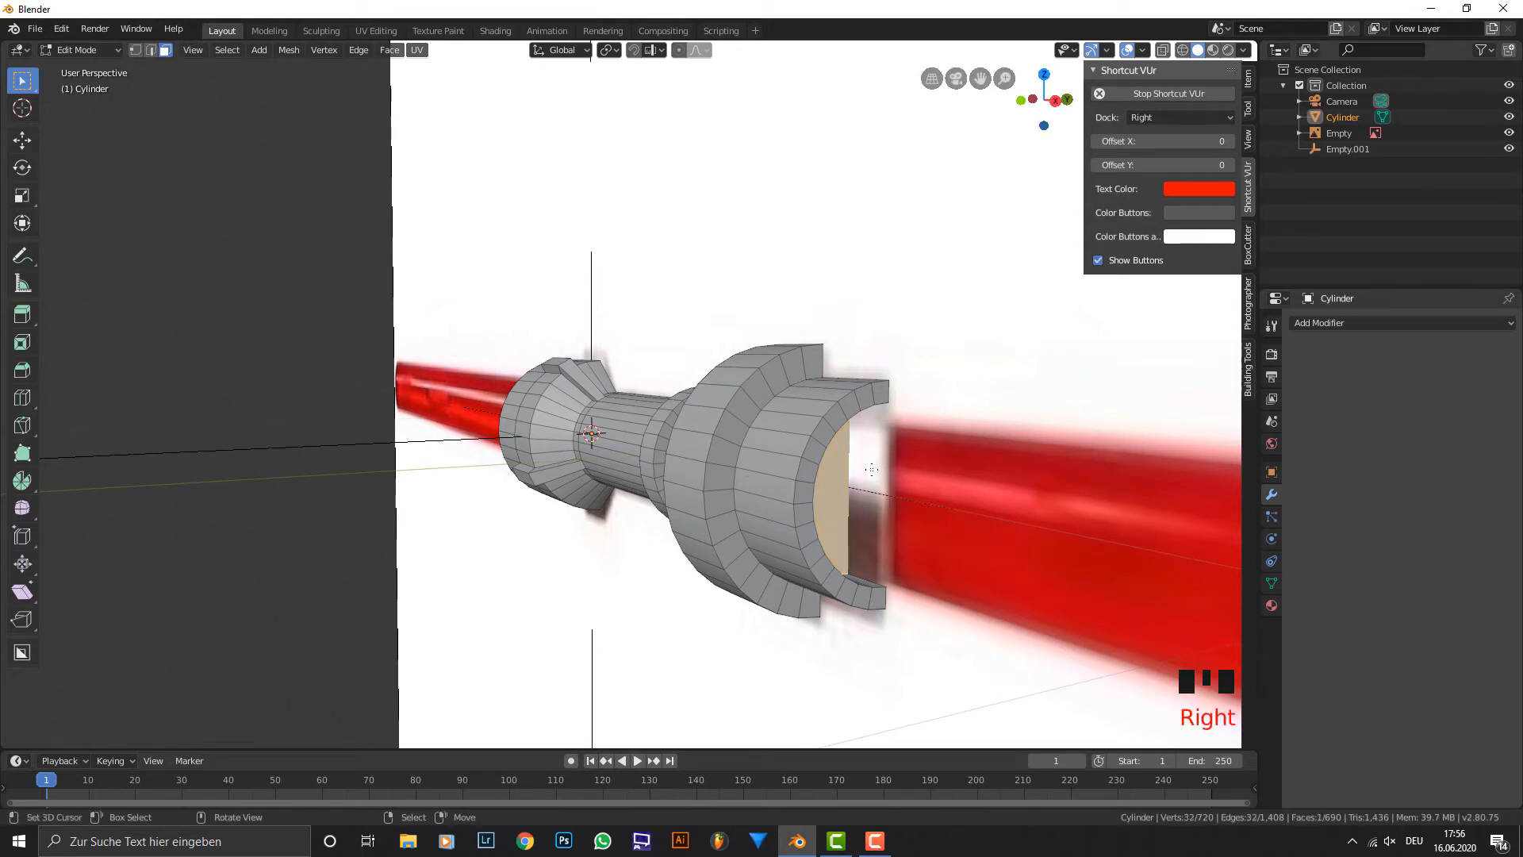
{"action": "middle_click_drag", "start_coordinate": [871, 469], "coordinate": [745, 466]}
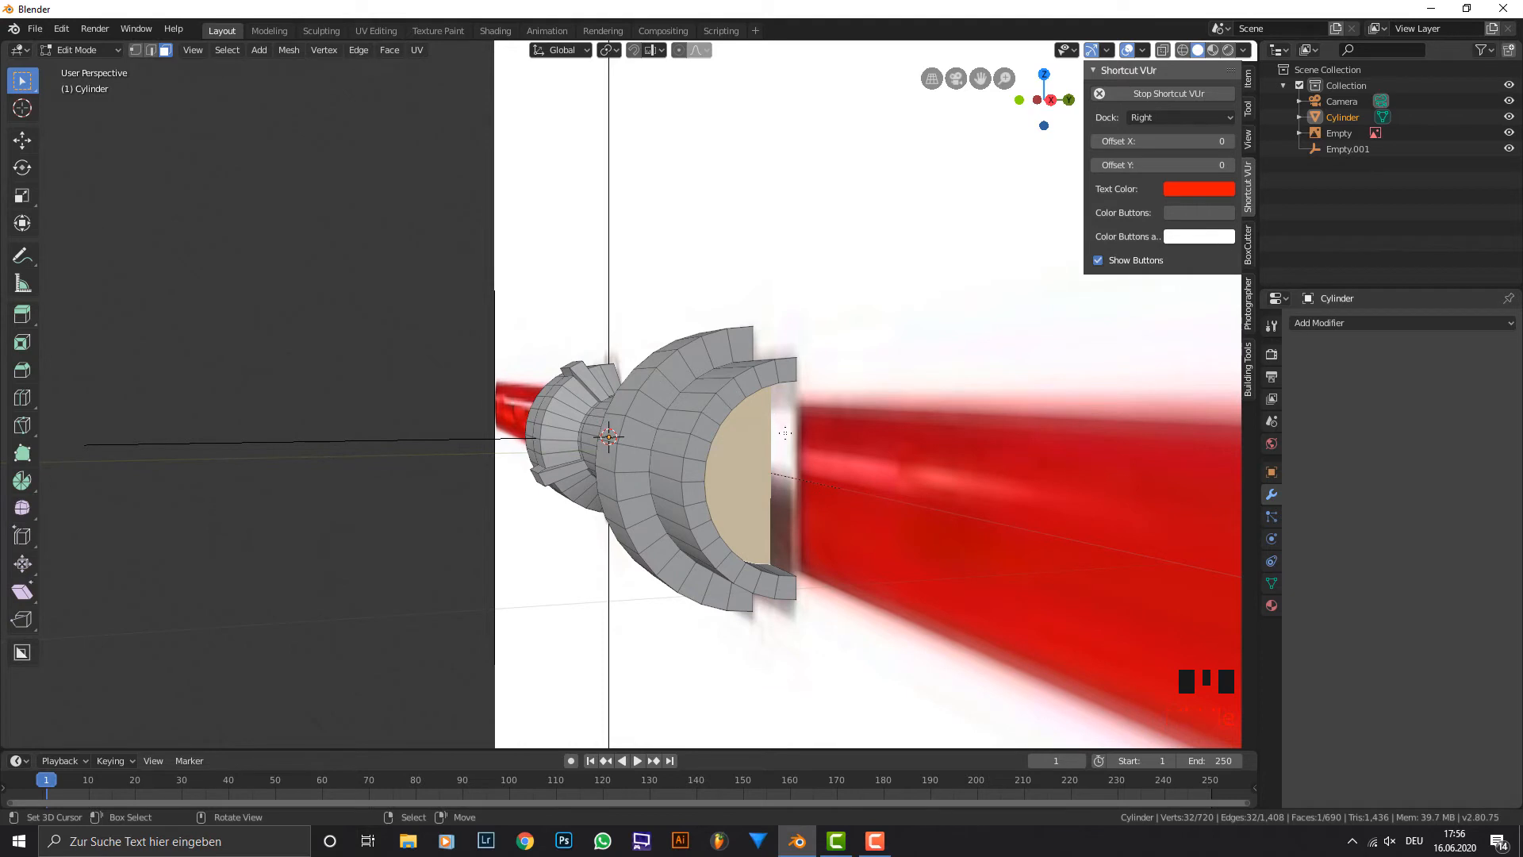
{"action": "left_click", "coordinate": [150, 50]}
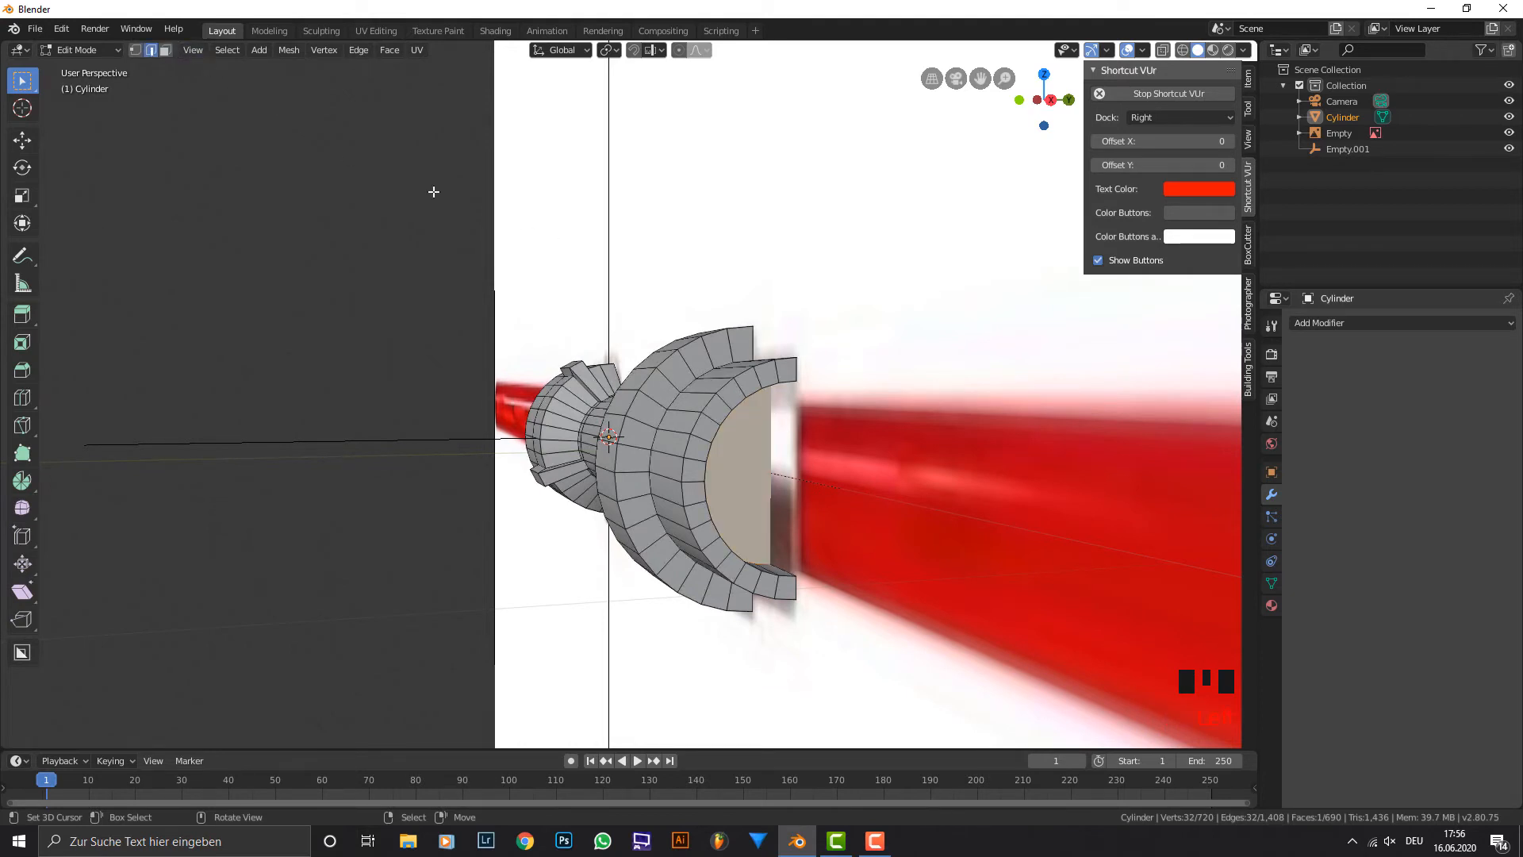
{"action": "right_click", "coordinate": [771, 386], "text": "alt+shift"}
{"action": "middle_click_drag", "start_coordinate": [495, 405], "coordinate": [647, 435]}
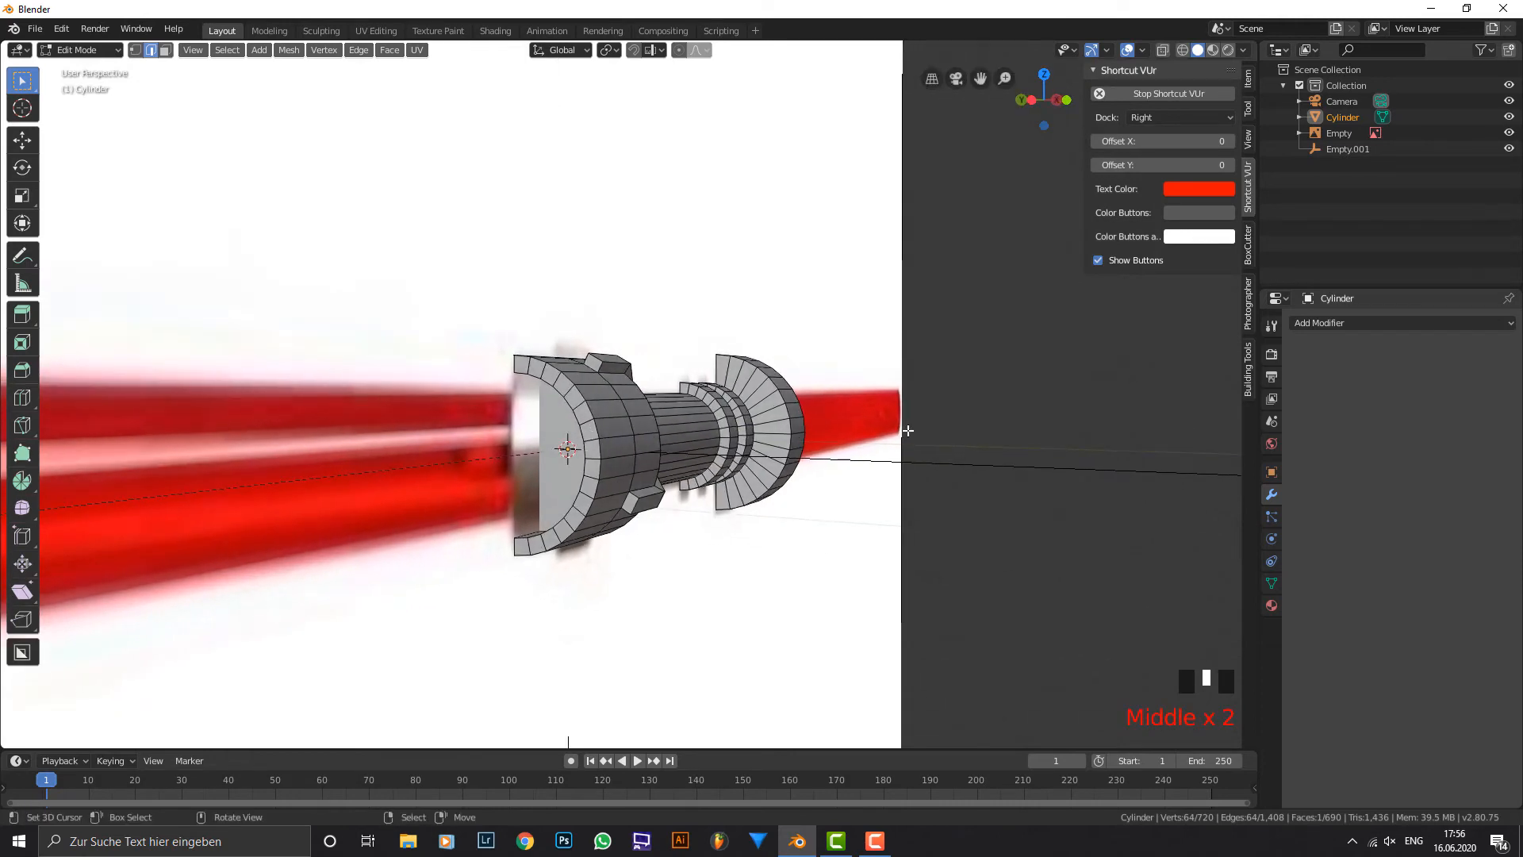
{"action": "middle_click_drag", "start_coordinate": [908, 432], "coordinate": [683, 431]}
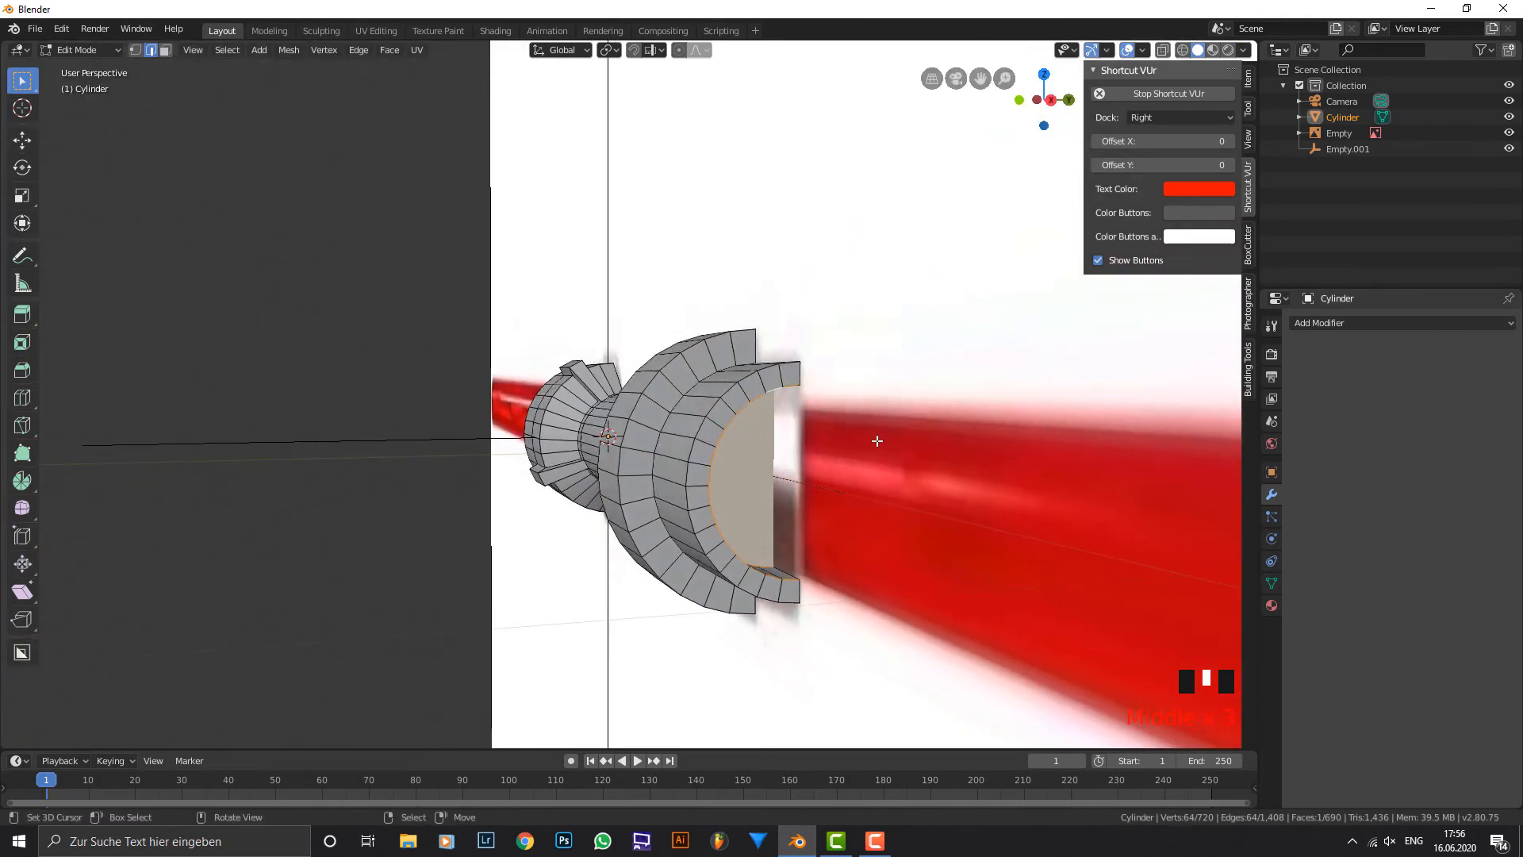
{"action": "middle_click_drag", "start_coordinate": [831, 436], "coordinate": [704, 431]}
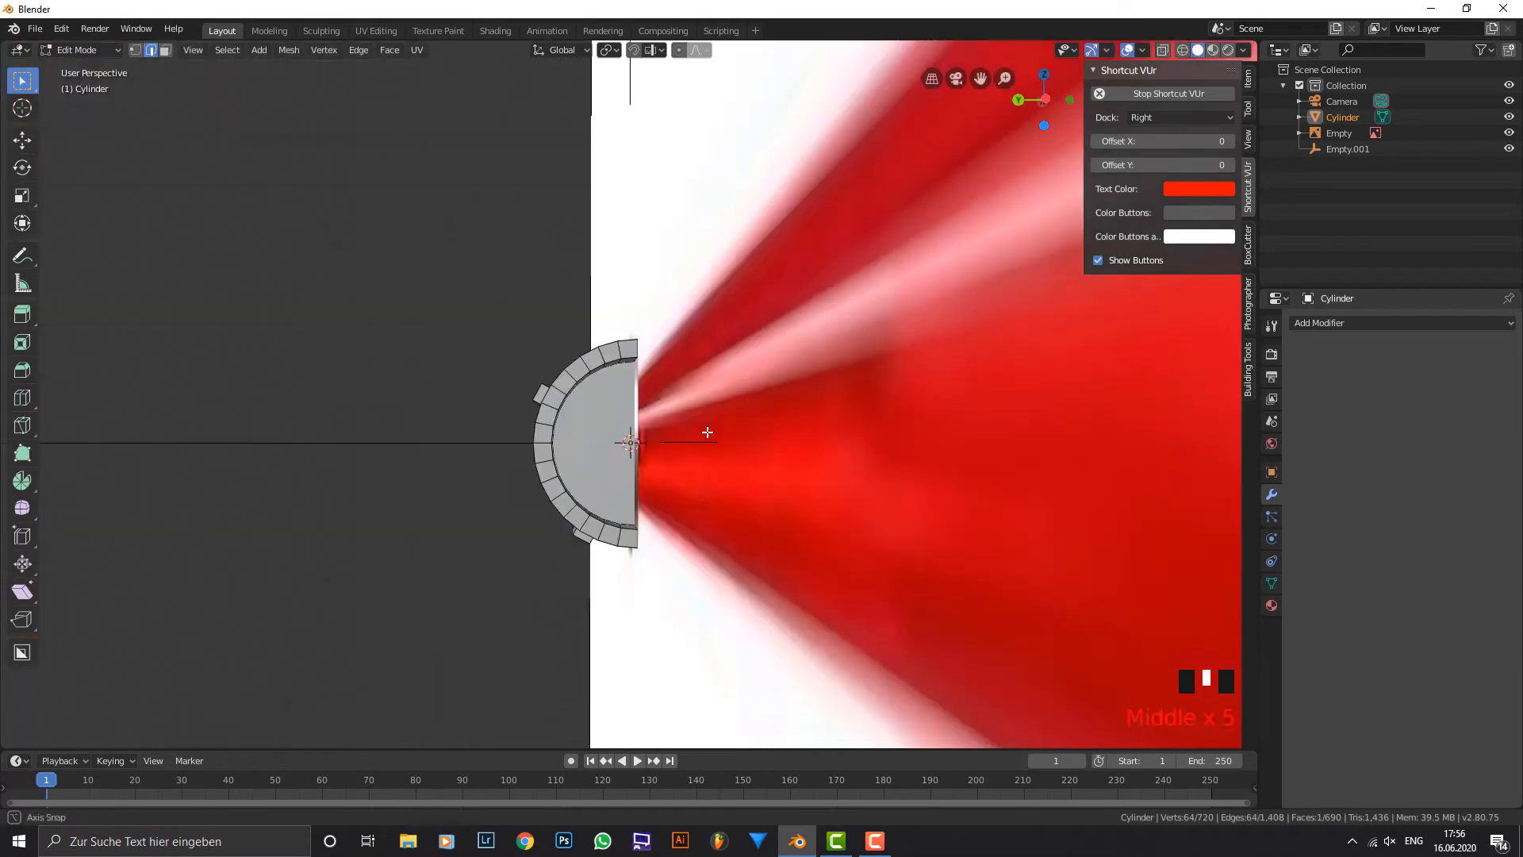
{"action": "right_click", "coordinate": [615, 394], "text": "alt+shift"}
{"action": "middle_click_drag", "start_coordinate": [615, 394], "coordinate": [624, 407]}
{"action": "right_click", "coordinate": [629, 407], "text": "alt+shift"}
{"action": "middle_click_drag", "start_coordinate": [1024, 425], "coordinate": [737, 437]}
{"action": "key", "text": "s"}
{"action": "key", "text": "x"}
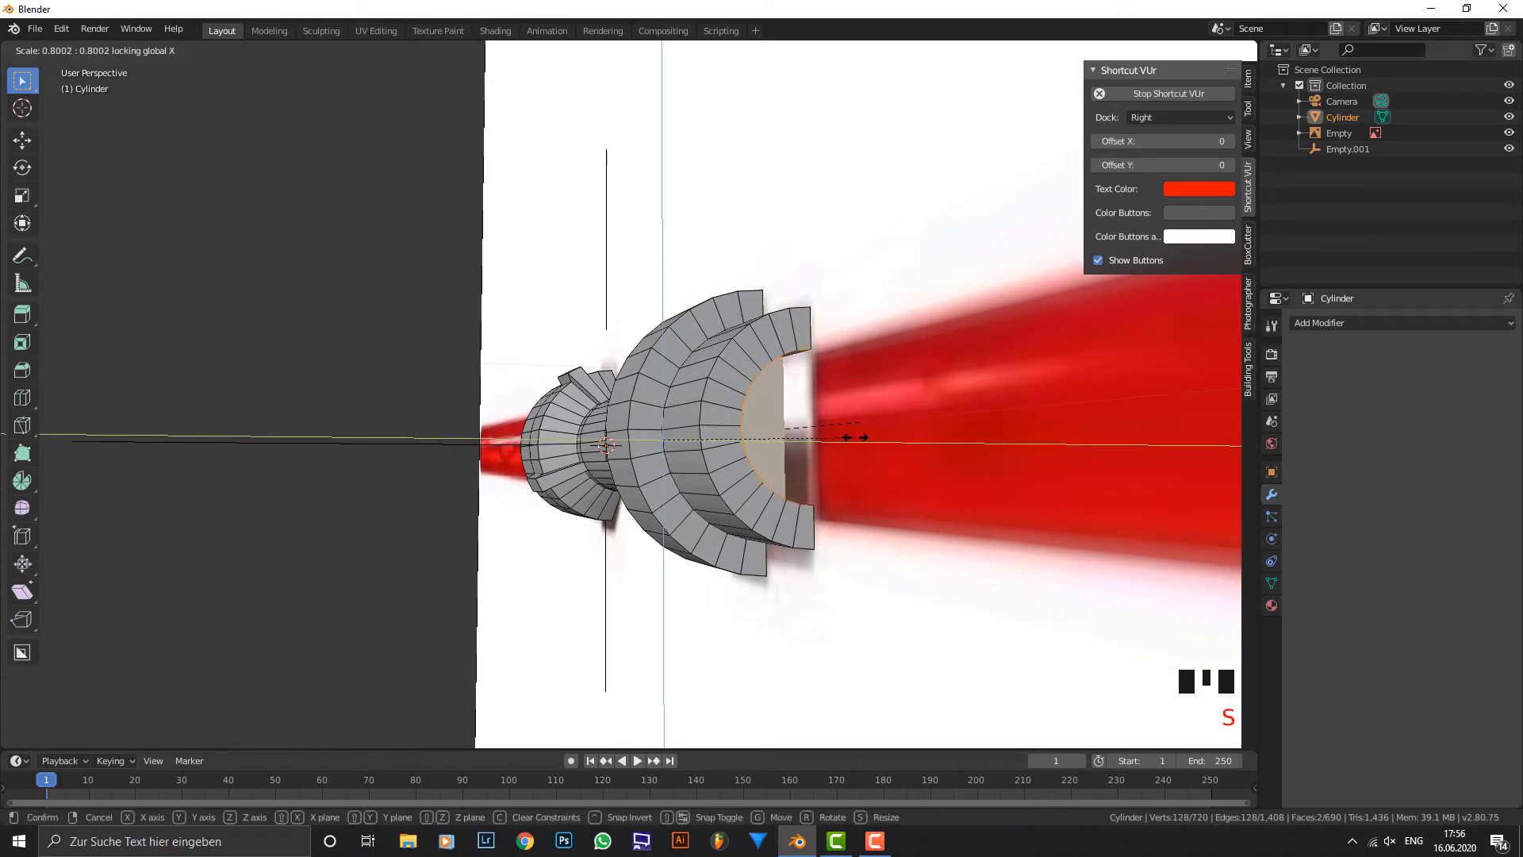
{"action": "left_click", "coordinate": [884, 421]}
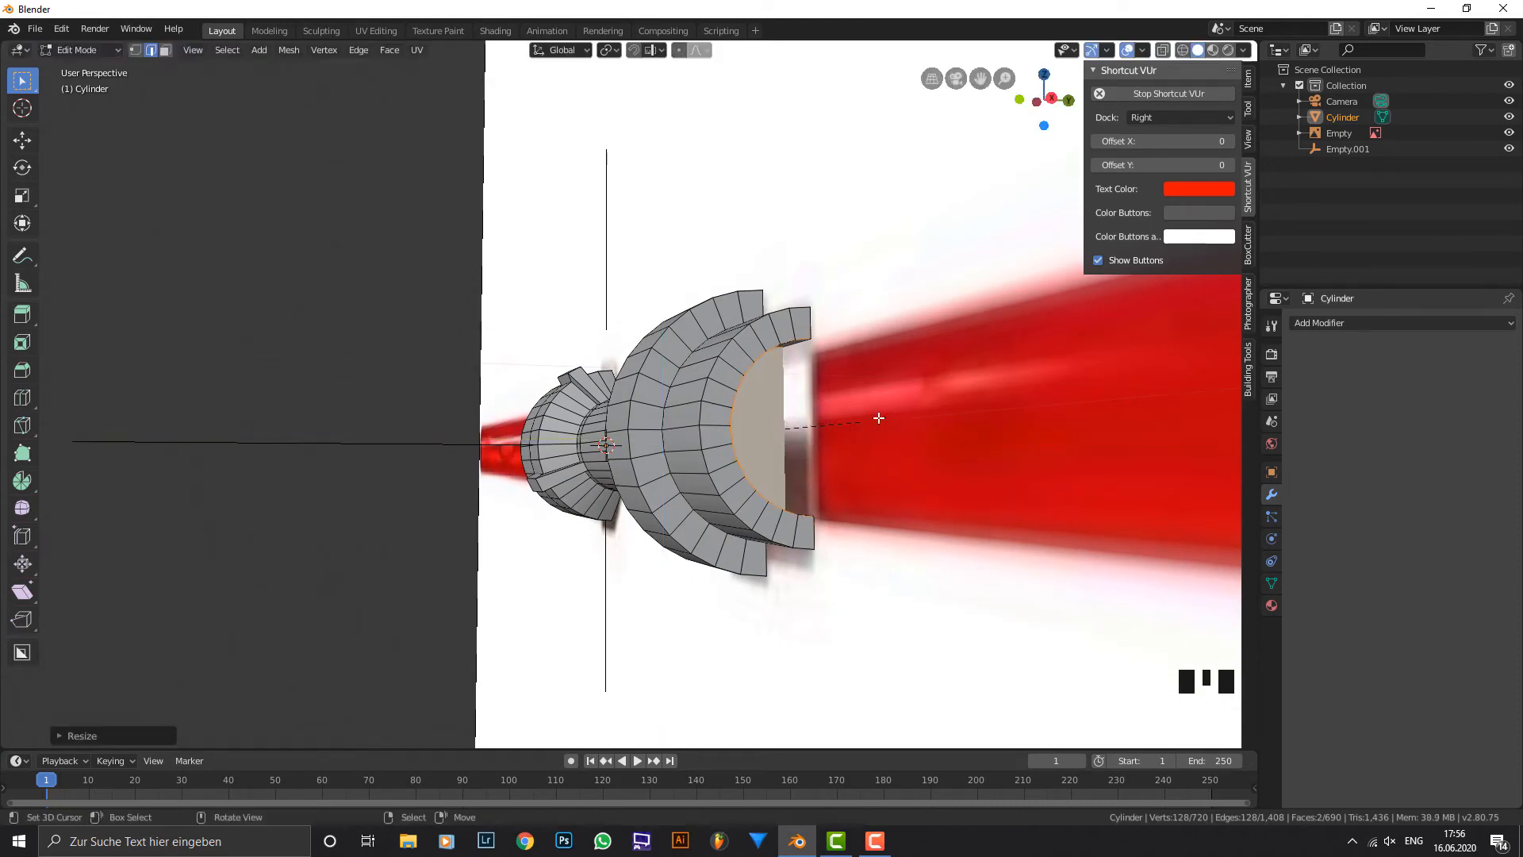
Duplicate the recessed cap face beyond the widest ring in place and separate the copy into its own object.
{"action": "middle_click_drag", "start_coordinate": [877, 415], "coordinate": [816, 458]}
{"action": "key", "text": "KP_1"}
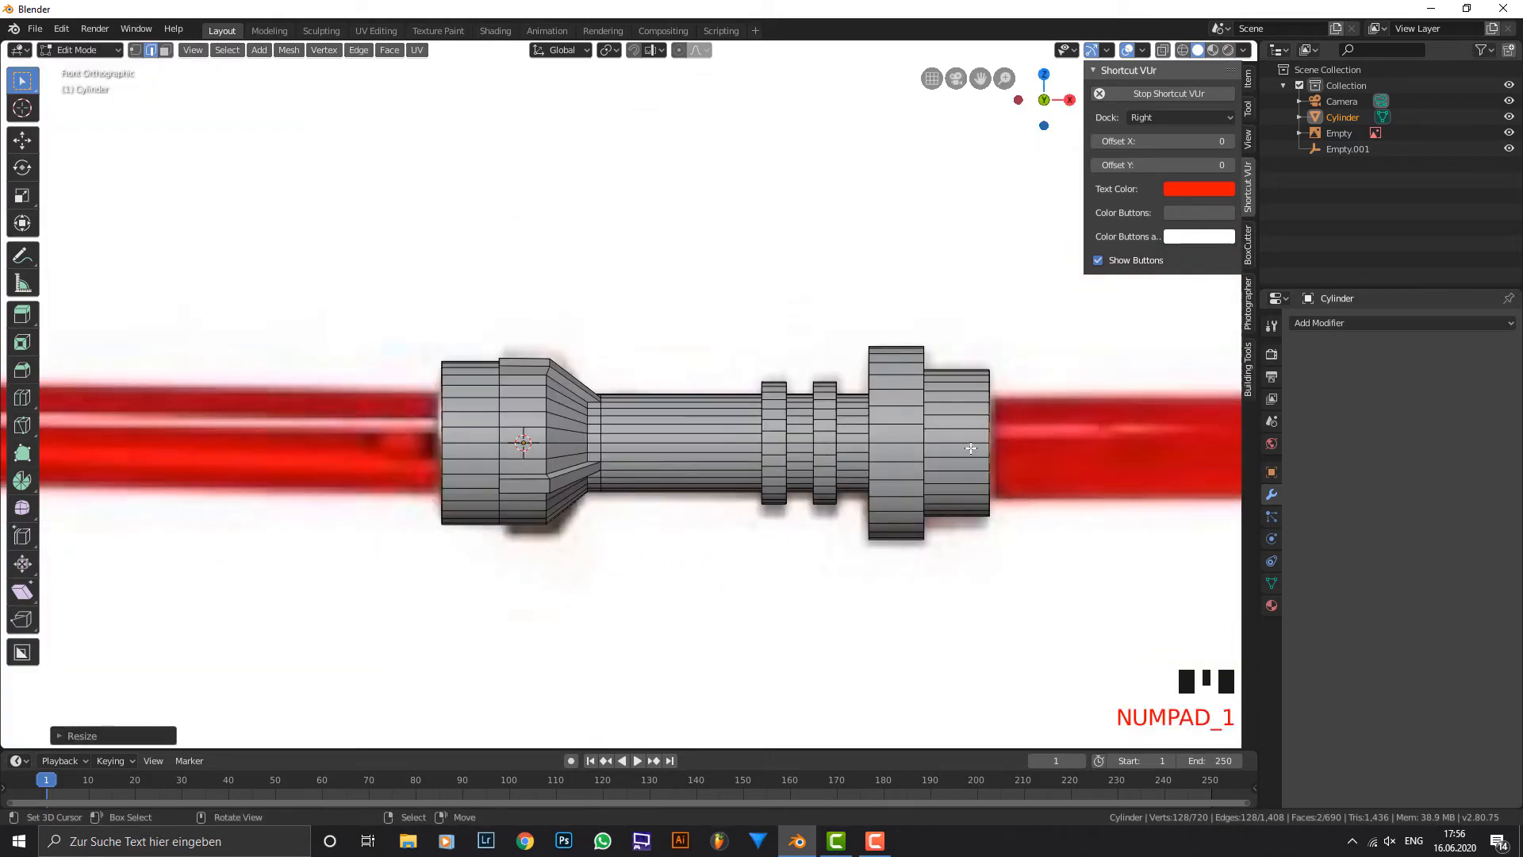
{"action": "middle_click_drag", "start_coordinate": [1073, 447], "coordinate": [771, 368]}
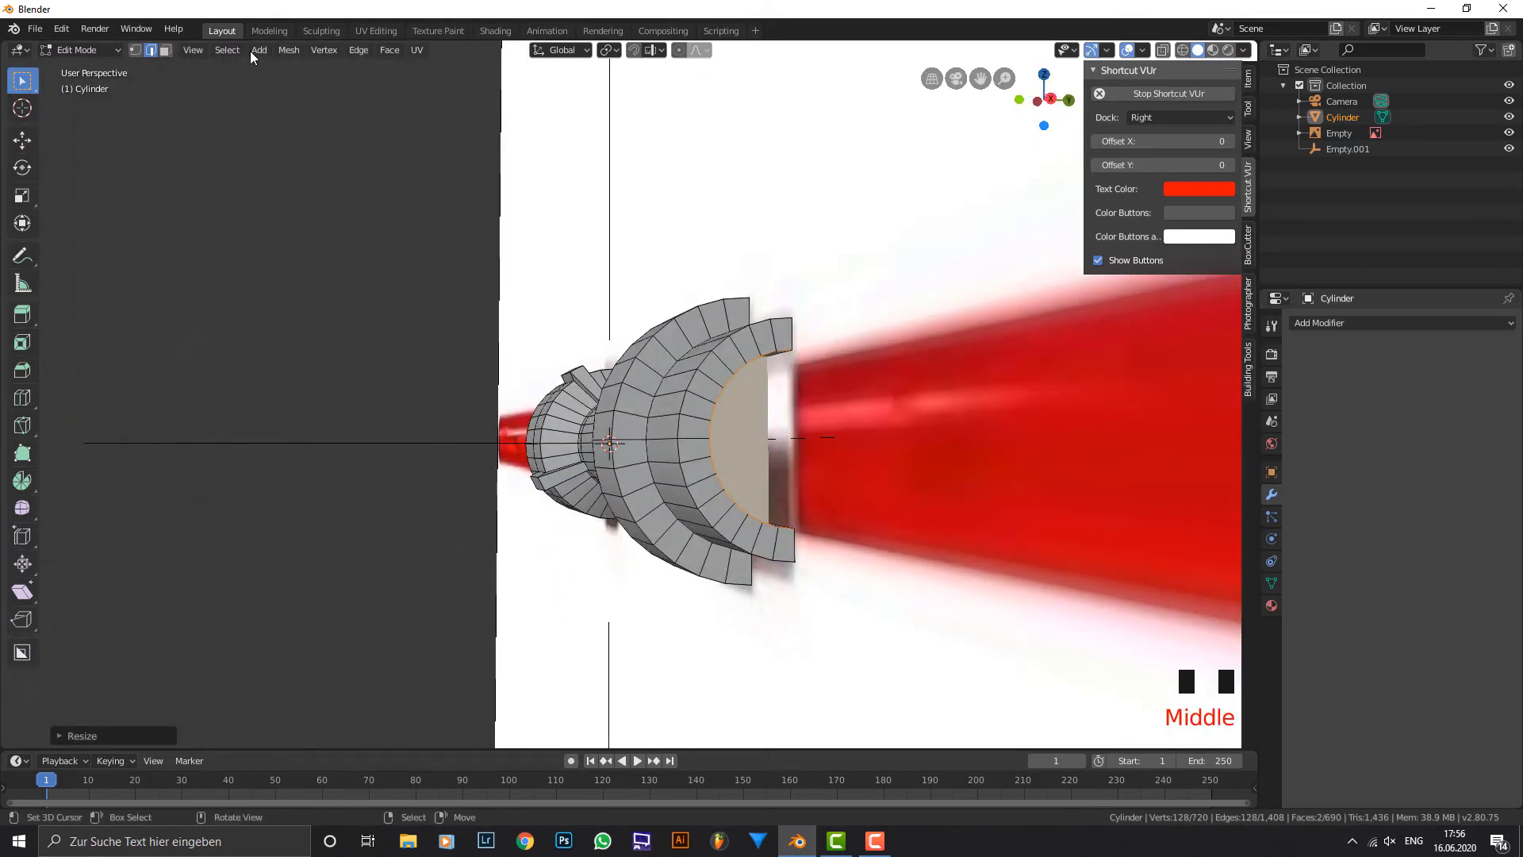
{"action": "double_click", "coordinate": [165, 49]}
{"action": "right_click", "coordinate": [750, 468]}
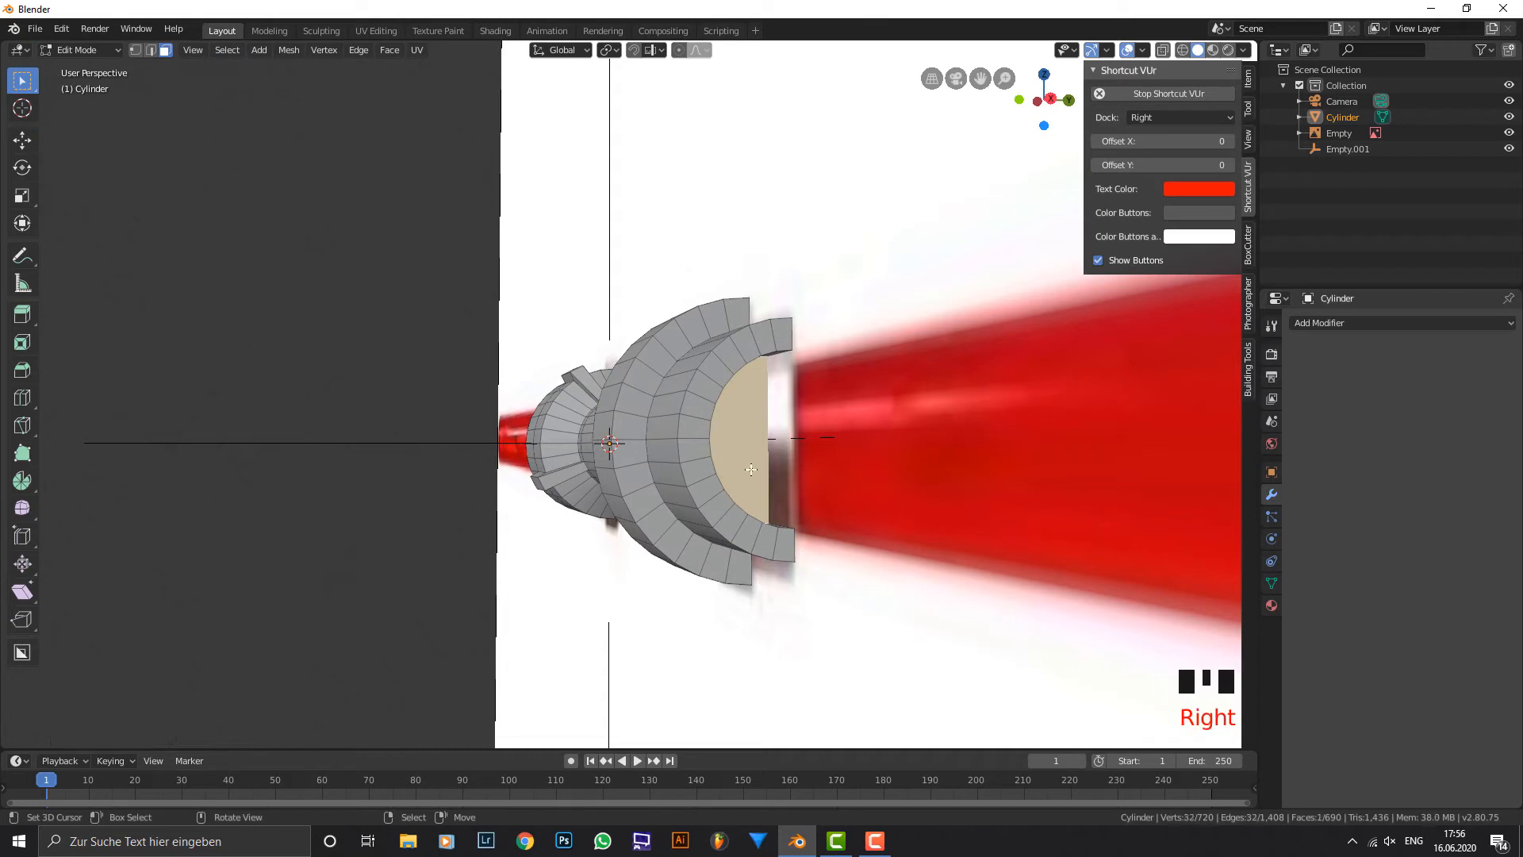
{"action": "key", "text": "shift+d"}
{"action": "key", "text": "Escape"}
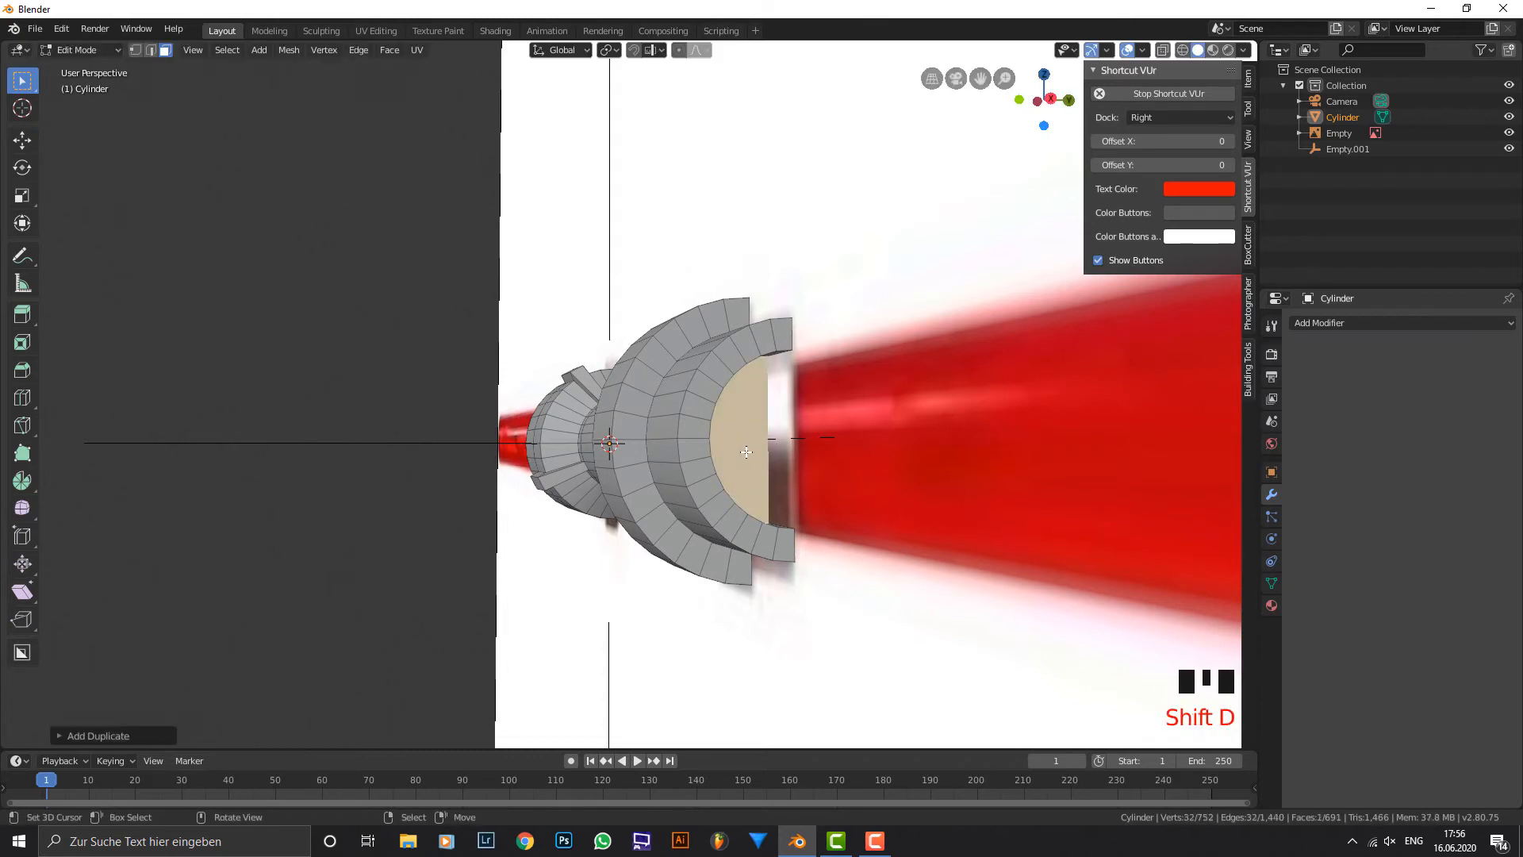
{"action": "key", "text": "p"}
{"action": "left_click", "coordinate": [747, 451]}
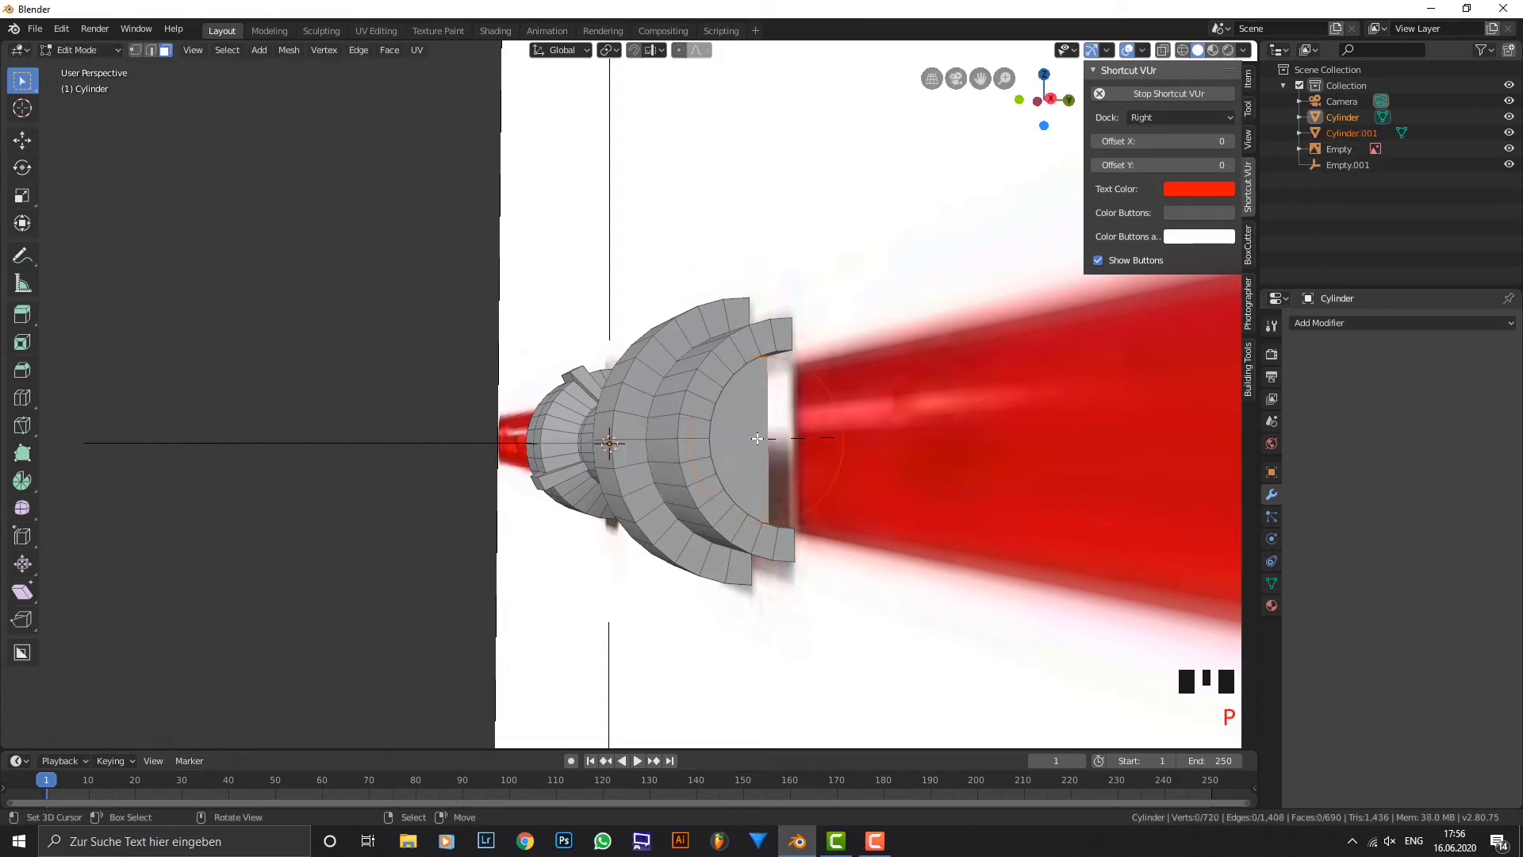
Leave the hilt's Edit Mode, select the separated cap object Cylinder.001 and open it in Edit Mode.
{"action": "key", "text": "Tab"}
{"action": "right_click", "coordinate": [766, 445]}
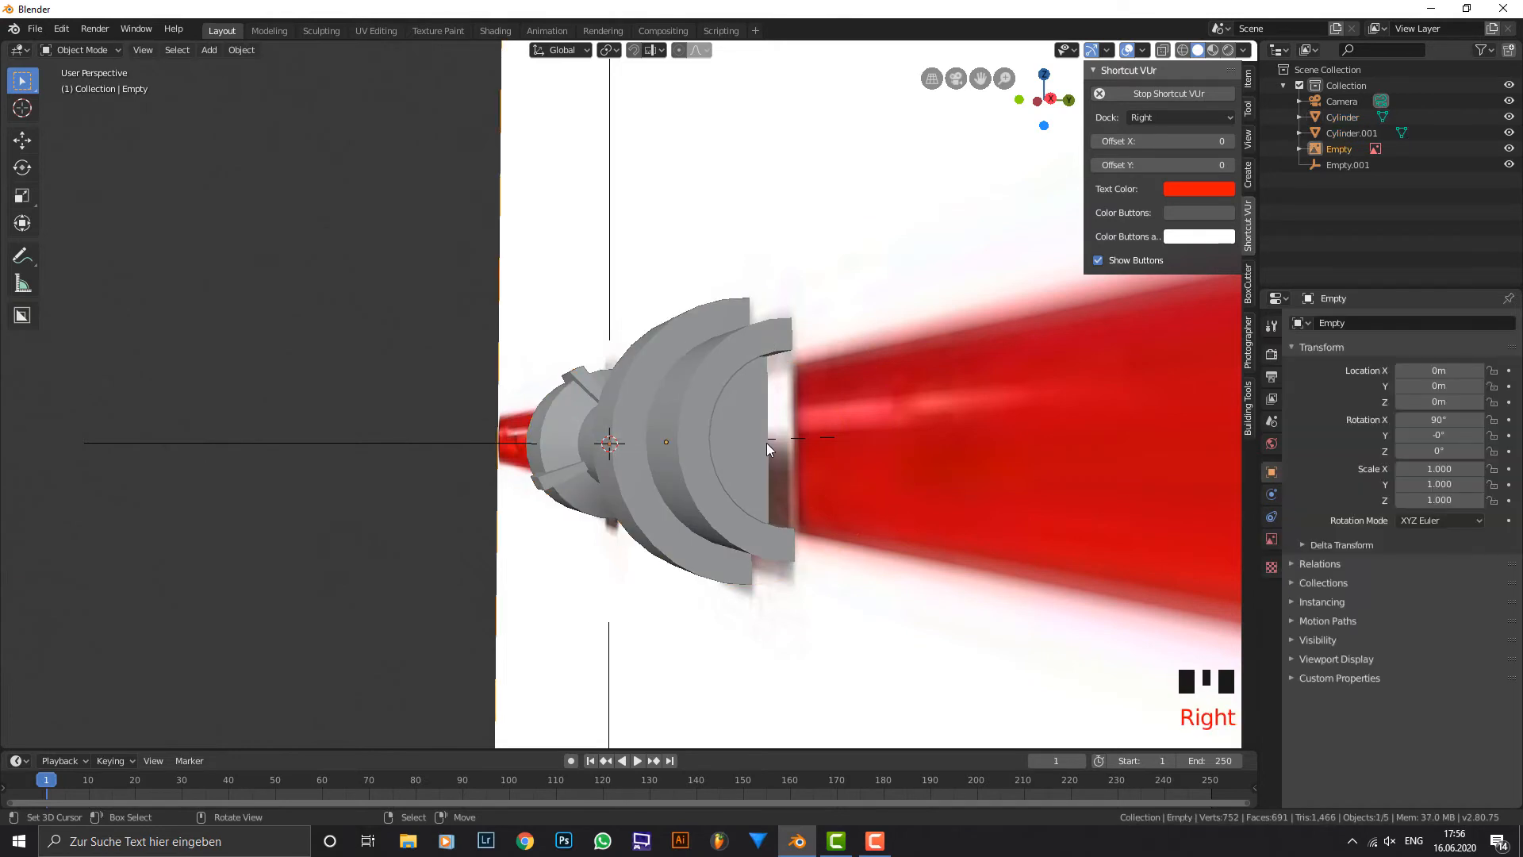
{"action": "right_click", "coordinate": [766, 445]}
{"action": "right_click", "coordinate": [766, 443]}
{"action": "right_click", "coordinate": [732, 443]}
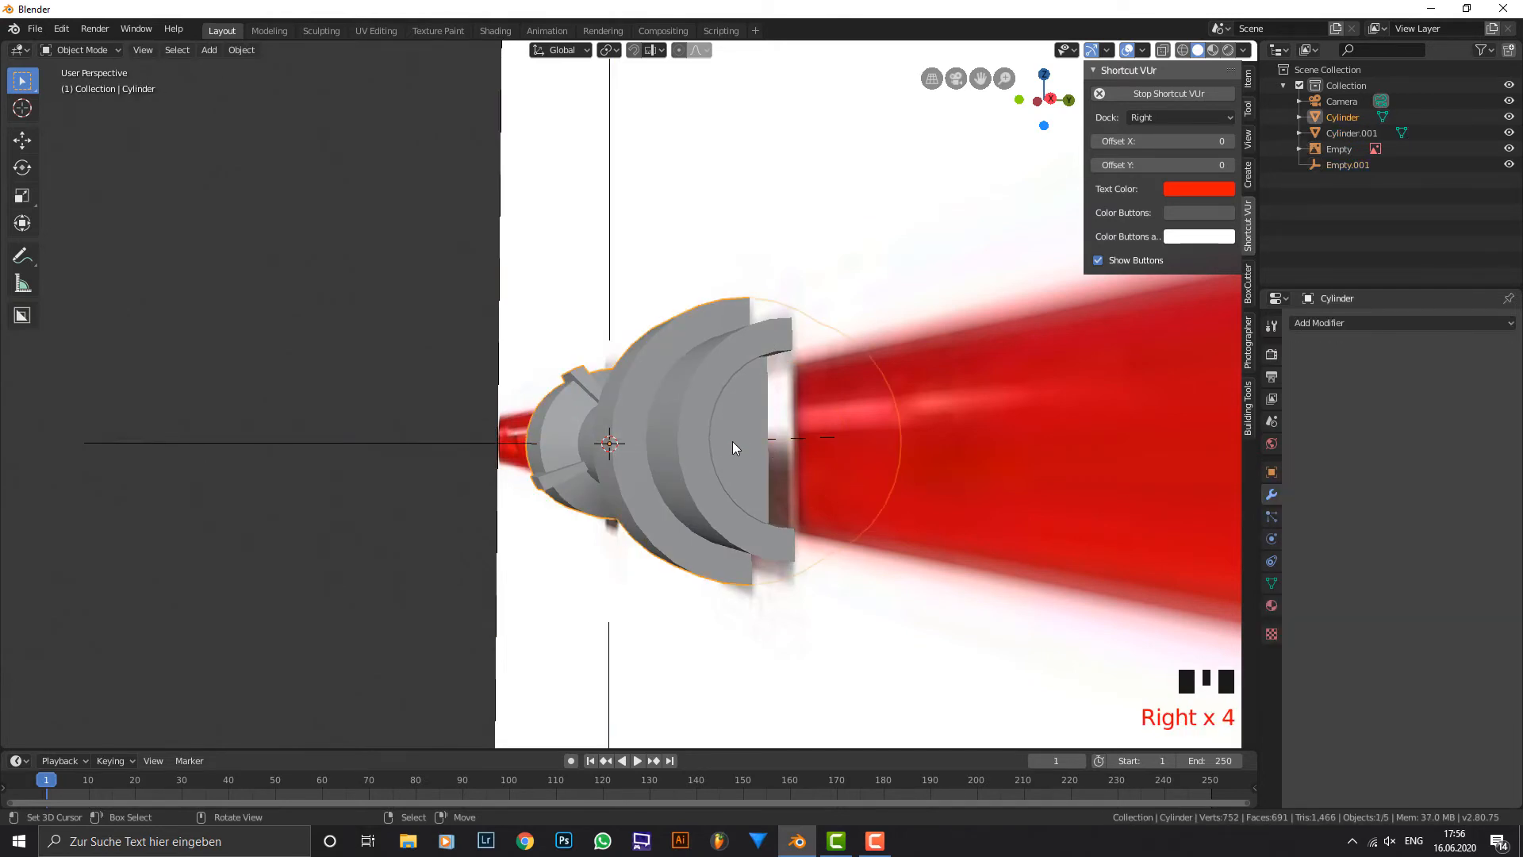
{"action": "left_click", "coordinate": [1350, 132]}
{"action": "middle_click_drag", "start_coordinate": [731, 430], "coordinate": [860, 426]}
{"action": "key", "text": "Tab"}
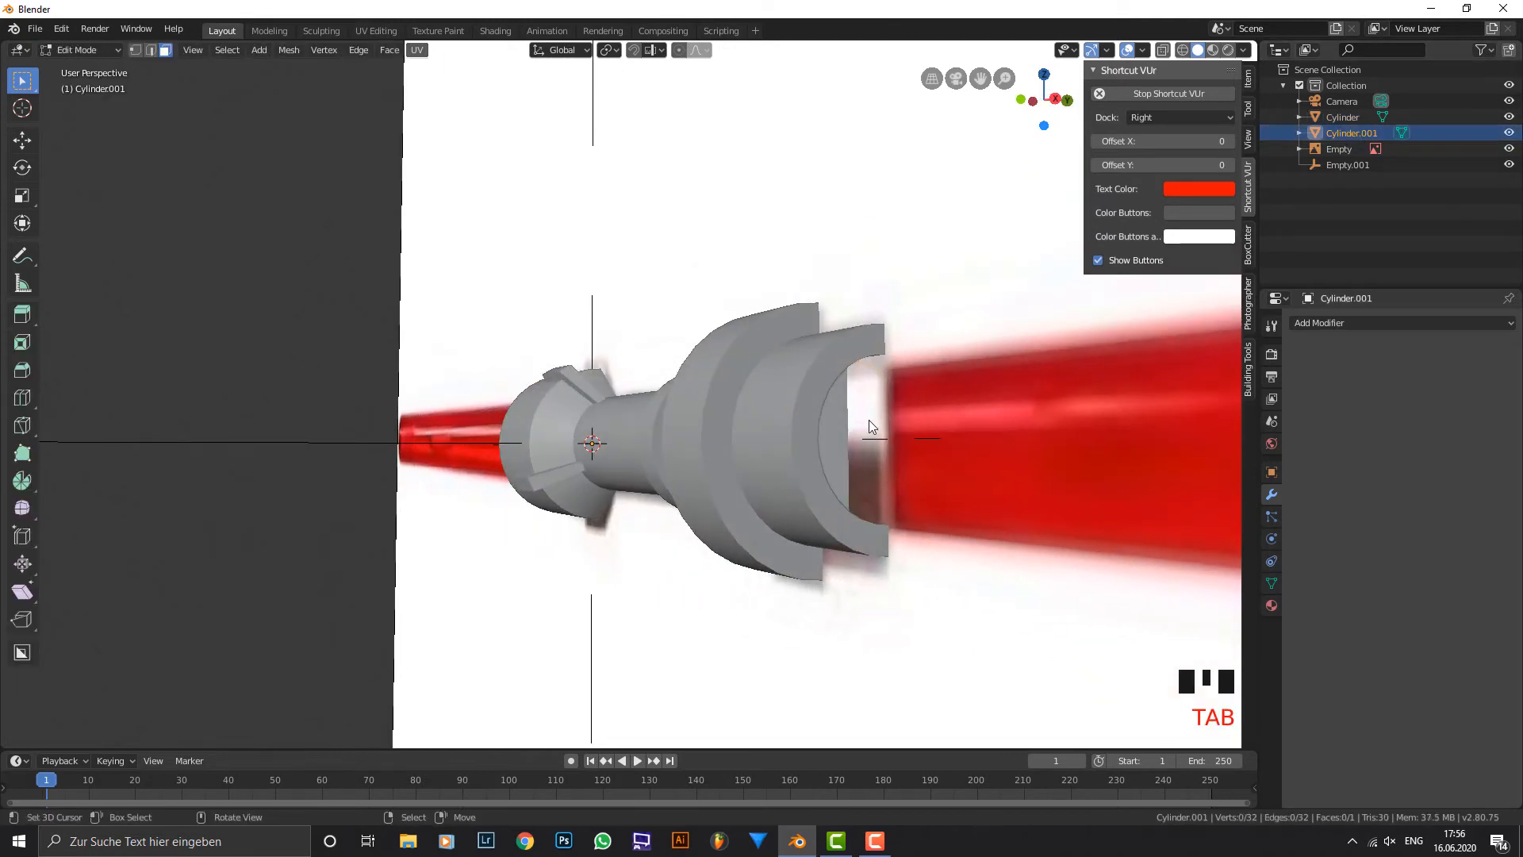
Extrude the separated cap face outward and move its end along X to the reference blade's tip.
{"action": "scroll", "coordinate": [869, 420], "scroll_direction": "down", "scroll_amount": 2}
{"action": "key", "text": "a"}
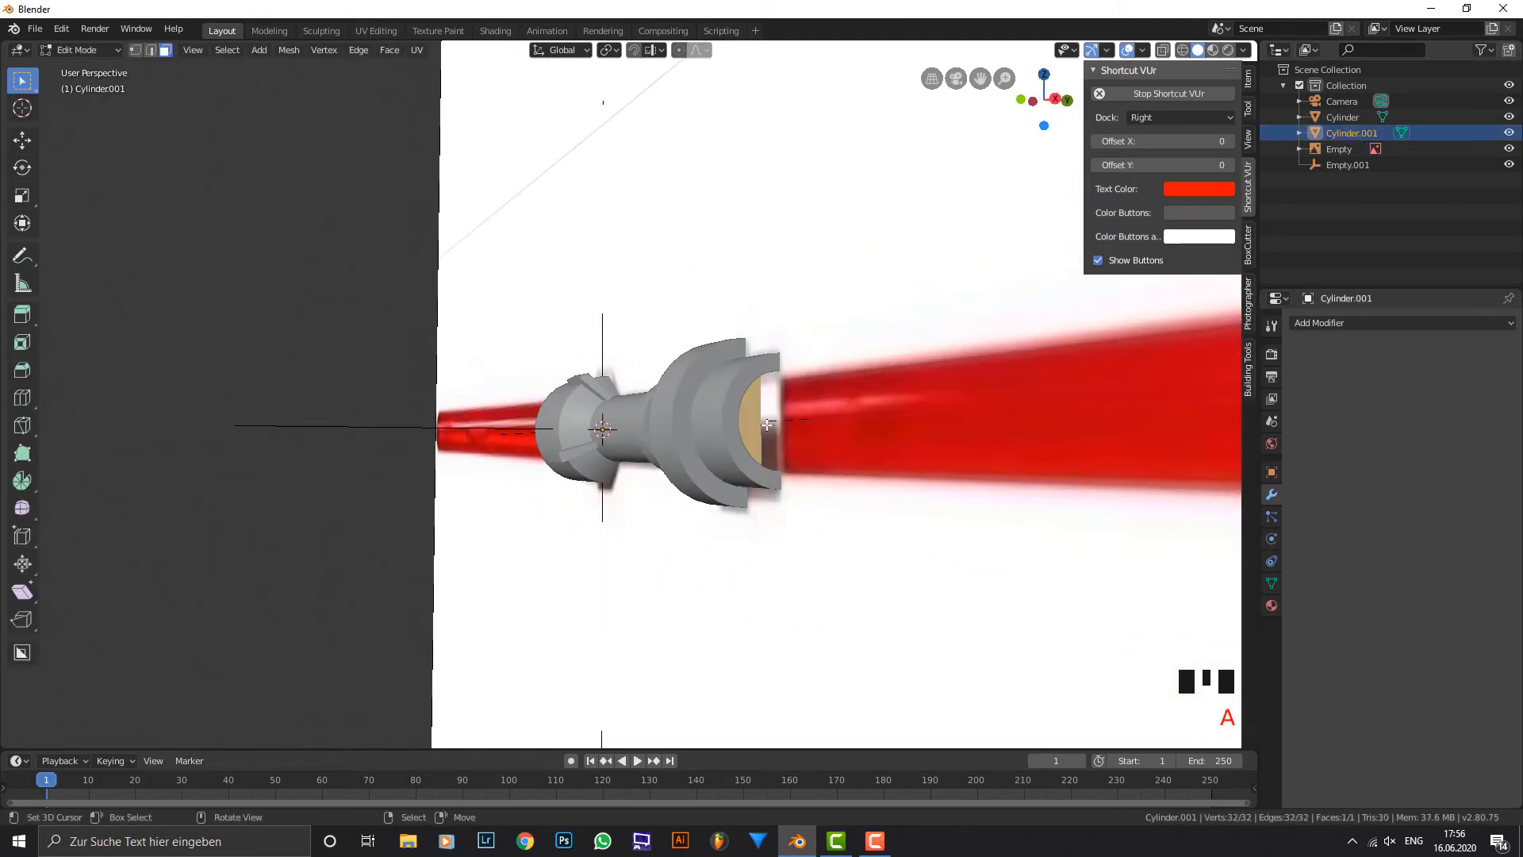
{"action": "middle_click_drag", "start_coordinate": [735, 431], "coordinate": [745, 434]}
{"action": "key", "text": "e"}
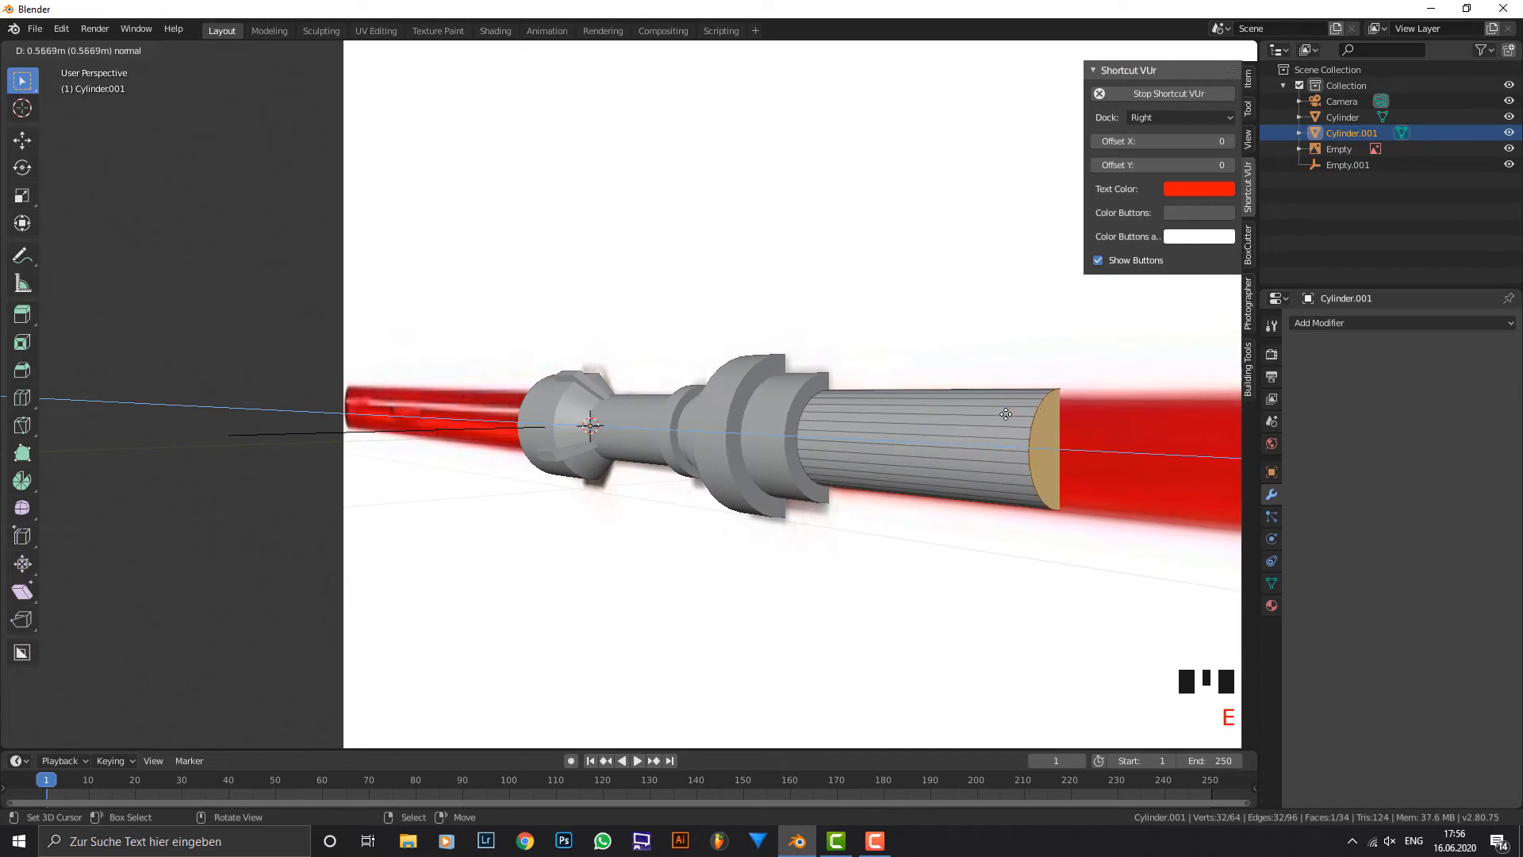
{"action": "left_click", "coordinate": [1052, 407]}
{"action": "key", "text": "KP_1"}
{"action": "scroll", "coordinate": [1048, 429], "scroll_direction": "down", "scroll_amount": 3}
{"action": "middle_click_drag", "start_coordinate": [1048, 434], "coordinate": [695, 435], "text": "shift"}
{"action": "key", "text": "g"}
{"action": "key", "text": "x"}
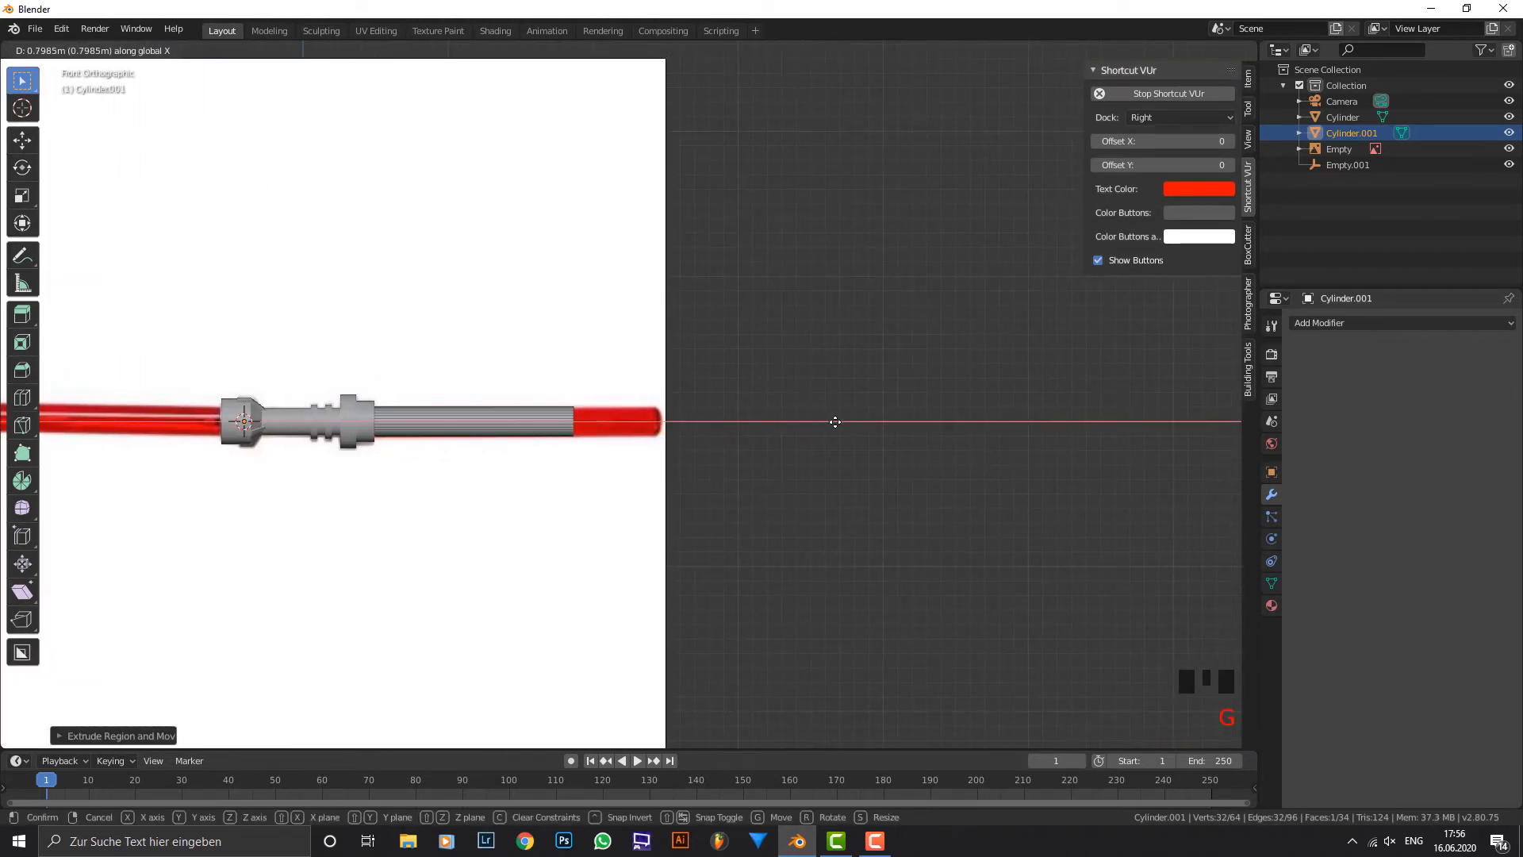
{"action": "left_click", "coordinate": [898, 429]}
Select the whole blade mesh and recalculate its normals to the outside.
{"action": "key", "text": "a"}
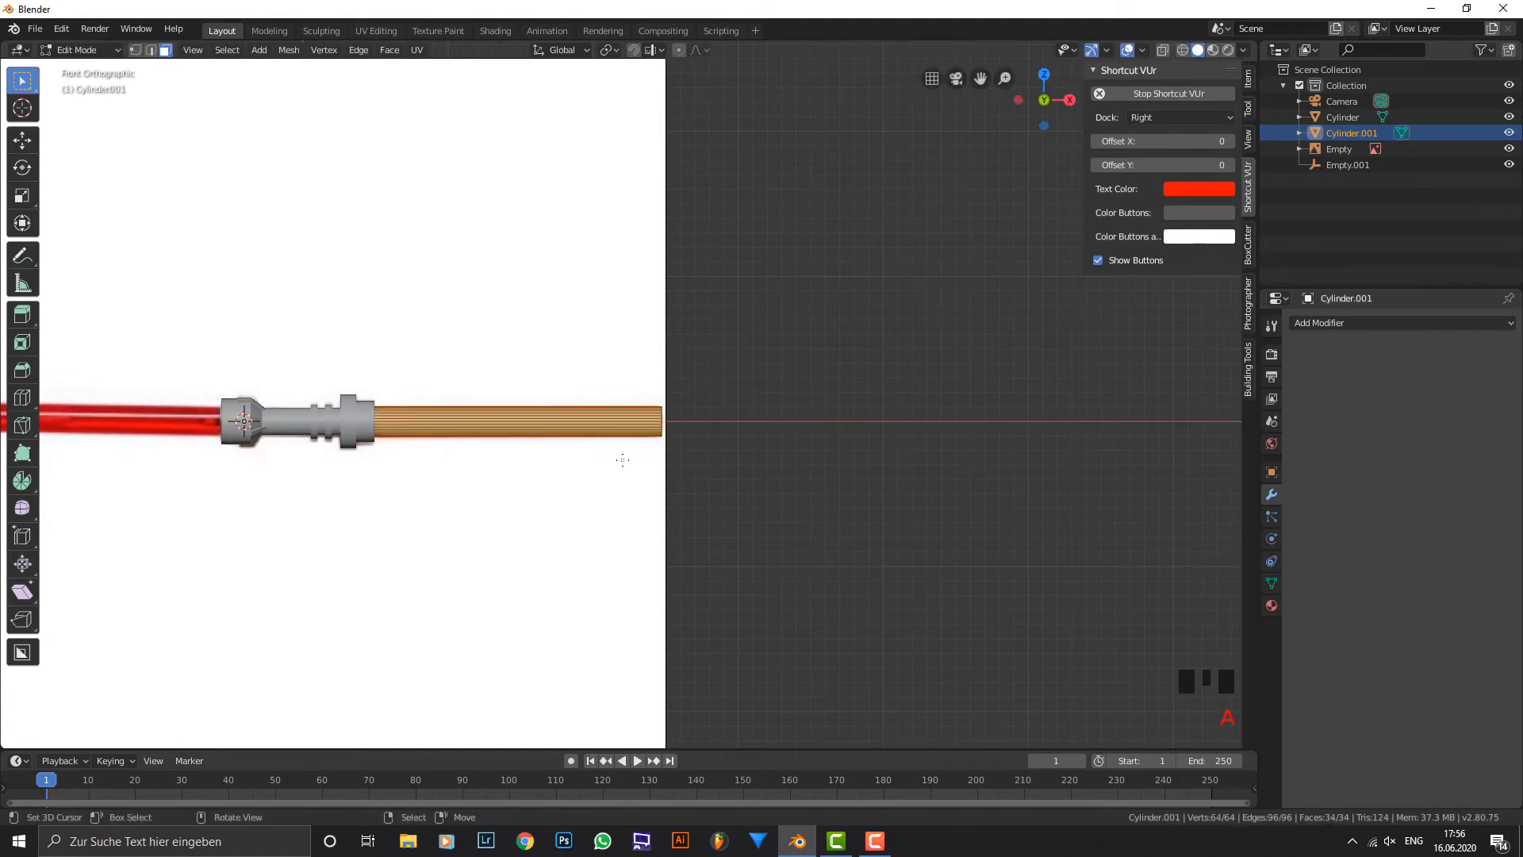
{"action": "key", "text": "shift+n"}
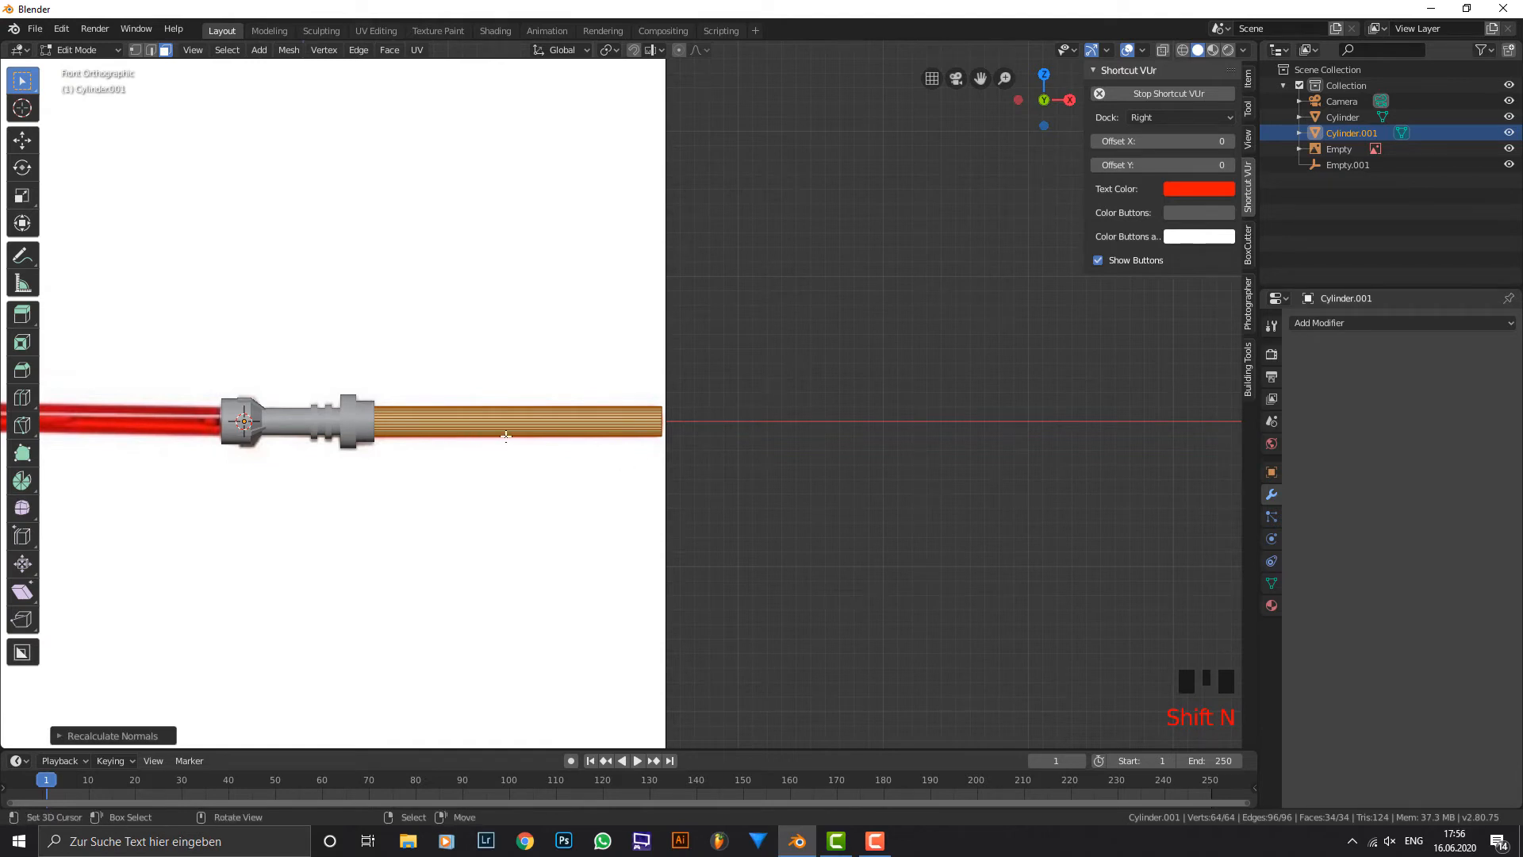
{"action": "middle_click_drag", "start_coordinate": [506, 436], "coordinate": [674, 411], "text": "shift"}
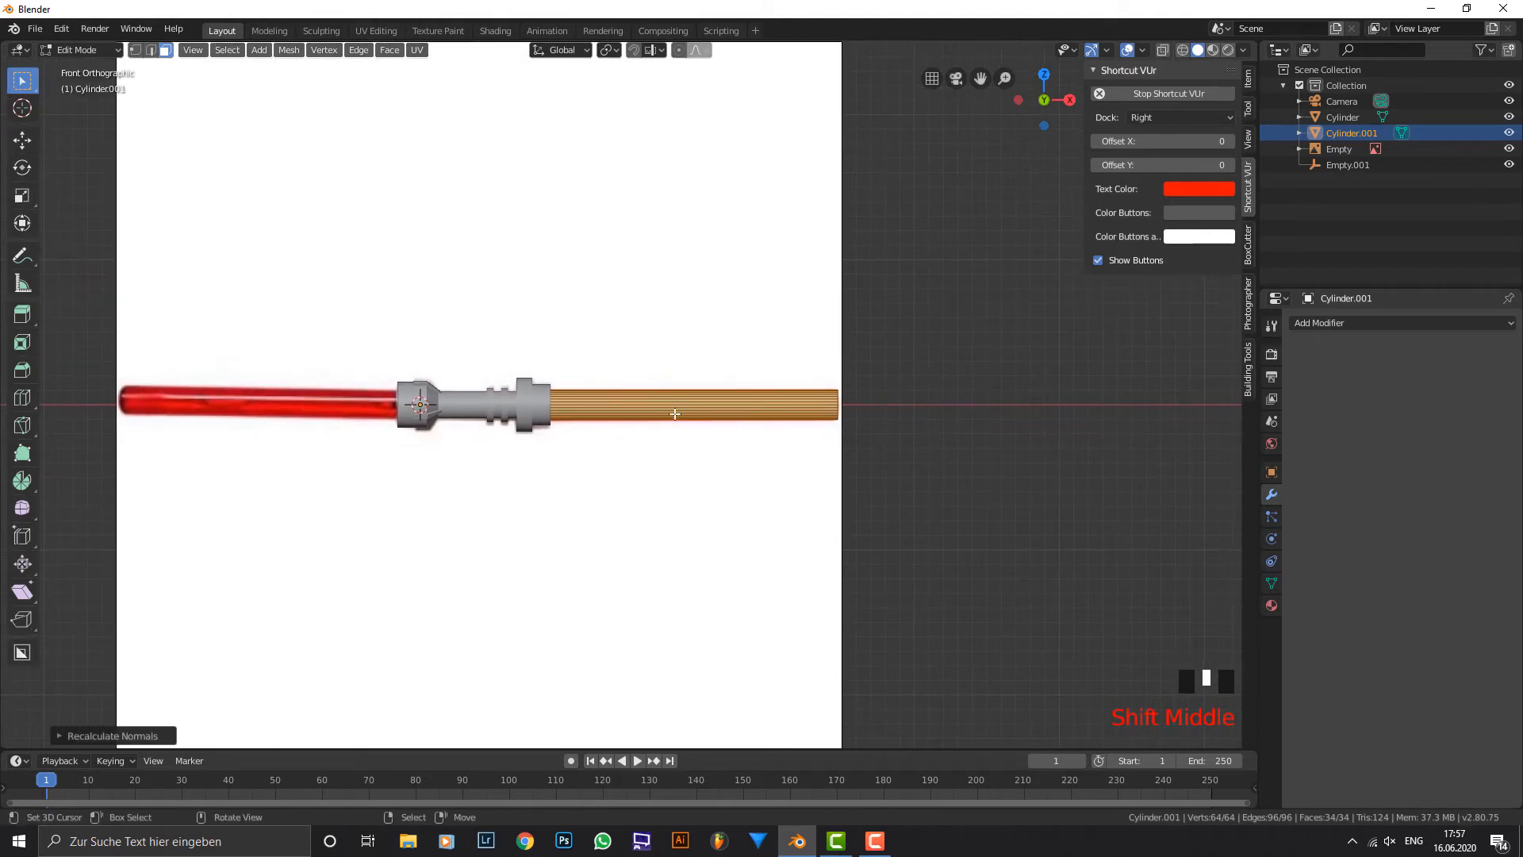
Duplicate the whole blade and move the copy along X over the reference blade at the hilt's finned end.
{"action": "key", "text": "a"}
{"action": "key", "text": "a"}
{"action": "key", "text": "a"}
{"action": "key", "text": "a"}
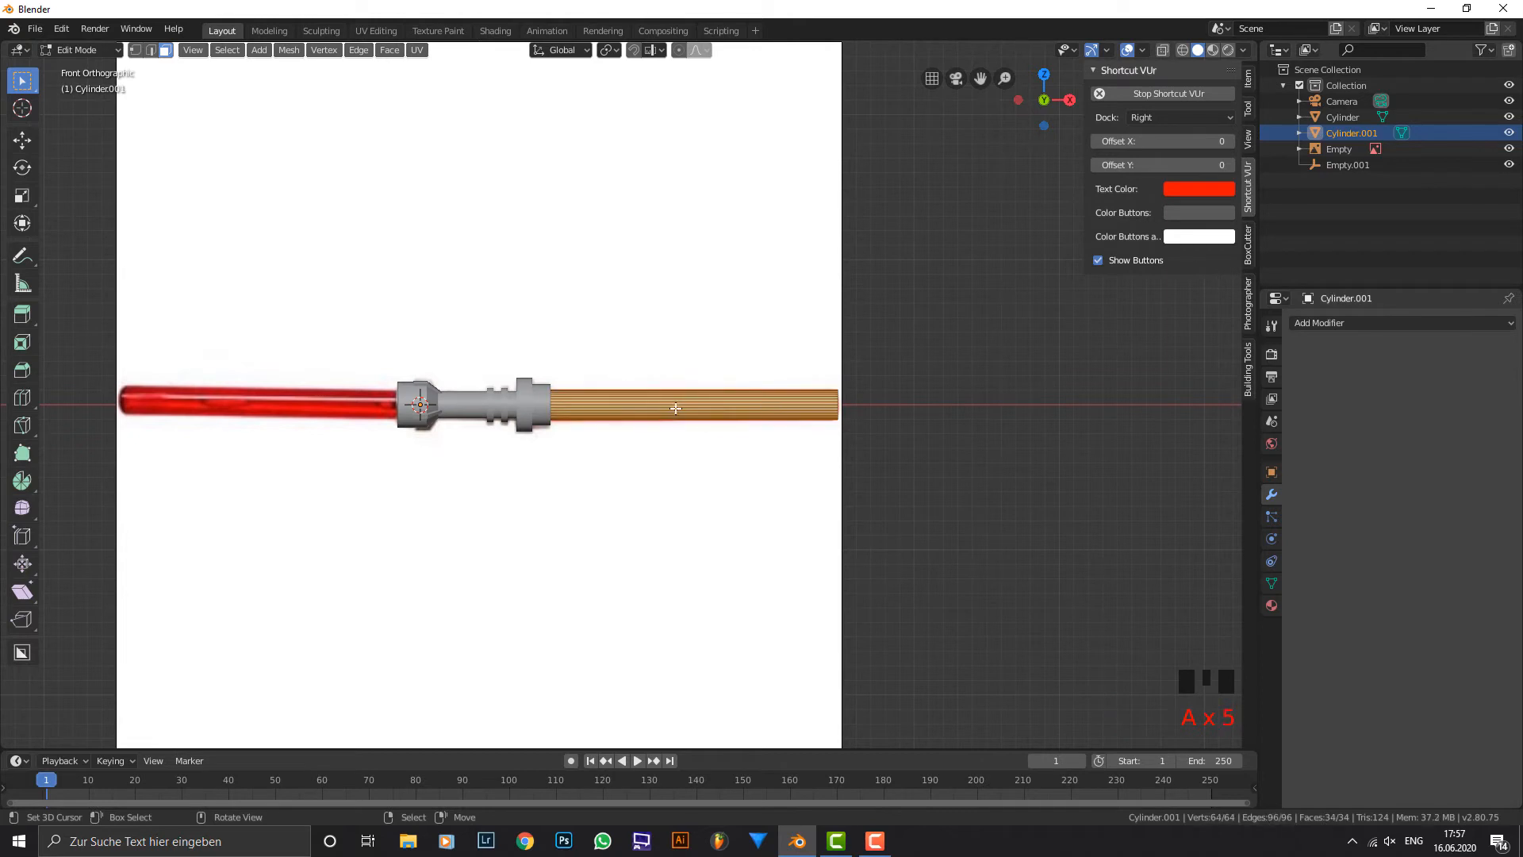
{"action": "key", "text": "shift+d"}
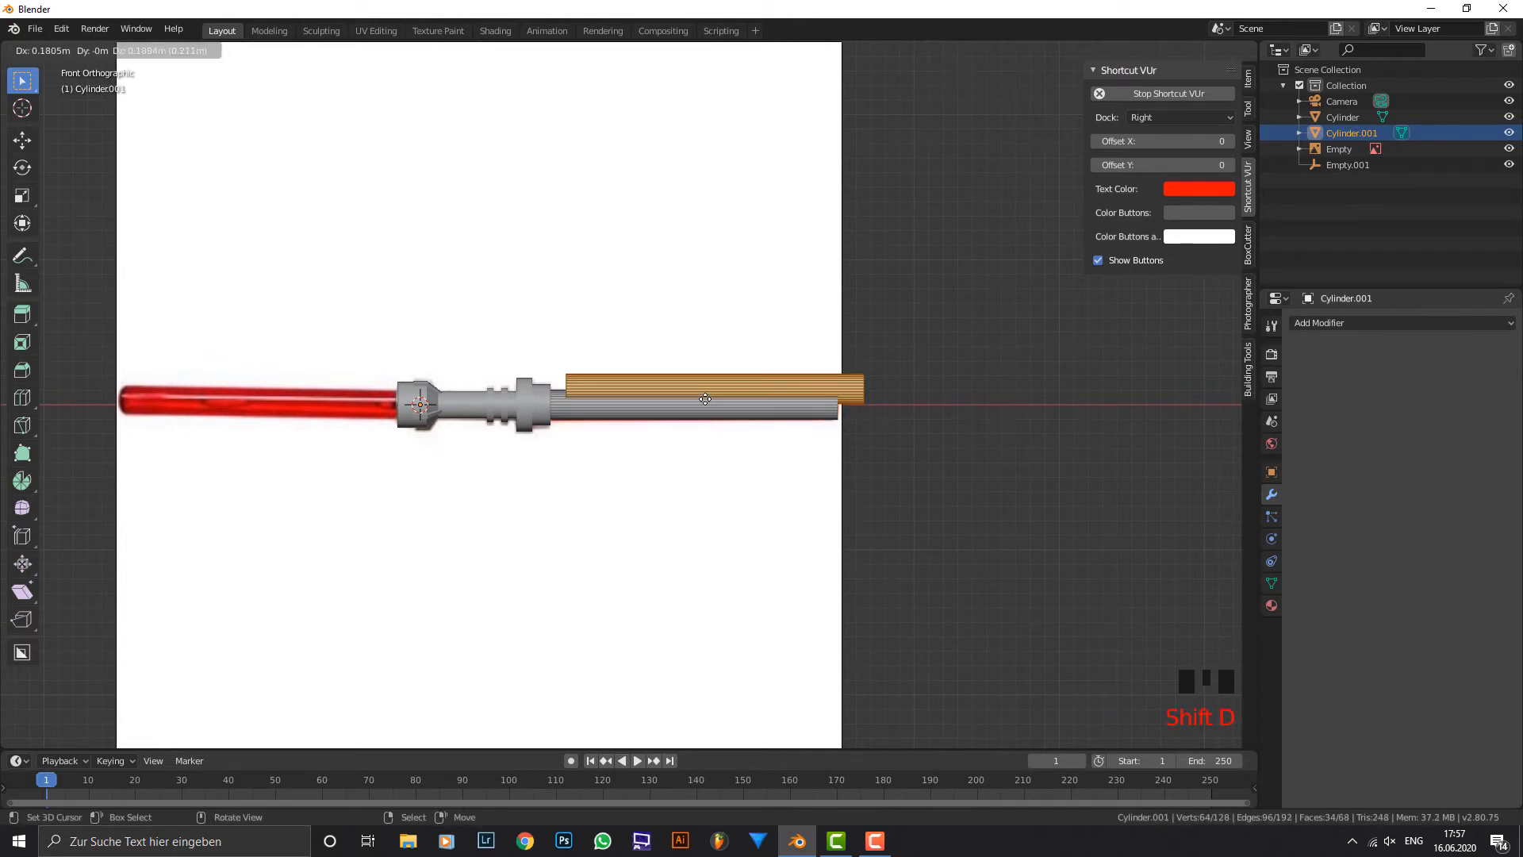
{"action": "right_click", "coordinate": [705, 399]}
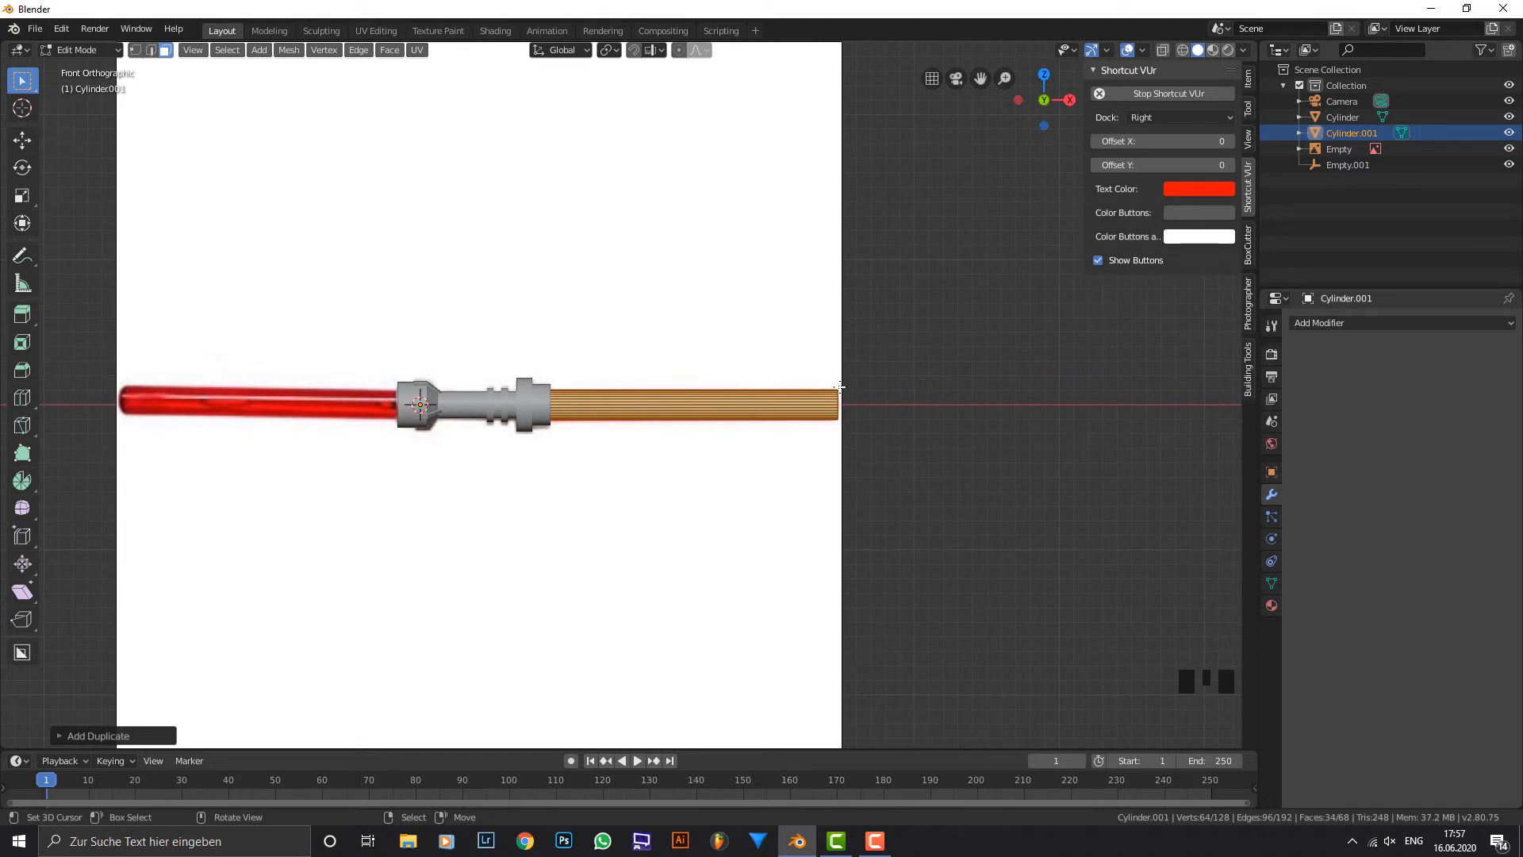
{"action": "key", "text": "g"}
{"action": "key", "text": "x"}
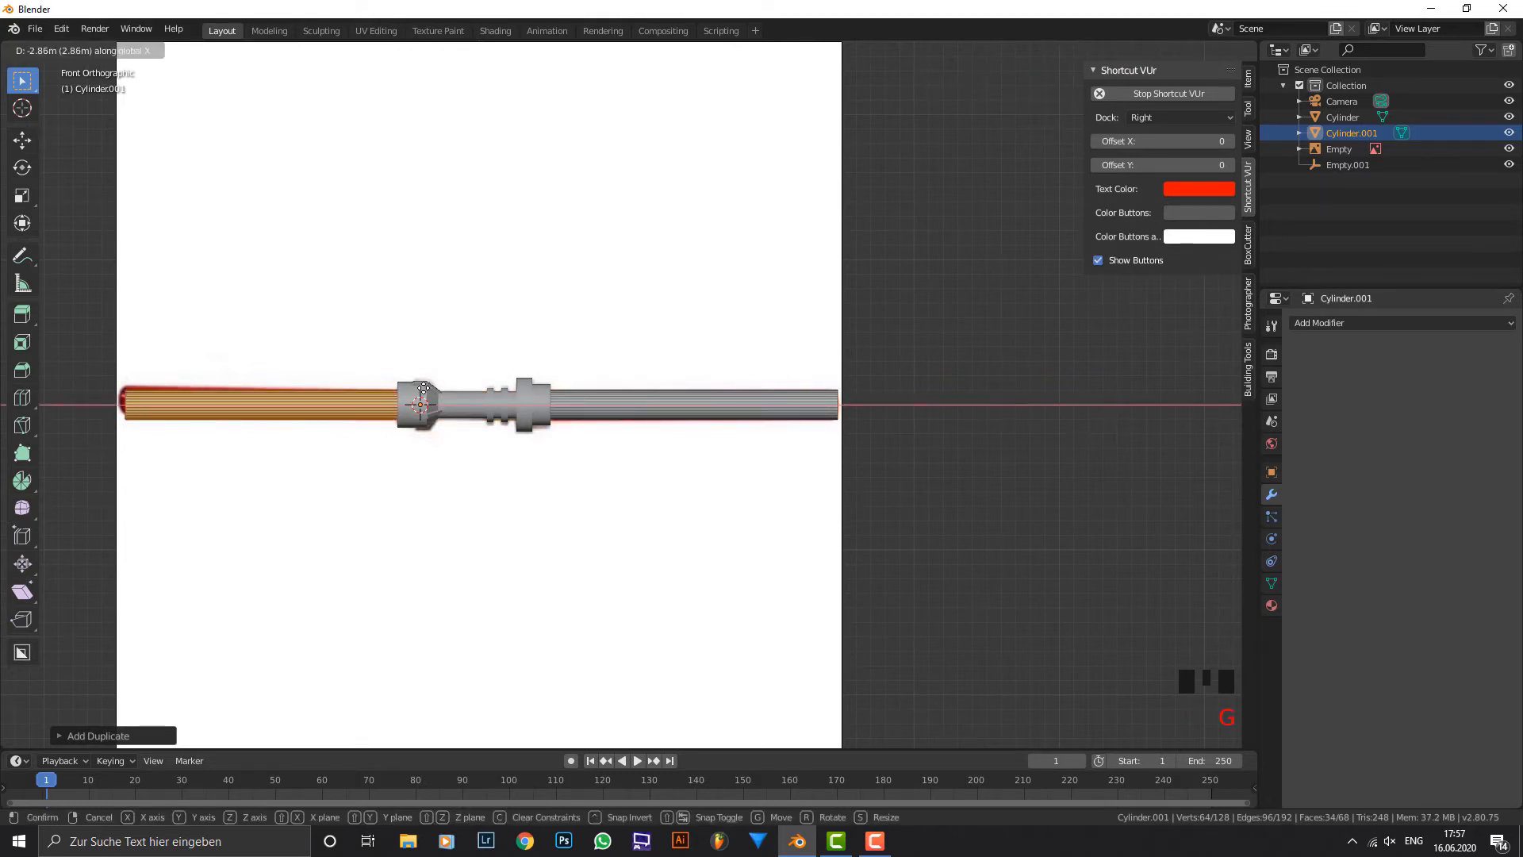
{"action": "left_click", "coordinate": [423, 387]}
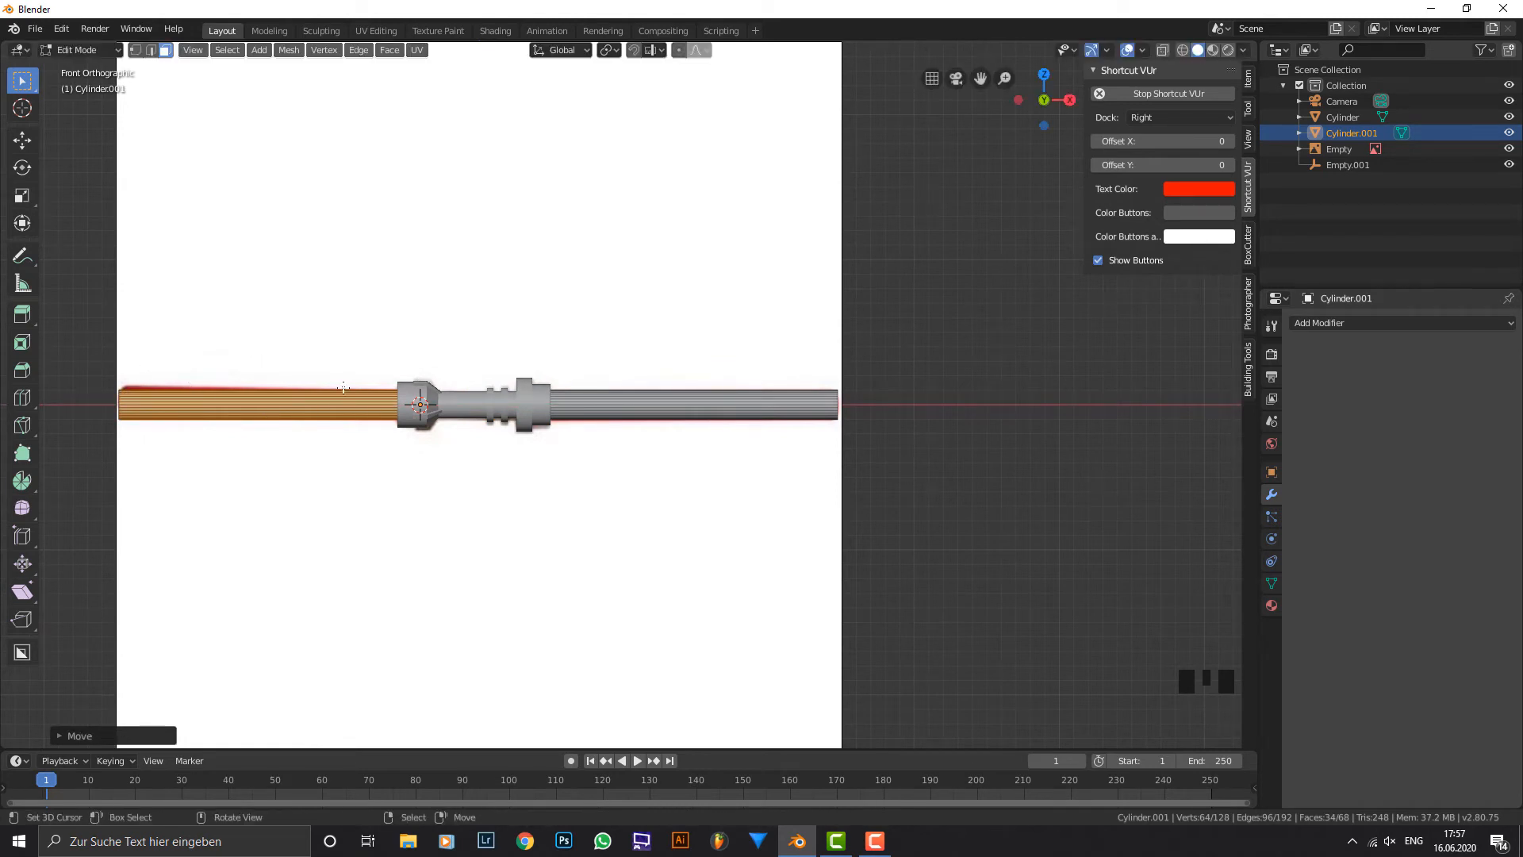
{"action": "scroll", "coordinate": [344, 388], "scroll_direction": "up", "scroll_amount": 1}
{"action": "scroll", "coordinate": [343, 387], "scroll_direction": "down", "scroll_amount": 1}
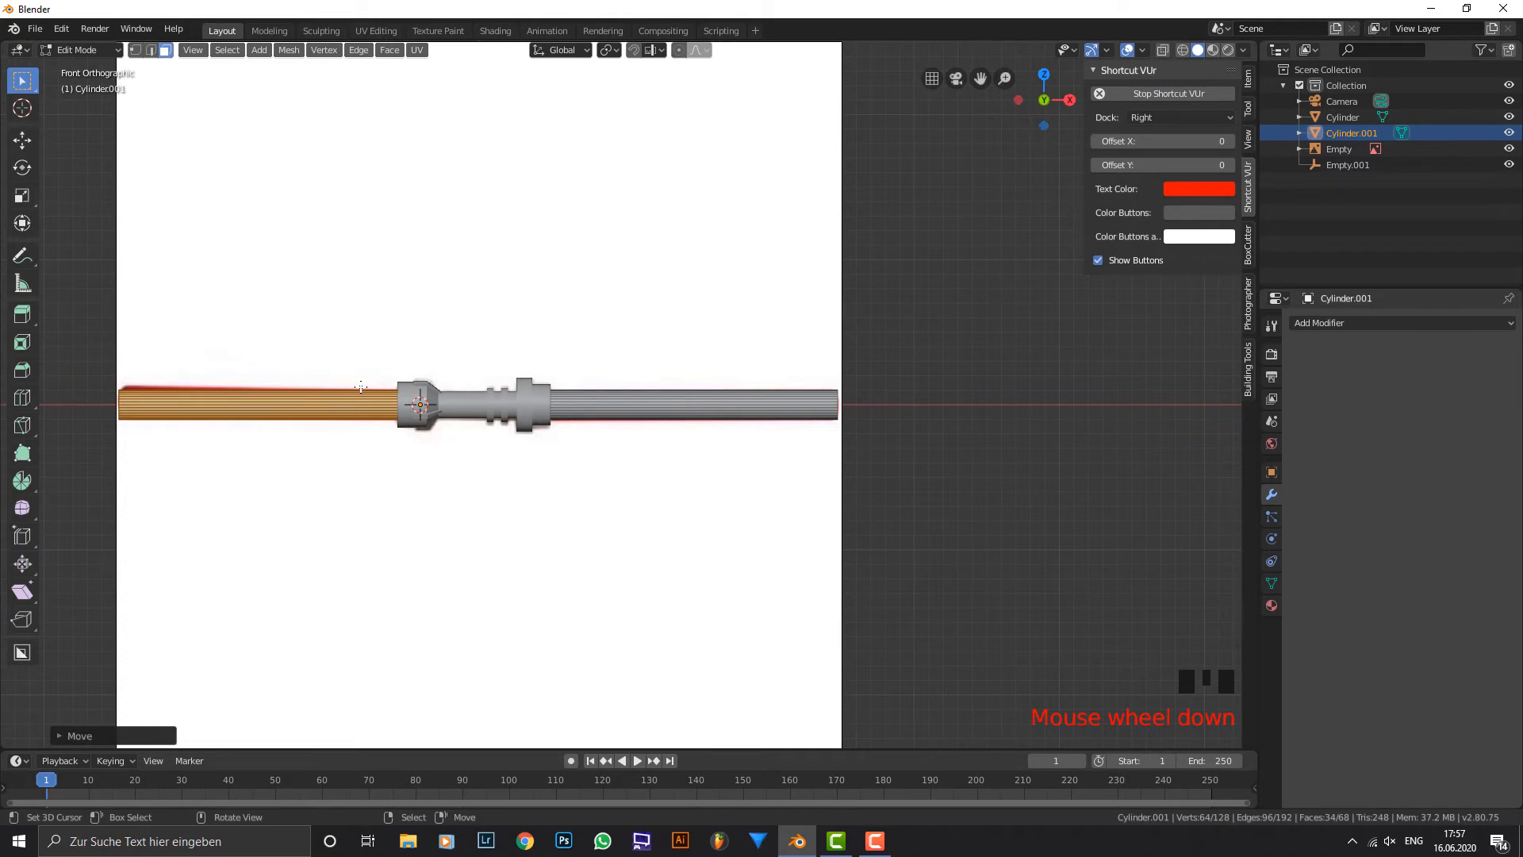
Return to Object Mode, select the hilt and add a Bevel modifier to it.
{"action": "key", "text": "Tab"}
{"action": "middle_click_drag", "start_coordinate": [374, 369], "coordinate": [501, 390]}
{"action": "scroll", "coordinate": [678, 425], "scroll_direction": "up", "scroll_amount": 1}
{"action": "middle_click_drag", "start_coordinate": [678, 425], "coordinate": [796, 398]}
{"action": "scroll", "coordinate": [796, 398], "scroll_direction": "up", "scroll_amount": 3}
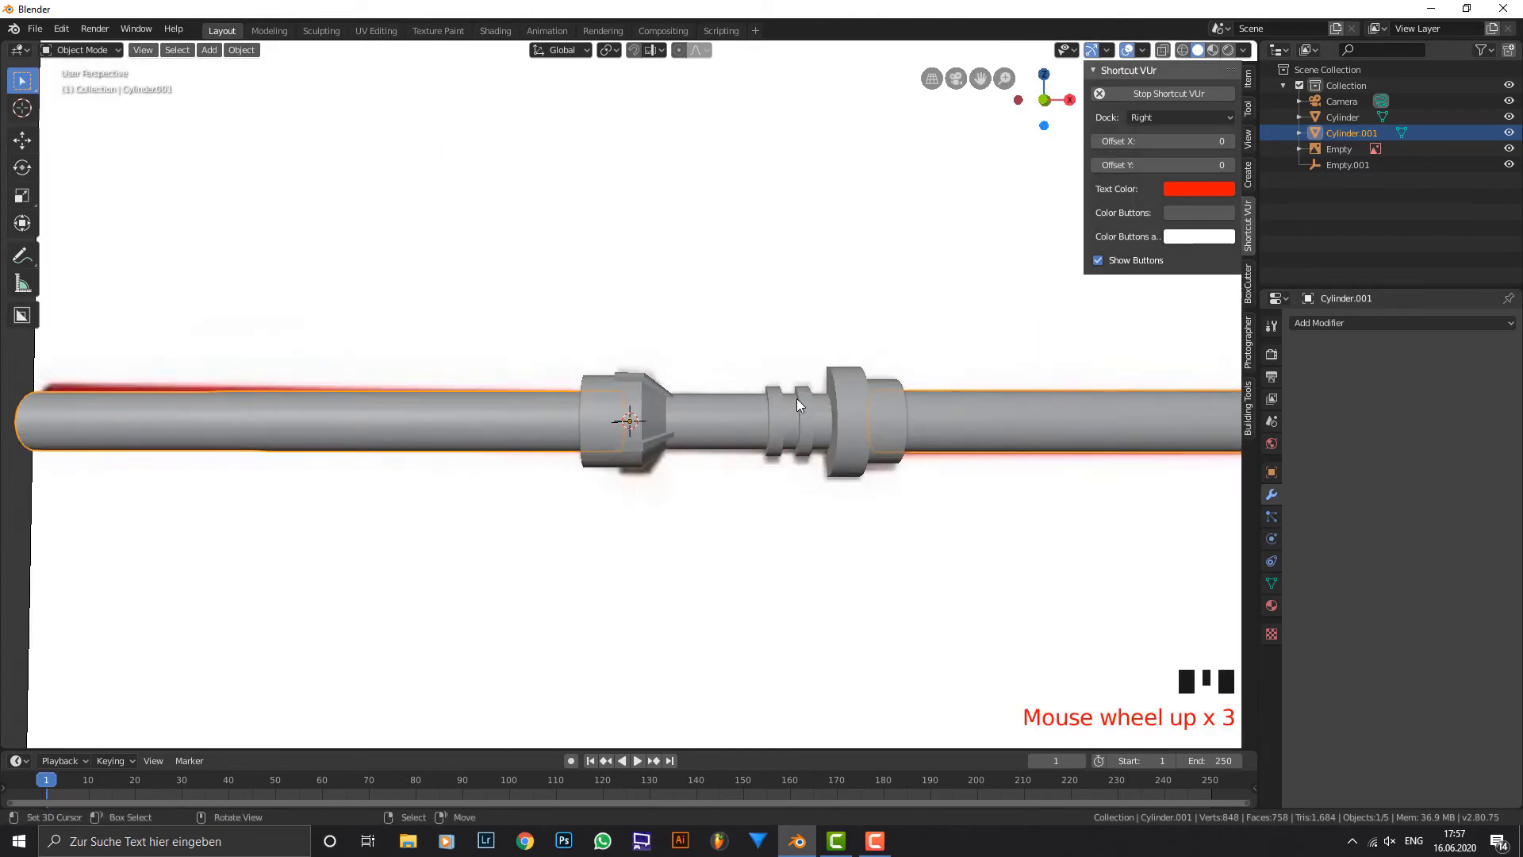
{"action": "scroll", "coordinate": [797, 398], "scroll_direction": "up", "scroll_amount": 2}
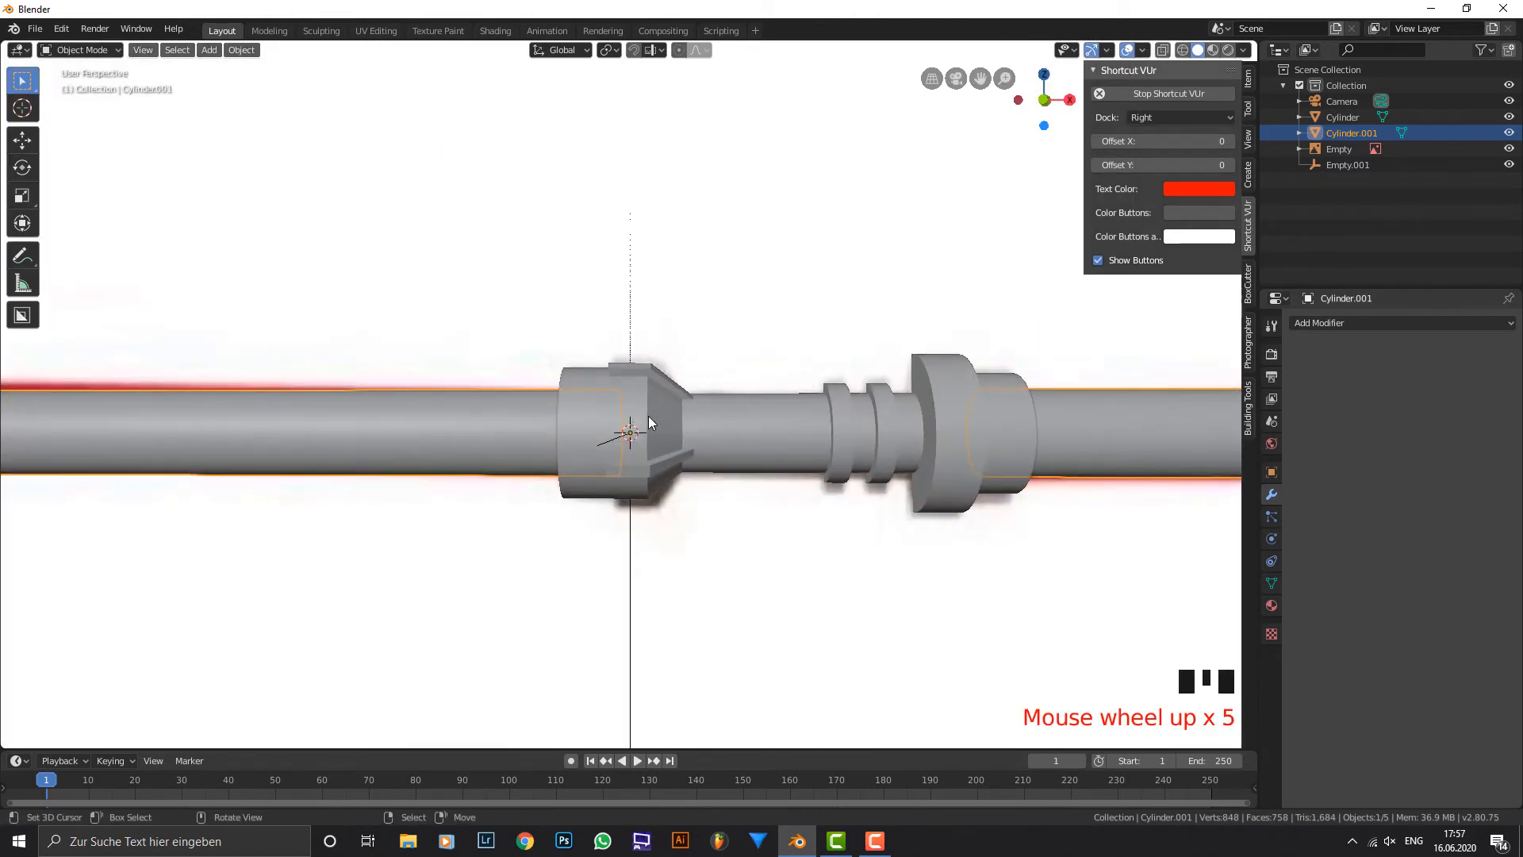
{"action": "scroll", "coordinate": [667, 442], "scroll_direction": "up", "scroll_amount": 4}
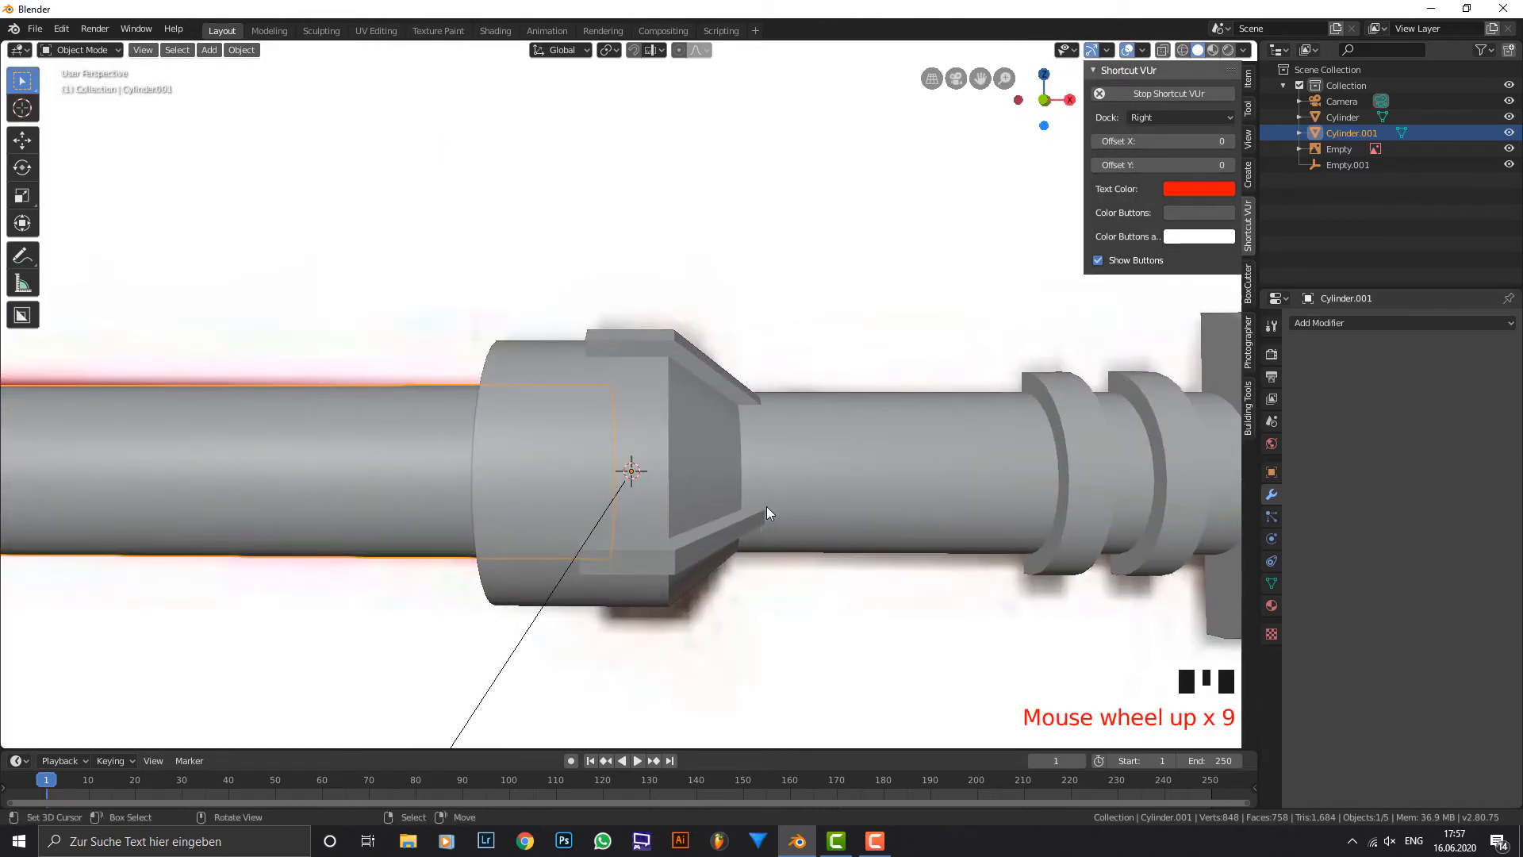
{"action": "right_click", "coordinate": [754, 465]}
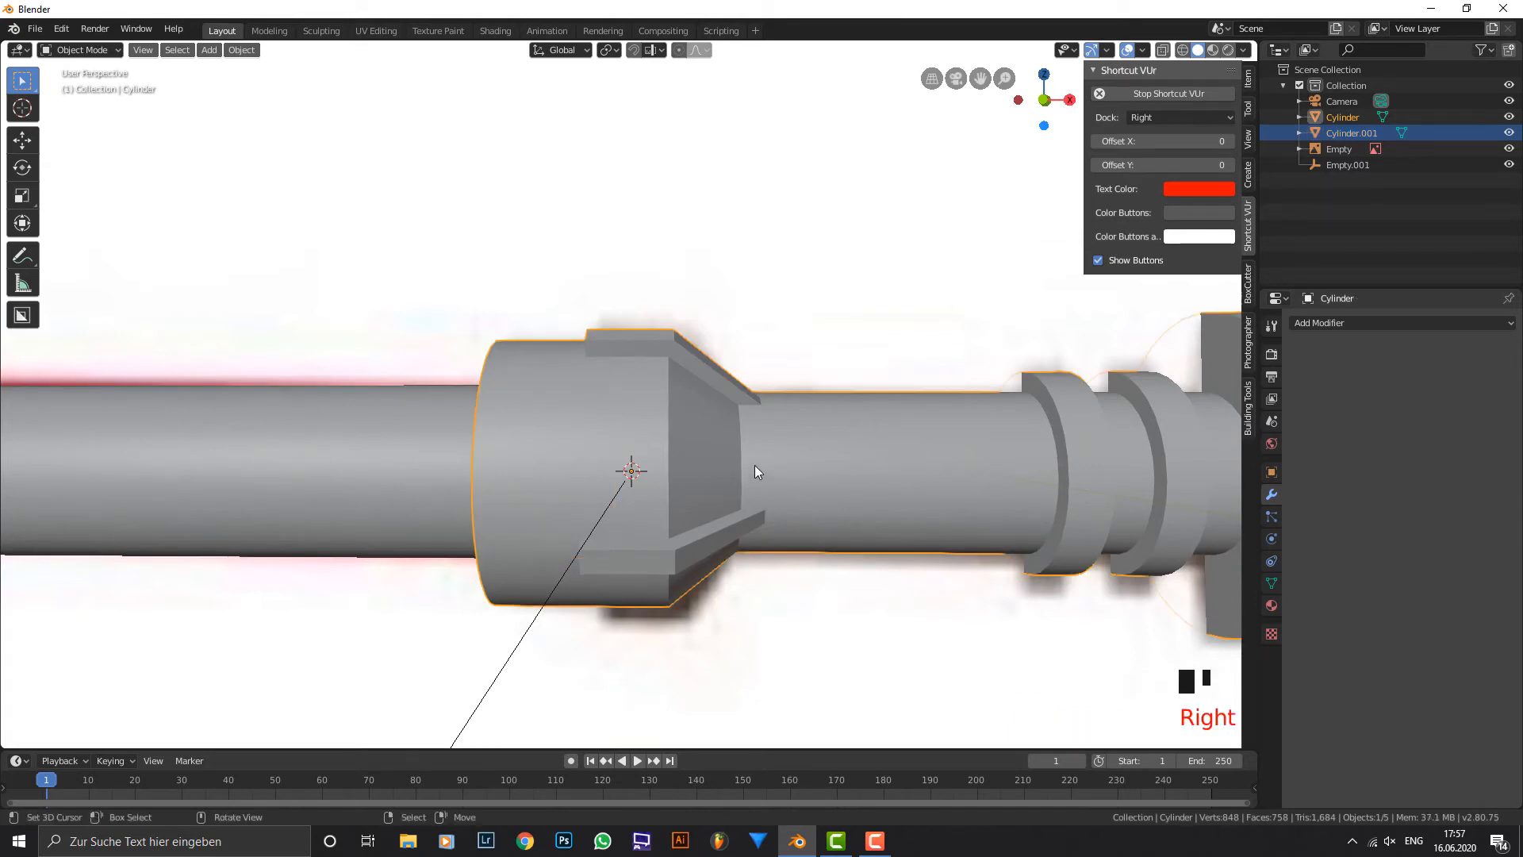
{"action": "middle_click_drag", "start_coordinate": [897, 469], "coordinate": [902, 440], "text": "shift"}
{"action": "left_click", "coordinate": [1342, 322]}
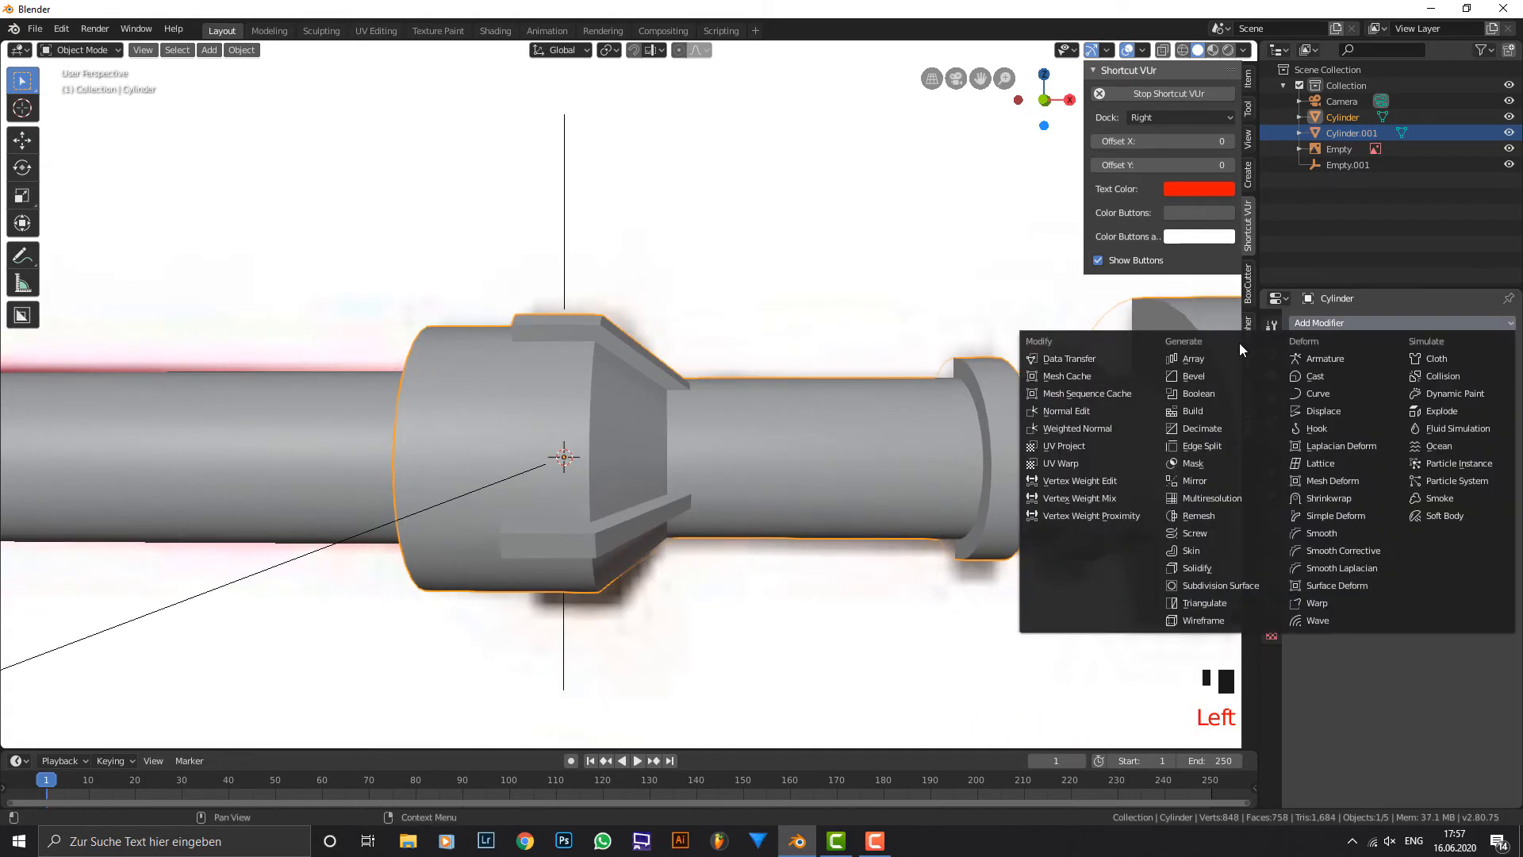
{"action": "left_click", "coordinate": [1215, 375]}
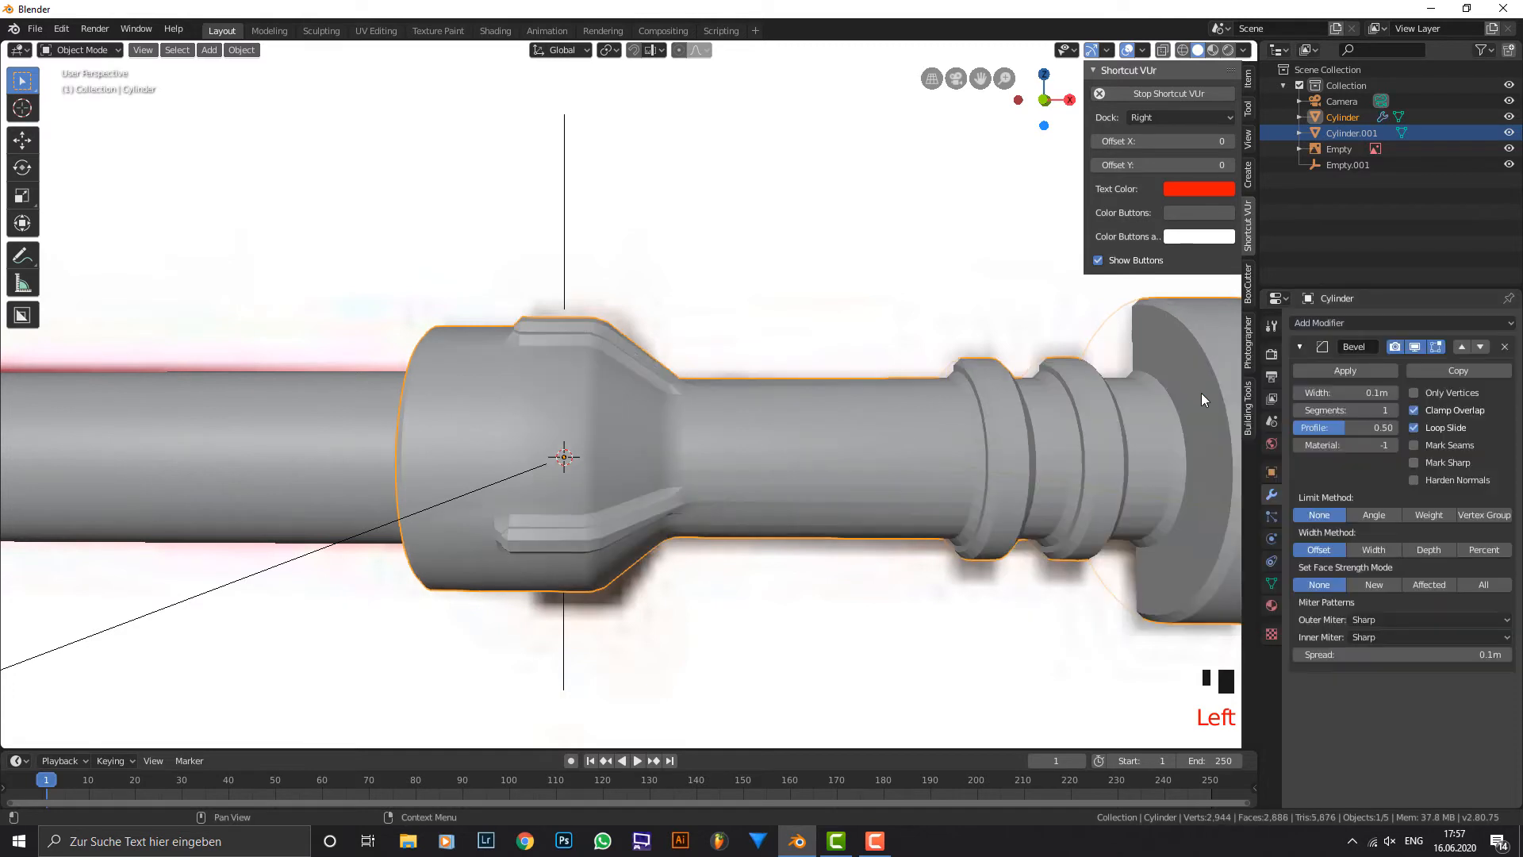
{"action": "scroll", "coordinate": [657, 458], "scroll_direction": "up", "scroll_amount": 2}
Set the hilt's bevel width to 0.001 m and its limit method to Angle.
{"action": "left_click", "coordinate": [1345, 393]}
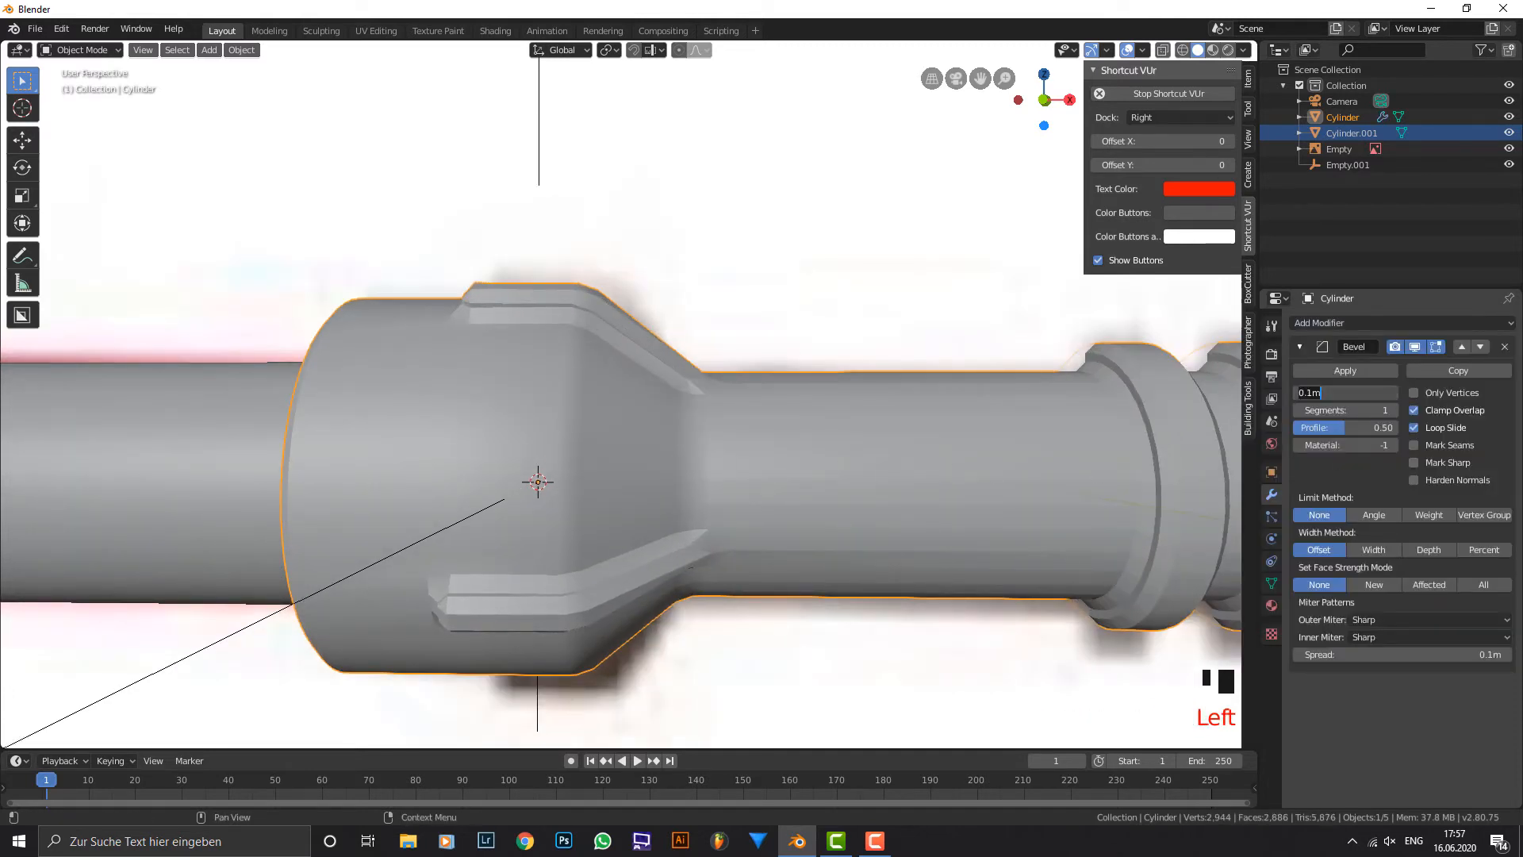
{"action": "type", "text": ".0"}
{"action": "key", "text": "Return"}
{"action": "left_click", "coordinate": [1303, 390]}
{"action": "left_click", "coordinate": [1317, 391]}
{"action": "type", "text": "1"}
{"action": "key", "text": "Return"}
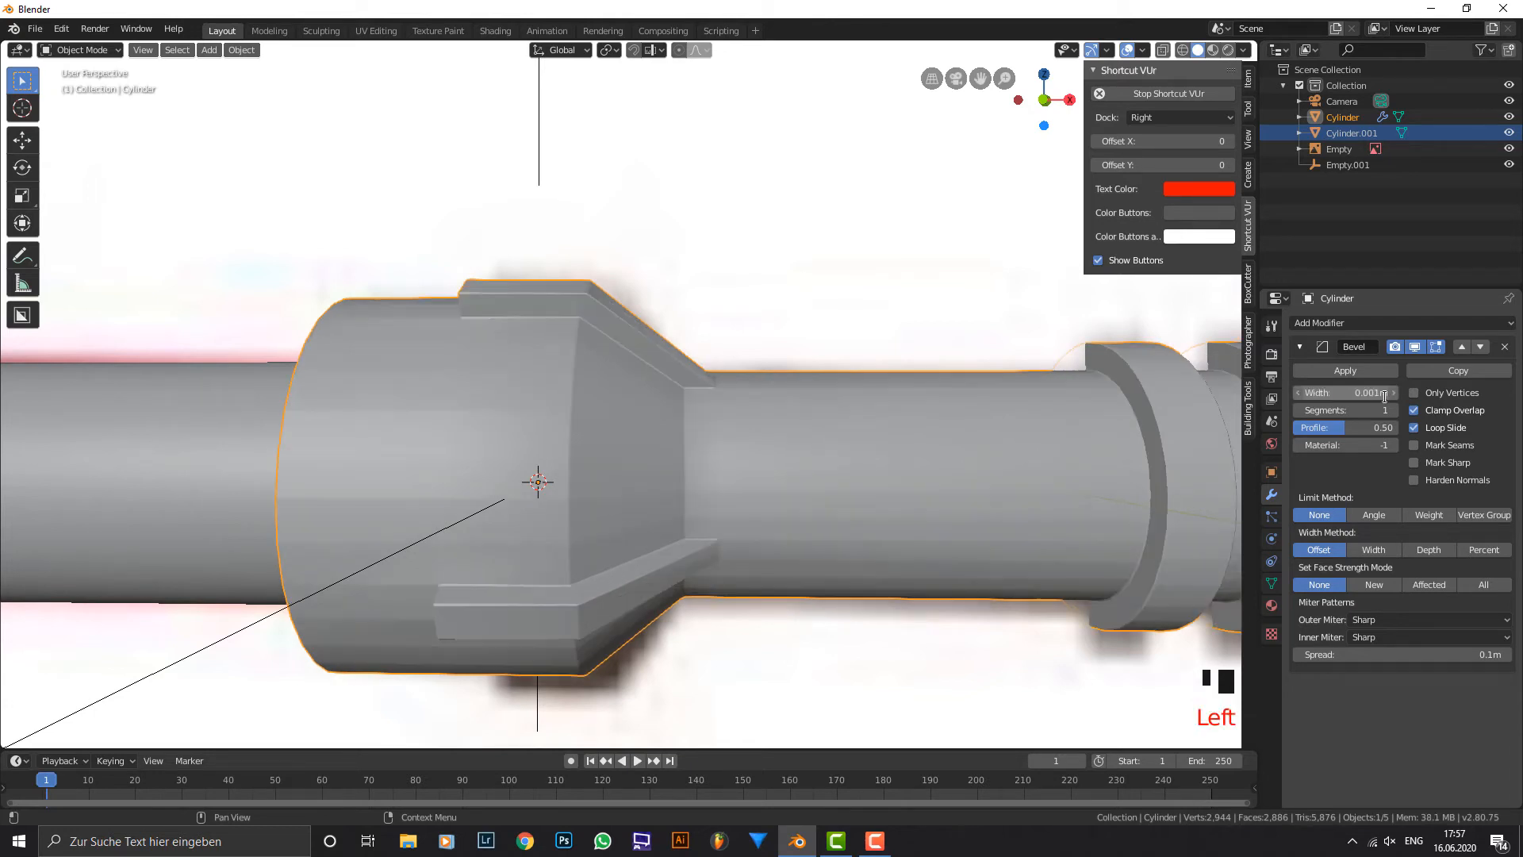
{"action": "left_click", "coordinate": [1374, 516]}
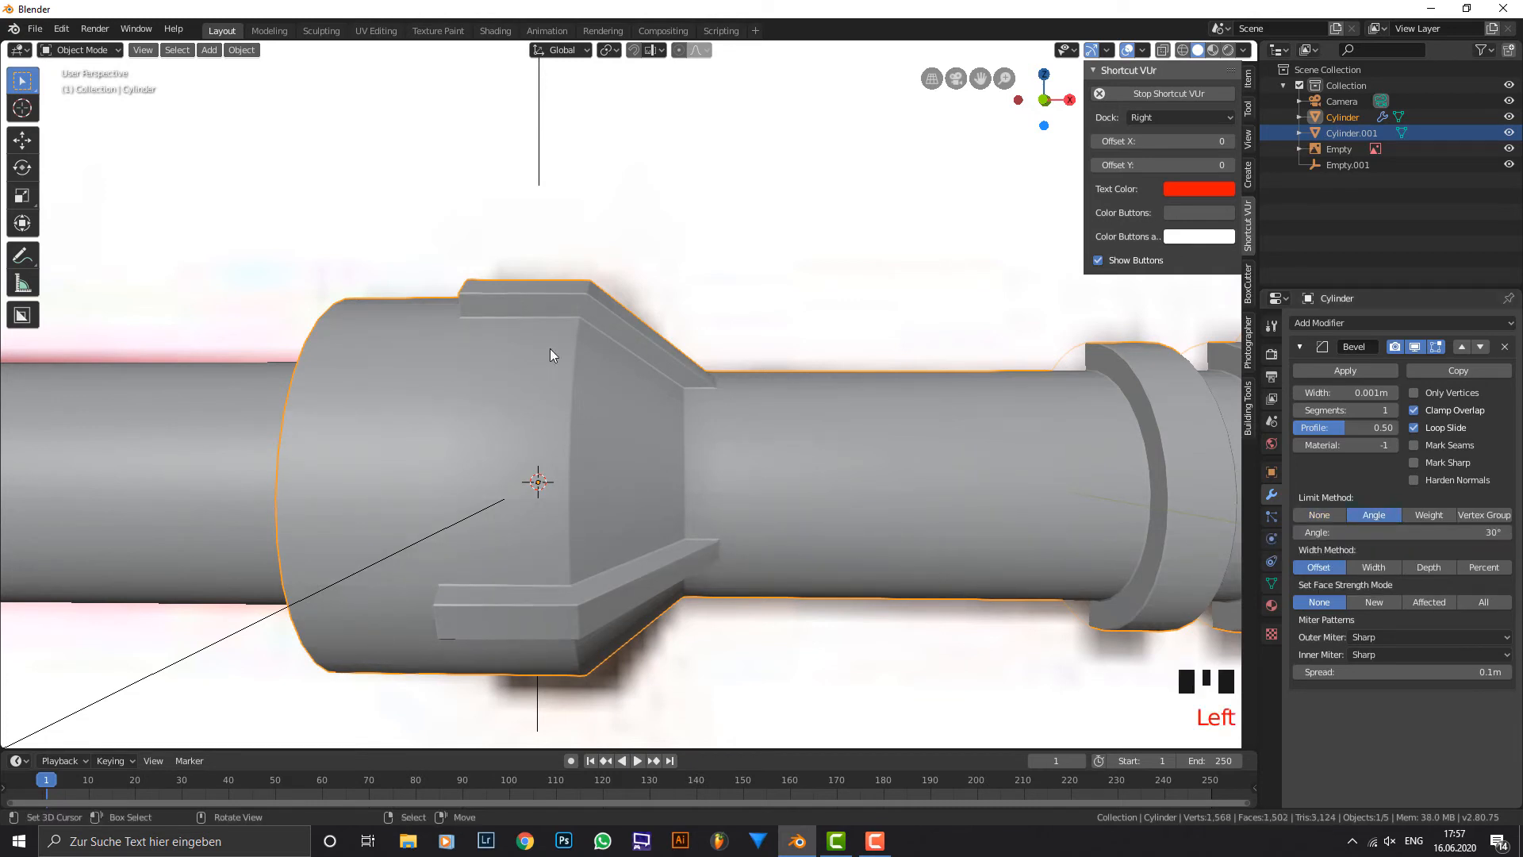
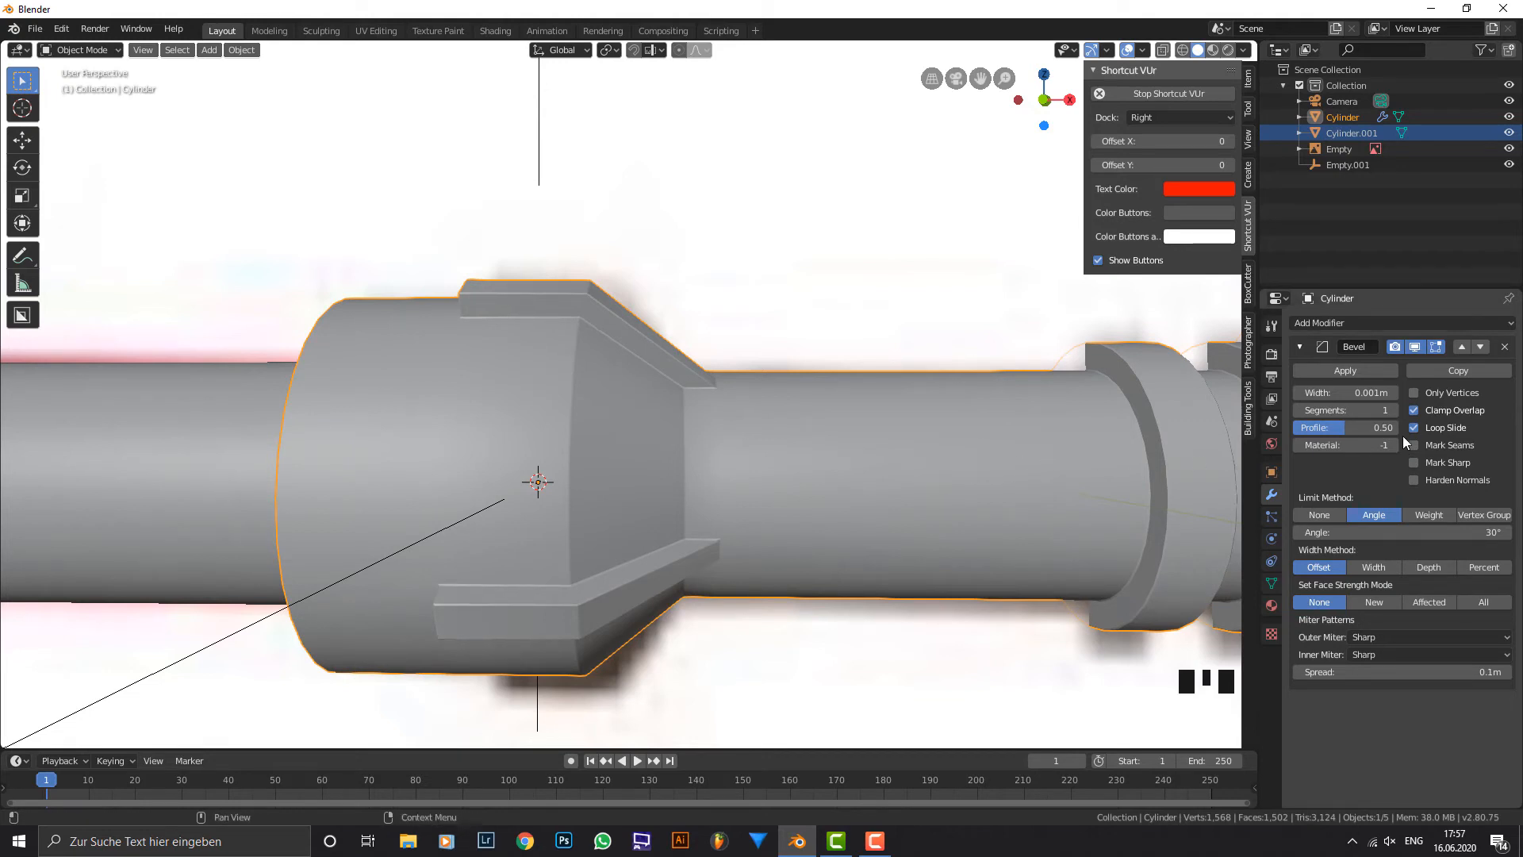
Set the hilt's bevel to 3 segments and its width to 0.003 m.
{"action": "left_click", "coordinate": [1393, 410]}
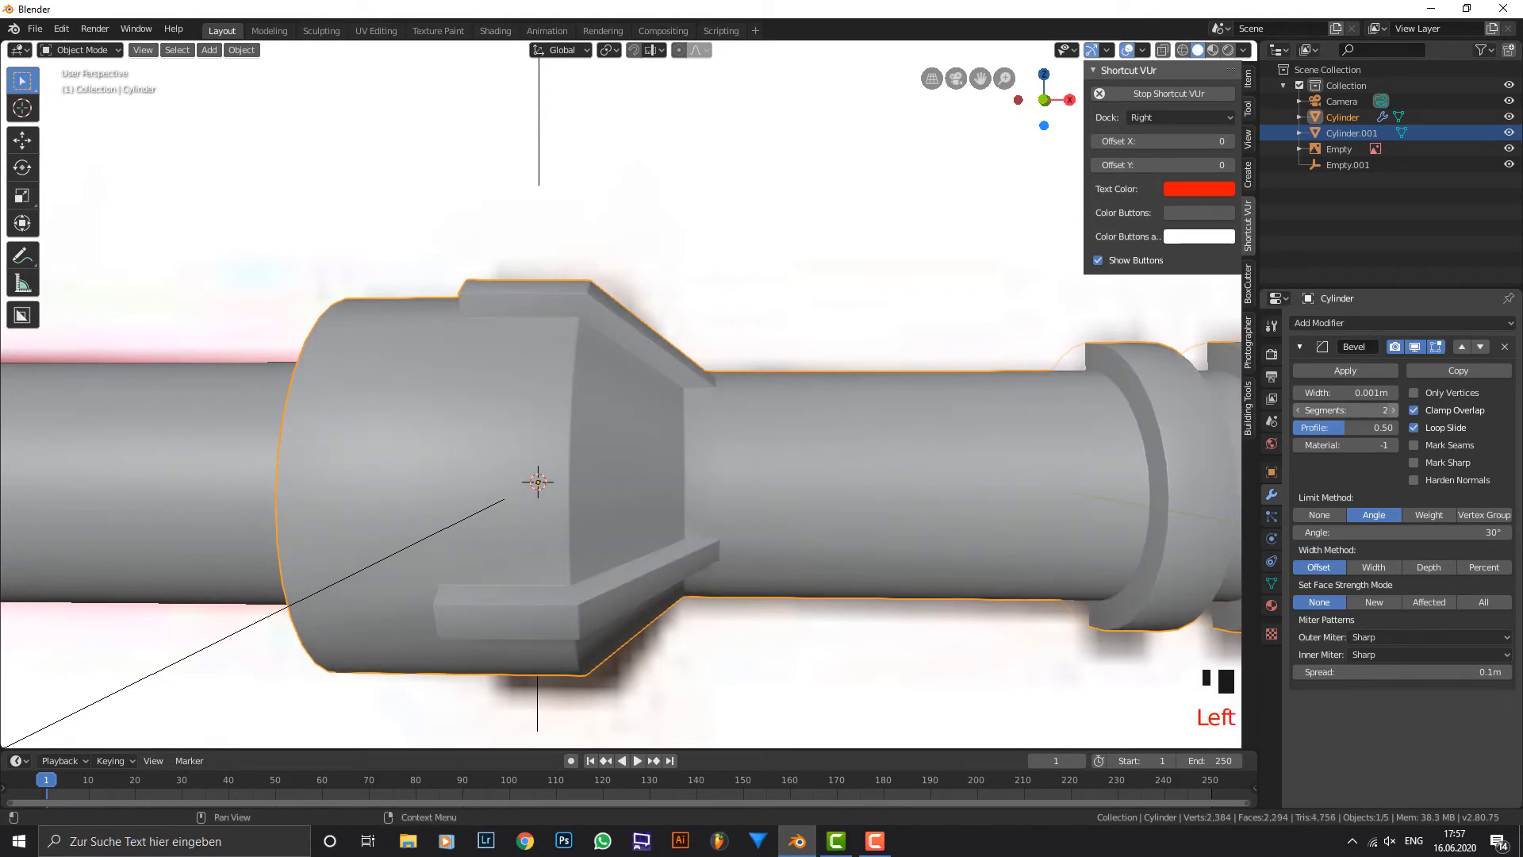
{"action": "left_click", "coordinate": [1392, 410]}
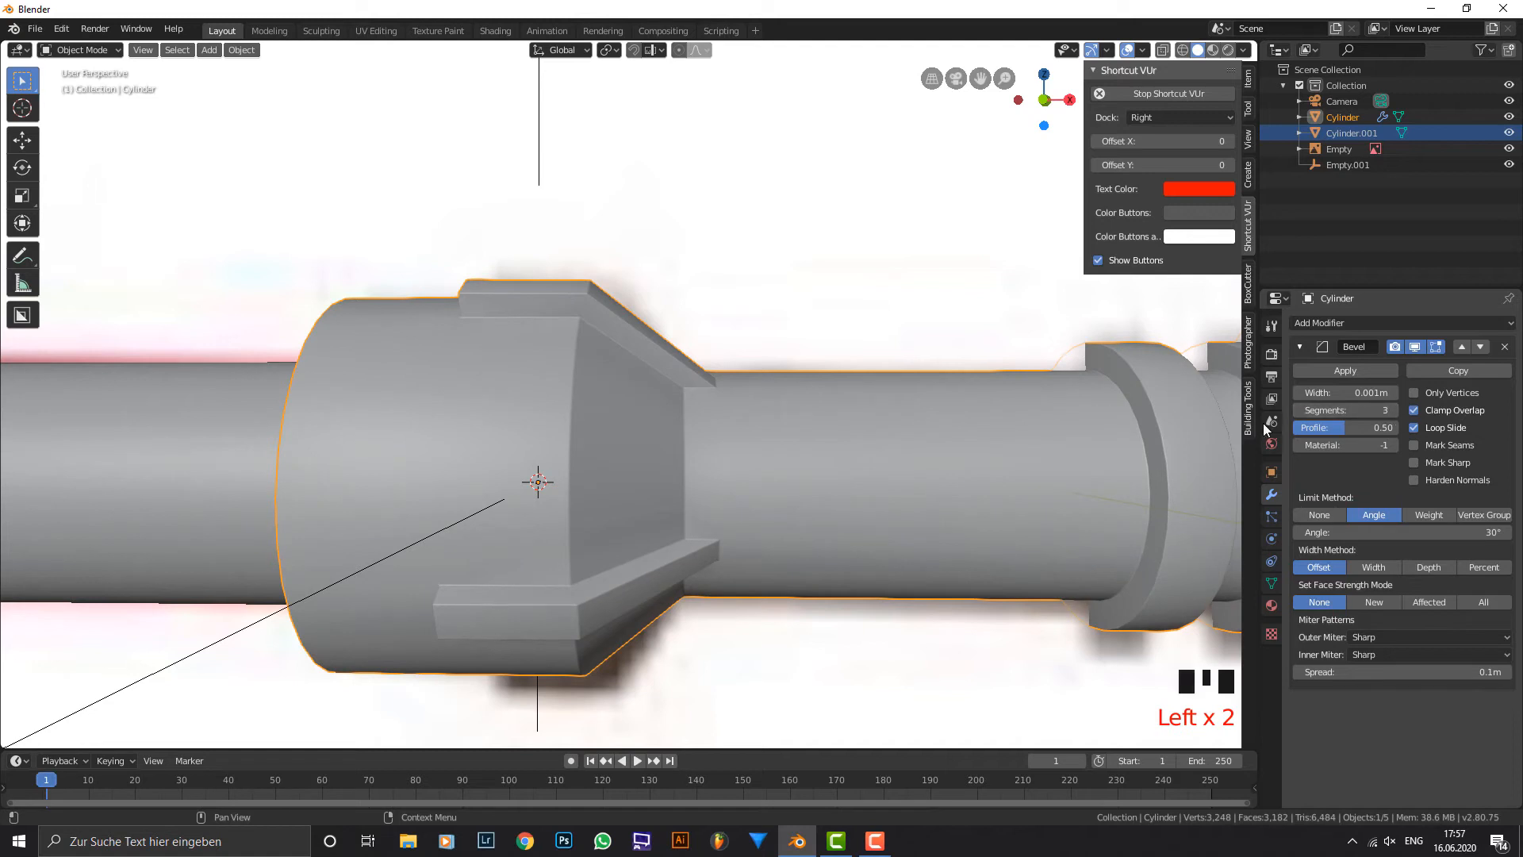
{"action": "left_click", "coordinate": [1334, 394]}
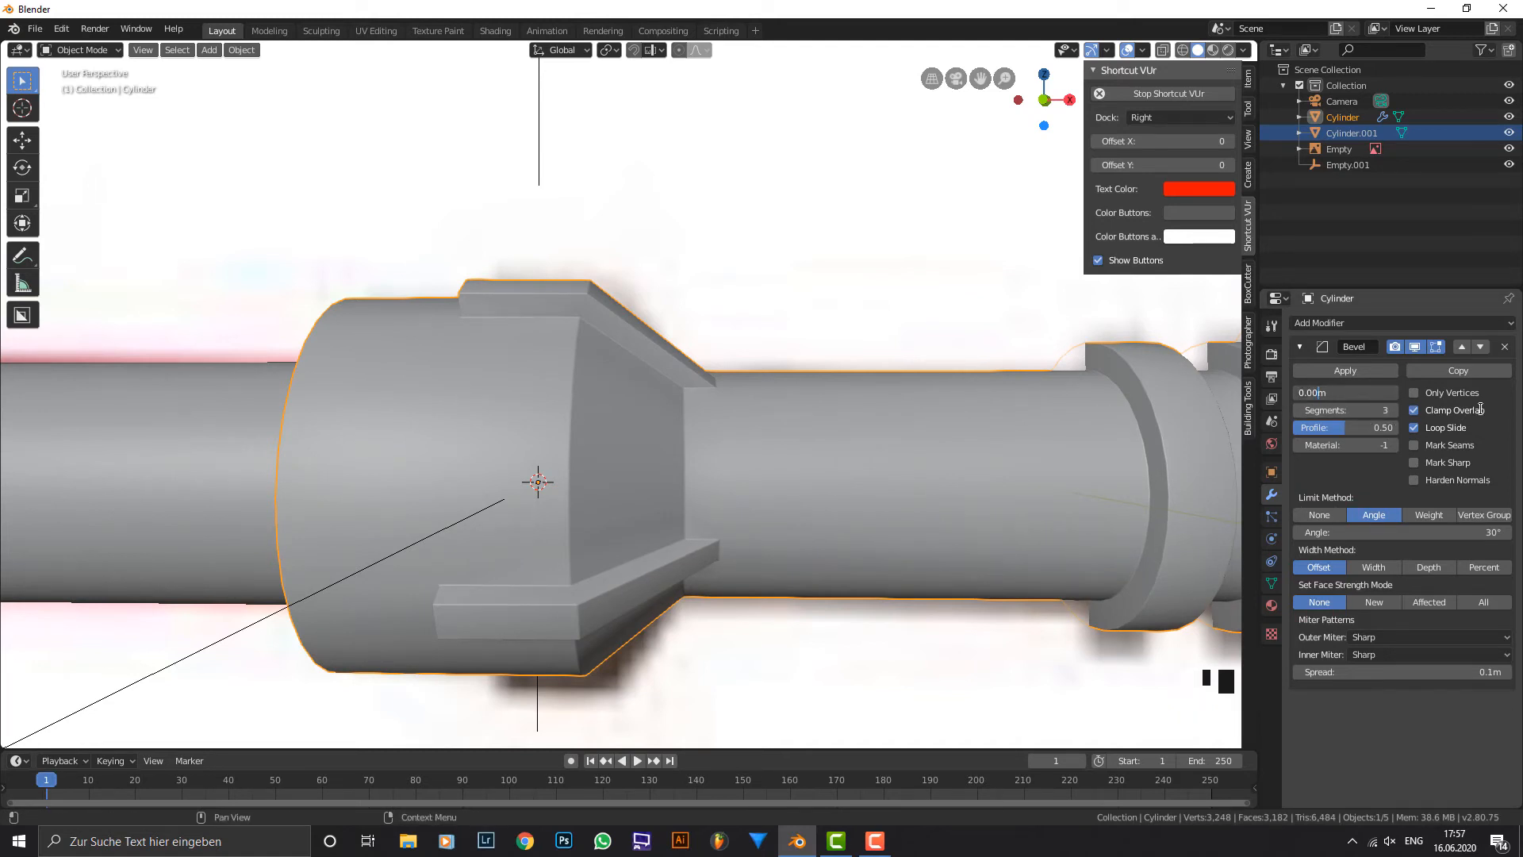
{"action": "type", "text": "3"}
{"action": "key", "text": "Return"}
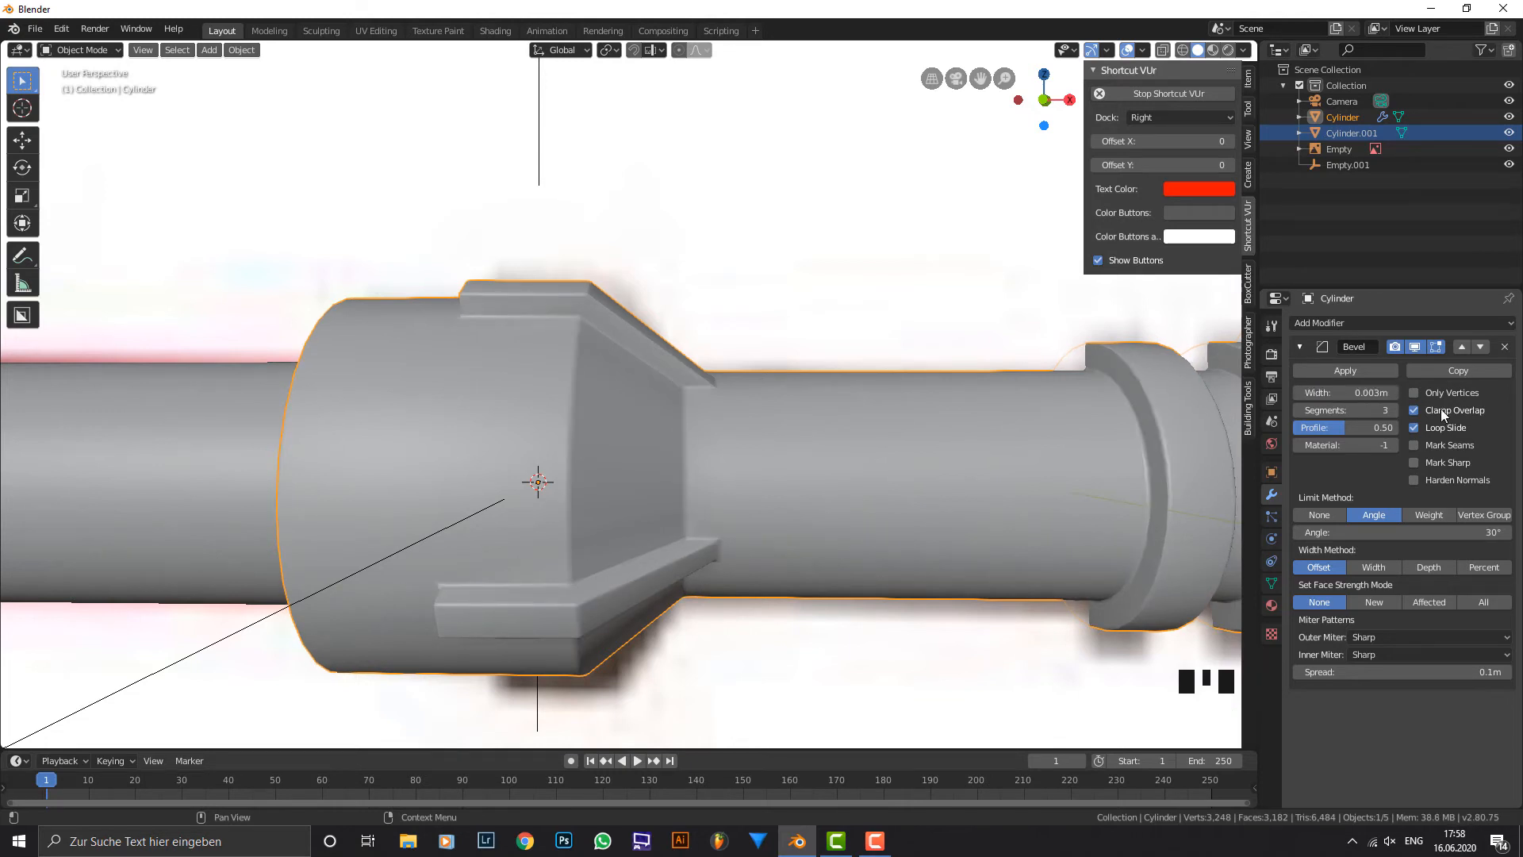
{"action": "left_click", "coordinate": [1346, 389]}
{"action": "left_click", "coordinate": [924, 452]}
Select the blades object, apply its transform and add a Bevel modifier to it.
{"action": "scroll", "coordinate": [710, 441], "scroll_direction": "down", "scroll_amount": 2}
{"action": "mouse_move", "coordinate": [711, 441]}
{"action": "middle_mouse_down"}
{"action": "mouse_move", "coordinate": [760, 421]}
{"action": "mouse_move", "coordinate": [685, 453]}
{"action": "middle_mouse_up"}
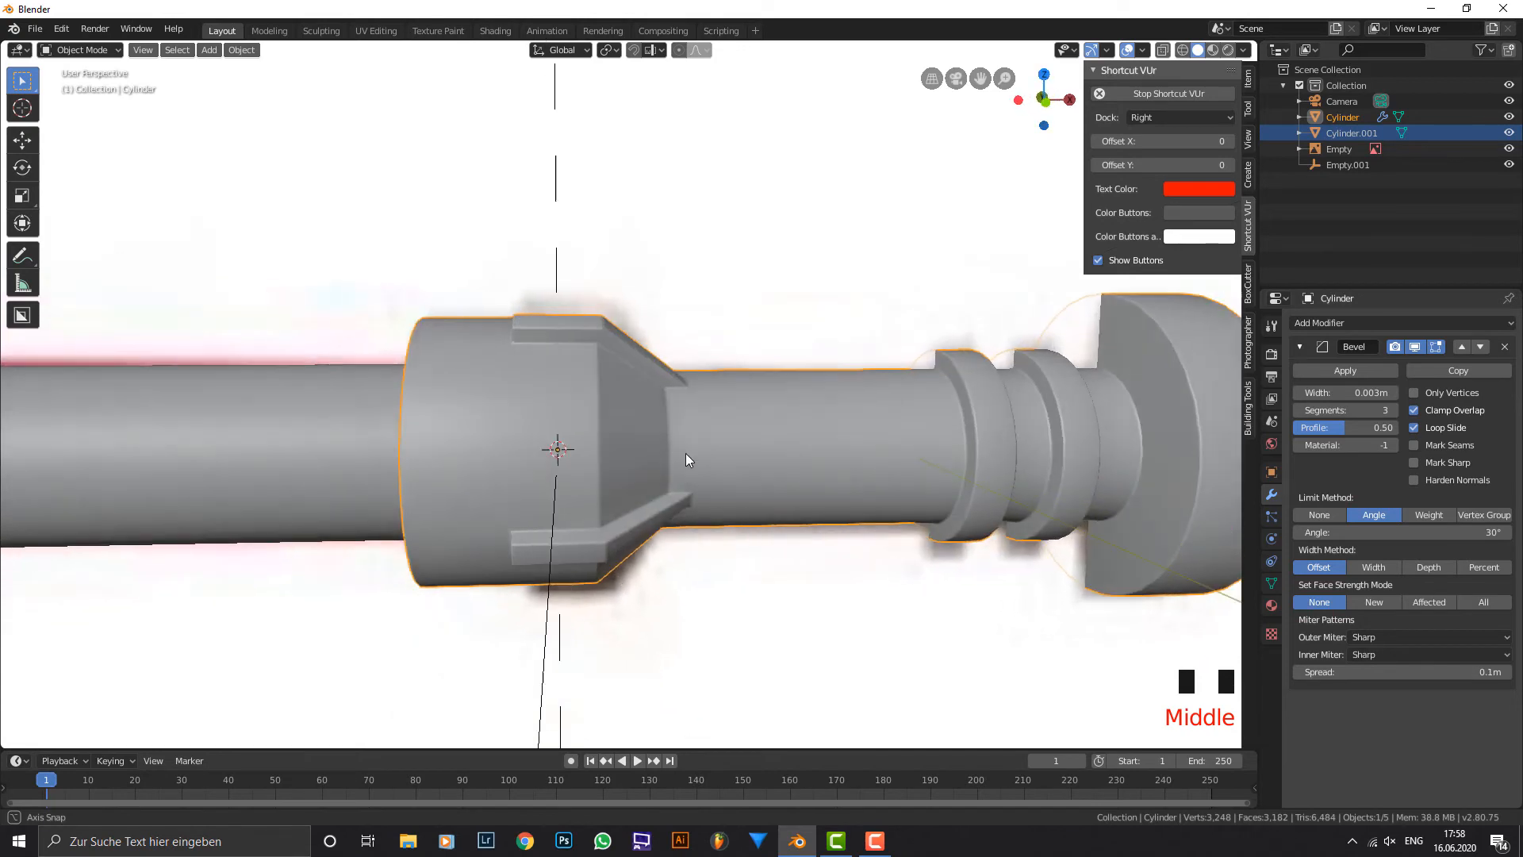
{"action": "scroll", "coordinate": [397, 433], "scroll_direction": "down", "scroll_amount": 2}
{"action": "middle_click_drag", "start_coordinate": [397, 433], "coordinate": [651, 405], "text": "shift"}
{"action": "right_click", "coordinate": [650, 405]}
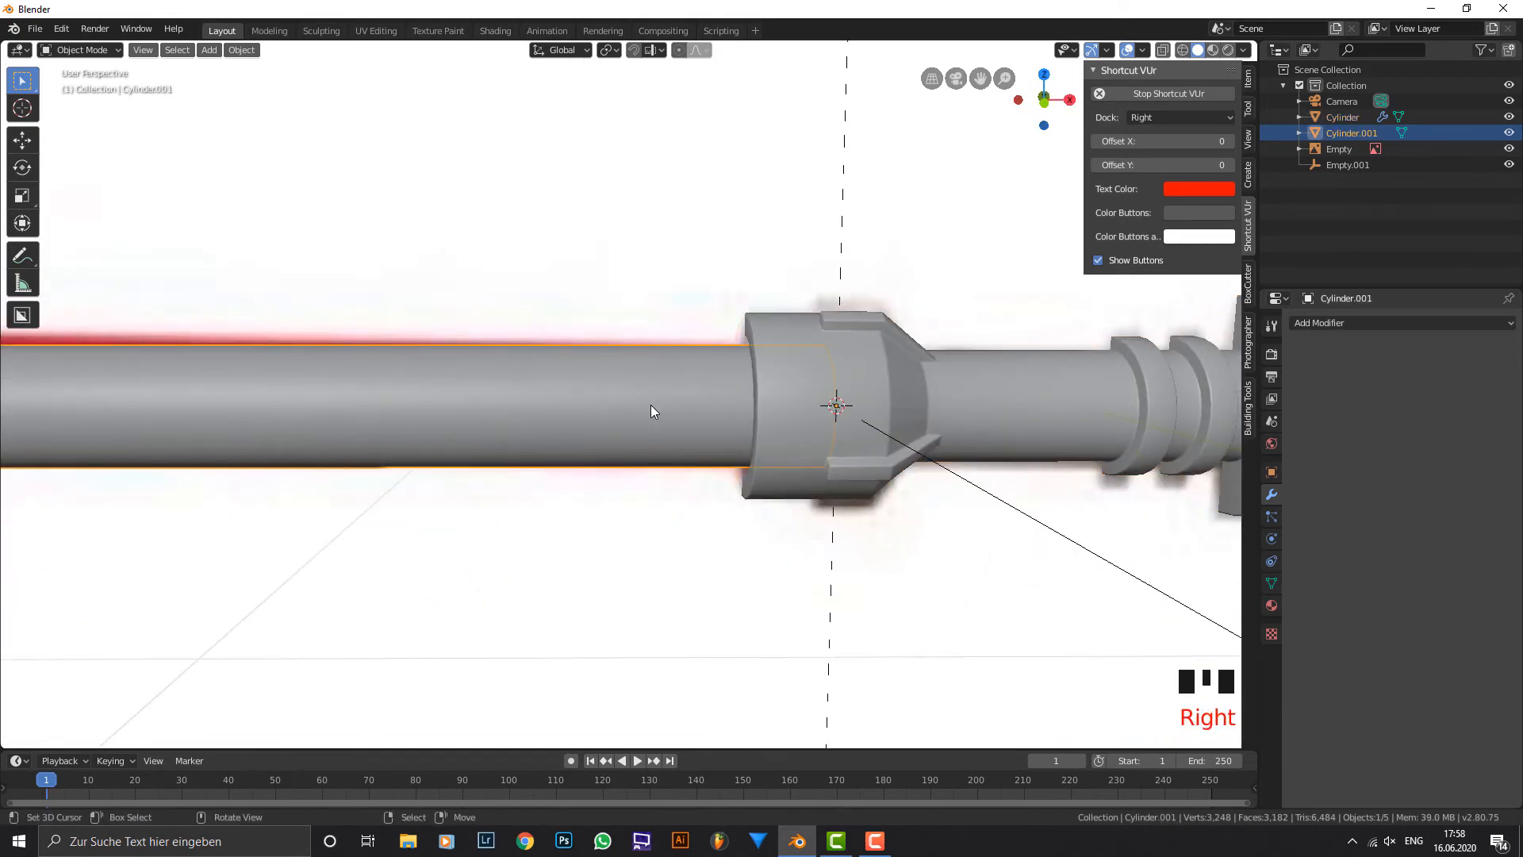
{"action": "key", "text": "ctrl+a"}
{"action": "left_click", "coordinate": [651, 404]}
{"action": "left_click", "coordinate": [1328, 327]}
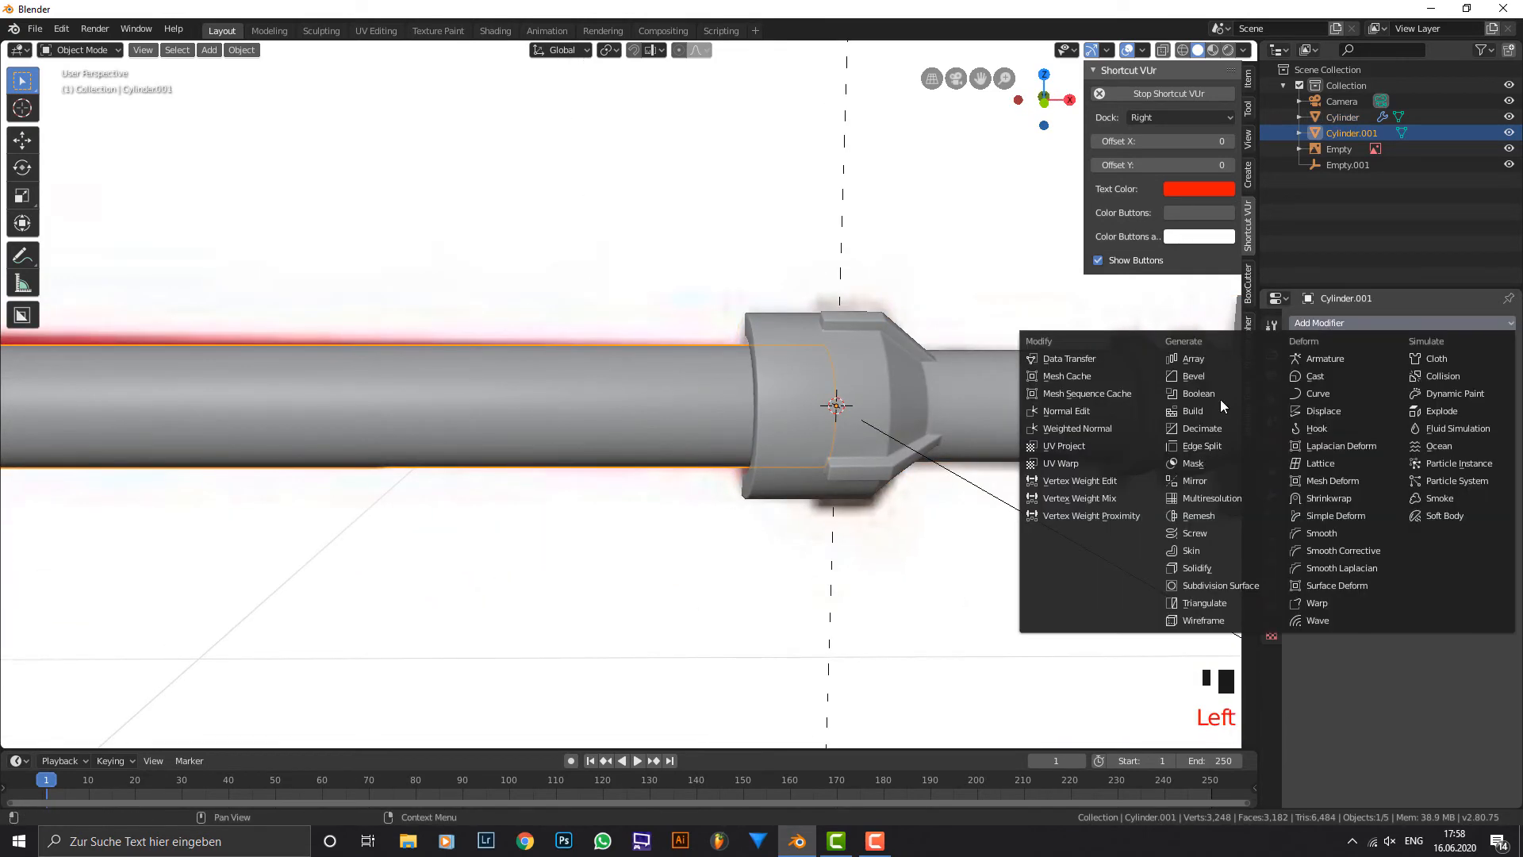
{"action": "left_click", "coordinate": [1206, 379]}
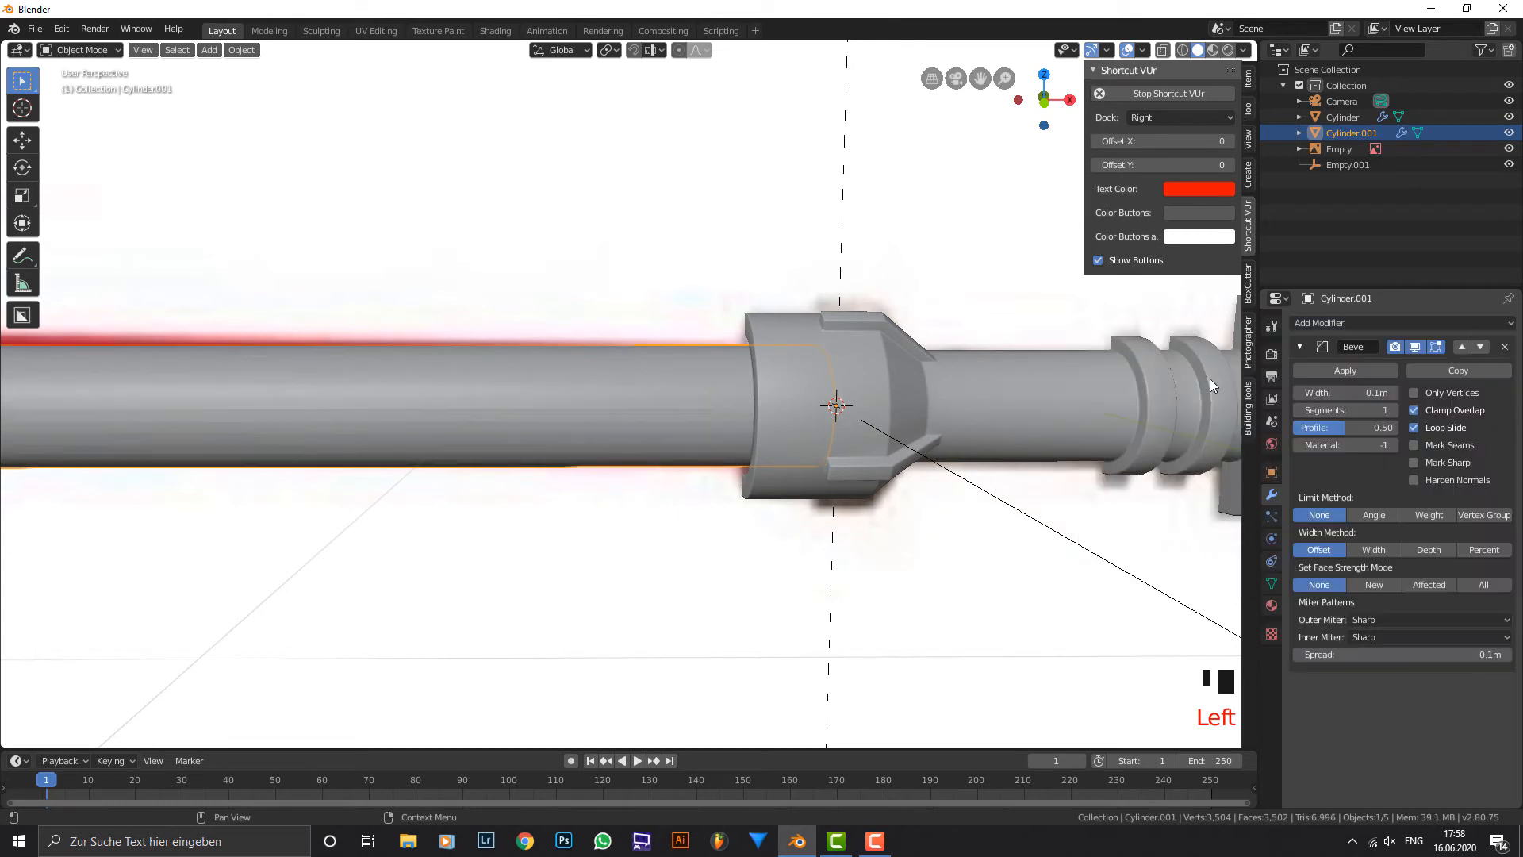
Set the blades' bevel width to 0.003 m with 3 segments and the limit method to Angle.
{"action": "double_click", "coordinate": [1346, 392]}
{"action": "type", "text": ".003"}
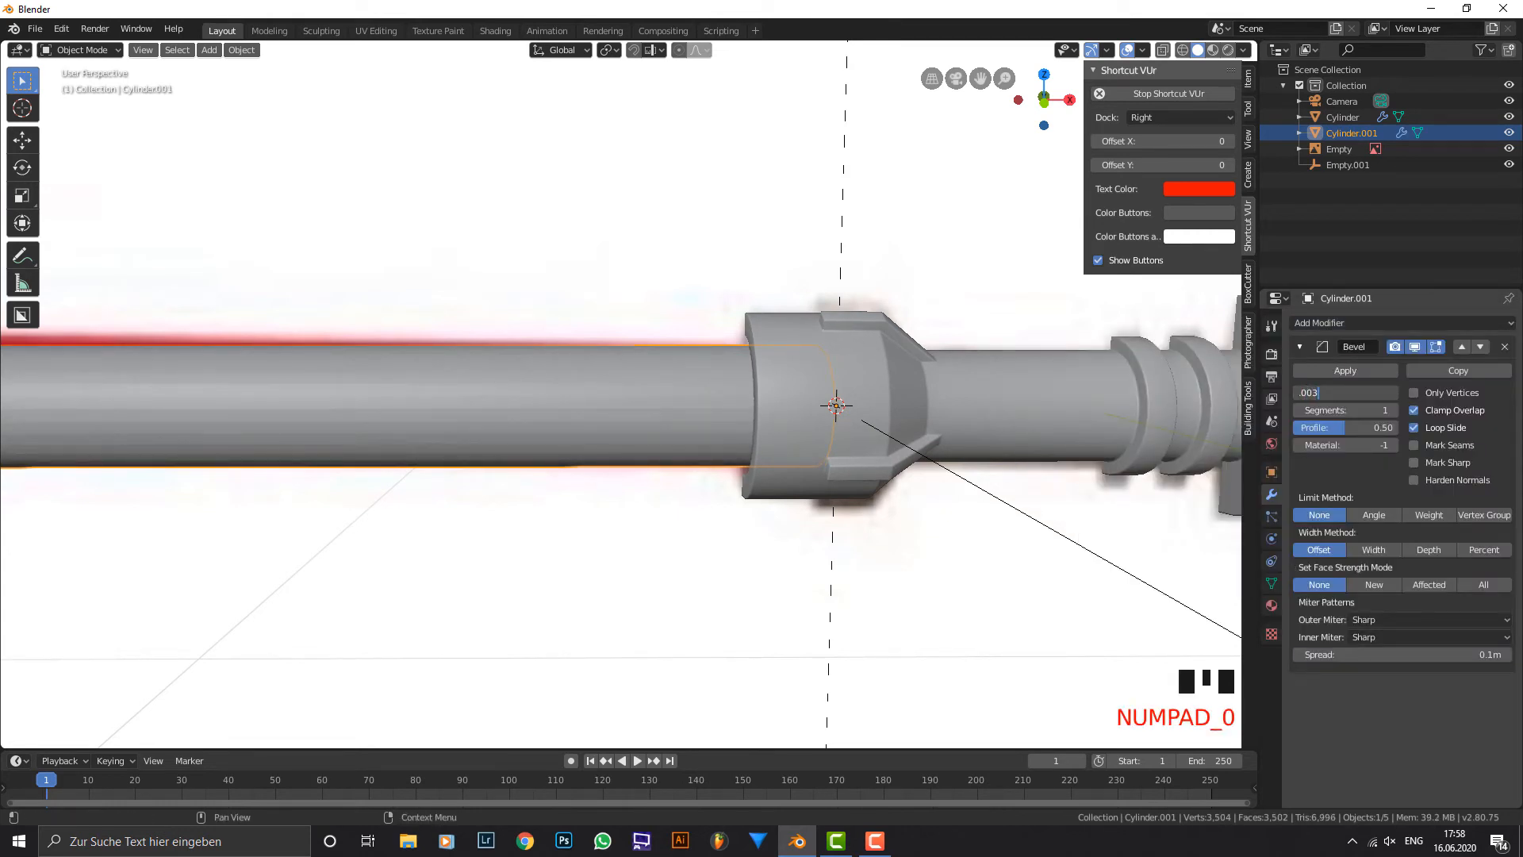
{"action": "left_click", "coordinate": [1390, 414]}
{"action": "left_click", "coordinate": [1390, 414]}
{"action": "left_click", "coordinate": [1390, 414]}
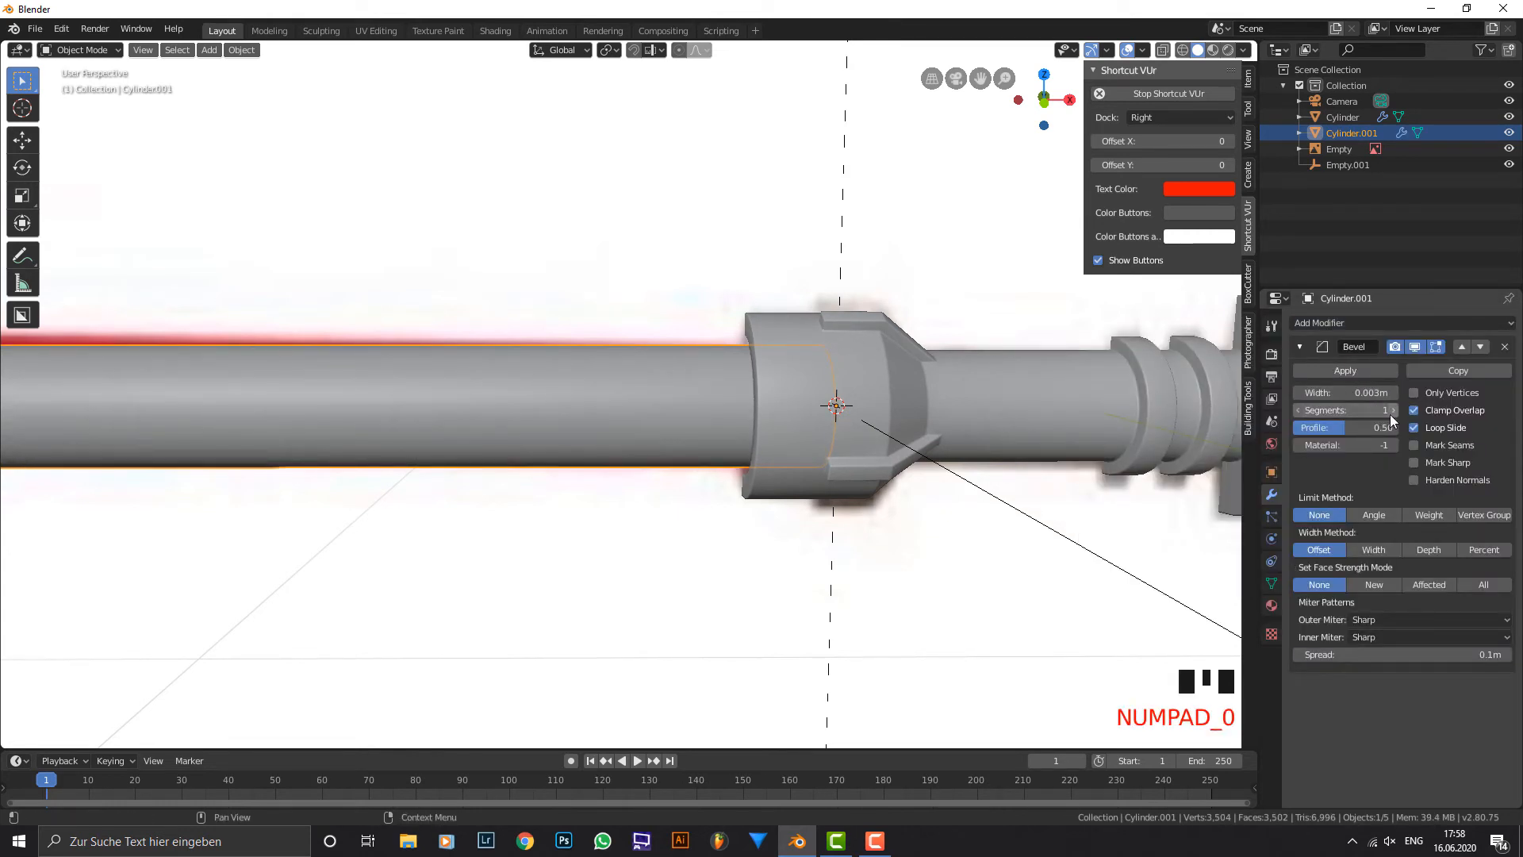
{"action": "left_click", "coordinate": [1374, 515]}
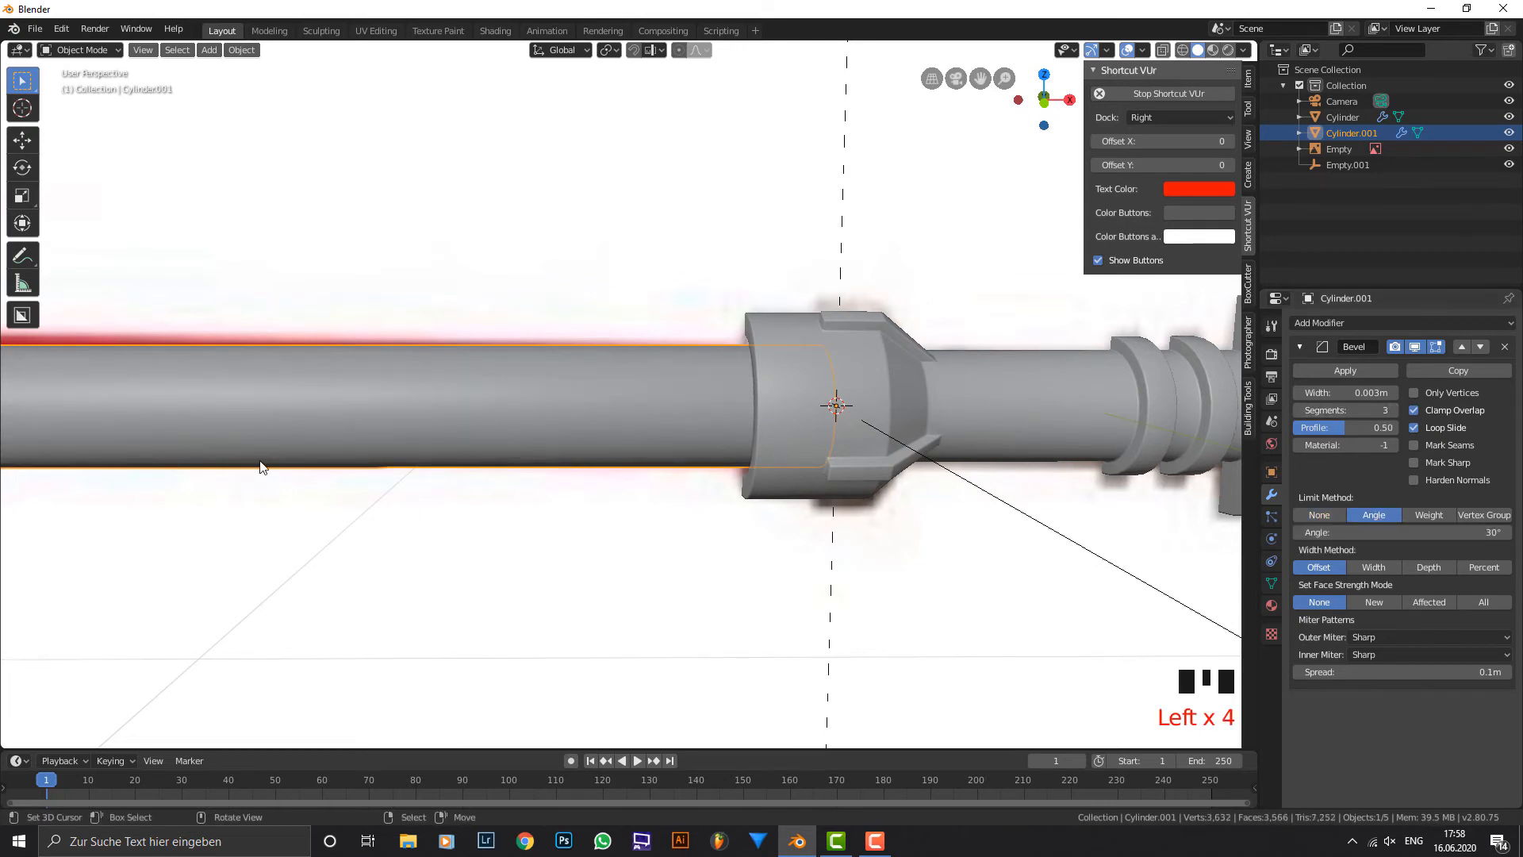
Apply smooth shading to the blades object.
{"action": "scroll", "coordinate": [301, 446], "scroll_direction": "down", "scroll_amount": 3}
{"action": "middle_click_drag", "start_coordinate": [301, 446], "coordinate": [434, 415], "text": "shift"}
{"action": "scroll", "coordinate": [307, 439], "scroll_direction": "up", "scroll_amount": 4}
{"action": "scroll", "coordinate": [435, 416], "scroll_direction": "up", "scroll_amount": 2}
{"action": "key", "text": "w"}
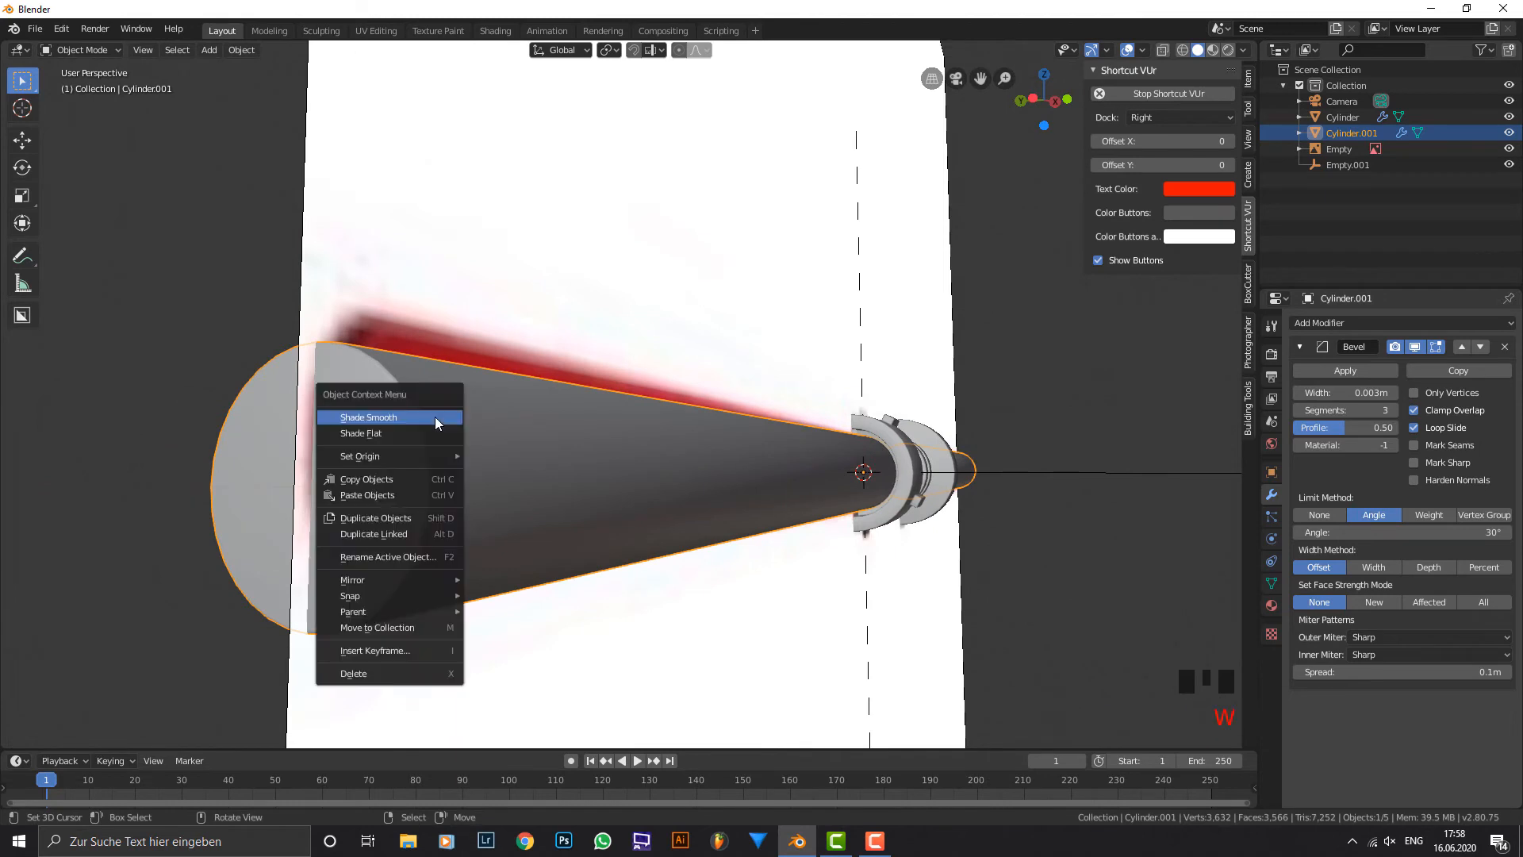
{"action": "left_click", "coordinate": [436, 417]}
Select the hilt and switch to the Shading workspace in front view.
{"action": "middle_click_drag", "start_coordinate": [1172, 449], "coordinate": [969, 475]}
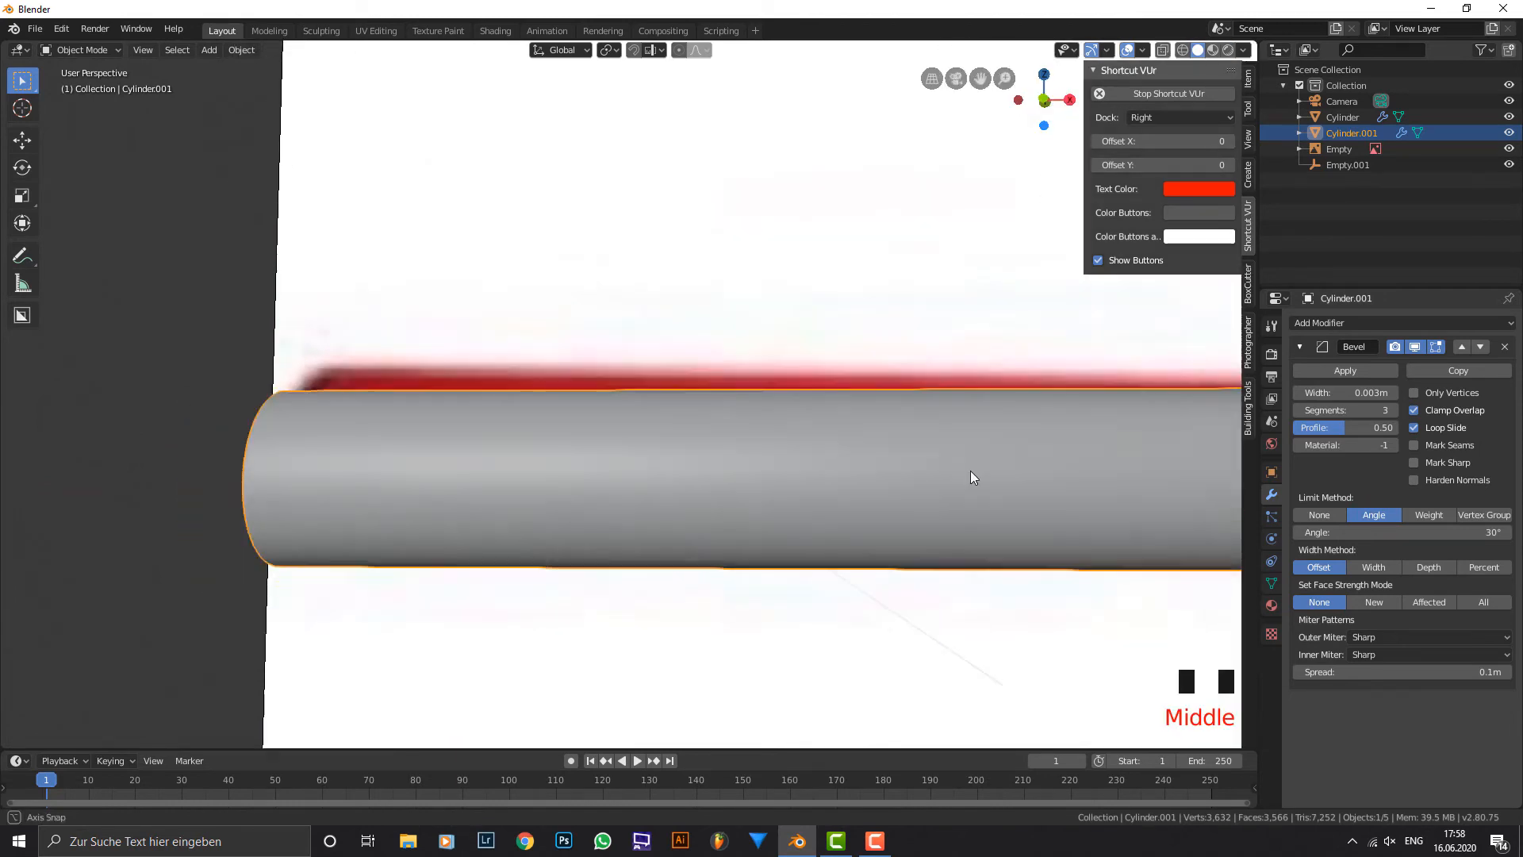
{"action": "scroll", "coordinate": [983, 466], "scroll_direction": "down", "scroll_amount": 8}
{"action": "key", "text": "KP_1"}
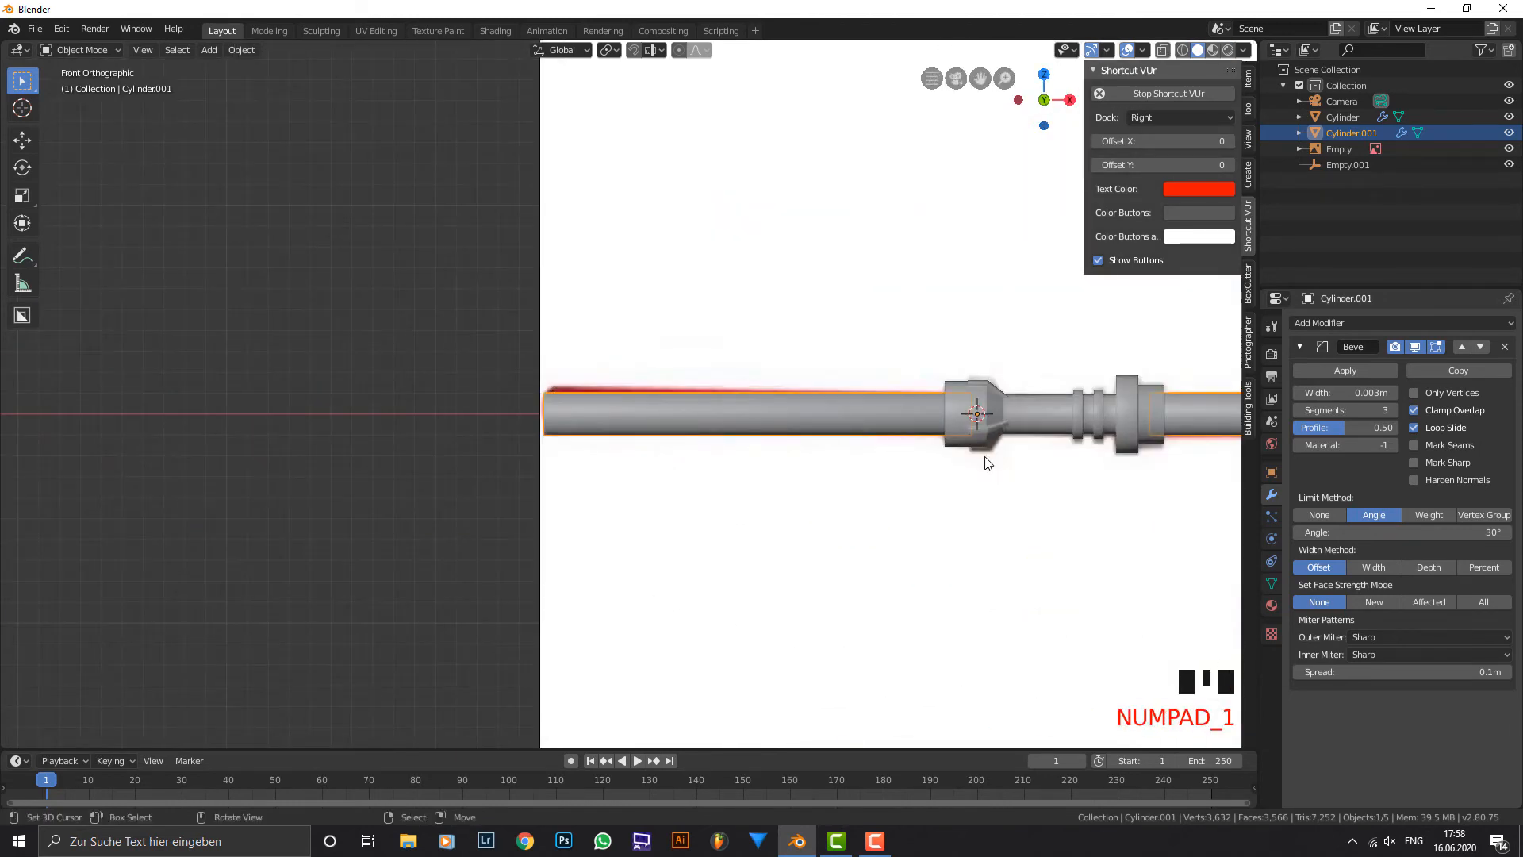
{"action": "middle_click_drag", "start_coordinate": [996, 435], "coordinate": [911, 398], "text": "shift"}
{"action": "right_click", "coordinate": [908, 402]}
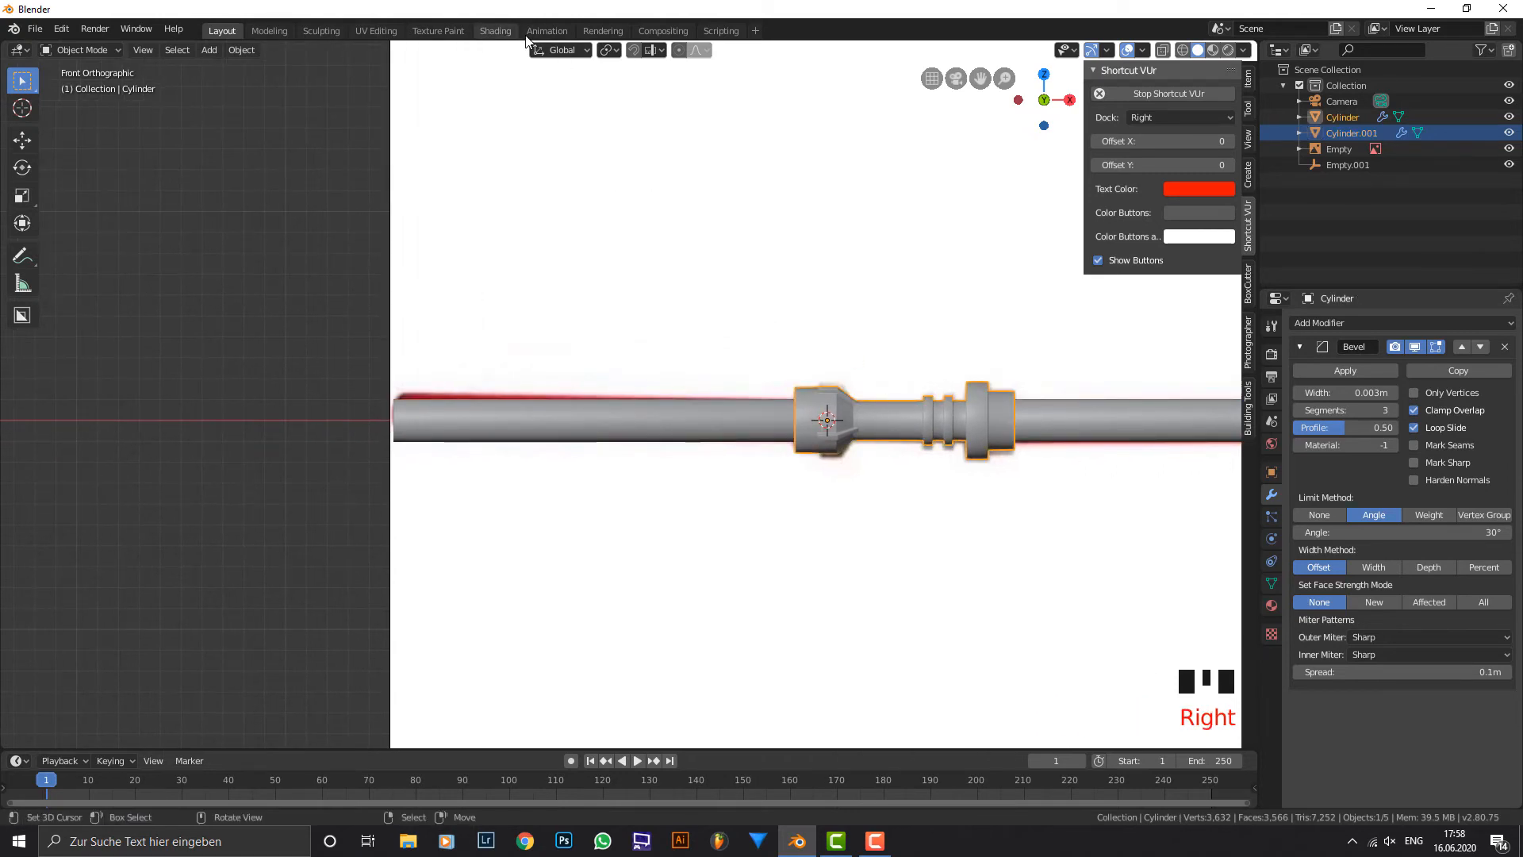
{"action": "left_click", "coordinate": [495, 31]}
{"action": "scroll", "coordinate": [701, 278], "scroll_direction": "up", "scroll_amount": 3}
{"action": "key", "text": "KP_1"}
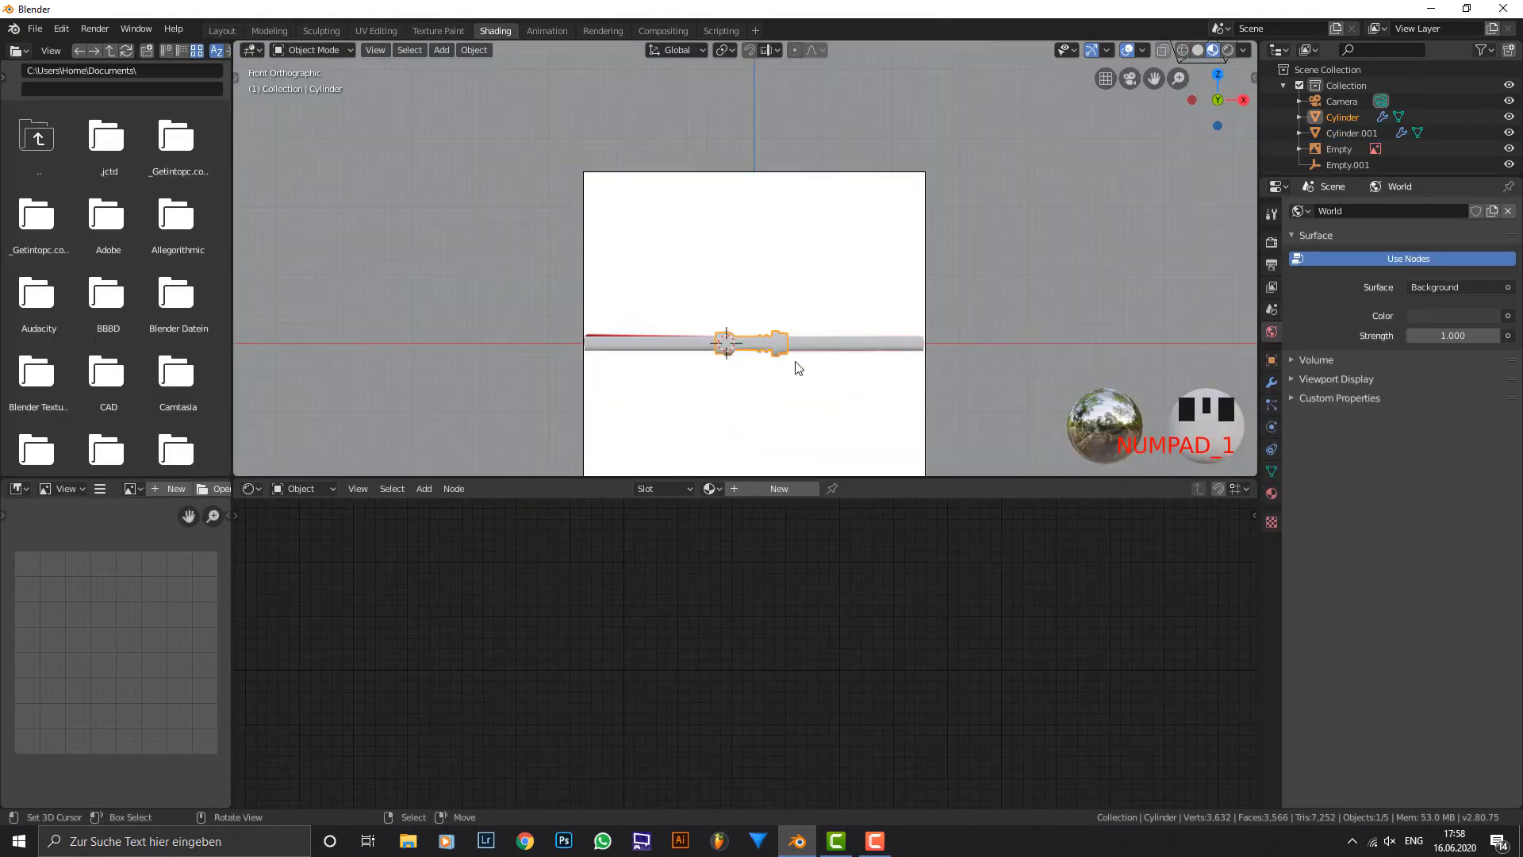
Assign the existing material named Material to the hilt.
{"action": "middle_click_drag", "start_coordinate": [816, 381], "coordinate": [794, 291], "text": "shift"}
{"action": "scroll", "coordinate": [795, 291], "scroll_direction": "up", "scroll_amount": 4}
{"action": "left_click", "coordinate": [711, 488]}
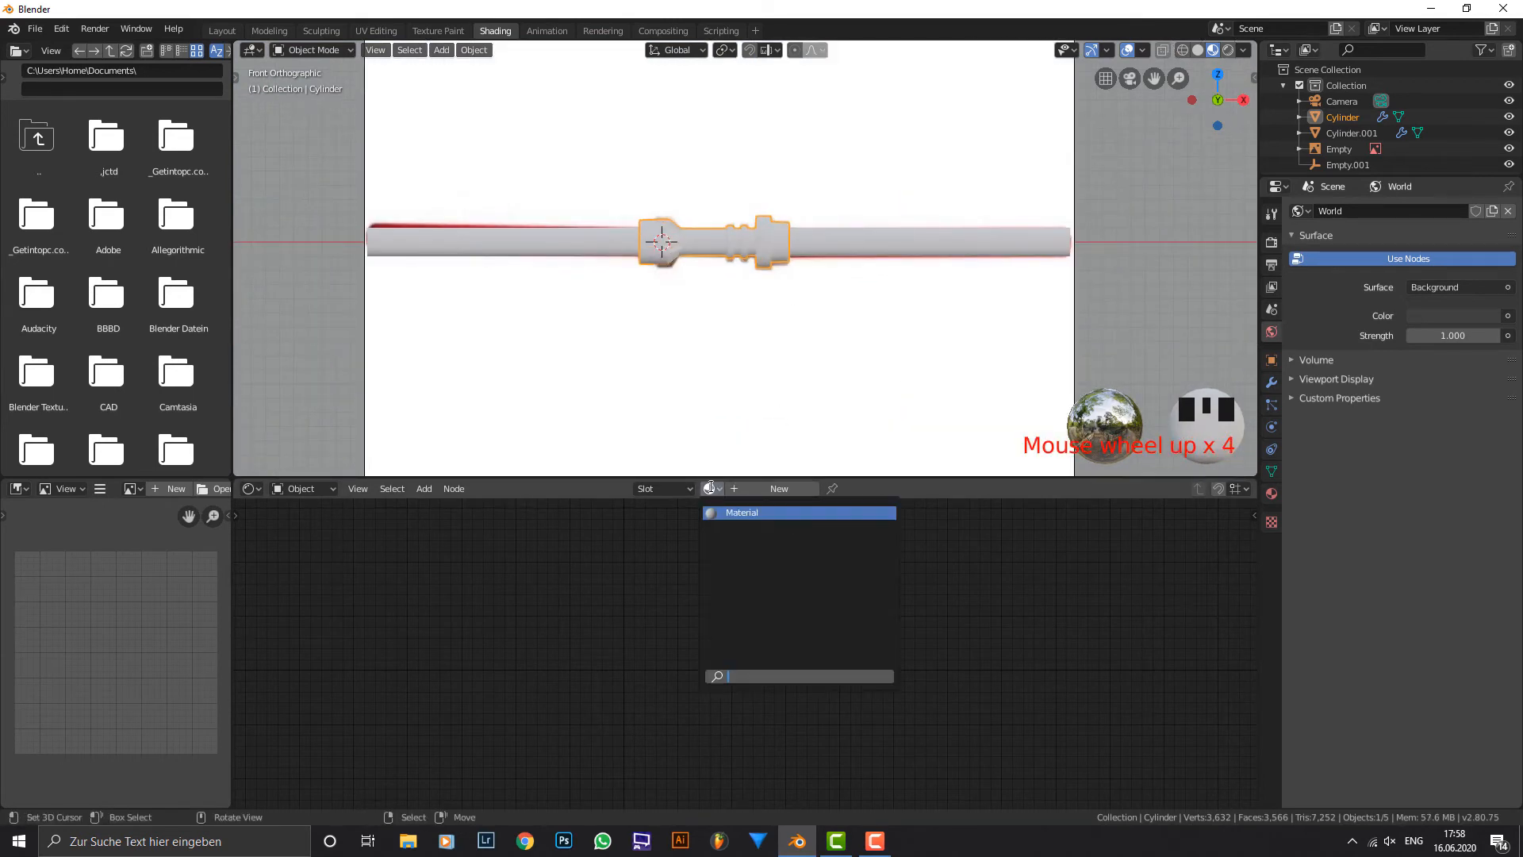
{"action": "left_click", "coordinate": [714, 511]}
{"action": "scroll", "coordinate": [719, 571], "scroll_direction": "up", "scroll_amount": 4}
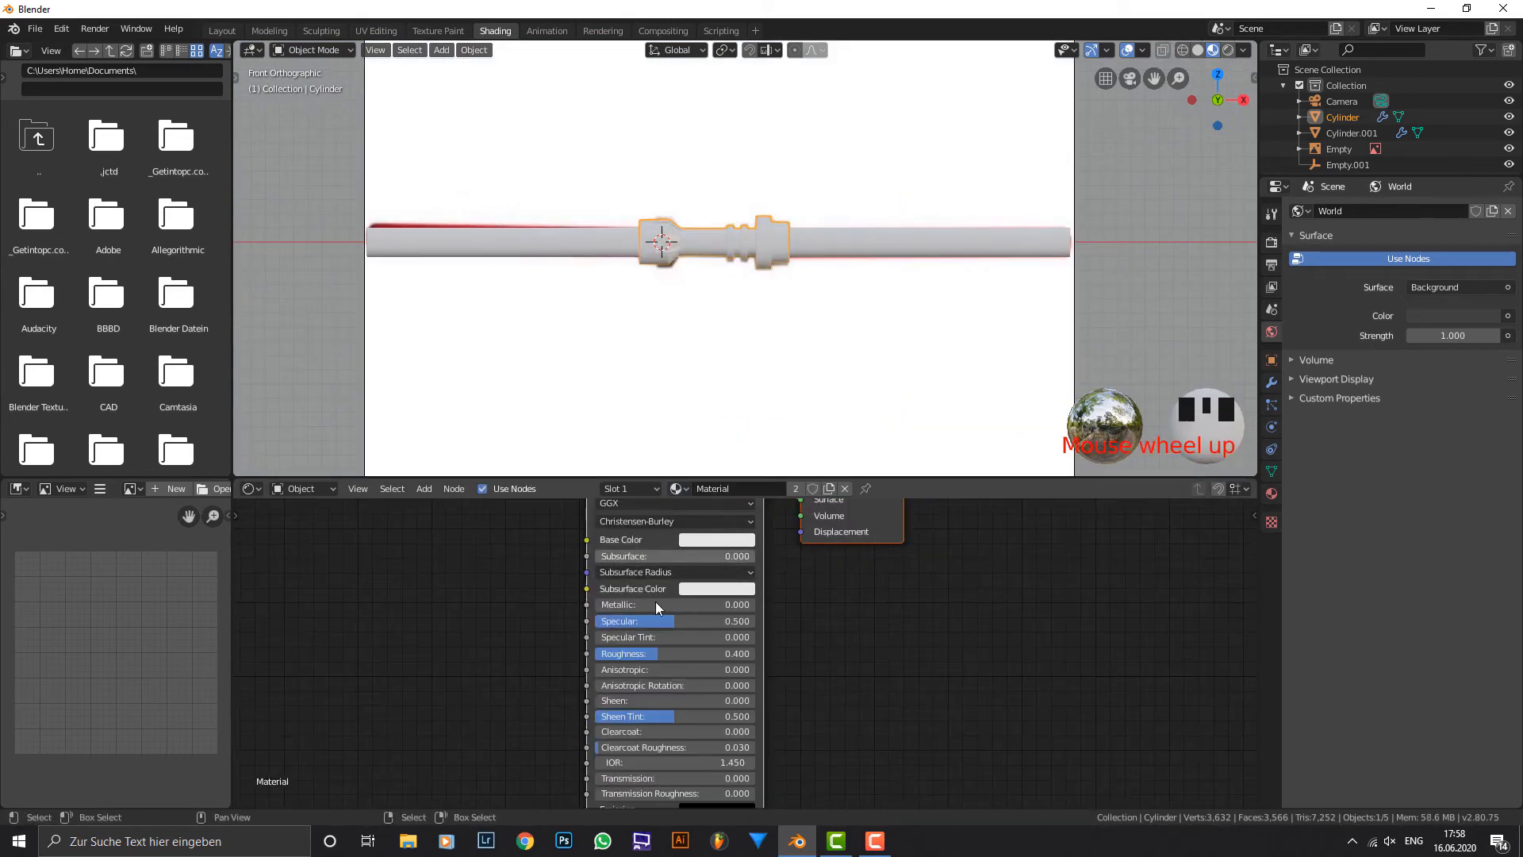
Set the hilt material's Metallic to 1.000 and its Roughness to 0.35.
{"action": "left_click_drag", "start_coordinate": [689, 605], "coordinate": [849, 604]}
{"action": "left_click", "coordinate": [690, 654]}
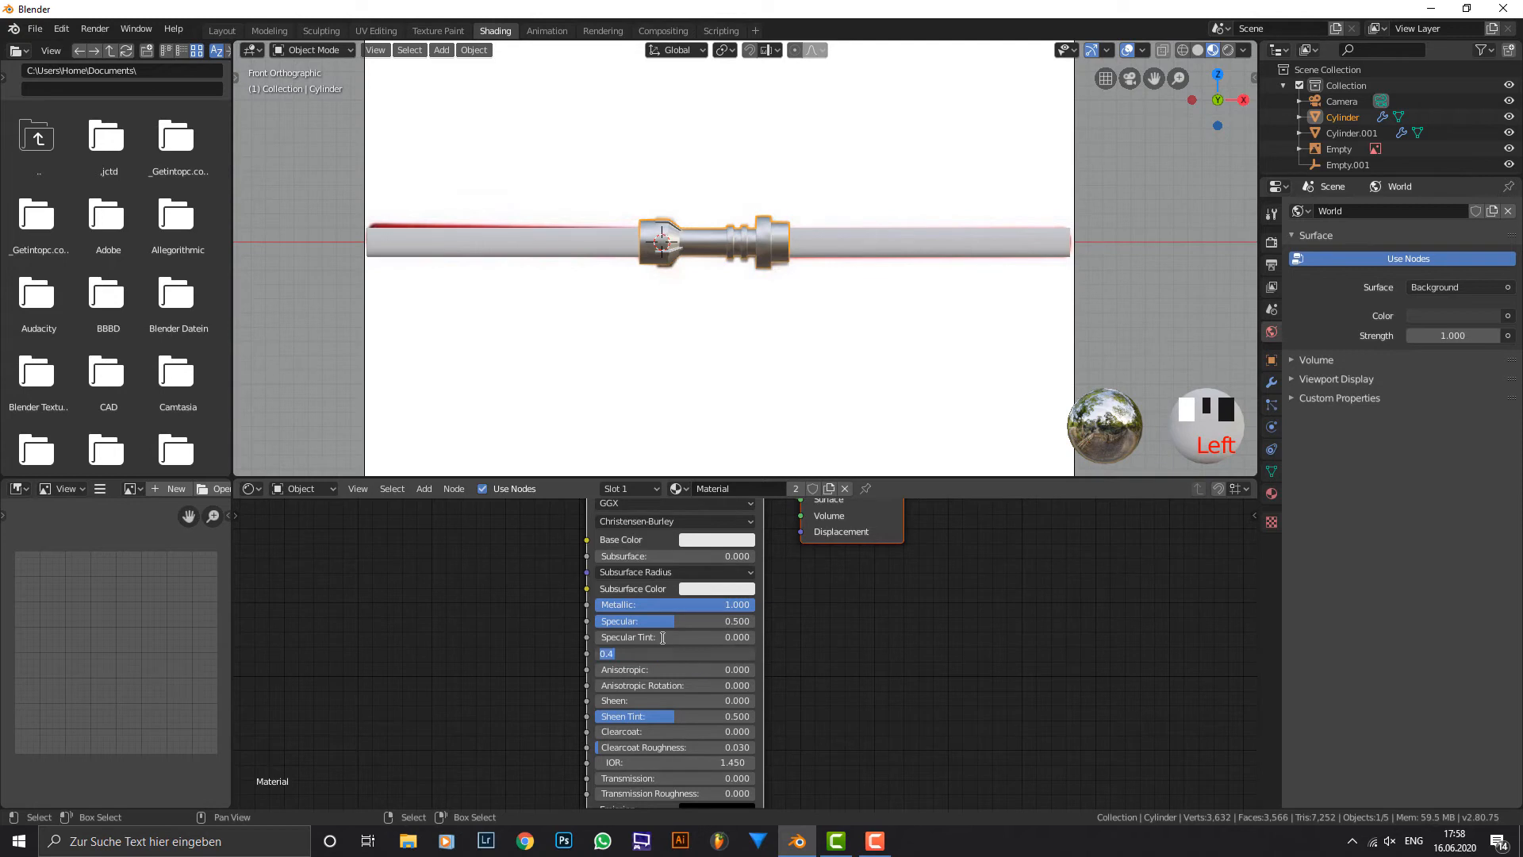
{"action": "type", "text": ".35"}
{"action": "left_click", "coordinate": [662, 636]}
Darken the hilt material's base colour to a neutral light grey with a value of about 0.756.
{"action": "scroll", "coordinate": [660, 183], "scroll_direction": "up", "scroll_amount": 5}
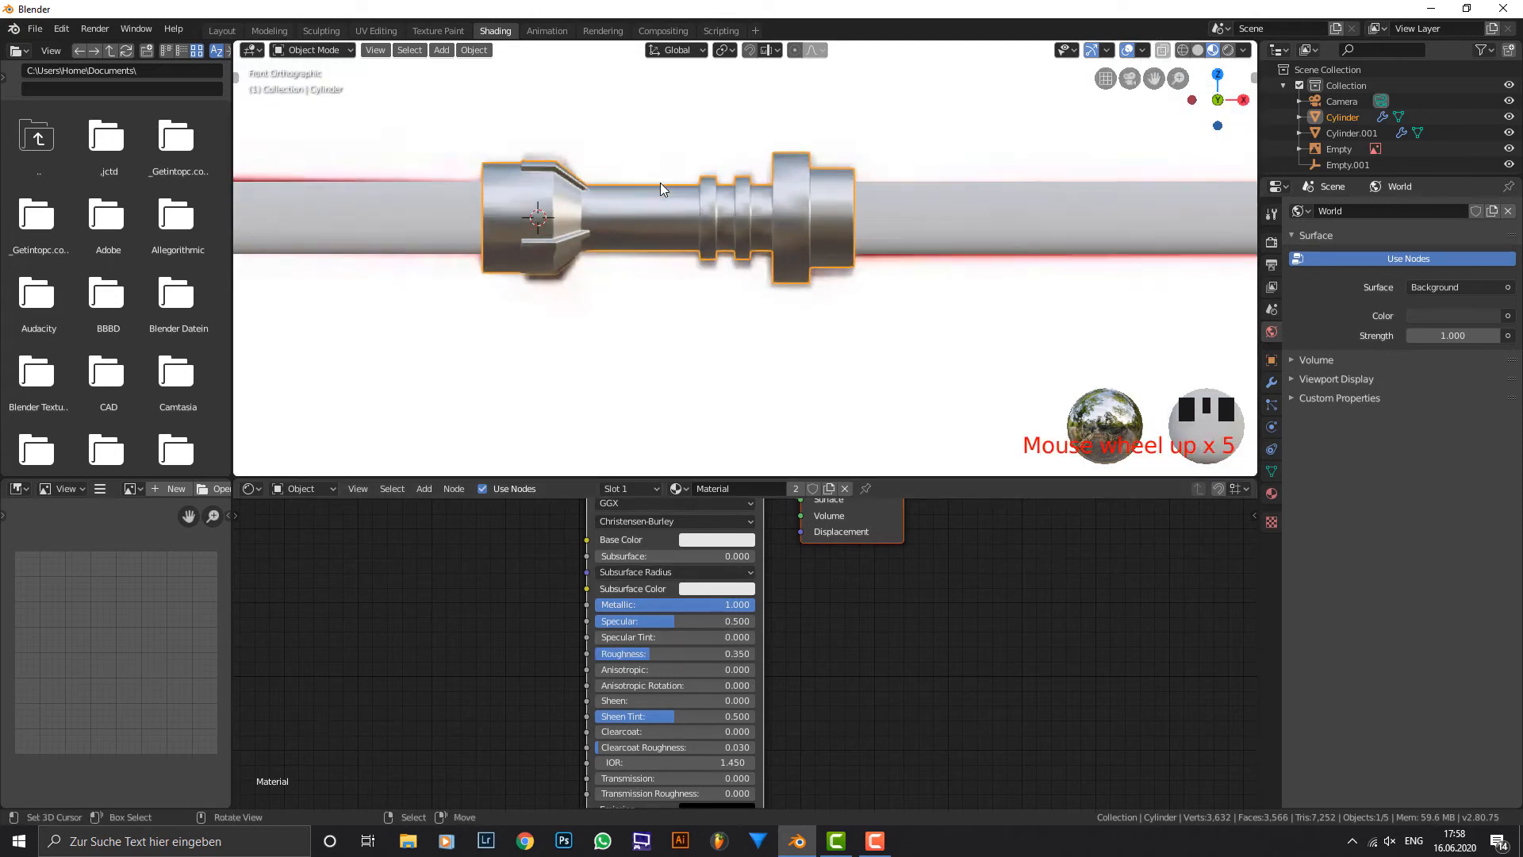
{"action": "scroll", "coordinate": [660, 183], "scroll_direction": "up", "scroll_amount": 3}
{"action": "scroll", "coordinate": [928, 211], "scroll_direction": "down", "scroll_amount": 7}
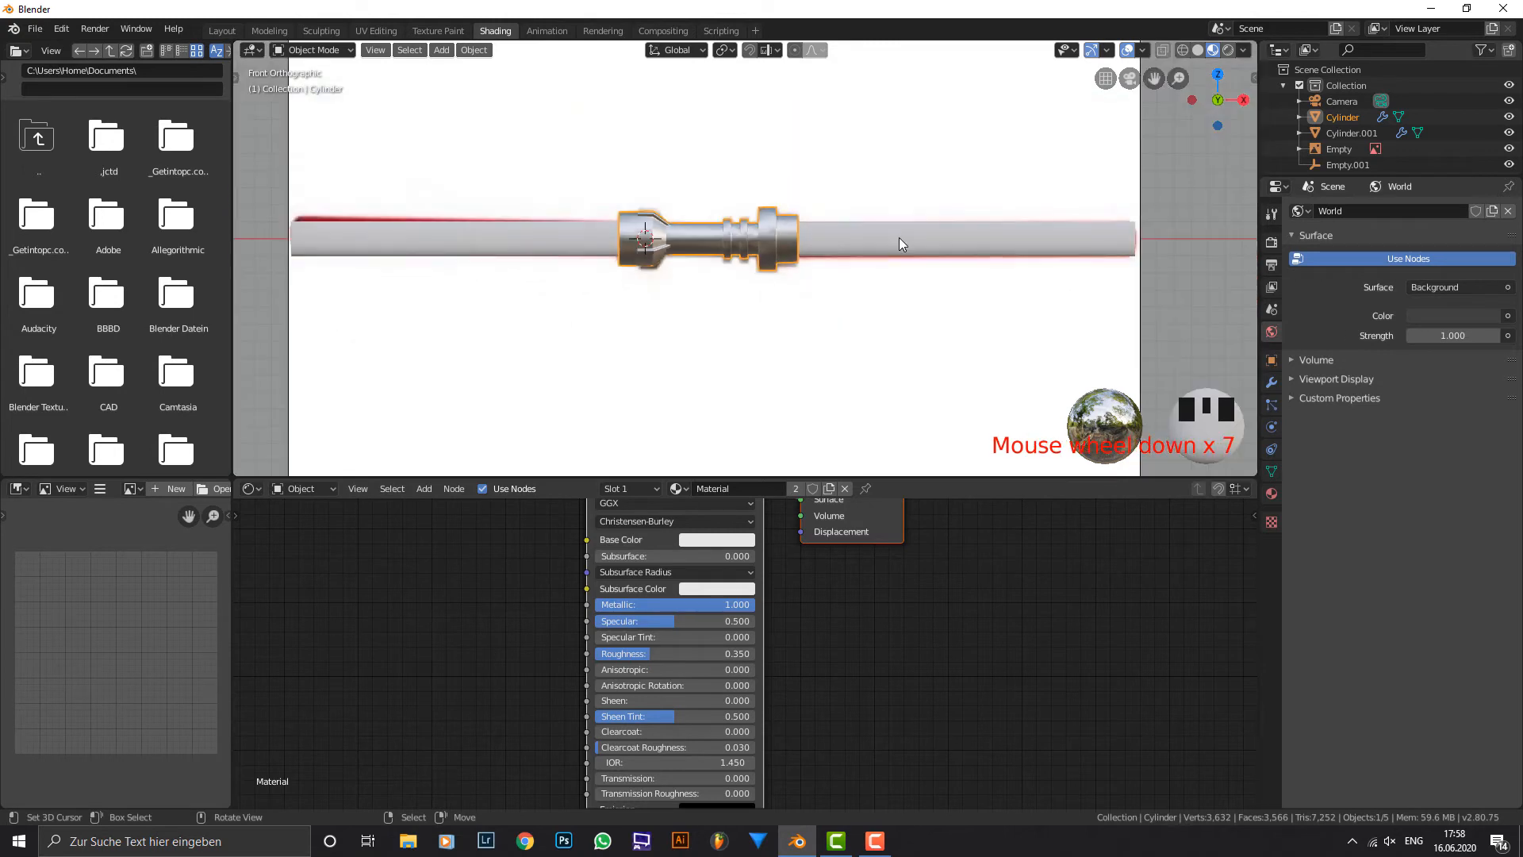
{"action": "scroll", "coordinate": [815, 239], "scroll_direction": "up", "scroll_amount": 3}
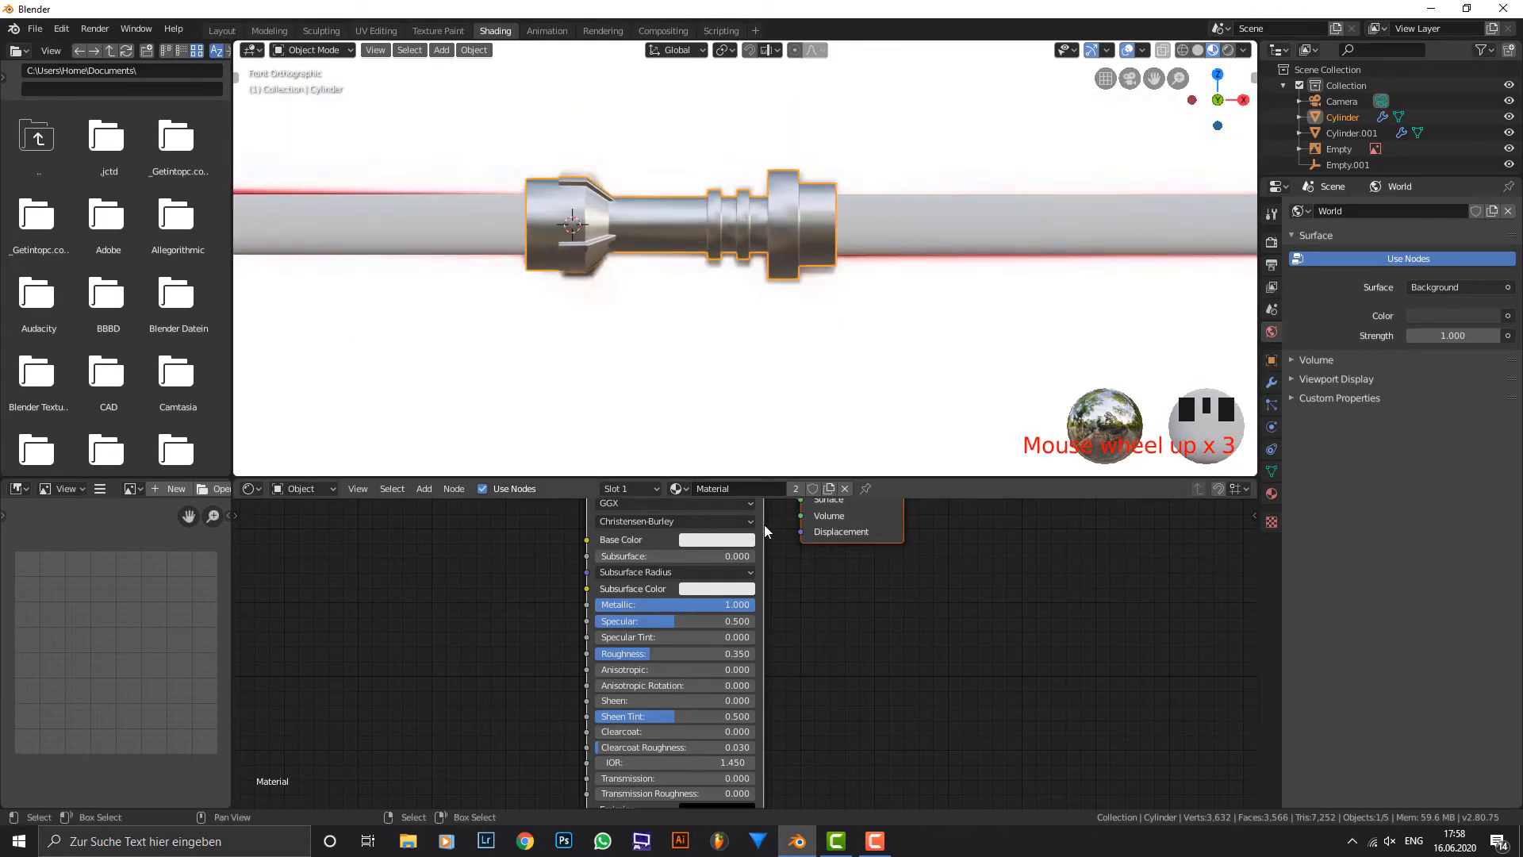
{"action": "left_click", "coordinate": [723, 537]}
{"action": "scroll", "coordinate": [750, 388], "scroll_direction": "down", "scroll_amount": 1}
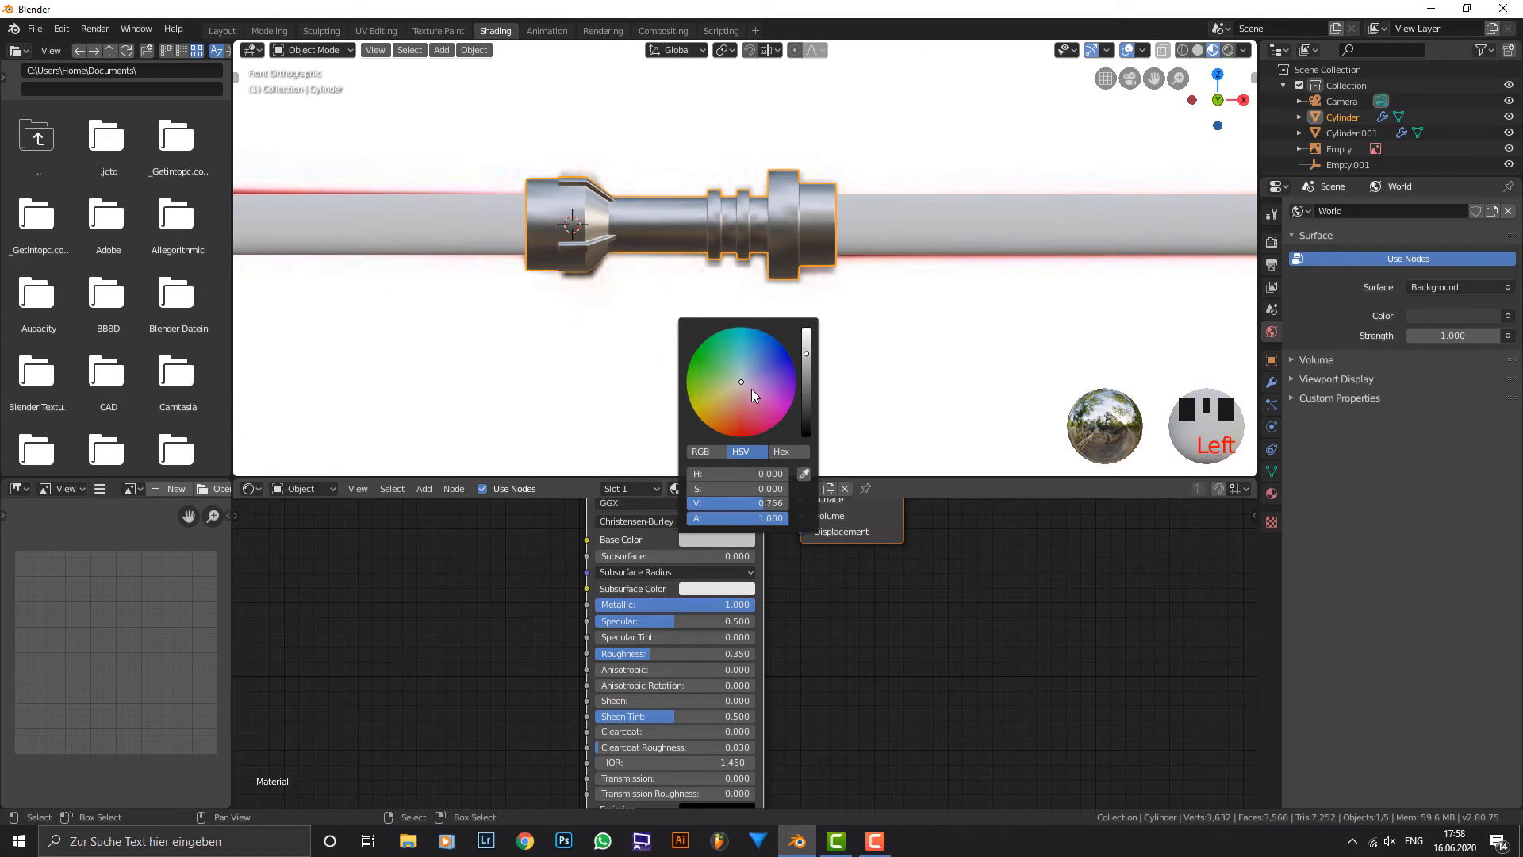
{"action": "left_click", "coordinate": [762, 502]}
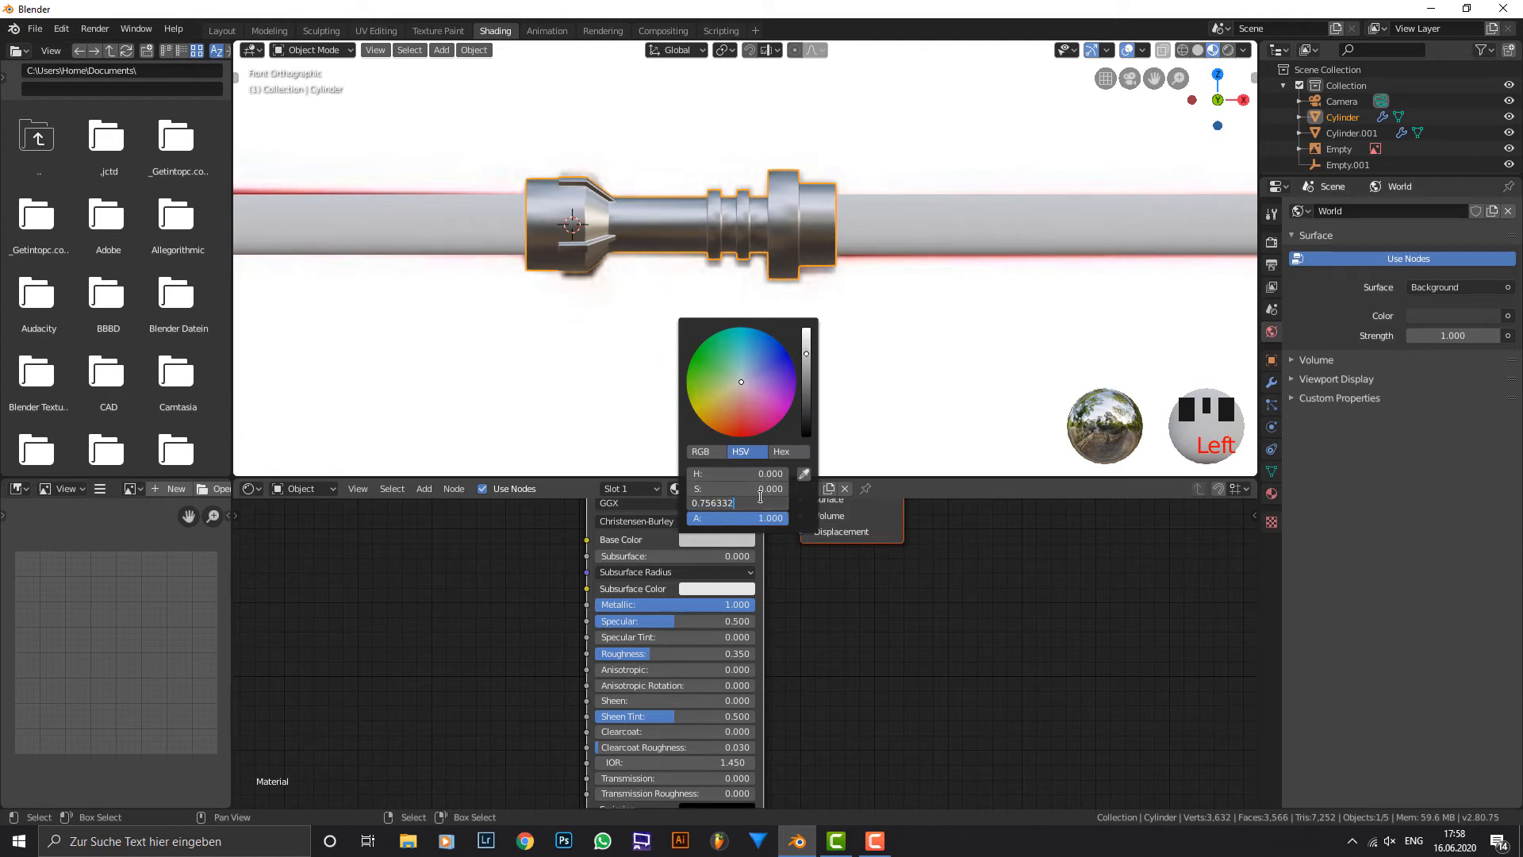
{"action": "key", "text": "Return"}
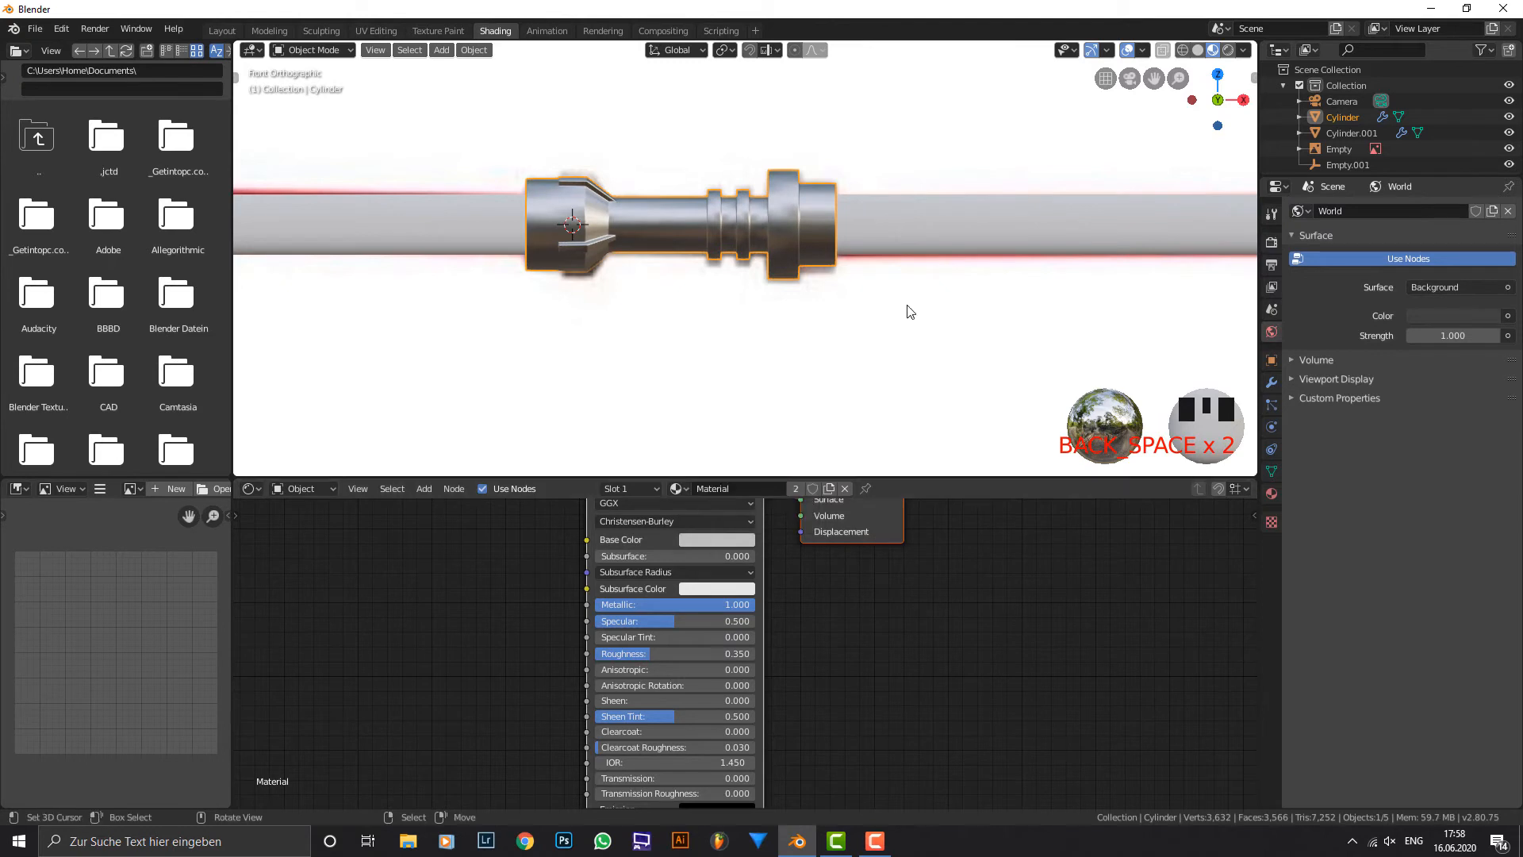
Create a new material for the blades and set its Roughness to 0.1.
{"action": "left_click", "coordinate": [901, 222]}
{"action": "scroll", "coordinate": [902, 262], "scroll_direction": "down", "scroll_amount": 1}
{"action": "scroll", "coordinate": [902, 263], "scroll_direction": "down", "scroll_amount": 2}
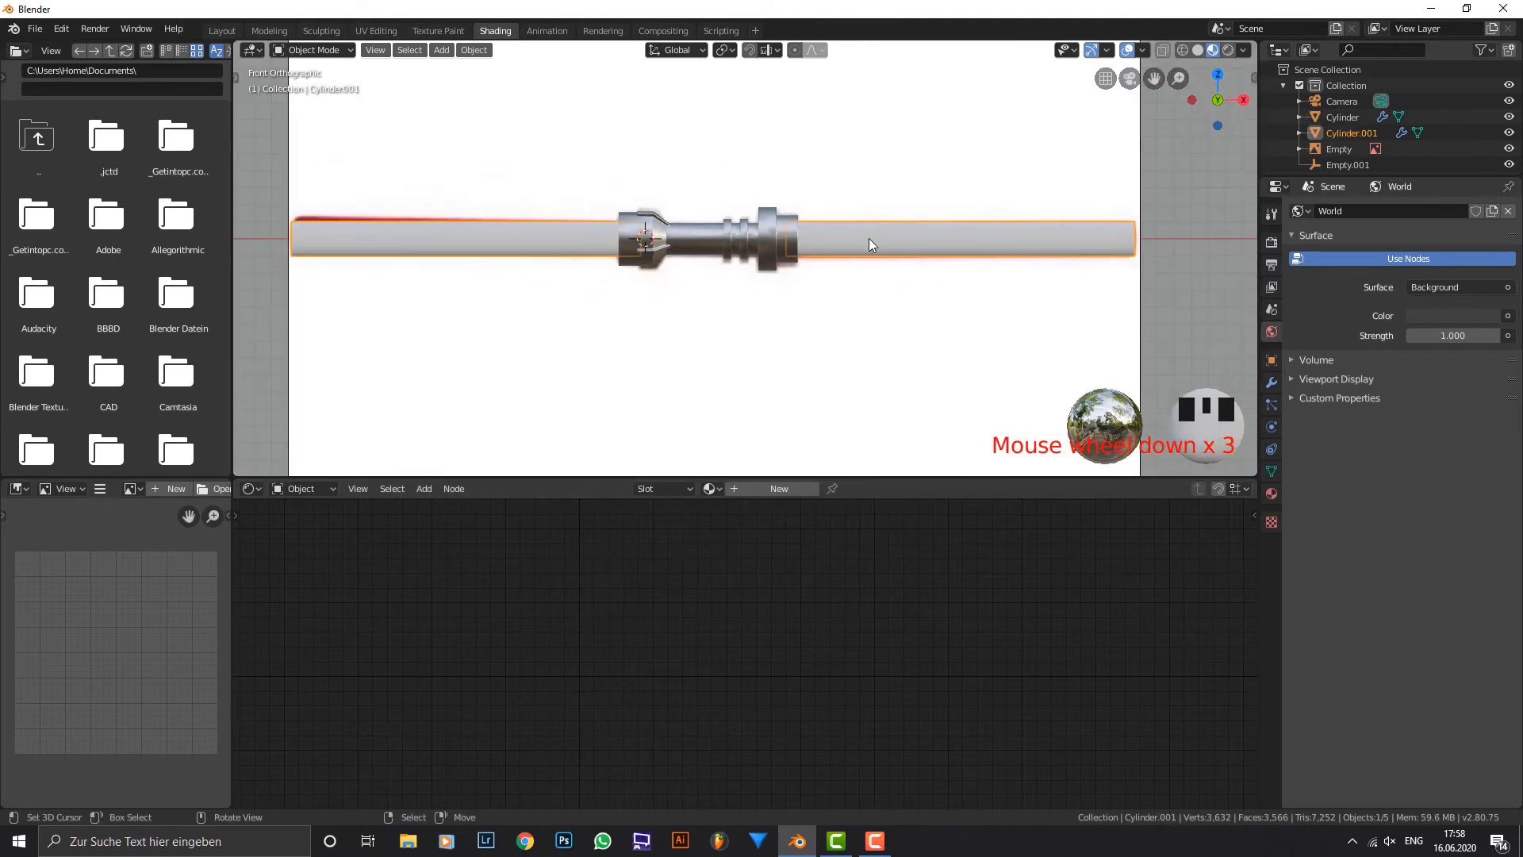
{"action": "left_click", "coordinate": [801, 486]}
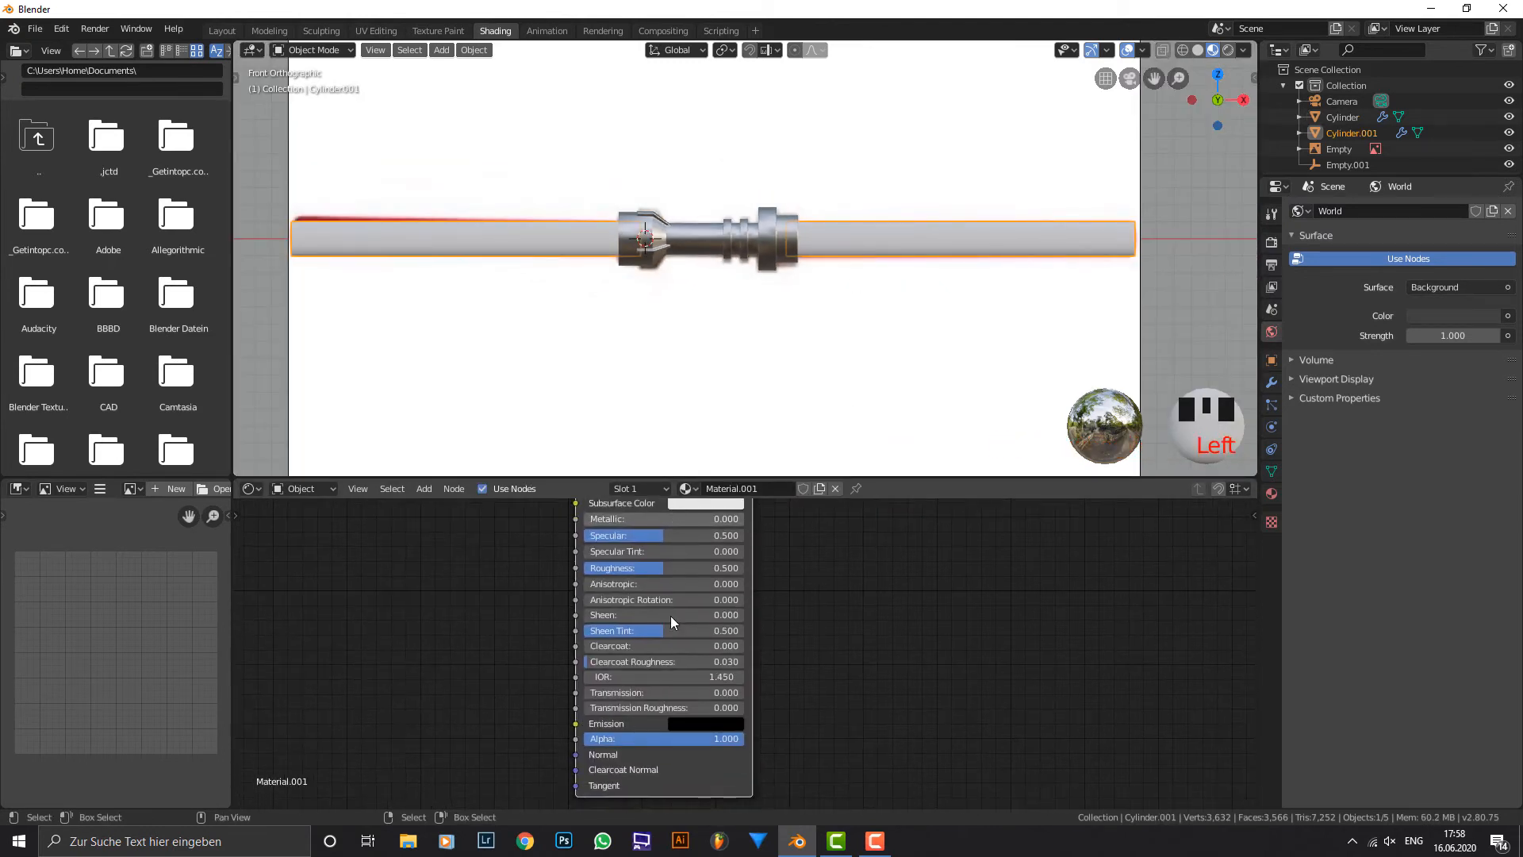
{"action": "left_click", "coordinate": [633, 570]}
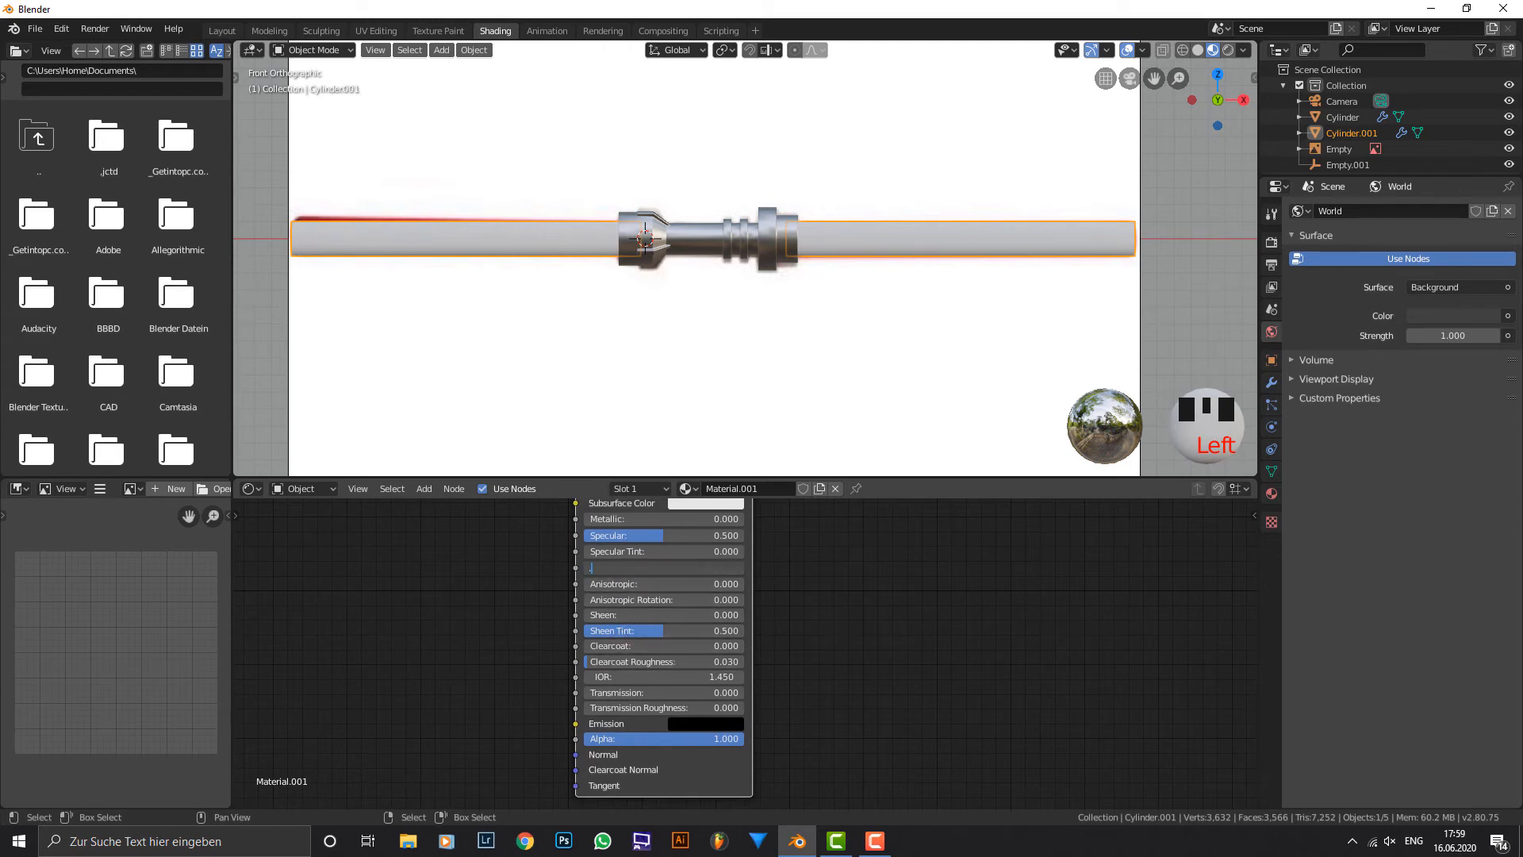
{"action": "left_click", "coordinate": [655, 542]}
Set the blade material's base colour to a bright red with hue 0 and saturation 1.
{"action": "middle_click_drag", "start_coordinate": [656, 581], "coordinate": [619, 726]}
{"action": "left_click", "coordinate": [650, 601]}
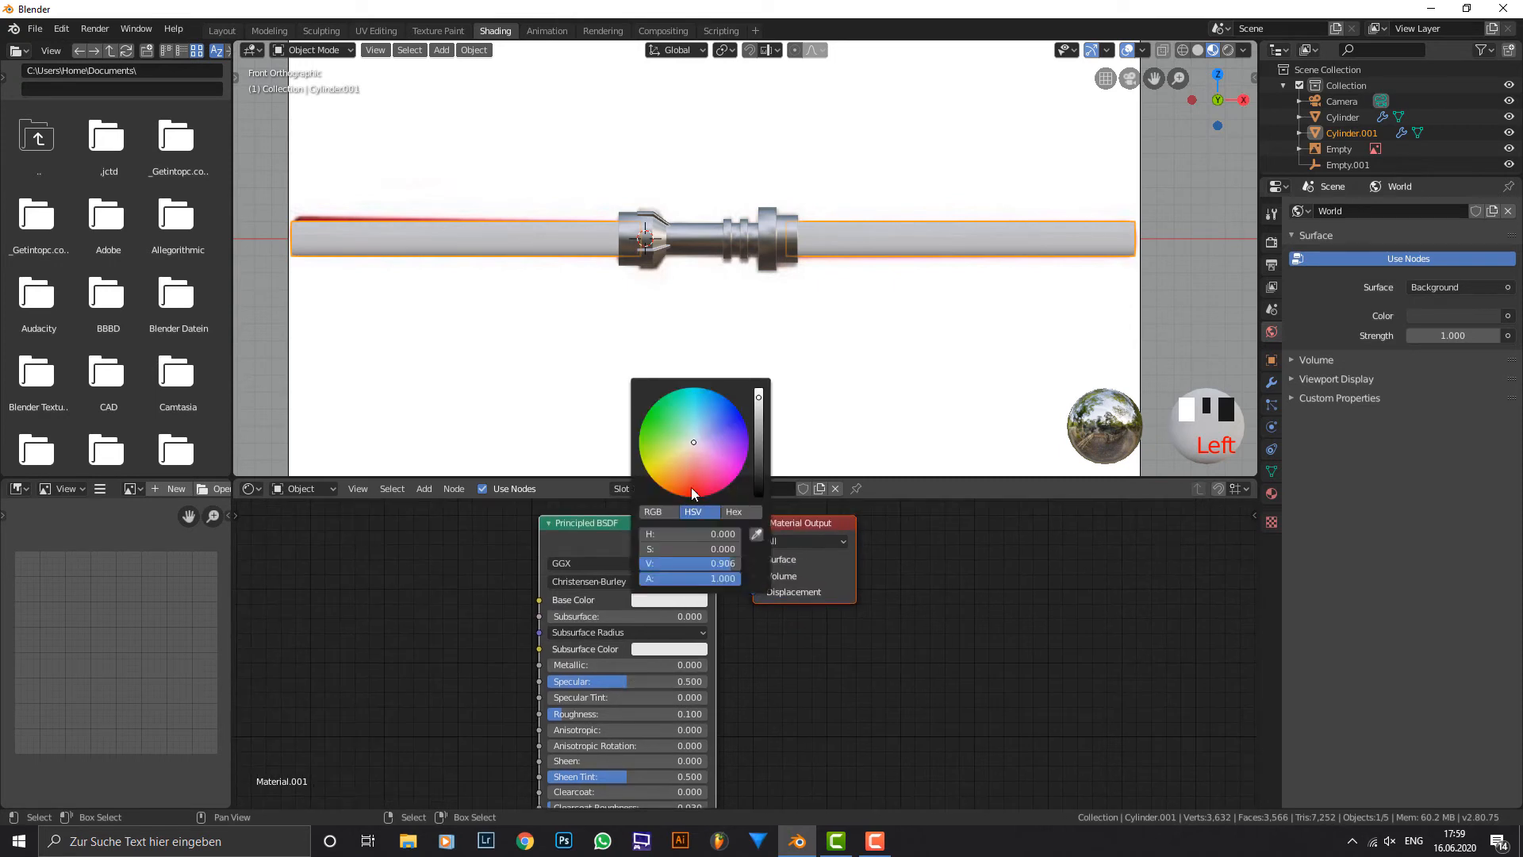
{"action": "left_click_drag", "start_coordinate": [692, 493], "coordinate": [674, 537]}
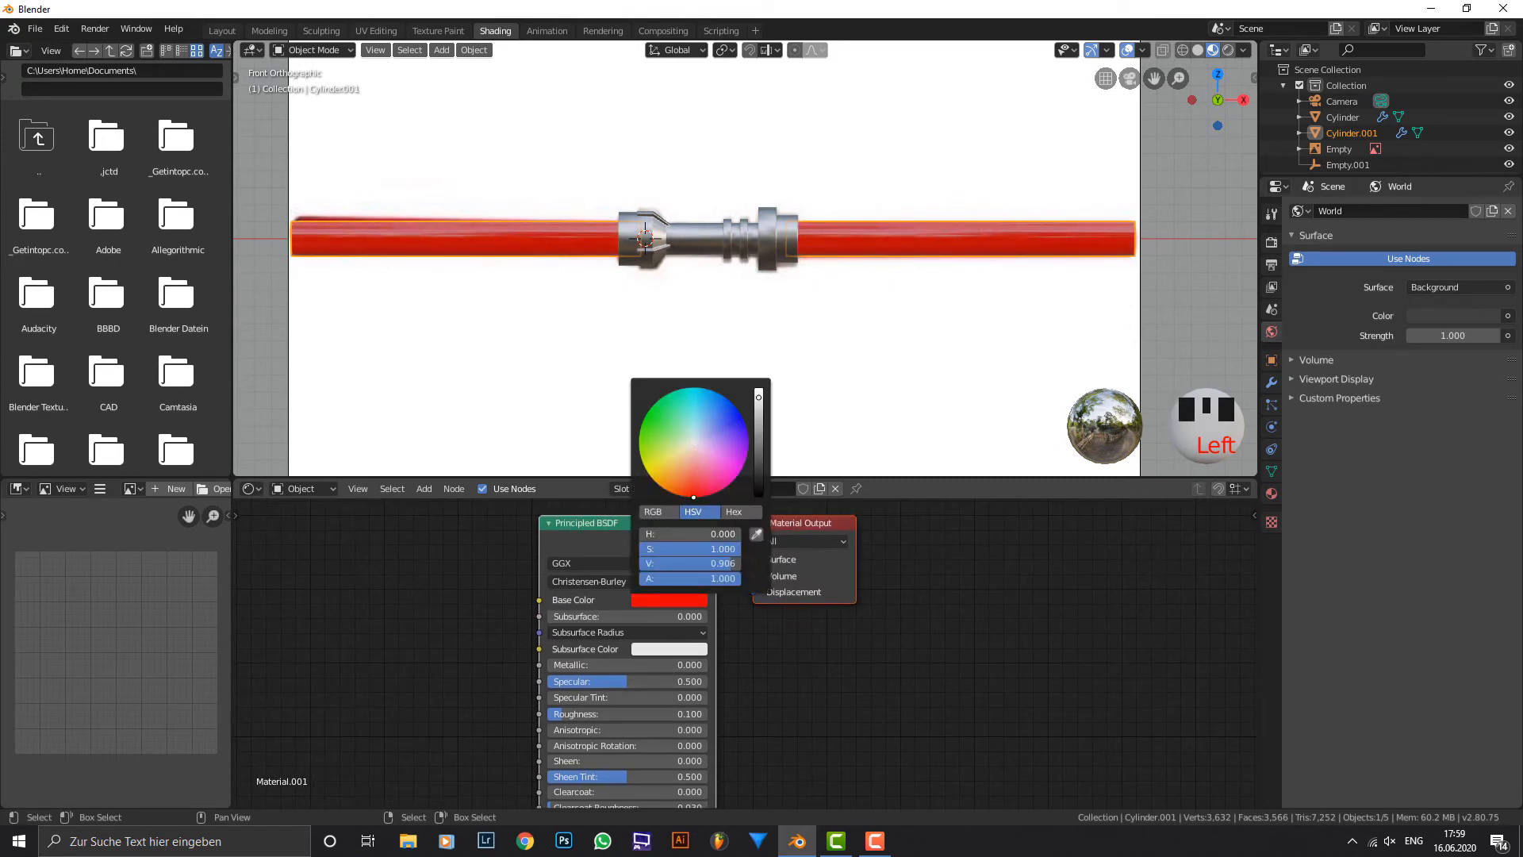
{"action": "left_click", "coordinate": [684, 602]}
{"action": "left_click_drag", "start_coordinate": [701, 566], "coordinate": [742, 566]}
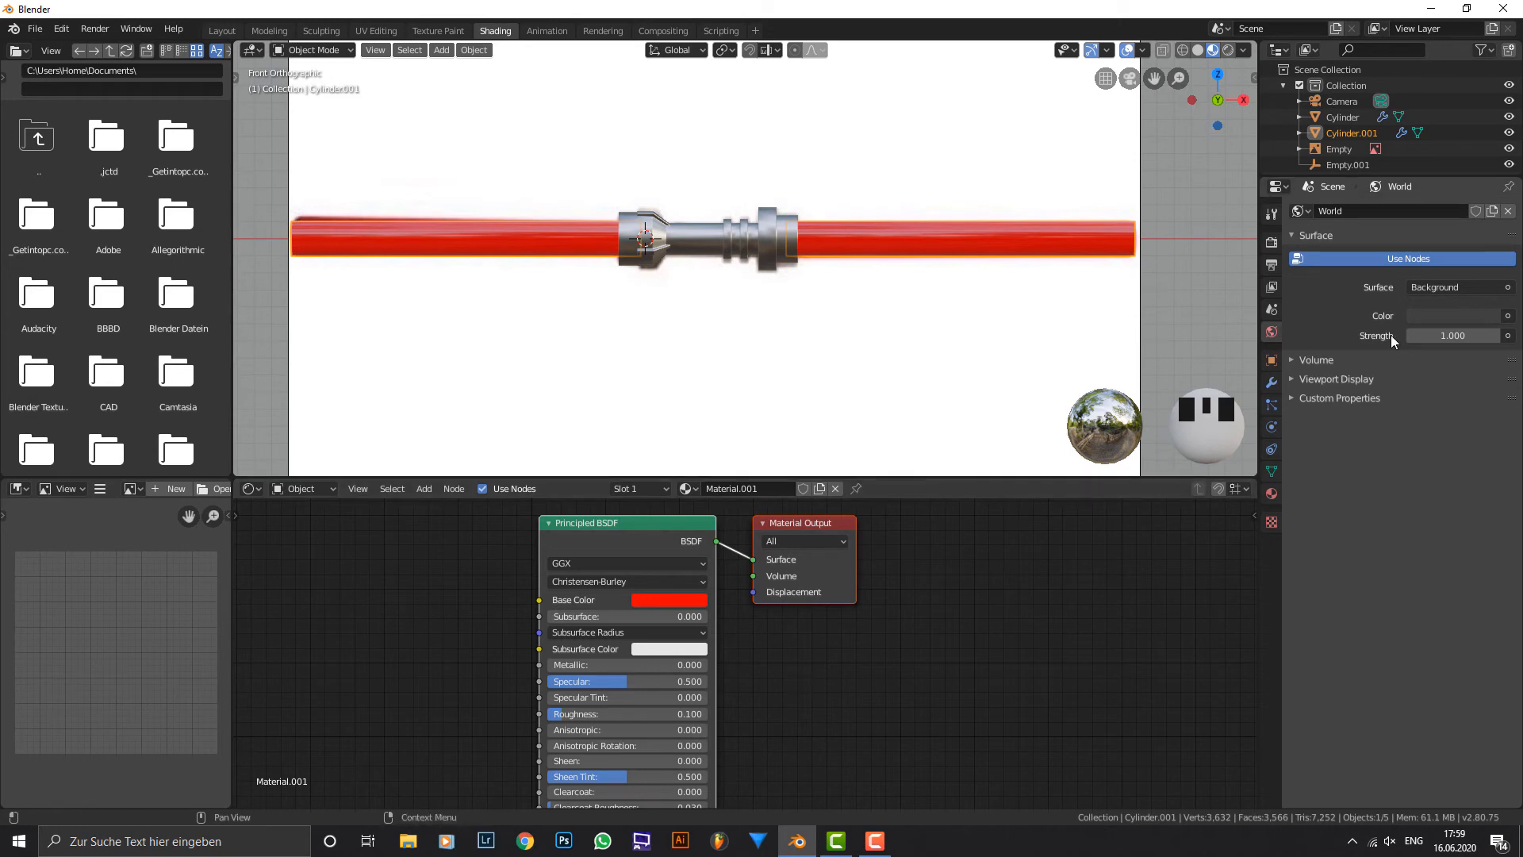
Set the blade material's Transmission to 1.000 and its IOR to 1.46.
{"action": "middle_click_drag", "start_coordinate": [823, 707], "coordinate": [824, 559]}
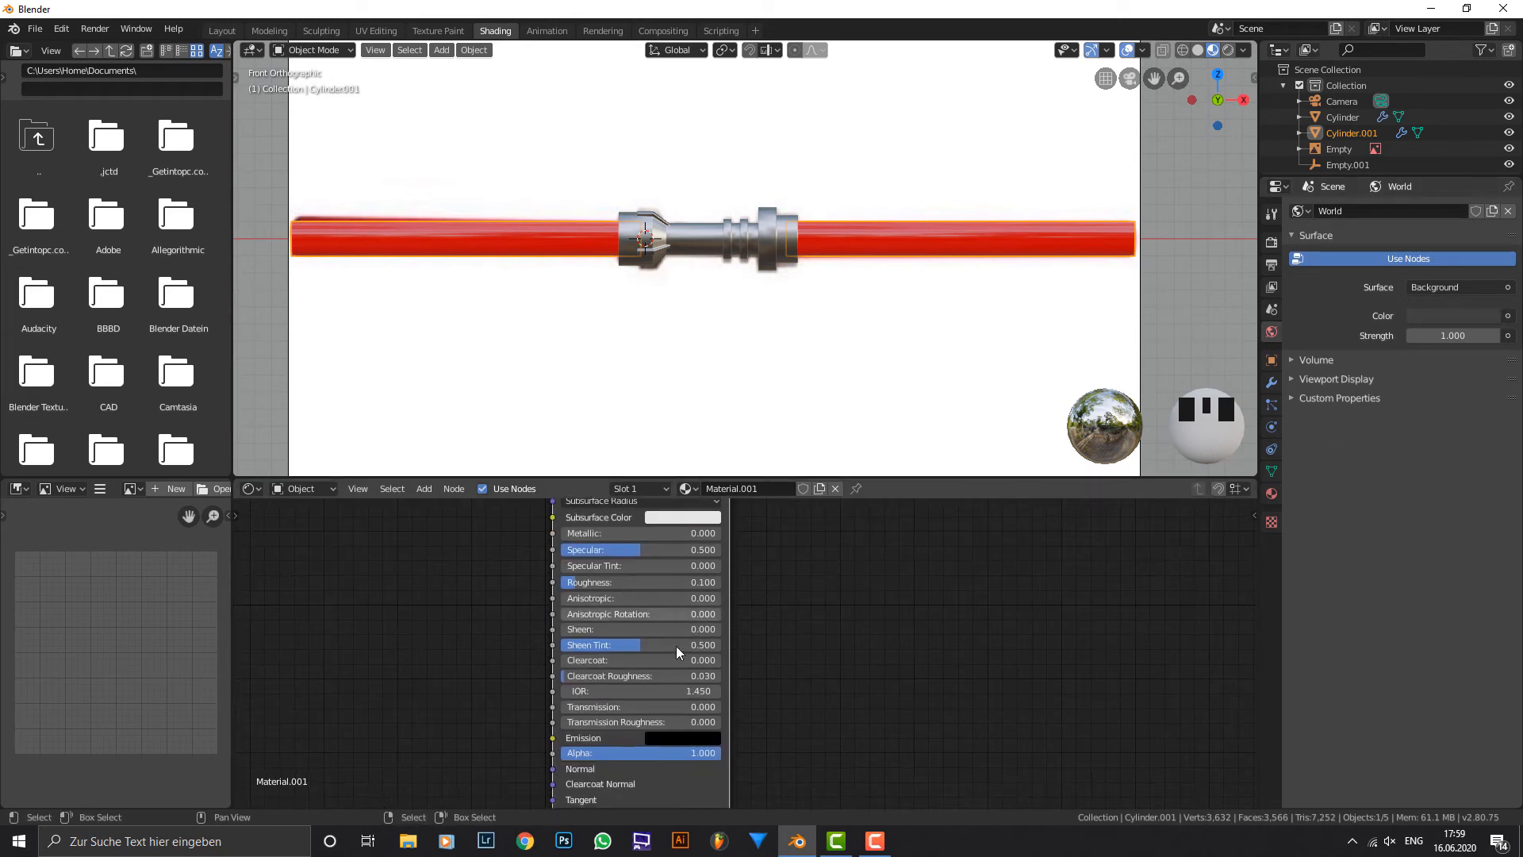
{"action": "left_click_drag", "start_coordinate": [606, 706], "coordinate": [714, 706]}
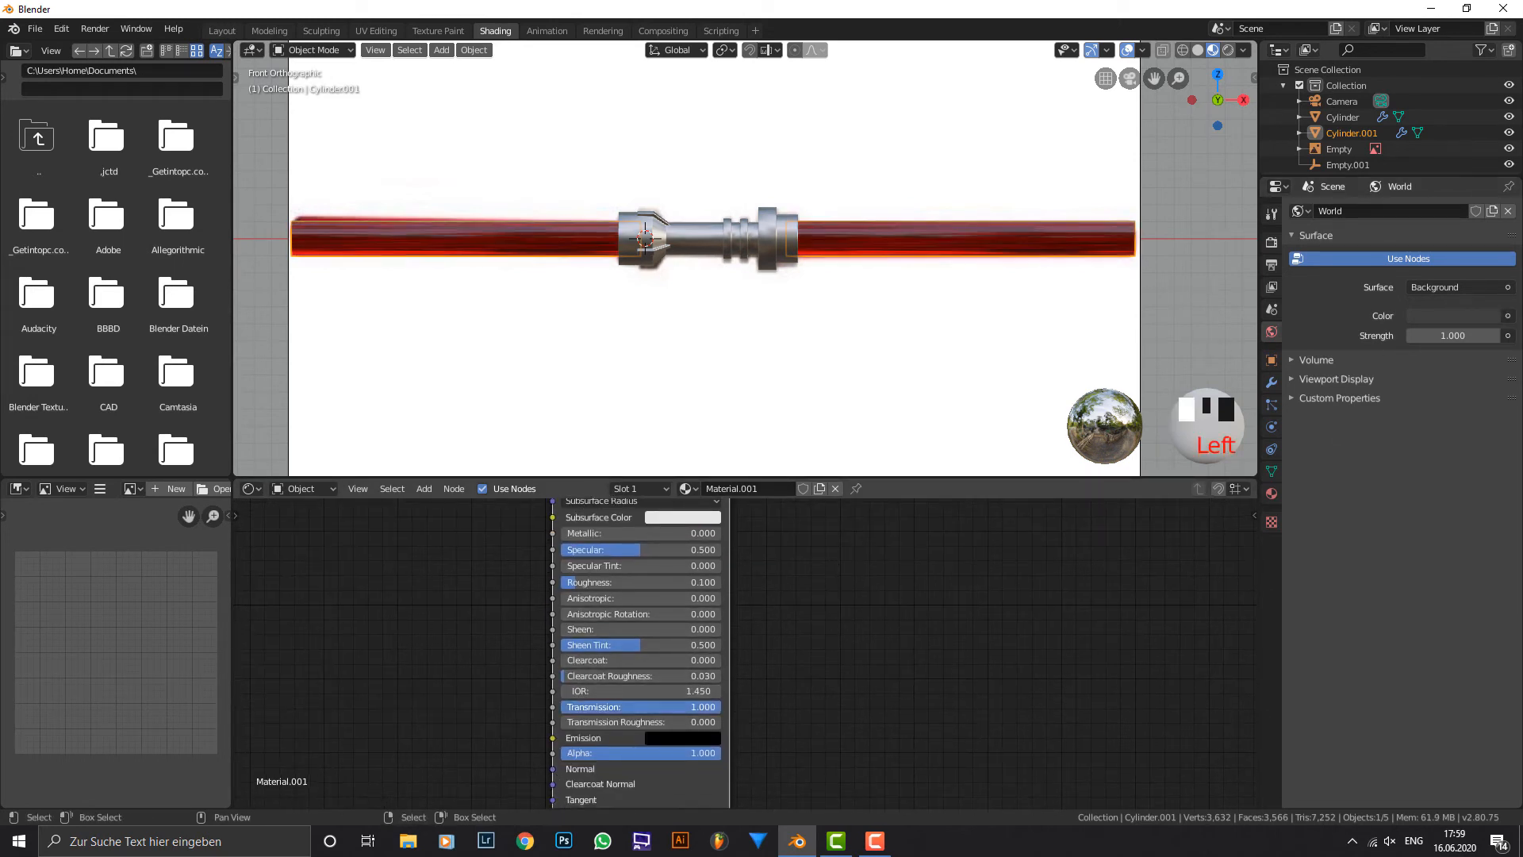
{"action": "left_click", "coordinate": [685, 690]}
{"action": "type", "text": "1.46"}
{"action": "key", "text": "Return"}
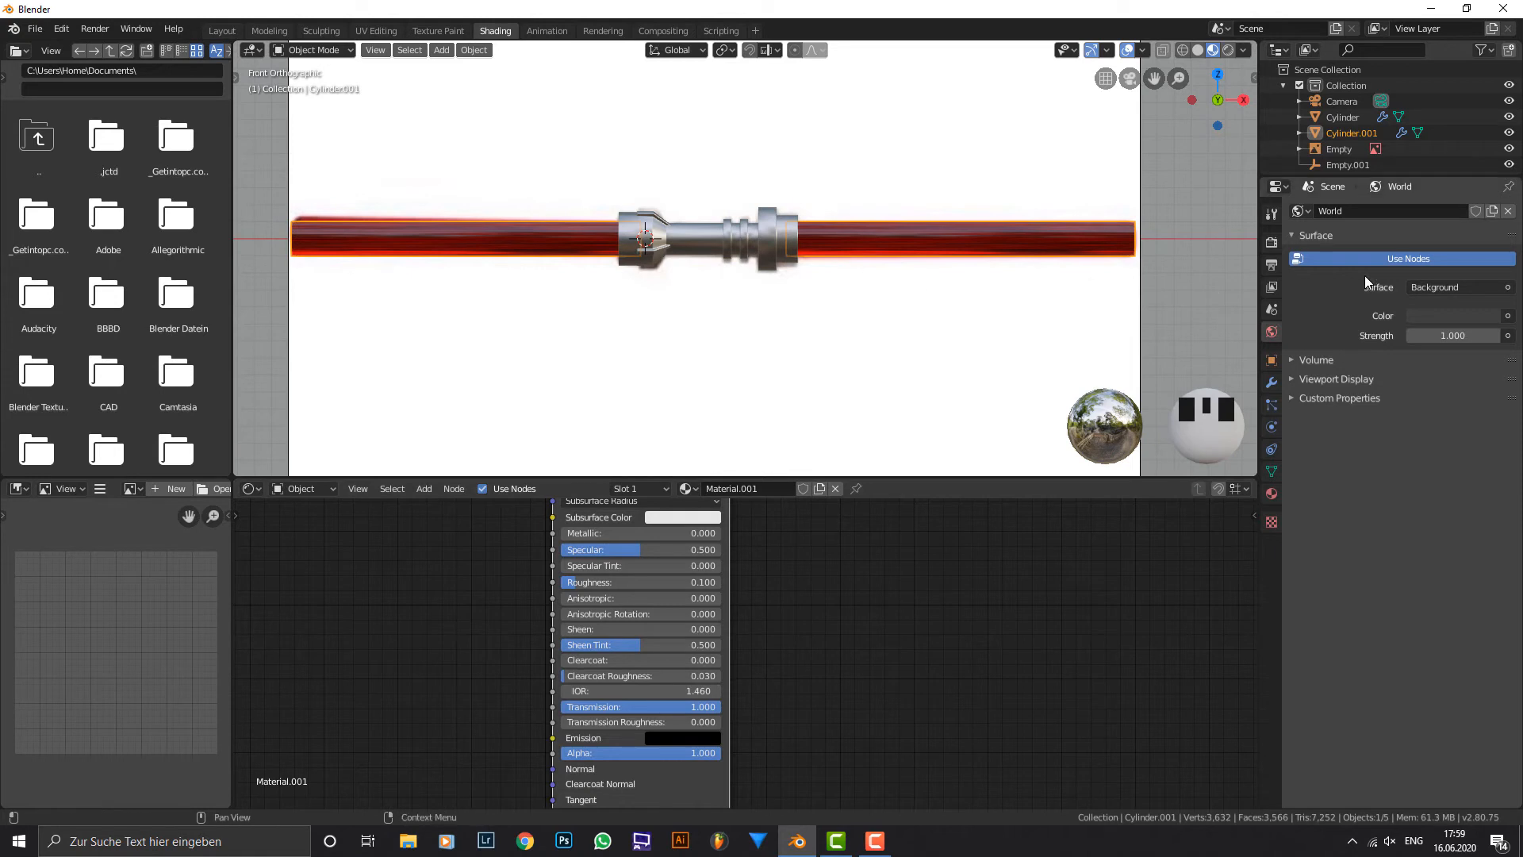
Give the world background colour an Environment Texture and load kiara_interior_8k.hdr from the HDRI folder.
{"action": "left_click", "coordinate": [1507, 316]}
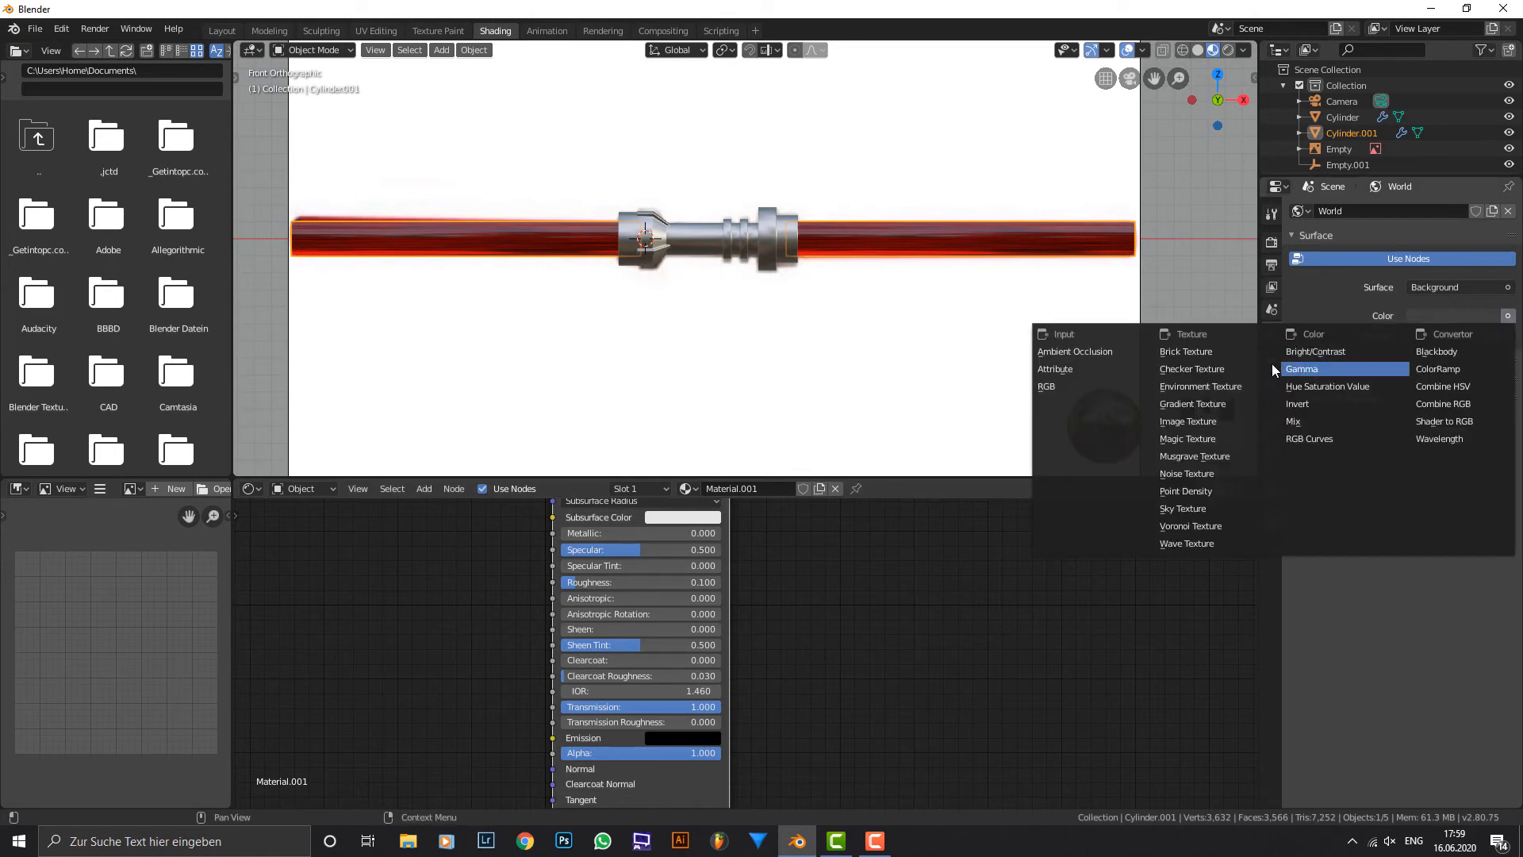
{"action": "left_click", "coordinate": [1246, 386]}
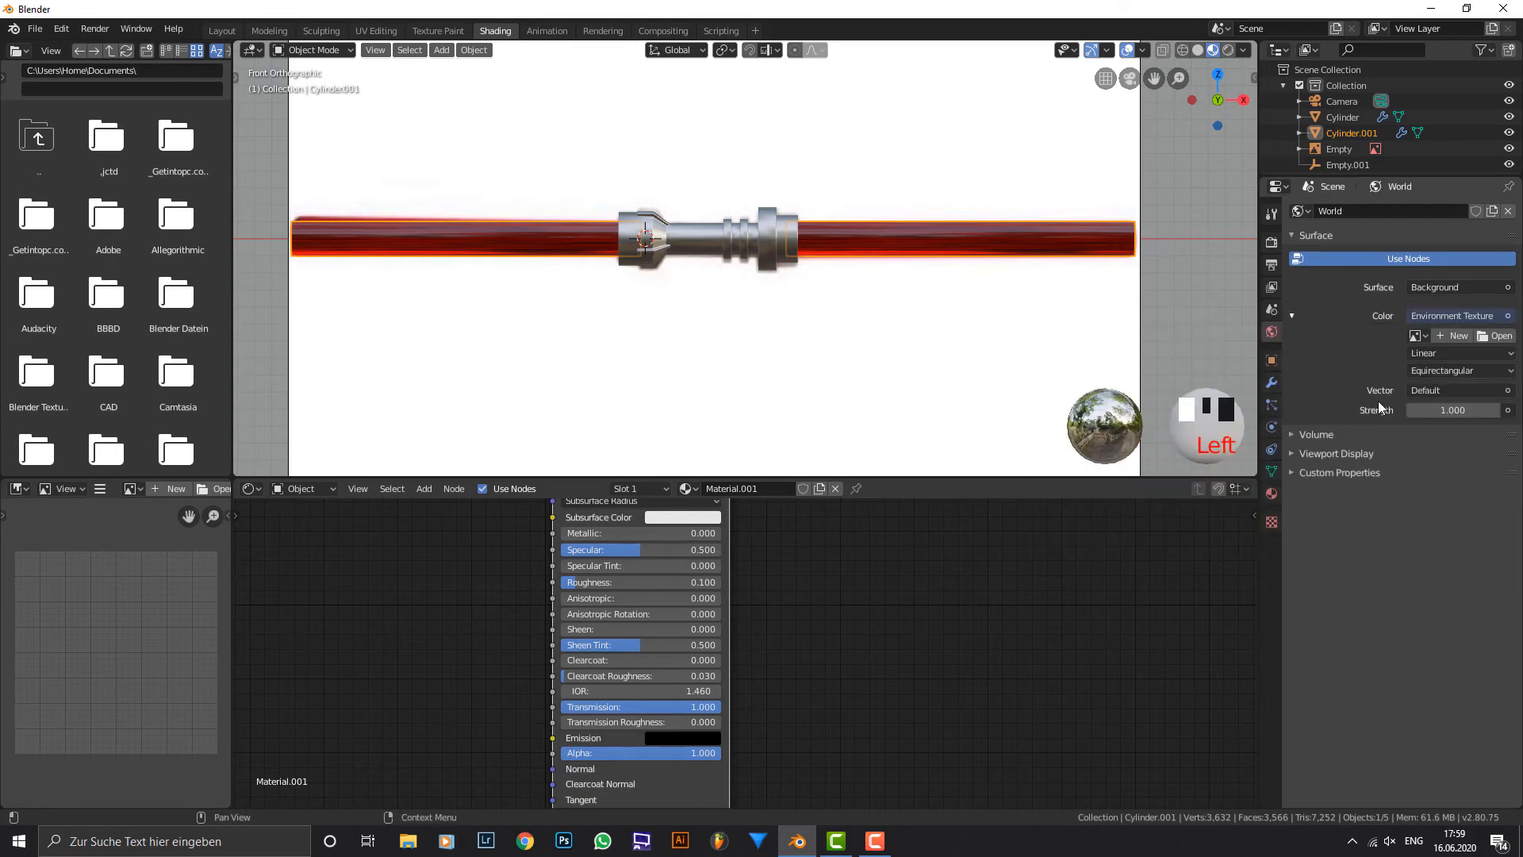
{"action": "left_click", "coordinate": [1495, 336]}
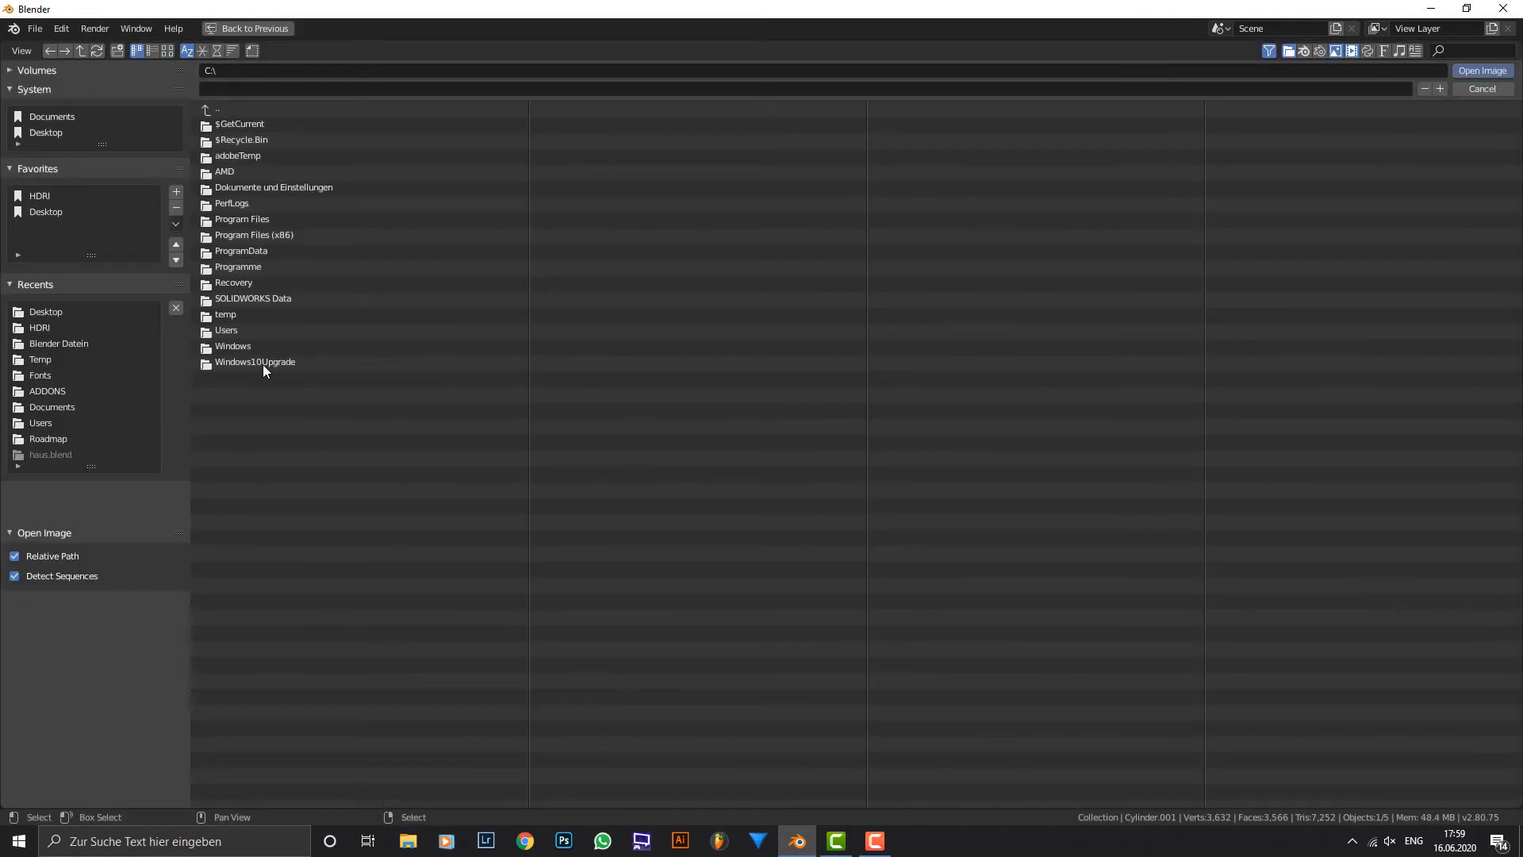
{"action": "left_click", "coordinate": [53, 325]}
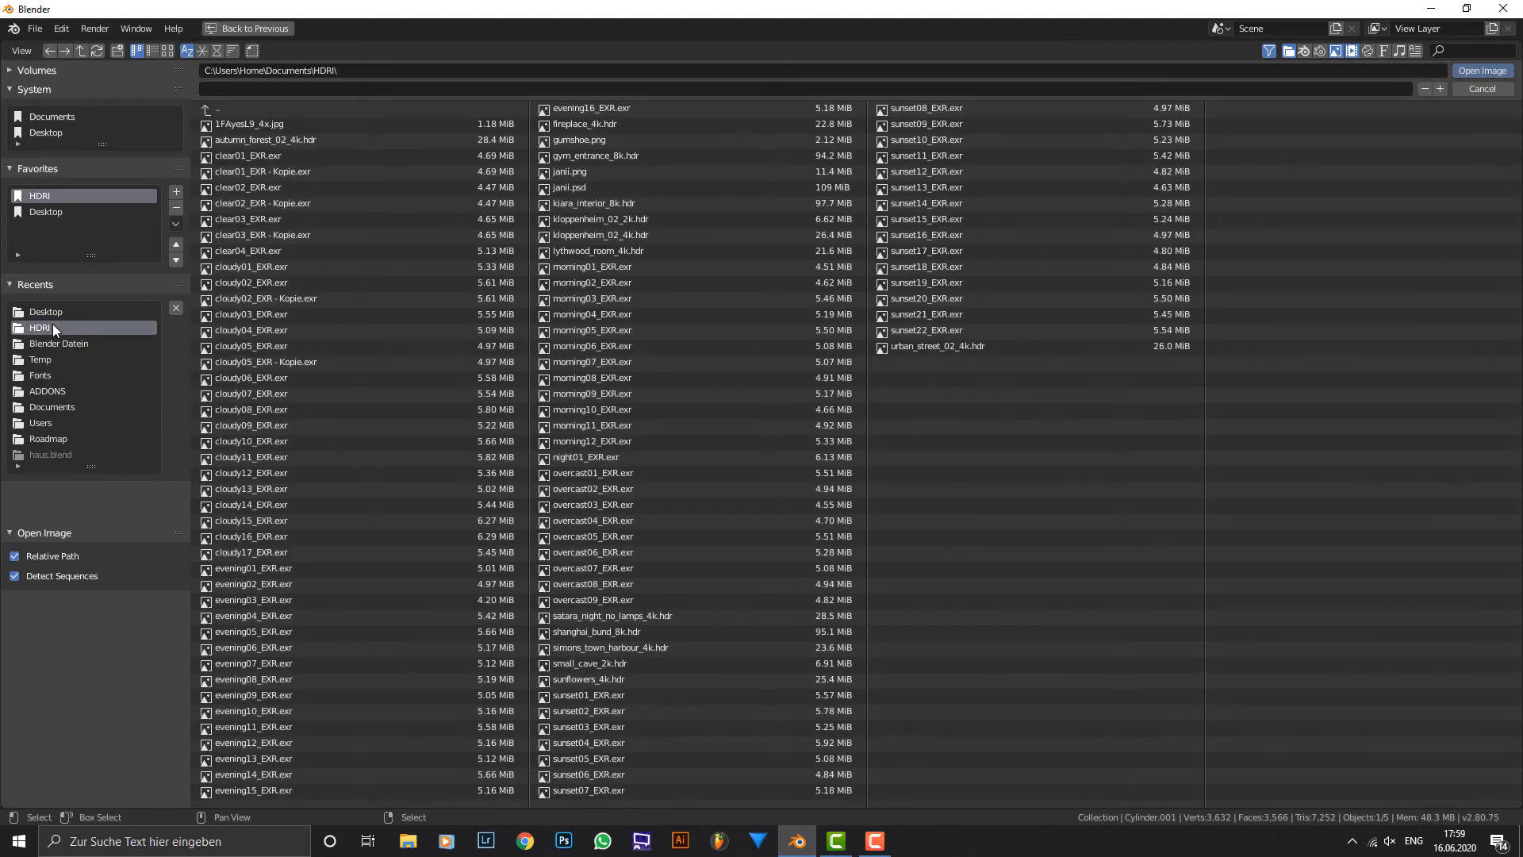
{"action": "left_click", "coordinate": [172, 49]}
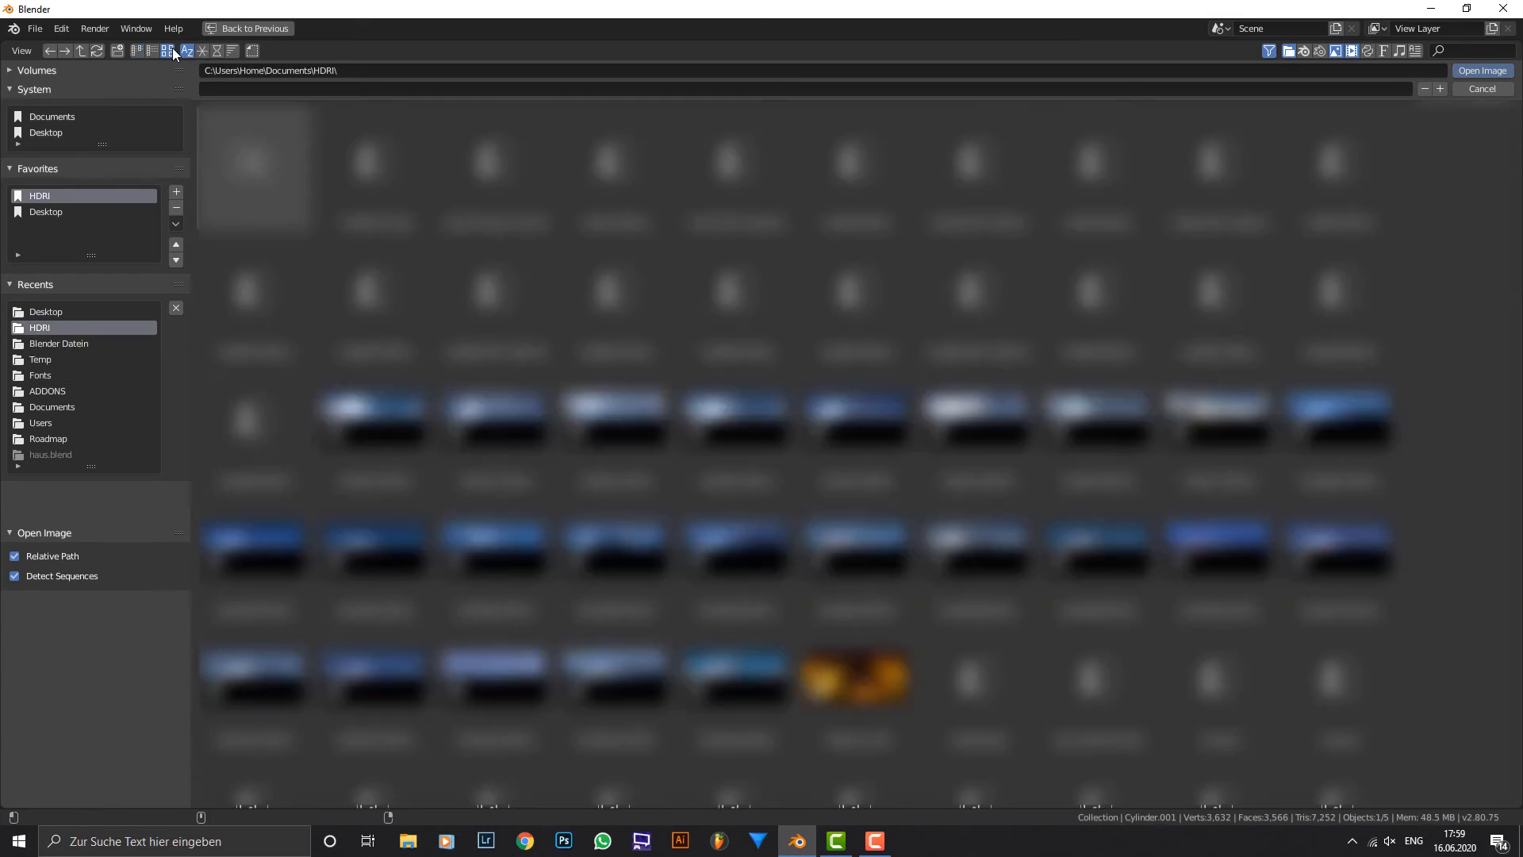
{"action": "scroll", "coordinate": [254, 595], "scroll_direction": "down", "scroll_amount": 5}
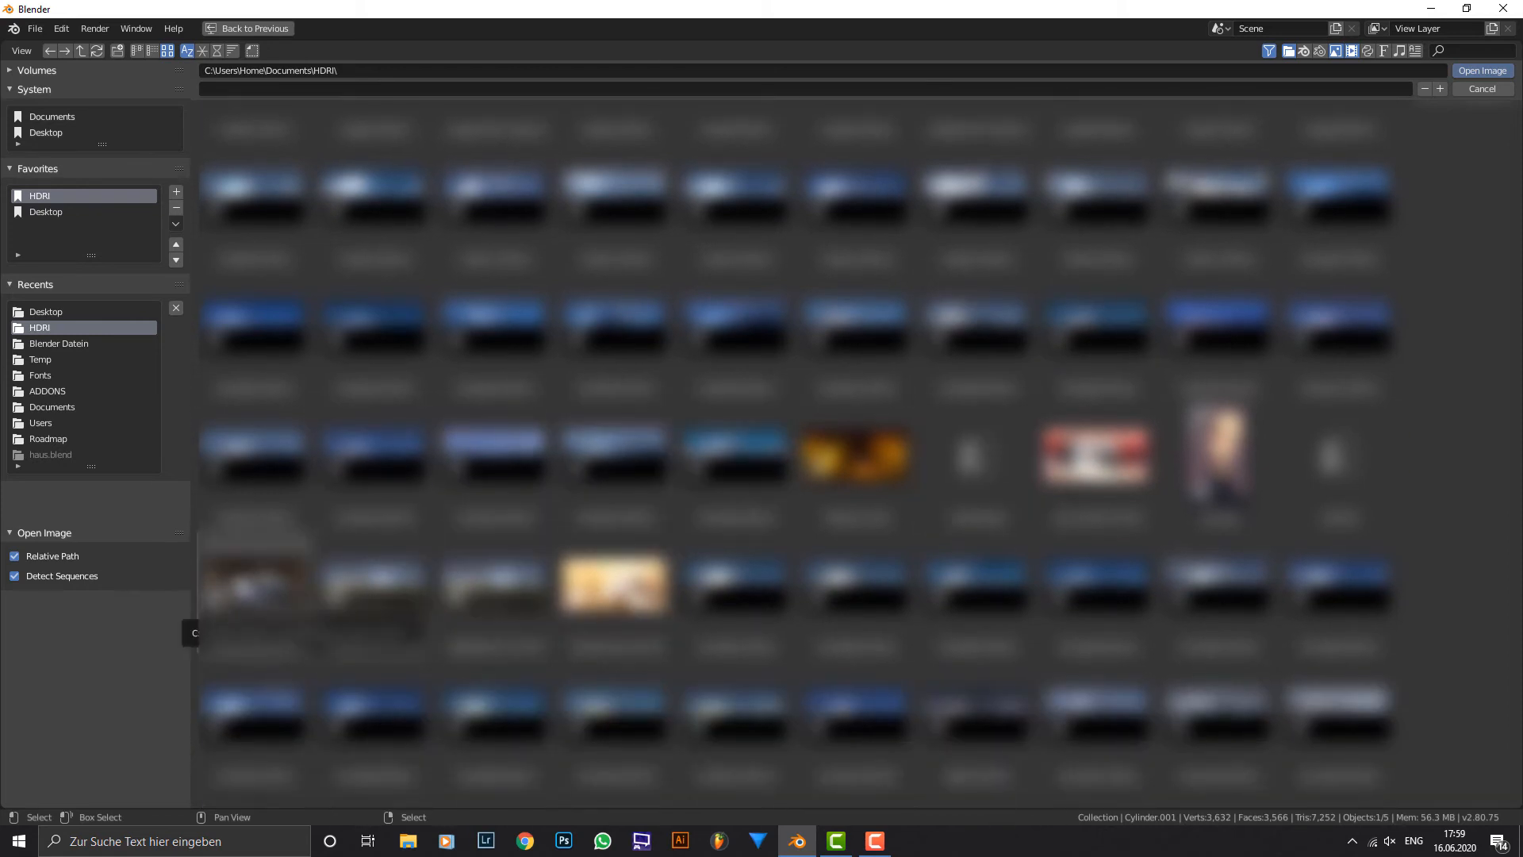
{"action": "double_click", "coordinate": [254, 587]}
Delete the reference image behind the lightsaber.
{"action": "scroll", "coordinate": [1204, 333], "scroll_direction": "down", "scroll_amount": 3}
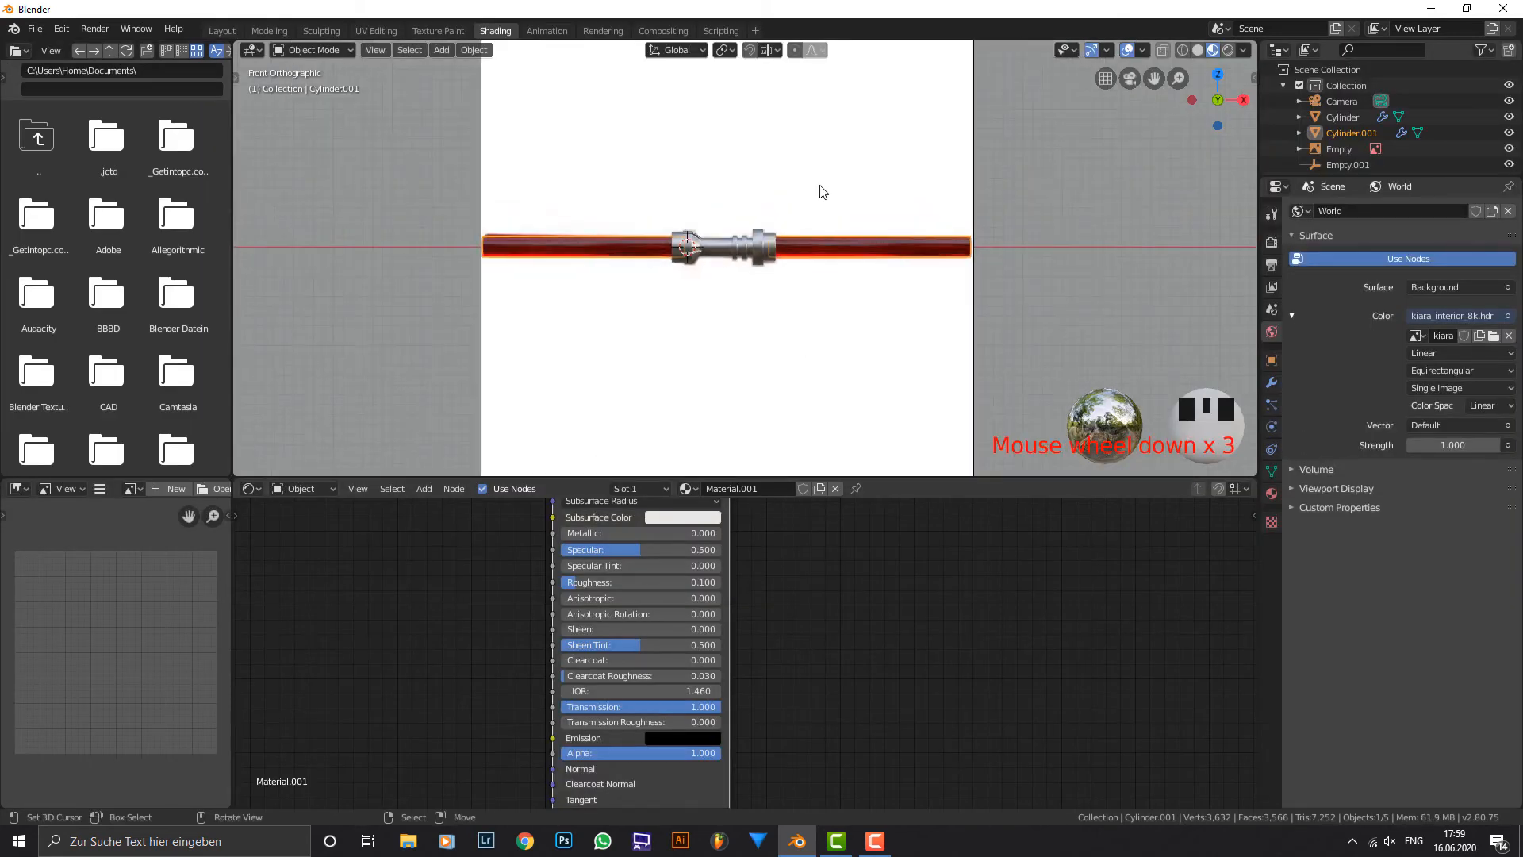
{"action": "left_click", "coordinate": [819, 189]}
{"action": "key", "text": "x"}
{"action": "left_click", "coordinate": [820, 184]}
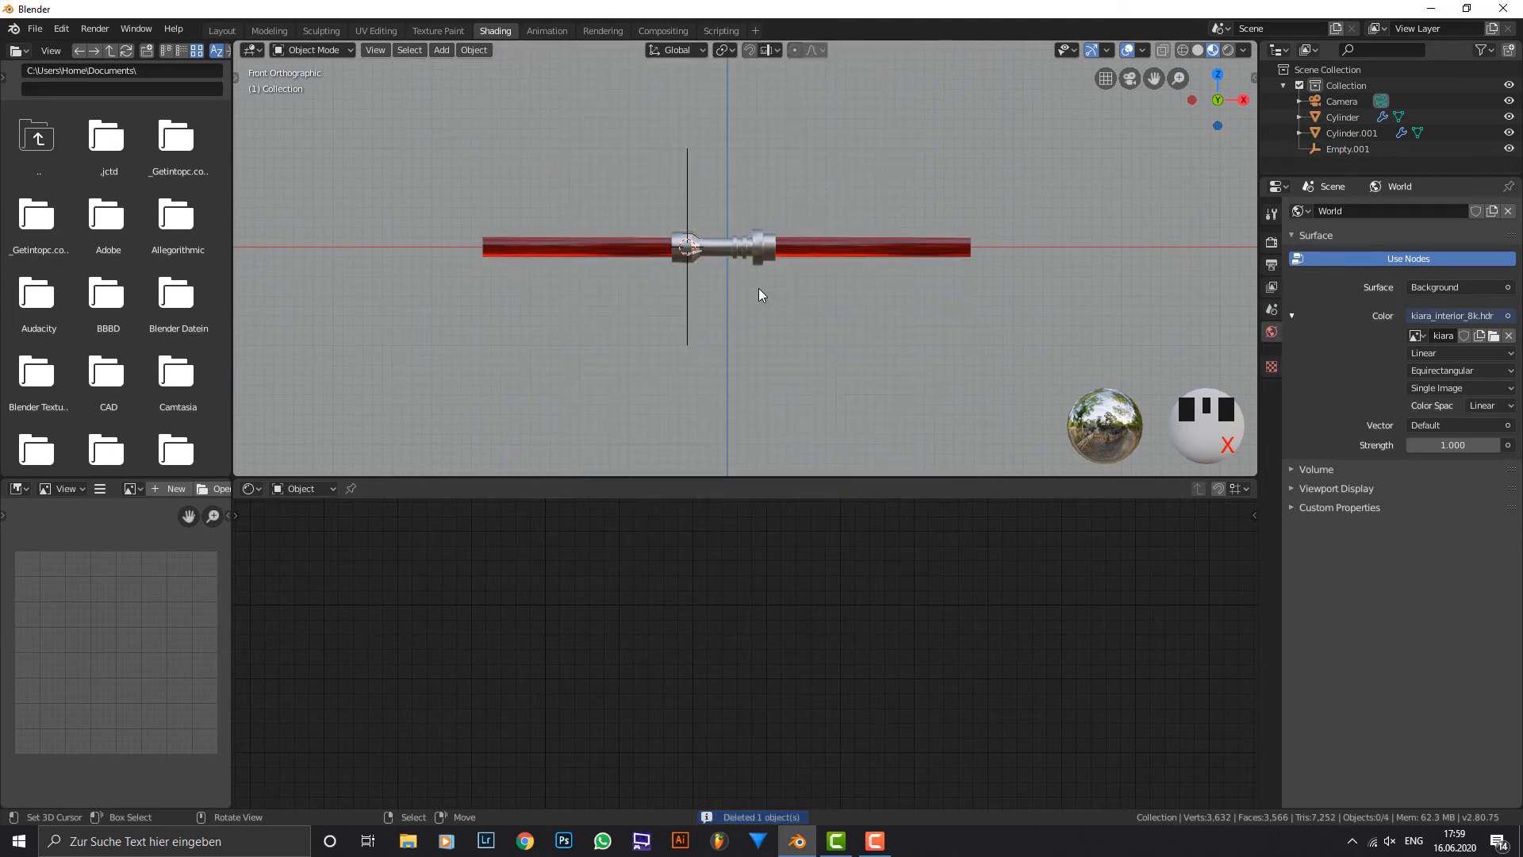
Switch the viewport to rendered shading to view the lightsaber lit by the environment.
{"action": "scroll", "coordinate": [1042, 230], "scroll_direction": "down", "scroll_amount": 1}
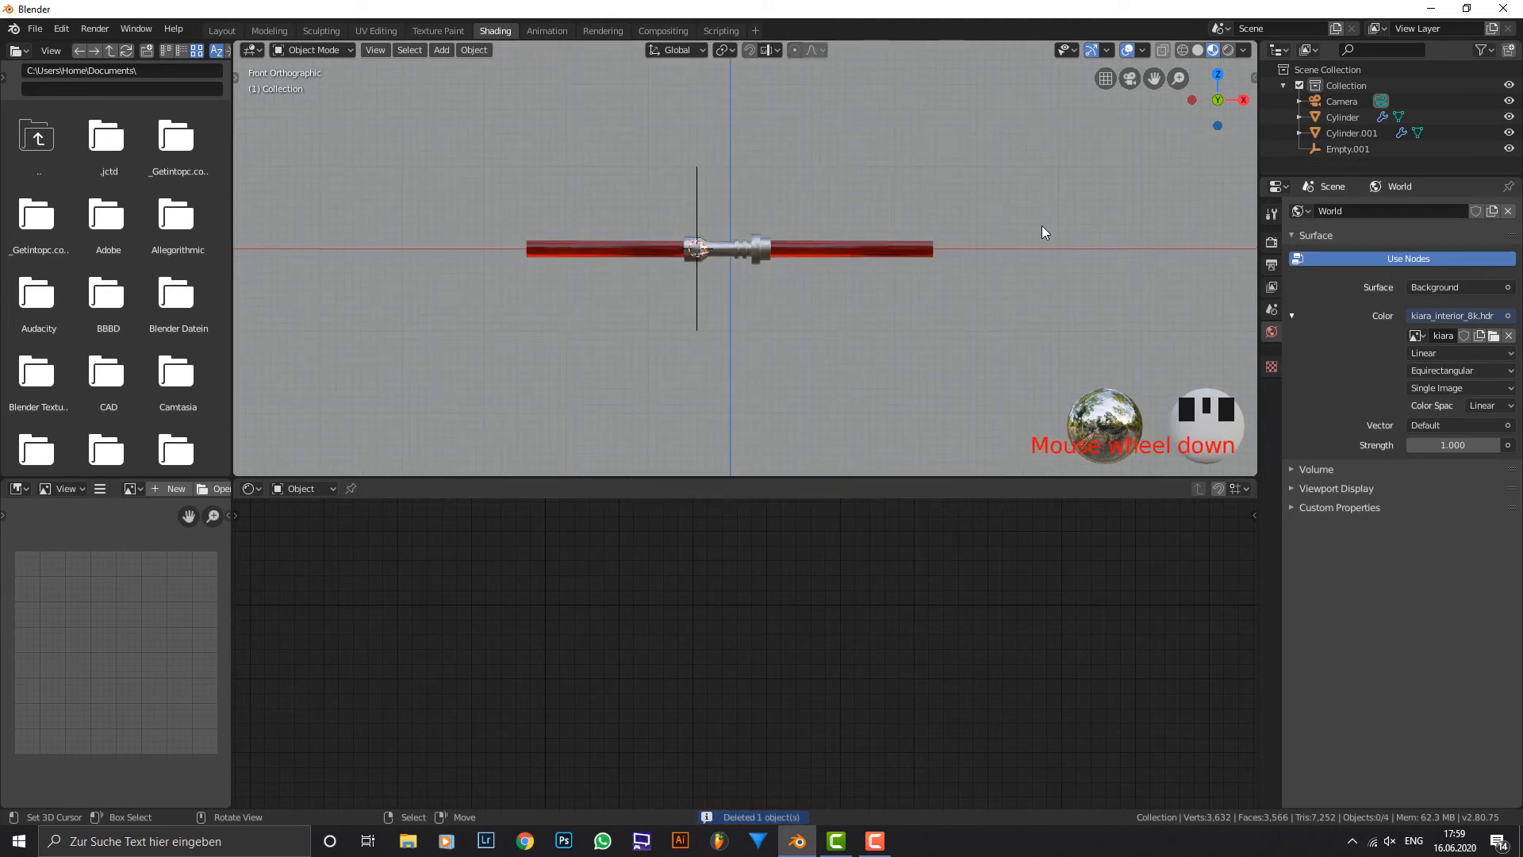
{"action": "left_click", "coordinate": [1228, 50]}
{"action": "scroll", "coordinate": [969, 133], "scroll_direction": "up", "scroll_amount": 6}
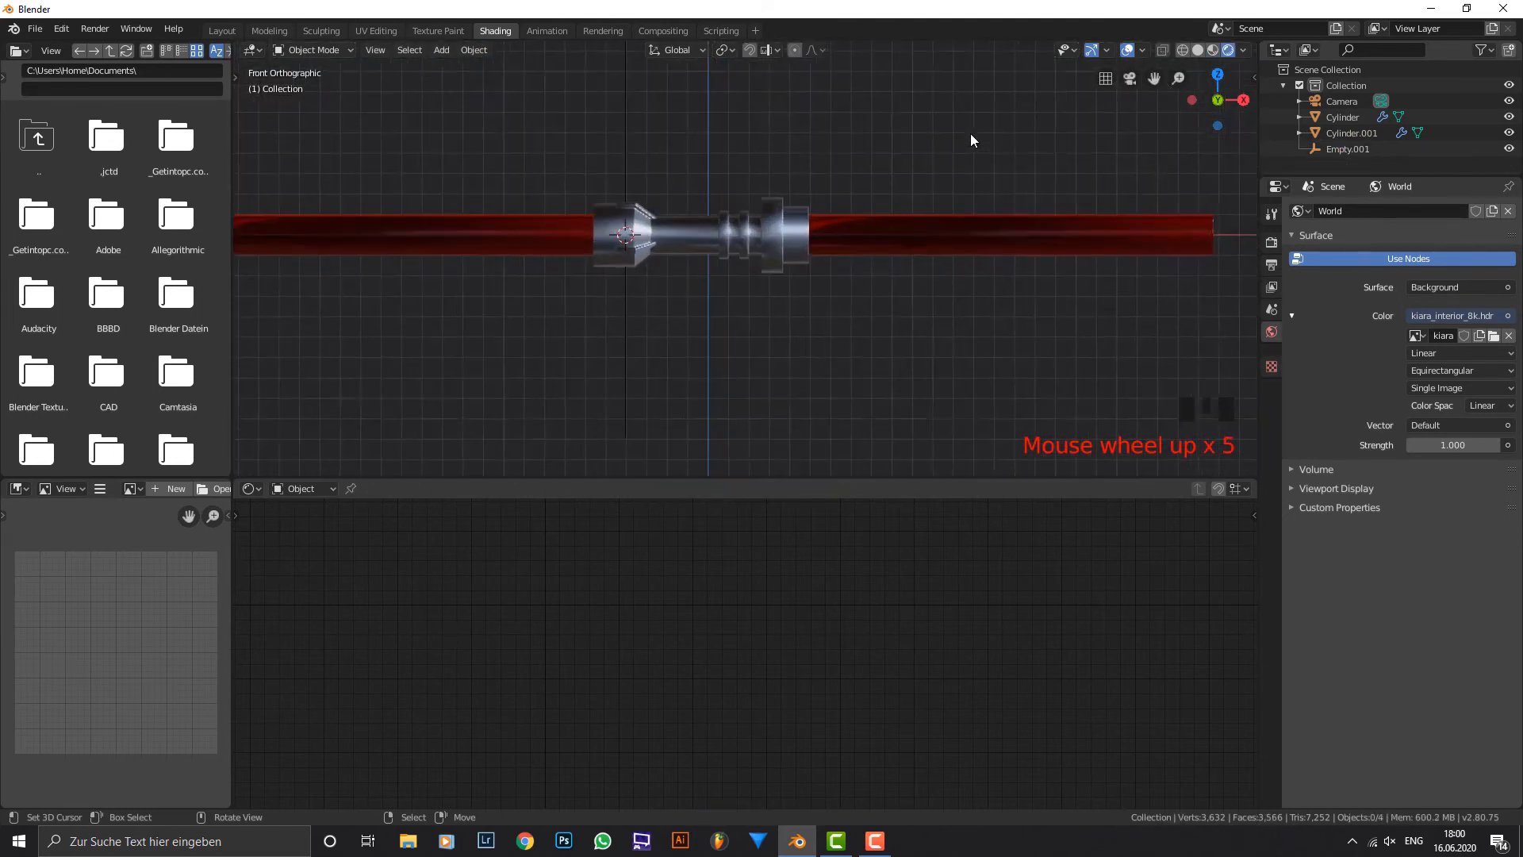
{"action": "scroll", "coordinate": [1087, 222], "scroll_direction": "down", "scroll_amount": 2}
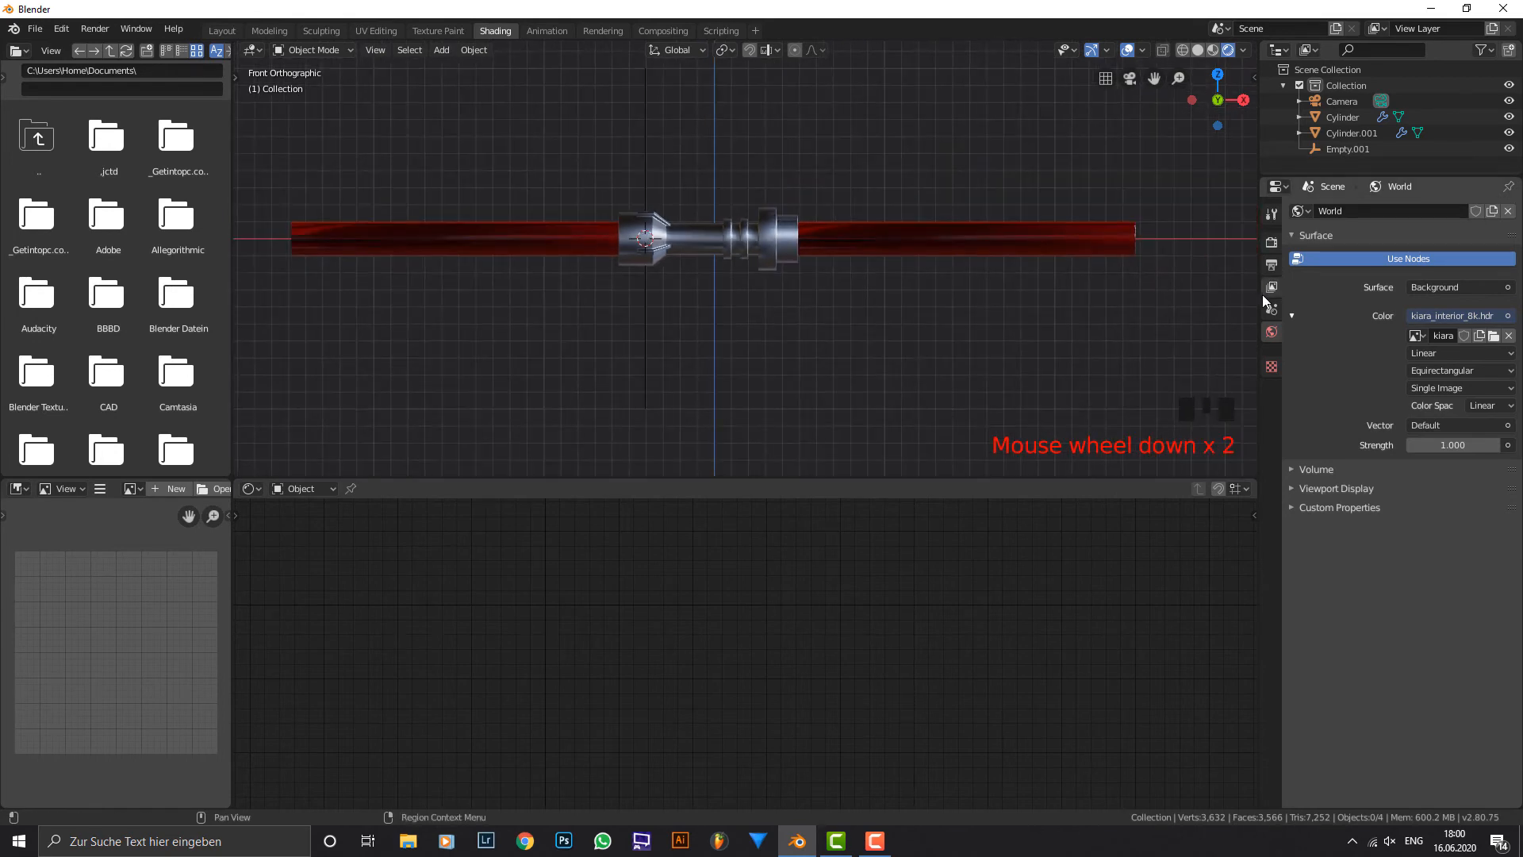
Enable Ambient Occlusion, Bloom and Screen Space Reflections with Refraction in the Eevee render settings.
{"action": "left_click", "coordinate": [1271, 242]}
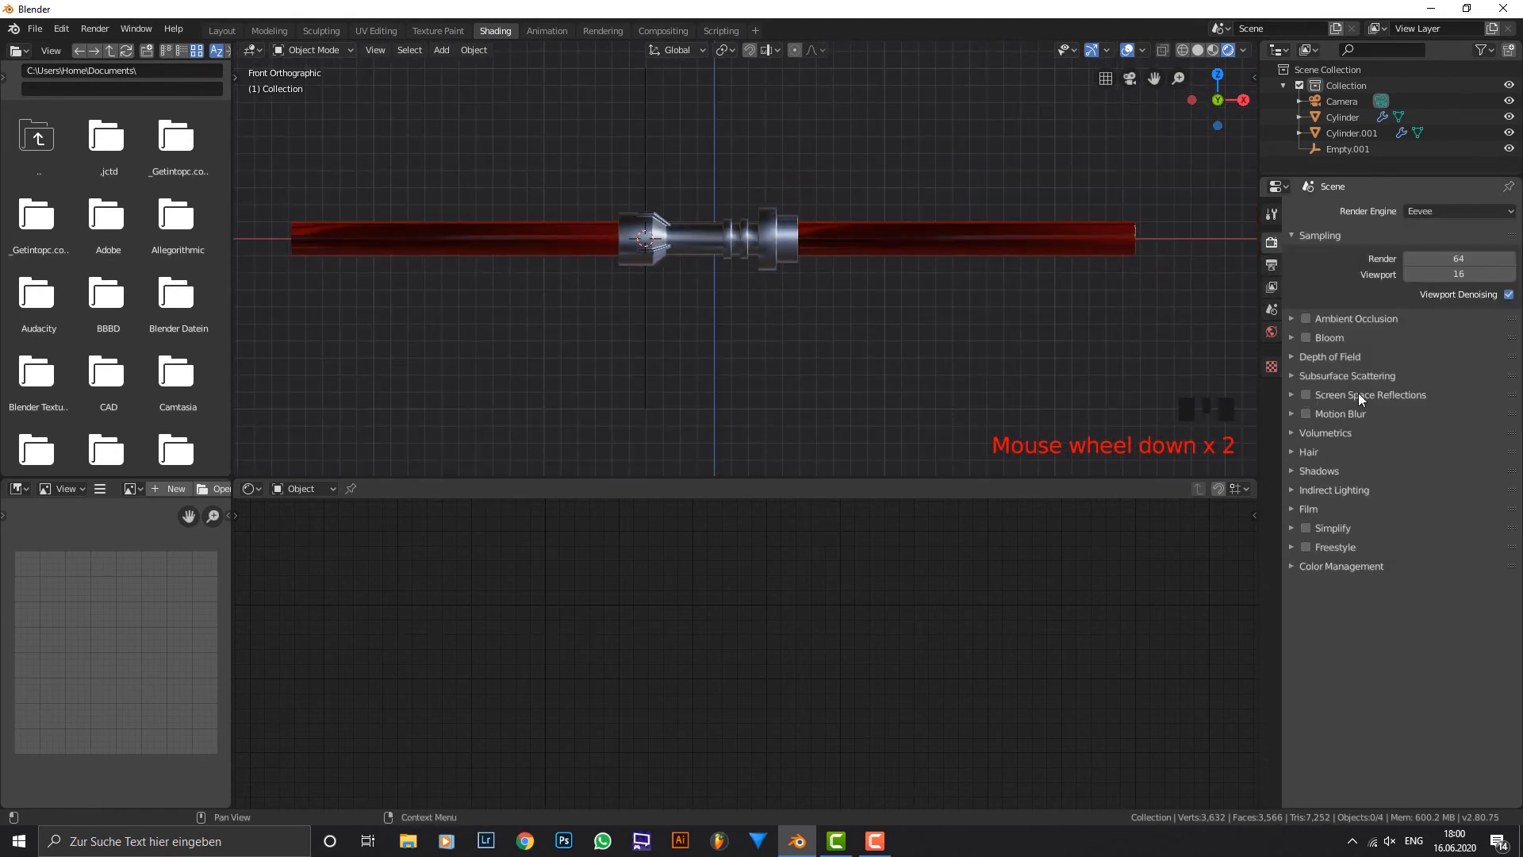
{"action": "left_click", "coordinate": [1306, 394]}
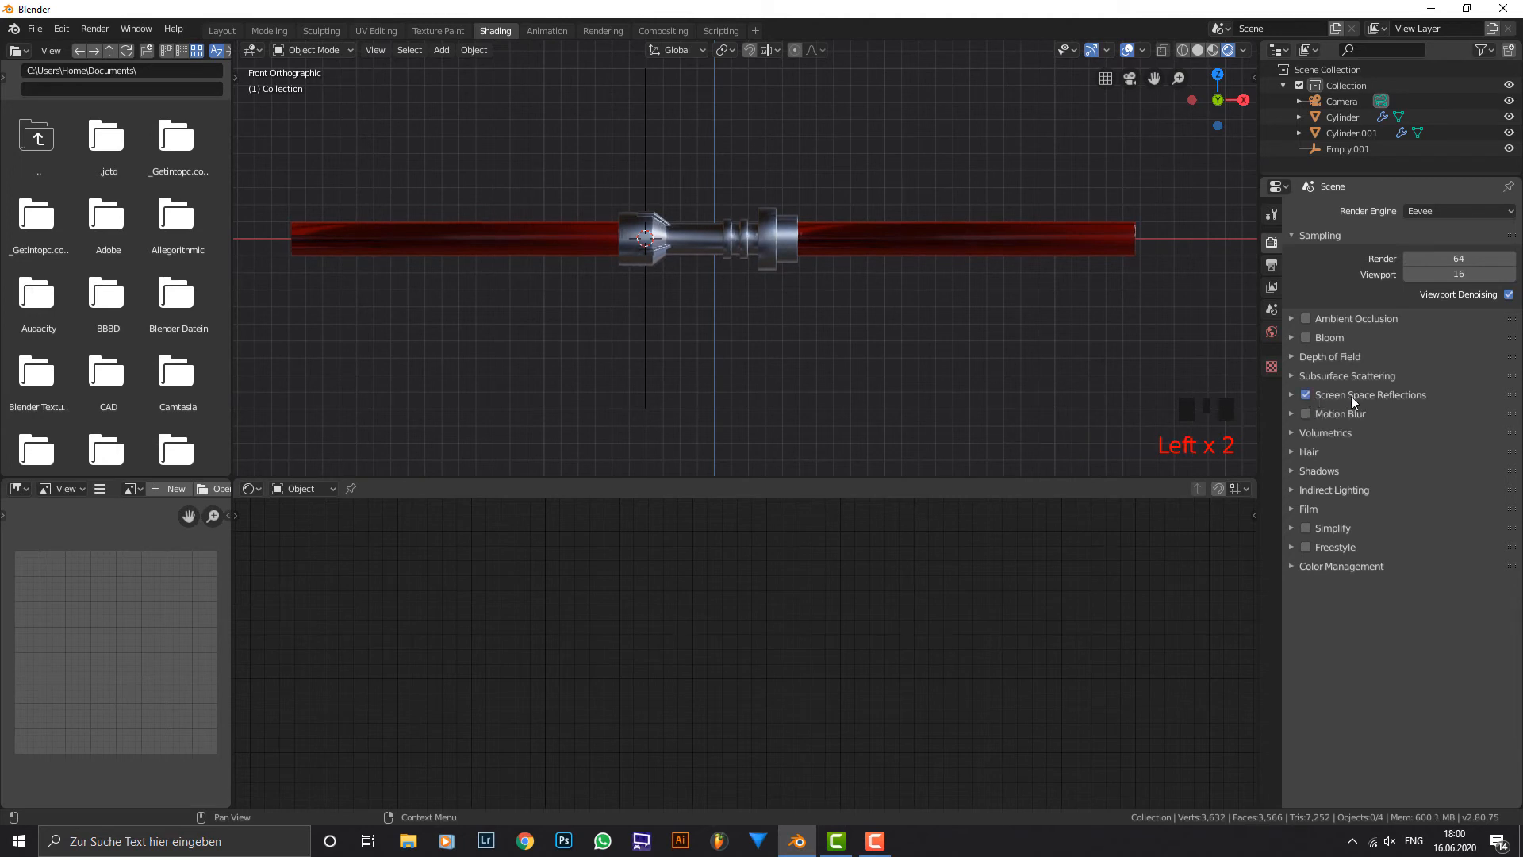
{"action": "left_click", "coordinate": [1351, 397]}
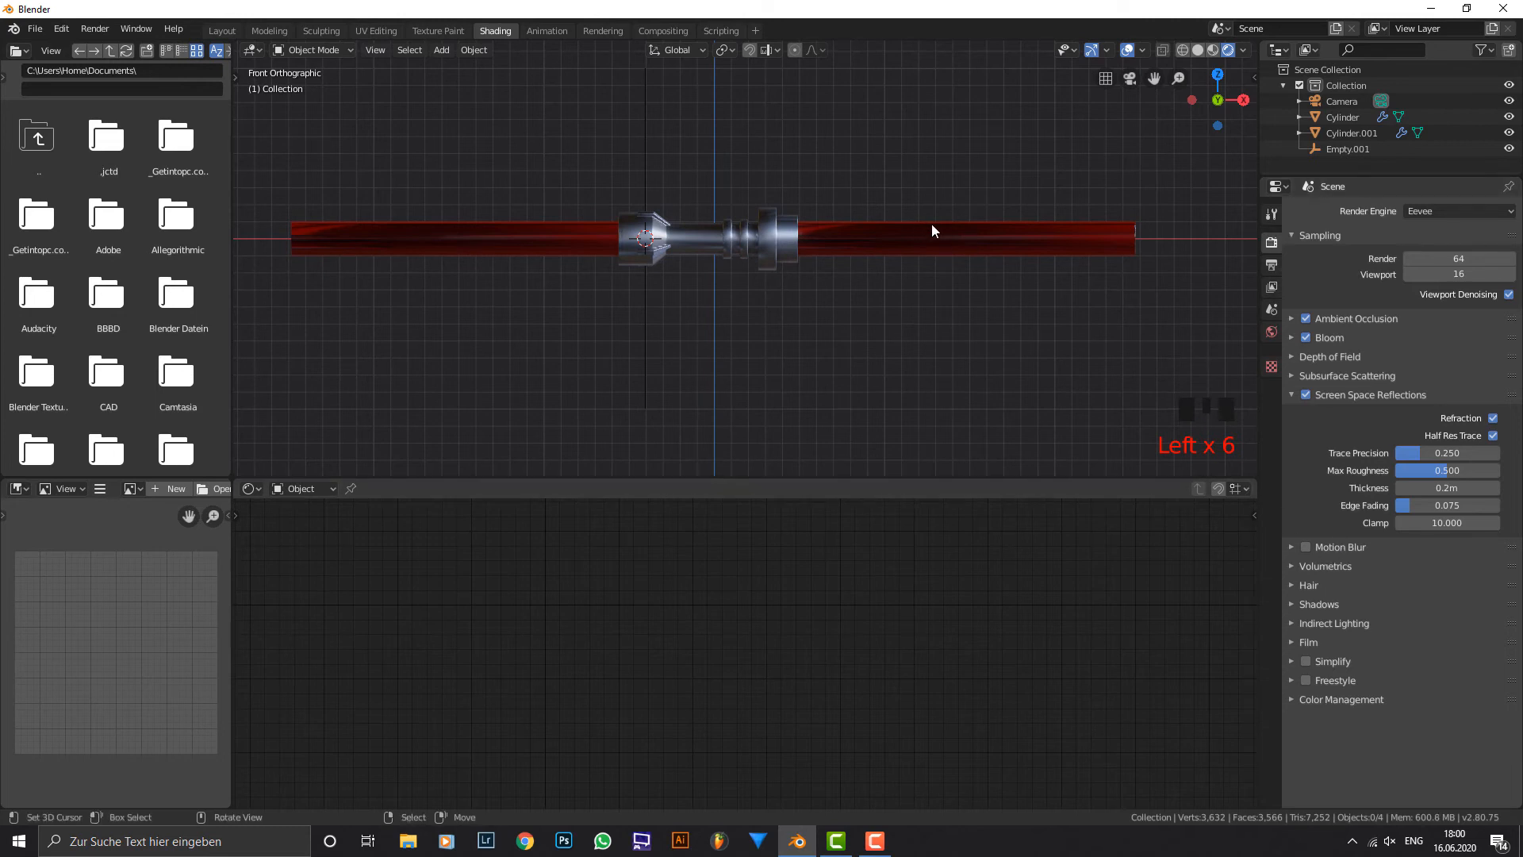
Select the blades and raise the Value of their material's base colour to 1.5.
{"action": "mouse_move", "coordinate": [931, 222]}
{"action": "middle_mouse_down"}
{"action": "mouse_move", "coordinate": [977, 240]}
{"action": "mouse_move", "coordinate": [1040, 235]}
{"action": "mouse_move", "coordinate": [892, 231]}
{"action": "mouse_move", "coordinate": [877, 197]}
{"action": "mouse_move", "coordinate": [892, 241]}
{"action": "mouse_move", "coordinate": [928, 244]}
{"action": "middle_mouse_up"}
{"action": "right_click", "coordinate": [928, 244]}
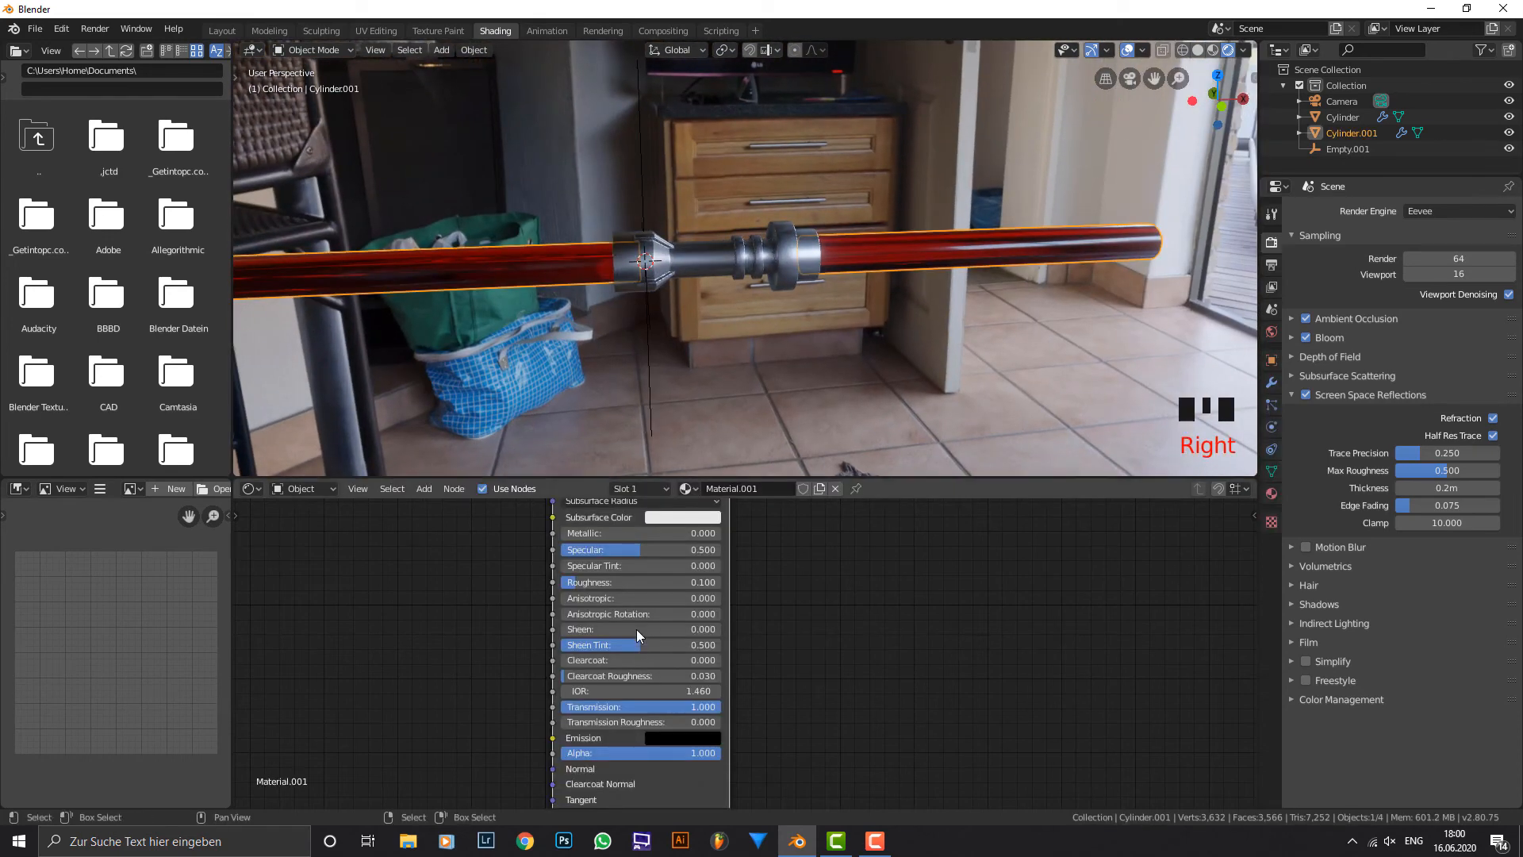
{"action": "middle_click_drag", "start_coordinate": [664, 705], "coordinate": [708, 785]}
{"action": "left_click", "coordinate": [739, 602]}
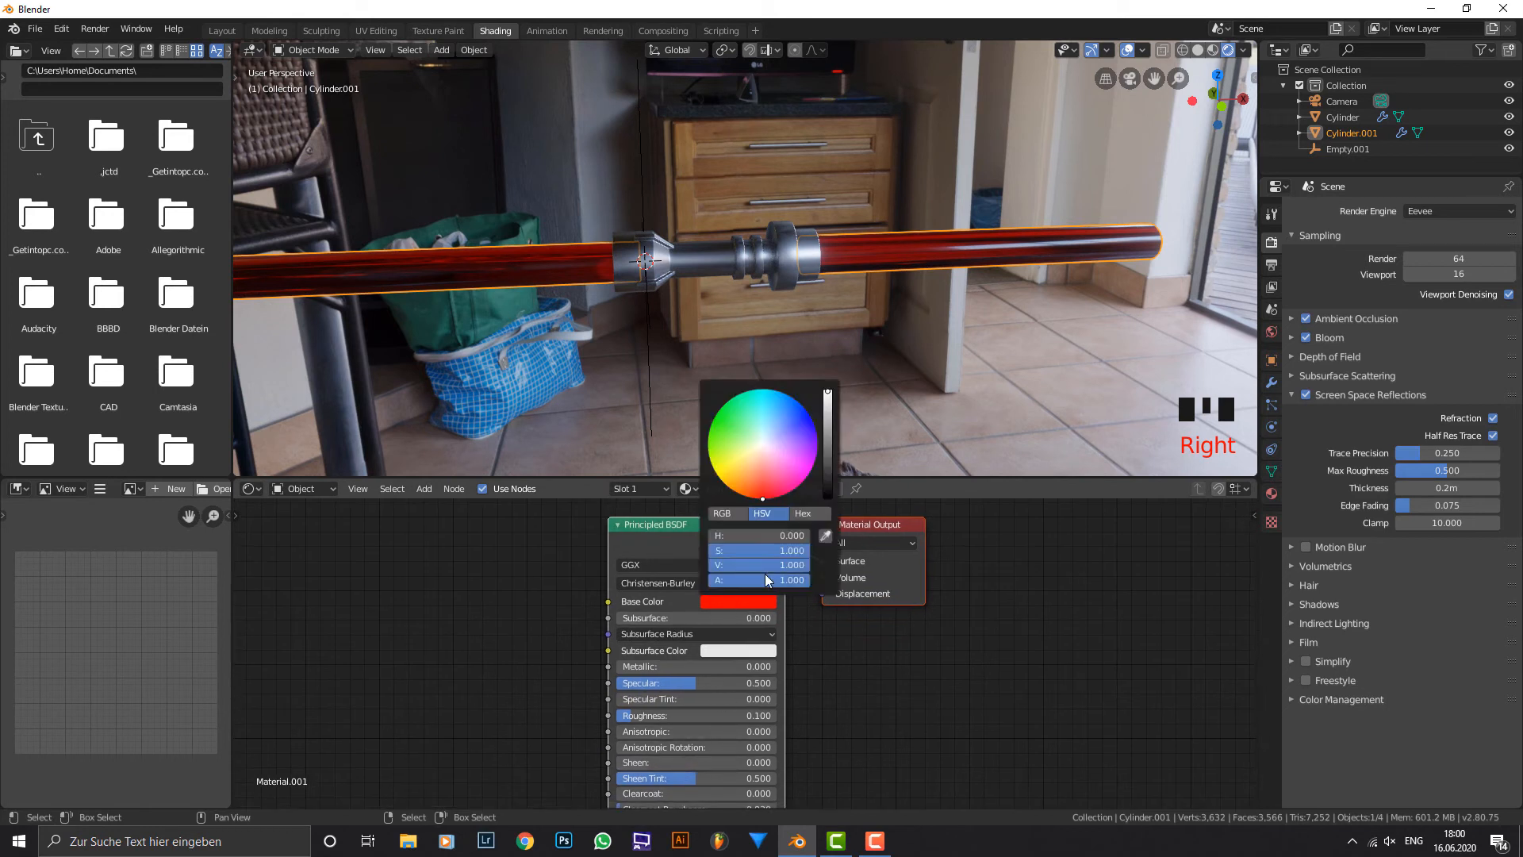
{"action": "left_click", "coordinate": [769, 565]}
{"action": "key", "text": "Return"}
{"action": "mouse_move", "coordinate": [828, 277]}
{"action": "middle_mouse_down"}
{"action": "mouse_move", "coordinate": [874, 240]}
{"action": "mouse_move", "coordinate": [816, 259]}
{"action": "mouse_move", "coordinate": [767, 236]}
{"action": "mouse_move", "coordinate": [717, 274]}
{"action": "mouse_move", "coordinate": [790, 296]}
{"action": "mouse_move", "coordinate": [804, 262]}
{"action": "mouse_move", "coordinate": [807, 279]}
{"action": "middle_mouse_up"}
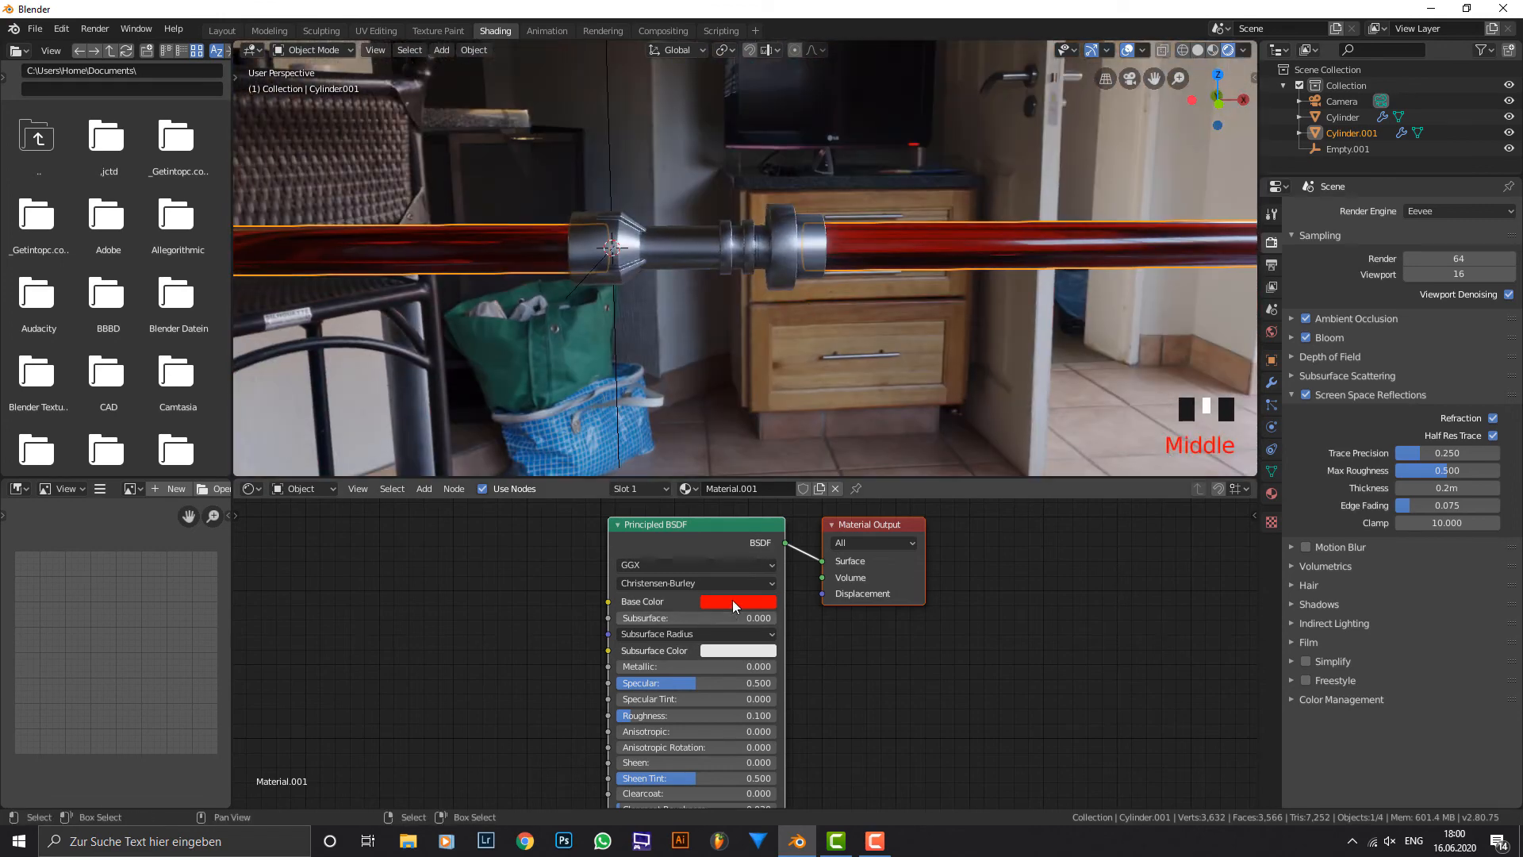
{"action": "left_click", "coordinate": [731, 601]}
{"action": "mouse_move", "coordinate": [775, 552]}
{"action": "left_mouse_down"}
{"action": "mouse_move", "coordinate": [701, 552]}
{"action": "mouse_move", "coordinate": [776, 552]}
{"action": "left_mouse_up"}
{"action": "left_click", "coordinate": [789, 563]}
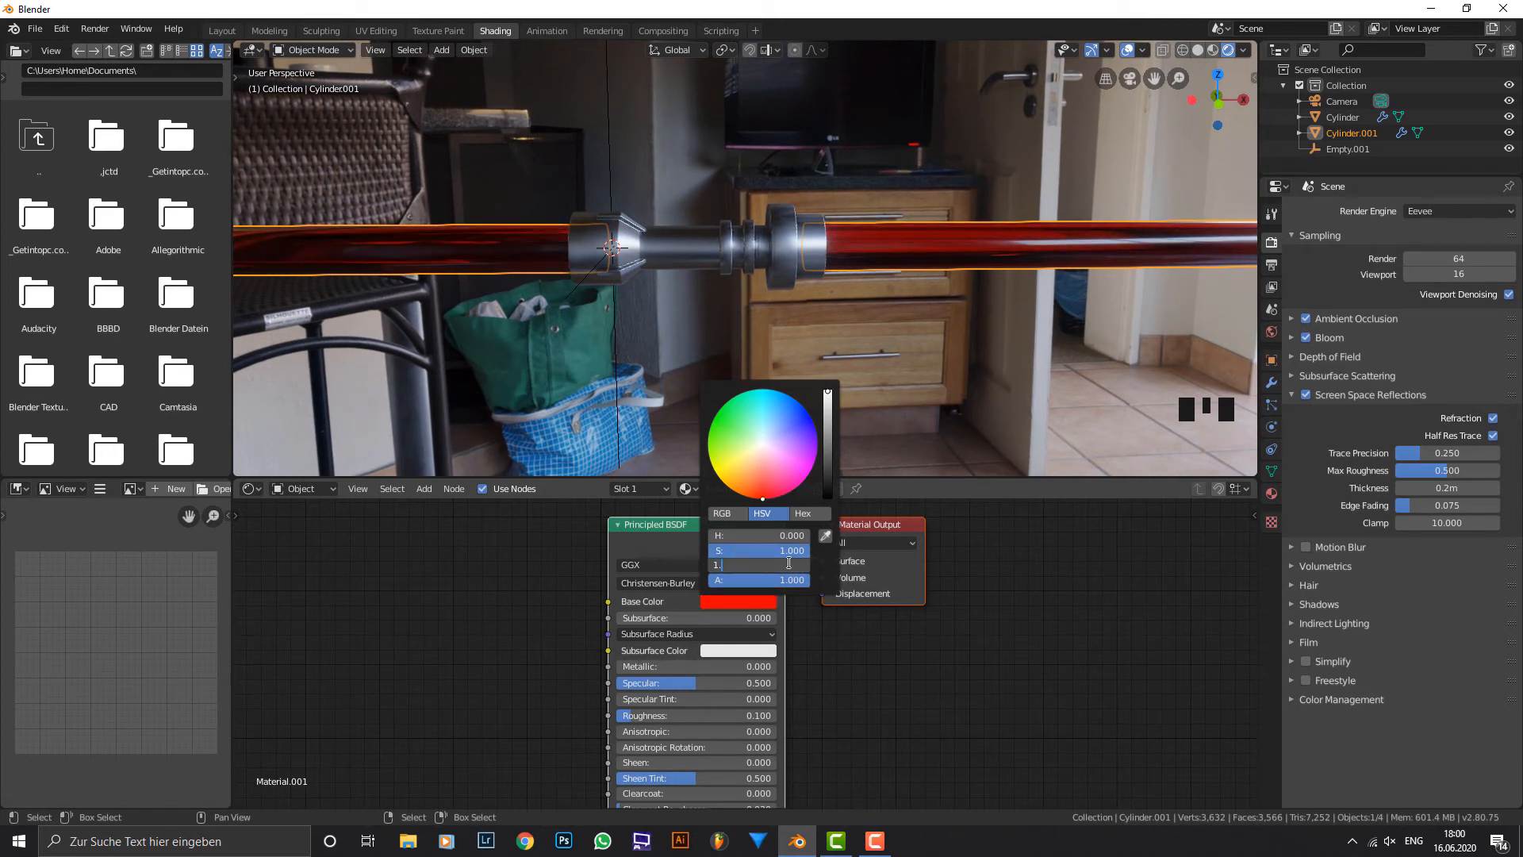
{"action": "key", "text": "Return"}
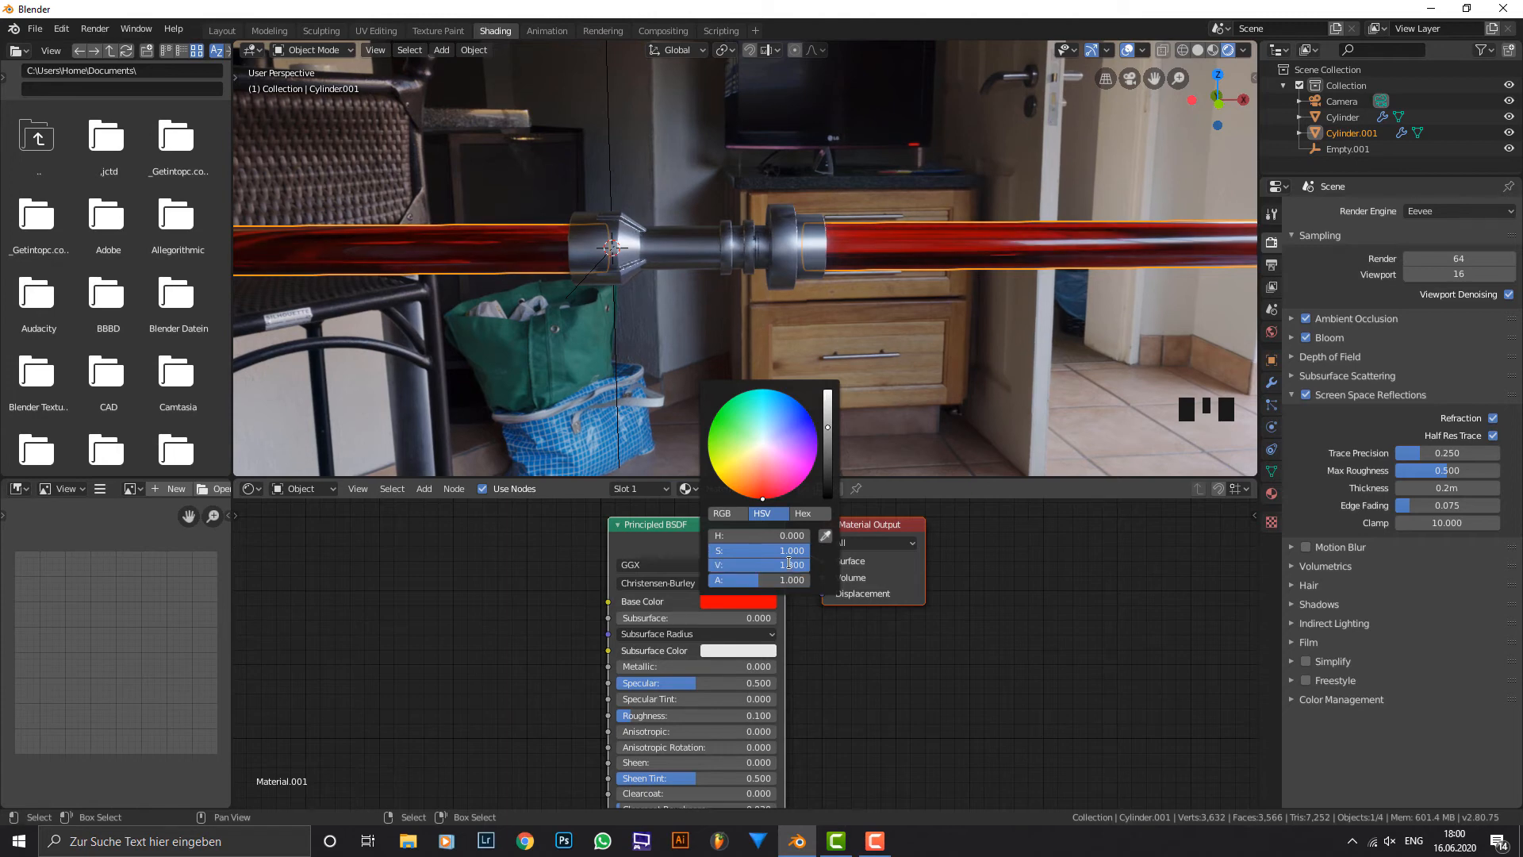
{"action": "left_click", "coordinate": [789, 564]}
{"action": "key", "text": "Return"}
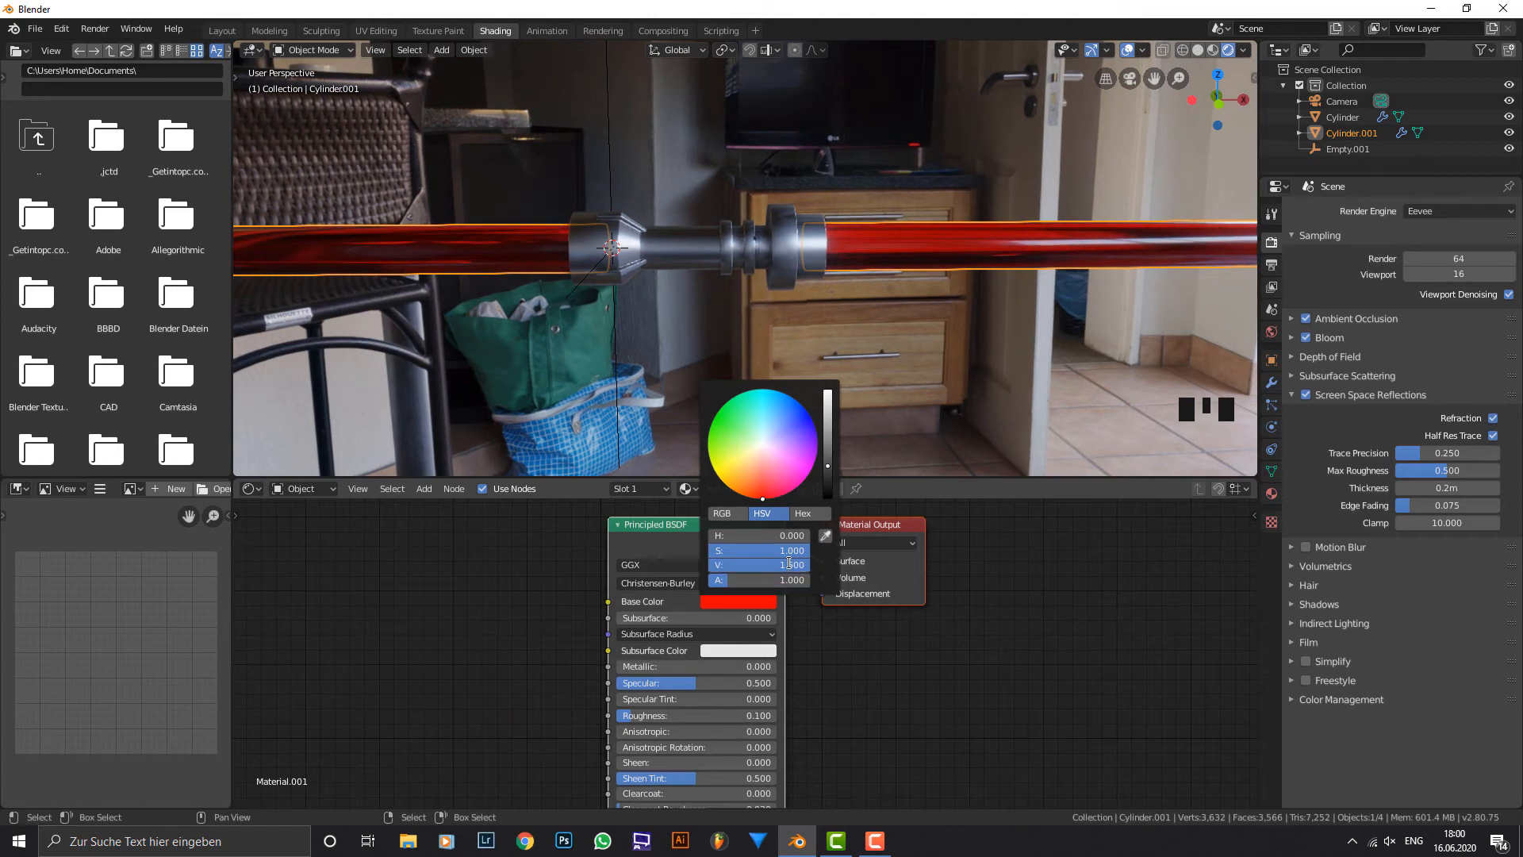
Check the lightsaber from other angles and change the render engine to Cycles.
{"action": "scroll", "coordinate": [850, 213], "scroll_direction": "down", "scroll_amount": 2}
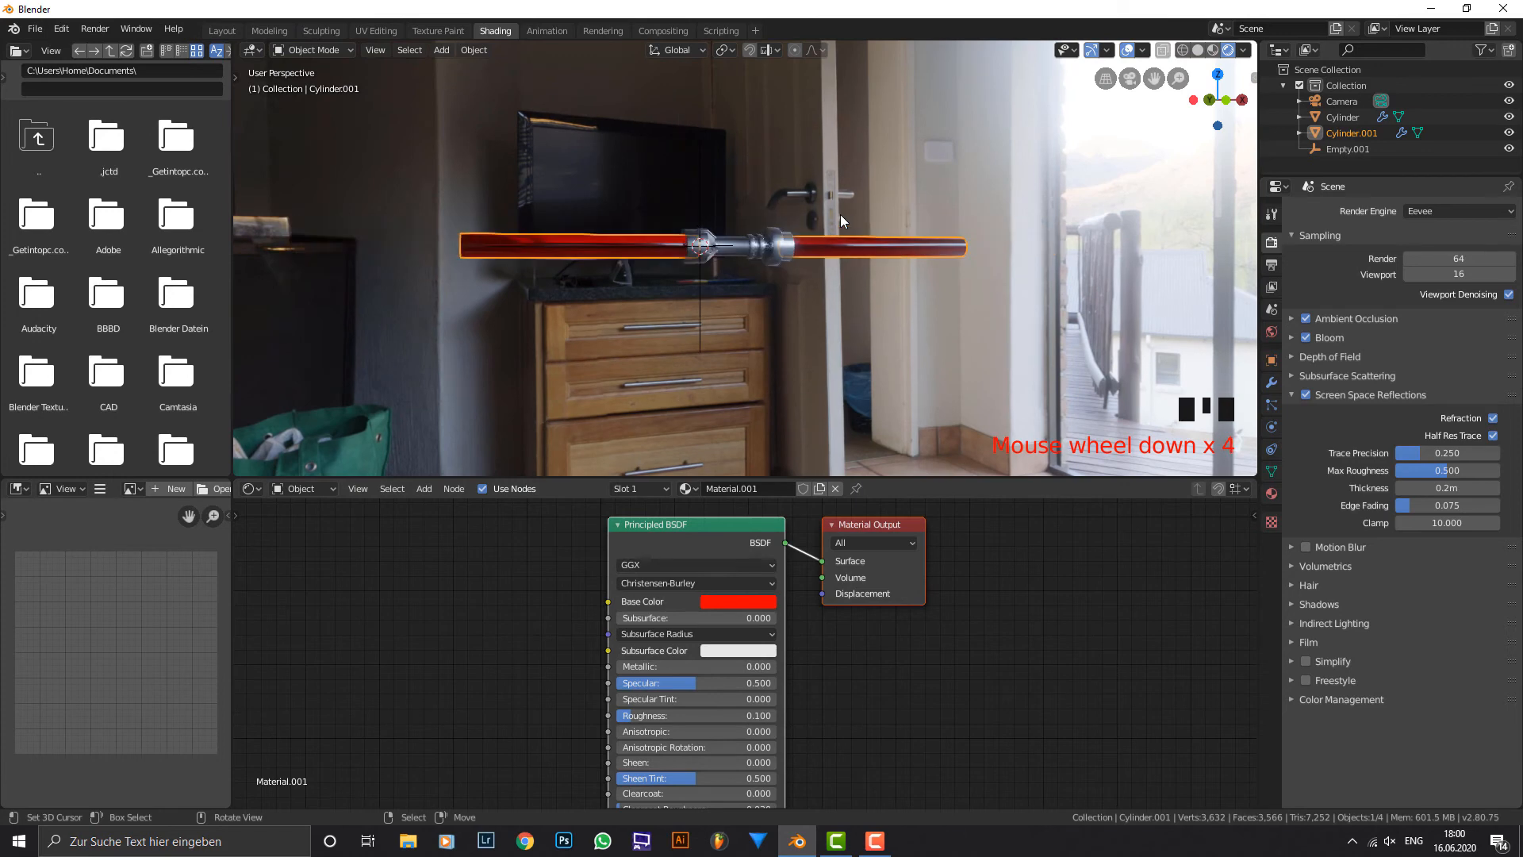
{"action": "middle_click_drag", "start_coordinate": [840, 214], "coordinate": [956, 226]}
{"action": "key", "text": "KP_1"}
{"action": "scroll", "coordinate": [784, 236], "scroll_direction": "up", "scroll_amount": 4}
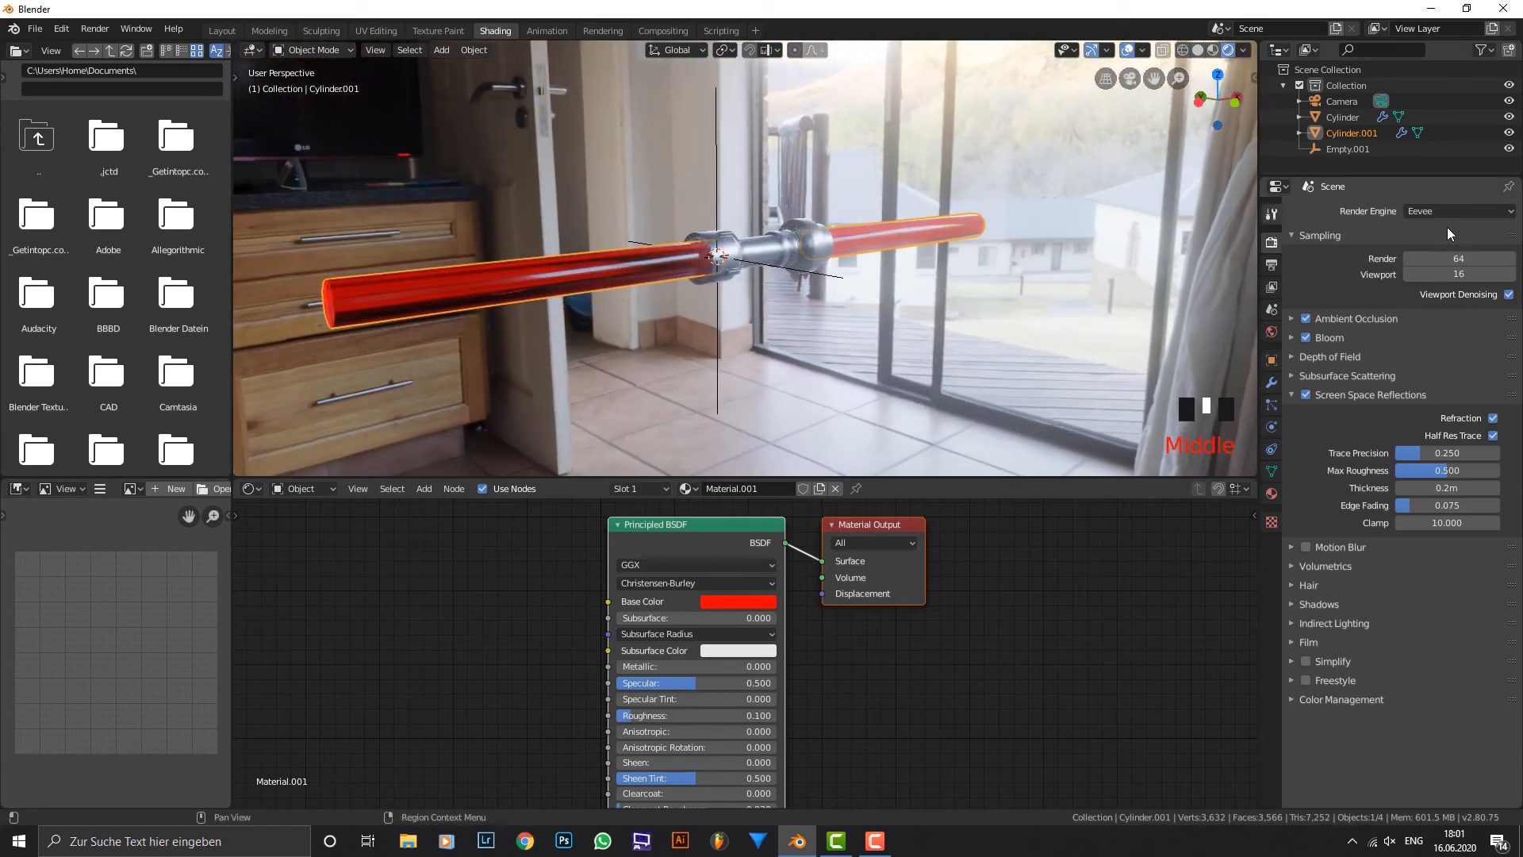
{"action": "left_click", "coordinate": [1451, 210]}
{"action": "left_click", "coordinate": [1454, 268]}
{"action": "middle_click_drag", "start_coordinate": [1070, 269], "coordinate": [990, 274]}
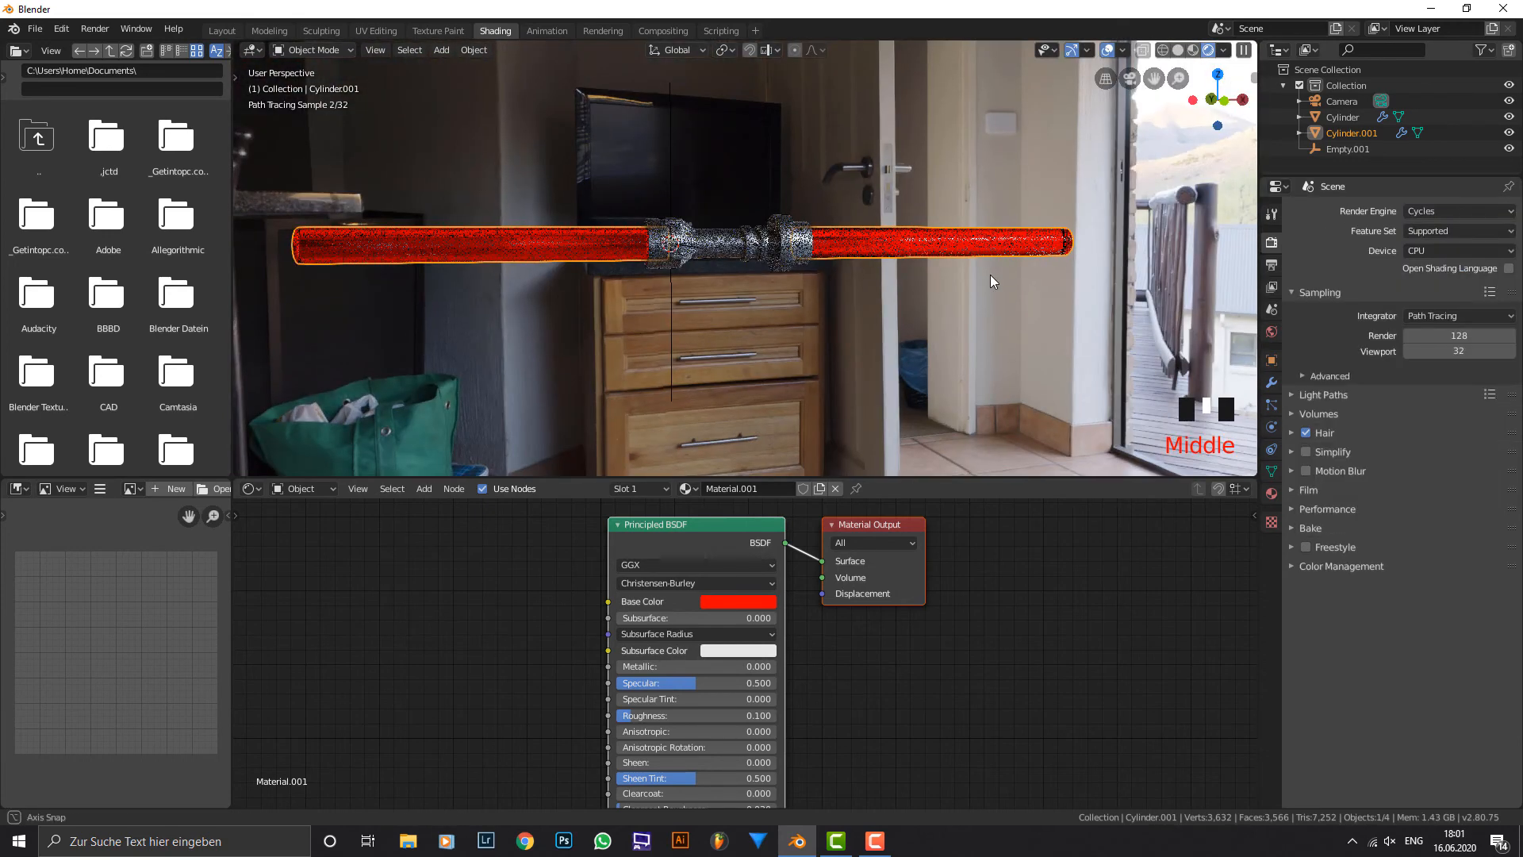
Enter a new Value for the blade material's red base colour and inspect the blades up close.
{"action": "left_click", "coordinate": [748, 601]}
{"action": "left_click", "coordinate": [778, 563]}
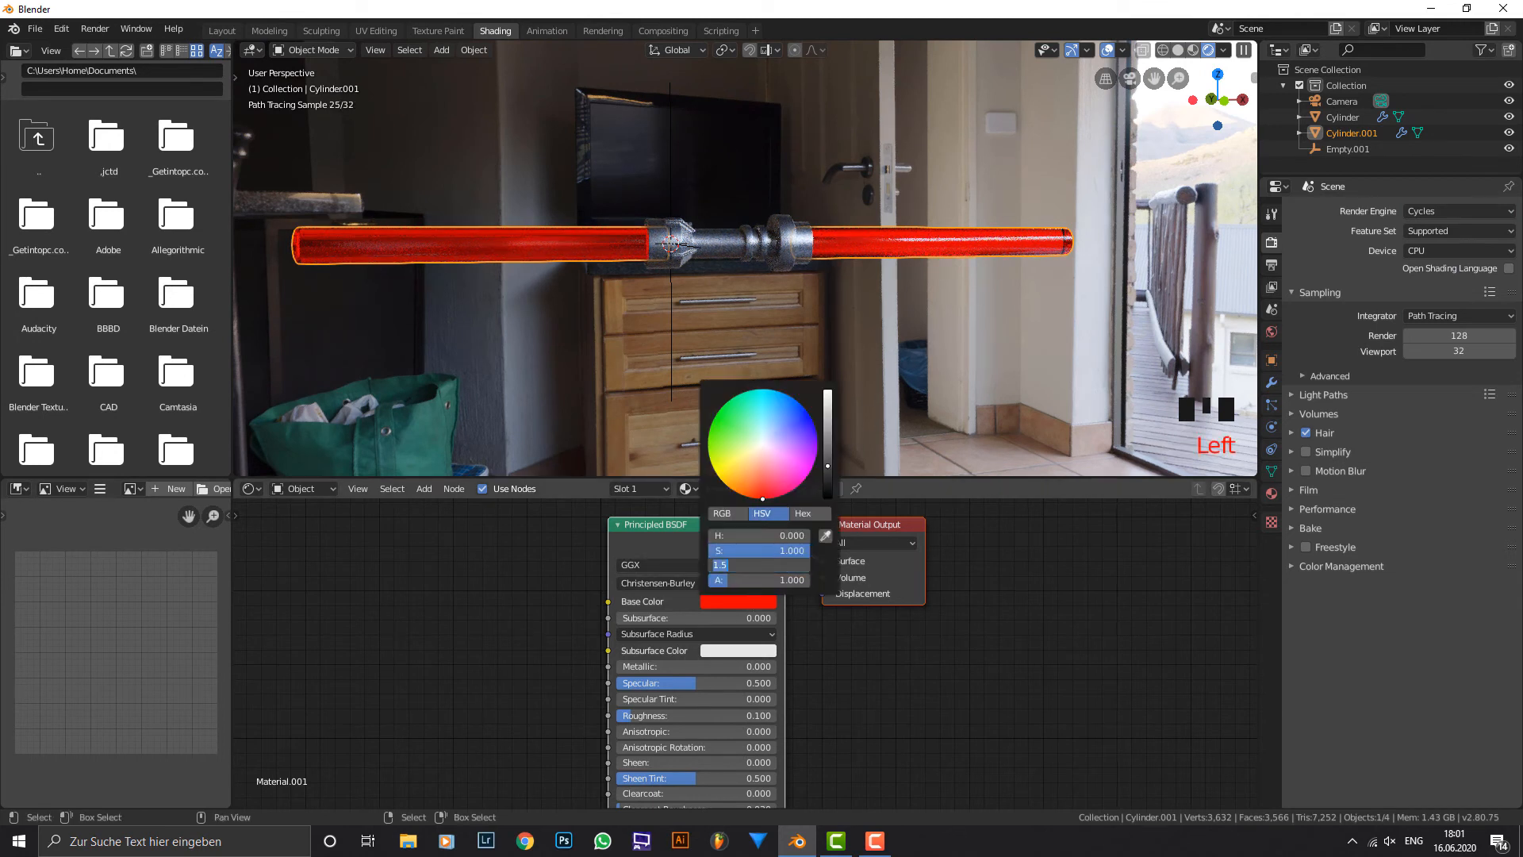
{"action": "type", "text": "1.5"}
{"action": "key", "text": "BackSpace"}
{"action": "type", "text": "2"}
{"action": "key", "text": "Return"}
{"action": "middle_click_drag", "start_coordinate": [823, 286], "coordinate": [850, 331]}
{"action": "scroll", "coordinate": [826, 300], "scroll_direction": "up", "scroll_amount": 3}
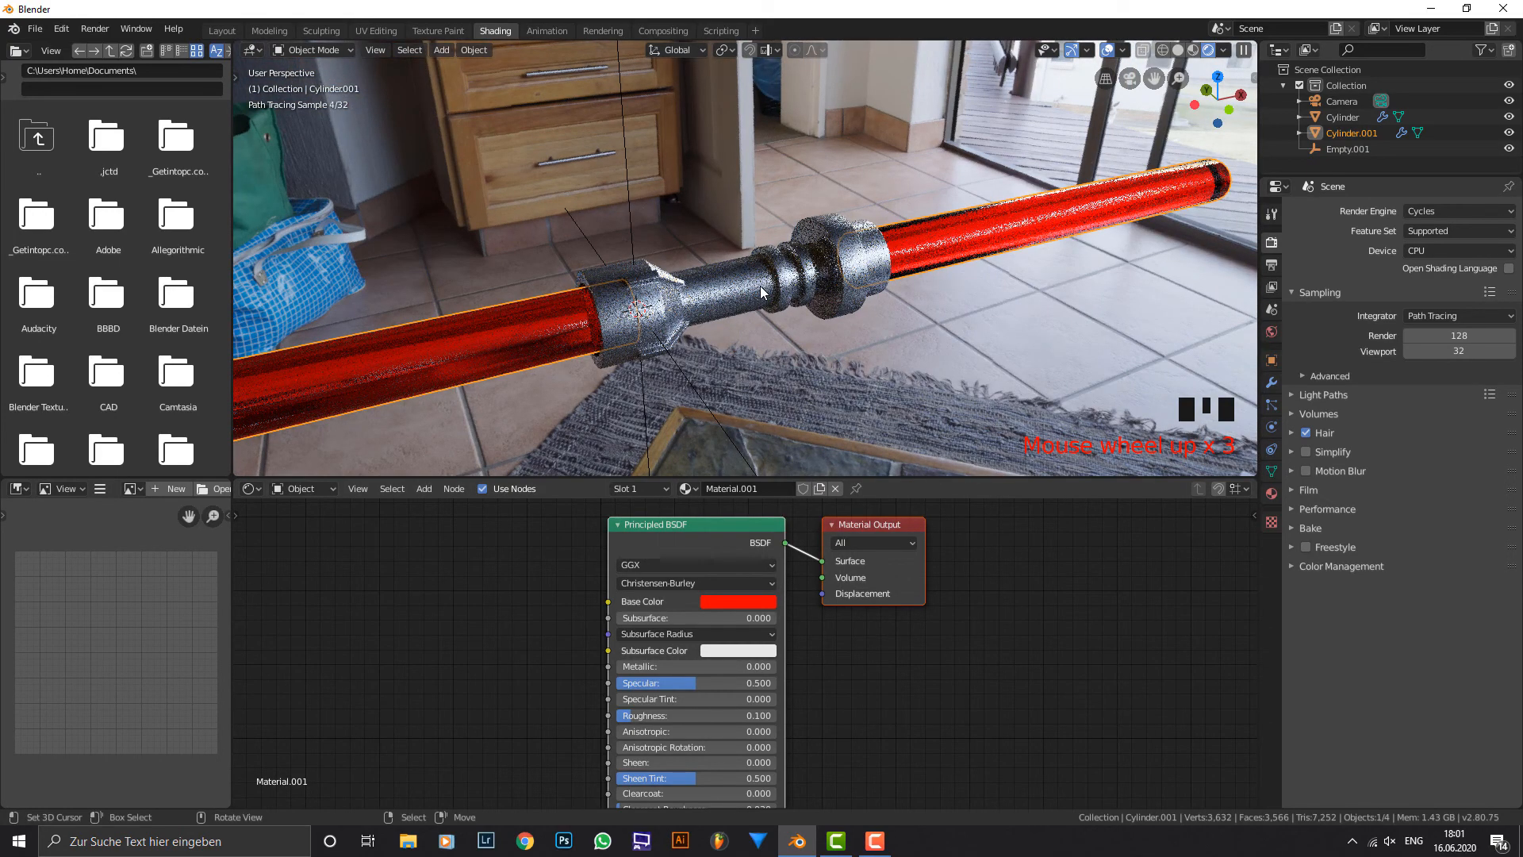
Look at the scene through the camera, then select the camera and switch the viewport to solid shading.
{"action": "left_click", "coordinate": [761, 292]}
{"action": "key", "text": "KP_0"}
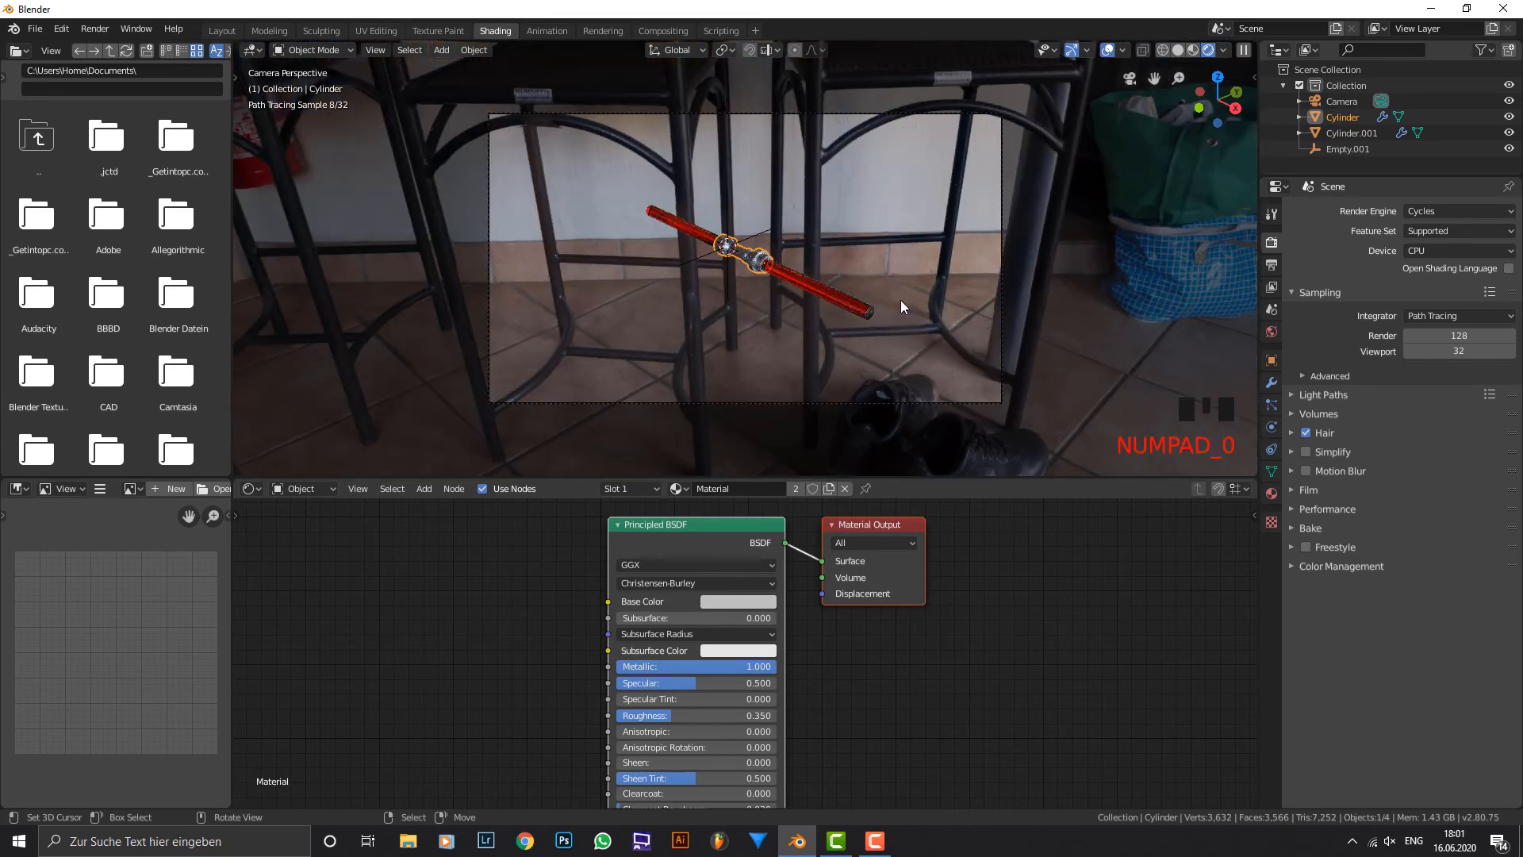
{"action": "right_click", "coordinate": [982, 111]}
{"action": "middle_click_drag", "start_coordinate": [1018, 159], "coordinate": [916, 165]}
{"action": "scroll", "coordinate": [920, 163], "scroll_direction": "down", "scroll_amount": 1}
{"action": "left_click", "coordinate": [1178, 50]}
{"action": "scroll", "coordinate": [842, 214], "scroll_direction": "down", "scroll_amount": 3}
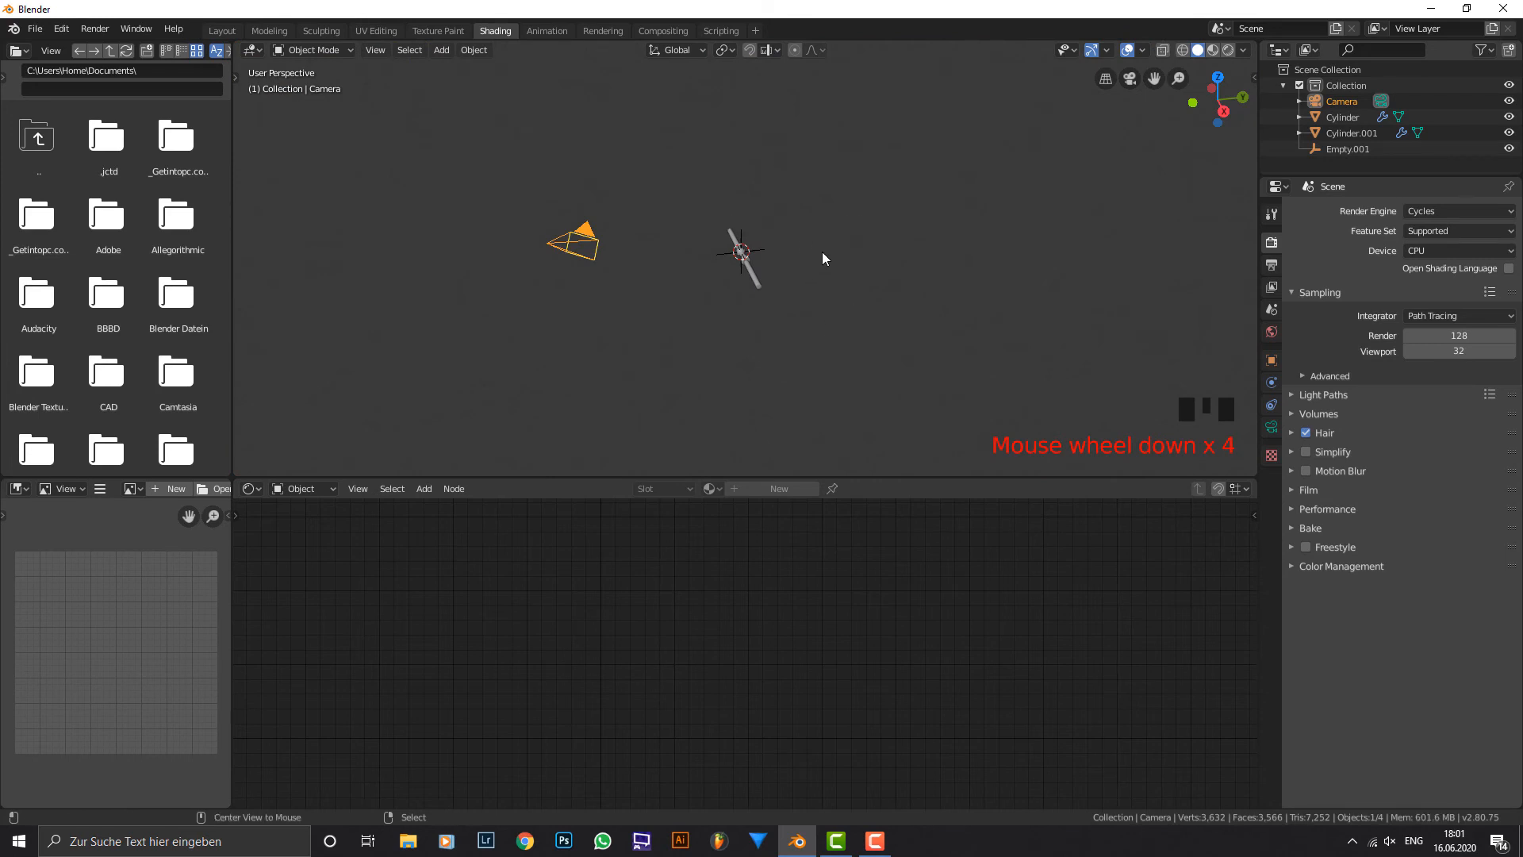
Clear the camera's location and rotation and rotate it 90° around the global X axis.
{"action": "key", "text": "alt+g"}
{"action": "key", "text": "alt+r"}
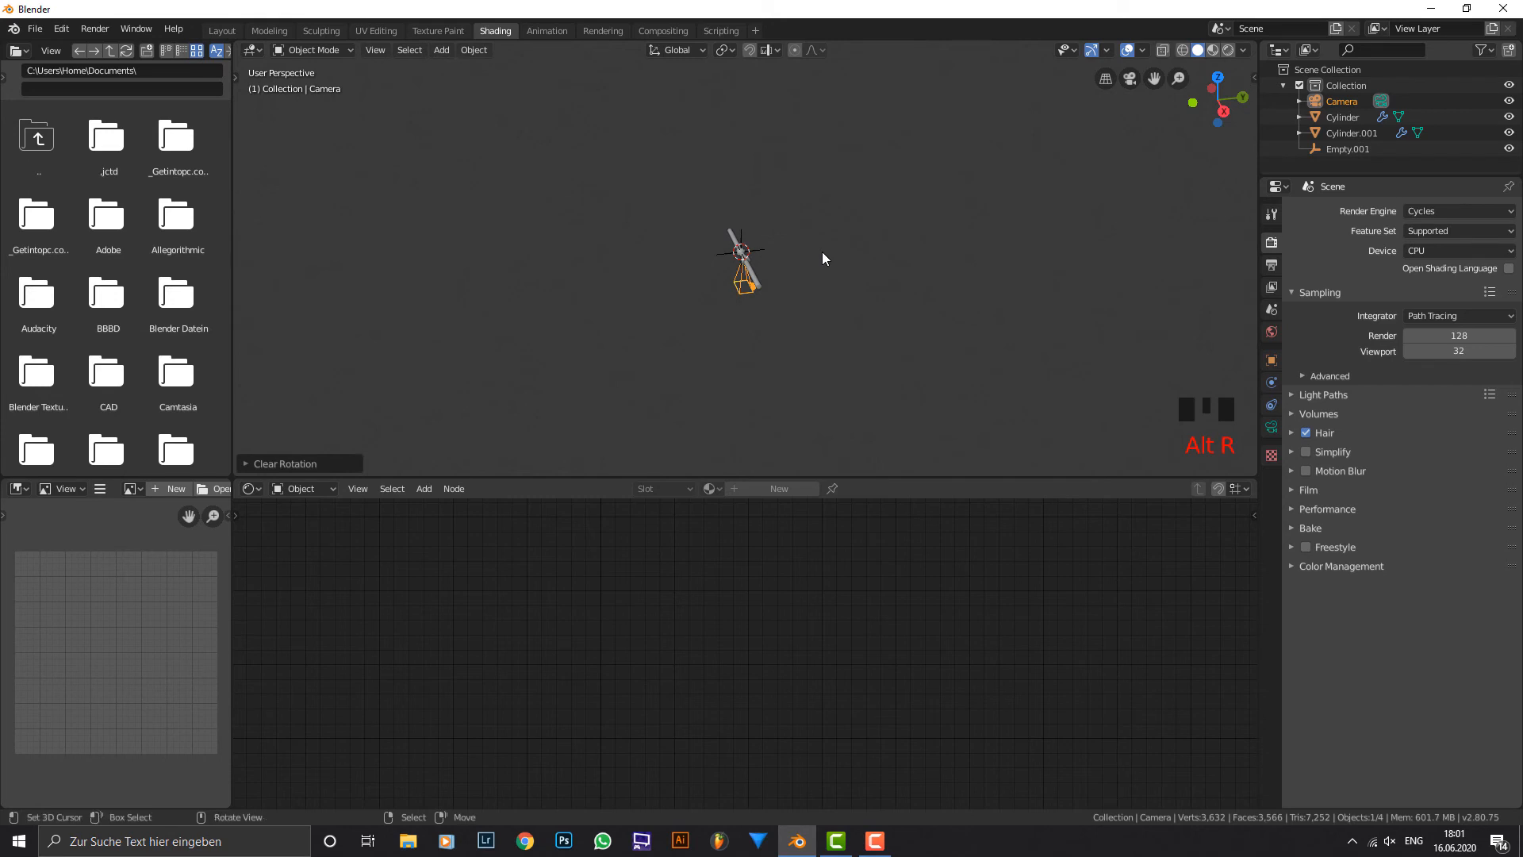
{"action": "type", "text": "rx90"}
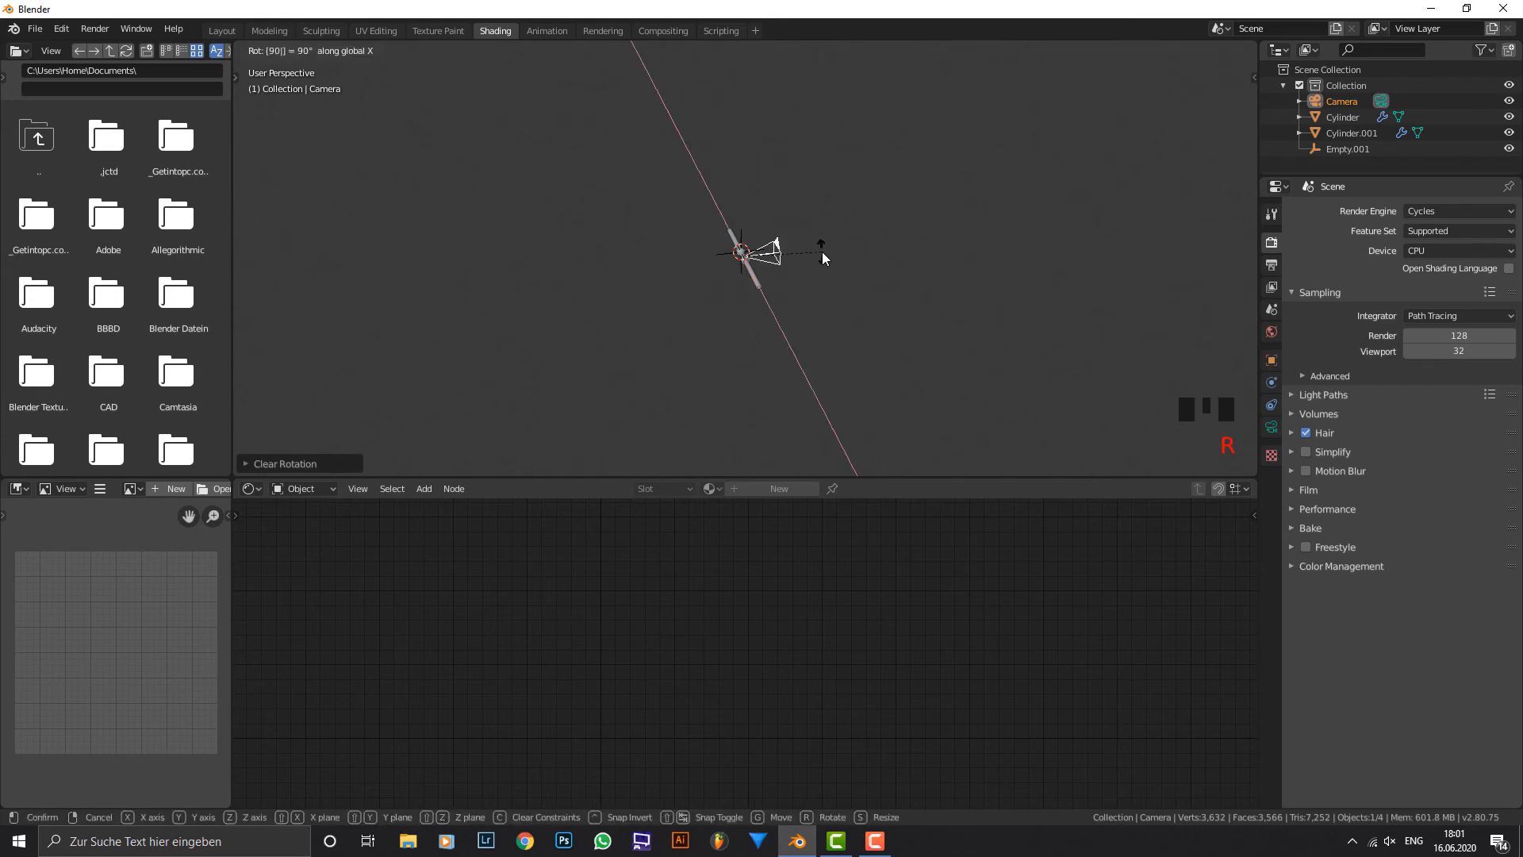
{"action": "key", "text": "Return"}
{"action": "key", "text": "g"}
{"action": "key", "text": "z"}
{"action": "right_click", "coordinate": [820, 252]}
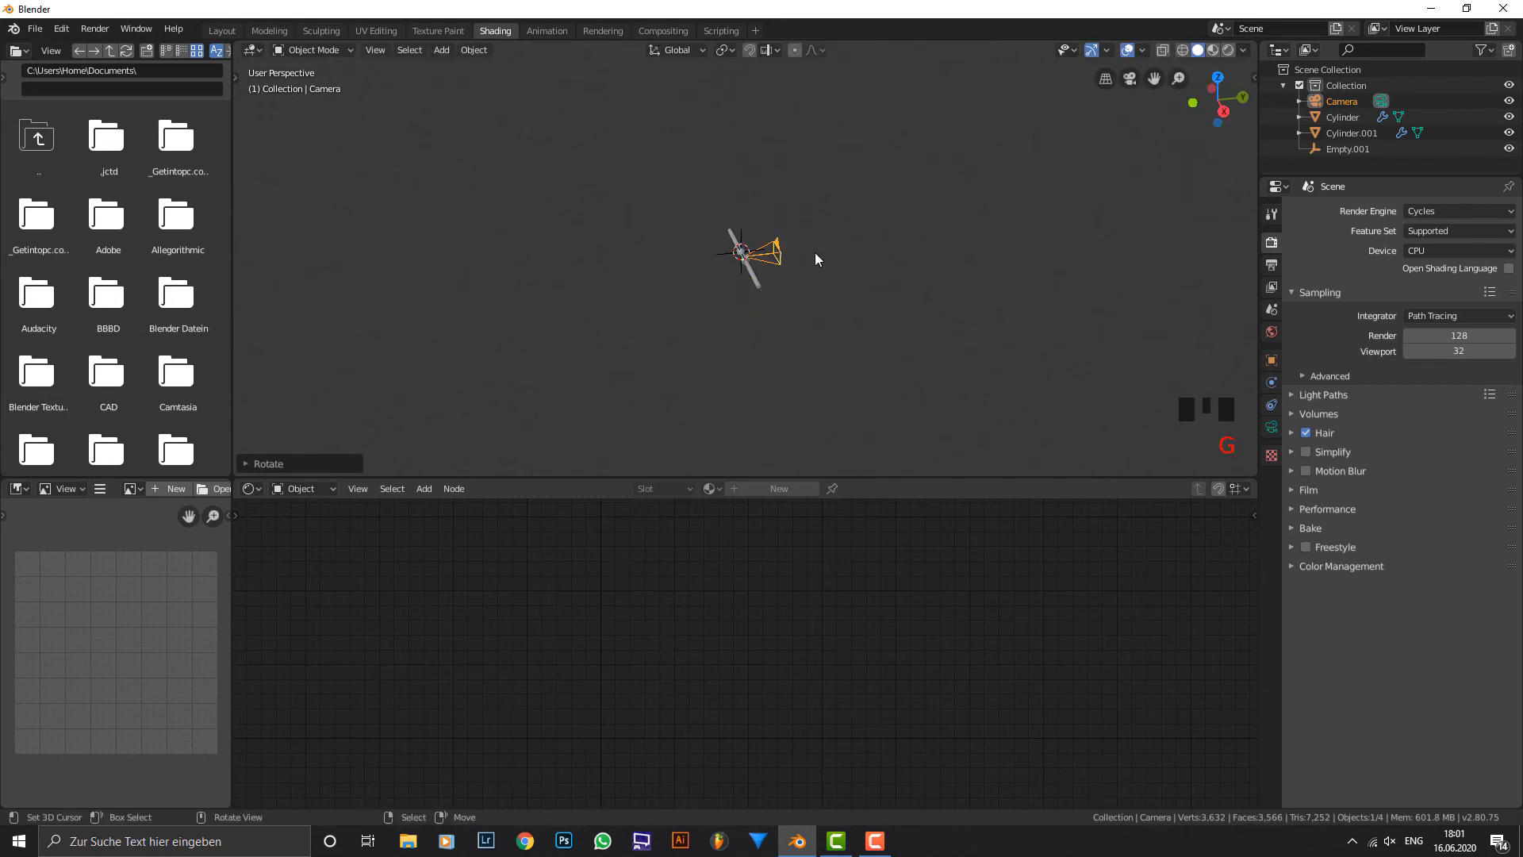
Move the camera back along the negative Y axis, away from the lightsaber, and look through it.
{"action": "key", "text": "g"}
{"action": "key", "text": "y"}
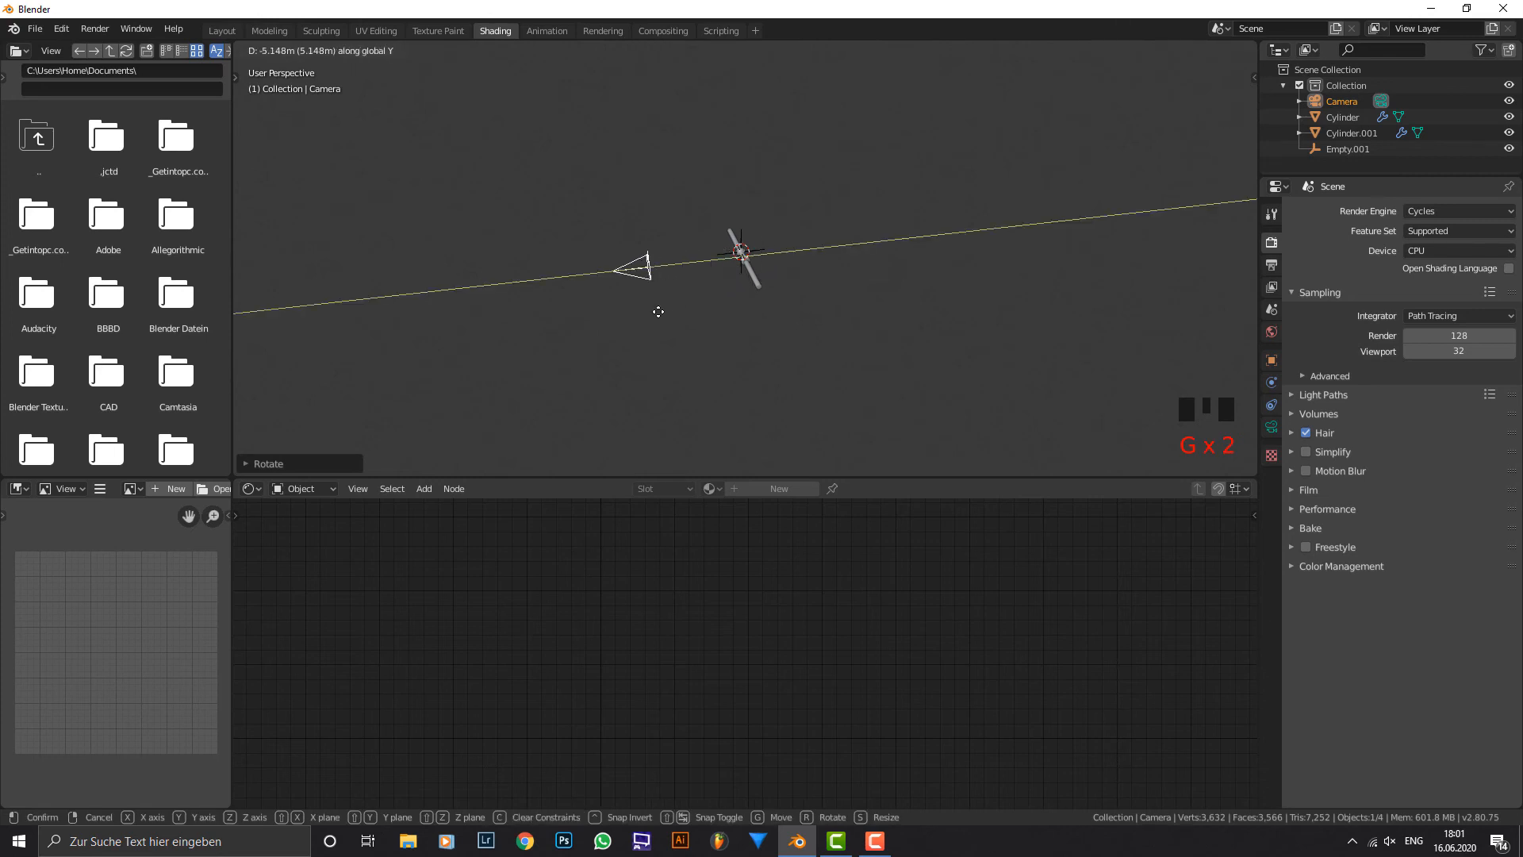
{"action": "left_click", "coordinate": [636, 318]}
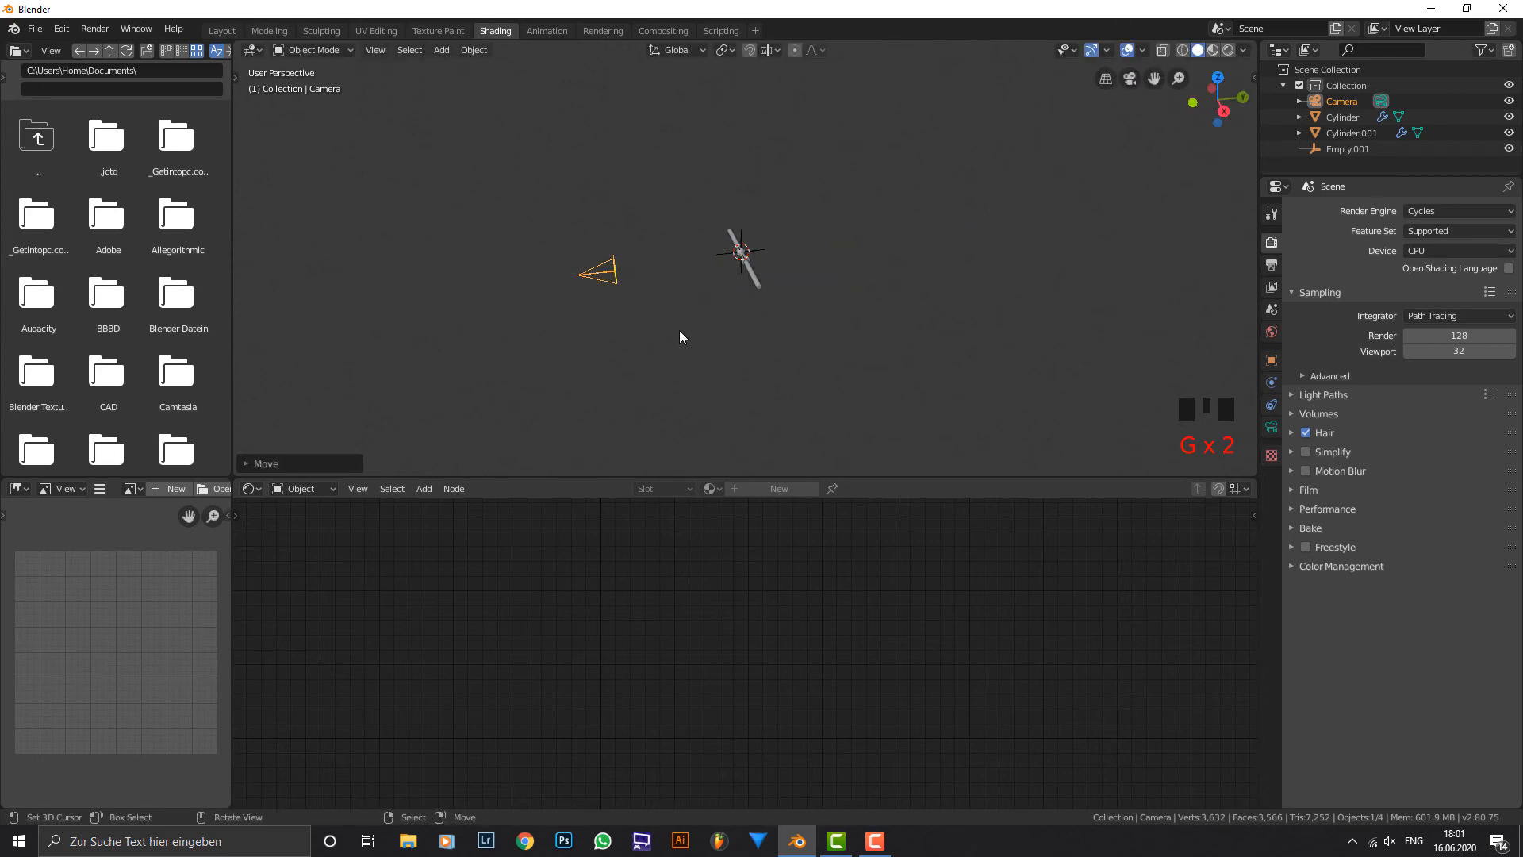
{"action": "scroll", "coordinate": [679, 336], "scroll_direction": "up", "scroll_amount": 1}
{"action": "key", "text": "KP_0"}
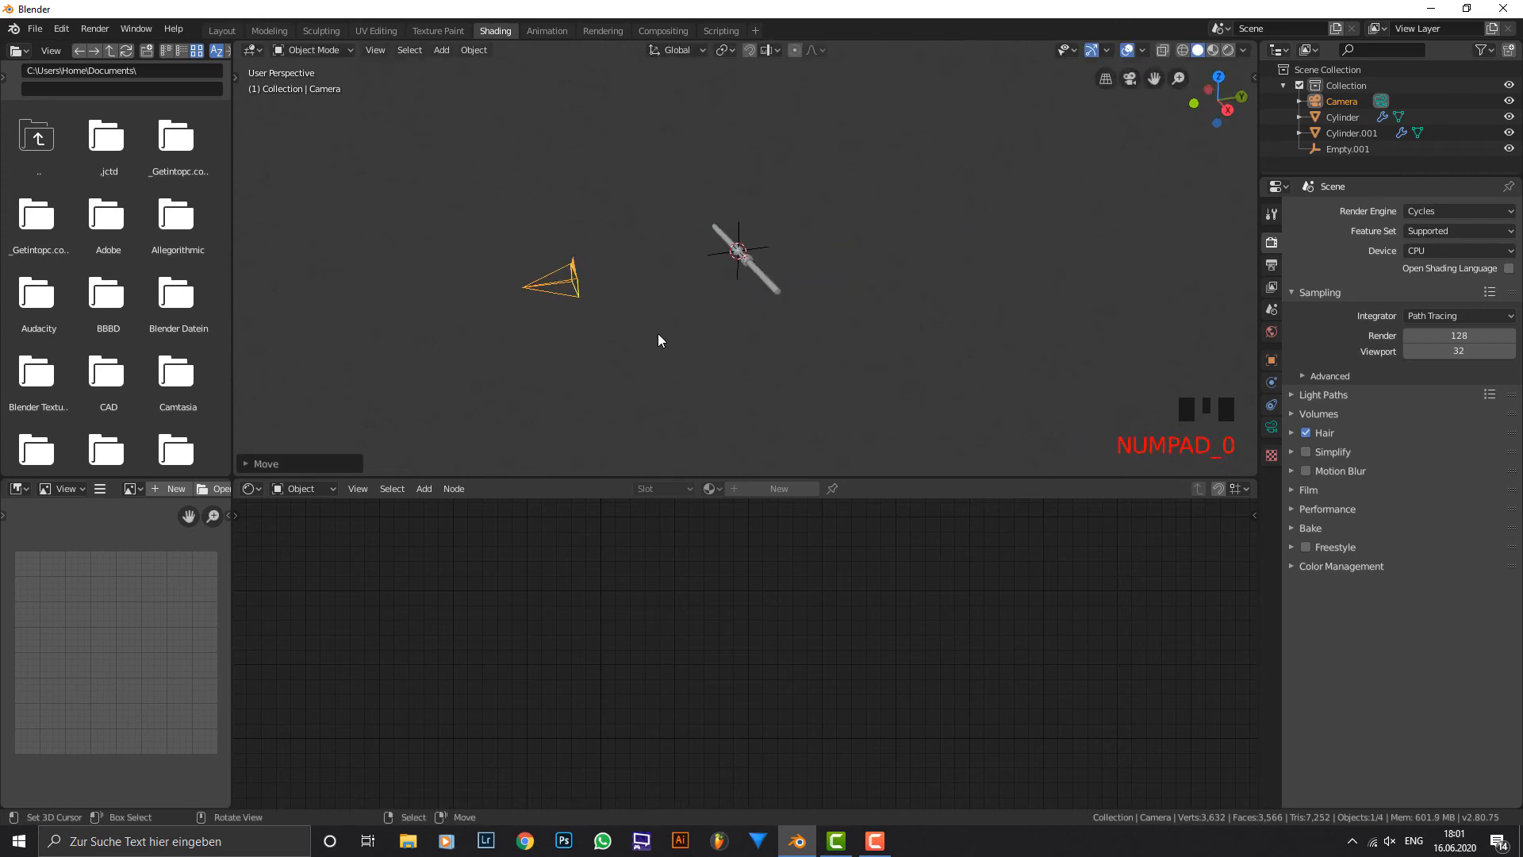
Switch the keyboard layout to German and move the camera about 1.5 m farther back along the negative global Y axis.
{"action": "left_click", "coordinate": [1409, 842]}
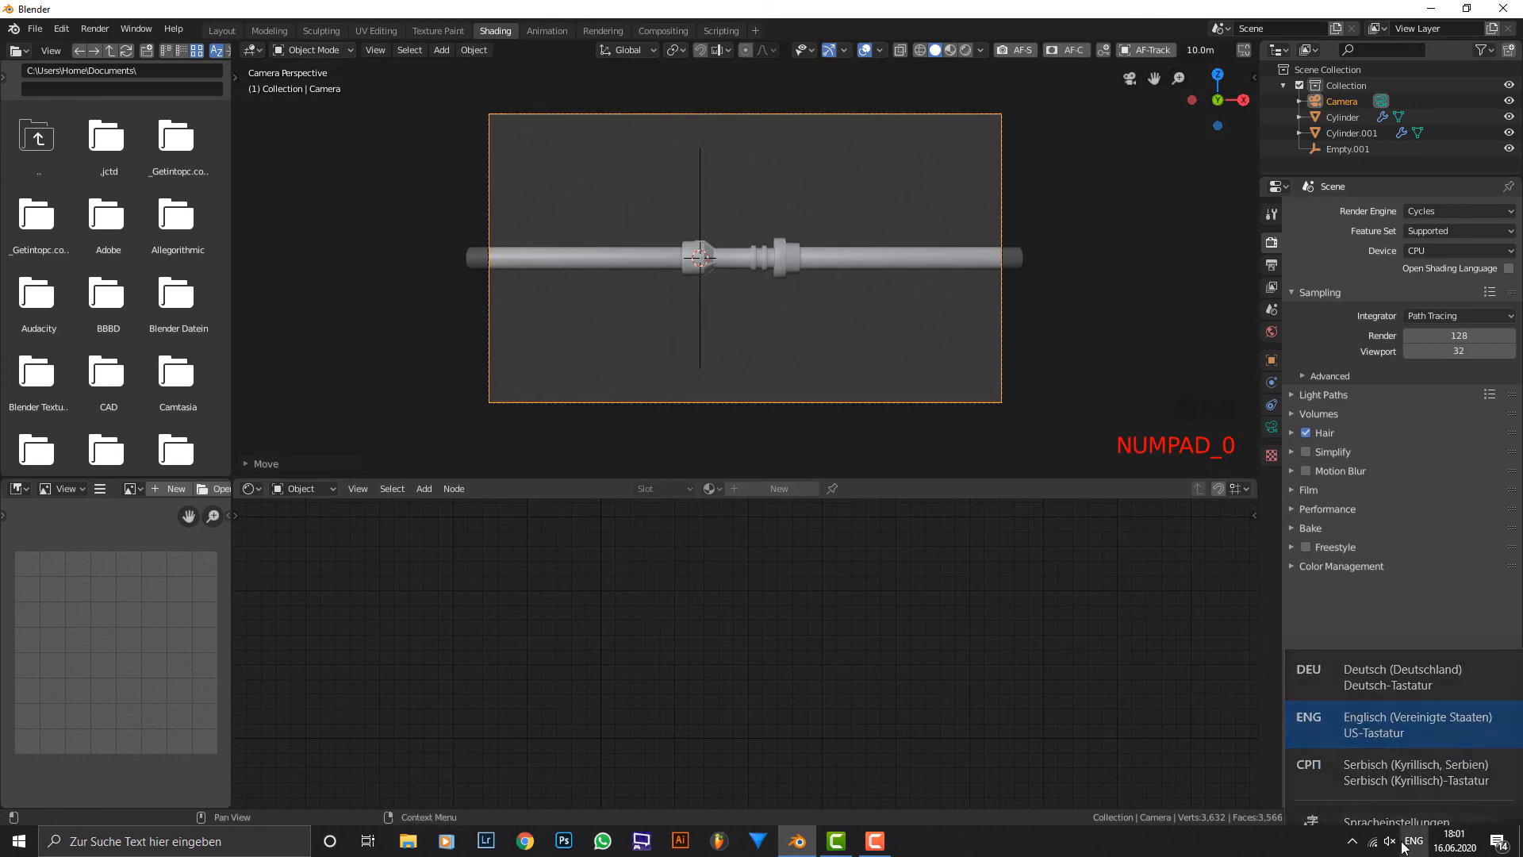
{"action": "left_click", "coordinate": [1380, 667]}
{"action": "key", "text": "g"}
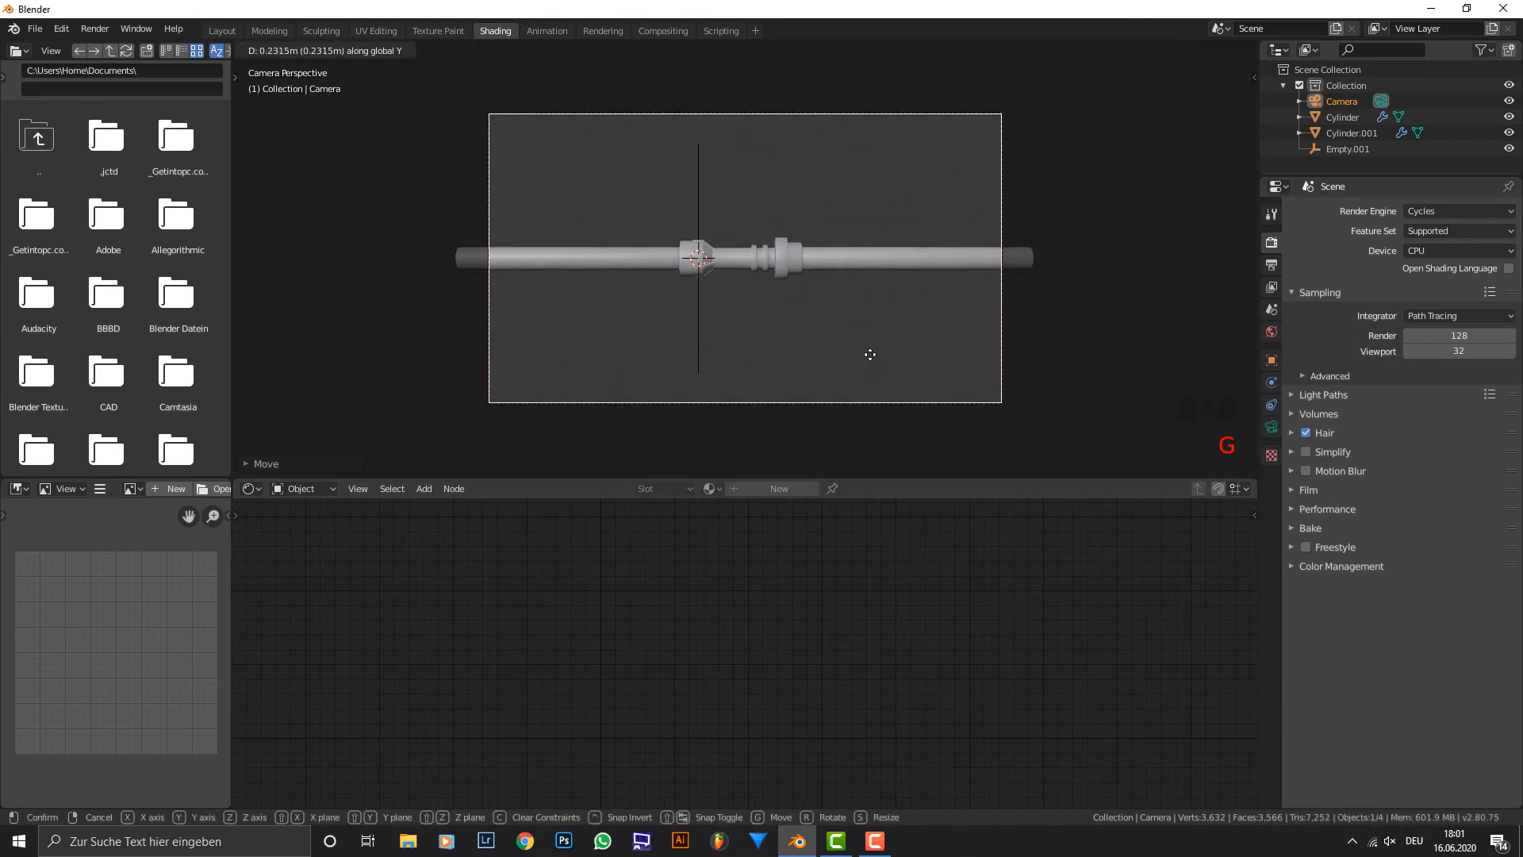
{"action": "left_click", "coordinate": [867, 245]}
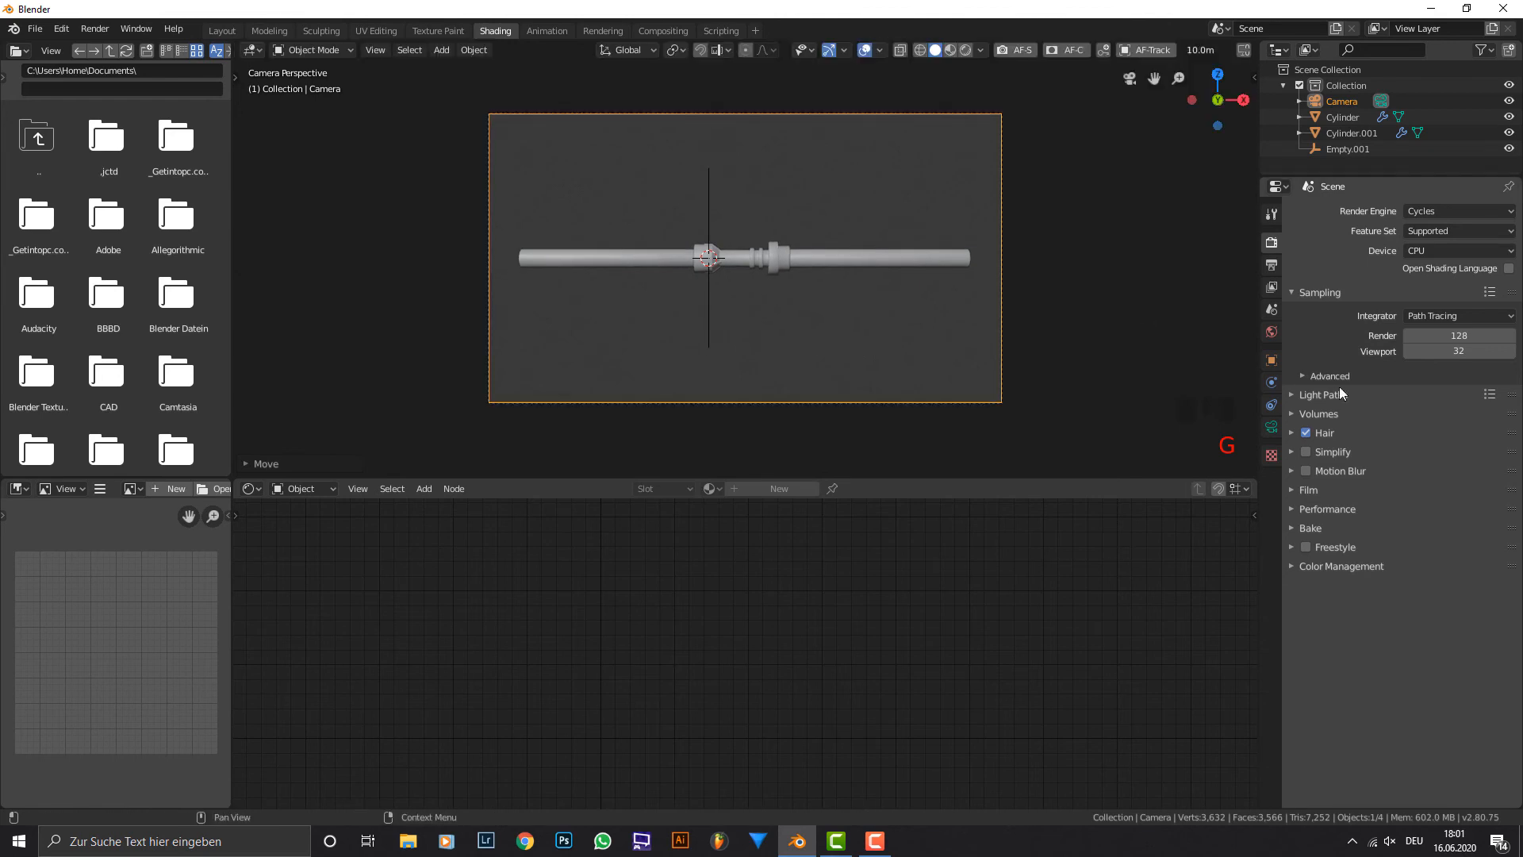
Show the camera view in rendered shading and parent the red blades to the hilt using the Object option.
{"action": "left_click", "coordinate": [965, 49]}
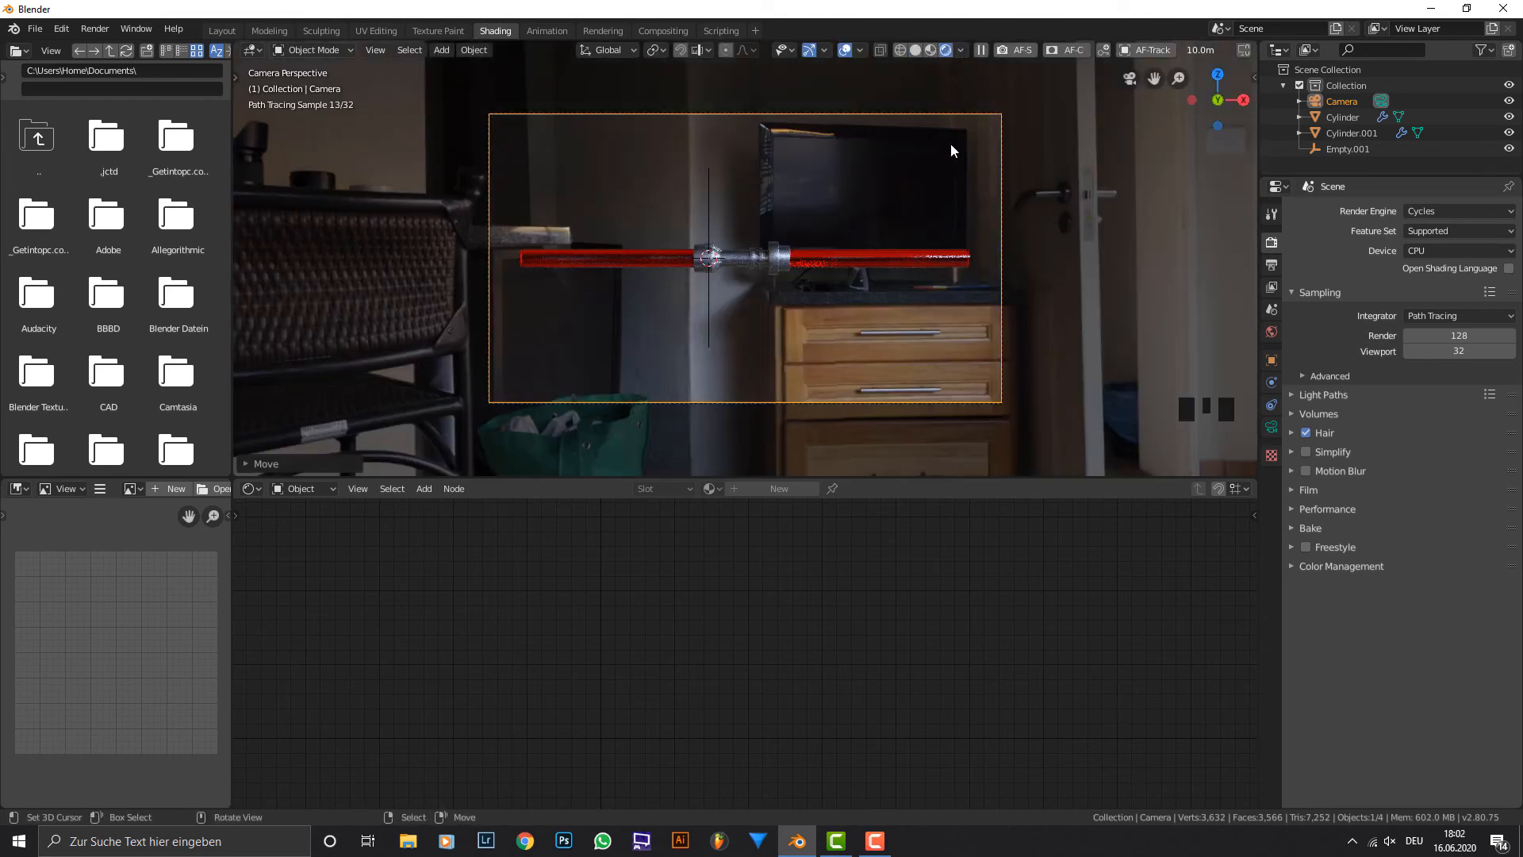
{"action": "right_click", "coordinate": [819, 255]}
{"action": "right_click", "coordinate": [779, 255], "text": "shift"}
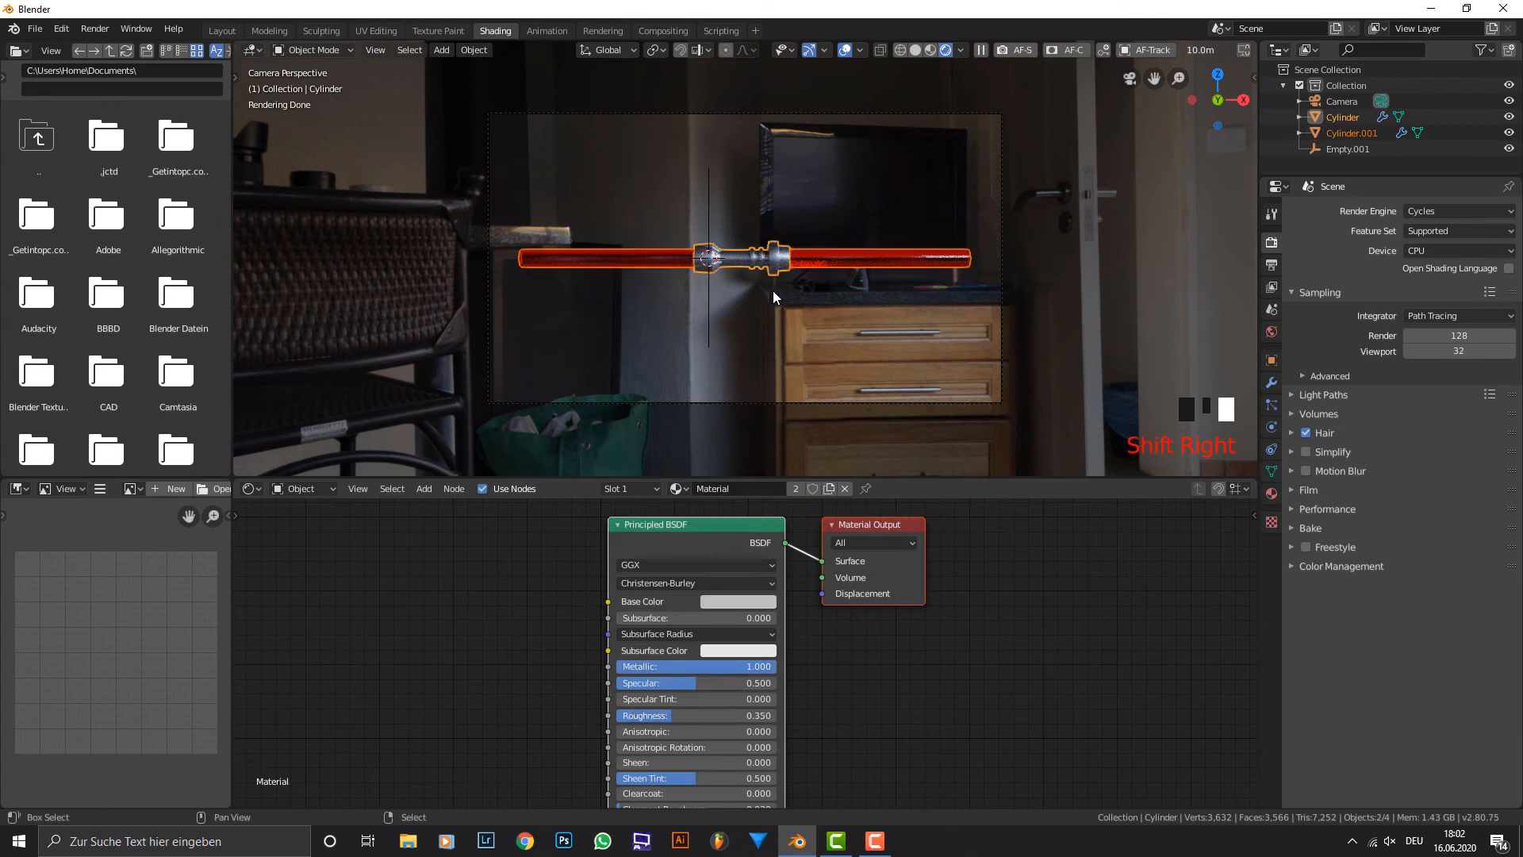
{"action": "key", "text": "ctrl+p"}
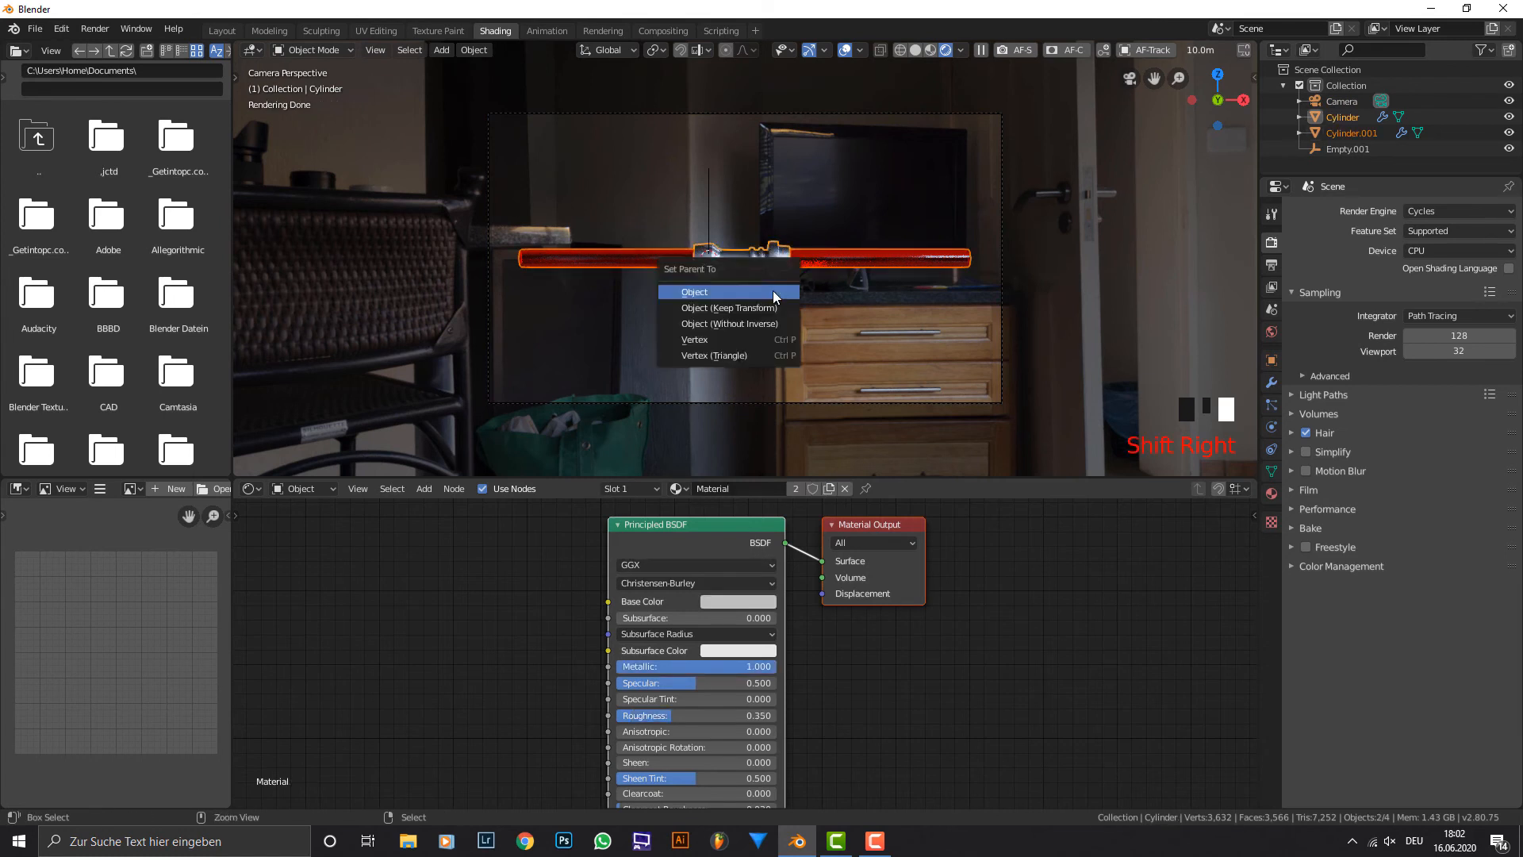
{"action": "left_click", "coordinate": [773, 290]}
Move the hilt with its parented blades up along the global Z axis into the upper part of the camera frame.
{"action": "right_click", "coordinate": [734, 259]}
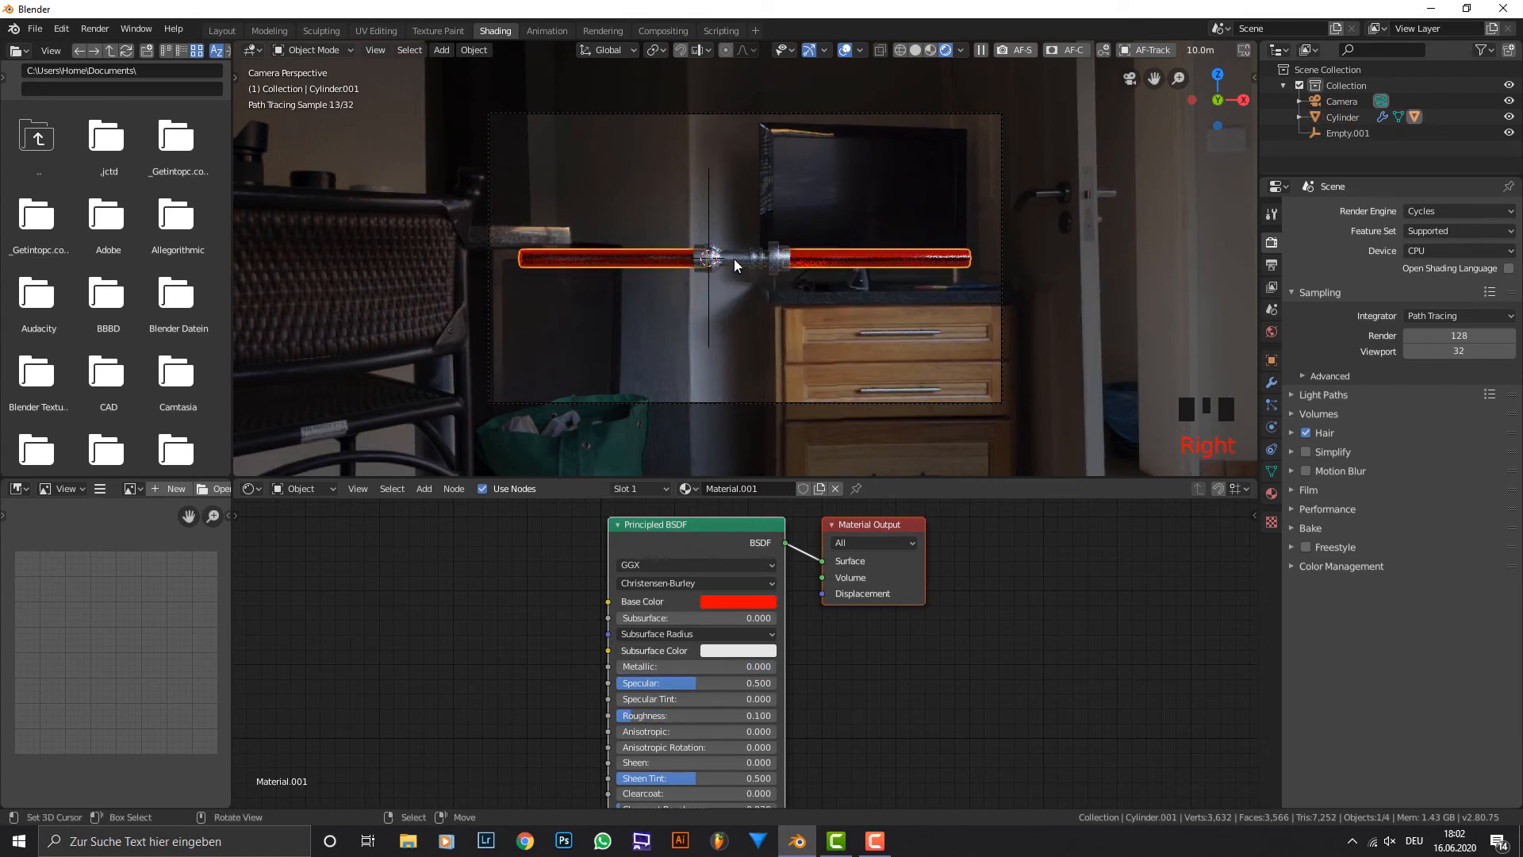
{"action": "right_click", "coordinate": [734, 259]}
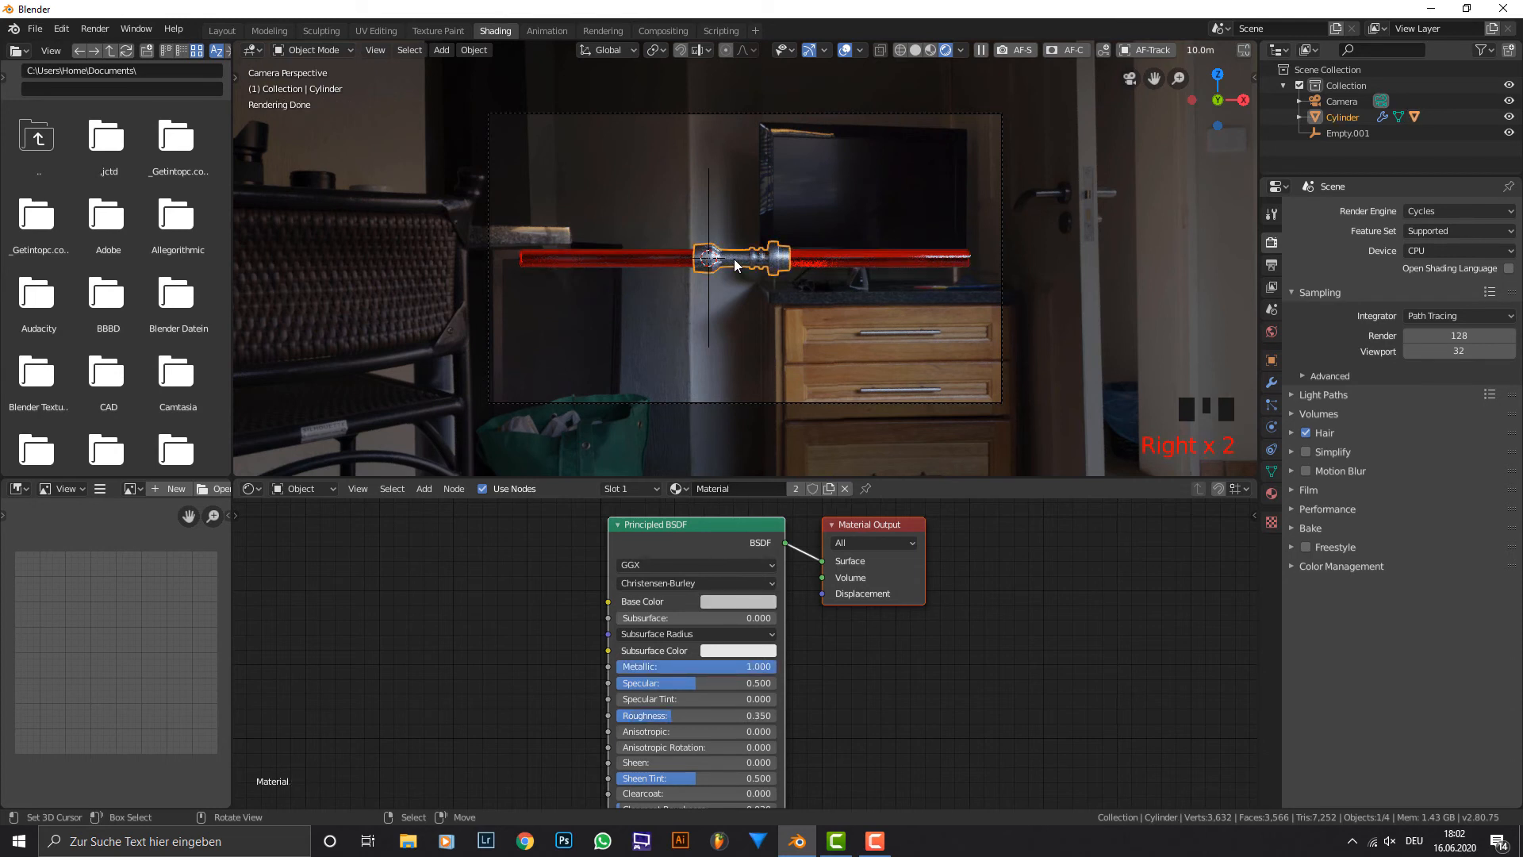
{"action": "key", "text": "g"}
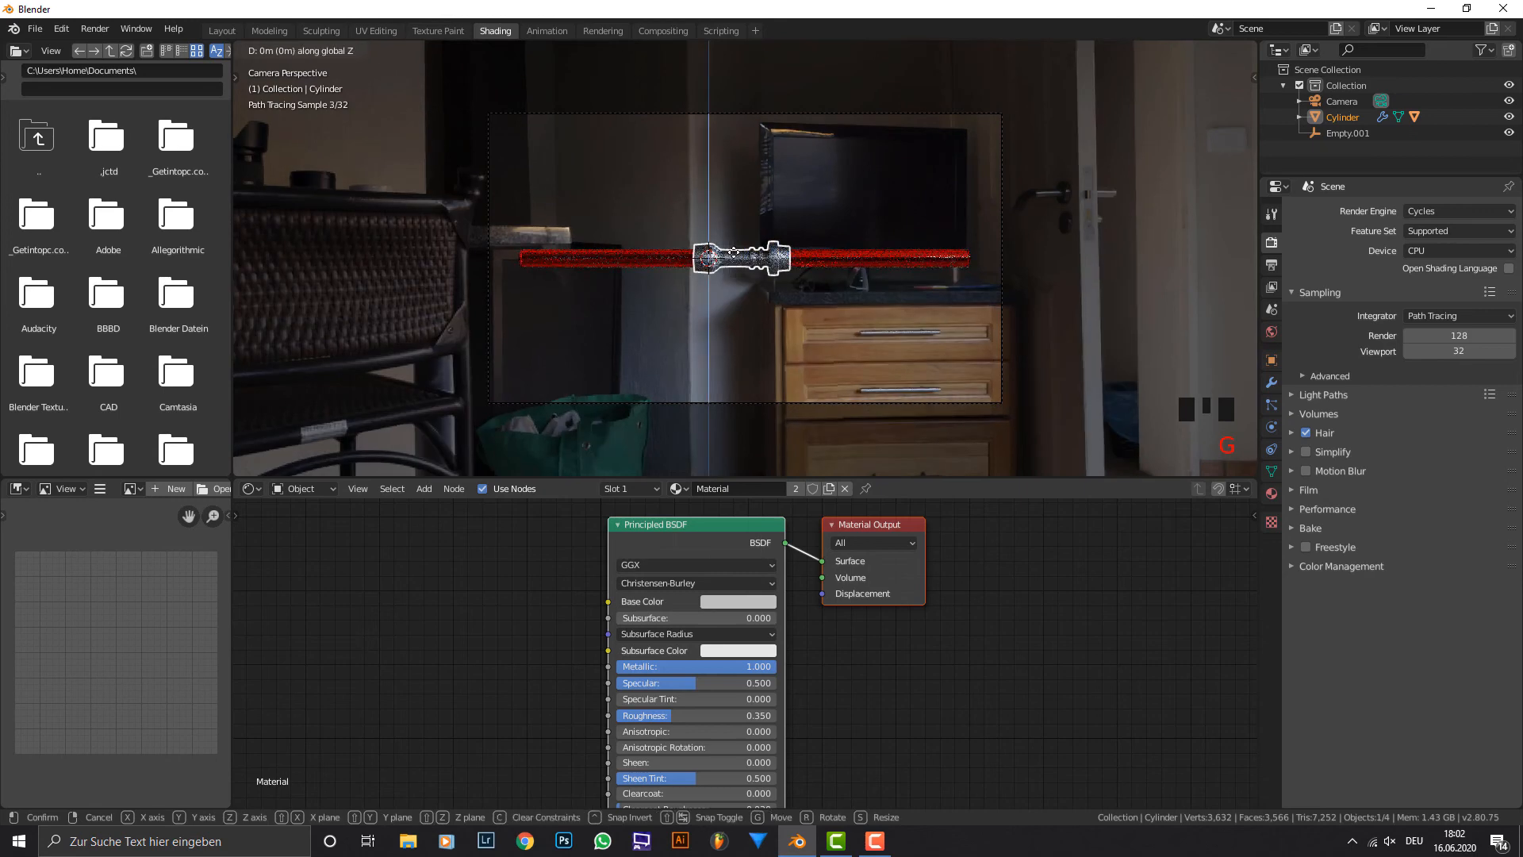
{"action": "key", "text": "z"}
{"action": "left_click", "coordinate": [750, 165]}
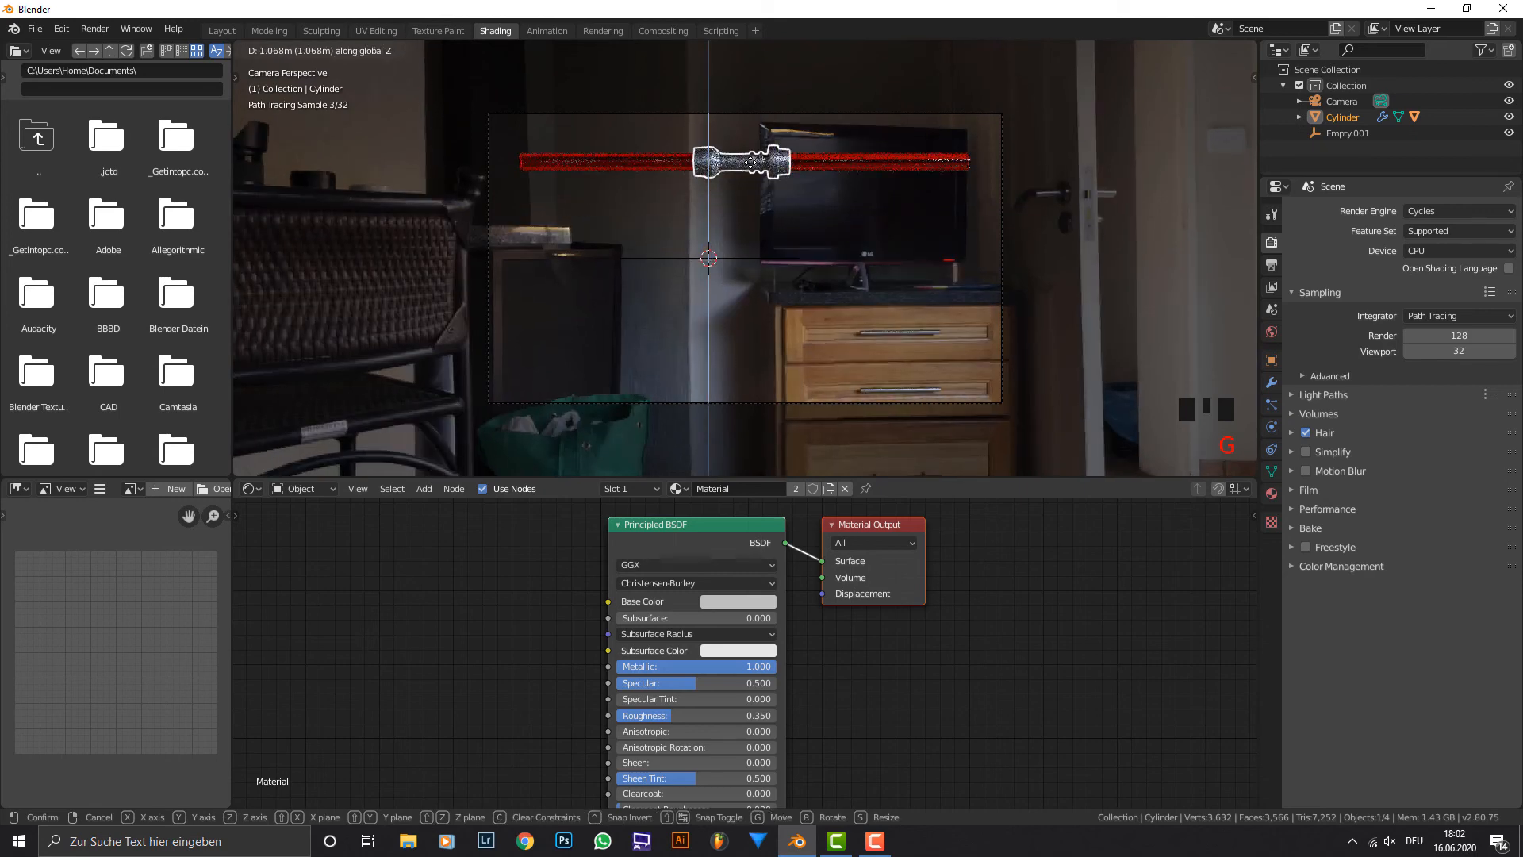
In solid shading, duplicate the hilt and blades together and place the copy just below the original along the Z axis.
{"action": "key", "text": "shift+d"}
{"action": "right_click", "coordinate": [785, 218]}
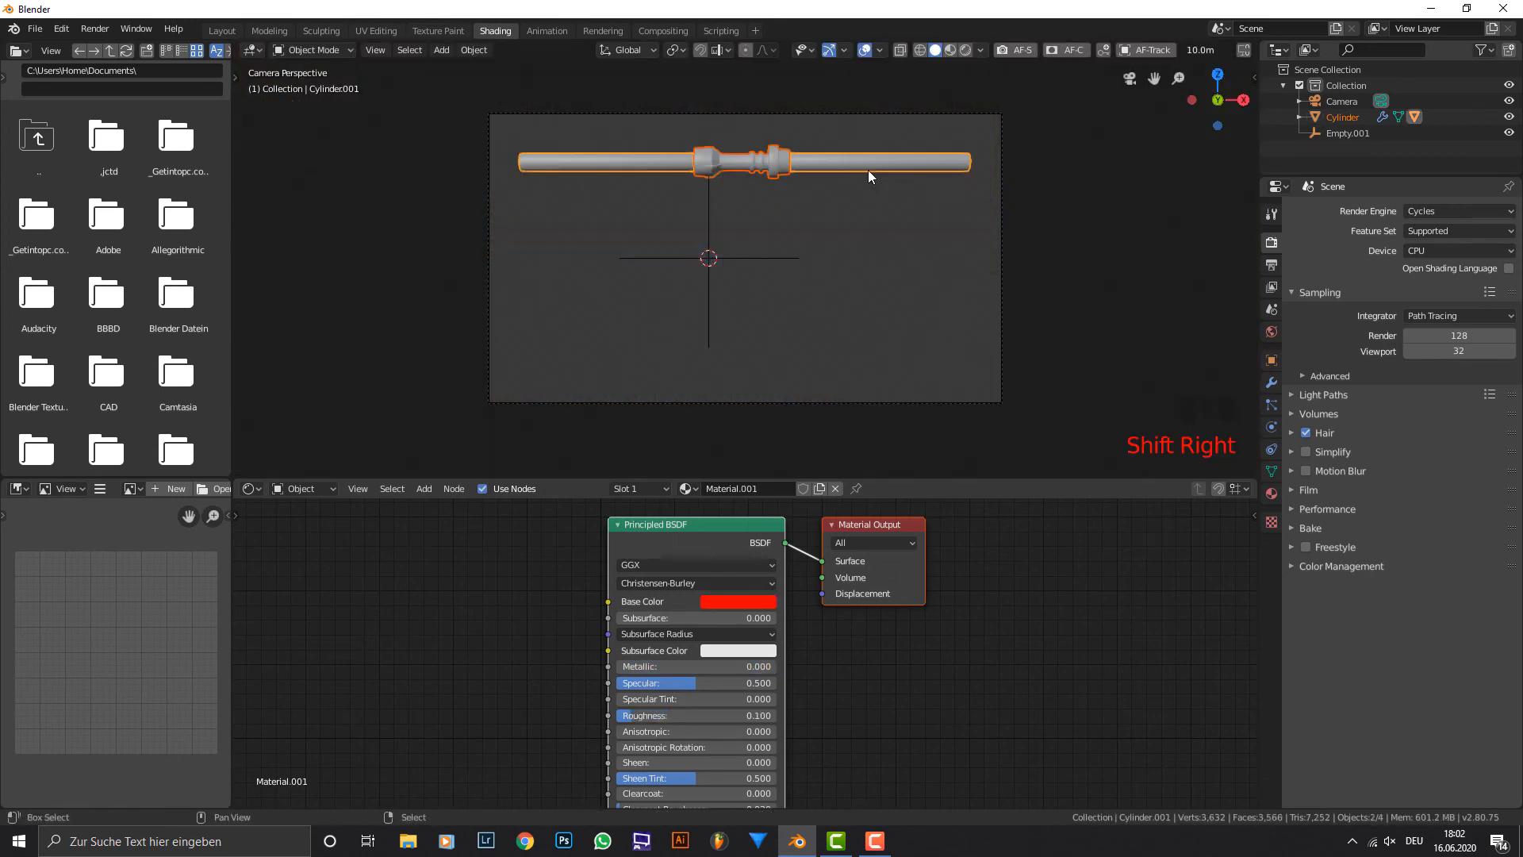
{"action": "key", "text": "shift+d"}
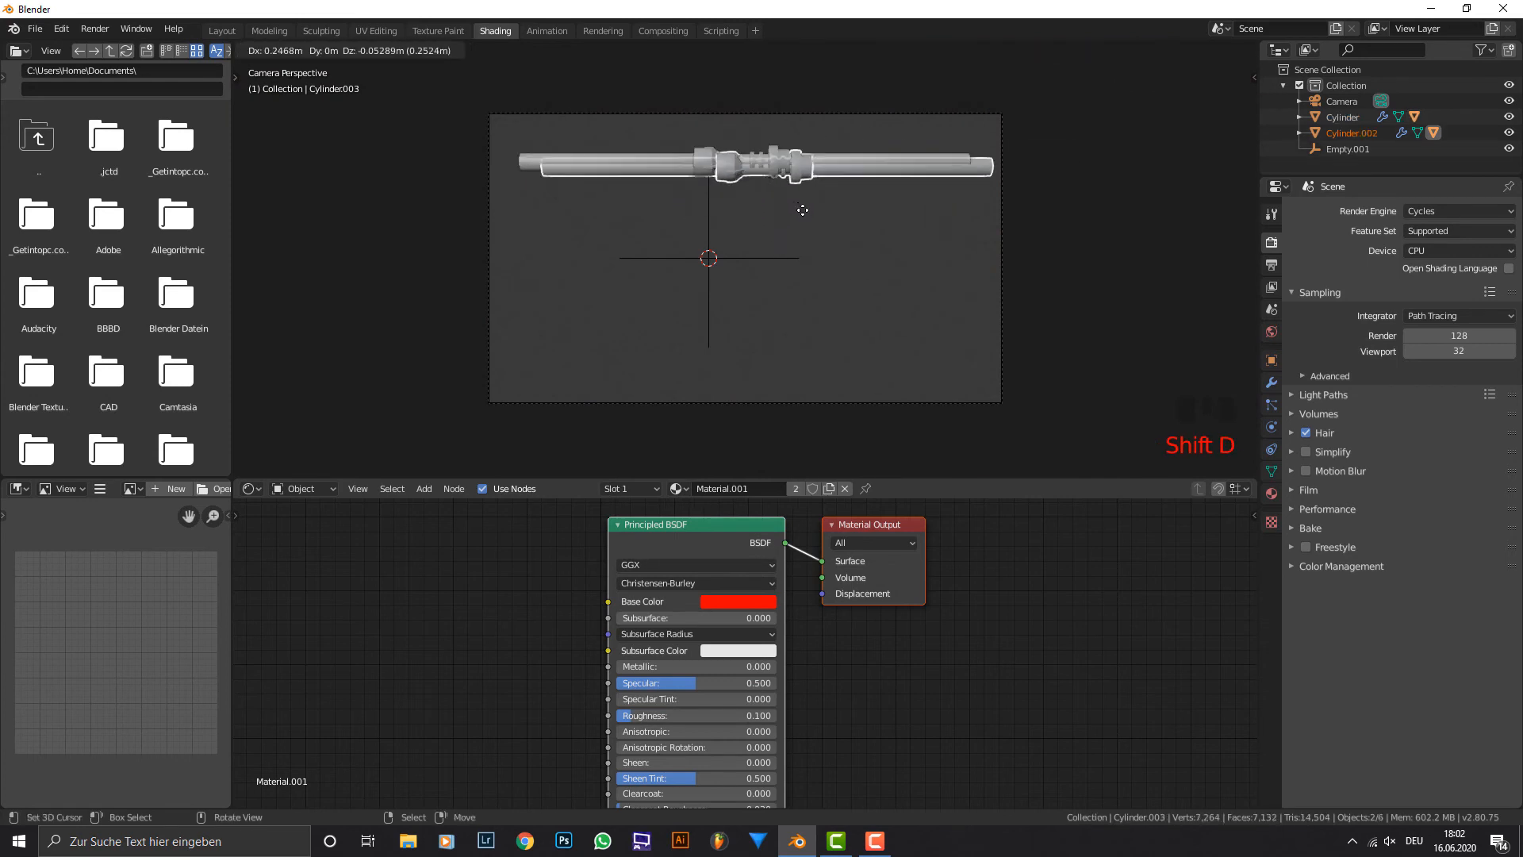
{"action": "right_click", "coordinate": [805, 211]}
{"action": "key", "text": "g"}
{"action": "key", "text": "z"}
{"action": "right_click", "coordinate": [810, 273]}
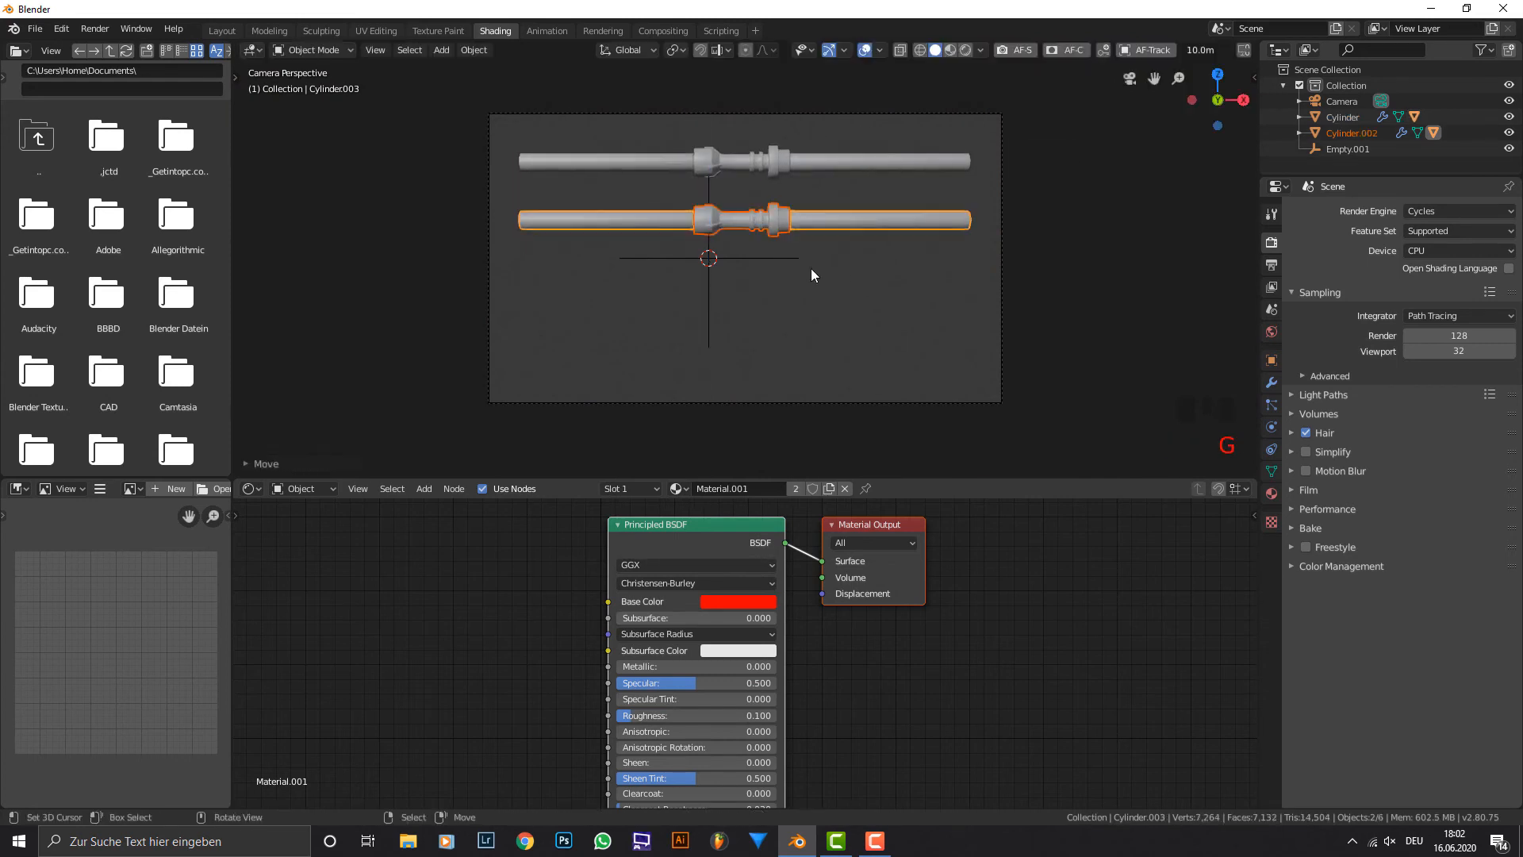
Make the second lightsaber's blade material a single-user copy and set its base colour to blue with Hue 0.599.
{"action": "left_click", "coordinate": [796, 489]}
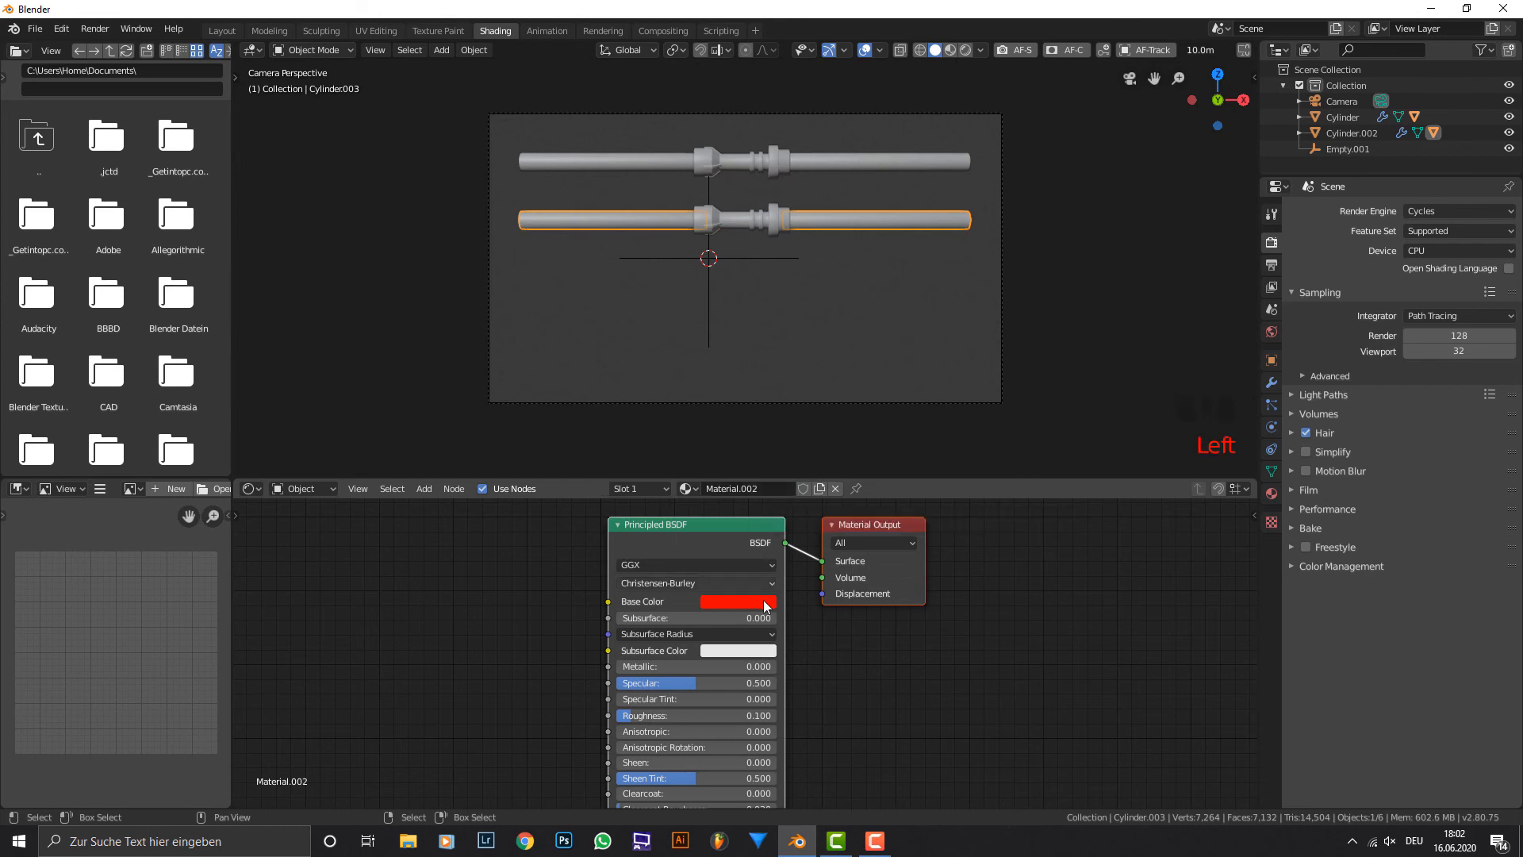
{"action": "left_click", "coordinate": [759, 603]}
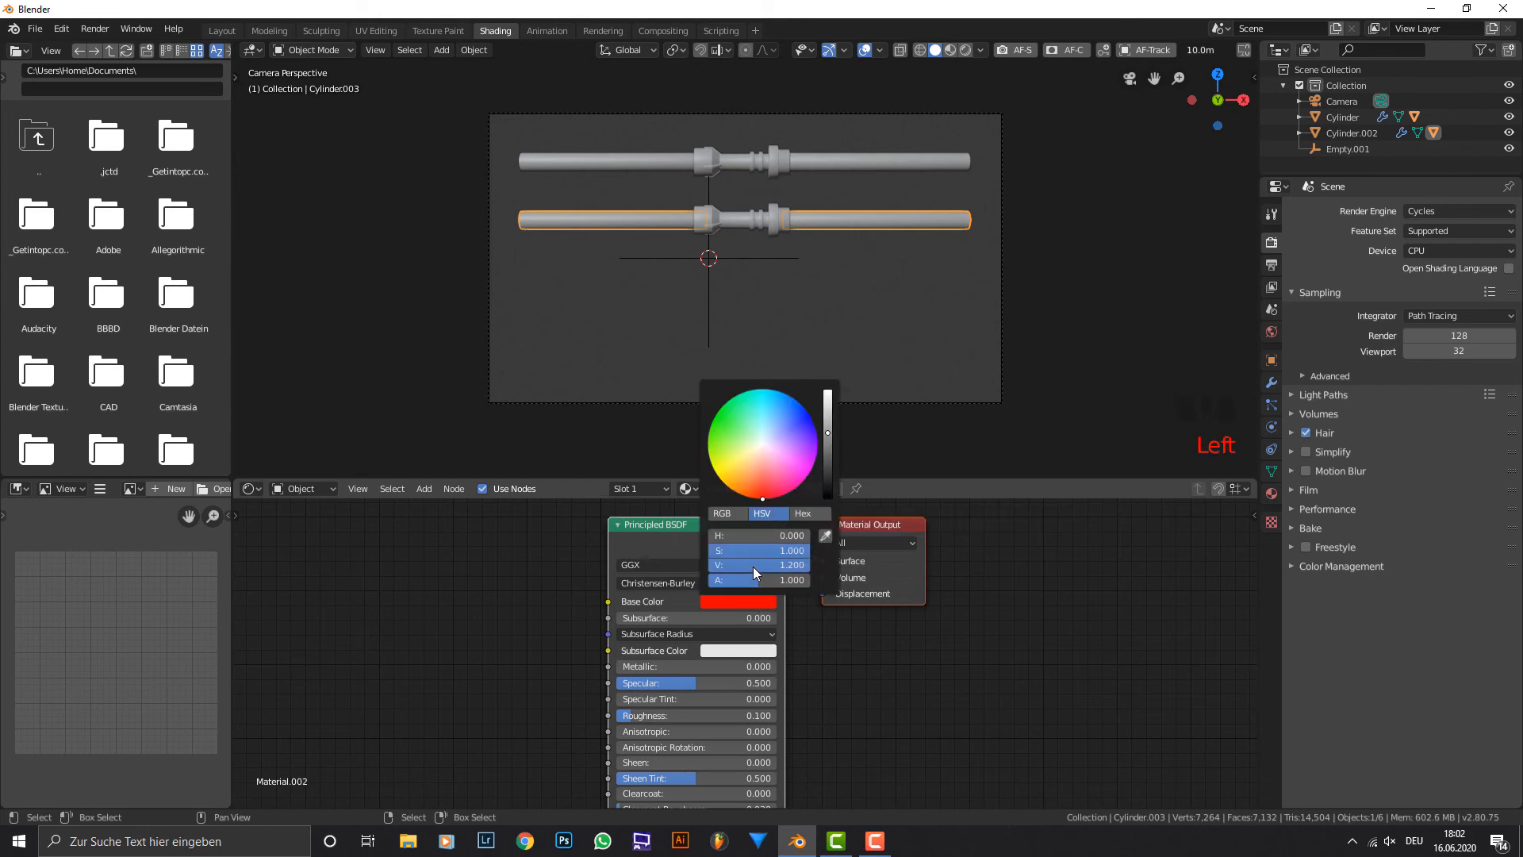
{"action": "left_click", "coordinate": [788, 561]}
{"action": "left_click", "coordinate": [776, 550]}
{"action": "left_click_drag", "start_coordinate": [754, 537], "coordinate": [815, 537]}
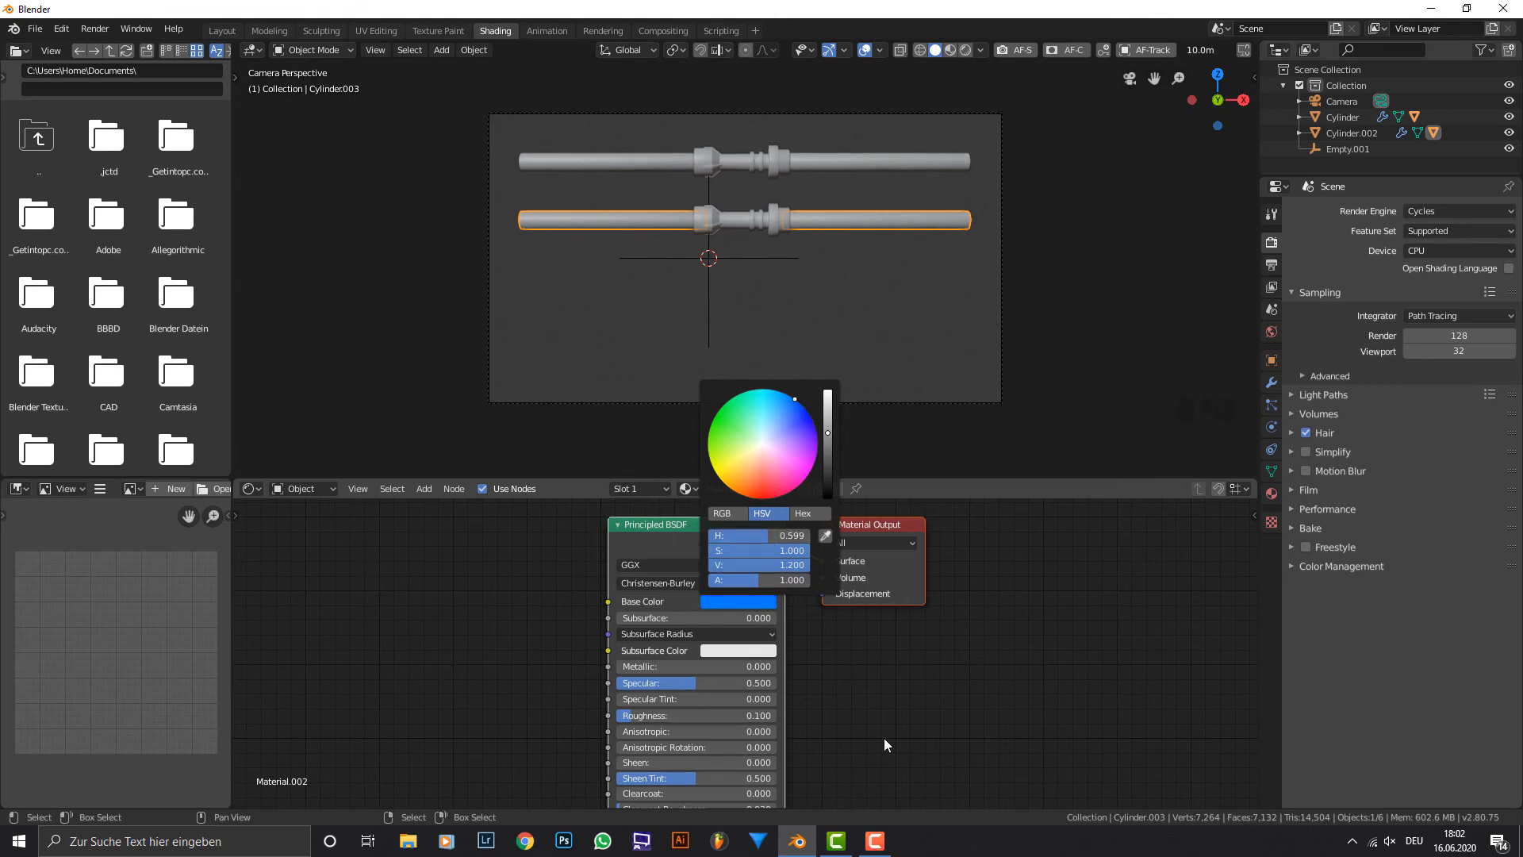
Duplicate the second lightsaber's hilt and blades and place the copy below it along the global Z axis.
{"action": "right_click", "coordinate": [780, 225], "text": "shift"}
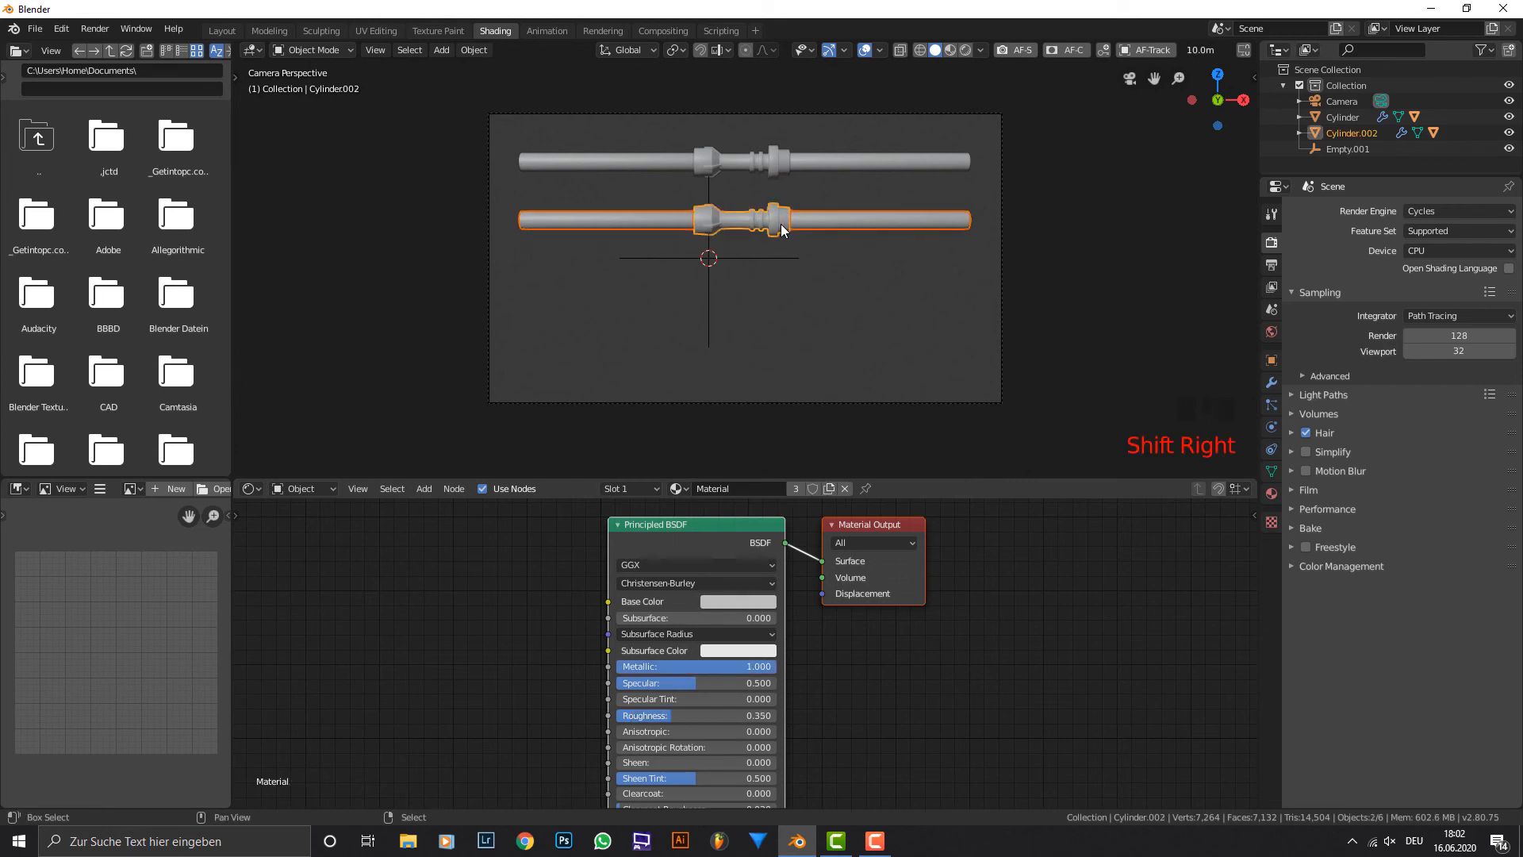
{"action": "key", "text": "shift+d"}
{"action": "key", "text": "g"}
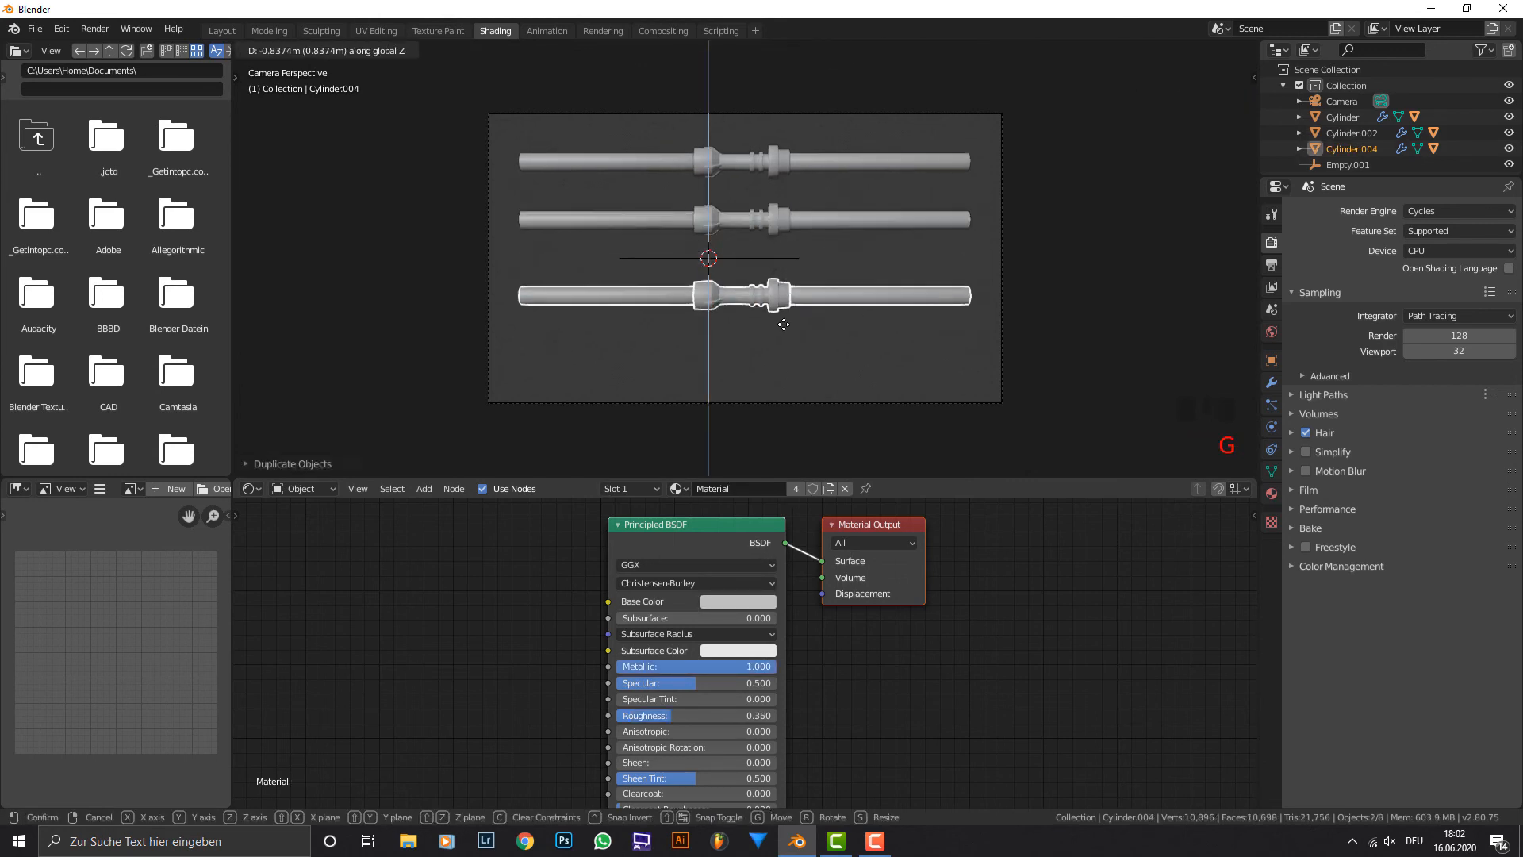
{"action": "left_click", "coordinate": [789, 303]}
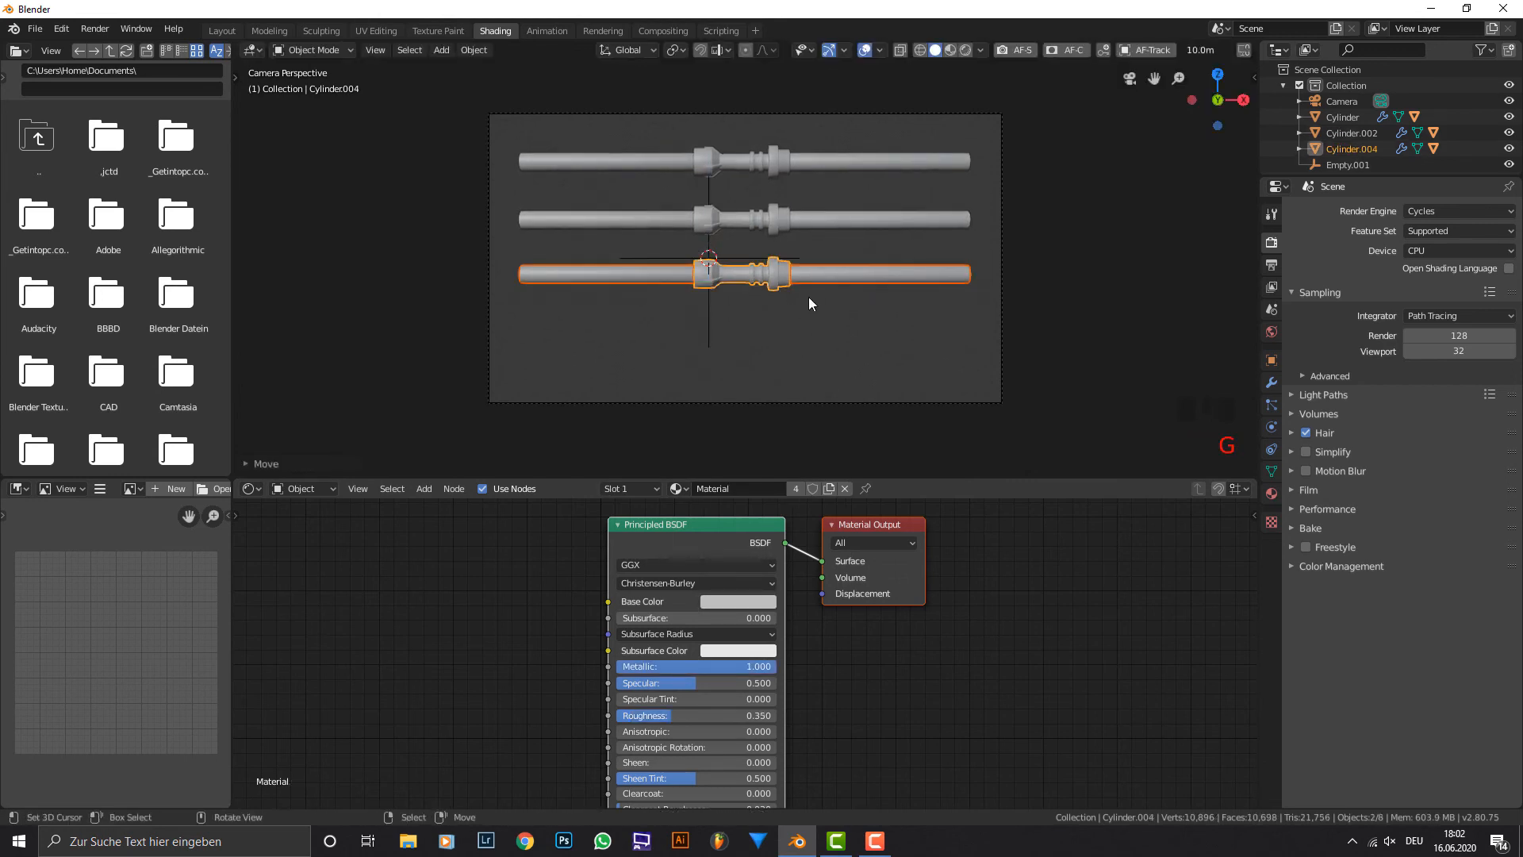
Make the third lightsaber's blade material a single-user copy and set its base colour to green with Hue 0.346.
{"action": "right_click", "coordinate": [817, 273]}
{"action": "left_click", "coordinate": [734, 604]}
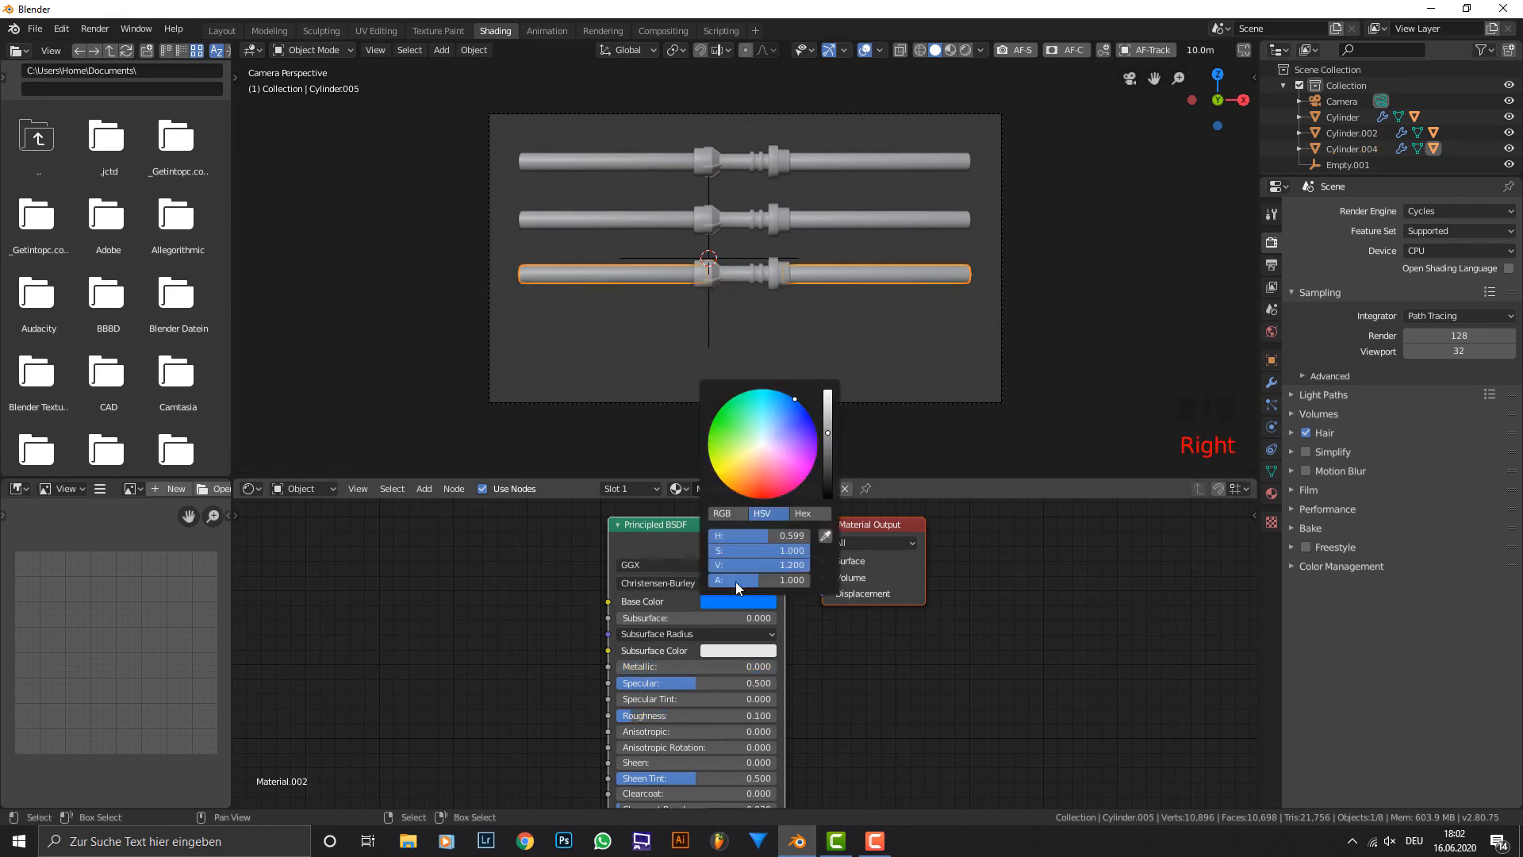
{"action": "left_click", "coordinate": [796, 489]}
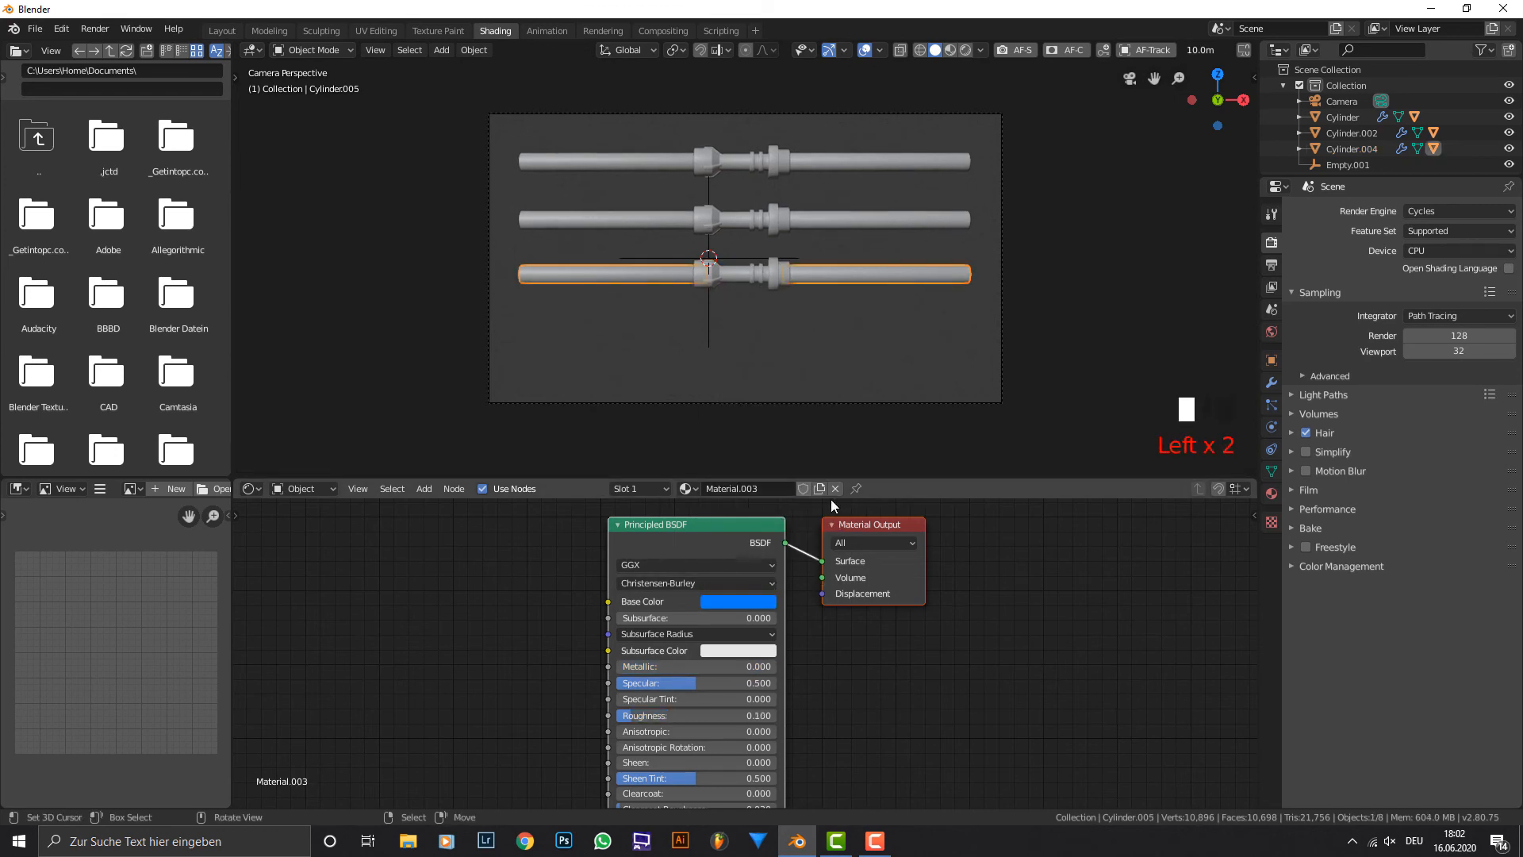
{"action": "left_click", "coordinate": [739, 603]}
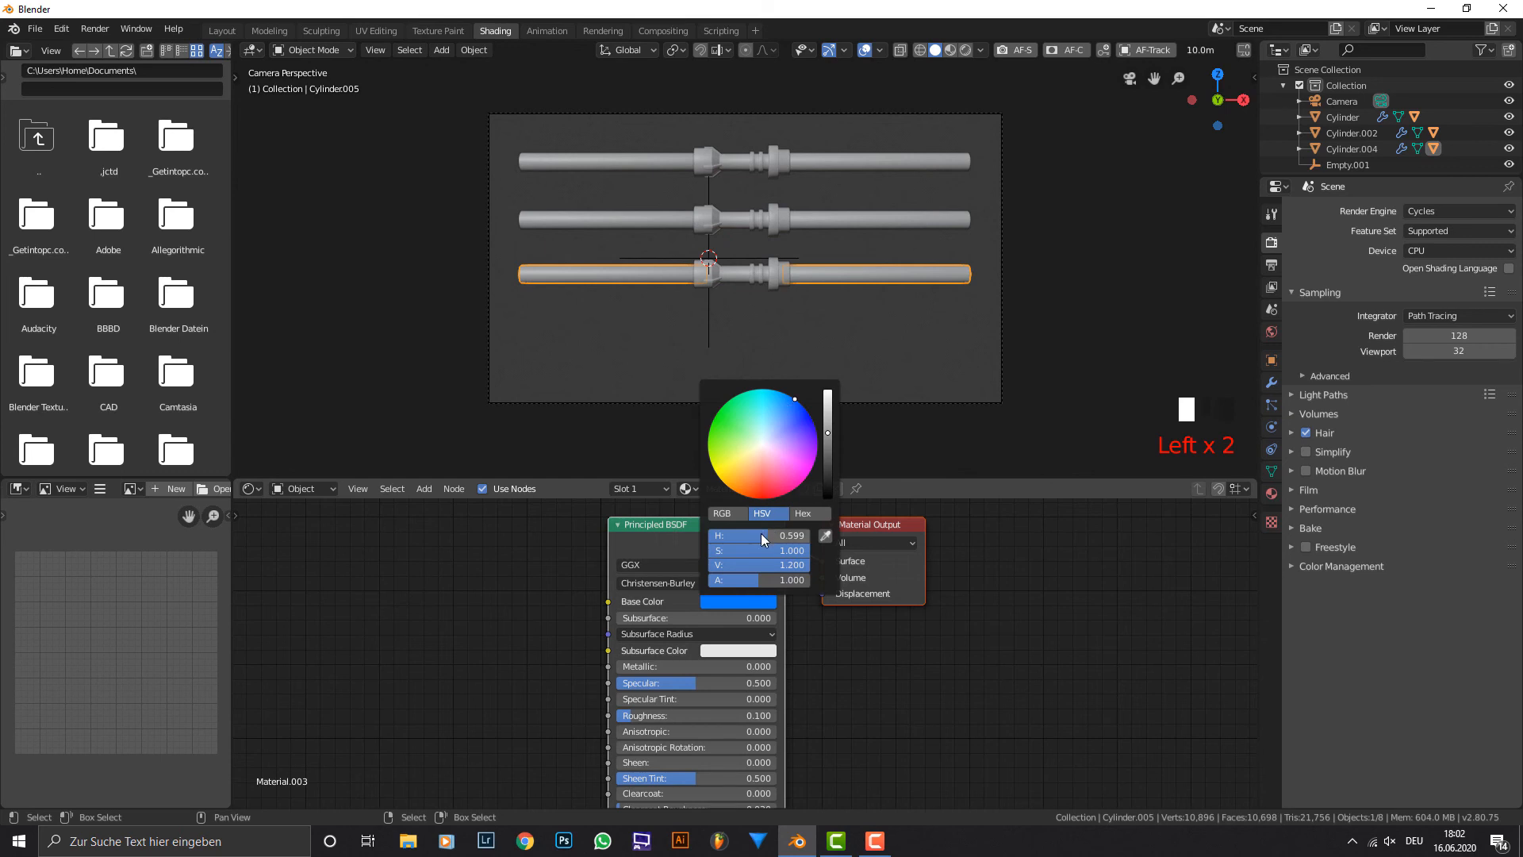
{"action": "left_click_drag", "start_coordinate": [761, 536], "coordinate": [737, 536]}
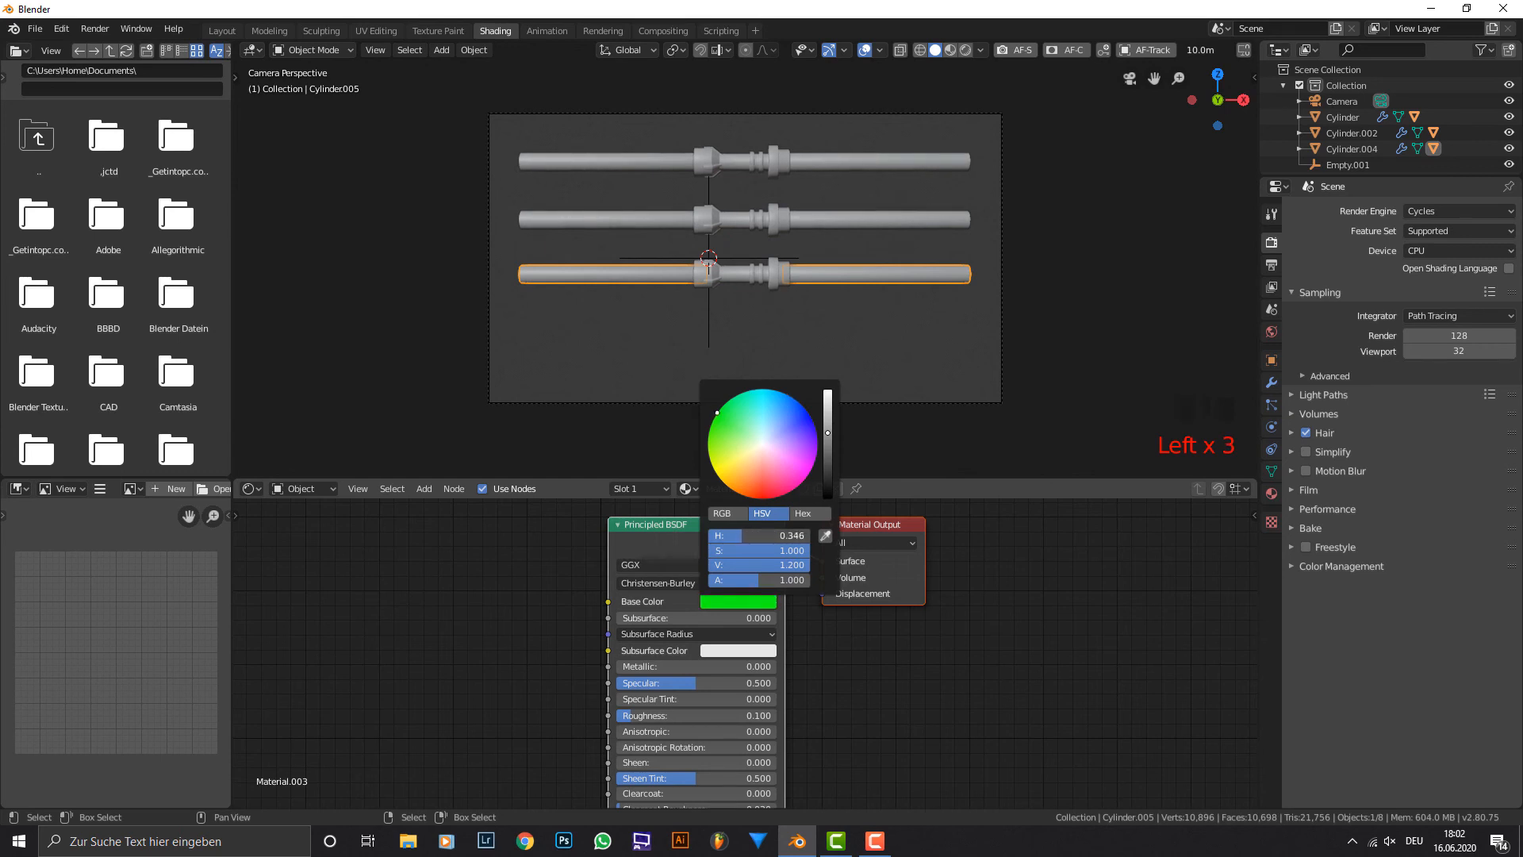
Duplicate the third lightsaber below itself along the Z axis and make the copy's blade material single-user.
{"action": "right_click", "coordinate": [773, 270], "text": "shift"}
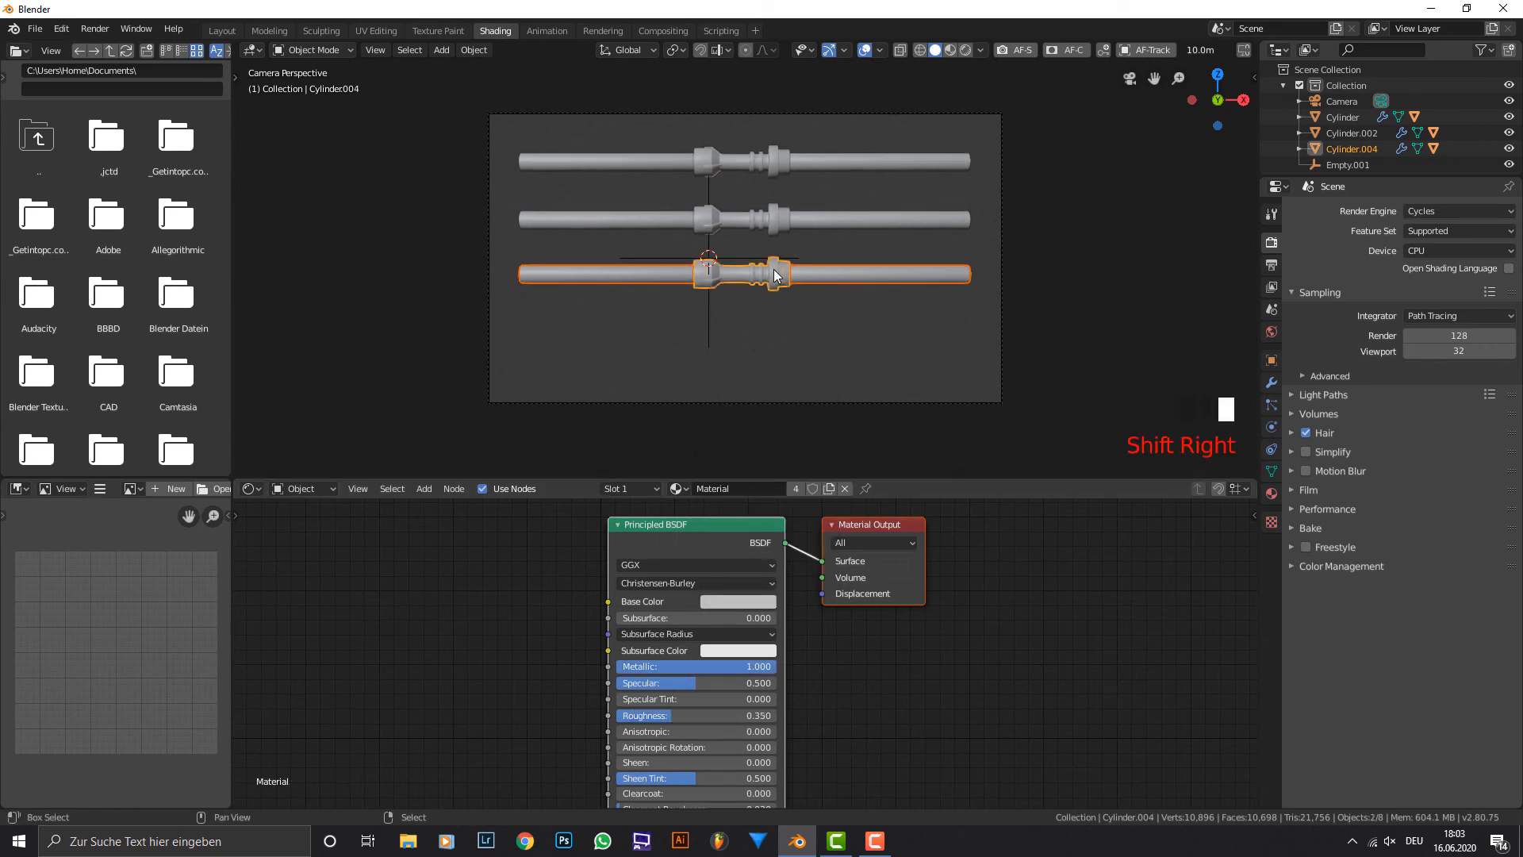
{"action": "key", "text": "shift+d"}
{"action": "key", "text": "g"}
{"action": "key", "text": "z"}
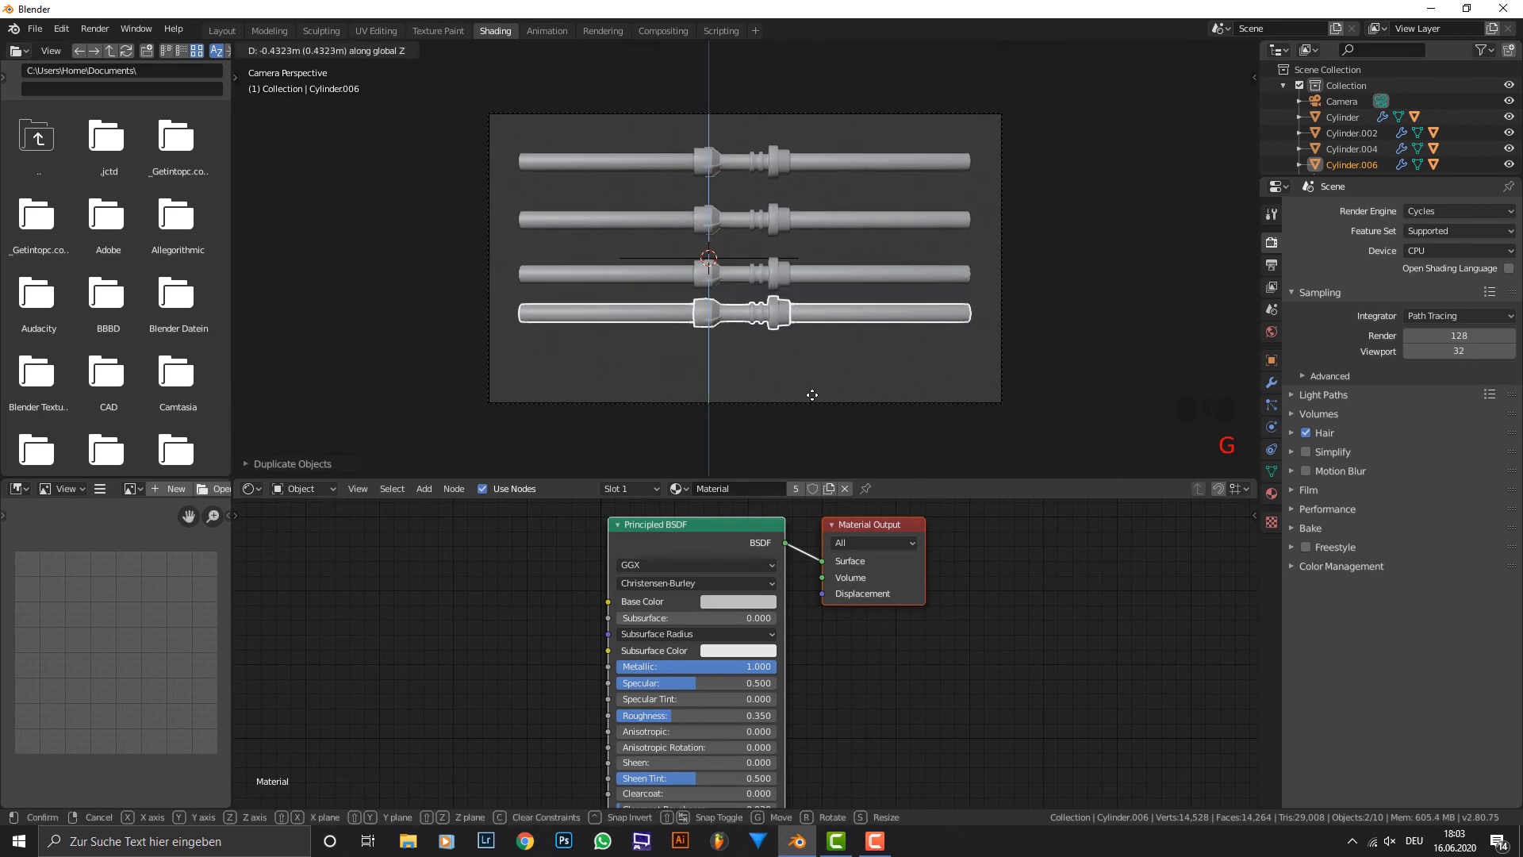
{"action": "right_click", "coordinate": [813, 394]}
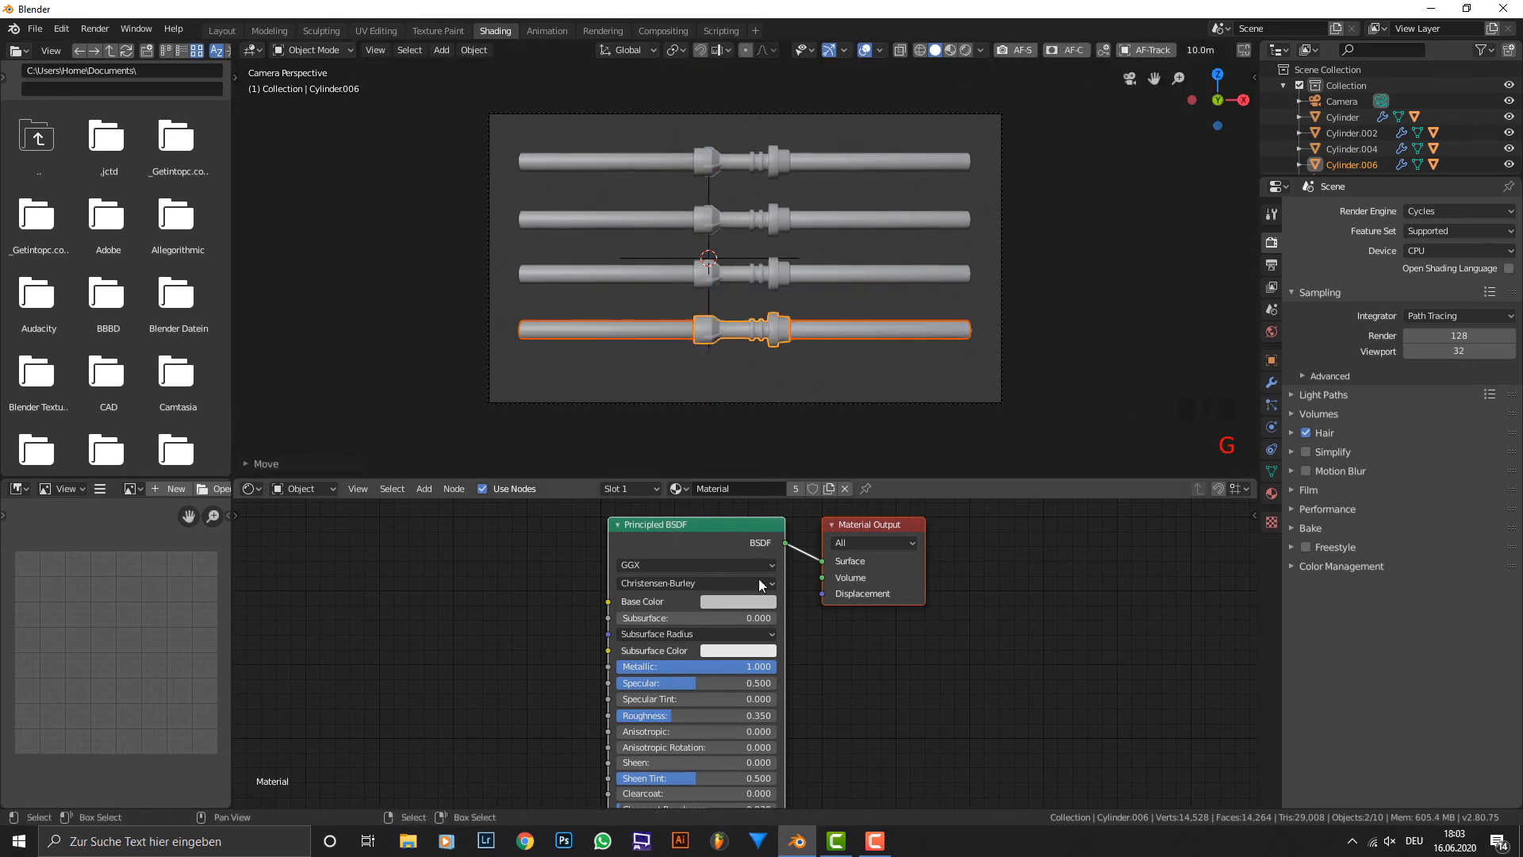
{"action": "right_click", "coordinate": [830, 339]}
{"action": "left_click", "coordinate": [792, 491]}
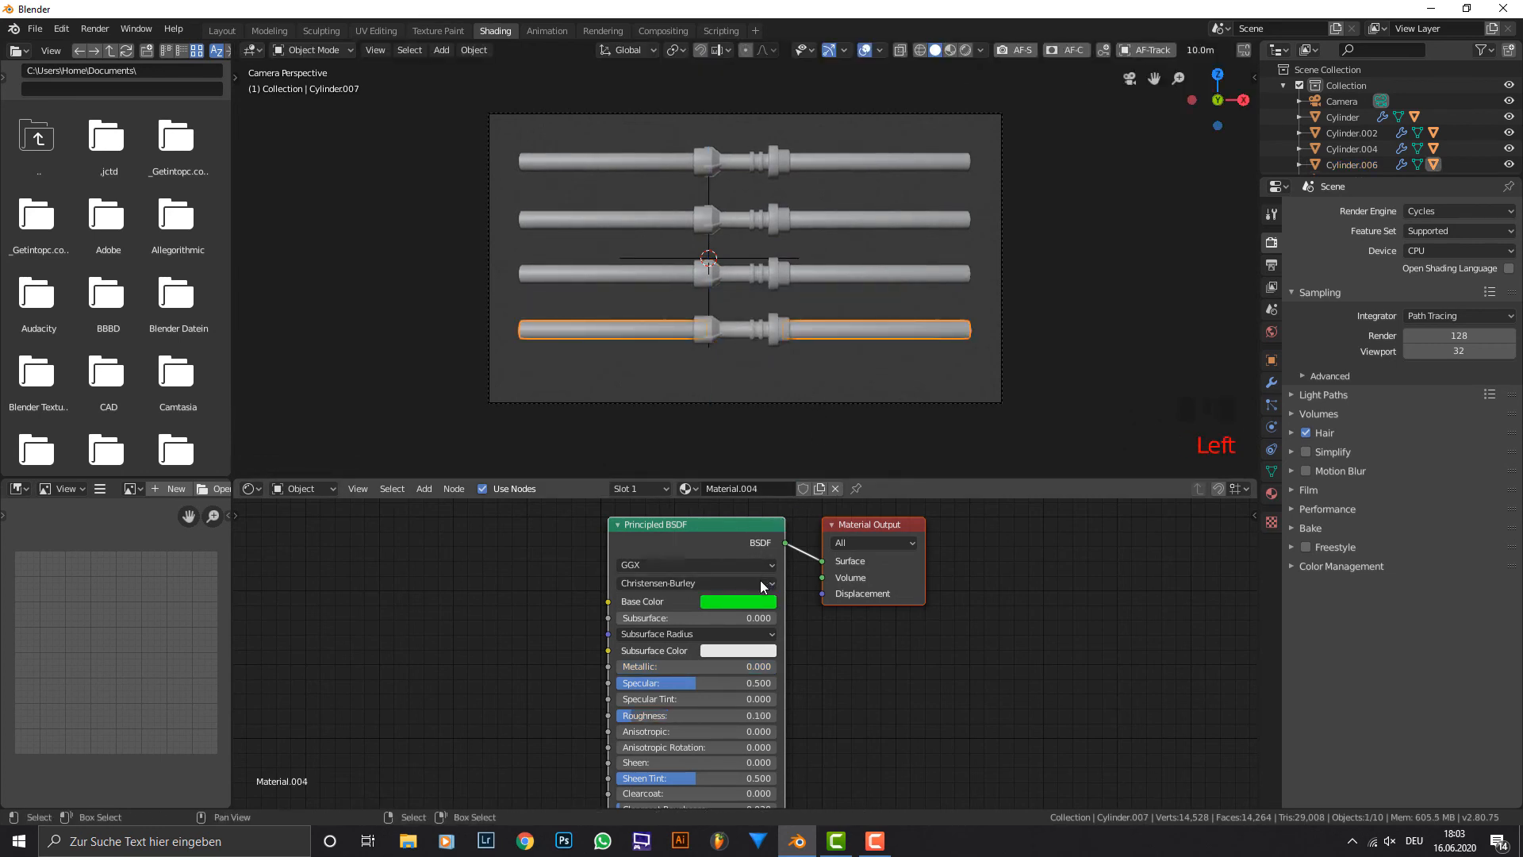
Try a violet base colour with Hue 0.722 on the lowest lightsaber's blade material.
{"action": "left_click", "coordinate": [753, 603]}
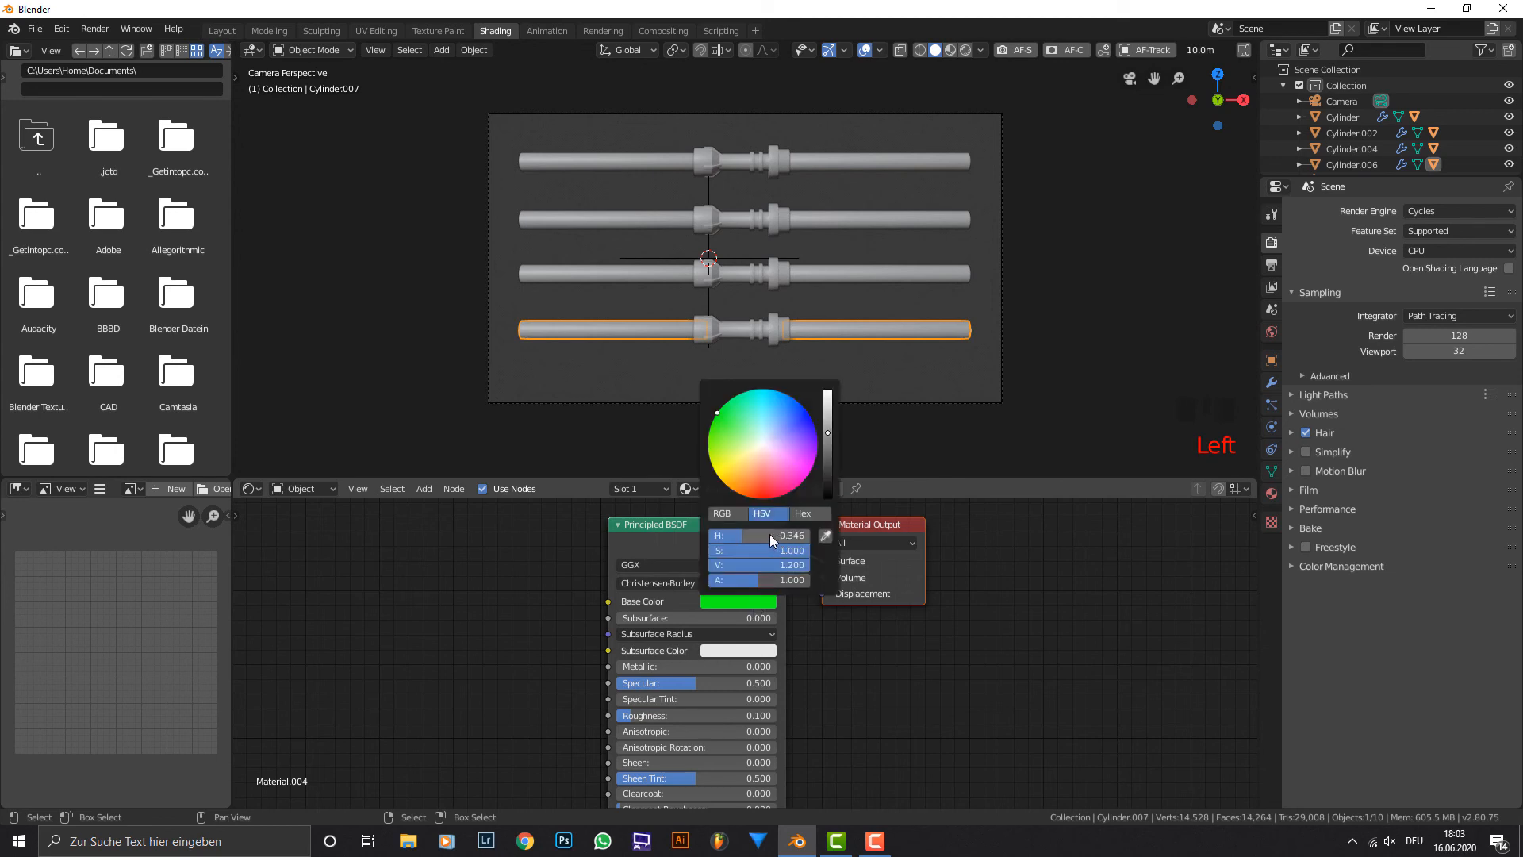
{"action": "left_click_drag", "start_coordinate": [770, 535], "coordinate": [803, 535]}
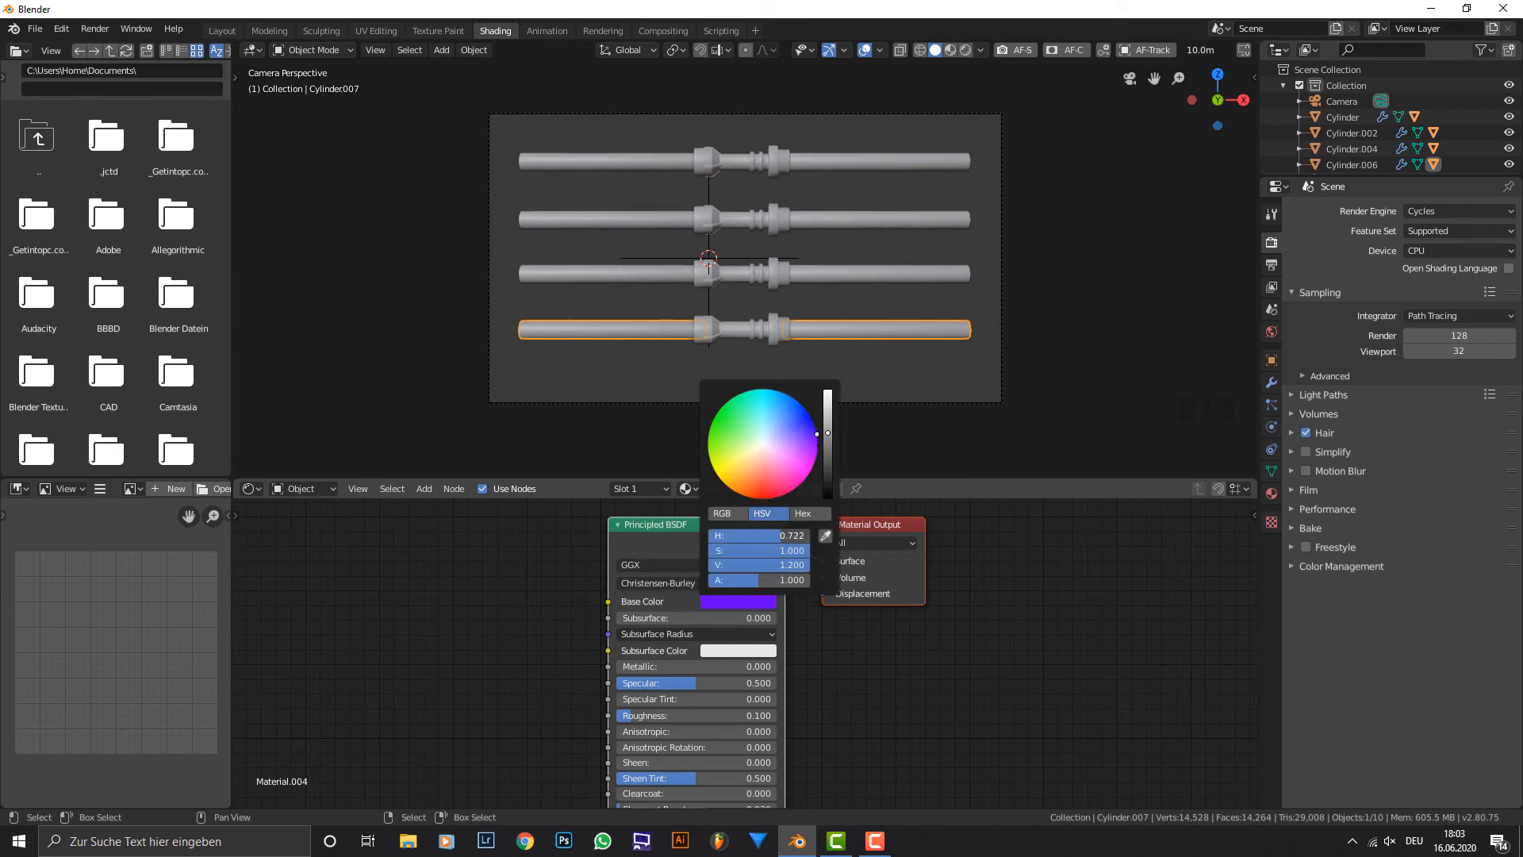
{"action": "right_click", "coordinate": [678, 349]}
Delete the linked vertices of the lowest lightsaber's left blade so that only its right blade remains.
{"action": "key", "text": "Tab"}
{"action": "key", "text": "l"}
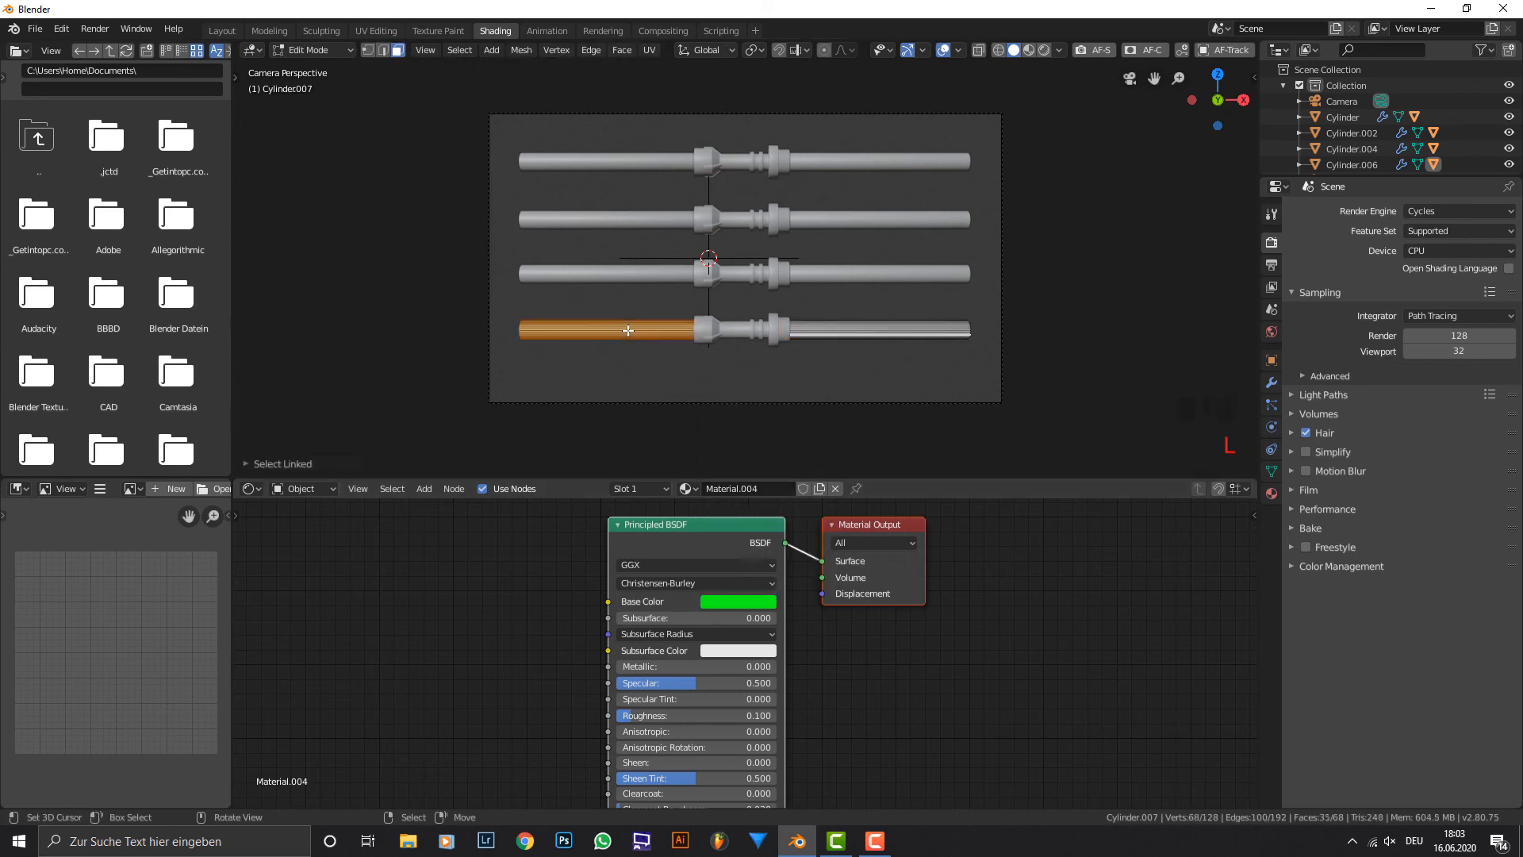
{"action": "key", "text": "x"}
{"action": "right_click", "coordinate": [704, 341]}
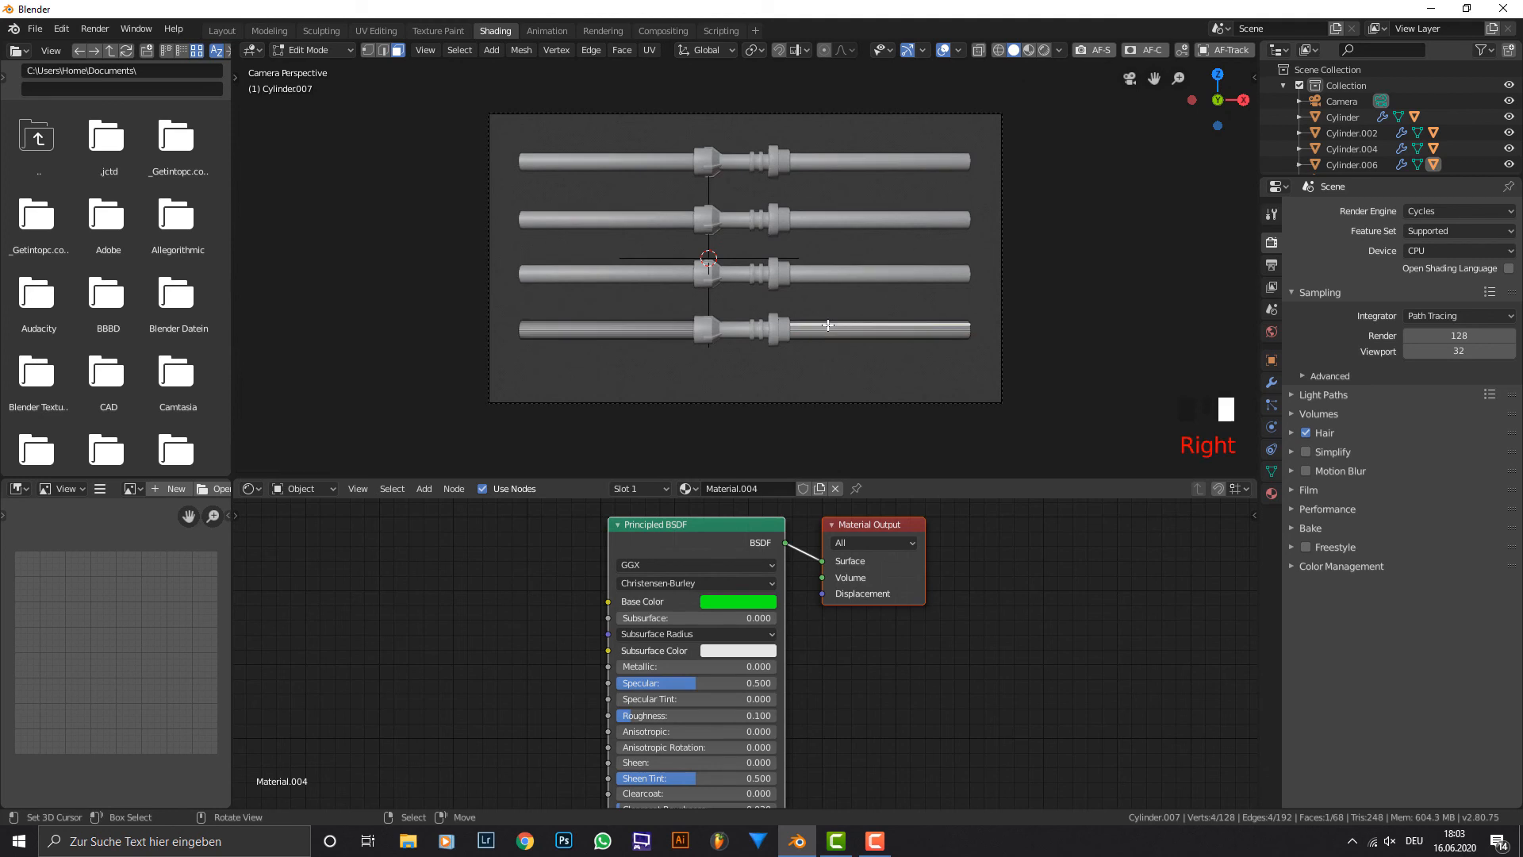
{"action": "right_click", "coordinate": [670, 334]}
{"action": "key", "text": "l"}
{"action": "key", "text": "x"}
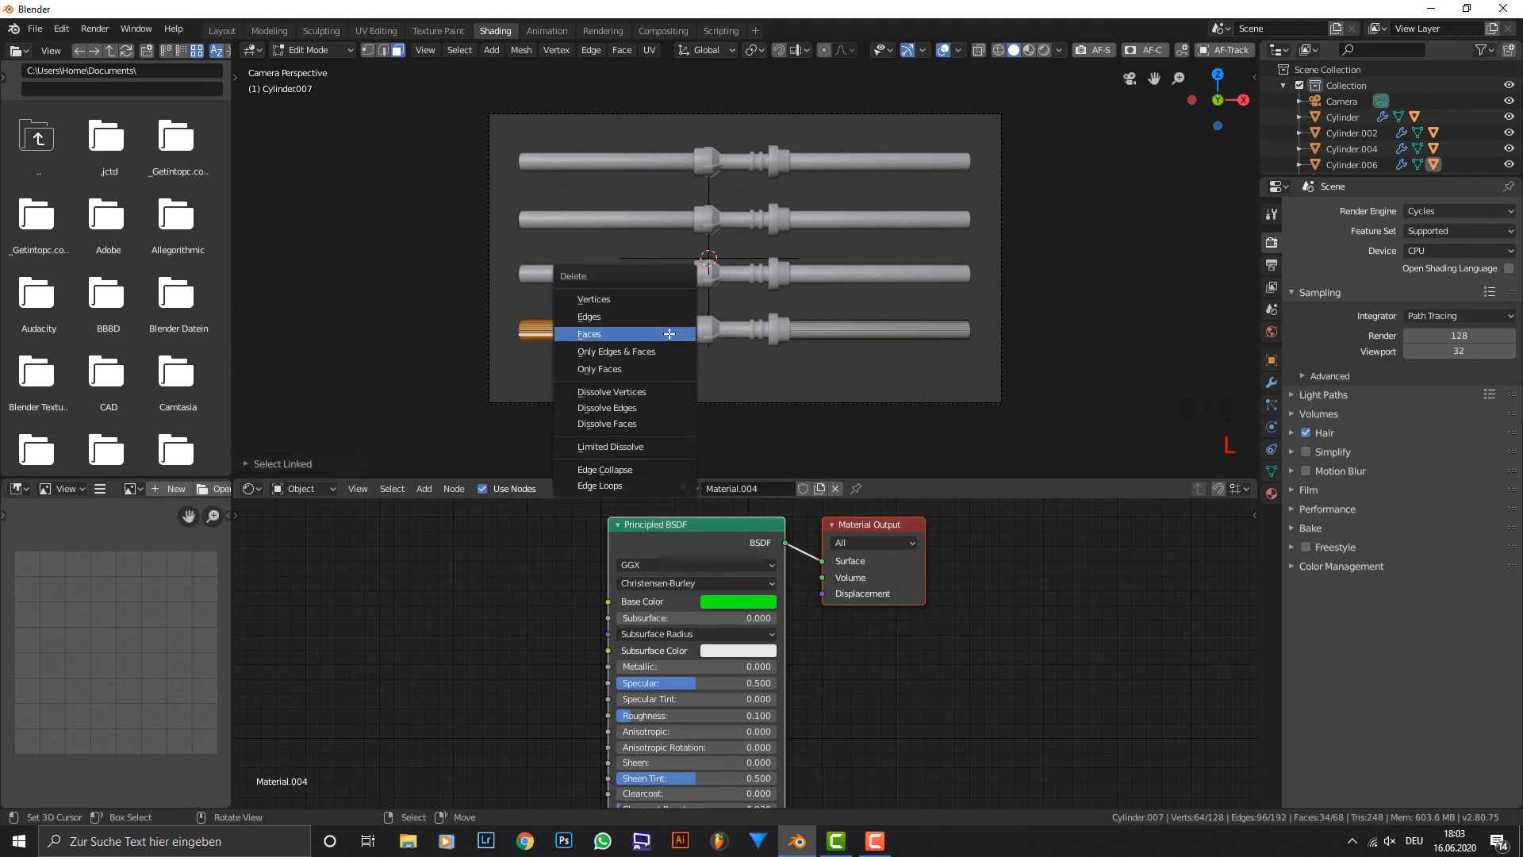
{"action": "left_click", "coordinate": [658, 299]}
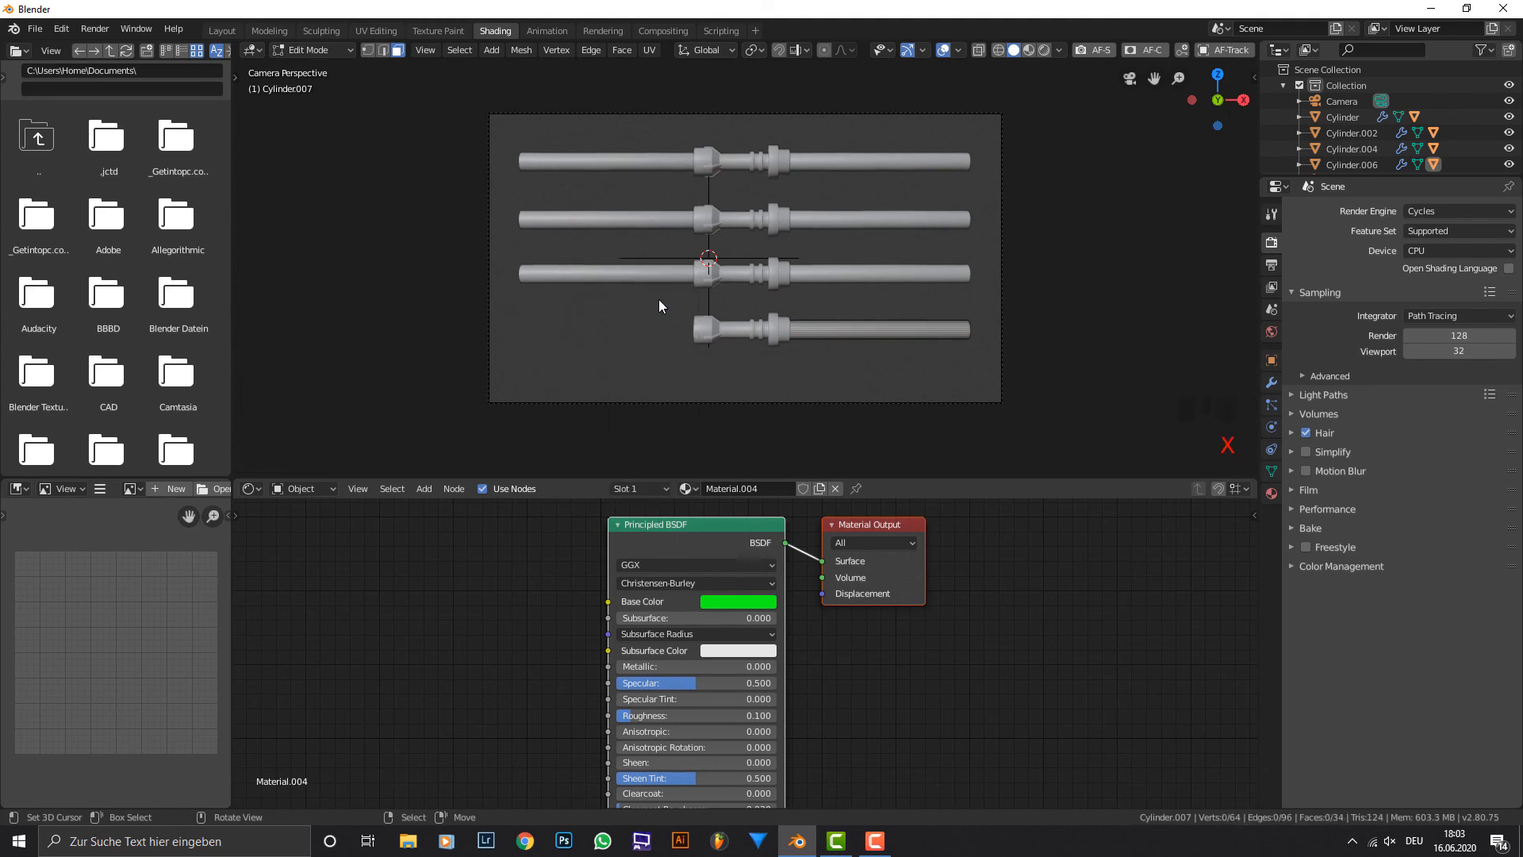
{"action": "key", "text": "Tab"}
Set the base colour of the lowest lightsaber's blade material to blue-violet.
{"action": "right_click", "coordinate": [845, 333]}
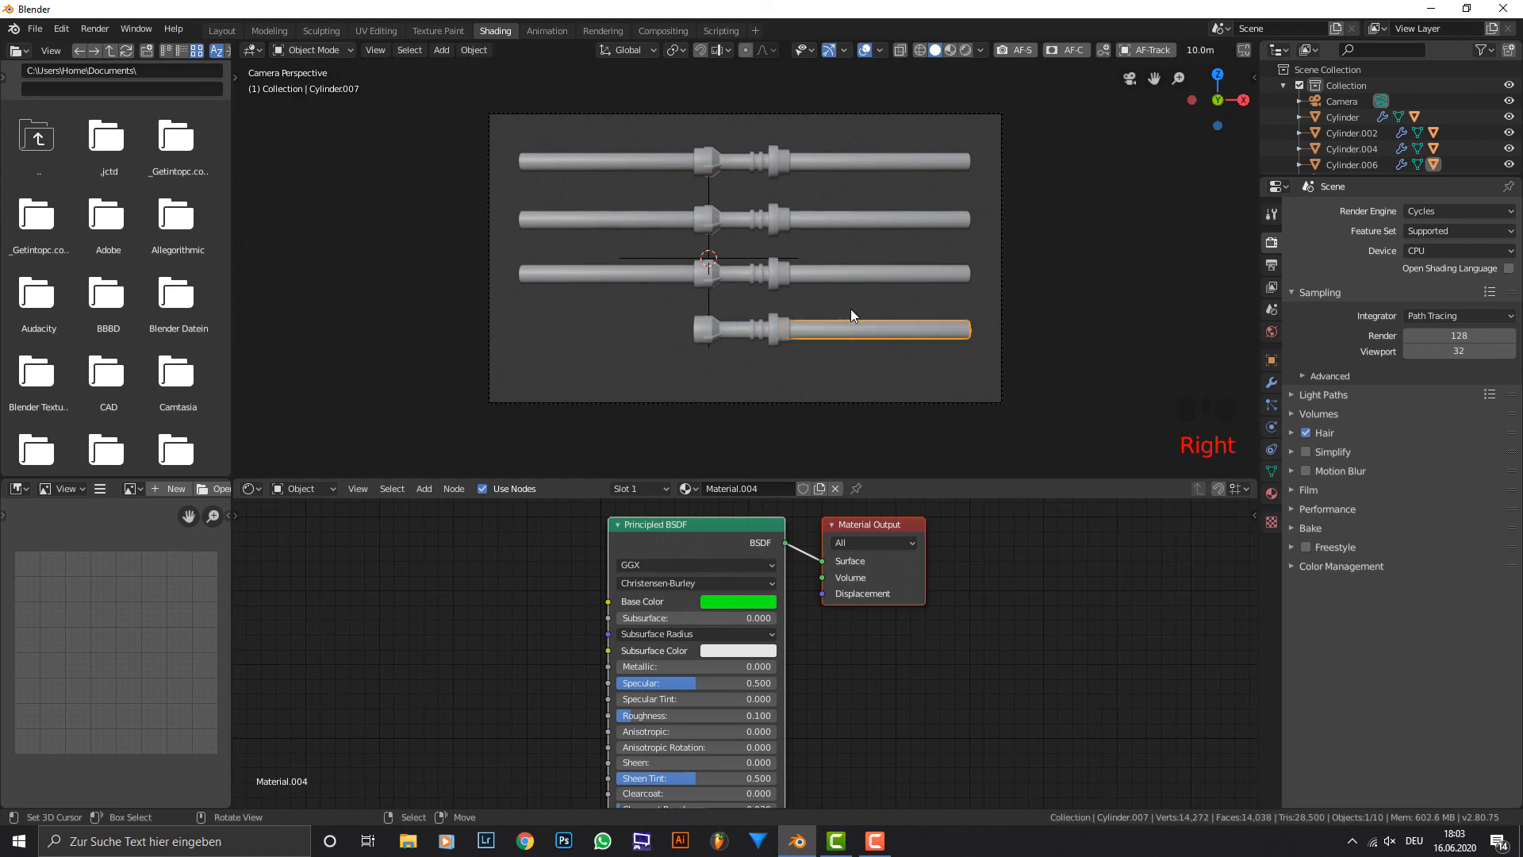
{"action": "left_click", "coordinate": [763, 601]}
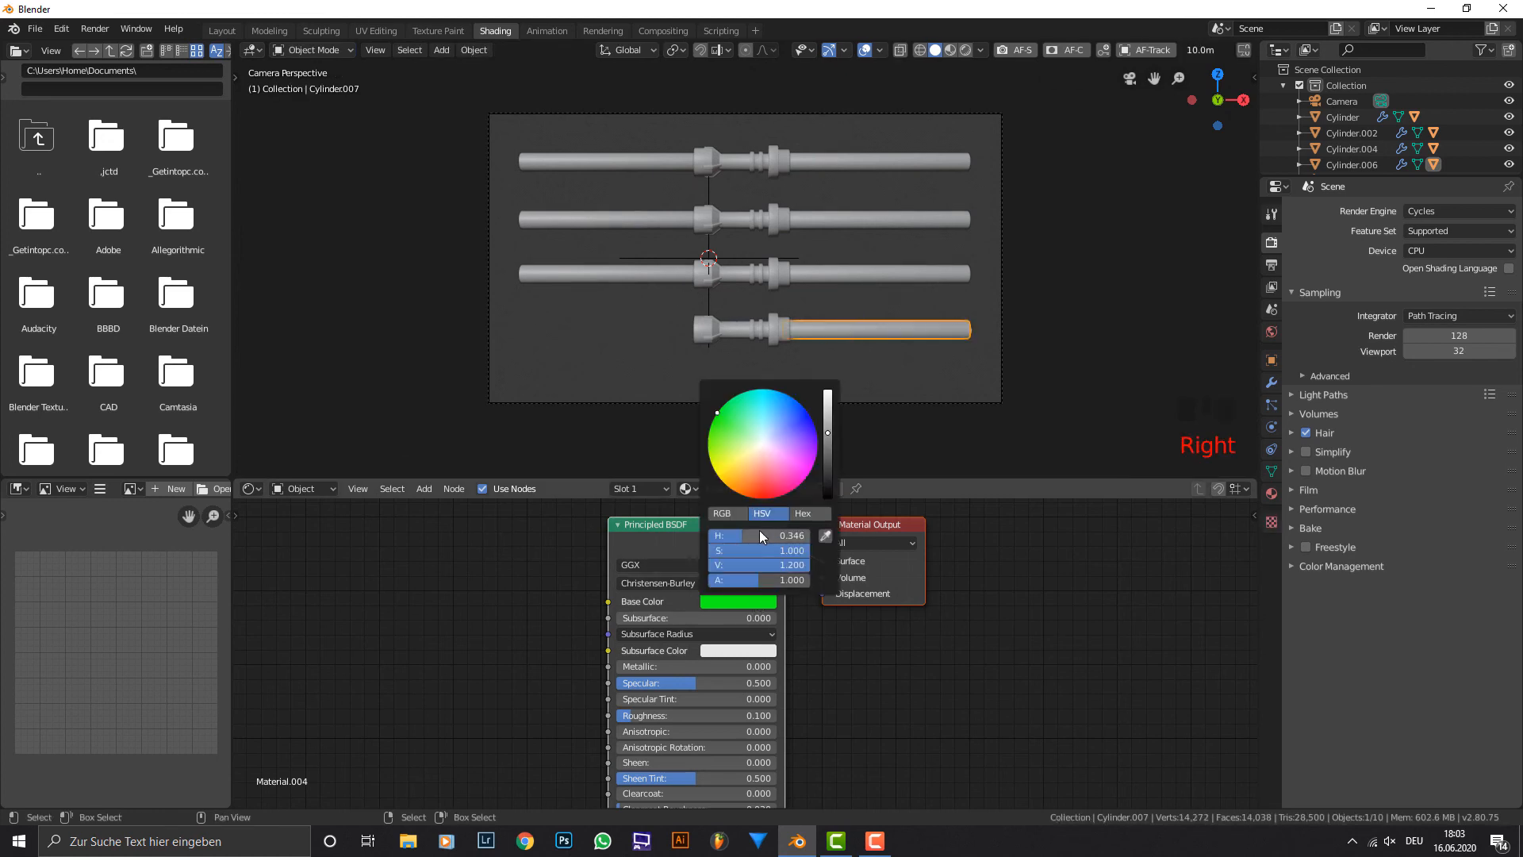
{"action": "mouse_move", "coordinate": [762, 533]}
{"action": "left_mouse_down"}
{"action": "mouse_move", "coordinate": [813, 533]}
{"action": "mouse_move", "coordinate": [782, 533]}
{"action": "left_mouse_up"}
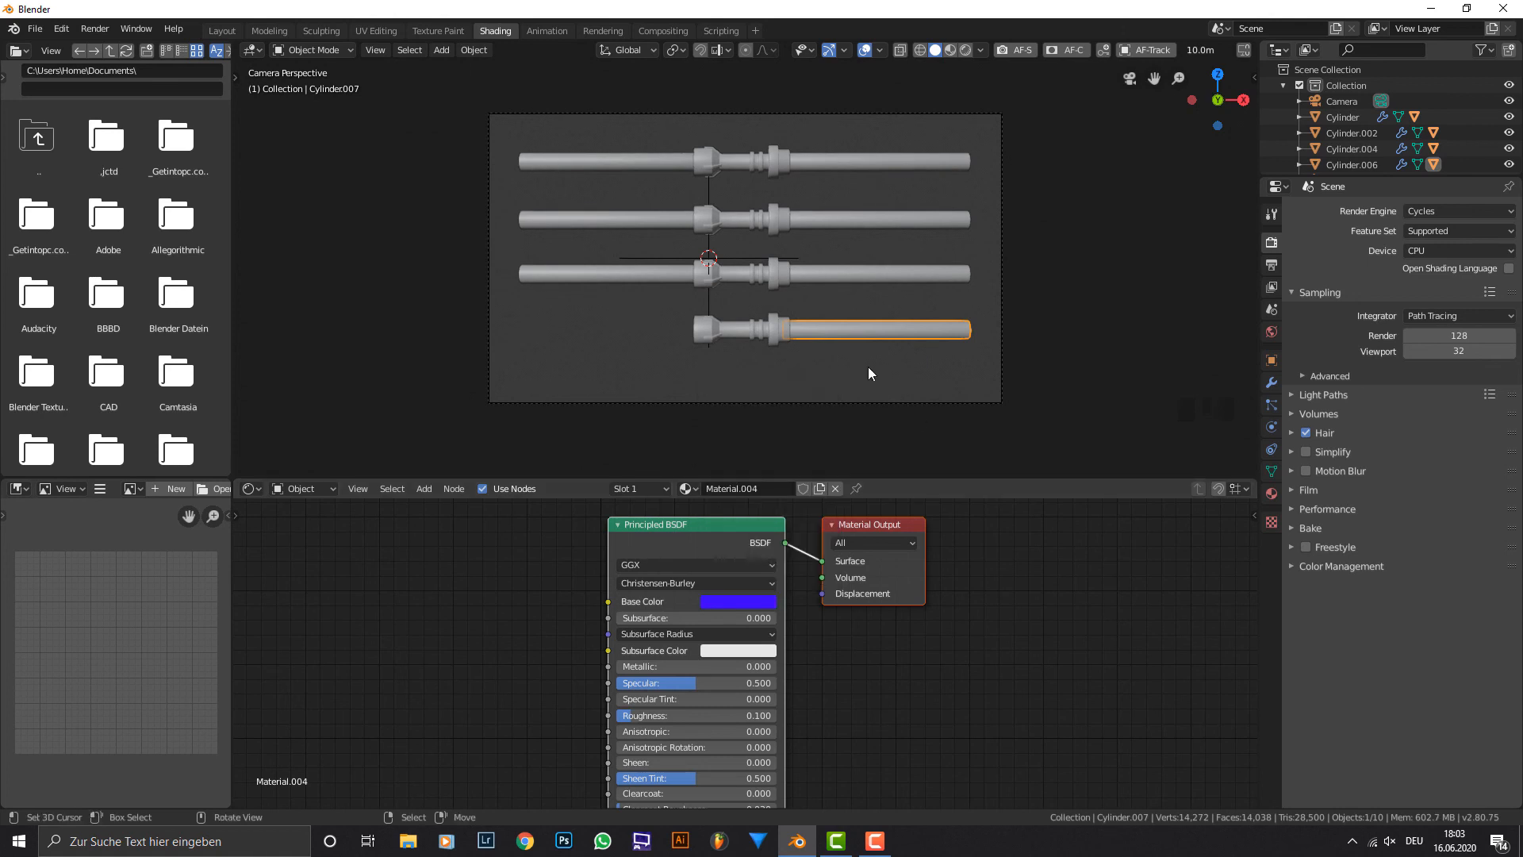
Delete the linked vertices of the third lightsaber's left blade so that only its right blade remains.
{"action": "right_click", "coordinate": [845, 279]}
{"action": "right_click", "coordinate": [855, 222]}
{"action": "right_click", "coordinate": [854, 166]}
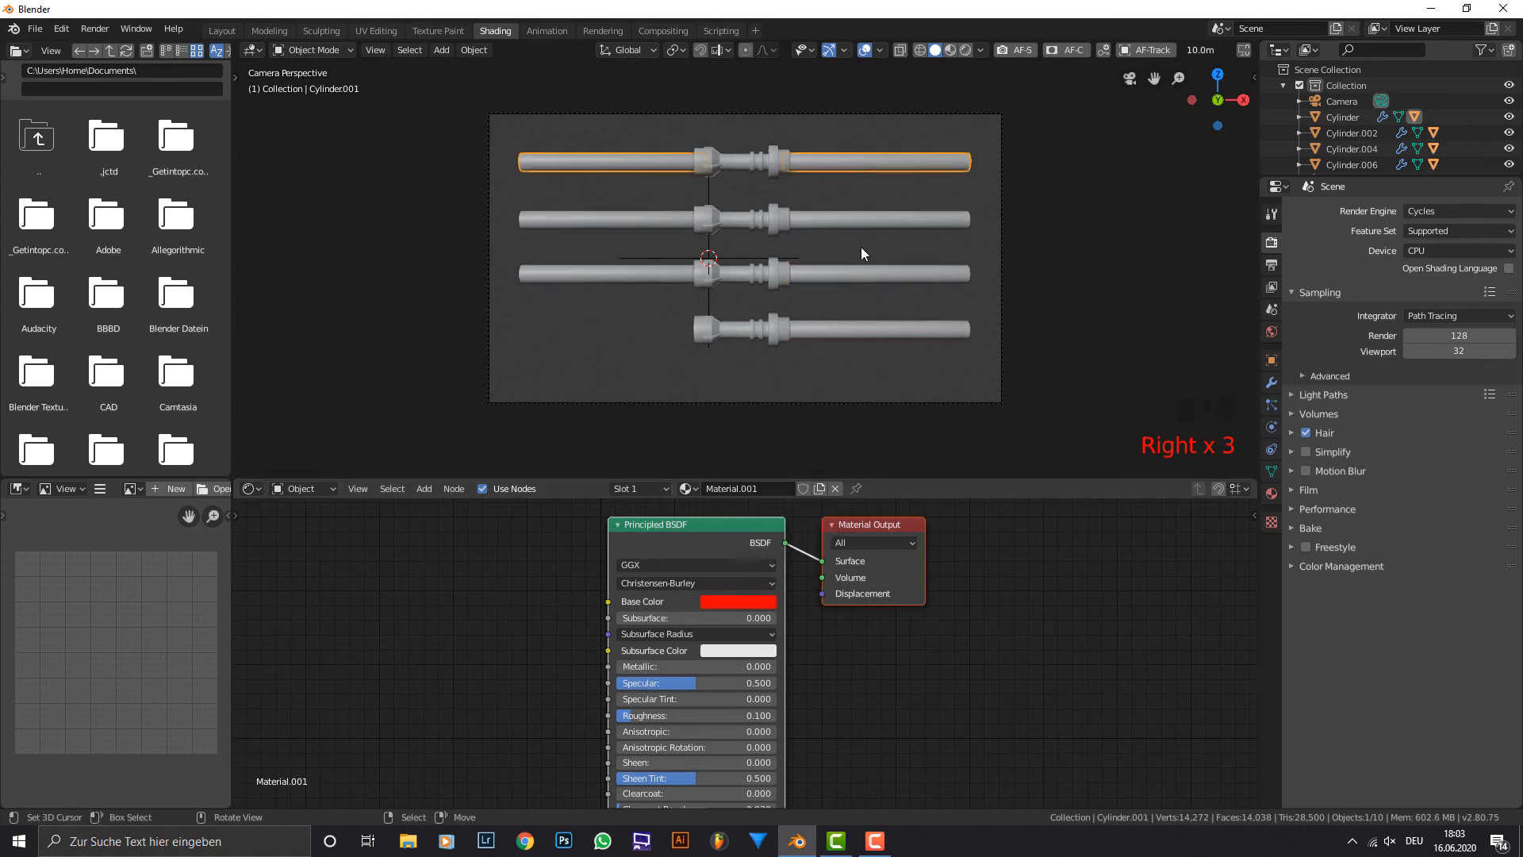
{"action": "right_click", "coordinate": [834, 276]}
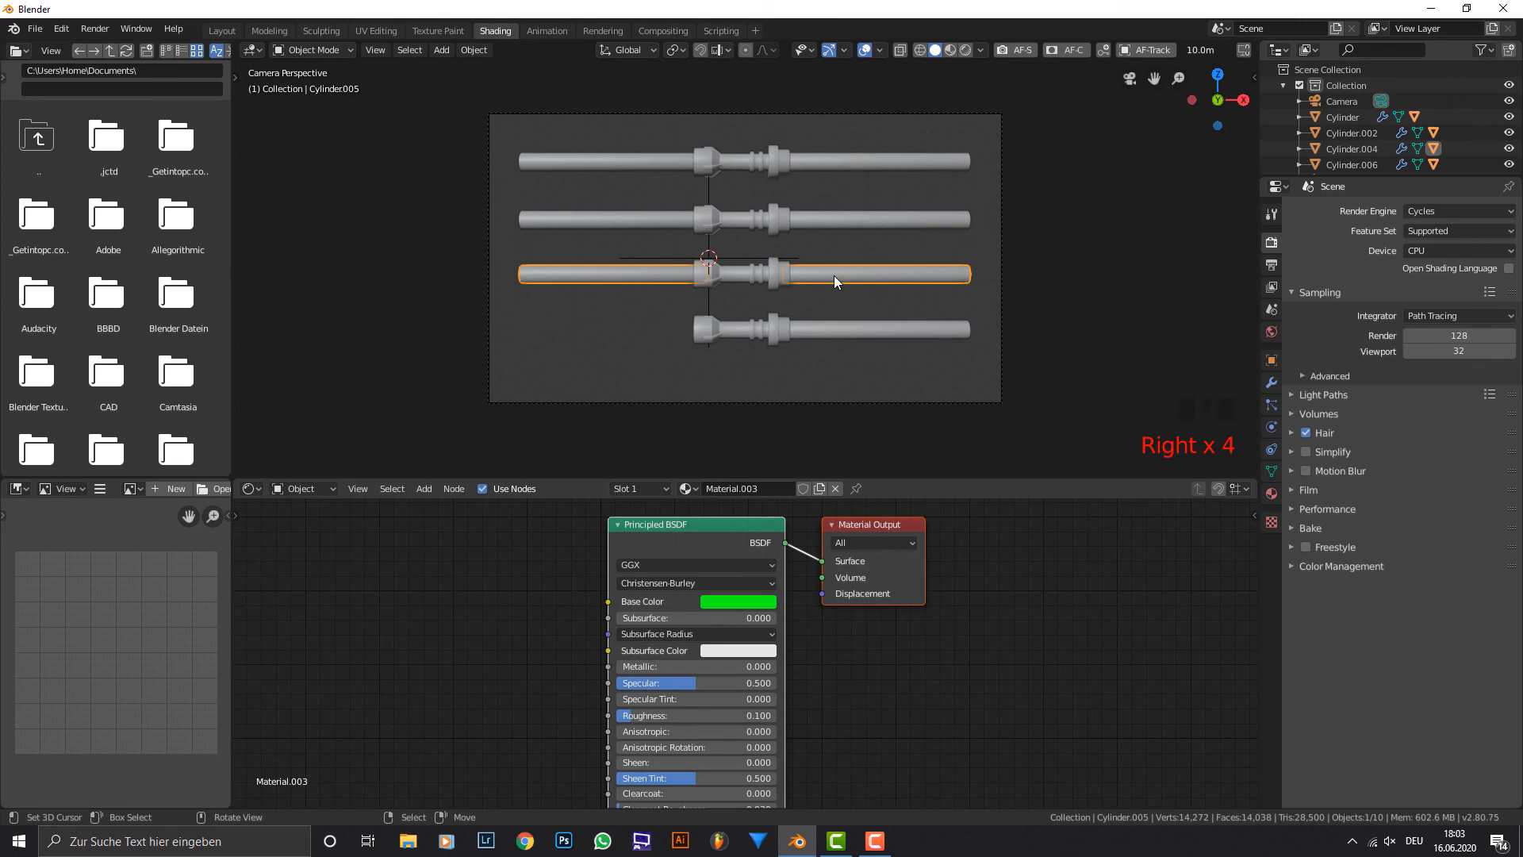
{"action": "key", "text": "Tab"}
{"action": "right_click", "coordinate": [649, 278]}
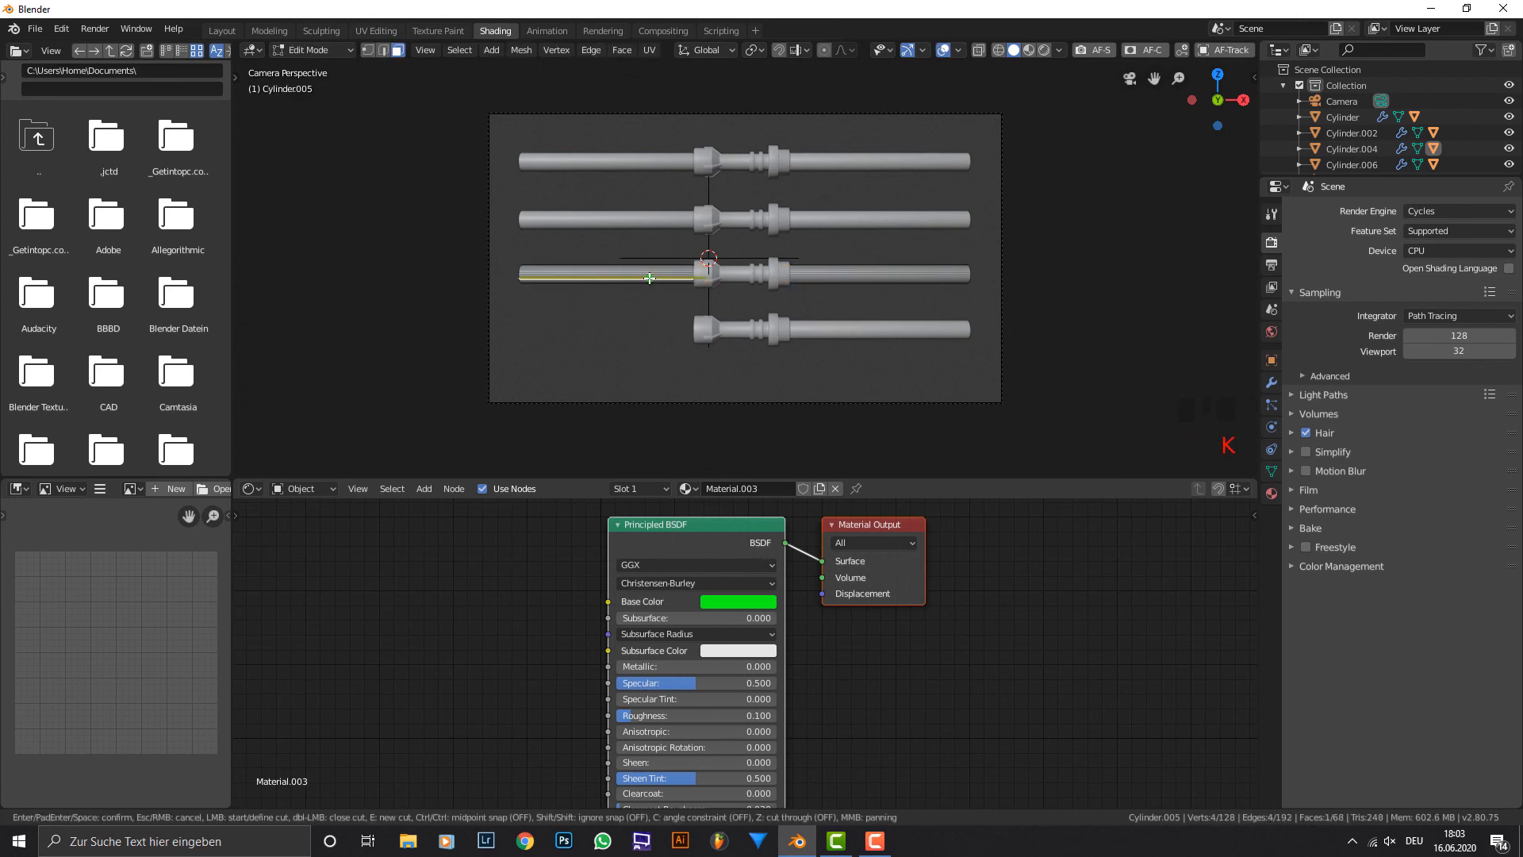
{"action": "key", "text": "l"}
{"action": "key", "text": "x"}
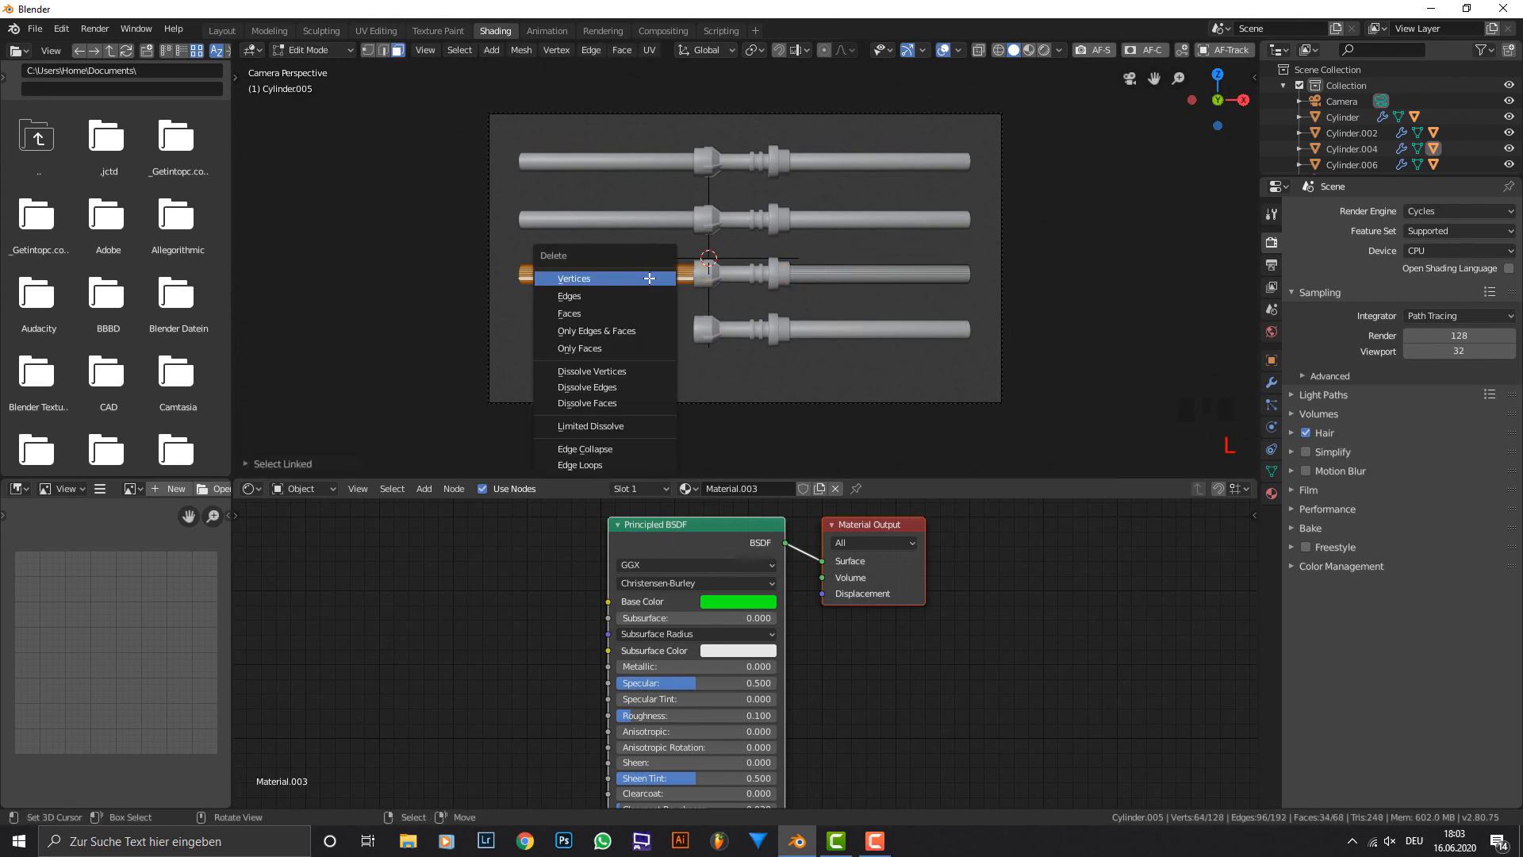
{"action": "left_click", "coordinate": [649, 274]}
{"action": "key", "text": "Tab"}
Show the camera view in rendered shading and enable the transparent film background.
{"action": "right_click", "coordinate": [698, 222]}
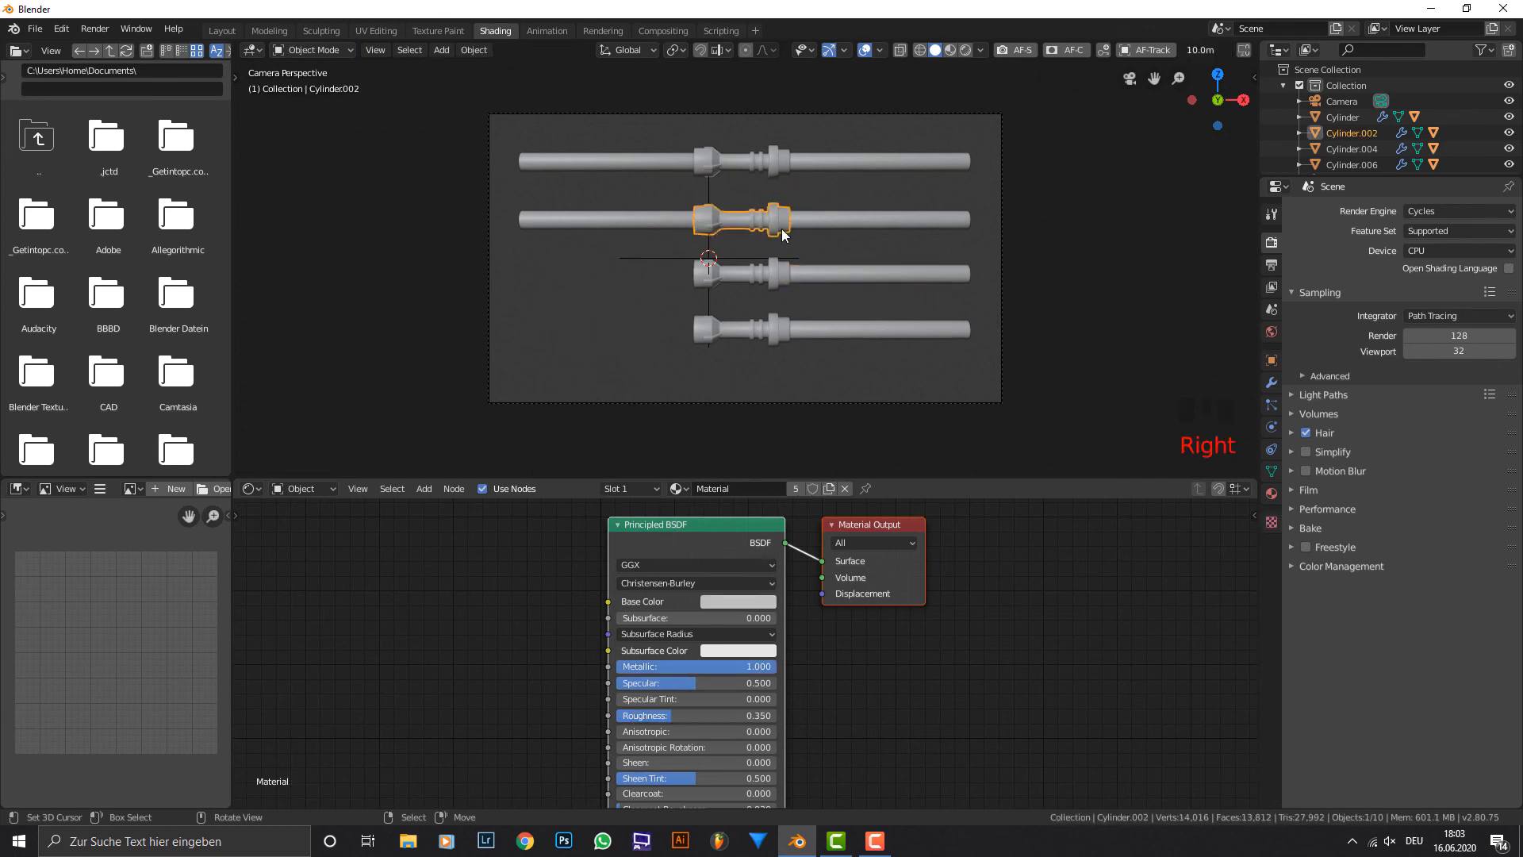
{"action": "right_click", "coordinate": [809, 222]}
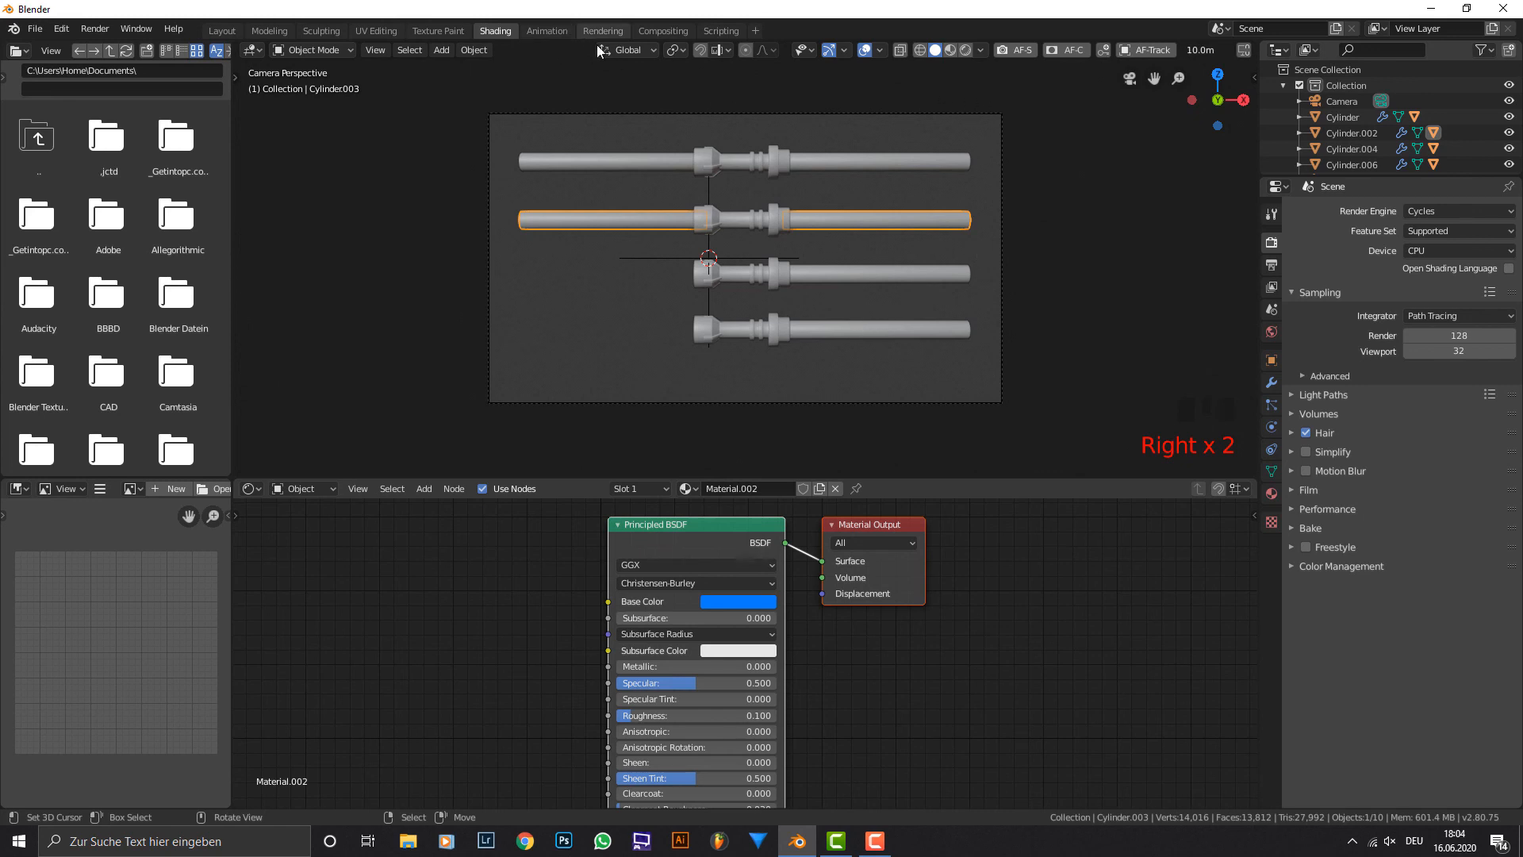
{"action": "left_click", "coordinate": [965, 50]}
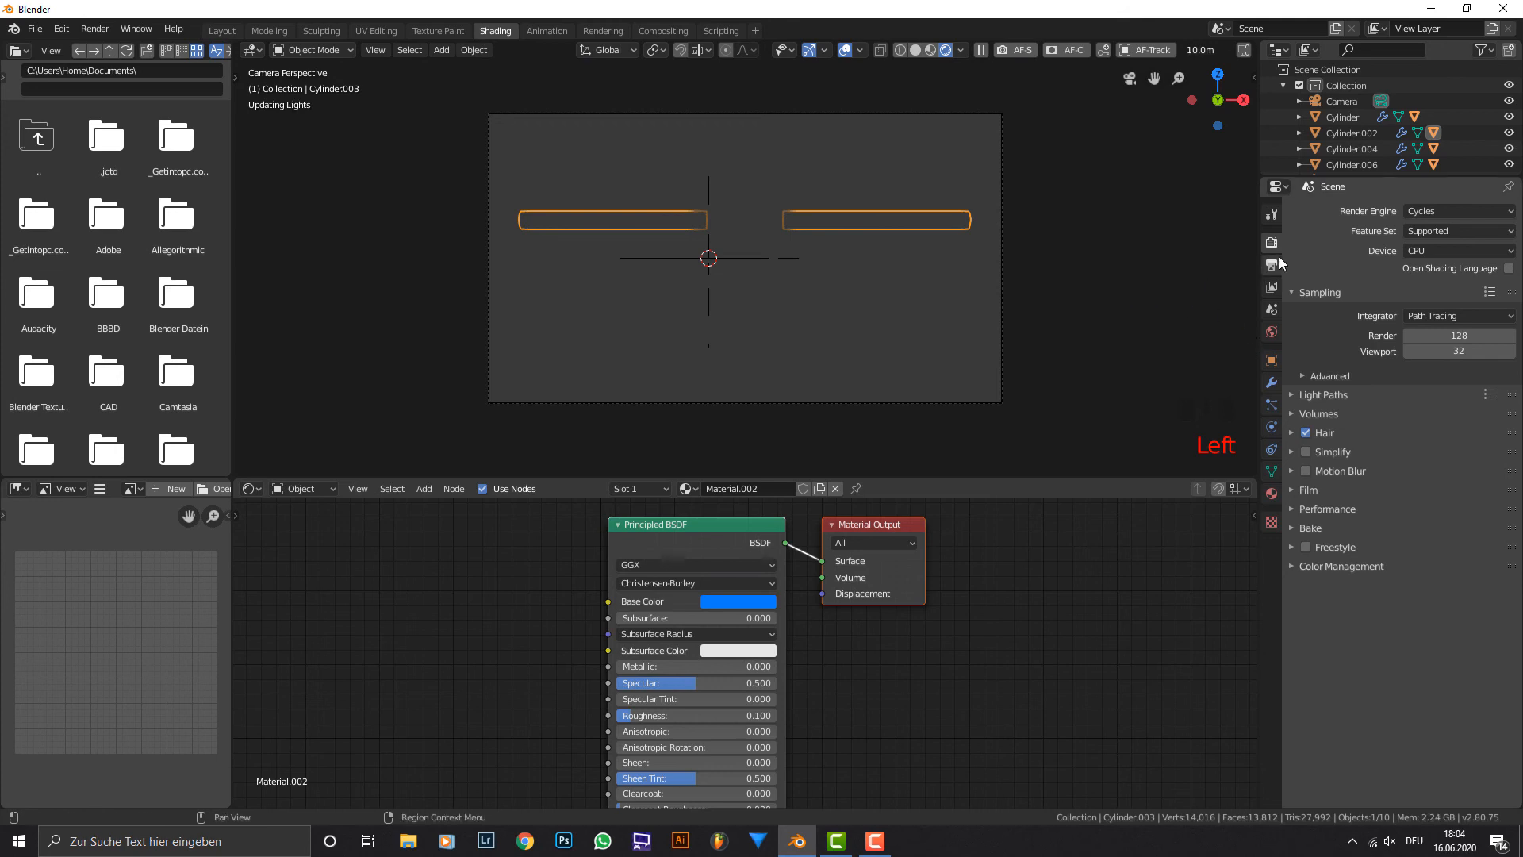
{"action": "left_click", "coordinate": [1340, 490]}
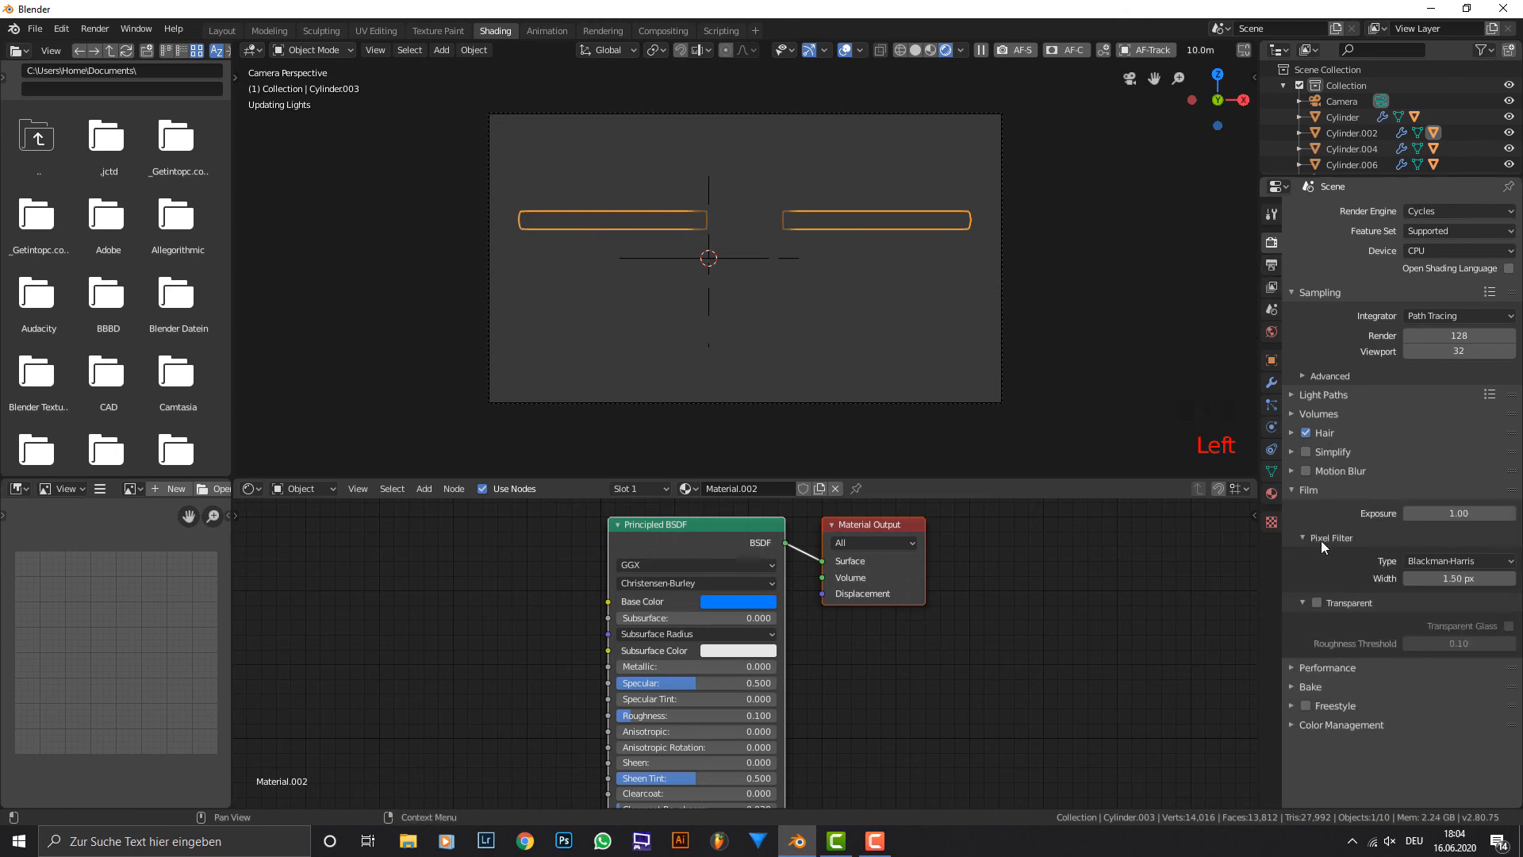
{"action": "left_click", "coordinate": [1318, 603]}
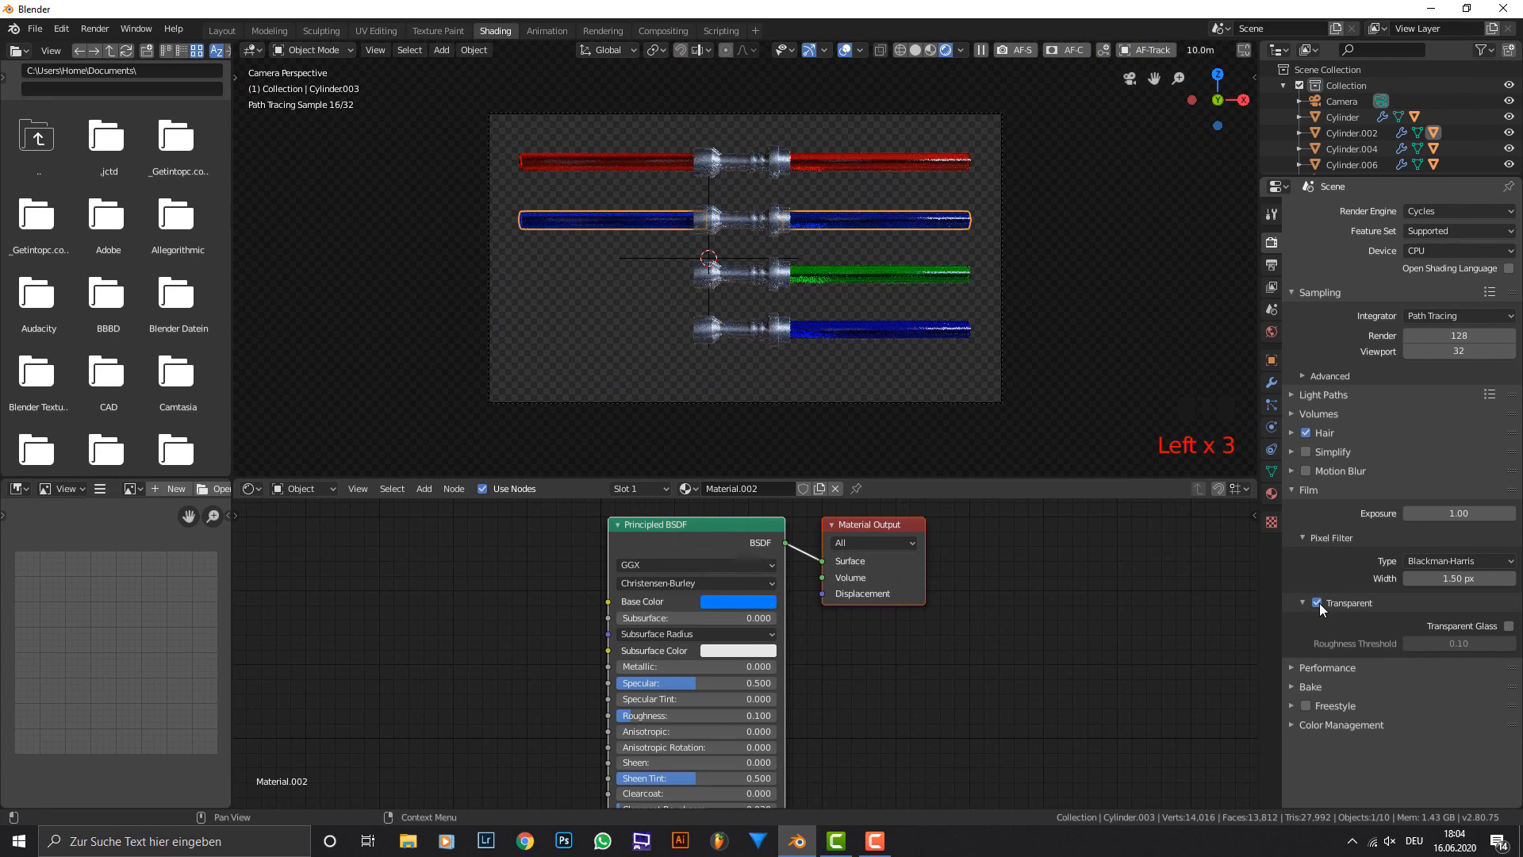
Set the second lightsaber's blade base colour to a lighter blue with Hue 0.541 and Value 1.3.
{"action": "right_click", "coordinate": [930, 330]}
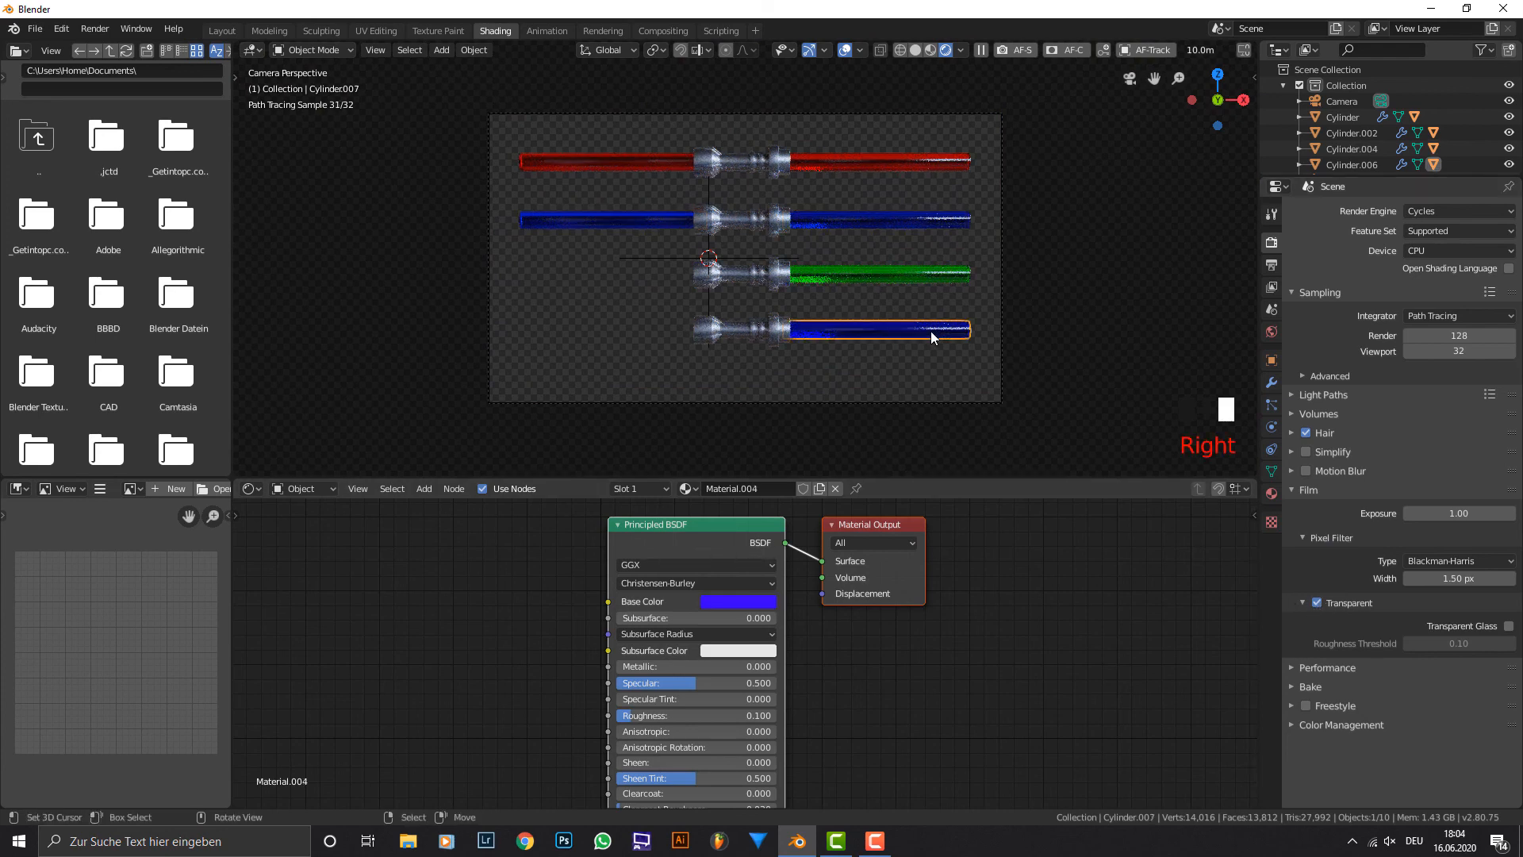
{"action": "right_click", "coordinate": [910, 219]}
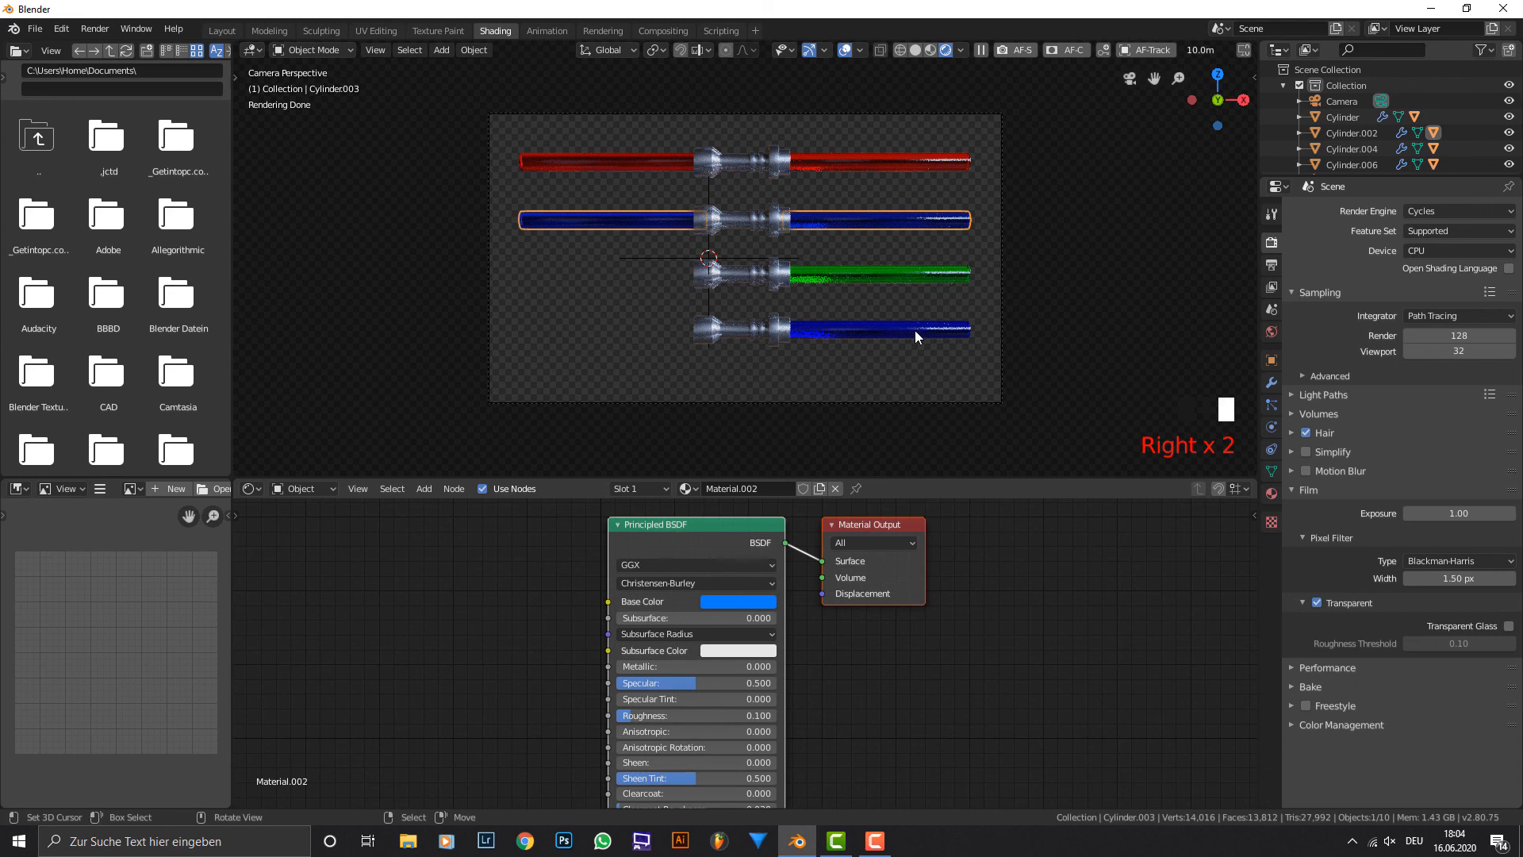
{"action": "right_click", "coordinate": [847, 229]}
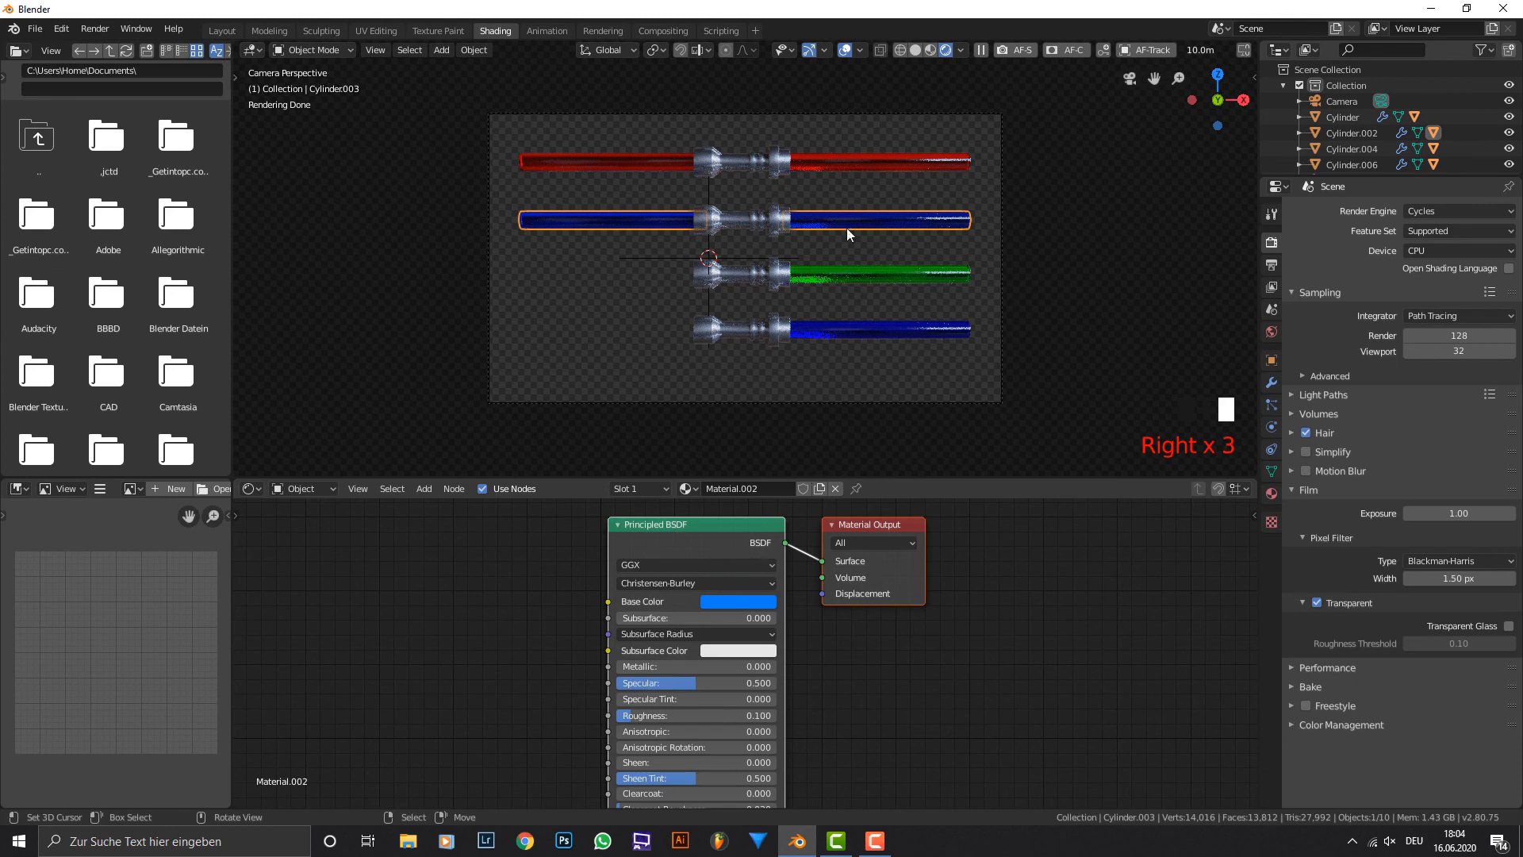
{"action": "left_click", "coordinate": [724, 601]}
{"action": "left_click_drag", "start_coordinate": [792, 408], "coordinate": [777, 390]}
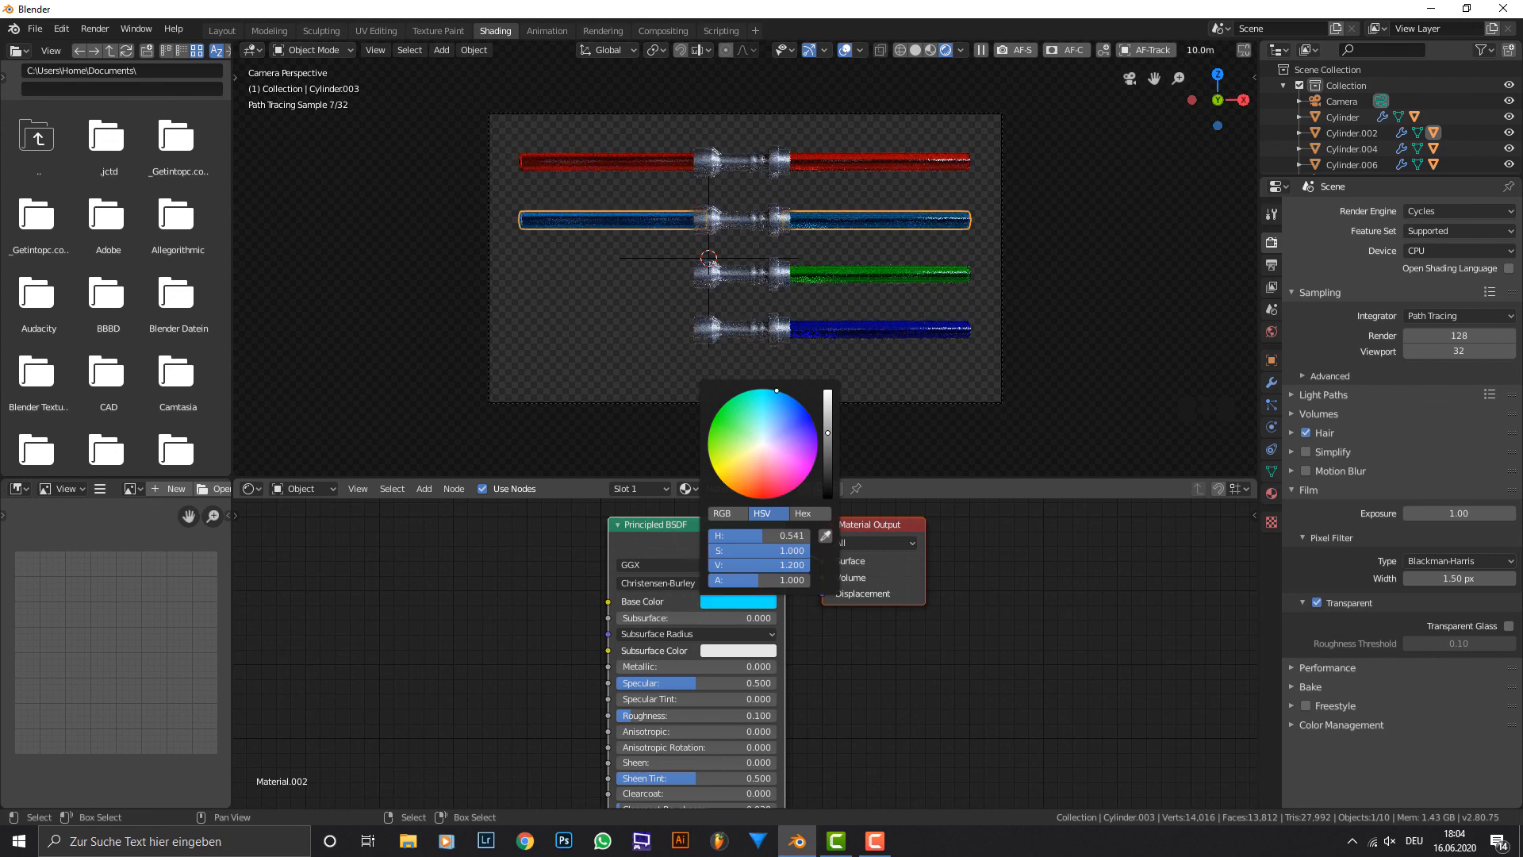
{"action": "double_click", "coordinate": [778, 565]}
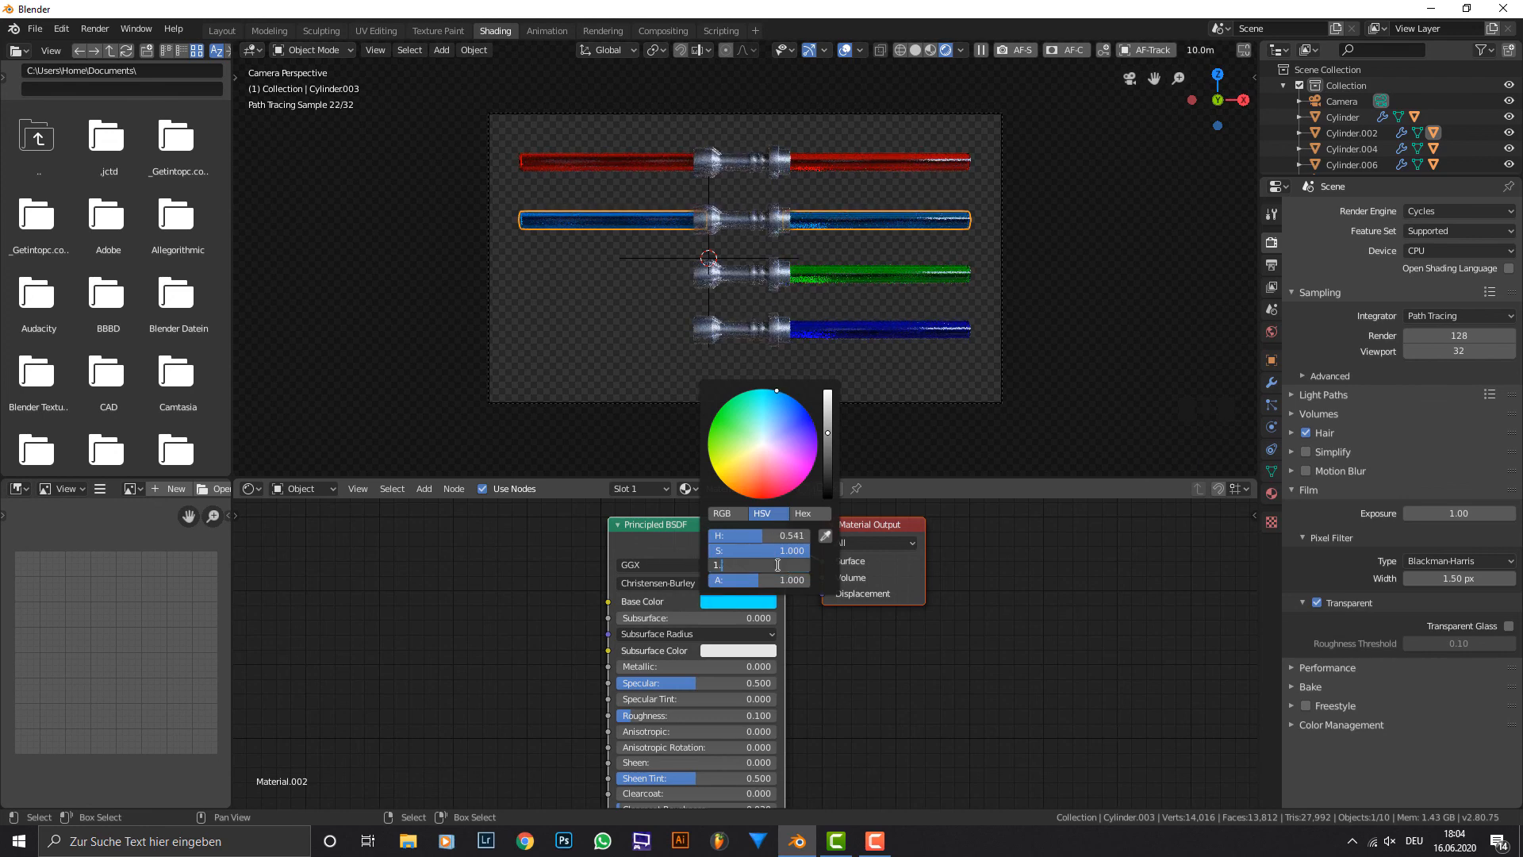
{"action": "key", "text": "Return"}
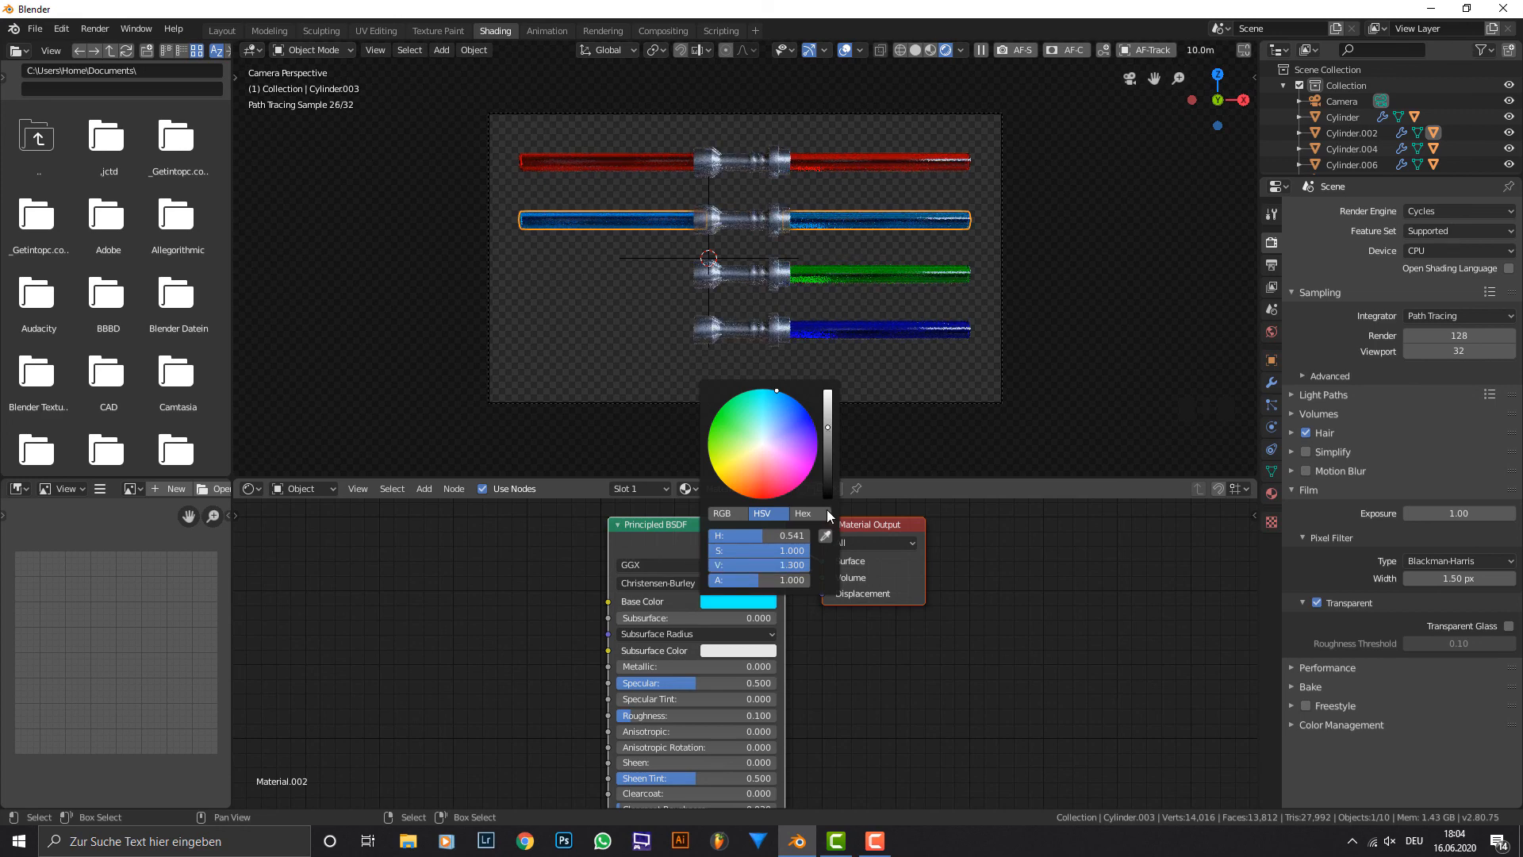
Turn off the transparent film background and display the World shader nodes.
{"action": "right_click", "coordinate": [928, 330]}
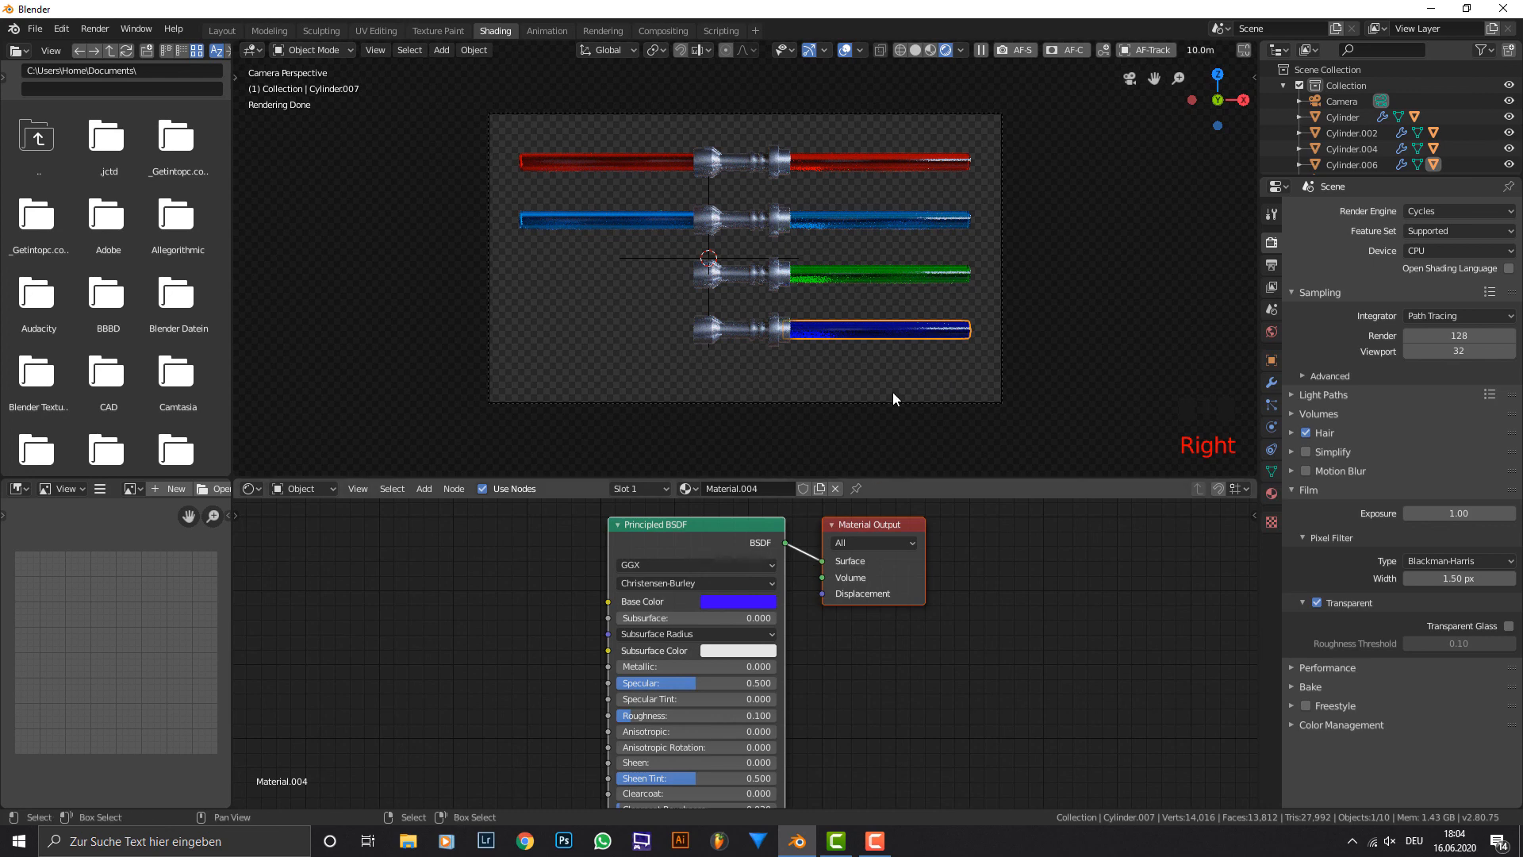
{"action": "left_click", "coordinate": [1316, 601]}
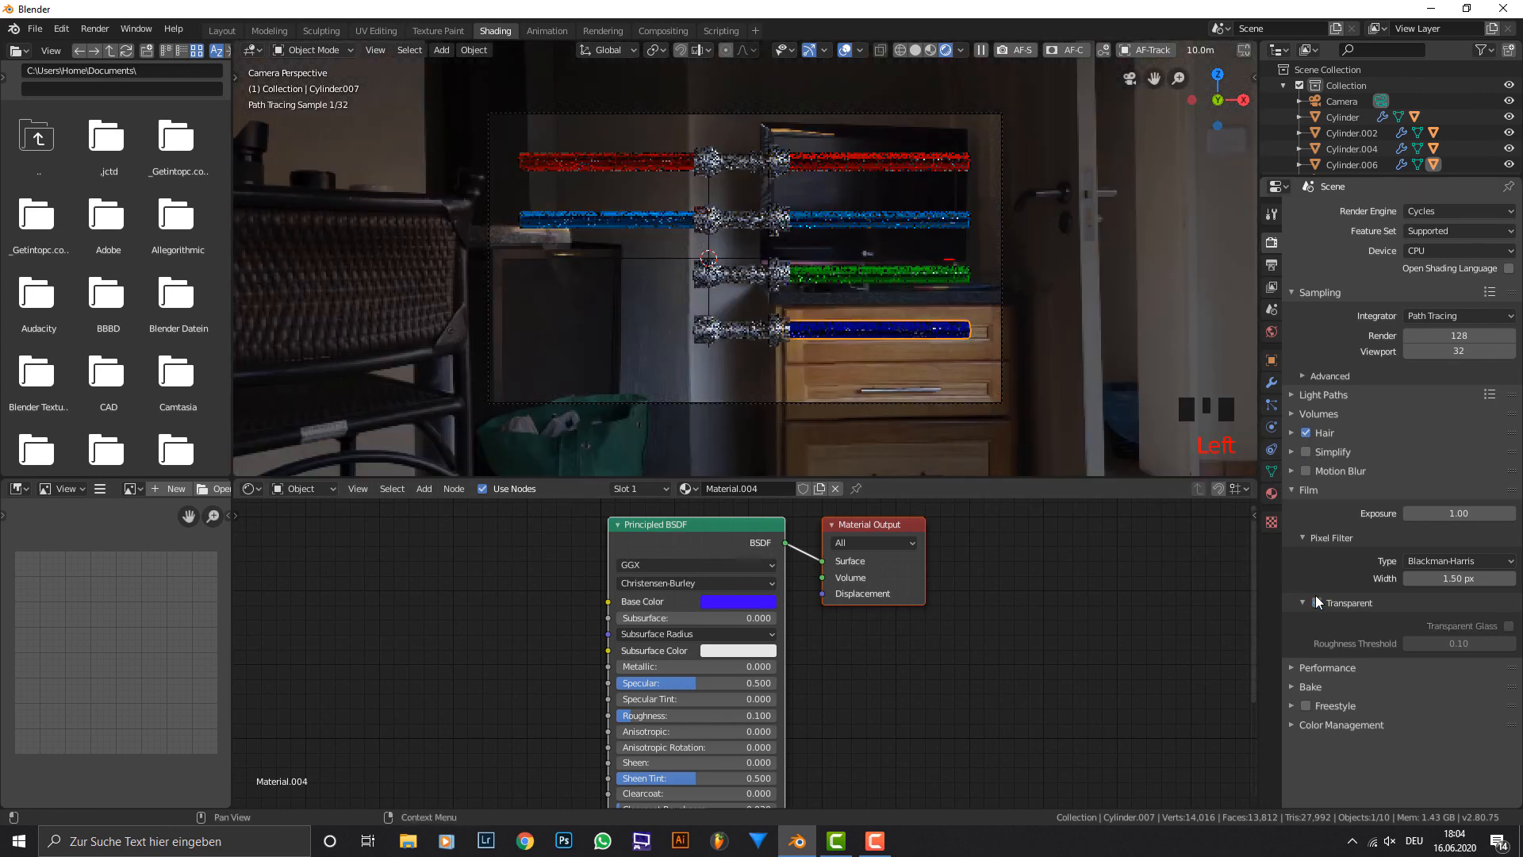
{"action": "left_click", "coordinate": [327, 488]}
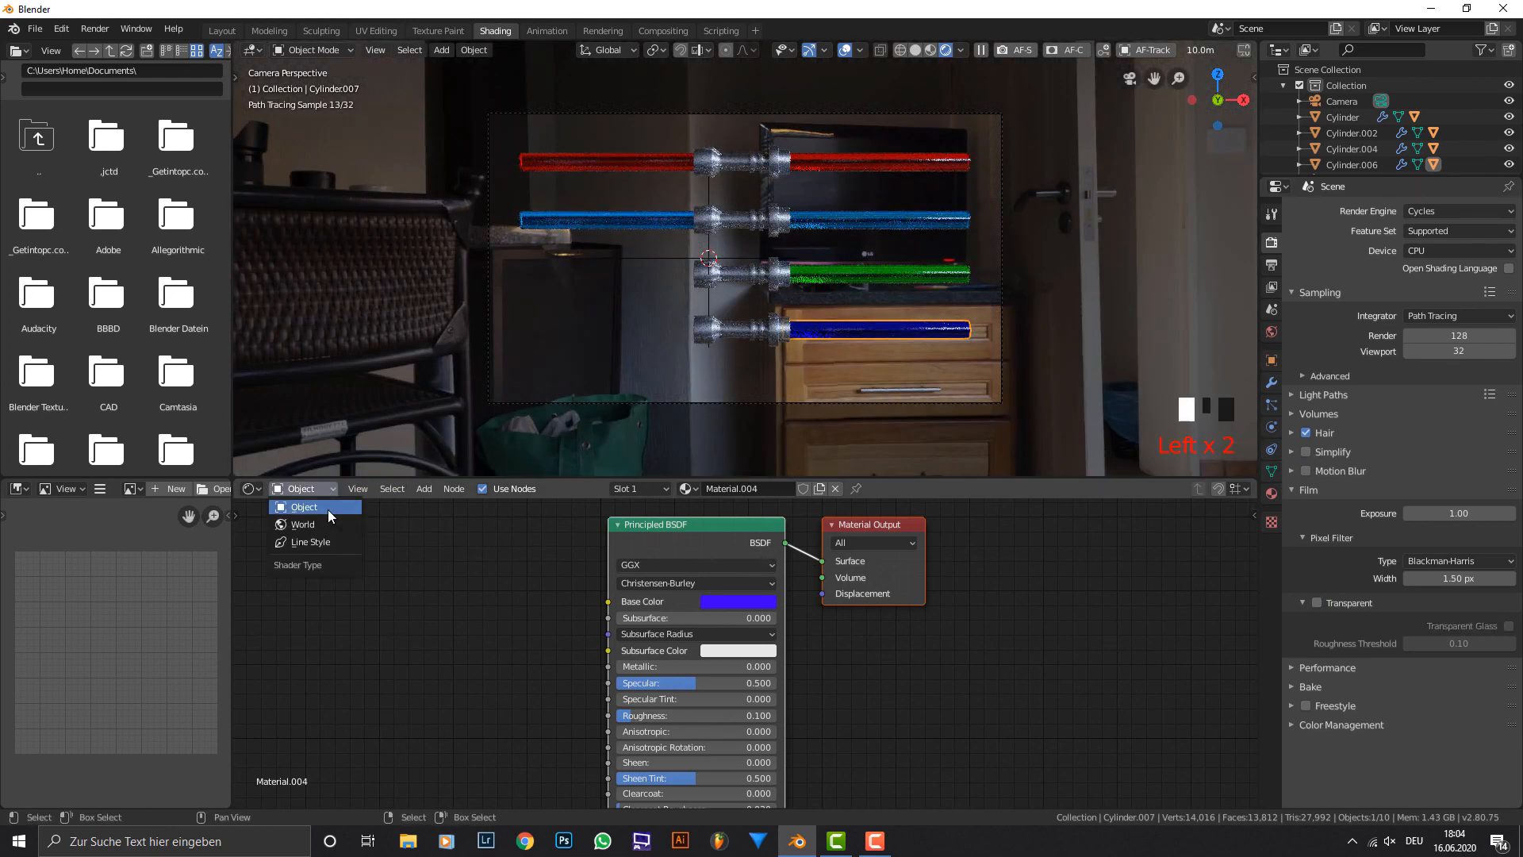
{"action": "left_click", "coordinate": [327, 509]}
{"action": "left_click", "coordinate": [327, 485]}
{"action": "left_click", "coordinate": [326, 525]}
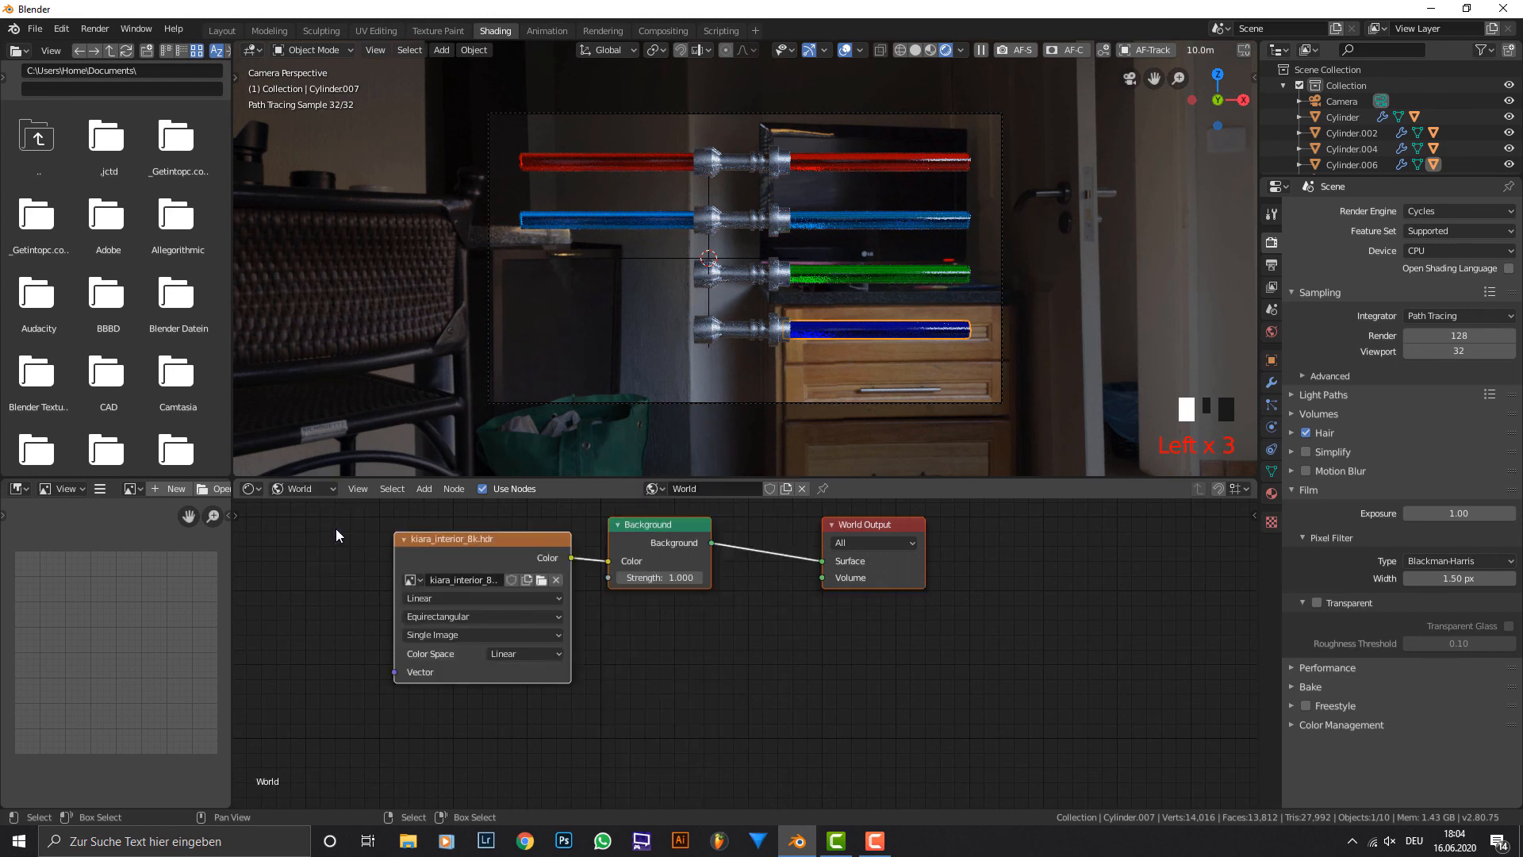
Spread out the world nodes and insert a MixRGB node between the kiara_interior_8k.hdr texture and the Background node.
{"action": "left_click", "coordinate": [760, 614]}
{"action": "middle_click_drag", "start_coordinate": [760, 614], "coordinate": [920, 651]}
{"action": "left_click_drag", "start_coordinate": [626, 578], "coordinate": [361, 556]}
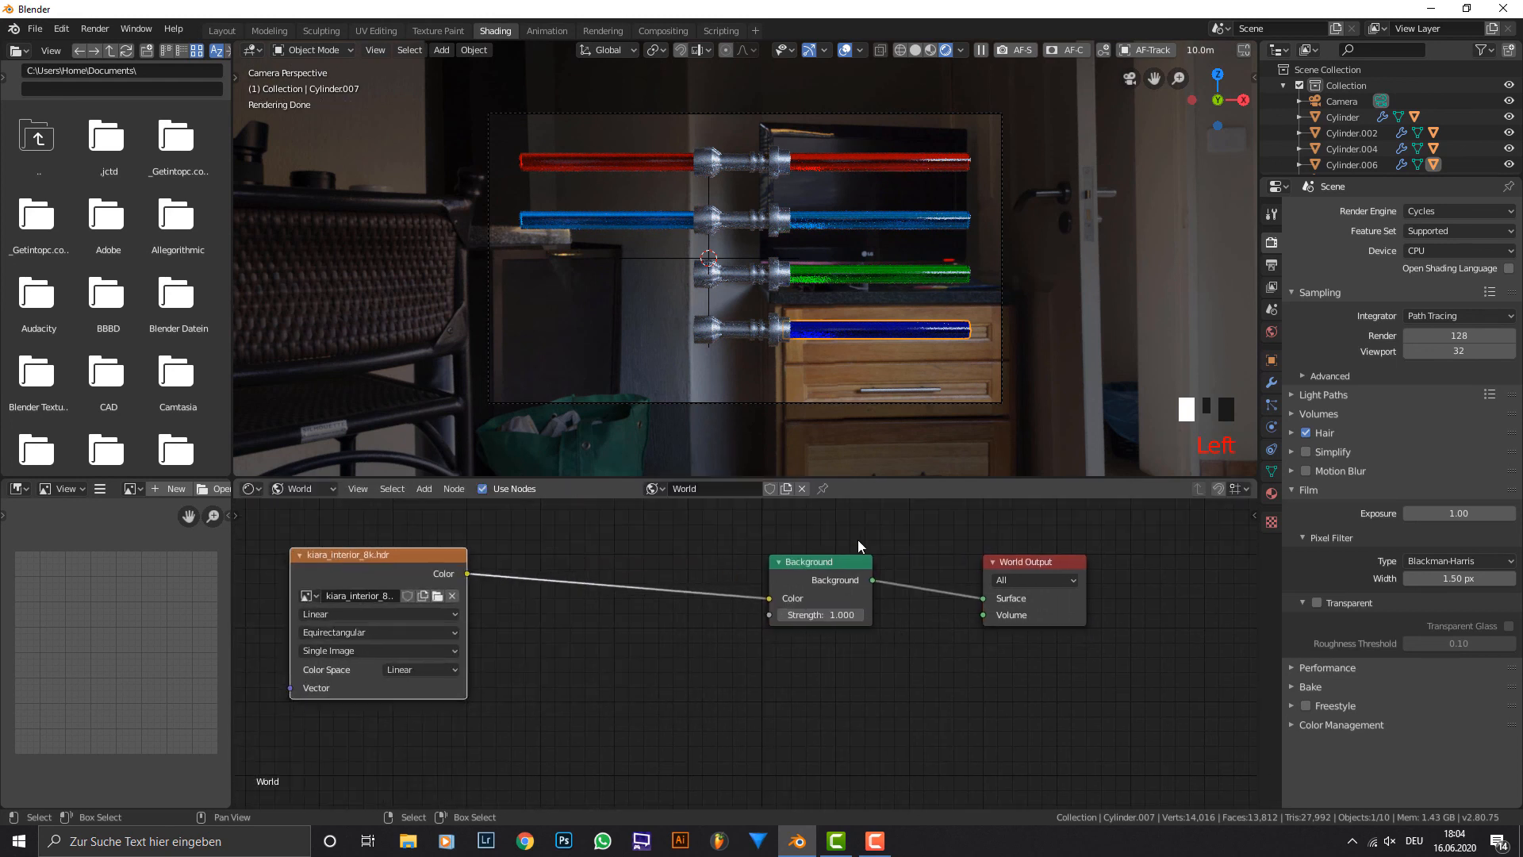
{"action": "key", "text": "shift+a"}
{"action": "type", "text": "mix"}
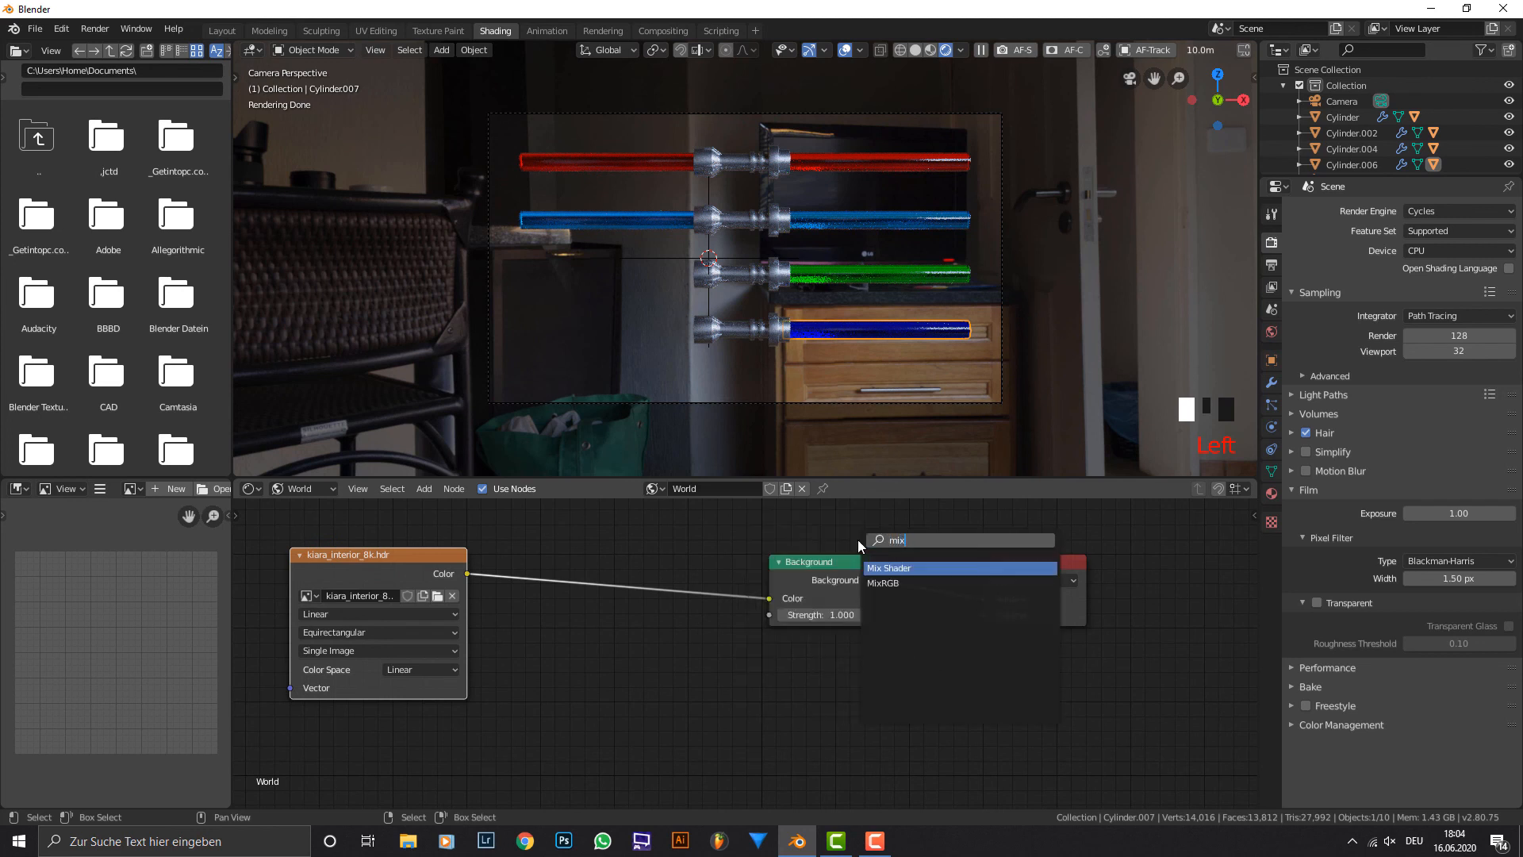
{"action": "key", "text": "Down"}
{"action": "key", "text": "Return"}
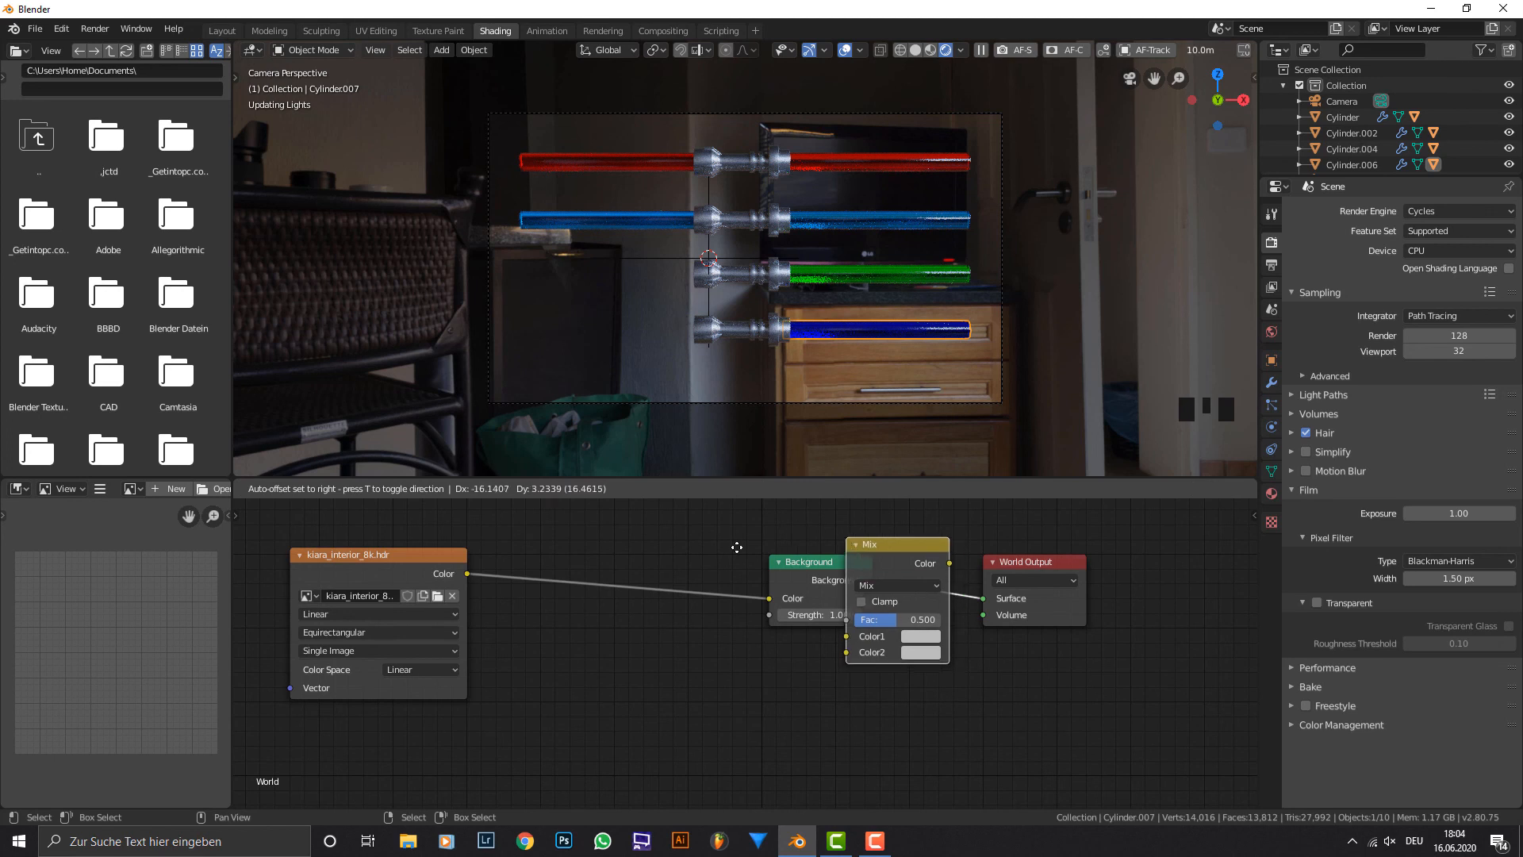
{"action": "left_click", "coordinate": [643, 555]}
{"action": "middle_click_drag", "start_coordinate": [646, 549], "coordinate": [760, 581]}
Add a Light Path node and connect its Is Camera Ray output to the Mix node's Fac input.
{"action": "key", "text": "shift+a"}
{"action": "left_click", "coordinate": [622, 568]}
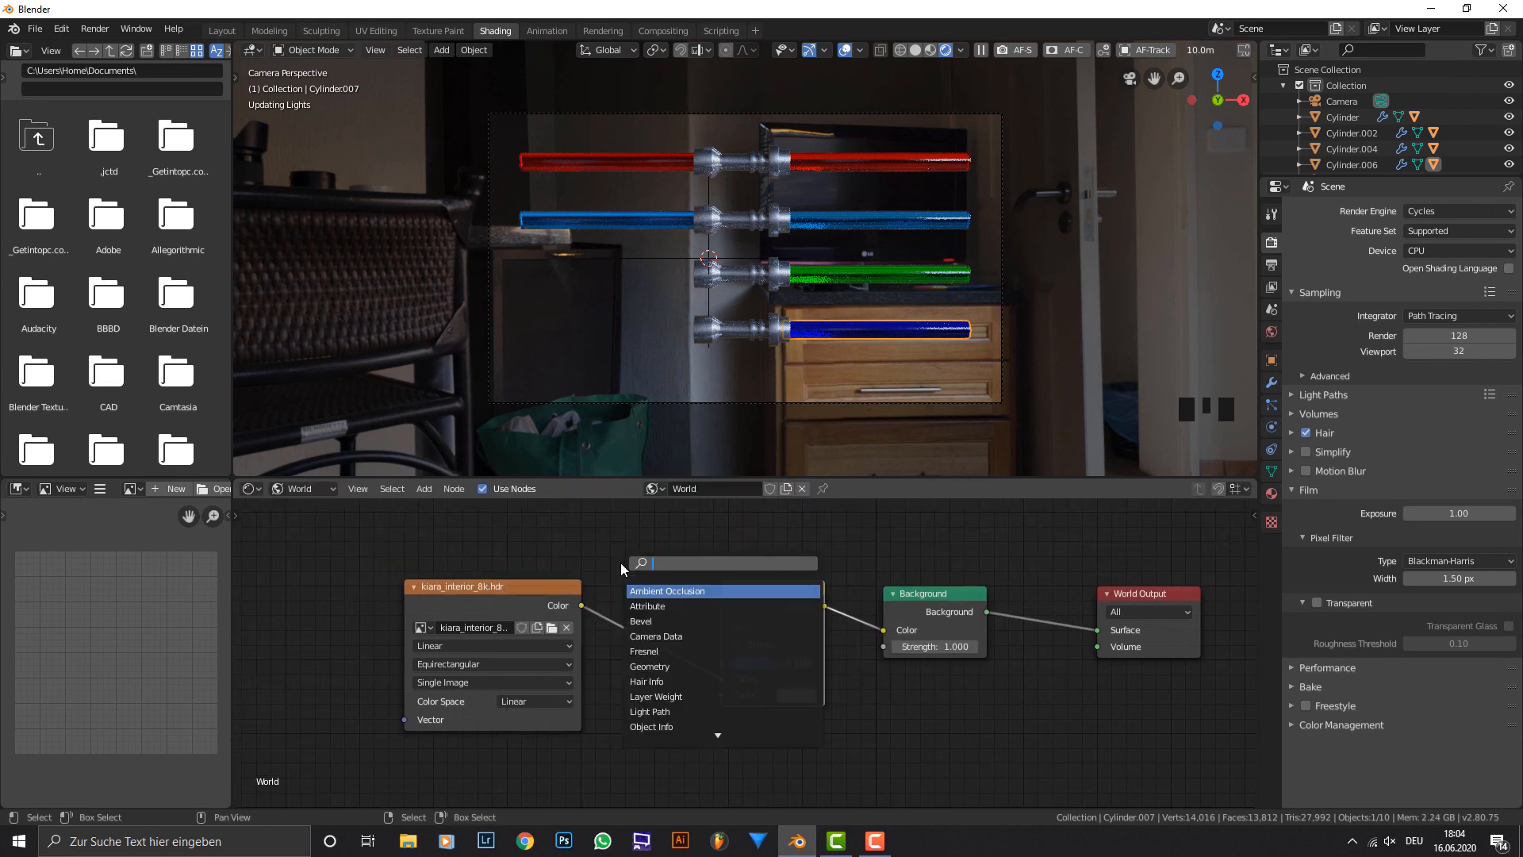
{"action": "type", "text": "light"}
{"action": "key", "text": "Return"}
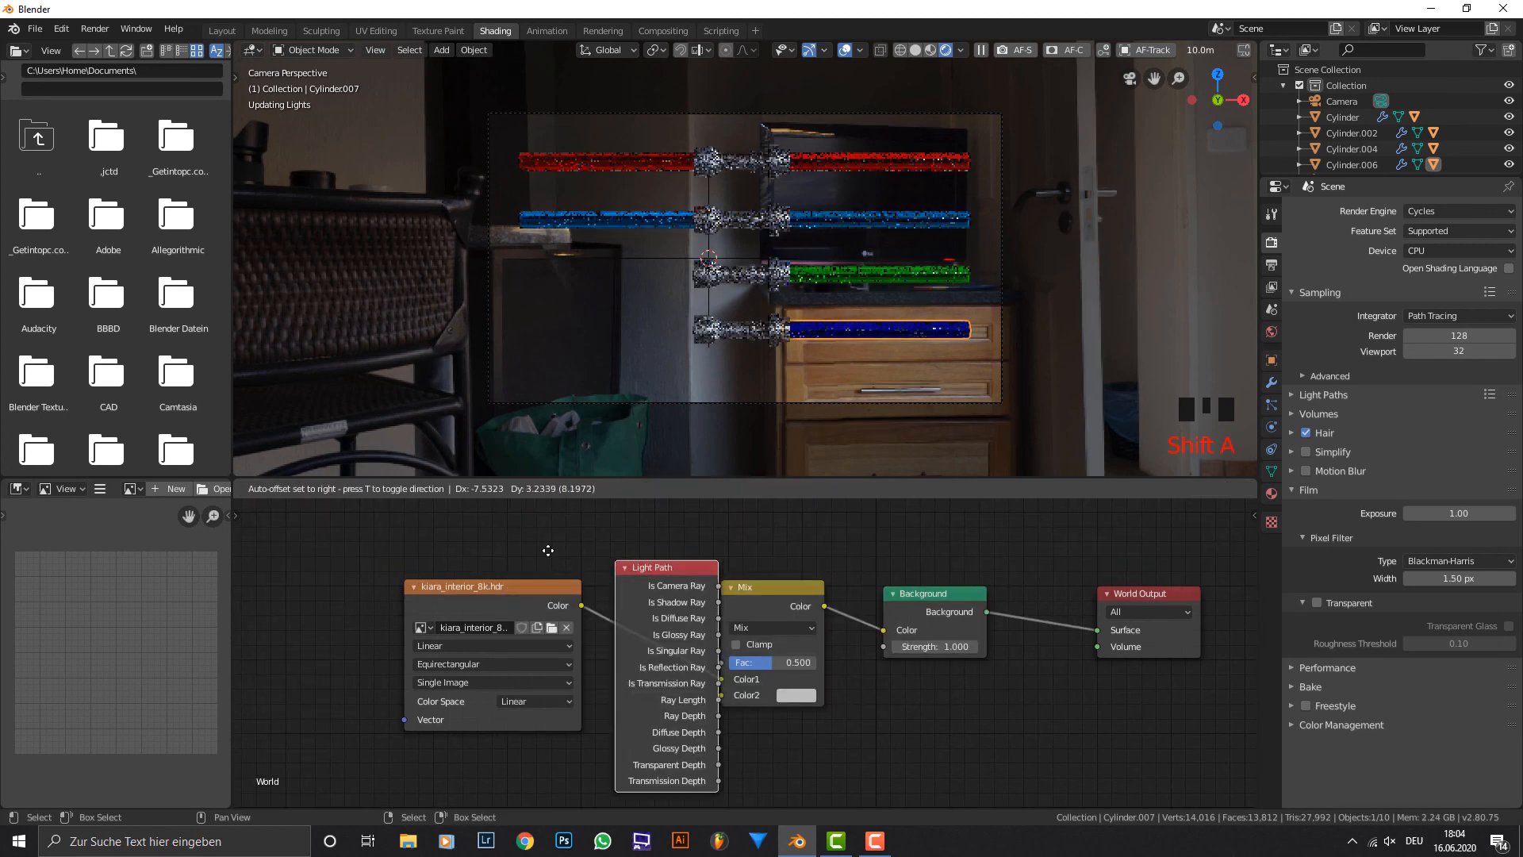
{"action": "left_click_drag", "start_coordinate": [465, 547], "coordinate": [722, 664]}
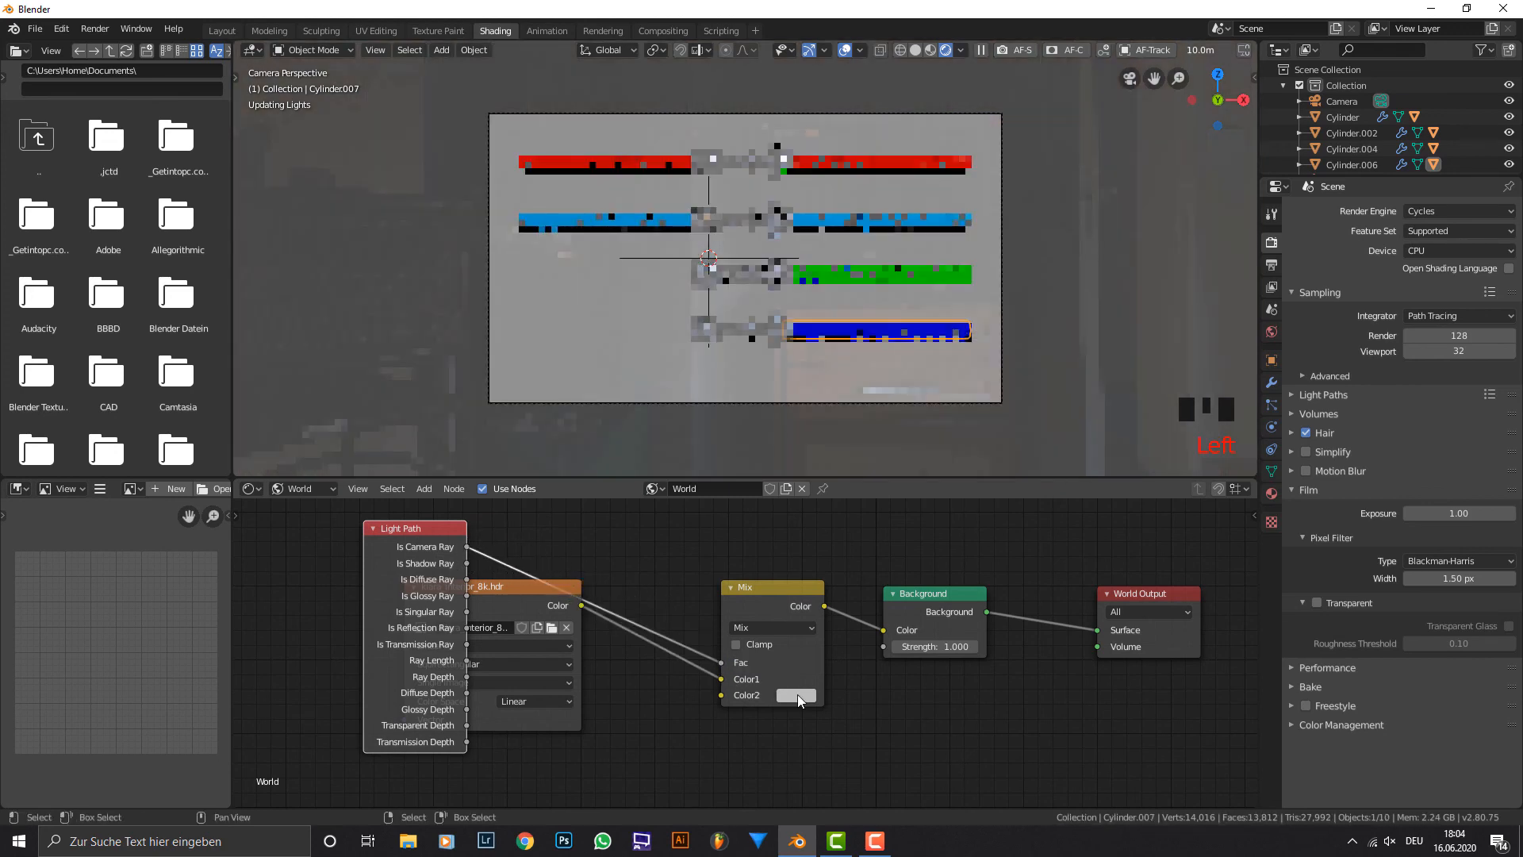
Move the HDRI texture node below the Light Path outputs and set the Mix node's Color2 to black.
{"action": "left_click", "coordinate": [529, 609]}
{"action": "left_click_drag", "start_coordinate": [529, 609], "coordinate": [511, 702]}
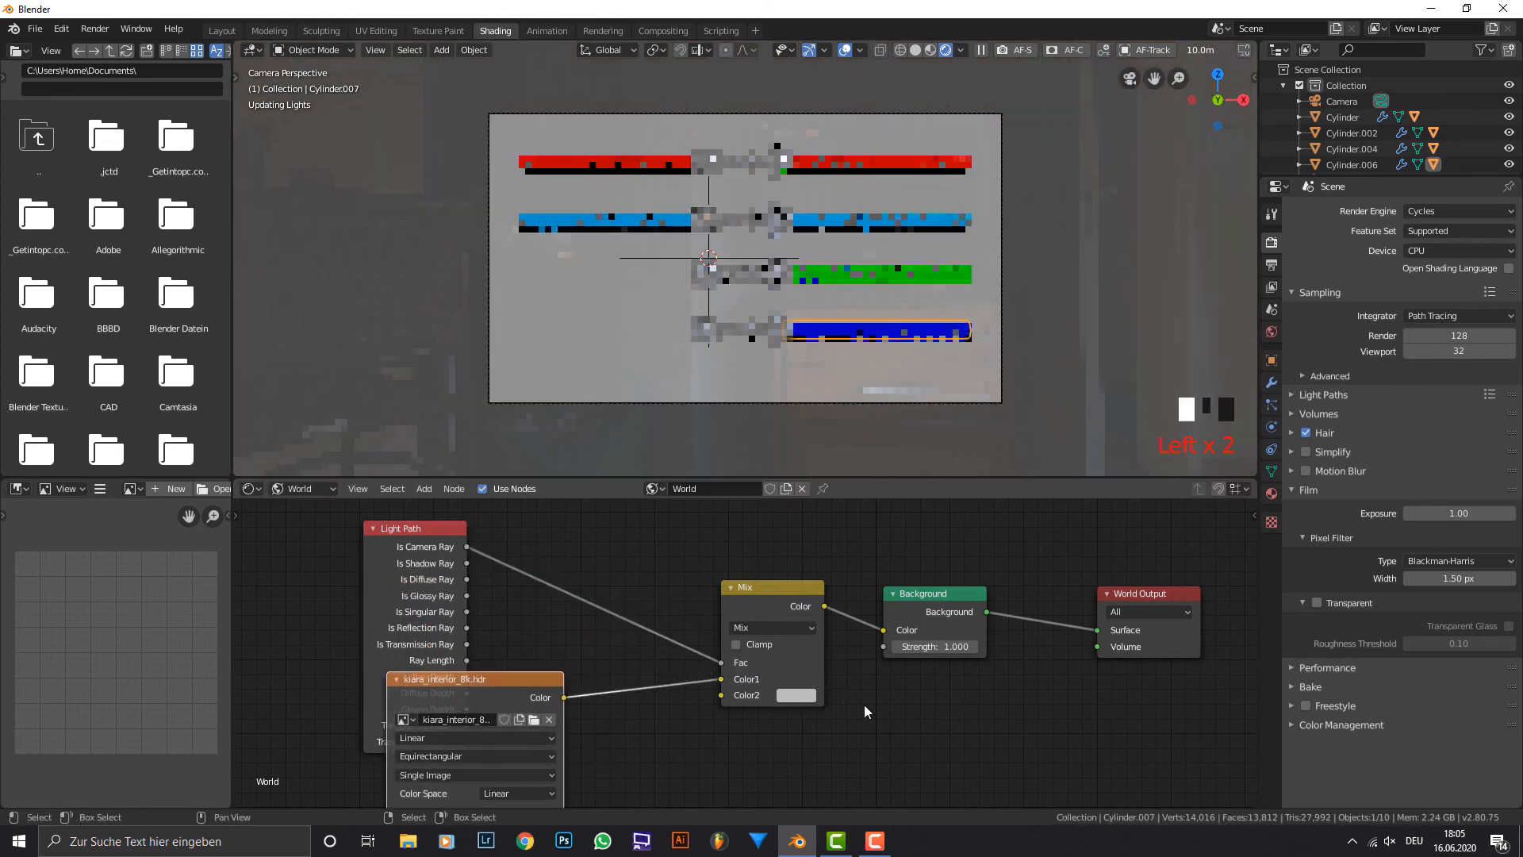
{"action": "left_click", "coordinate": [796, 696]}
{"action": "key", "text": "Left"}
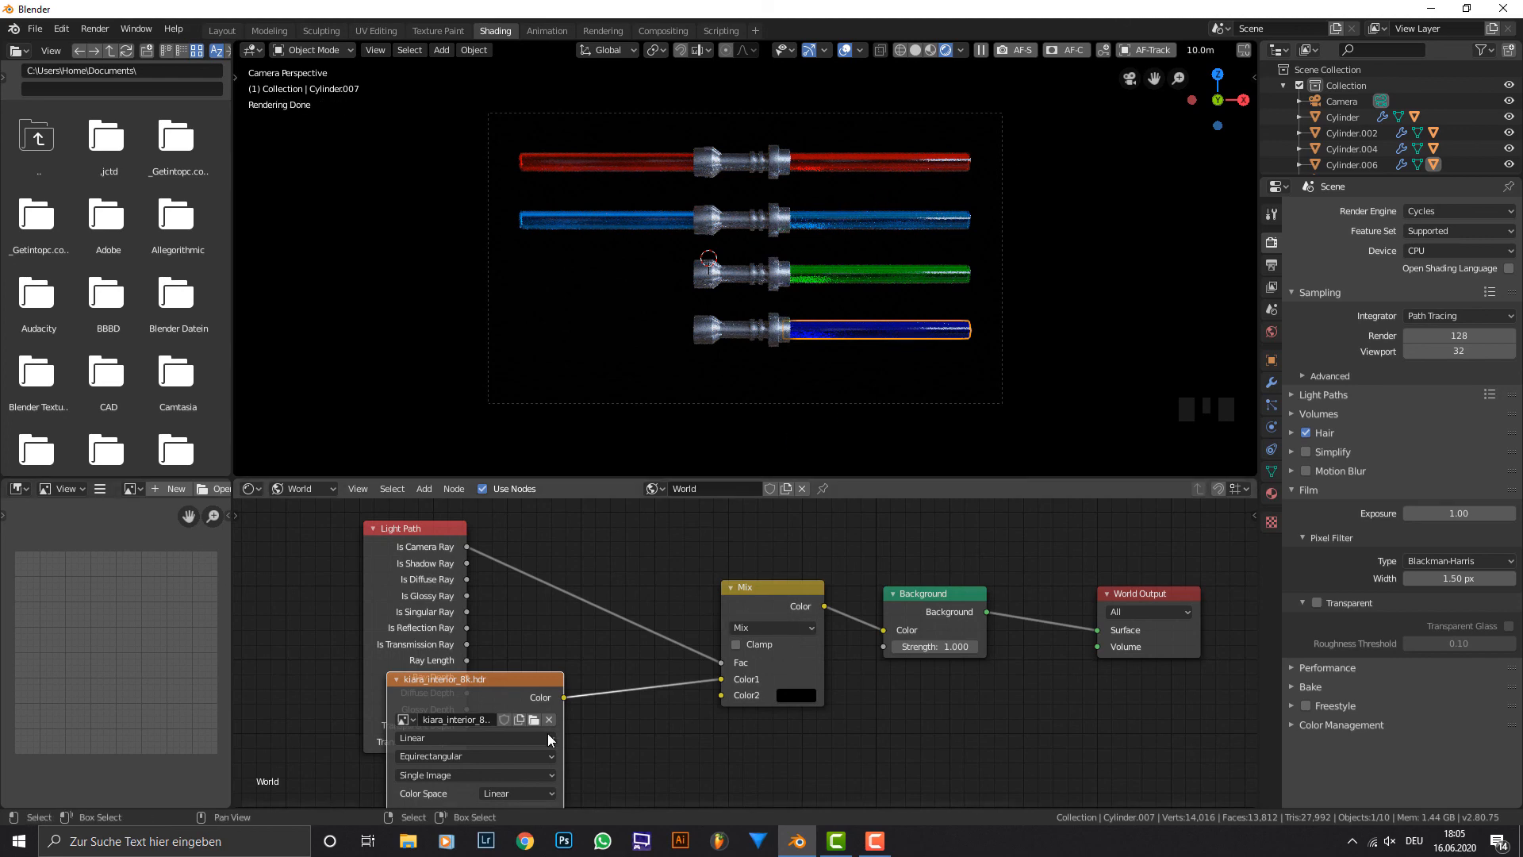
Examine the hilts and blades up close in the finished render, then the whole image.
{"action": "left_click", "coordinate": [838, 840]}
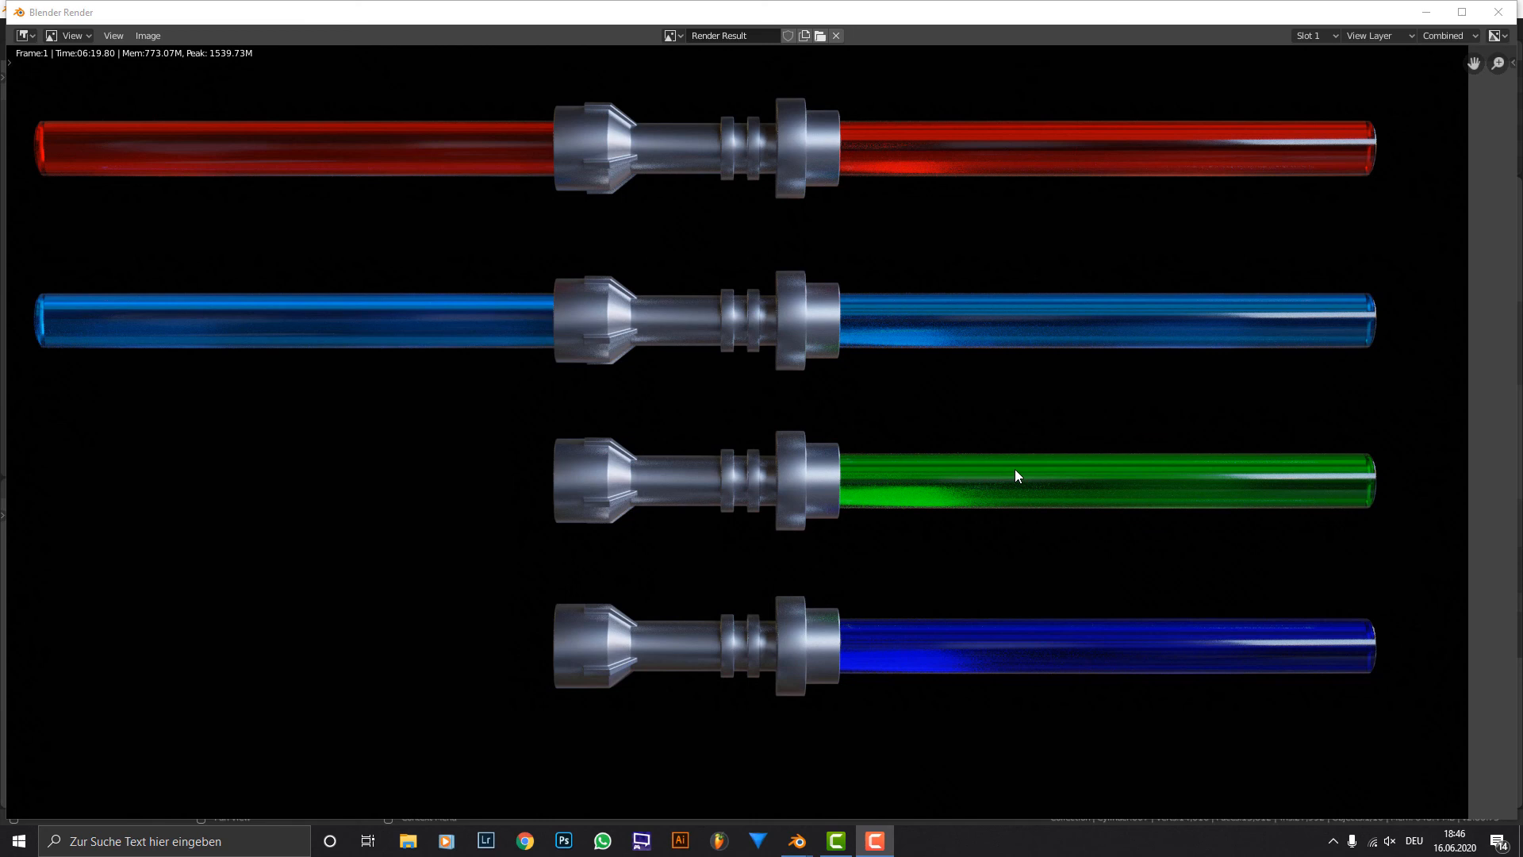
{"action": "scroll", "coordinate": [1015, 472], "scroll_direction": "up", "scroll_amount": 2}
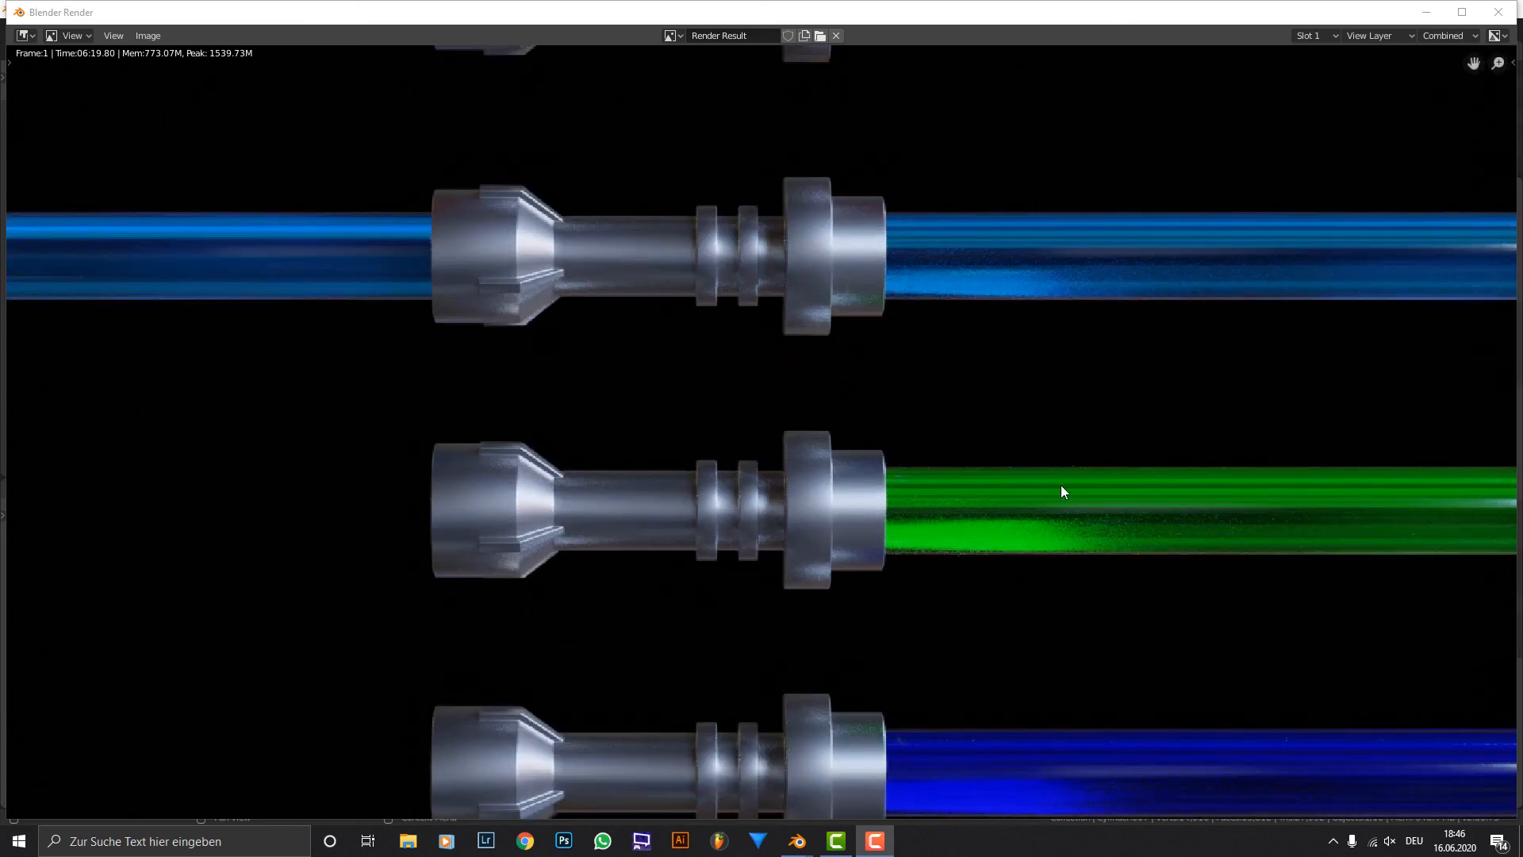
{"action": "middle_click_drag", "start_coordinate": [1061, 493], "coordinate": [991, 436]}
{"action": "scroll", "coordinate": [662, 396], "scroll_direction": "down", "scroll_amount": 3}
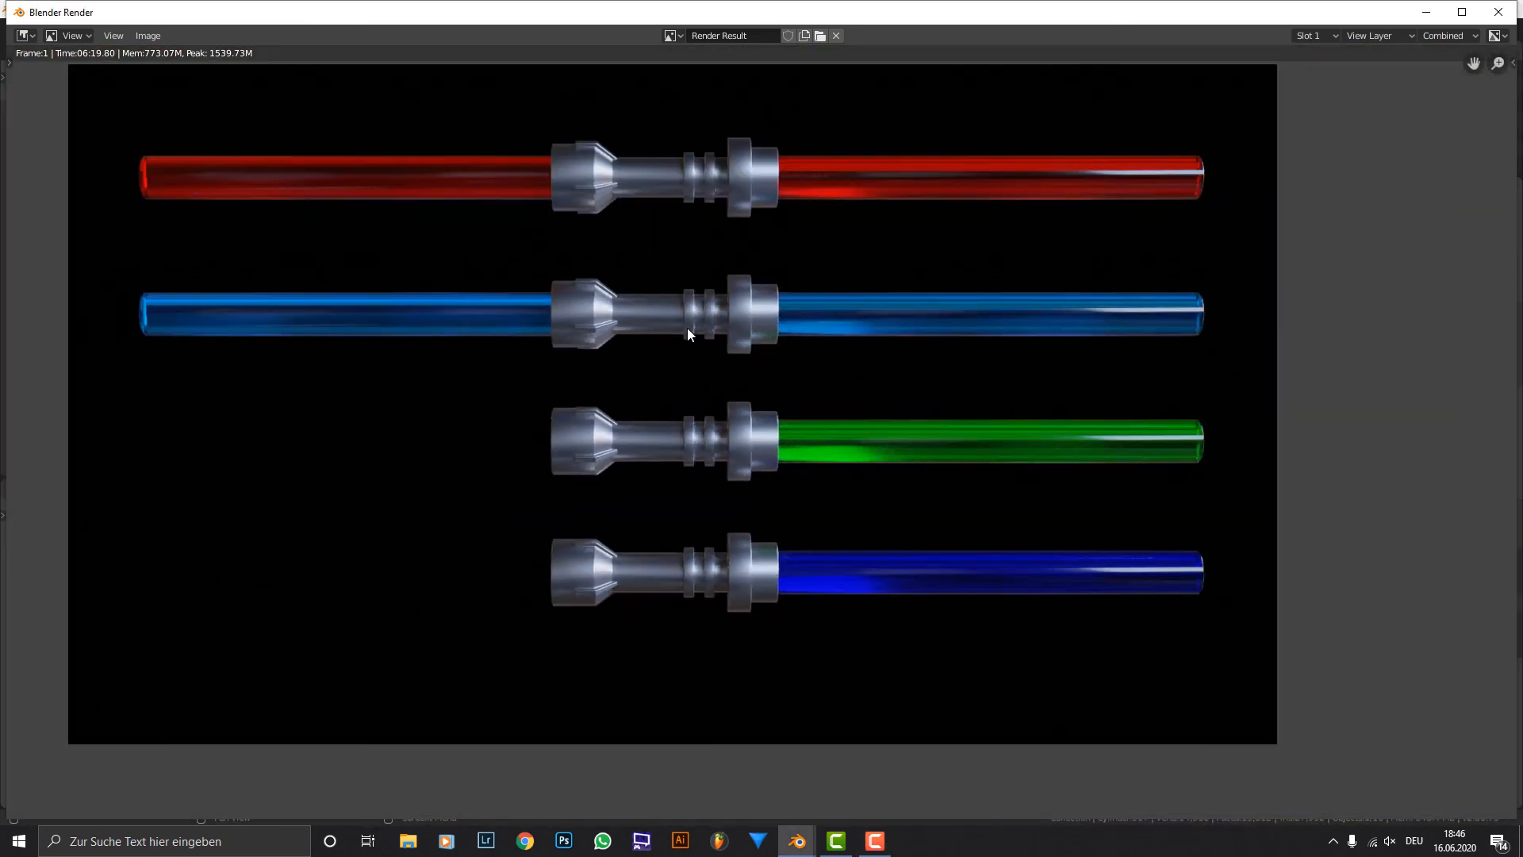